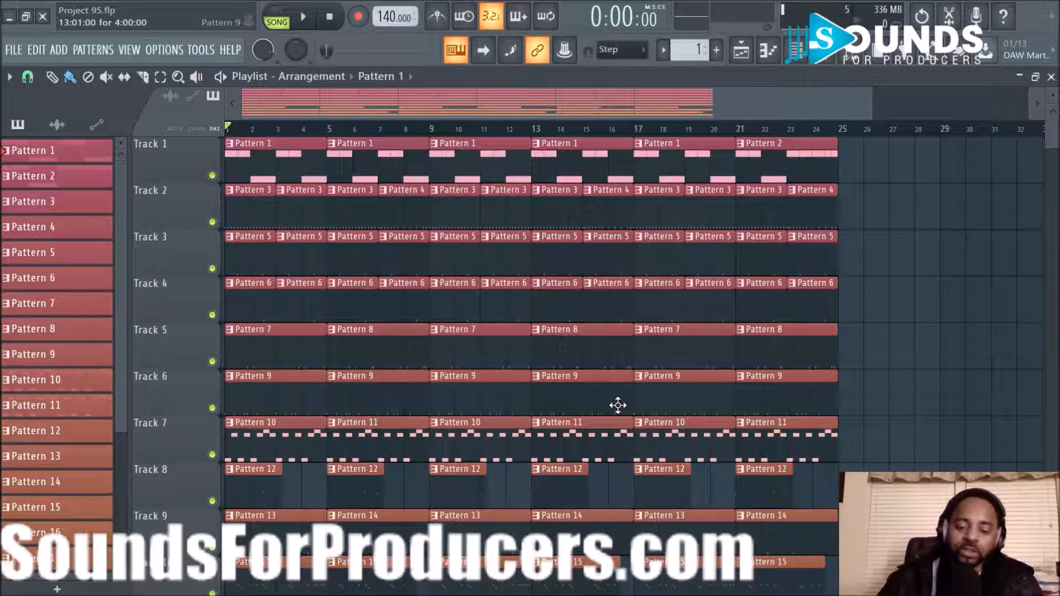
Step: Solo Track 1 in the playlist and audition the sample loop from the start of the song
{"action": "right_click", "coordinate": [212, 176]}
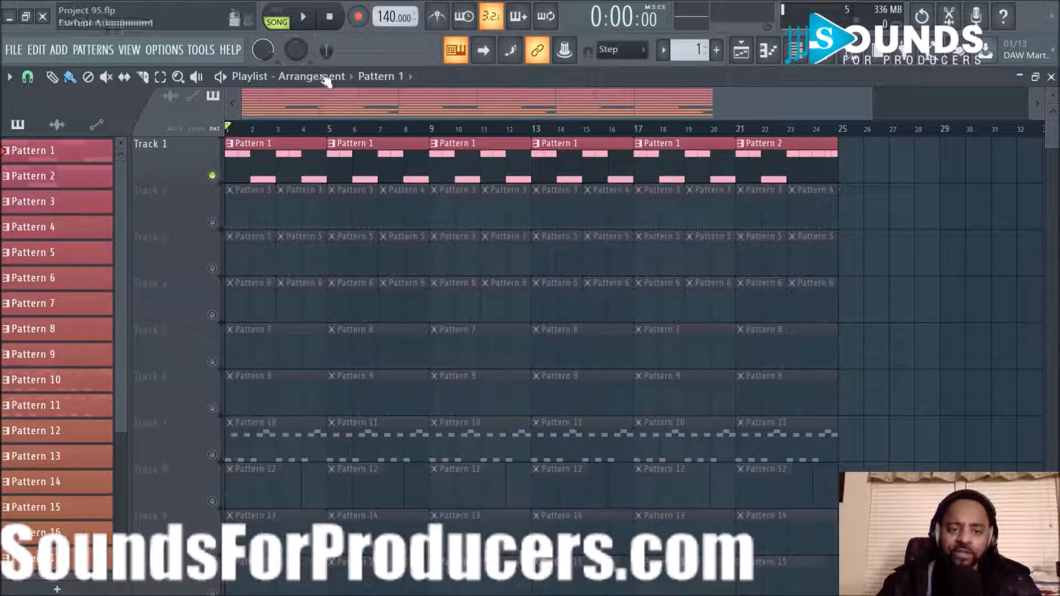
{"action": "left_click", "coordinate": [304, 17]}
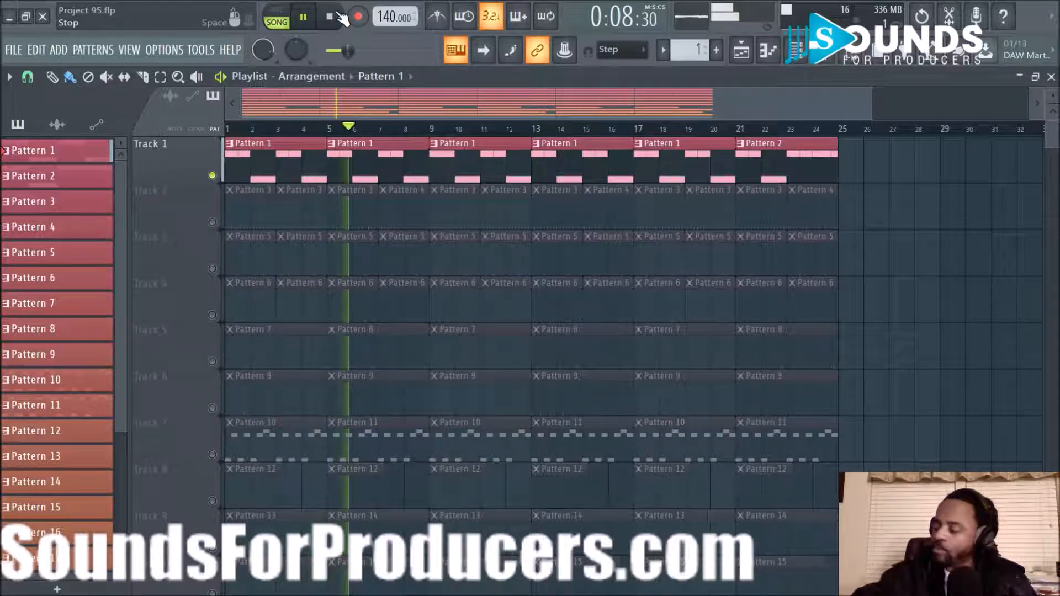
{"action": "left_click", "coordinate": [337, 16]}
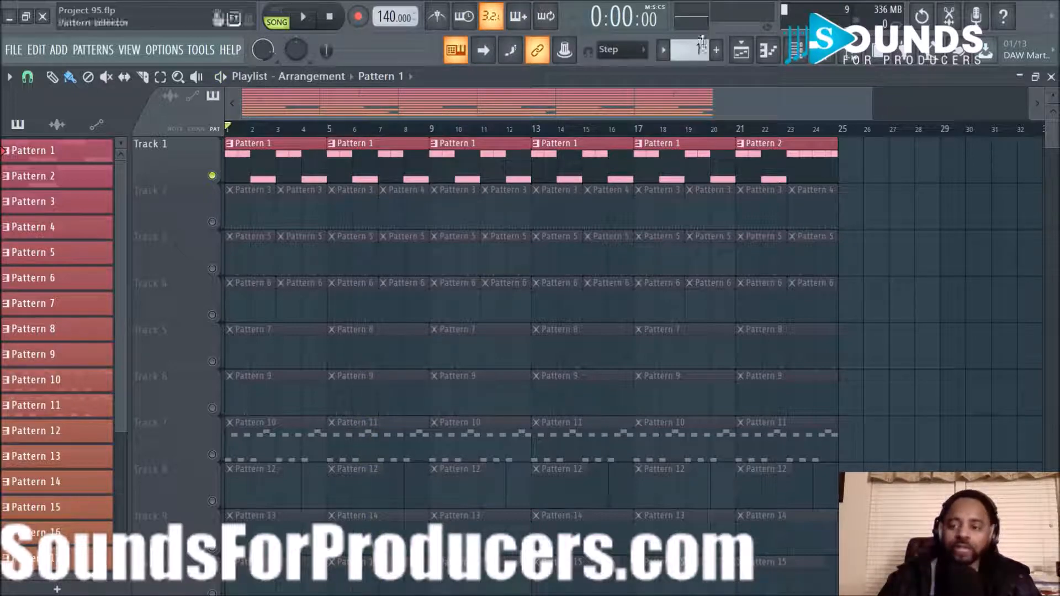
Step: Examine the effects loaded on the Sample Loop insert in the mixer, then return to the playlist
{"action": "left_click", "coordinate": [826, 60]}
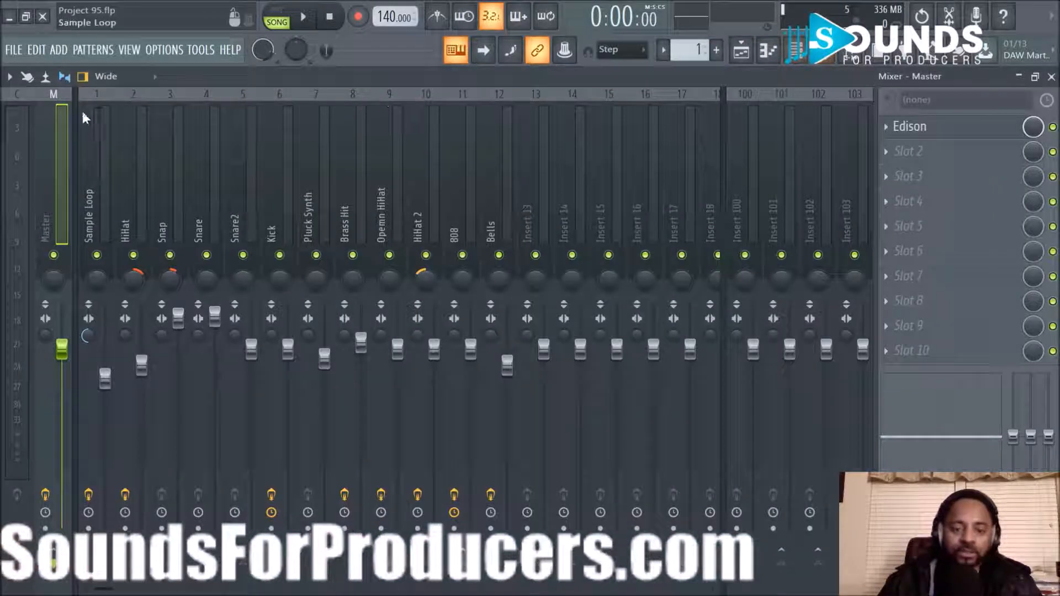
{"action": "left_click", "coordinate": [91, 157]}
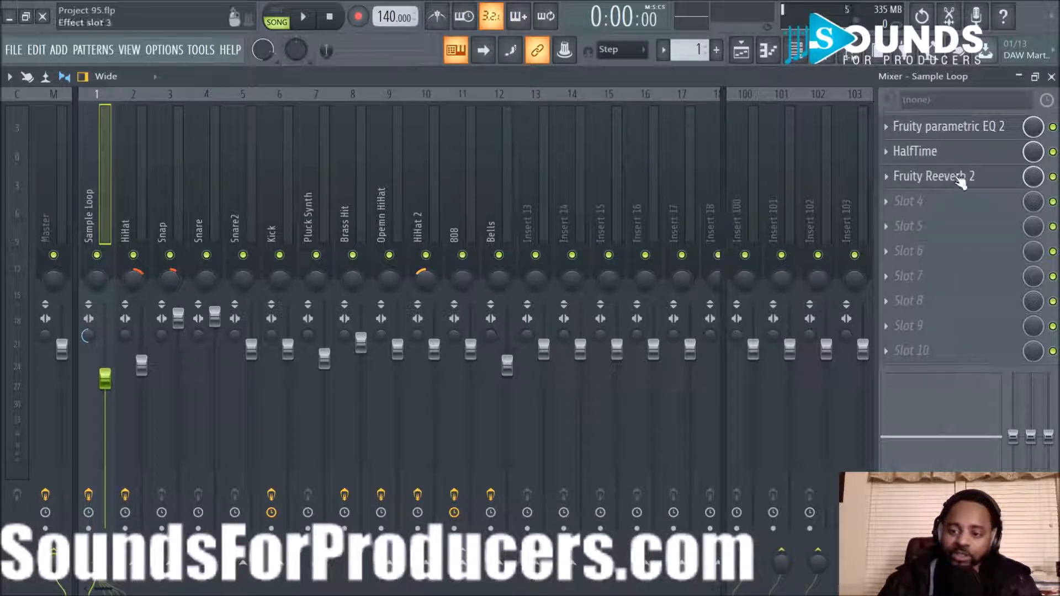
{"action": "left_click", "coordinate": [742, 51]}
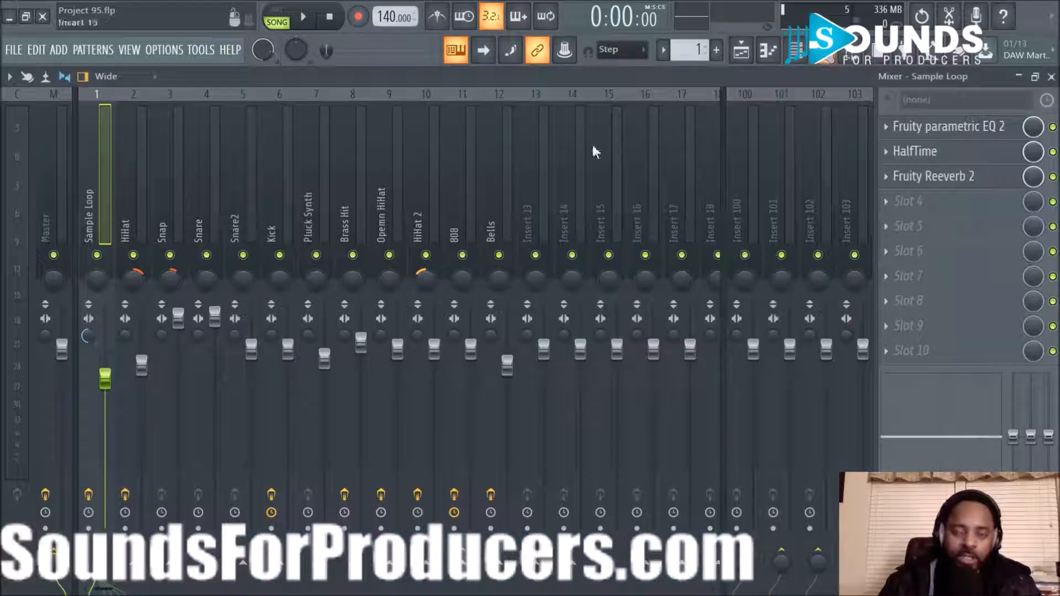
{"action": "left_click", "coordinate": [797, 56]}
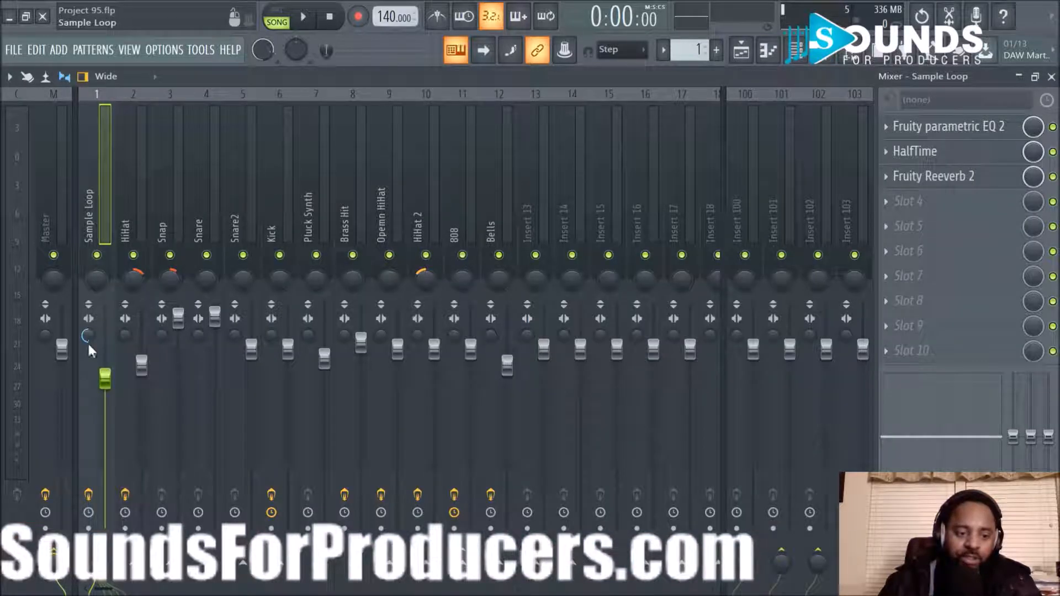
{"action": "left_click", "coordinate": [742, 51]}
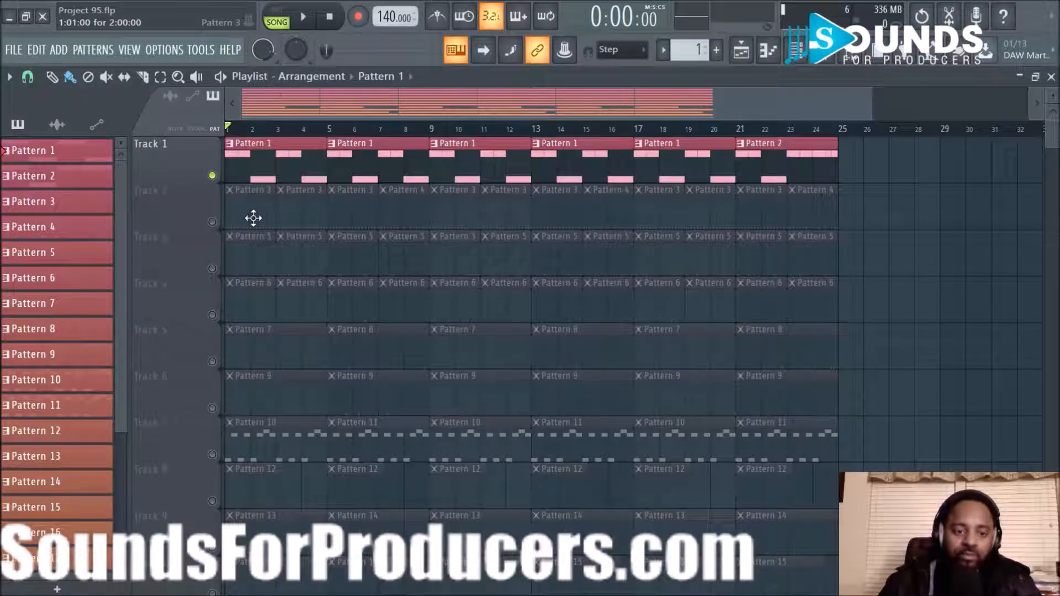
Step: Unmute Track 2 and audition it with Track 1, first from the start and again from bar 7
{"action": "left_click", "coordinate": [212, 221]}
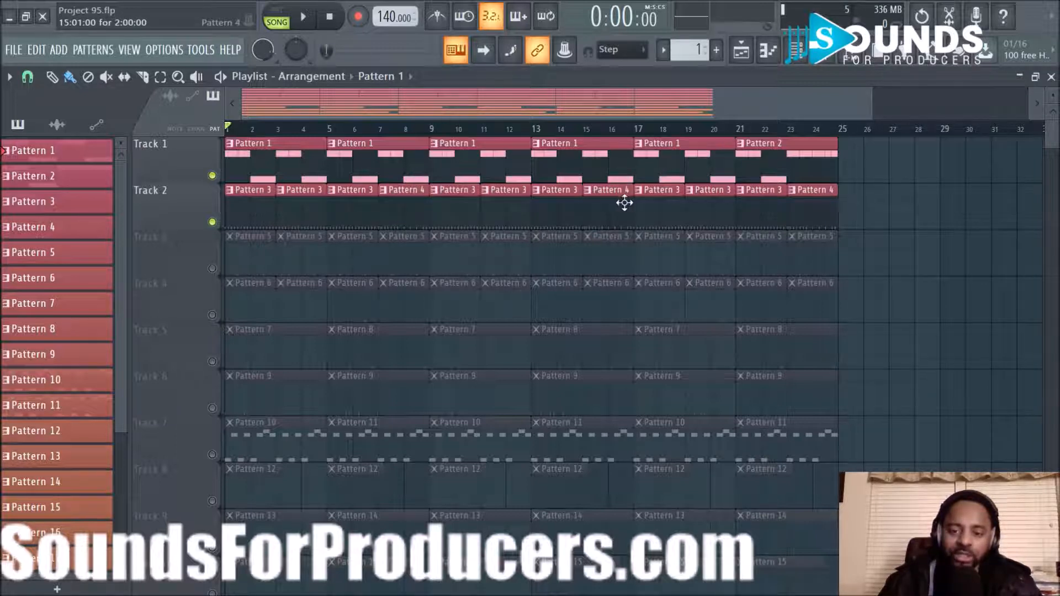
{"action": "left_click", "coordinate": [303, 17]}
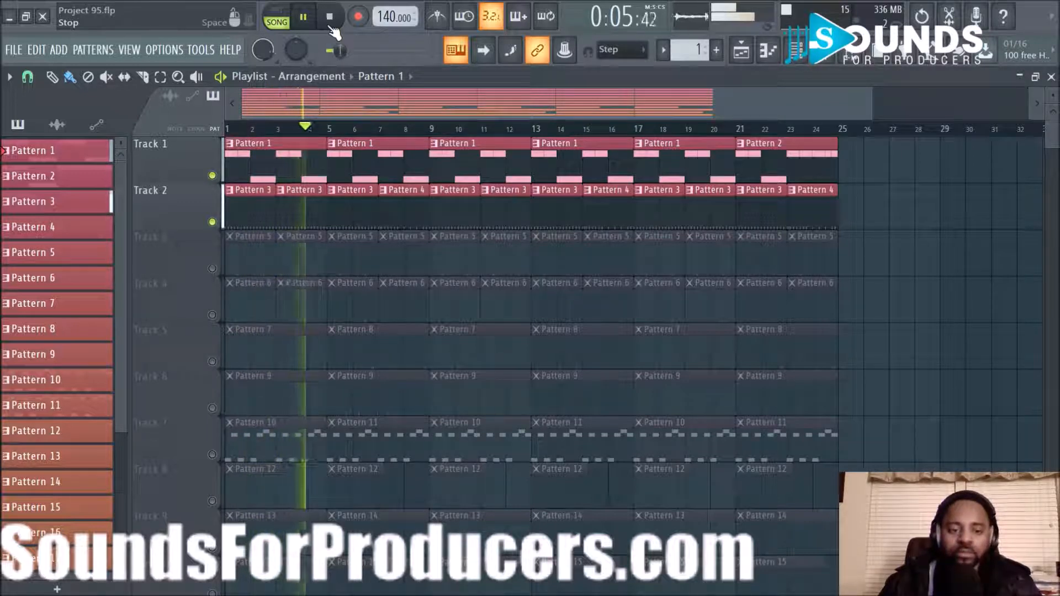
{"action": "left_click", "coordinate": [330, 16]}
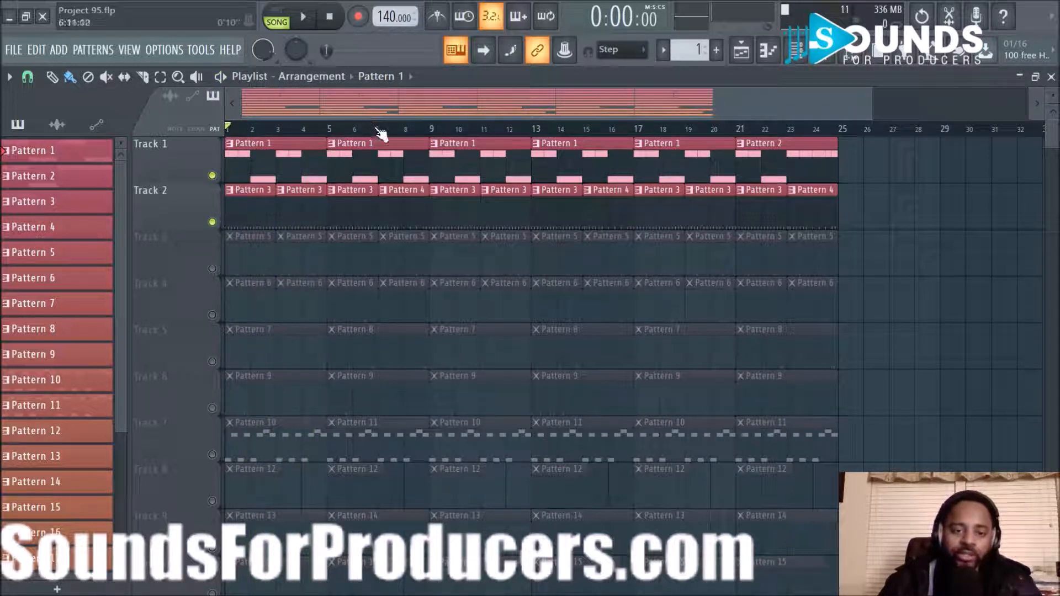
{"action": "left_click", "coordinate": [378, 128]}
{"action": "left_click", "coordinate": [303, 16]}
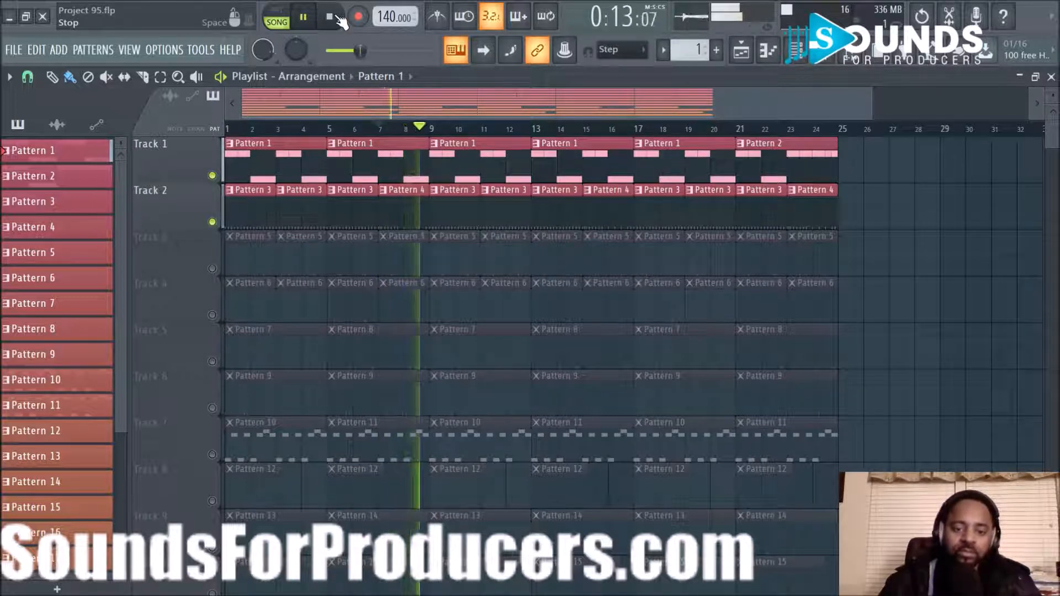
{"action": "left_click", "coordinate": [331, 17]}
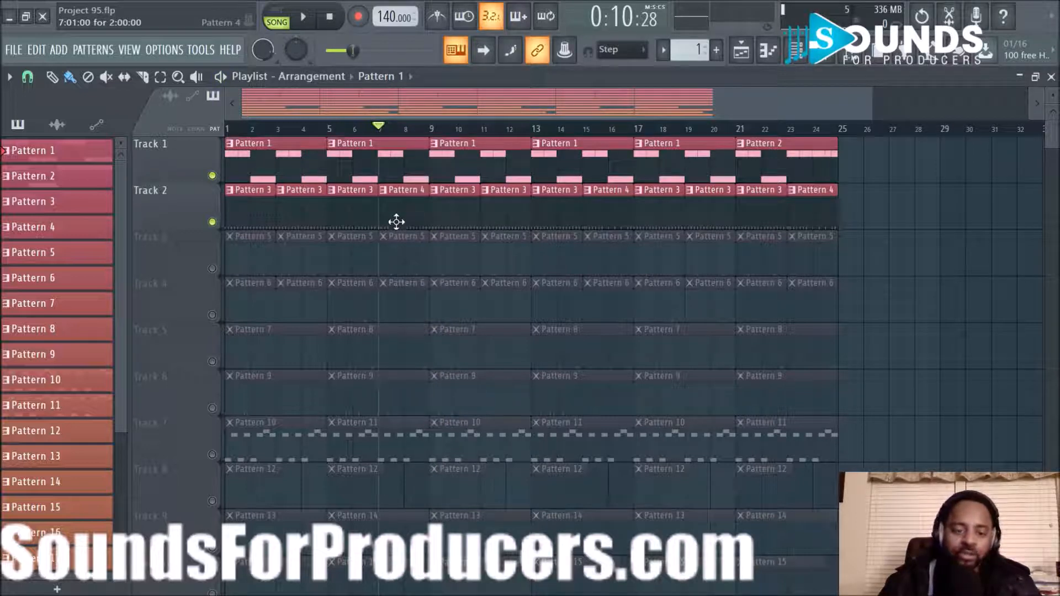
Step: Unmute Track 3 and audition it with Tracks 1 and 2 from the start of the song
{"action": "left_click", "coordinate": [212, 268]}
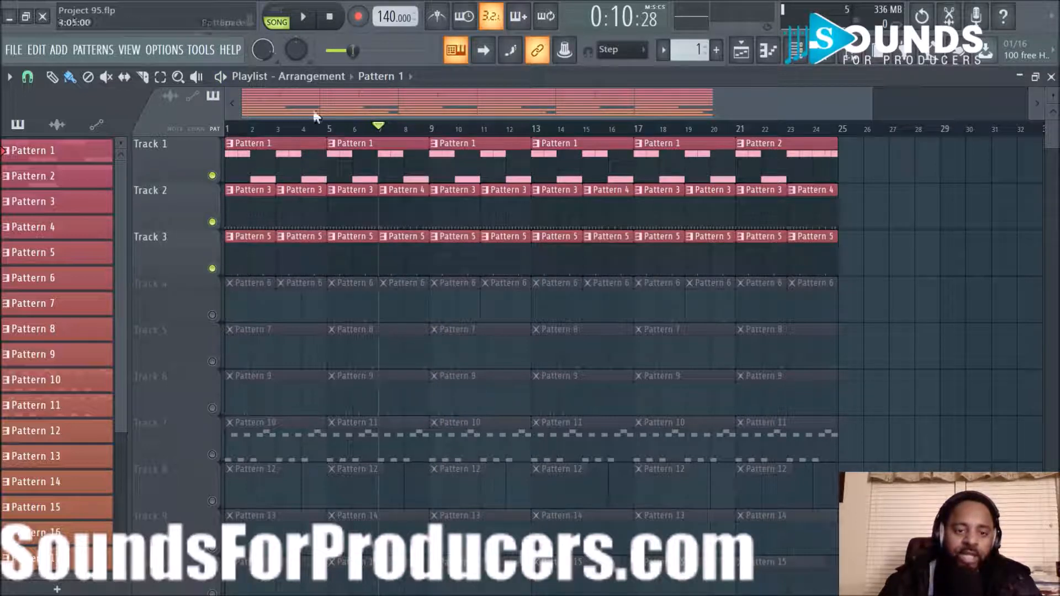
{"action": "left_click", "coordinate": [329, 16]}
{"action": "left_click", "coordinate": [303, 16]}
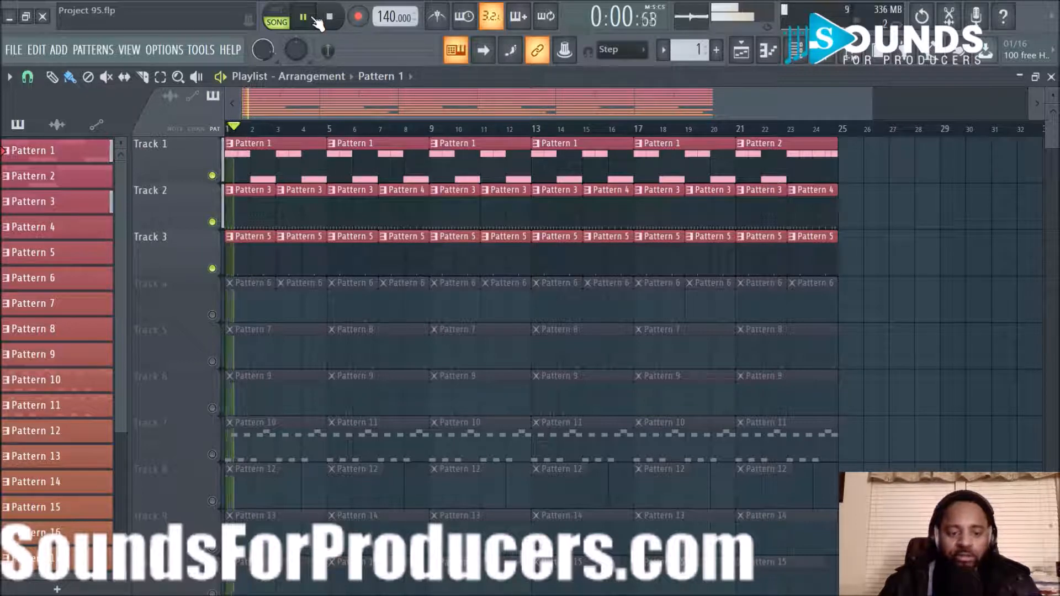
{"action": "left_click", "coordinate": [329, 16]}
{"action": "left_click", "coordinate": [303, 17]}
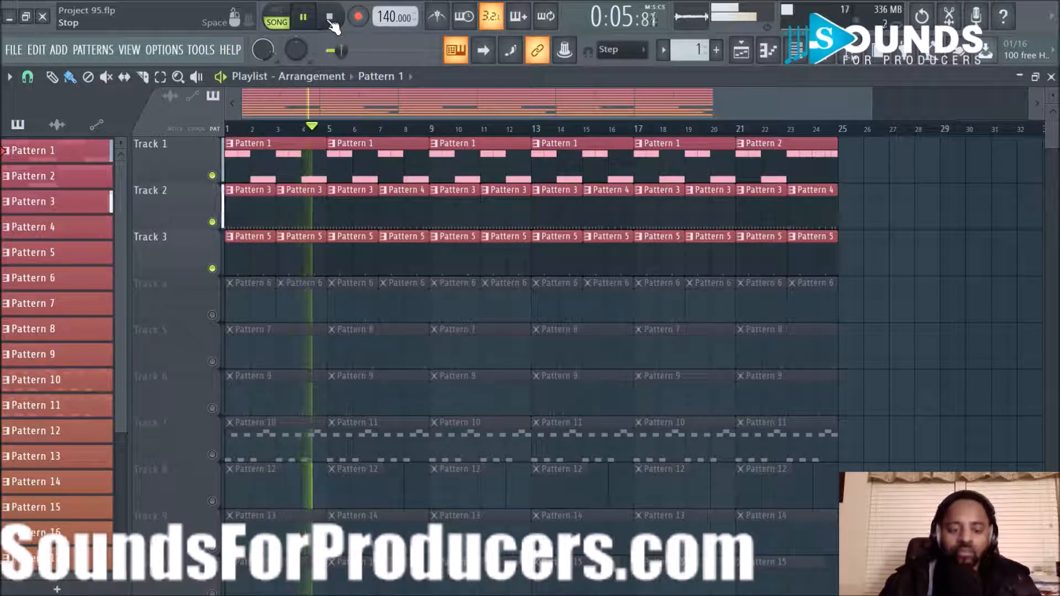
{"action": "left_click", "coordinate": [329, 16]}
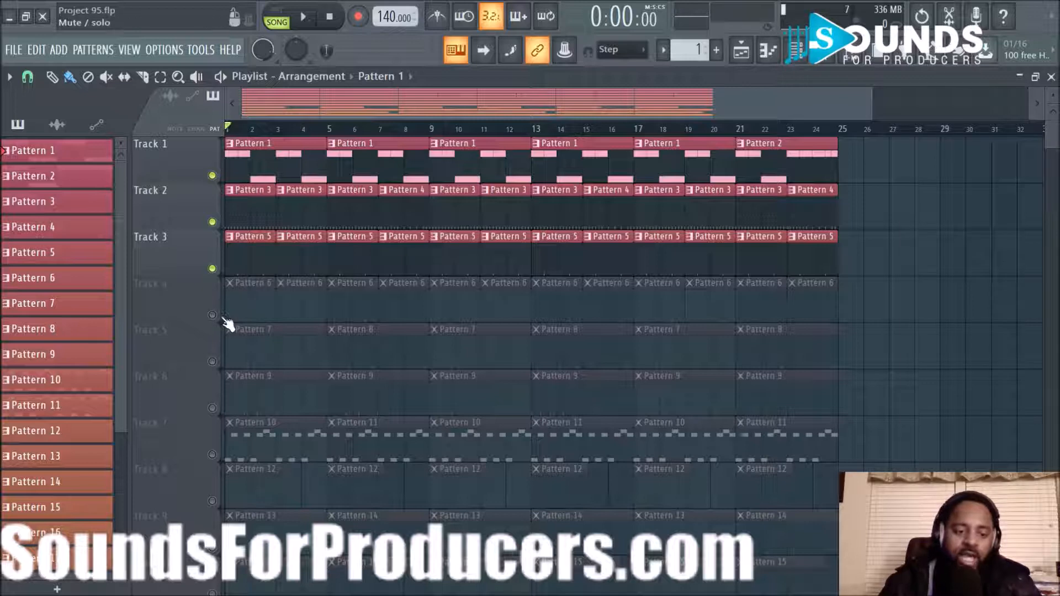
Step: Unmute Track 4 and audition the first four tracks together from the start
{"action": "left_click", "coordinate": [212, 315]}
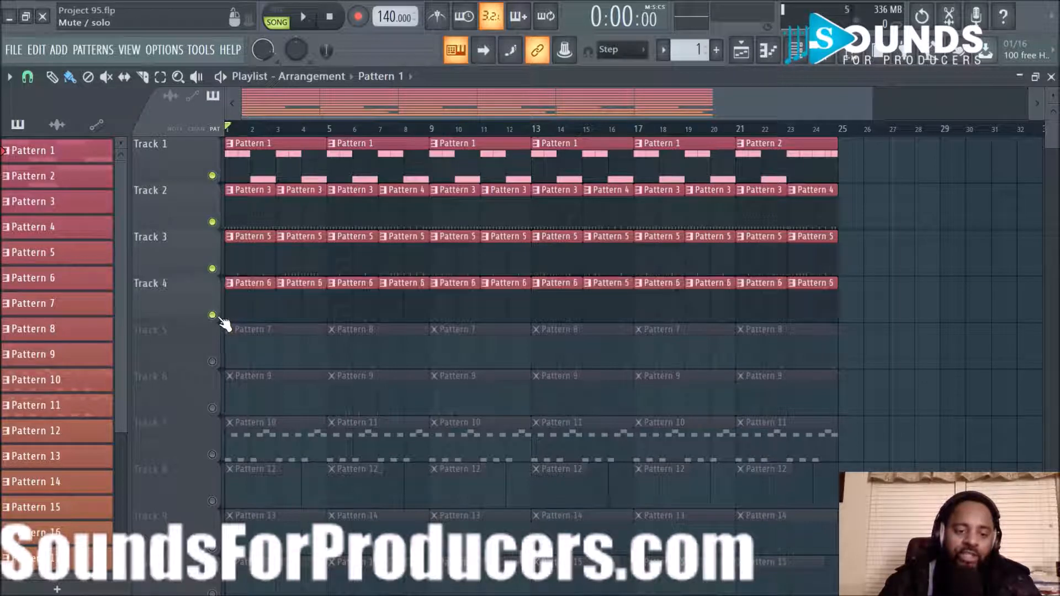
{"action": "left_click", "coordinate": [304, 21]}
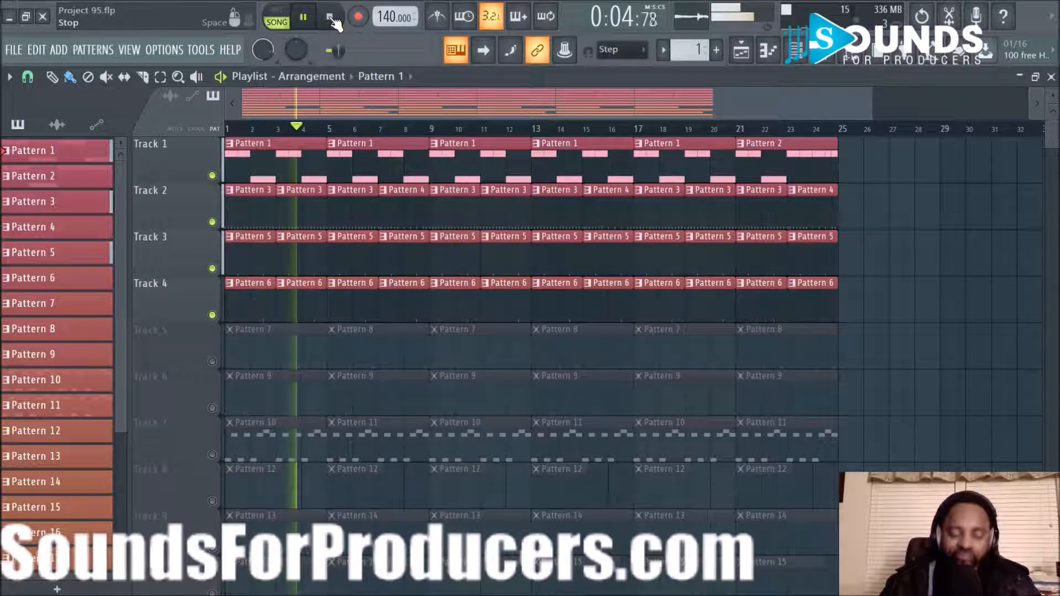
{"action": "left_click", "coordinate": [330, 16]}
Step: Unmute Track 5 and audition the Pattern 7 and Pattern 8 clips along with the tracks above it
{"action": "left_click", "coordinate": [211, 362]}
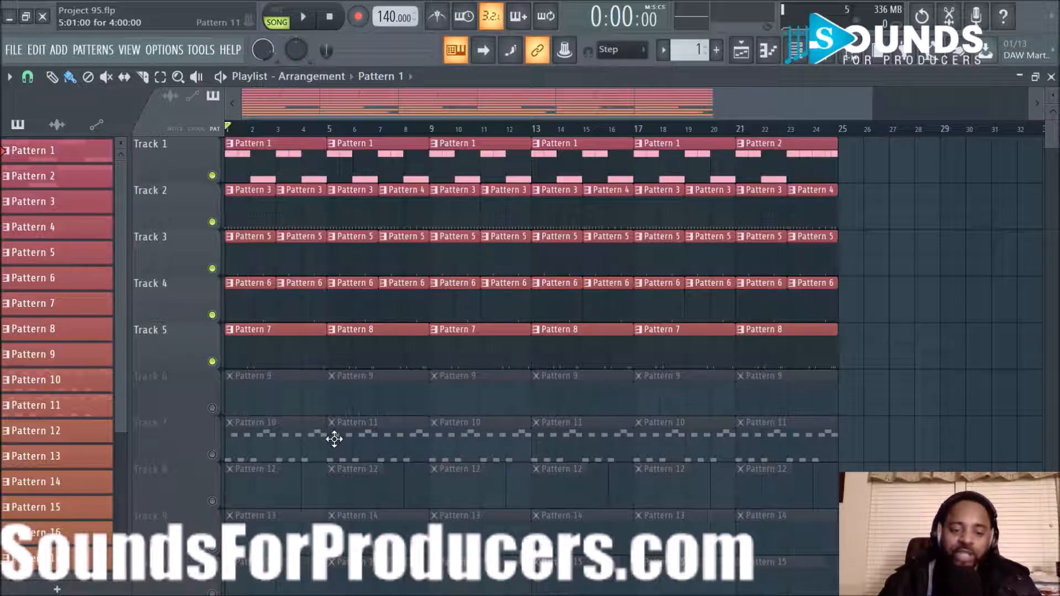
{"action": "left_click", "coordinate": [308, 18]}
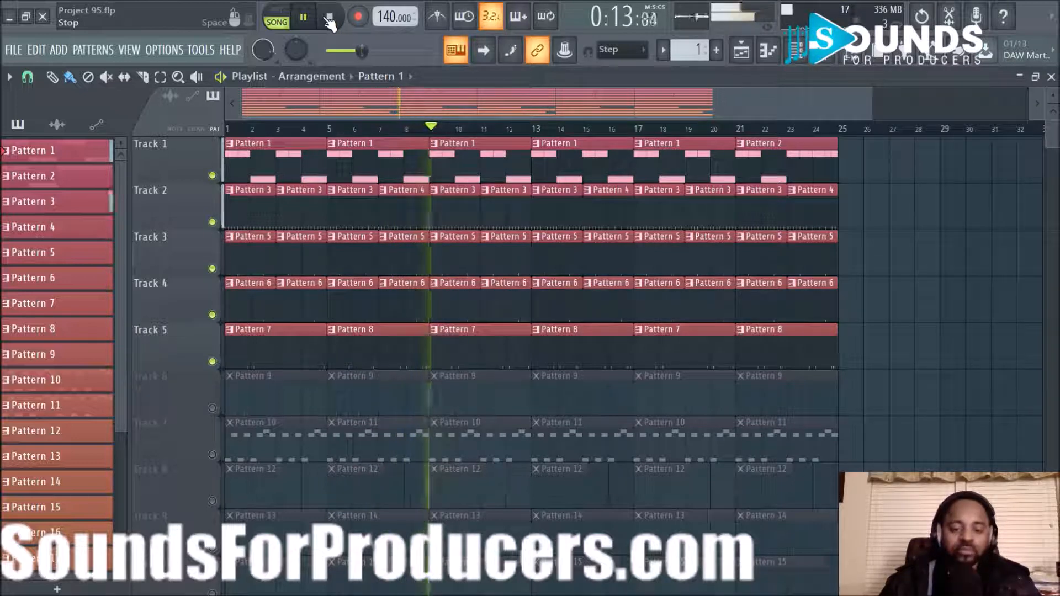
{"action": "left_click", "coordinate": [329, 20]}
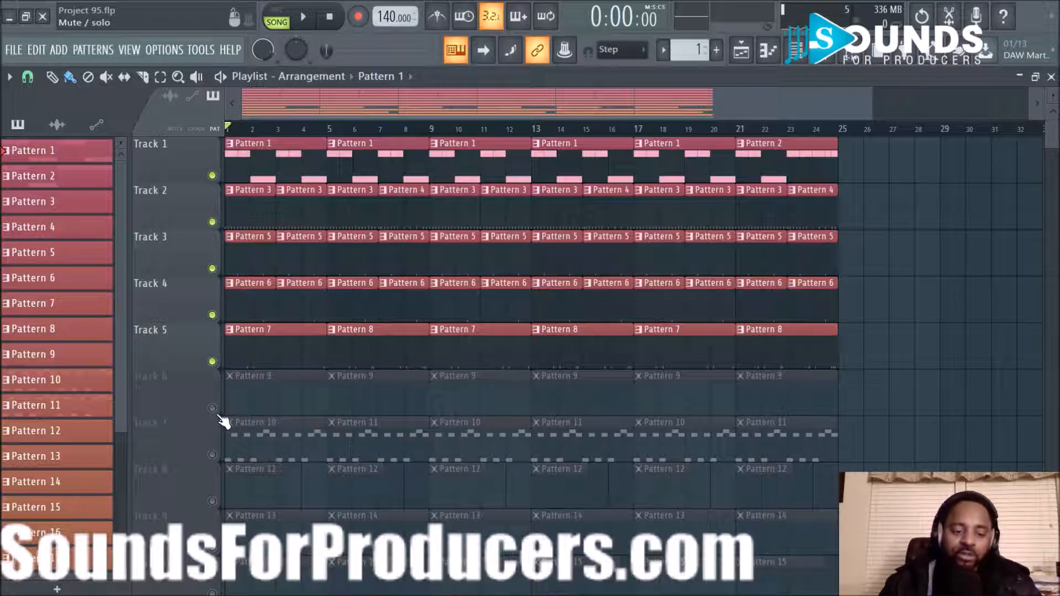
Step: Unmute Track 6 and audition Pattern 9 together with the other active tracks
{"action": "left_click", "coordinate": [212, 408]}
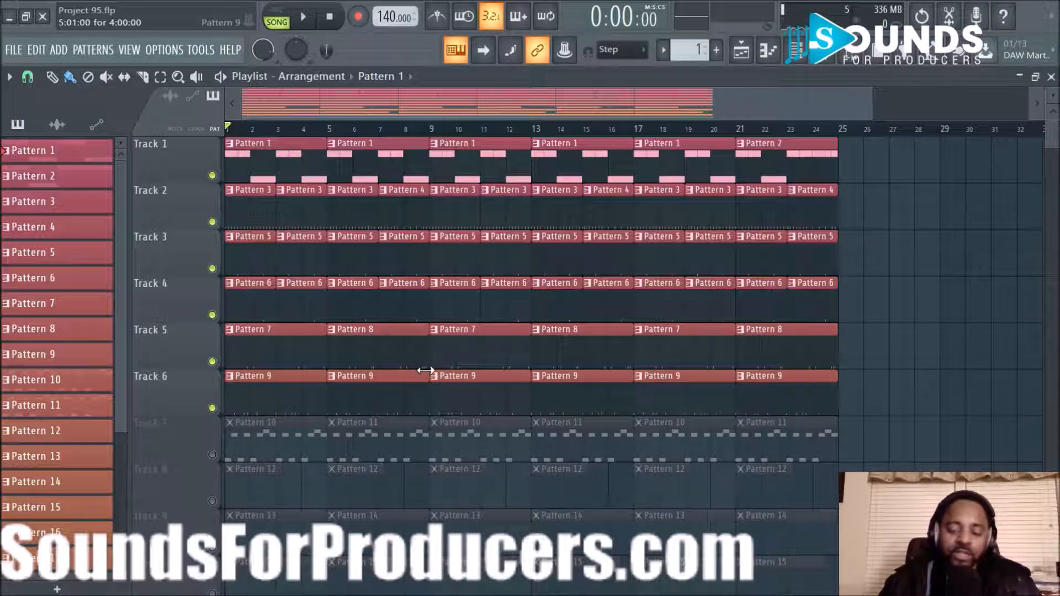
{"action": "scroll", "coordinate": [426, 368], "scroll_direction": "down", "scroll_amount": 1}
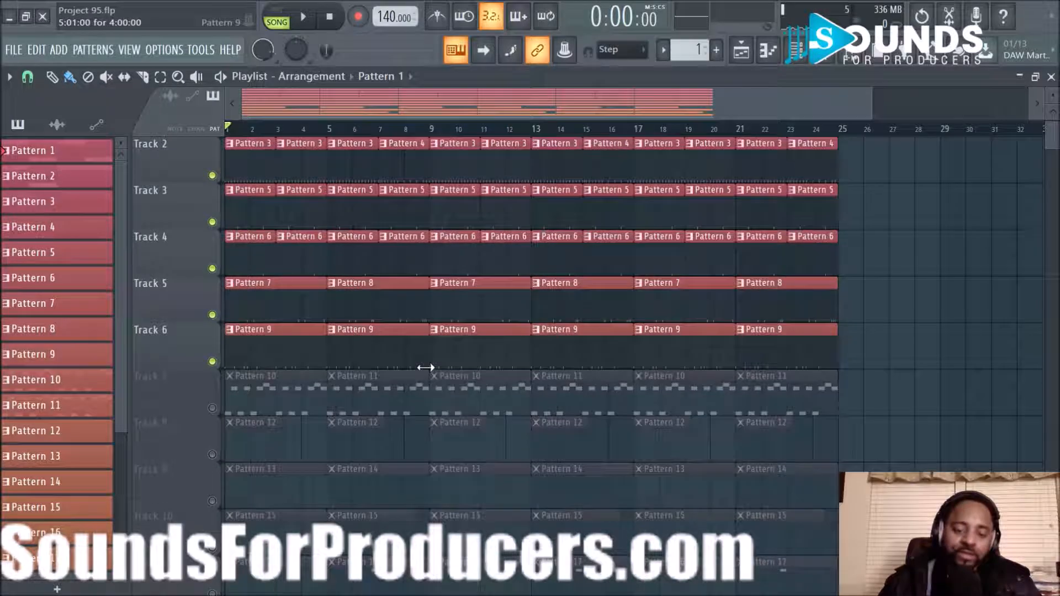
{"action": "left_click", "coordinate": [305, 20]}
{"action": "left_click", "coordinate": [330, 20]}
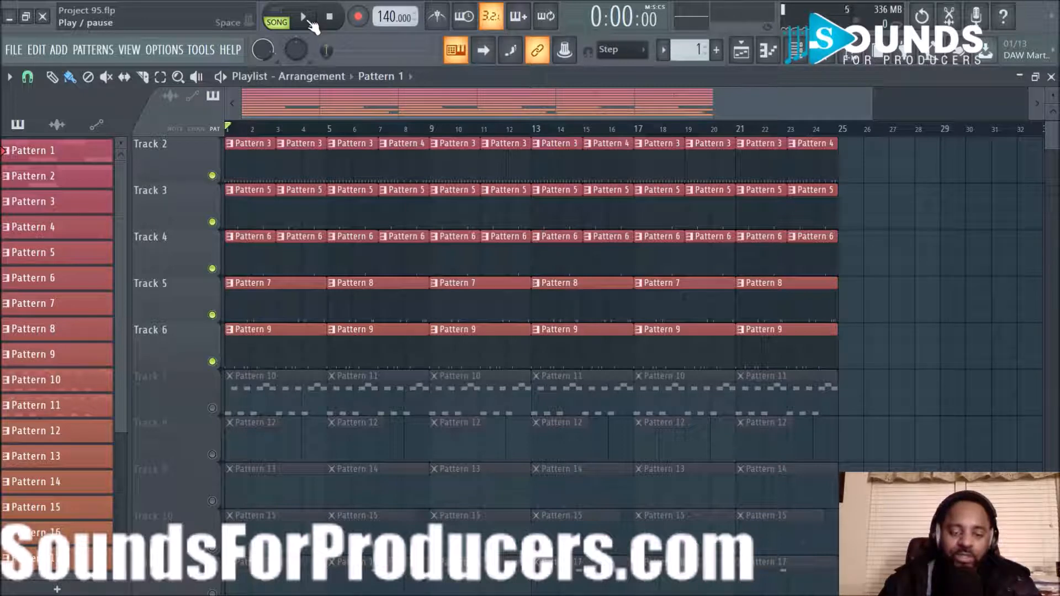
Step: Examine the Kick insert's effects in the mixer and its Fruity parametric EQ 2 curve, then close the EQ
{"action": "left_click", "coordinate": [824, 53]}
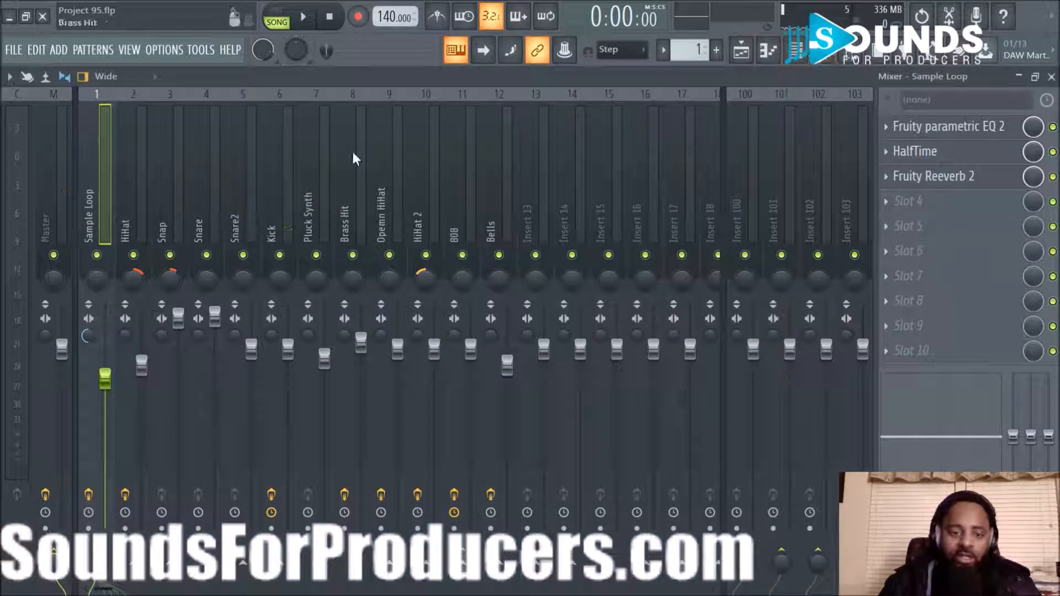
{"action": "left_click", "coordinate": [275, 198]}
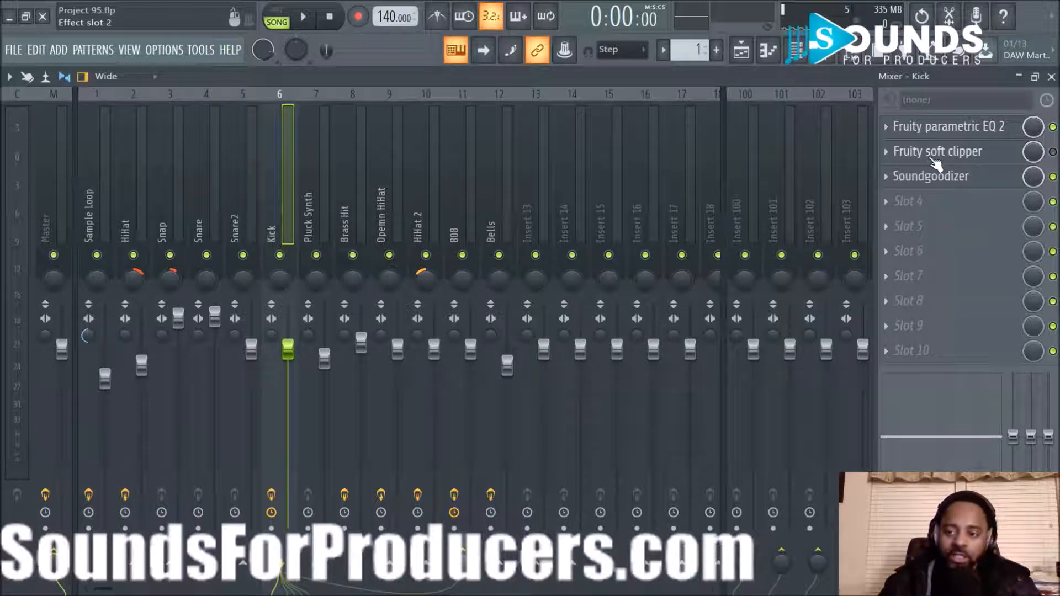
{"action": "left_click", "coordinate": [930, 133]}
{"action": "mouse_move", "coordinate": [226, 362]}
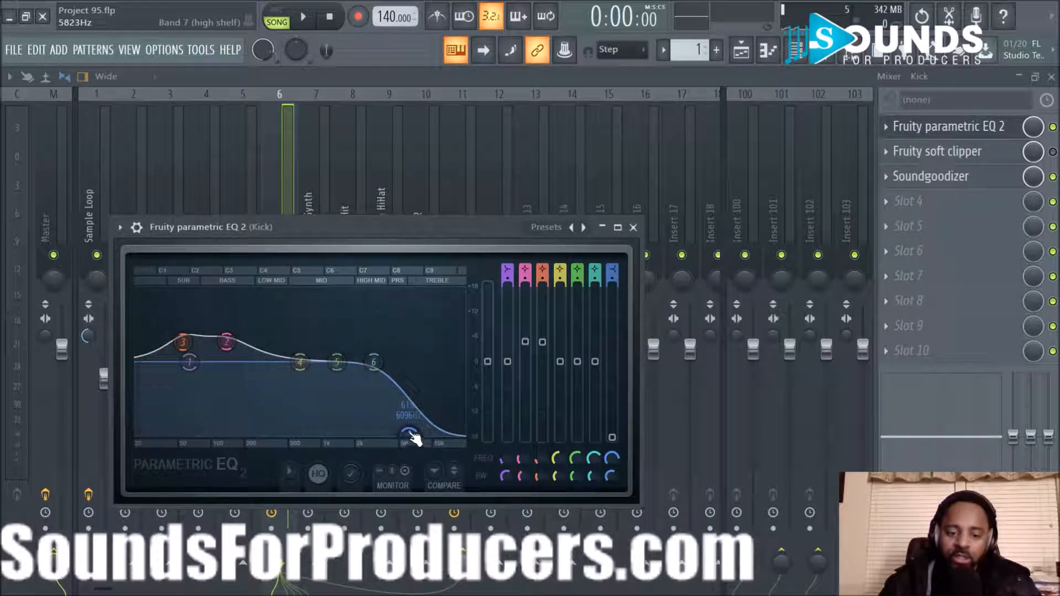
{"action": "left_click", "coordinate": [633, 228]}
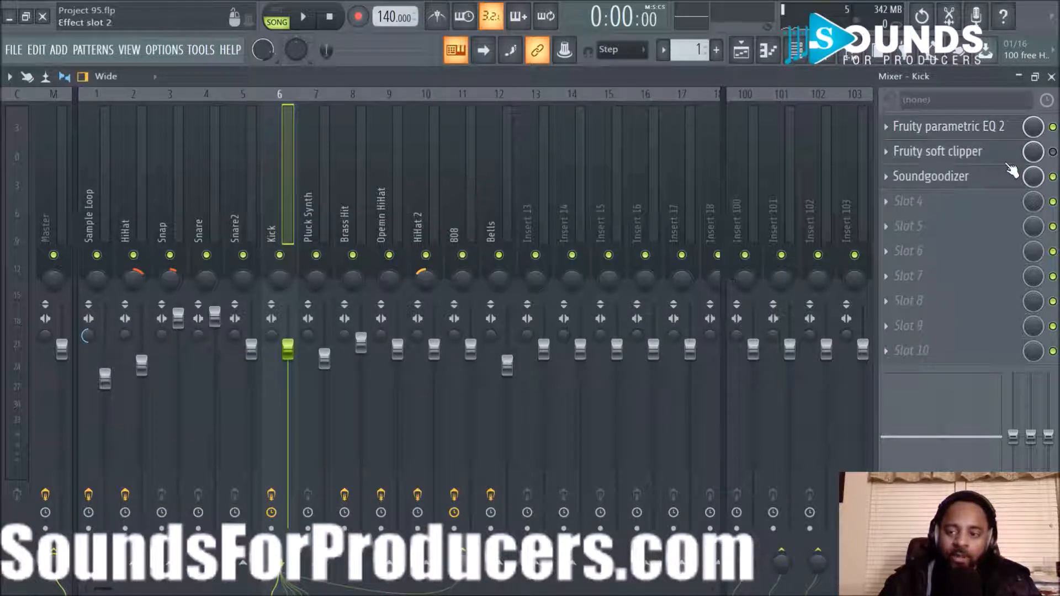
Step: Return to the playlist and replay Tracks 1 to 6 from the start
{"action": "left_click", "coordinate": [741, 51]}
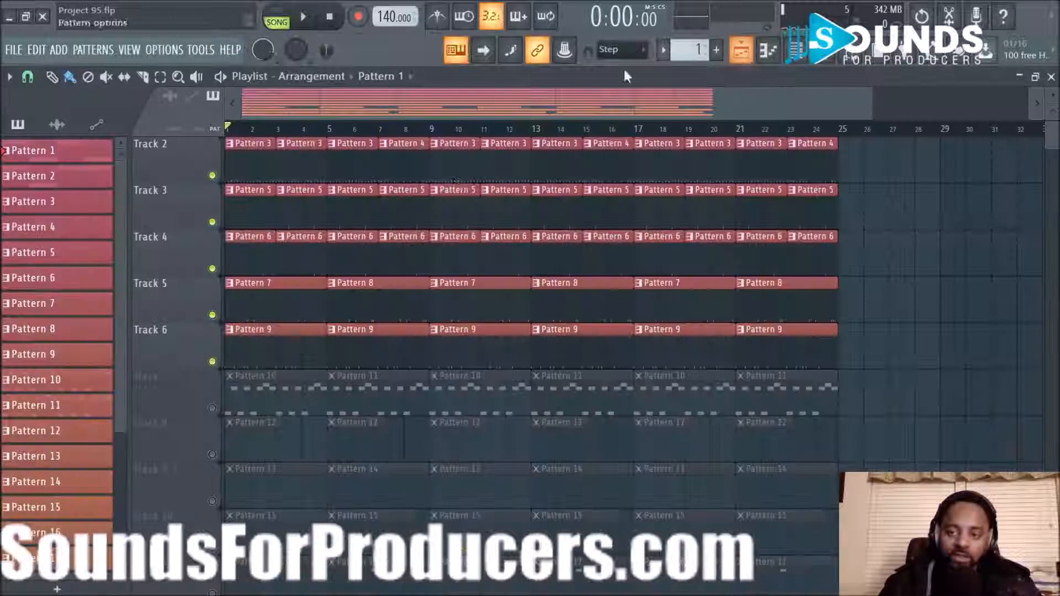
{"action": "left_click", "coordinate": [303, 19]}
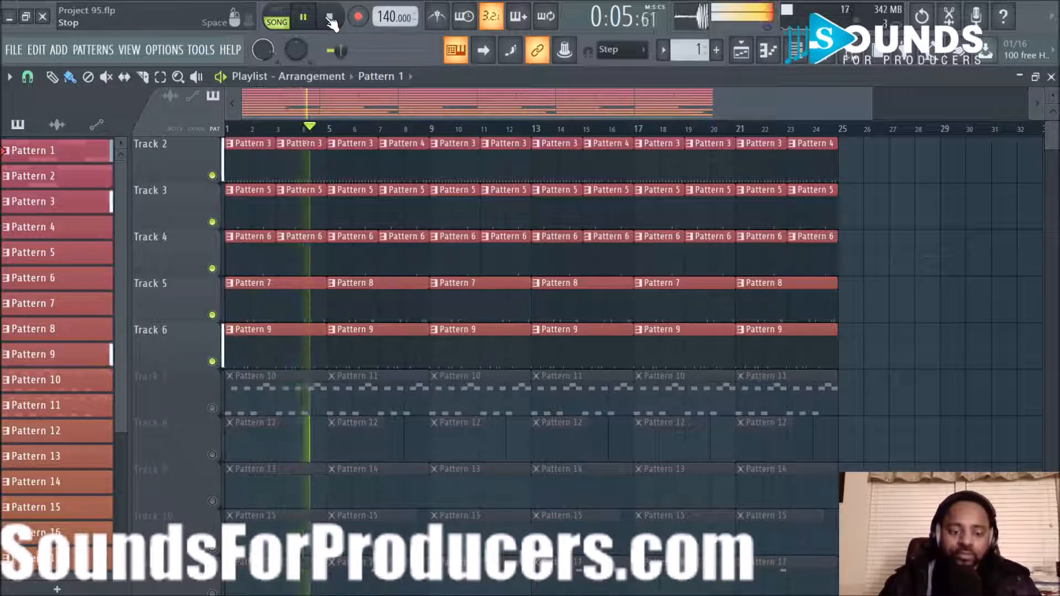
{"action": "left_click", "coordinate": [330, 18]}
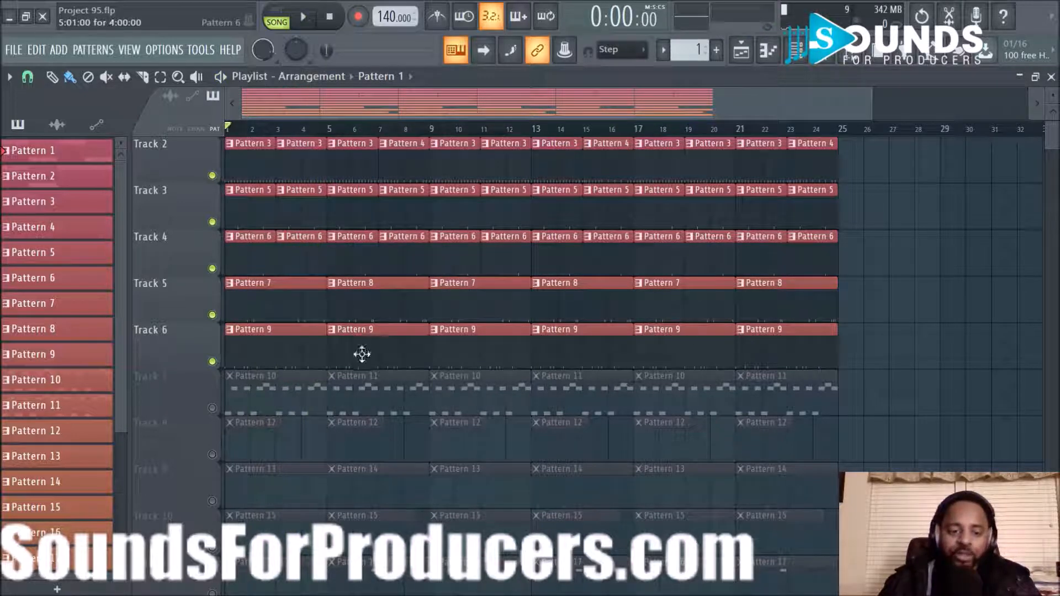
Step: Unmute Track 7 and audition the Pattern 10 and Pattern 11 clips together with the tracks above it
{"action": "left_click", "coordinate": [212, 407]}
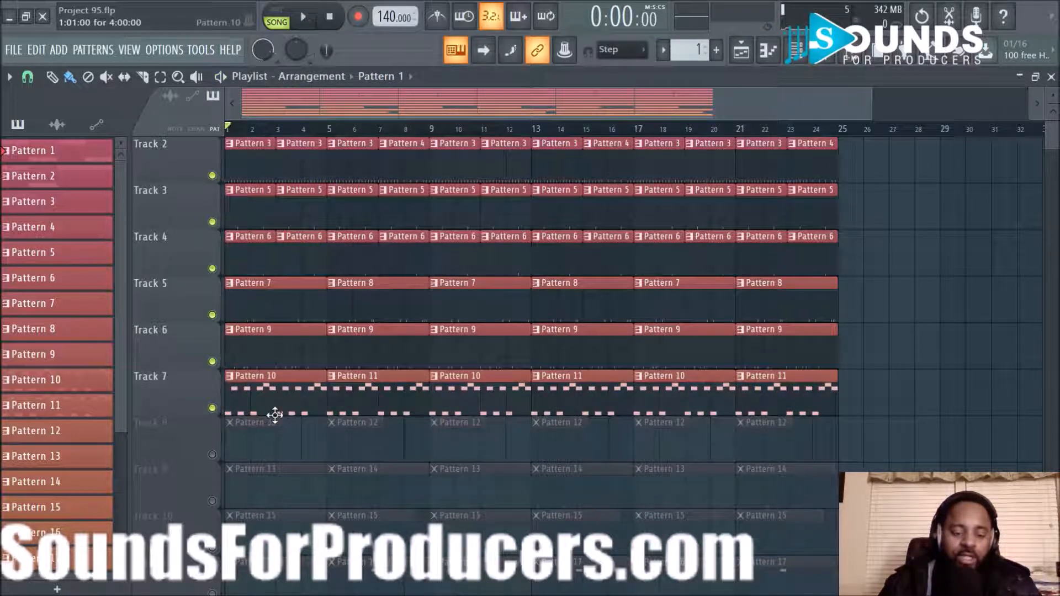
{"action": "scroll", "coordinate": [320, 407], "scroll_direction": "down", "scroll_amount": 2}
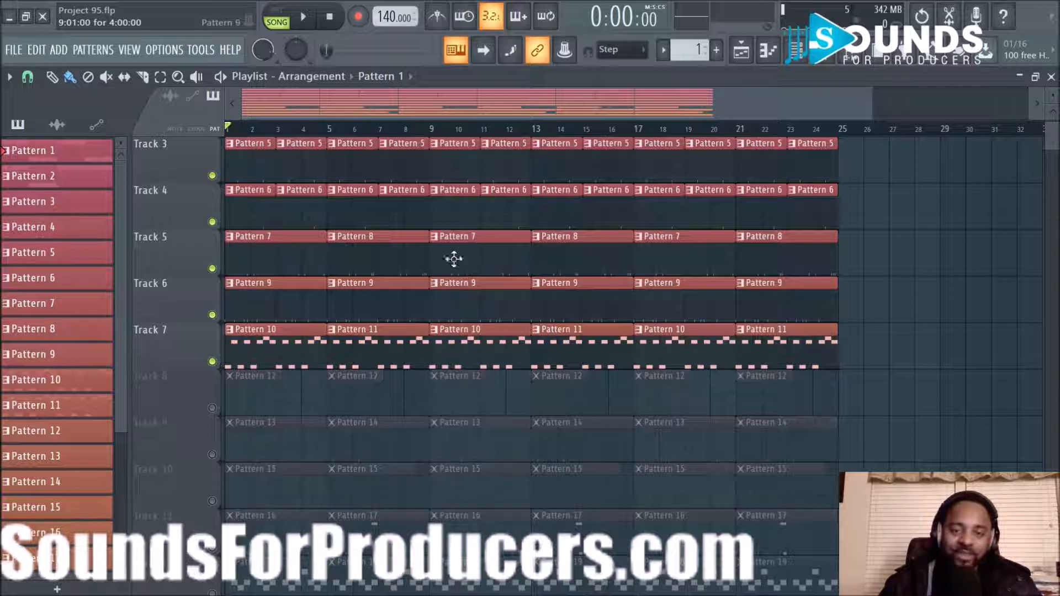
{"action": "left_click", "coordinate": [309, 20]}
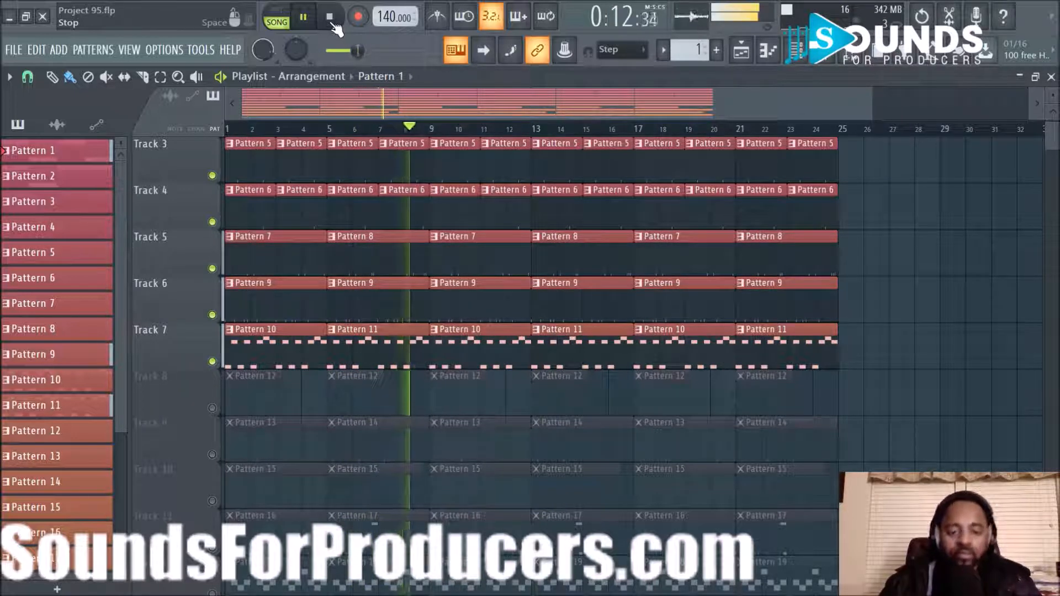
{"action": "left_click", "coordinate": [330, 18]}
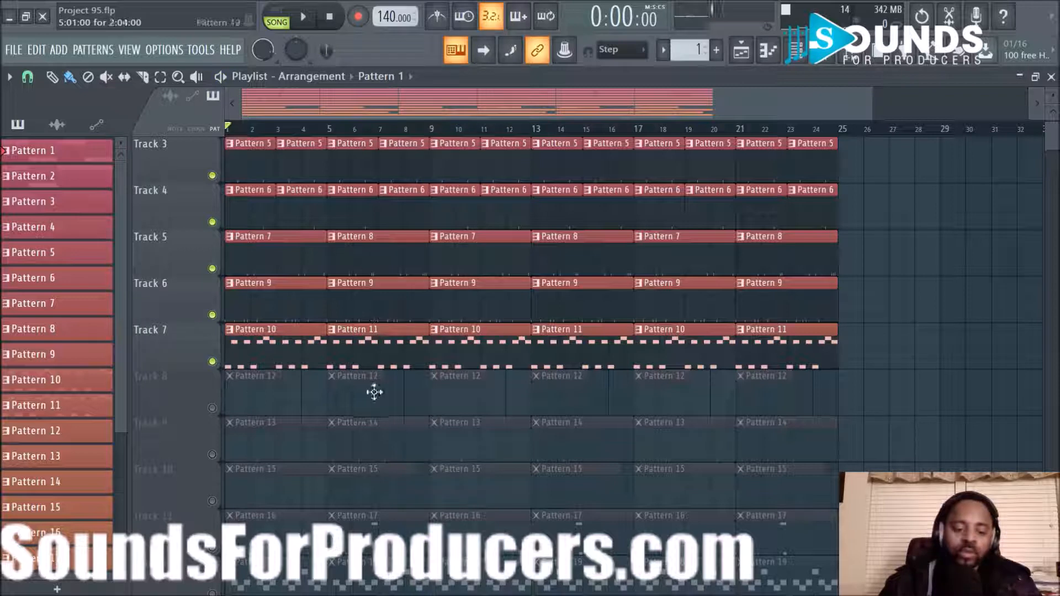
Step: Unmute Track 8 and audition Pattern 12 together with the other active tracks
{"action": "left_click", "coordinate": [211, 408]}
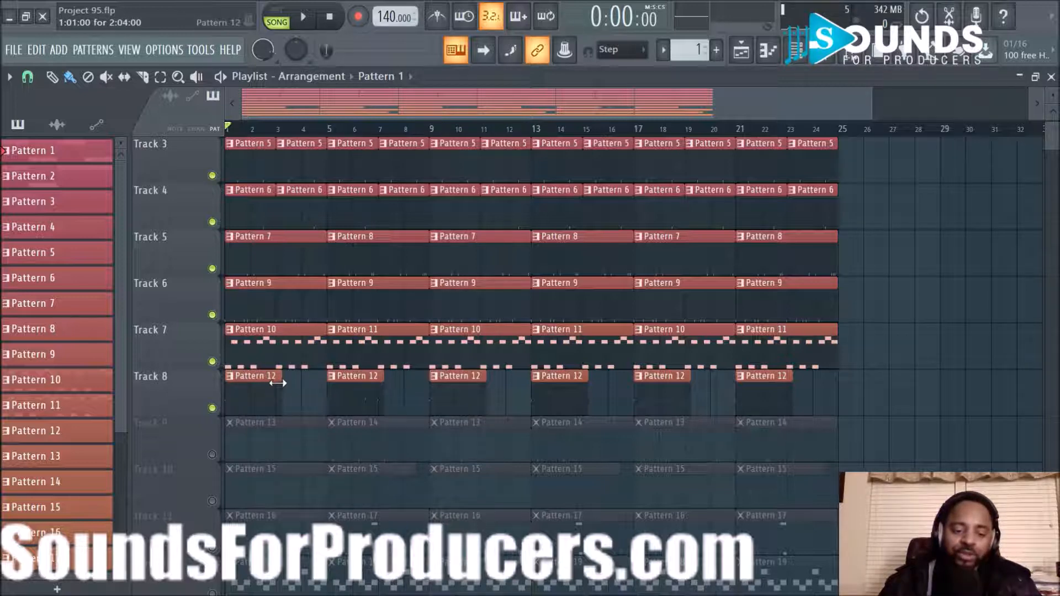
{"action": "left_click", "coordinate": [307, 19]}
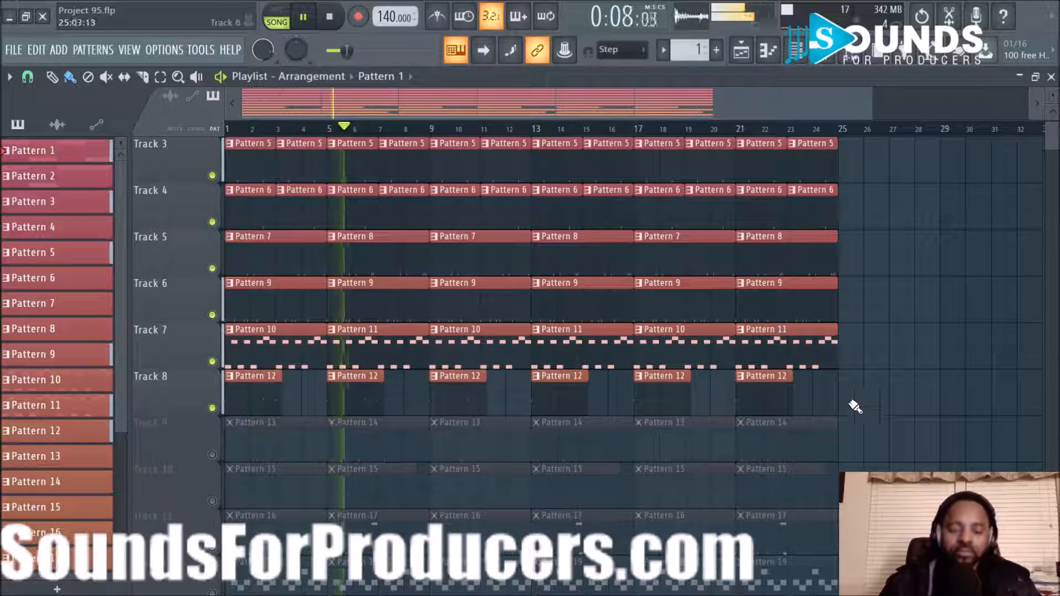
{"action": "left_click", "coordinate": [331, 17]}
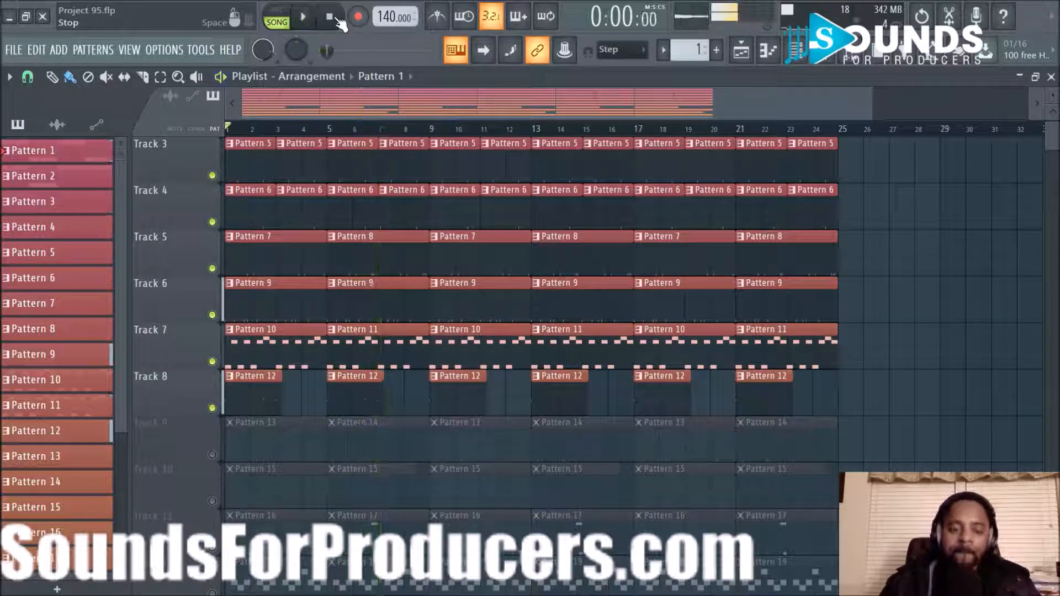
Step: Unmute Track 9 and audition the Pattern 13 and Pattern 14 clips from the start twice
{"action": "left_click", "coordinate": [215, 461]}
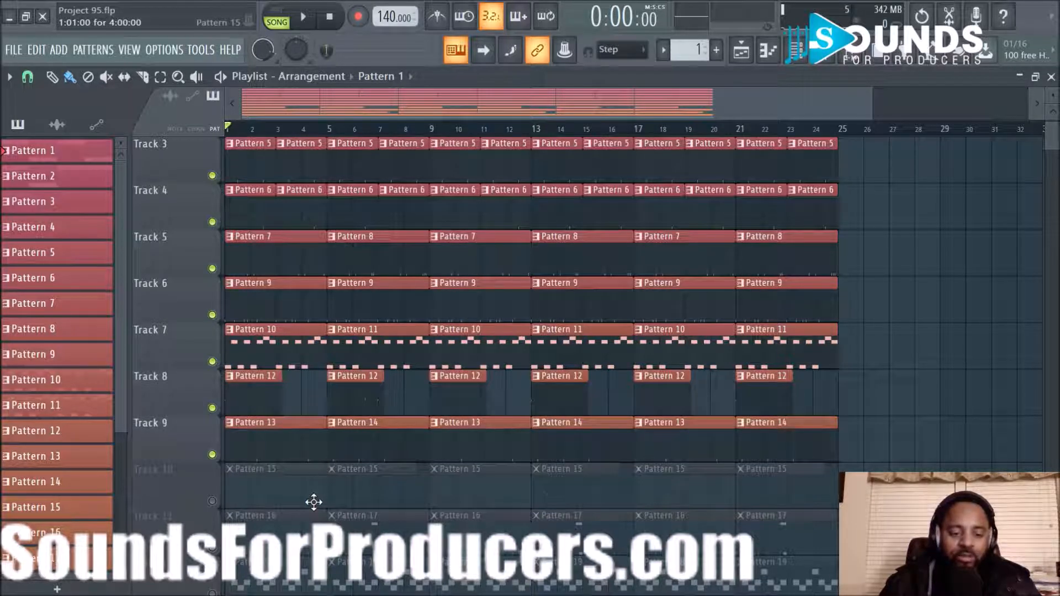
{"action": "left_click", "coordinate": [314, 18]}
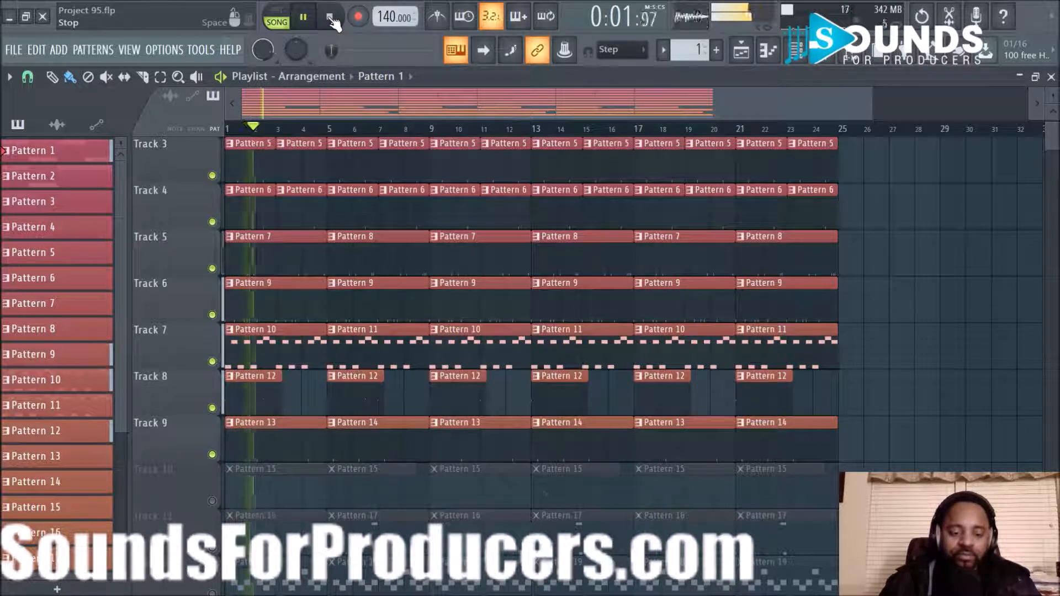
{"action": "left_click", "coordinate": [330, 18]}
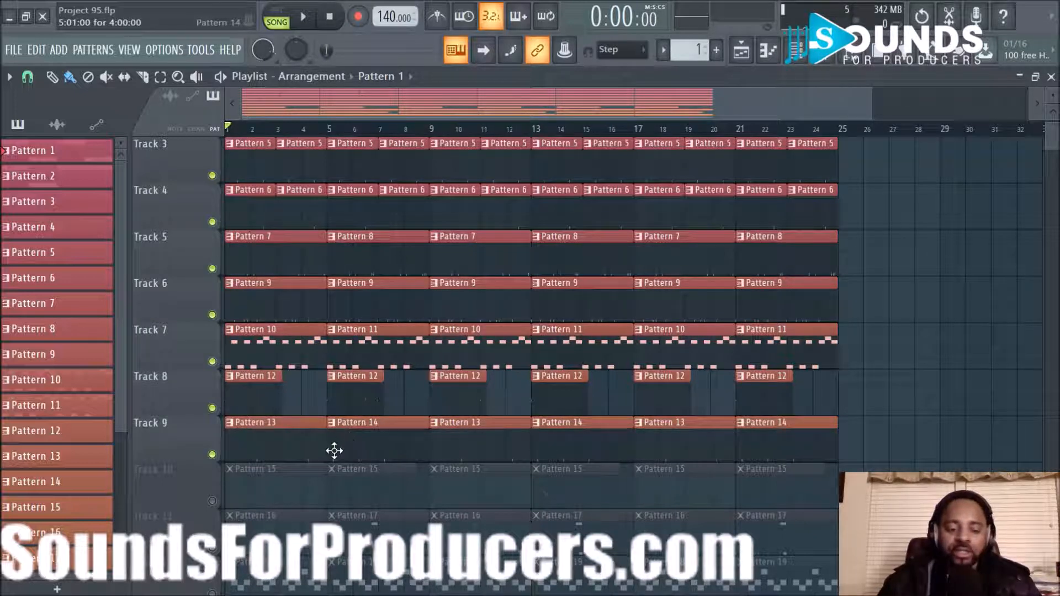
{"action": "left_click", "coordinate": [303, 23]}
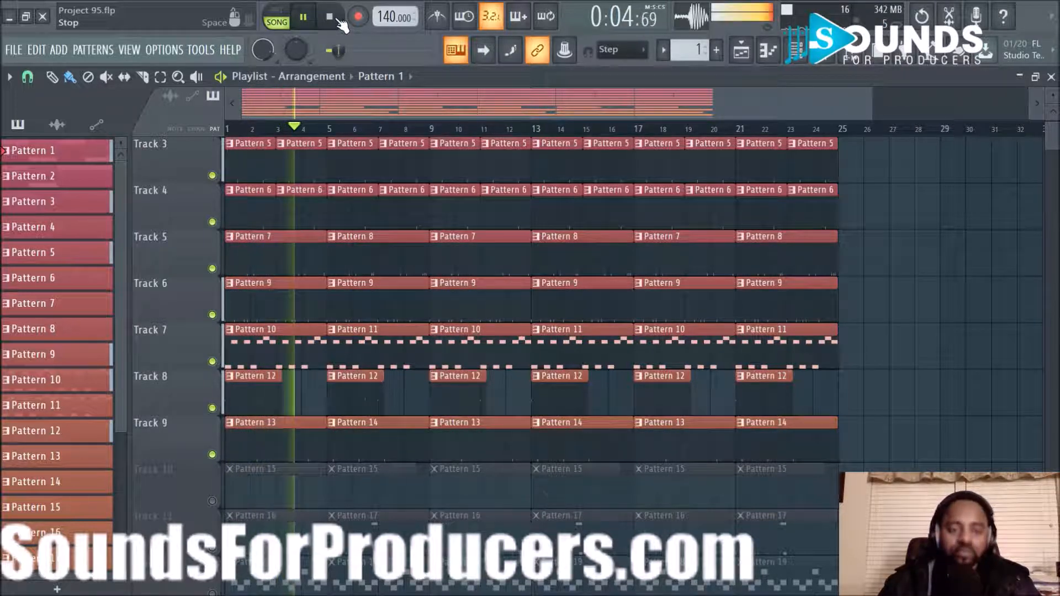
{"action": "left_click", "coordinate": [338, 20]}
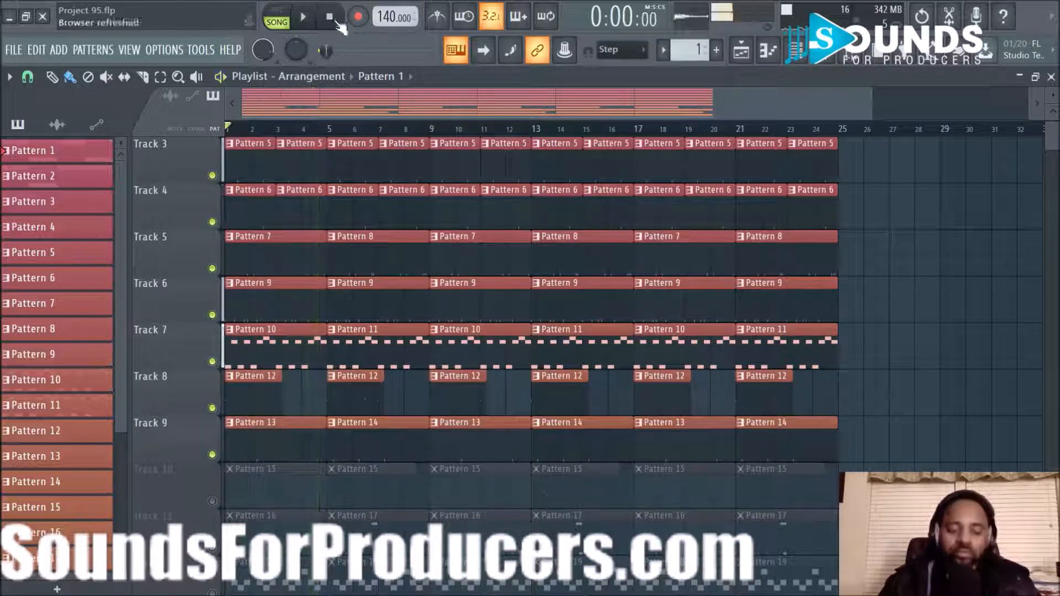
Step: Unmute Track 10, review the Stock South Hi Hat notes of Pattern 15 in the piano roll, and return to the playlist
{"action": "left_click", "coordinate": [212, 501]}
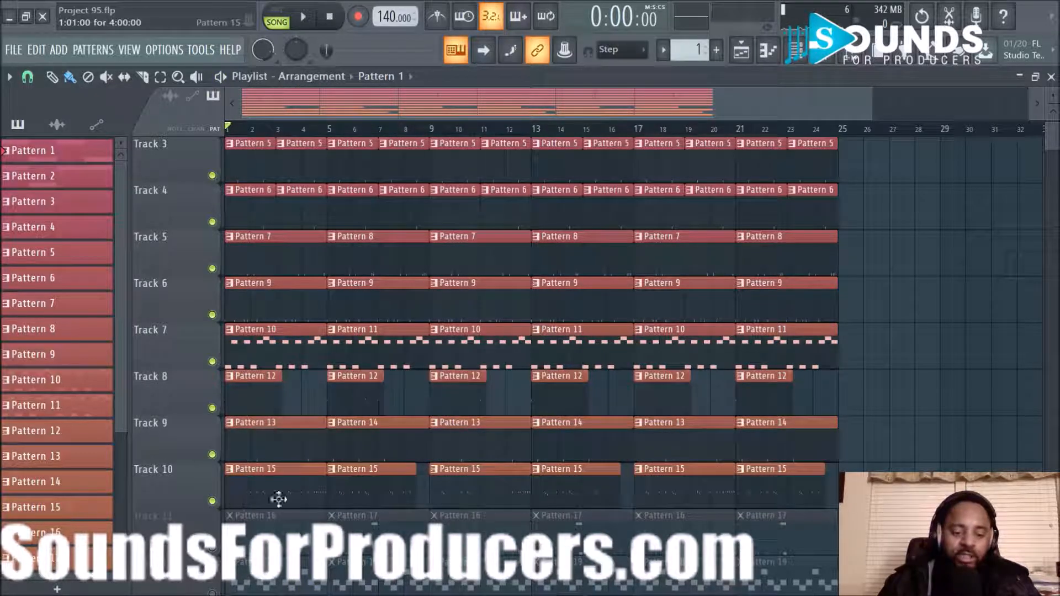
{"action": "scroll", "coordinate": [299, 439], "scroll_direction": "down", "scroll_amount": 1}
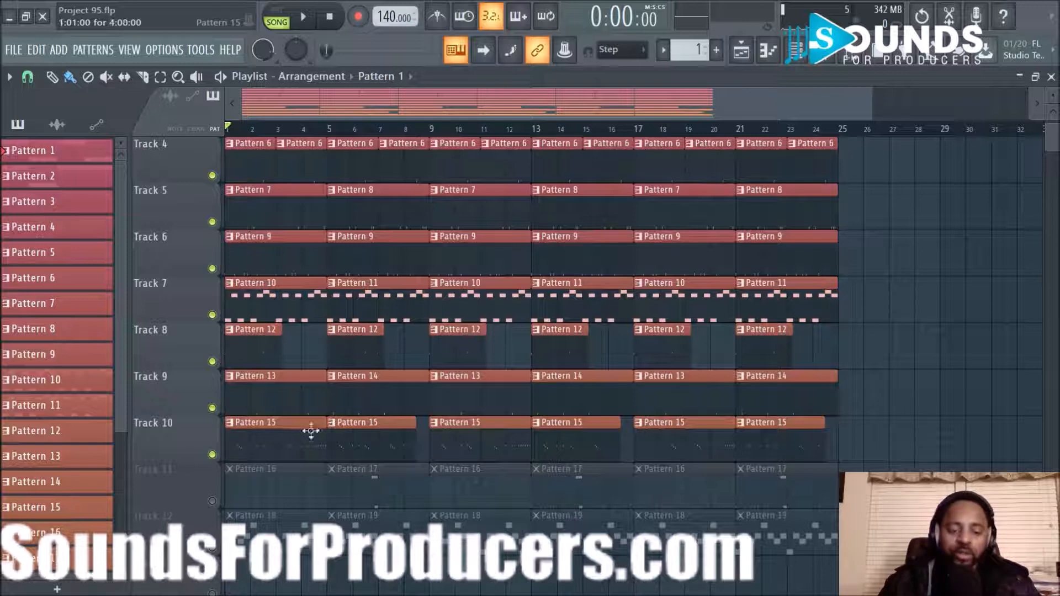
{"action": "double_click", "coordinate": [287, 447]}
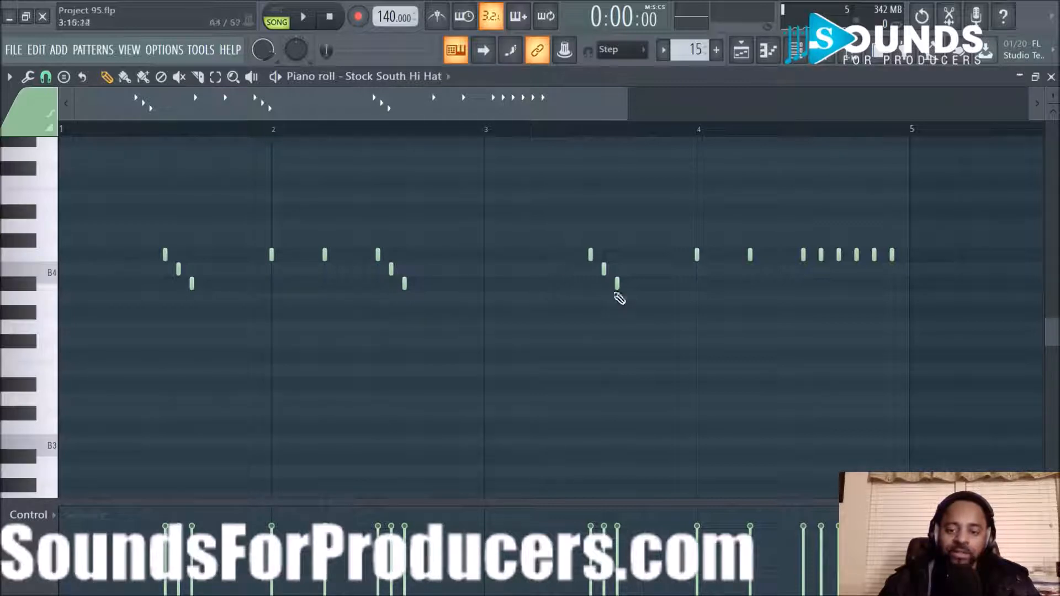
{"action": "left_click", "coordinate": [741, 50]}
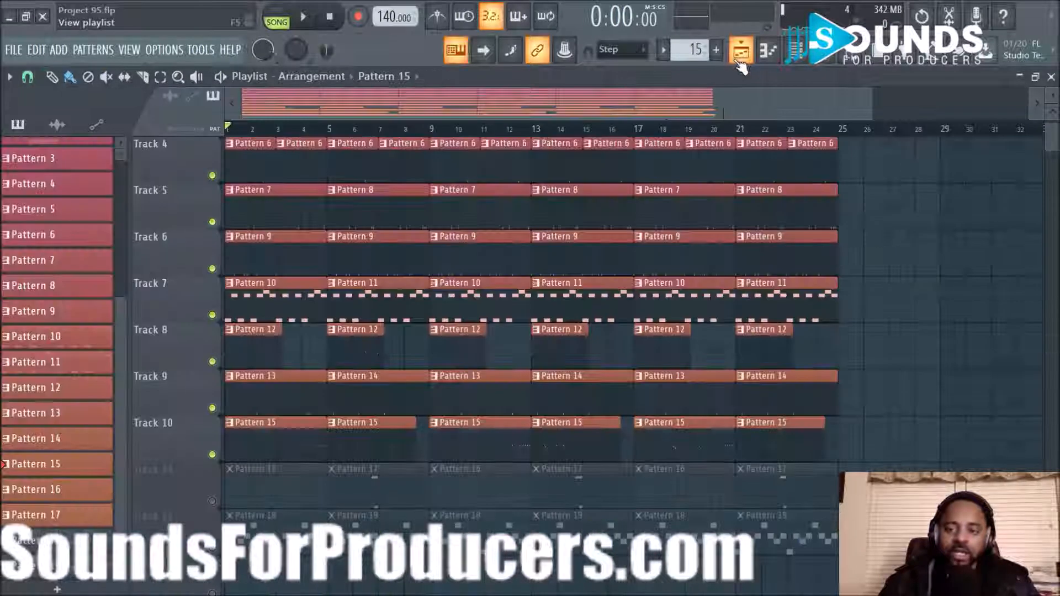
Step: Widen the channel rack, inspect the Stock South Hi Hat's velocity and note pitch graphs, and close the rack
{"action": "left_click", "coordinate": [805, 55]}
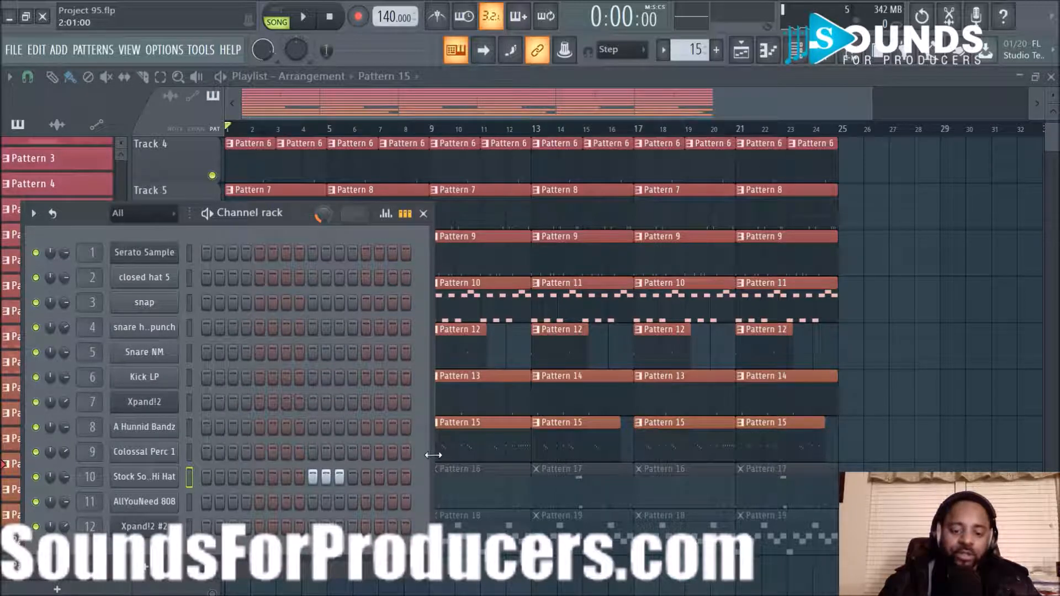
{"action": "left_click_drag", "start_coordinate": [433, 454], "coordinate": [909, 455]}
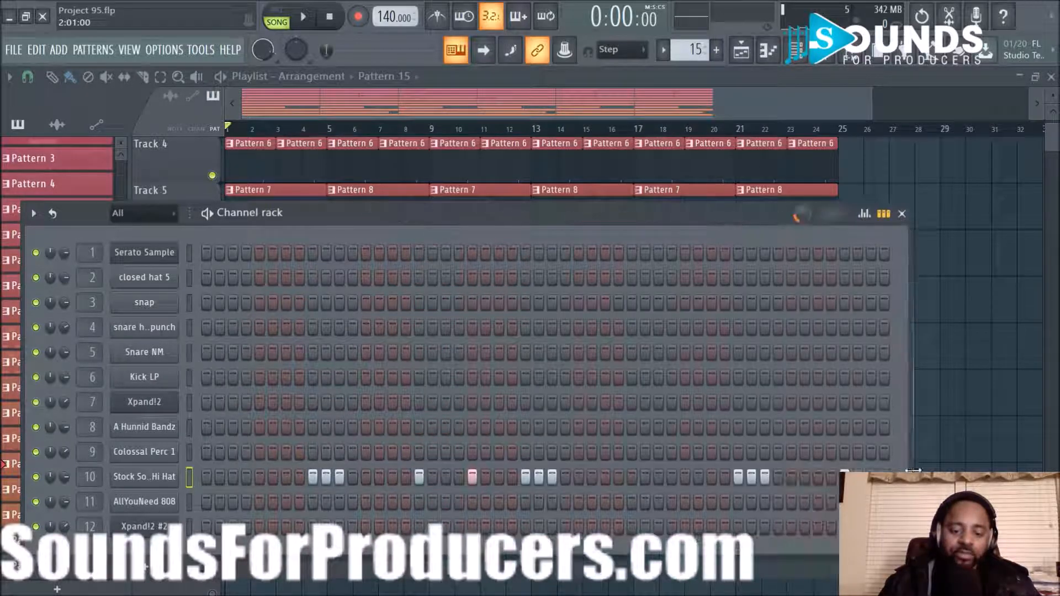
{"action": "left_click", "coordinate": [864, 215]}
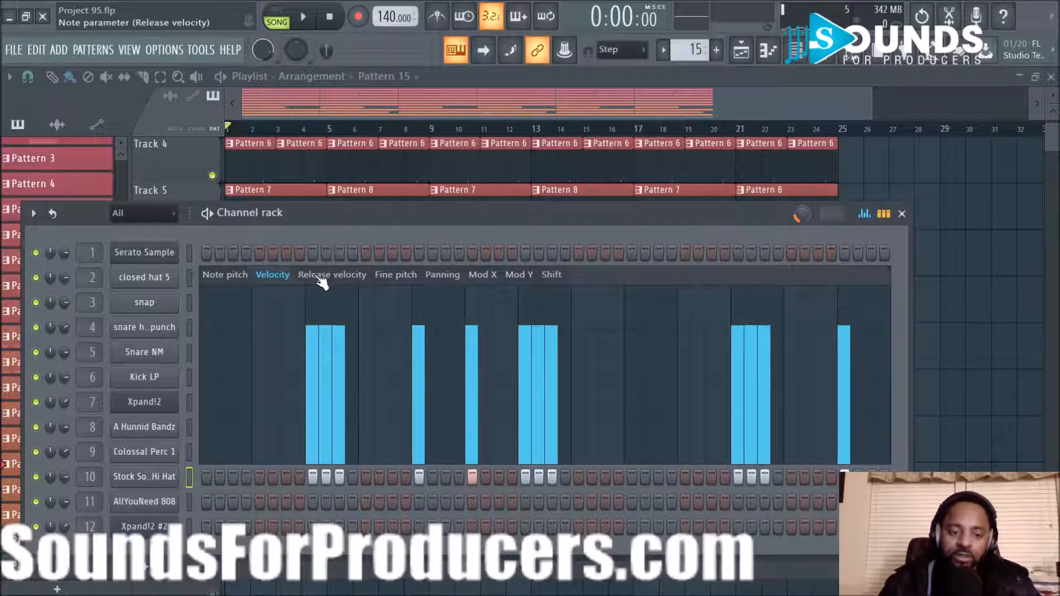
{"action": "left_click", "coordinate": [241, 275]}
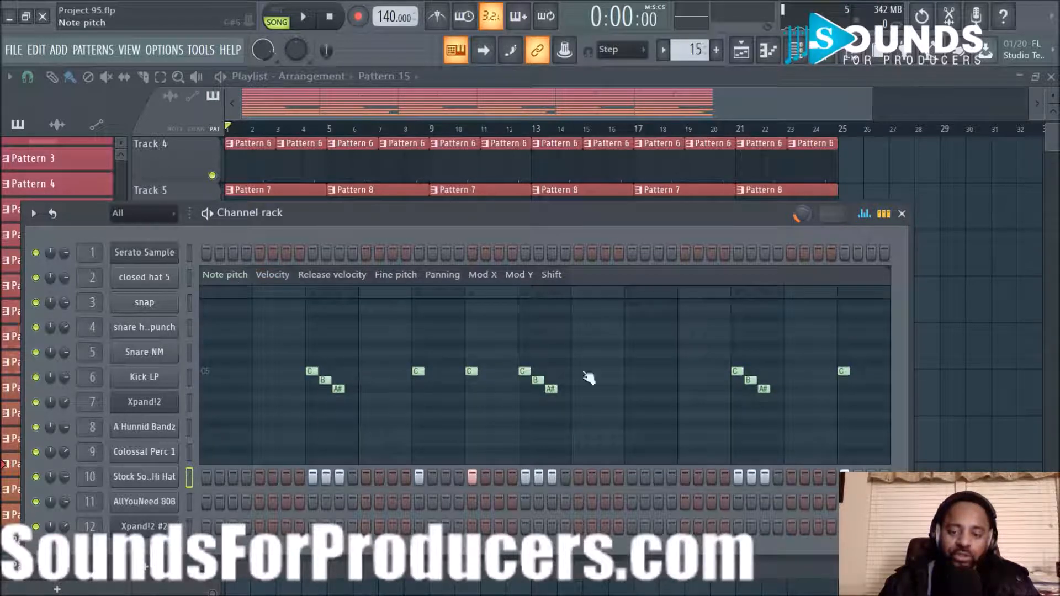
{"action": "left_click", "coordinate": [864, 215]}
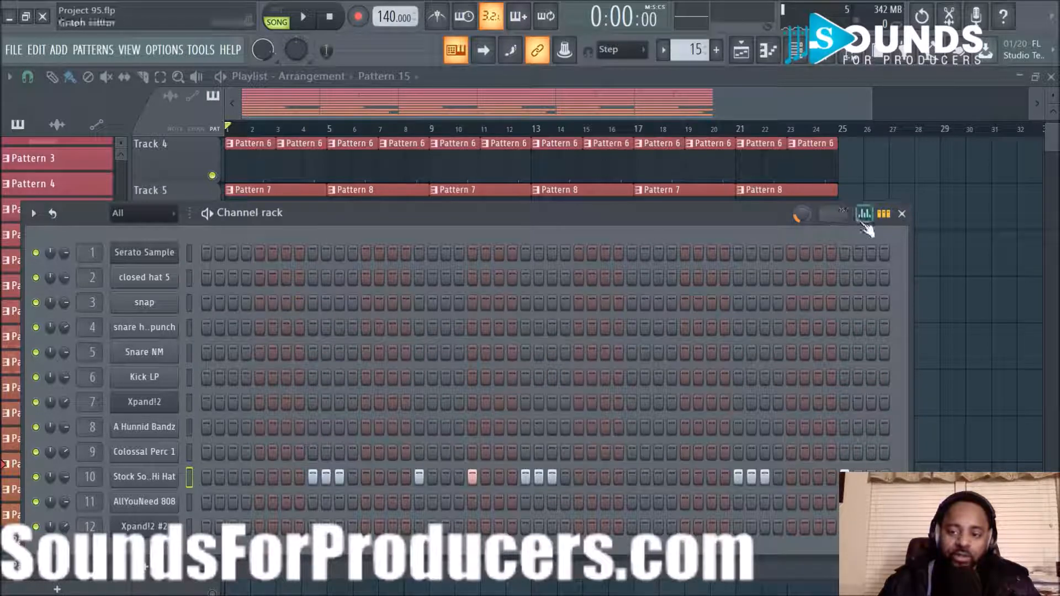
{"action": "left_click", "coordinate": [901, 213]}
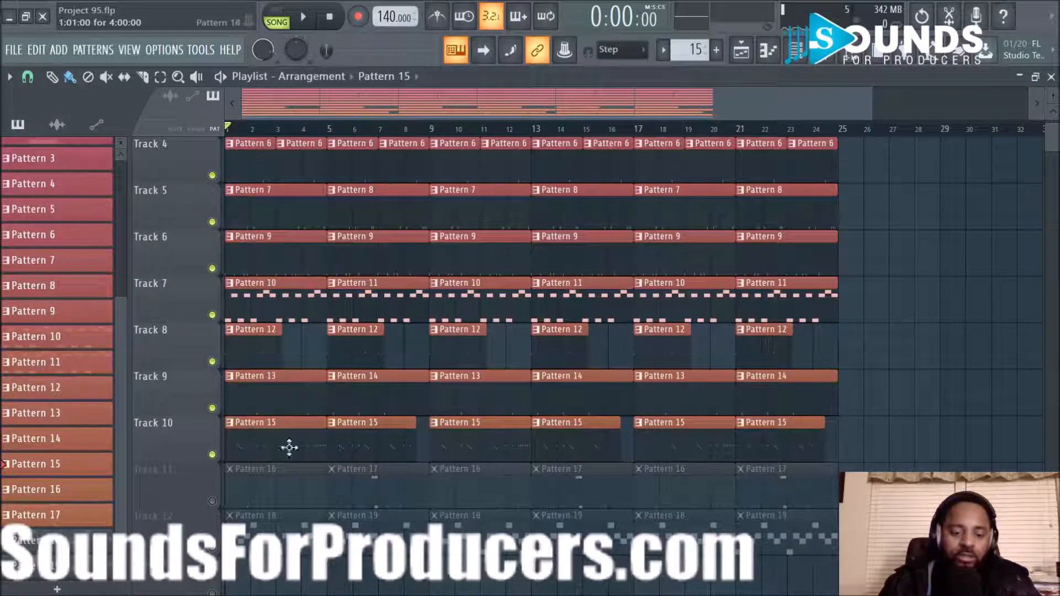
Step: Unmute Track 11 and audition the Pattern 16 and Pattern 17 clips with the other active tracks
{"action": "left_click", "coordinate": [213, 501]}
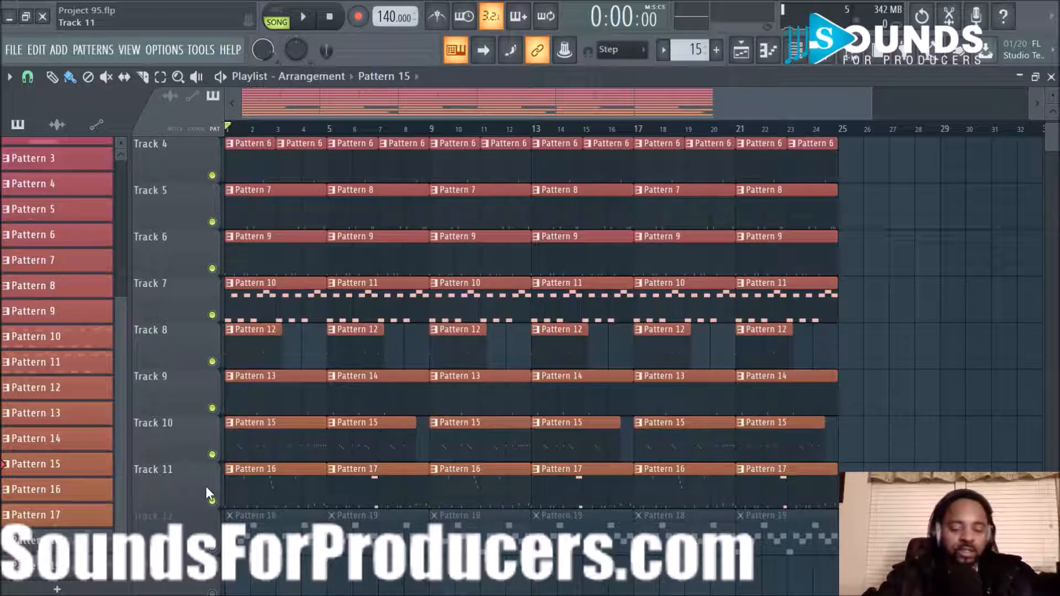
{"action": "key", "text": "space"}
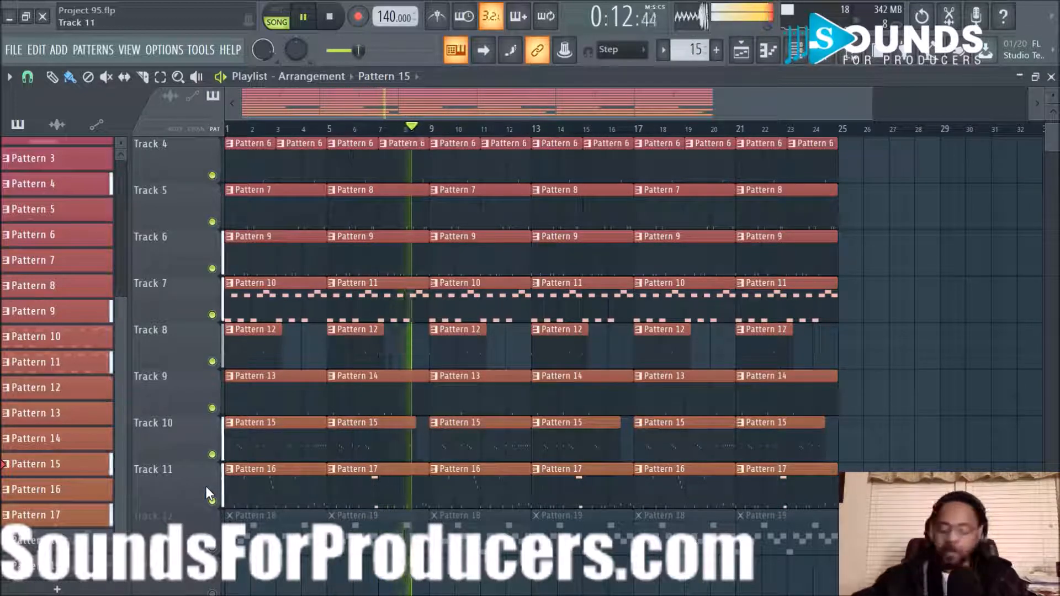
{"action": "key", "text": "space"}
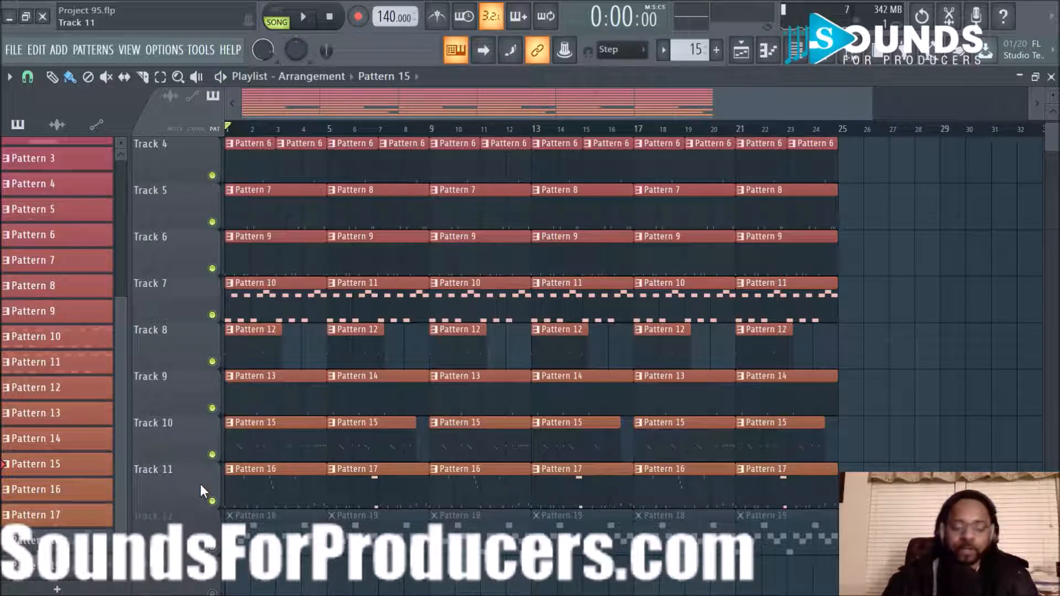
Step: Examine the AllYouNeed 808 notes of Pattern 16 and Pattern 17 in the piano roll
{"action": "double_click", "coordinate": [260, 491]}
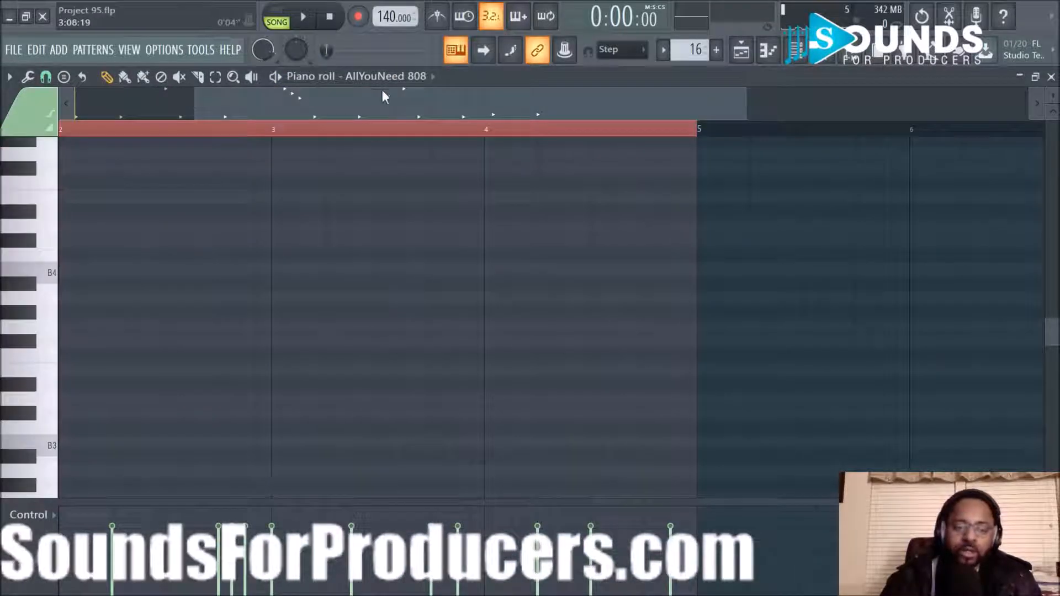
{"action": "left_click_drag", "start_coordinate": [382, 90], "coordinate": [7, 125]}
{"action": "scroll", "coordinate": [252, 372], "scroll_direction": "down", "scroll_amount": 6}
{"action": "scroll", "coordinate": [353, 352], "scroll_direction": "down", "scroll_amount": 4}
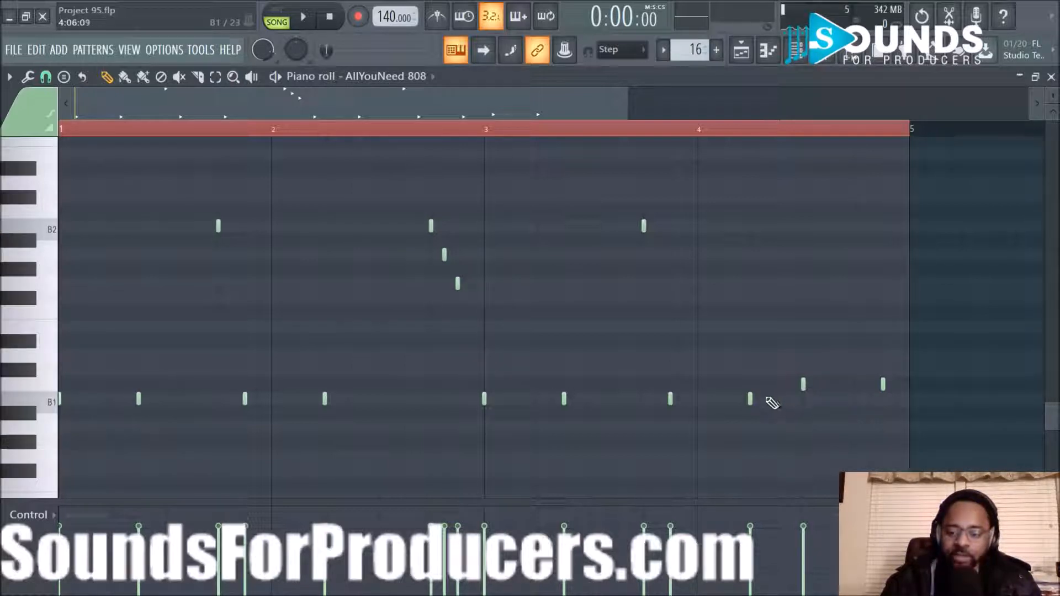
{"action": "left_click", "coordinate": [741, 50]}
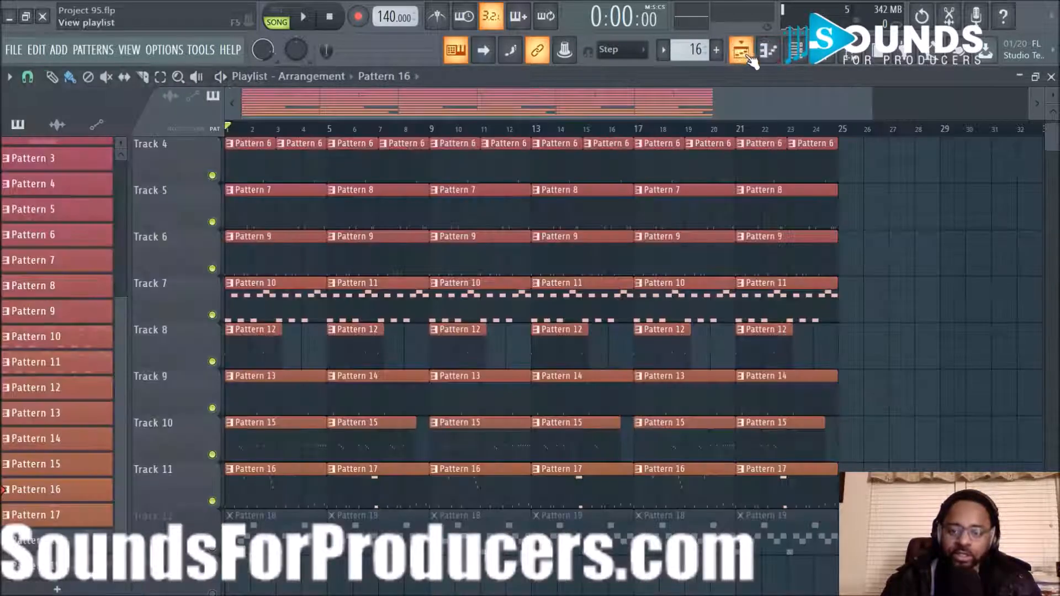
{"action": "double_click", "coordinate": [385, 493]}
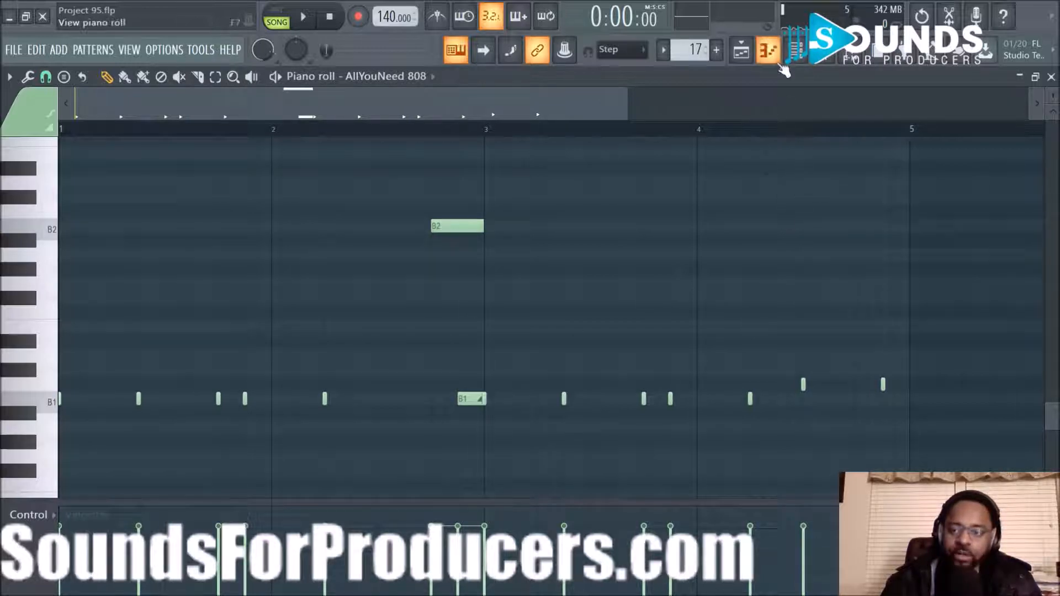
Step: Review the AllYouNeed 808 channel's Porta and Mono options, play test keys, check its sample settings, and close the channel window
{"action": "left_click", "coordinate": [798, 55]}
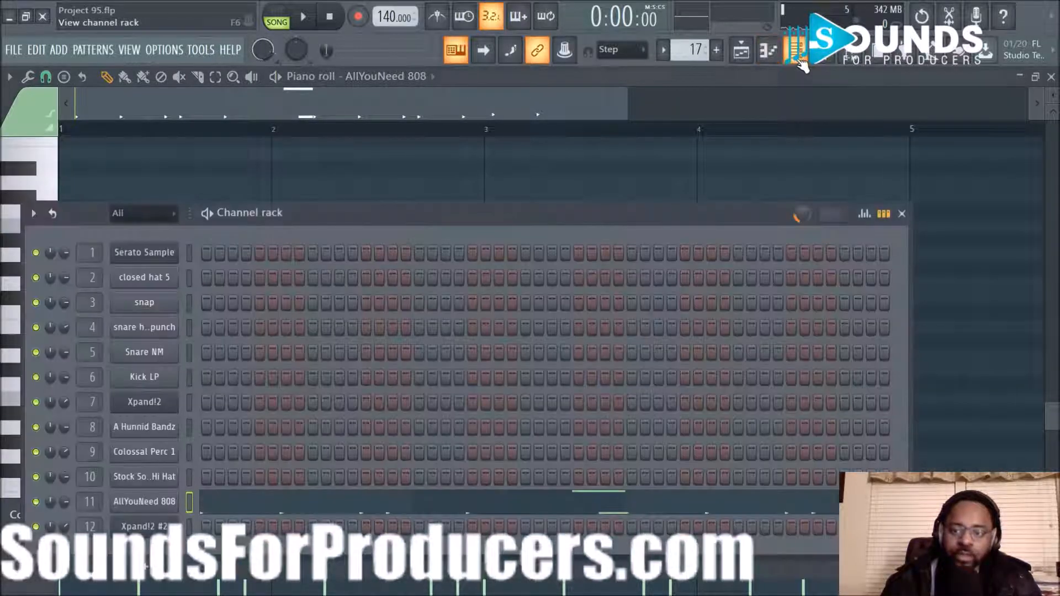
{"action": "left_click", "coordinate": [176, 503]}
{"action": "left_click", "coordinate": [183, 244]}
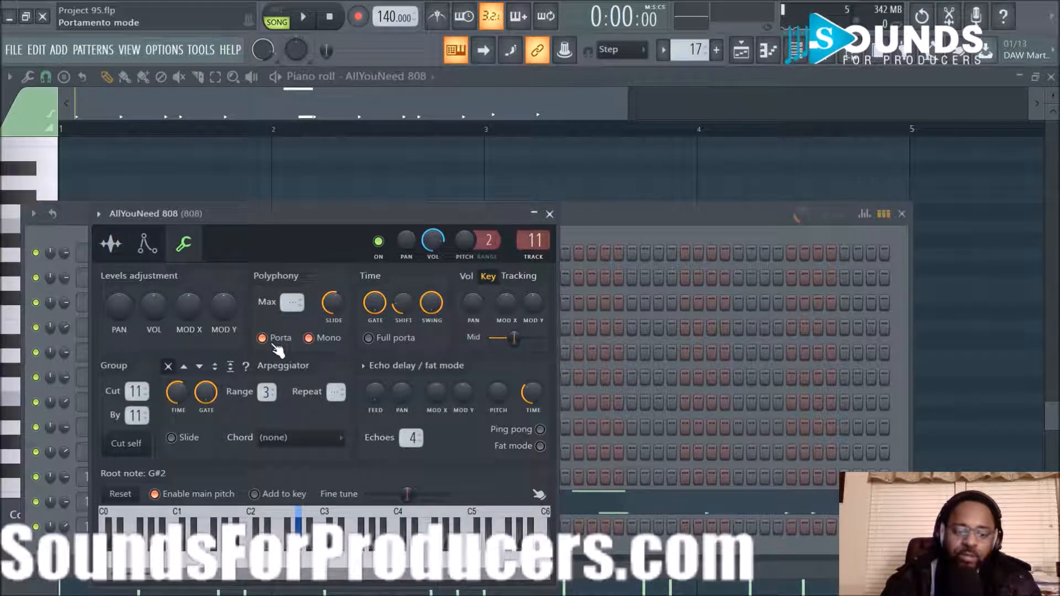
{"action": "left_click", "coordinate": [369, 559]}
{"action": "left_click", "coordinate": [281, 556]}
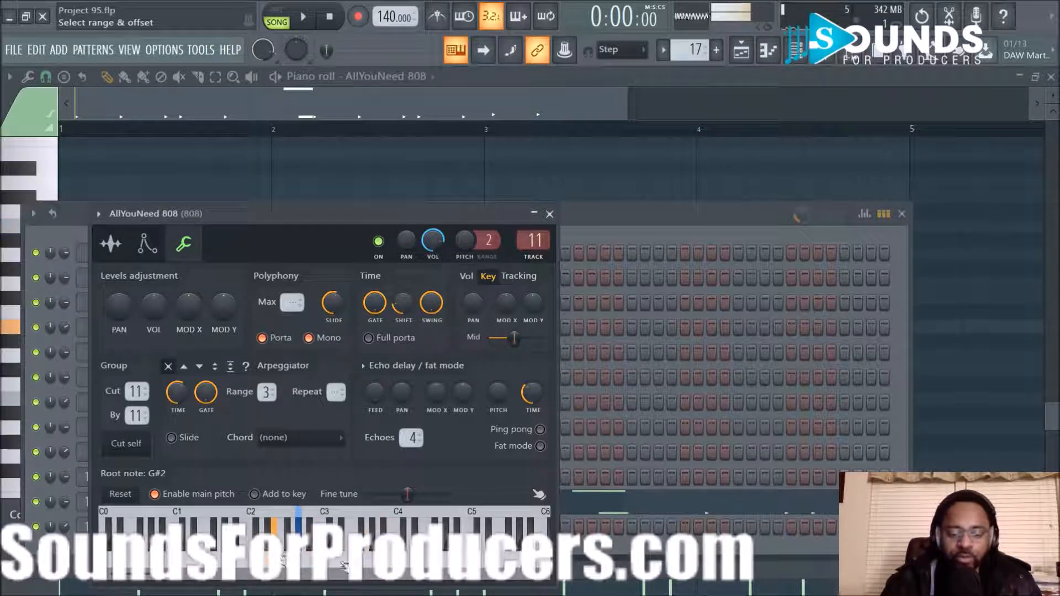
{"action": "left_click", "coordinate": [110, 243]}
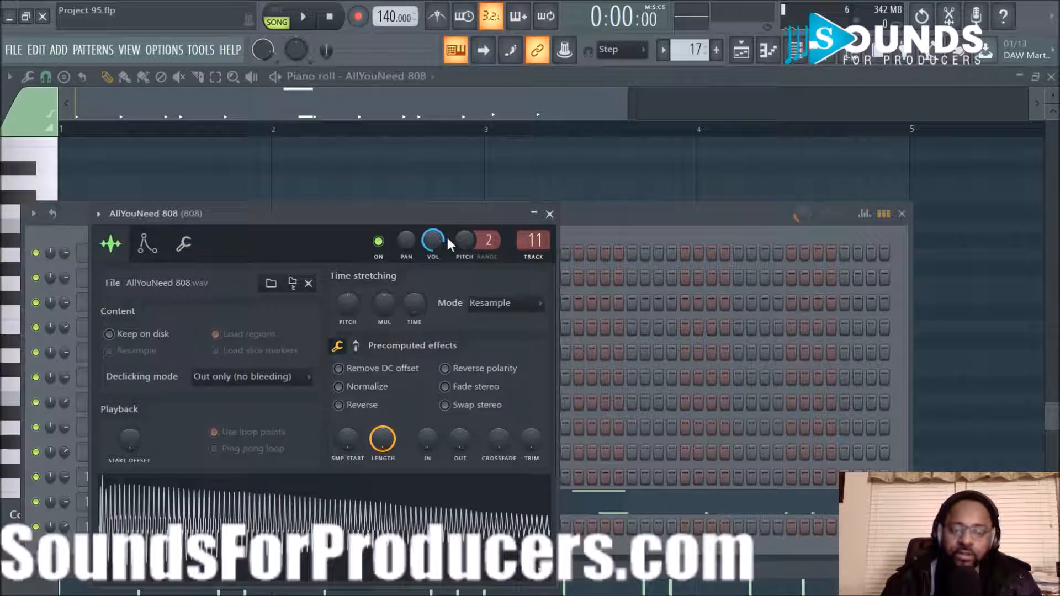
{"action": "left_click", "coordinate": [549, 214]}
Step: Open the mixer, play the song while watching the 808 insert's Fruity Limiter compressor and sidechain response, stop playback and close the limiter
{"action": "left_click", "coordinate": [795, 50]}
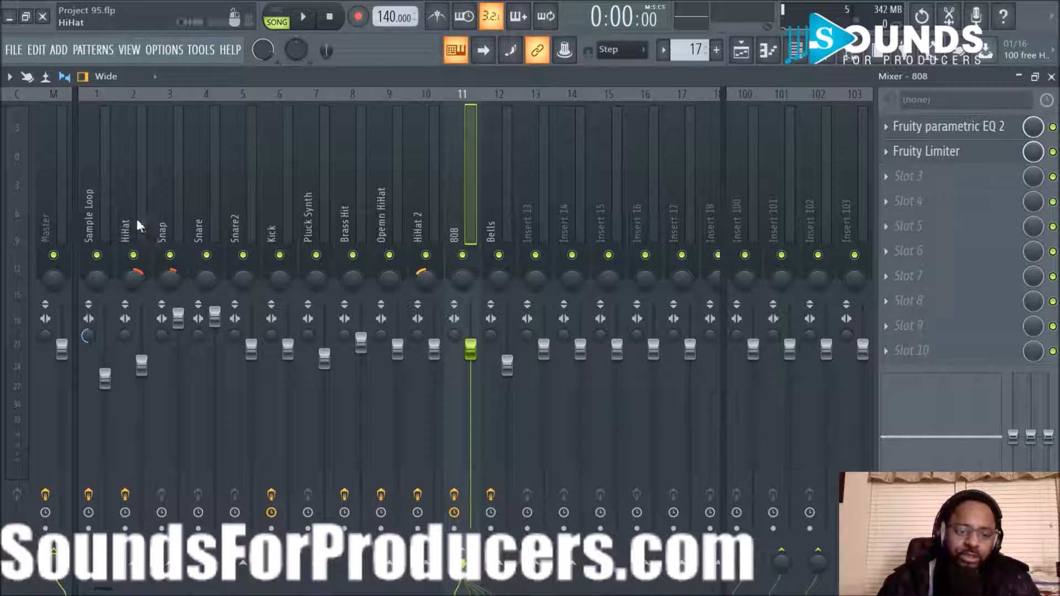
{"action": "left_click", "coordinate": [304, 18]}
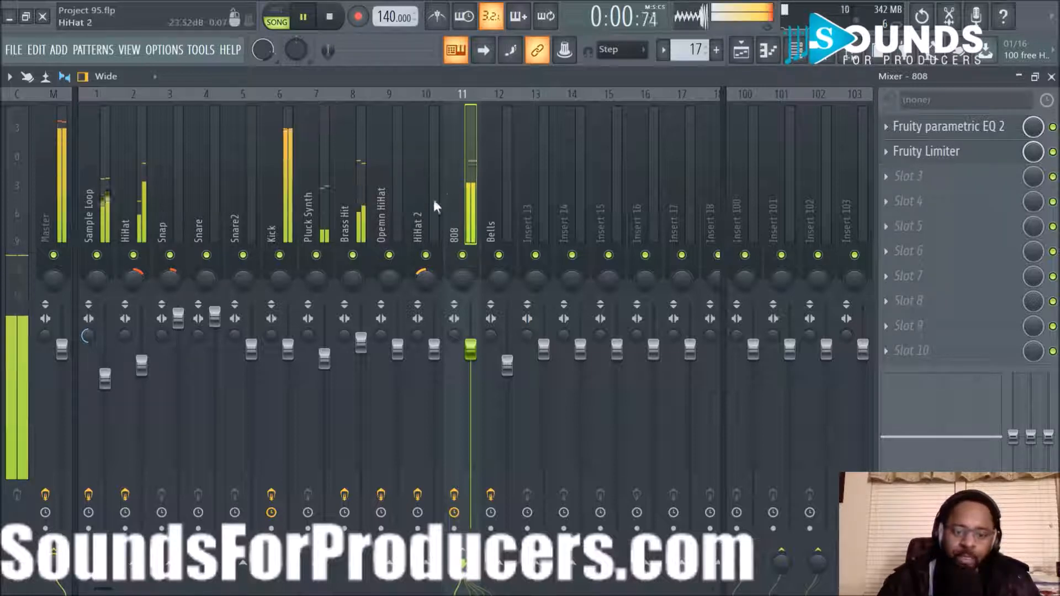
{"action": "left_click", "coordinate": [883, 150]}
{"action": "left_click_drag", "start_coordinate": [379, 161], "coordinate": [498, 165]}
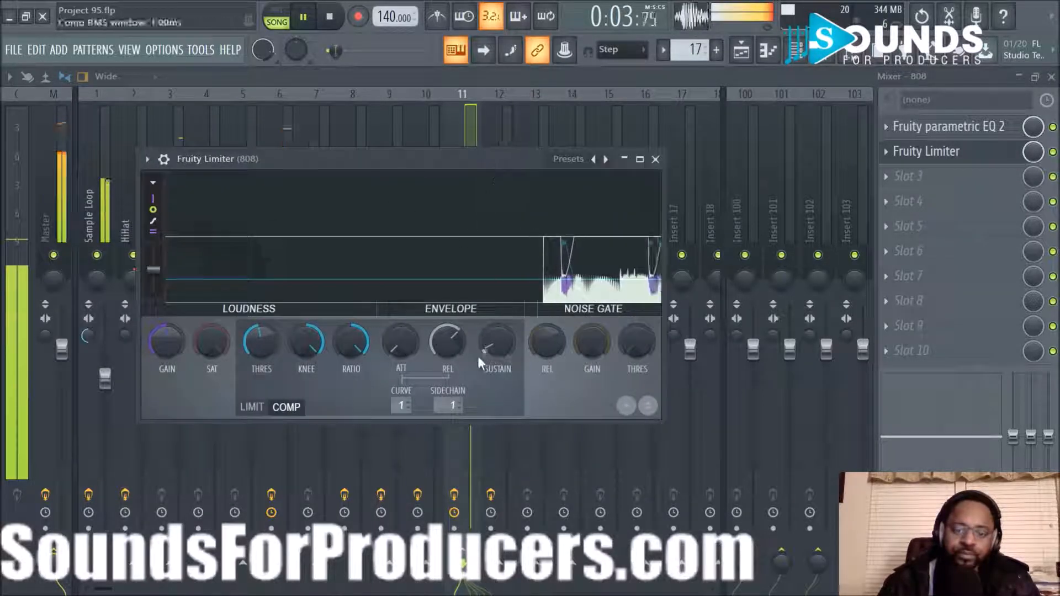
{"action": "left_click", "coordinate": [449, 206]}
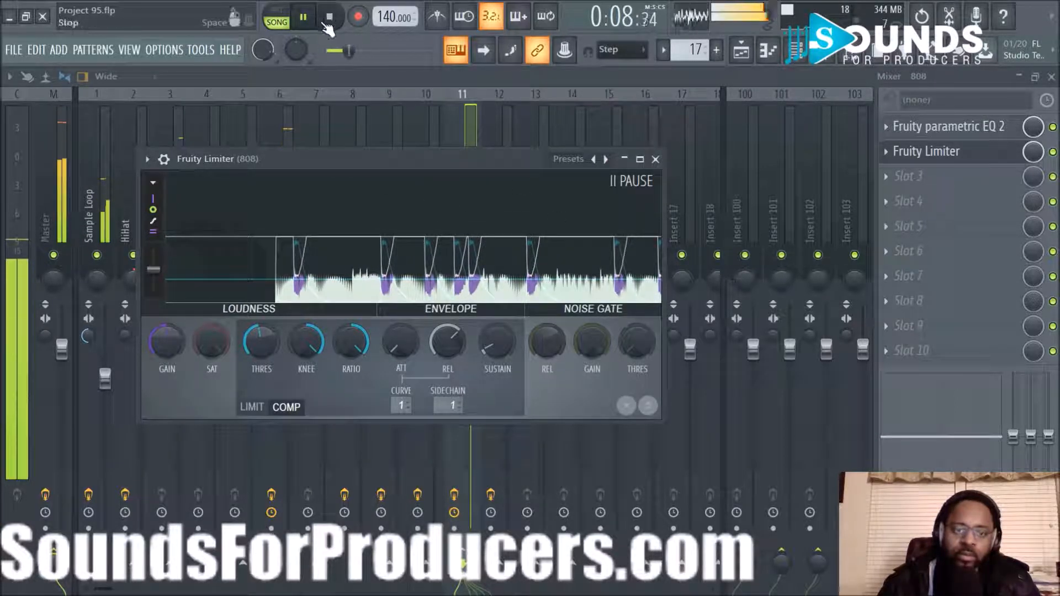
{"action": "key", "text": "space"}
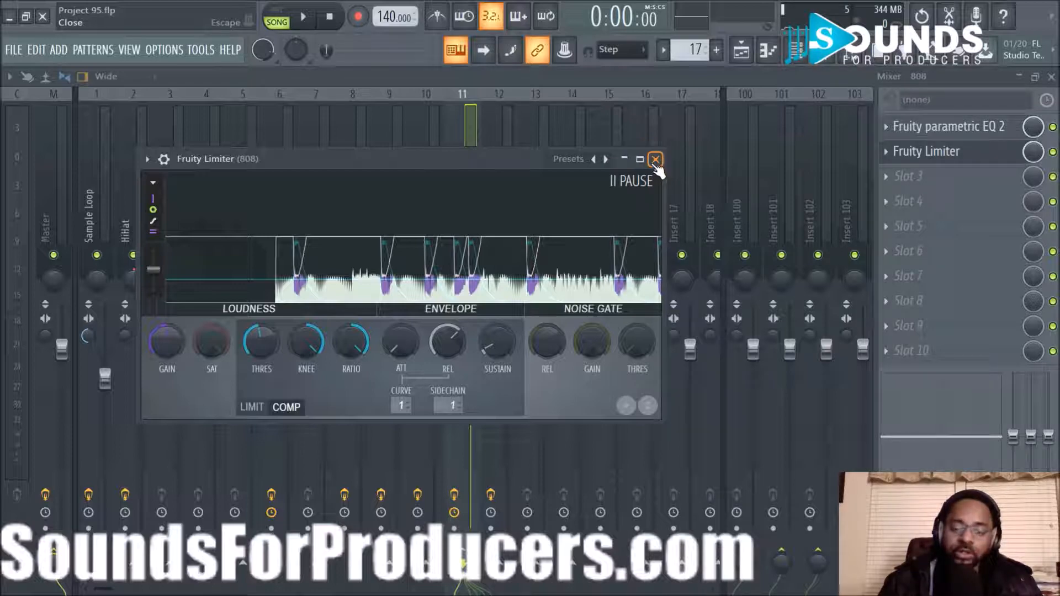
{"action": "left_click", "coordinate": [655, 160]}
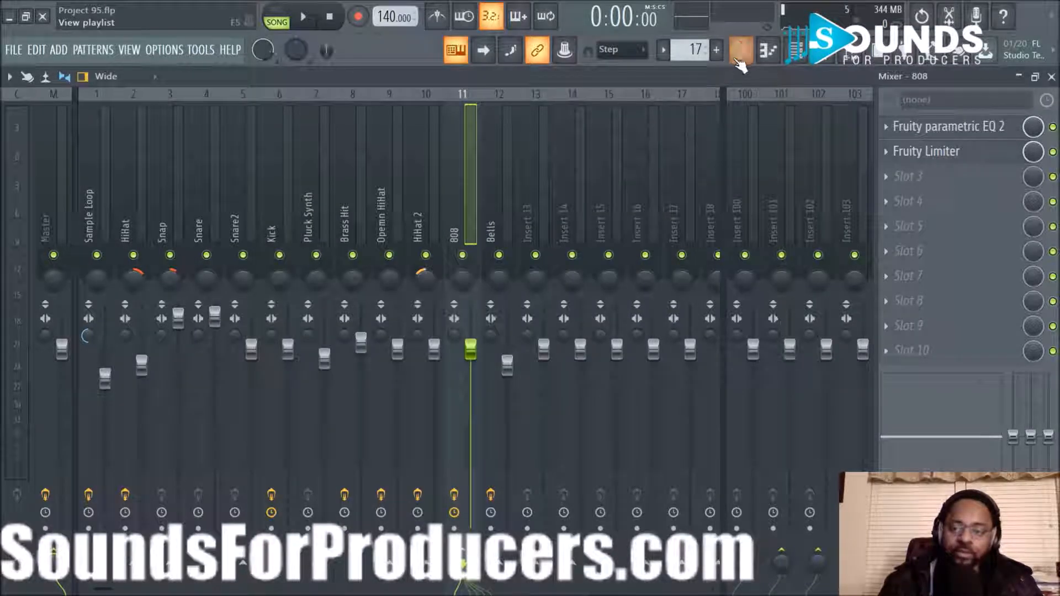
Step: Return to the playlist and unmute Track 12 with its Pattern 18 and Pattern 19 clips
{"action": "left_click", "coordinate": [737, 58]}
{"action": "scroll", "coordinate": [407, 267], "scroll_direction": "down", "scroll_amount": 3}
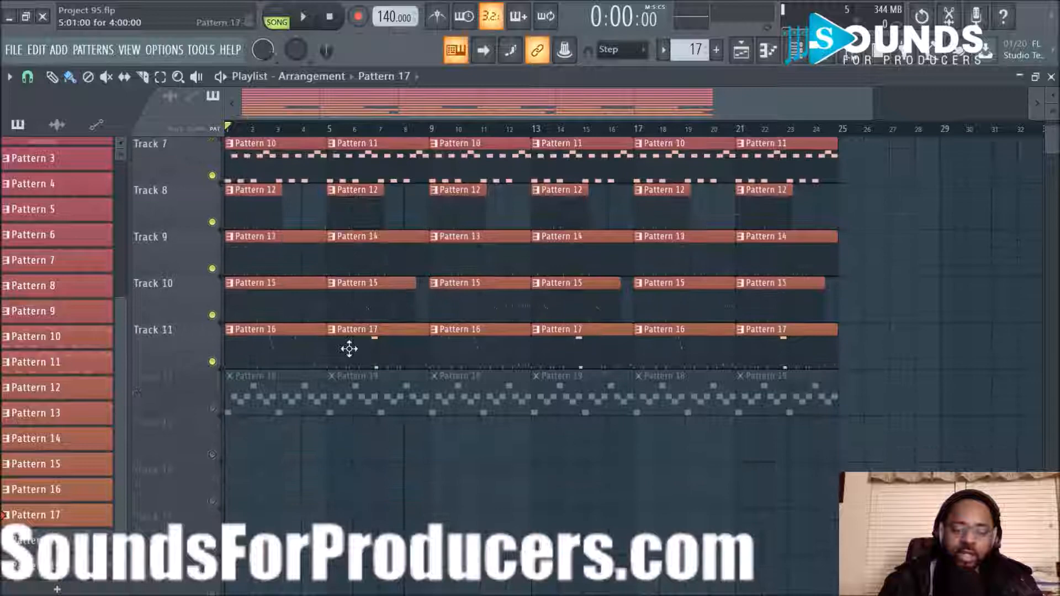
{"action": "left_click", "coordinate": [212, 408]}
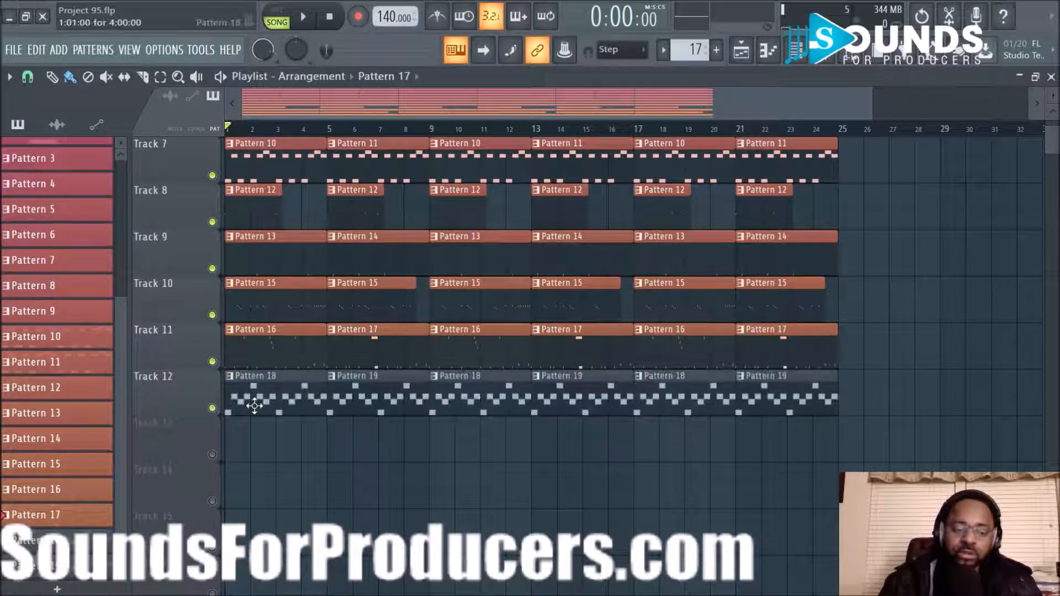
{"action": "scroll", "coordinate": [559, 445], "scroll_direction": "up", "scroll_amount": 6}
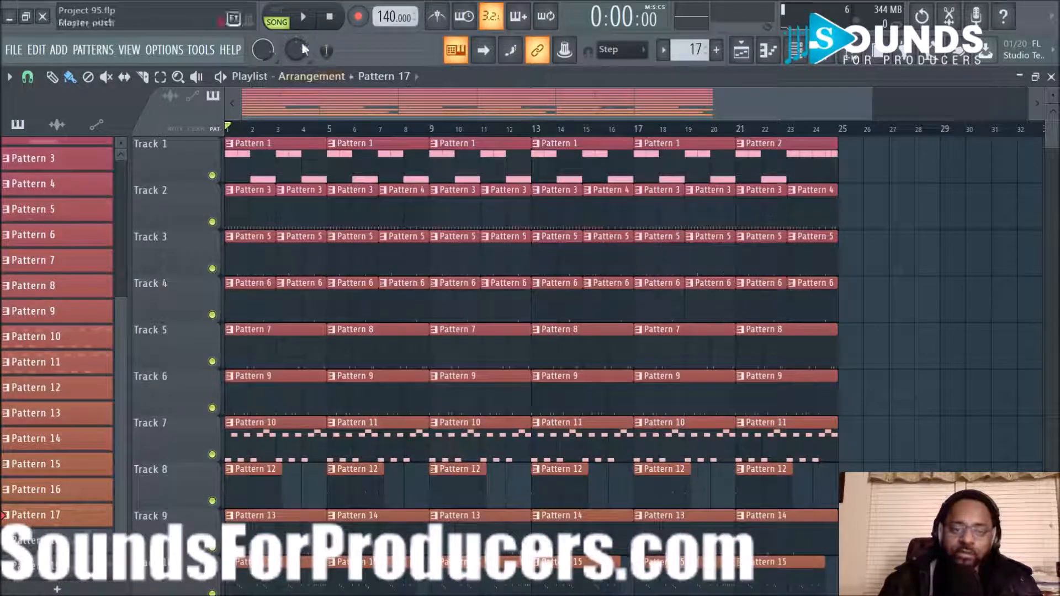
Step: Audition the song from the start with all twelve tracks active, following the clips in the playlist, and stop playback
{"action": "left_click", "coordinate": [303, 18]}
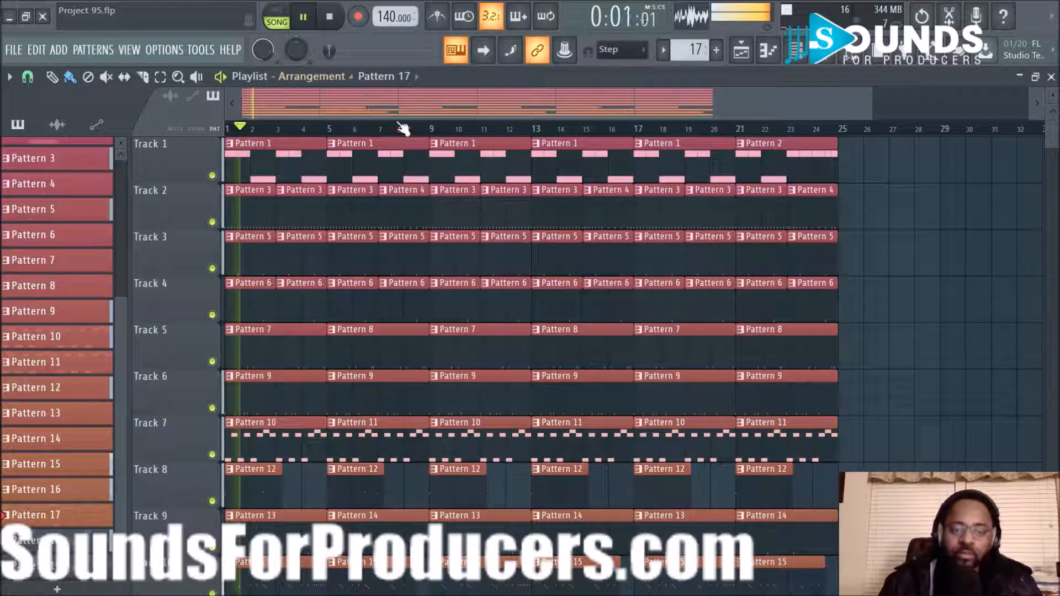
{"action": "scroll", "coordinate": [419, 138], "scroll_direction": "up", "scroll_amount": 1}
{"action": "scroll", "coordinate": [420, 138], "scroll_direction": "down", "scroll_amount": 1}
{"action": "scroll", "coordinate": [878, 294], "scroll_direction": "down", "scroll_amount": 6}
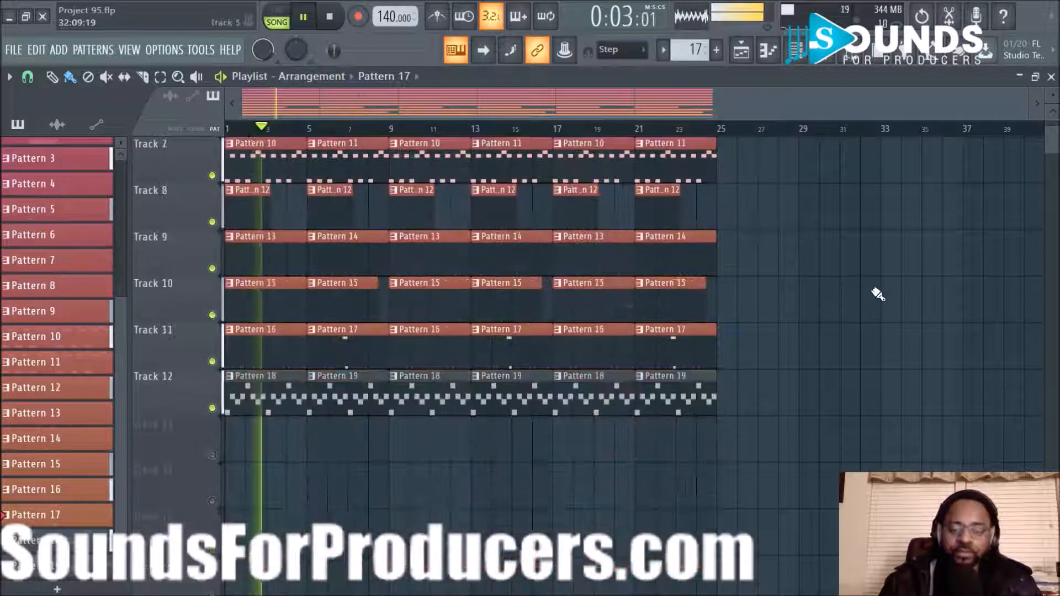
{"action": "scroll", "coordinate": [878, 294], "scroll_direction": "up", "scroll_amount": 6}
{"action": "scroll", "coordinate": [878, 294], "scroll_direction": "down", "scroll_amount": 6}
{"action": "scroll", "coordinate": [877, 295], "scroll_direction": "up", "scroll_amount": 3}
{"action": "scroll", "coordinate": [878, 294], "scroll_direction": "up", "scroll_amount": 3}
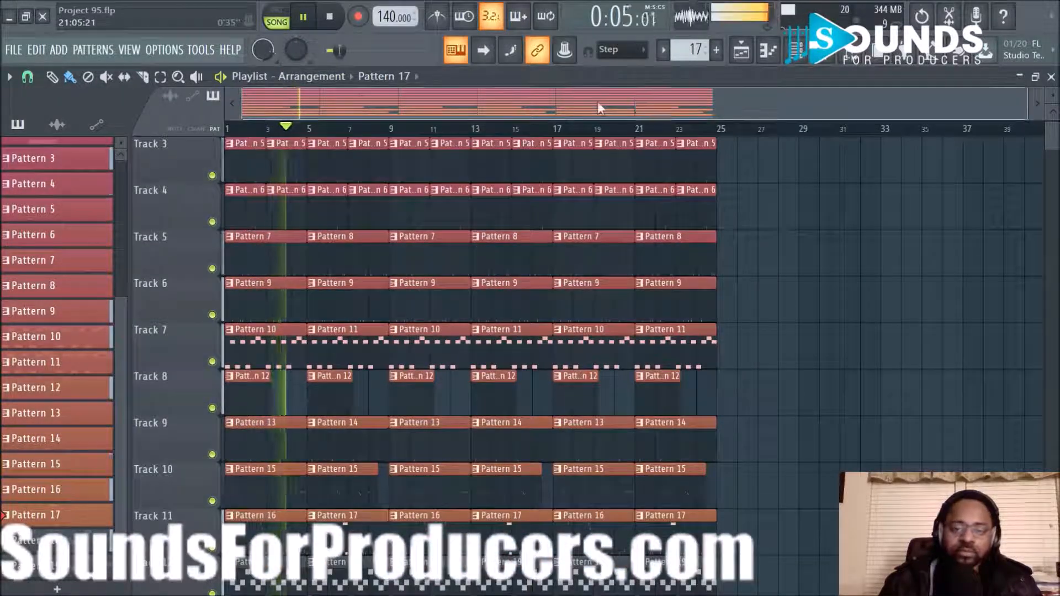
{"action": "scroll", "coordinate": [832, 254], "scroll_direction": "down", "scroll_amount": 3}
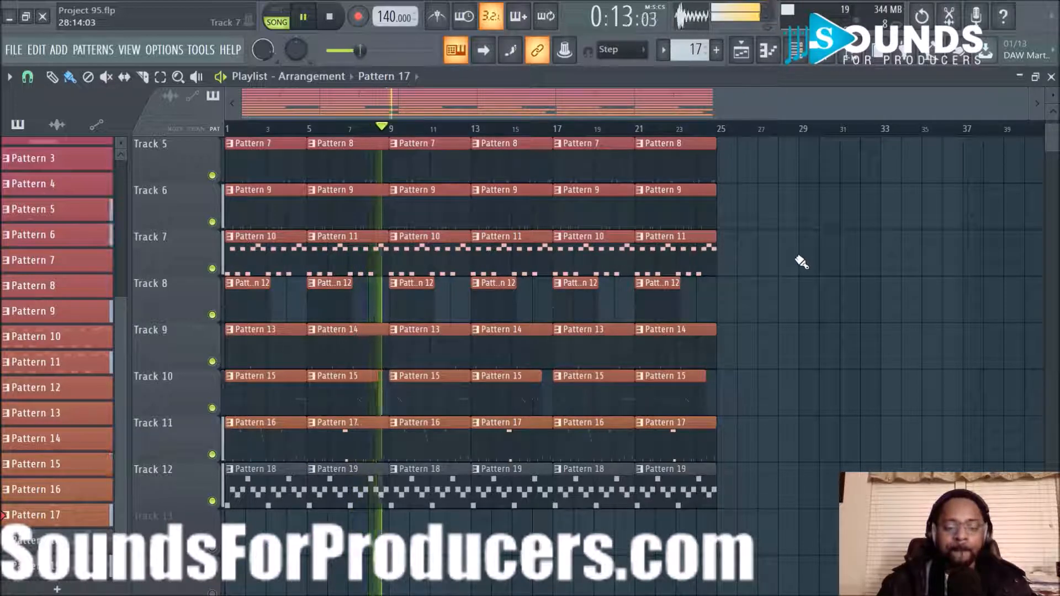
{"action": "key", "text": "space"}
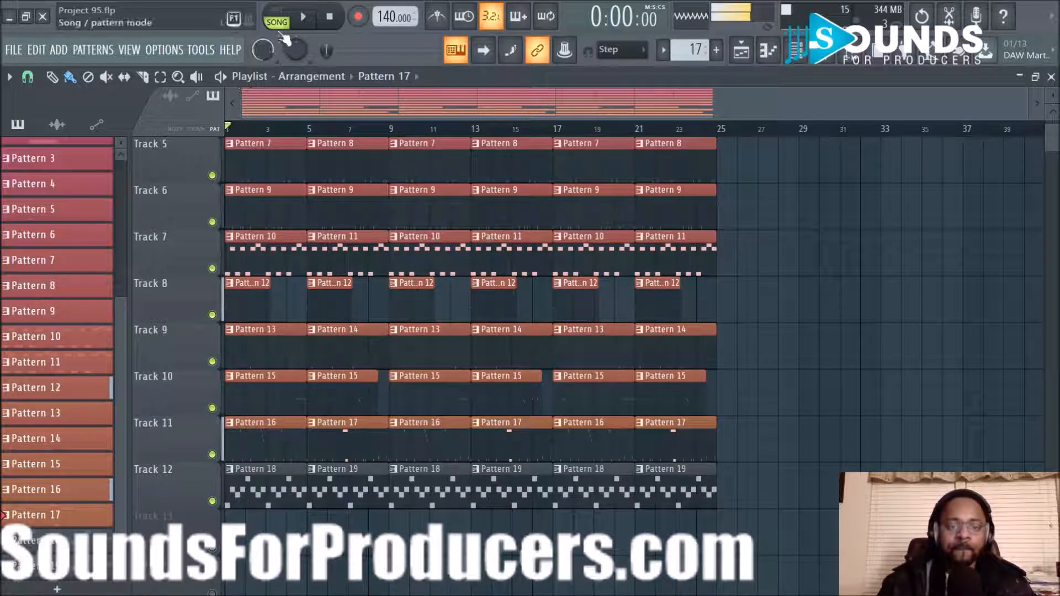
Step: Look over the clip layout of Tracks 1 to 12 to consider how the full loop can be arranged
{"action": "scroll", "coordinate": [480, 314], "scroll_direction": "up", "scroll_amount": 4}
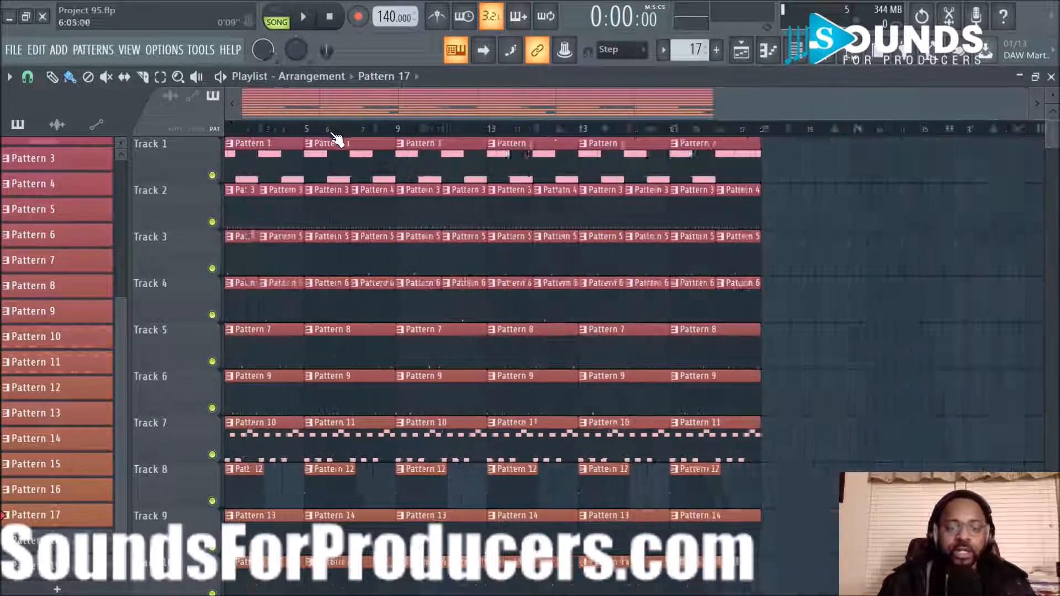
{"action": "scroll", "coordinate": [548, 214], "scroll_direction": "down", "scroll_amount": 6}
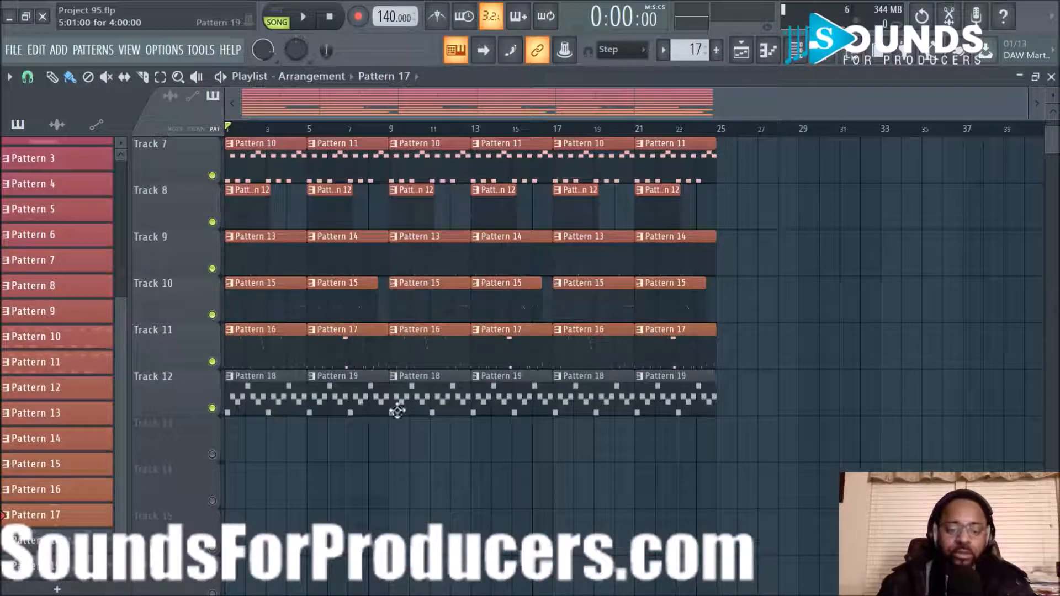
{"action": "scroll", "coordinate": [375, 411], "scroll_direction": "up", "scroll_amount": 6}
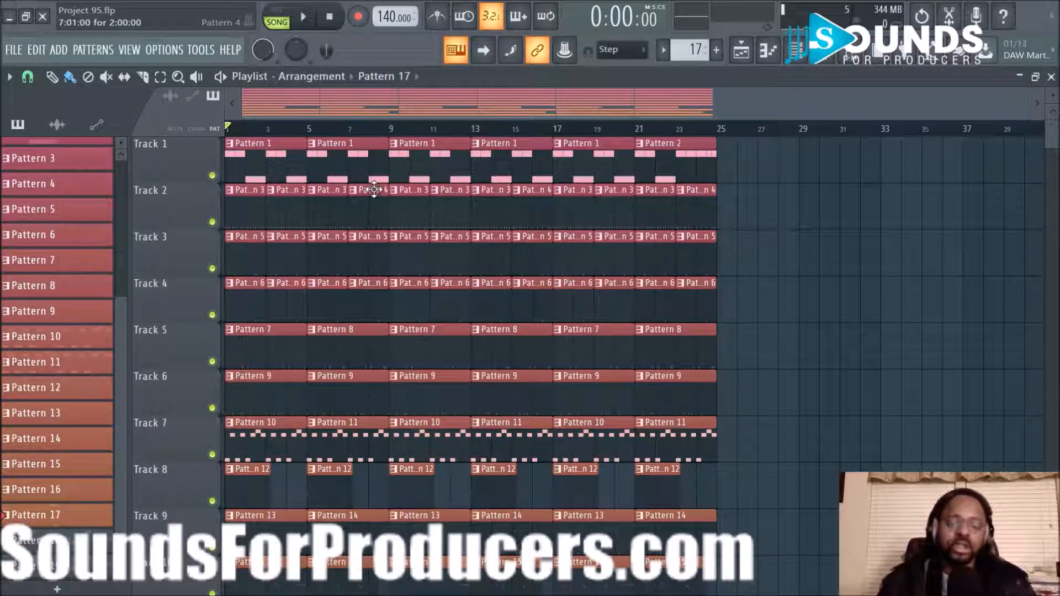
{"action": "scroll", "coordinate": [374, 185], "scroll_direction": "down", "scroll_amount": 6}
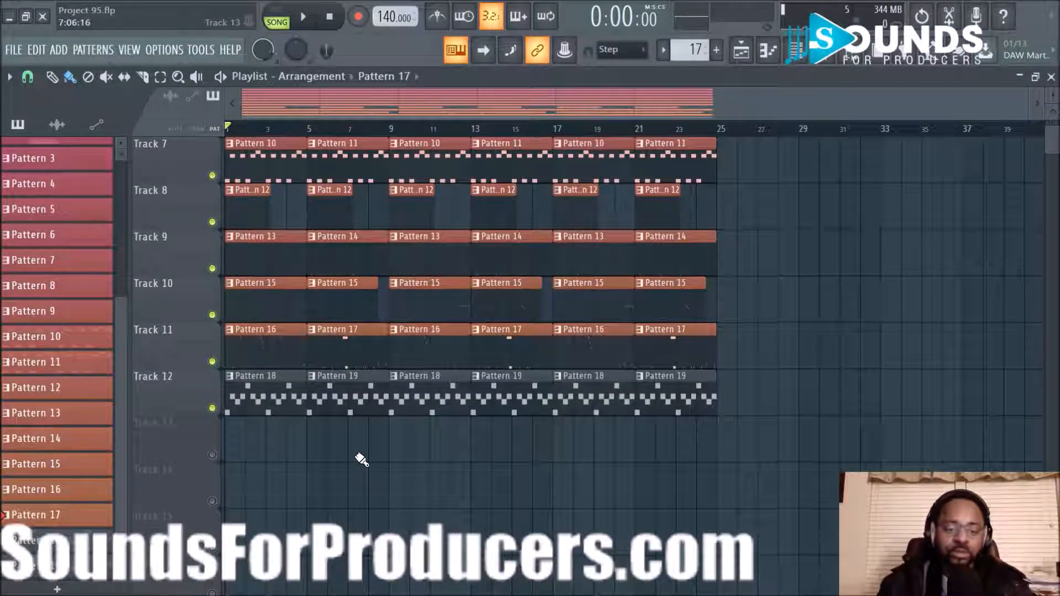
{"action": "scroll", "coordinate": [359, 456], "scroll_direction": "up", "scroll_amount": 6}
{"action": "scroll", "coordinate": [331, 301], "scroll_direction": "down", "scroll_amount": 5}
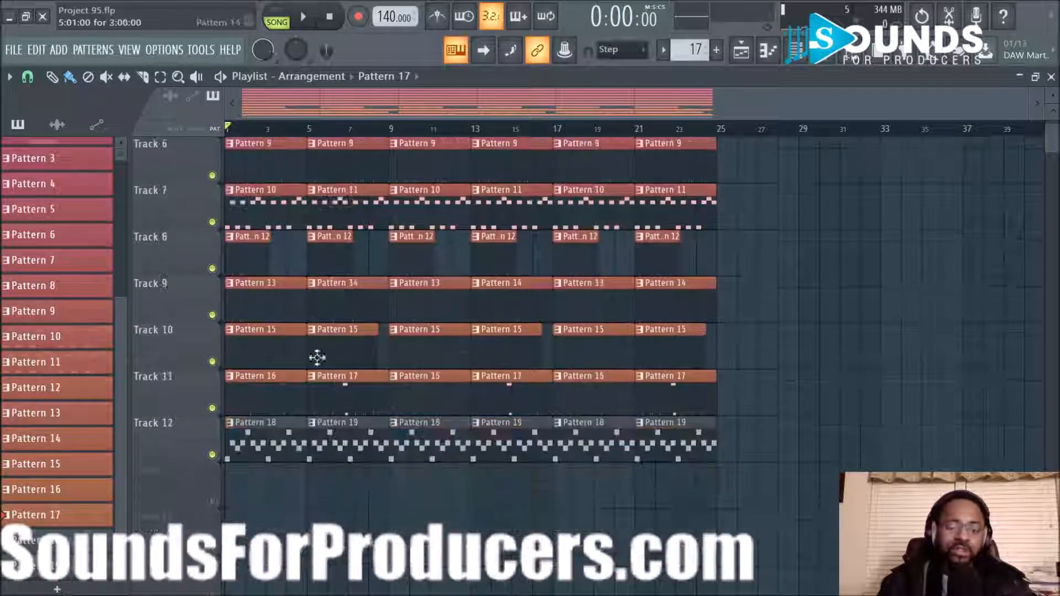
{"action": "scroll", "coordinate": [258, 486], "scroll_direction": "up", "scroll_amount": 5}
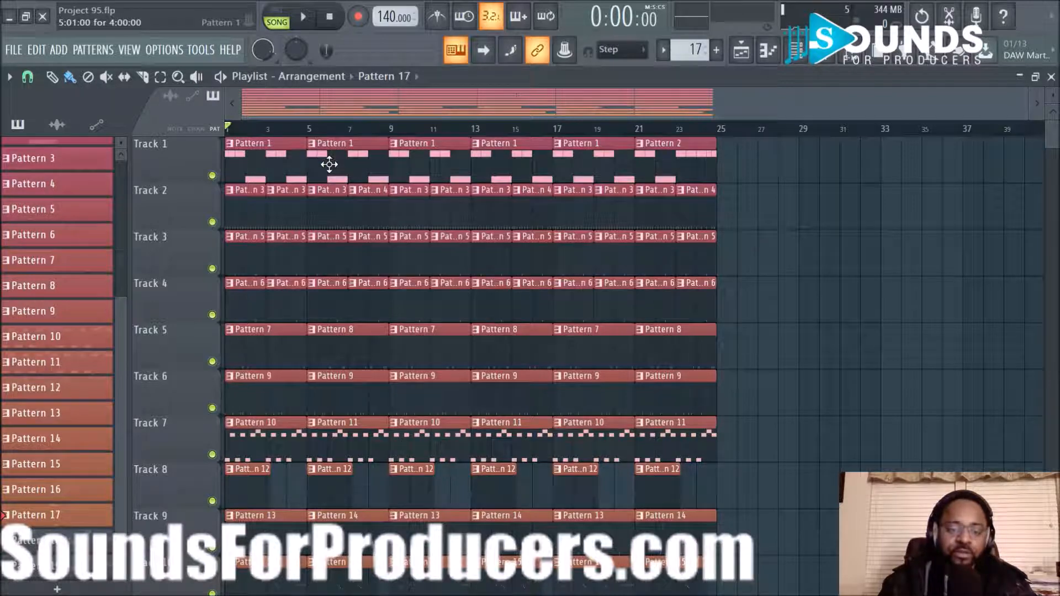
{"action": "scroll", "coordinate": [326, 193], "scroll_direction": "down", "scroll_amount": 5}
{"action": "scroll", "coordinate": [302, 420], "scroll_direction": "up", "scroll_amount": 4}
{"action": "scroll", "coordinate": [302, 421], "scroll_direction": "up", "scroll_amount": 1}
{"action": "scroll", "coordinate": [252, 403], "scroll_direction": "down", "scroll_amount": 6}
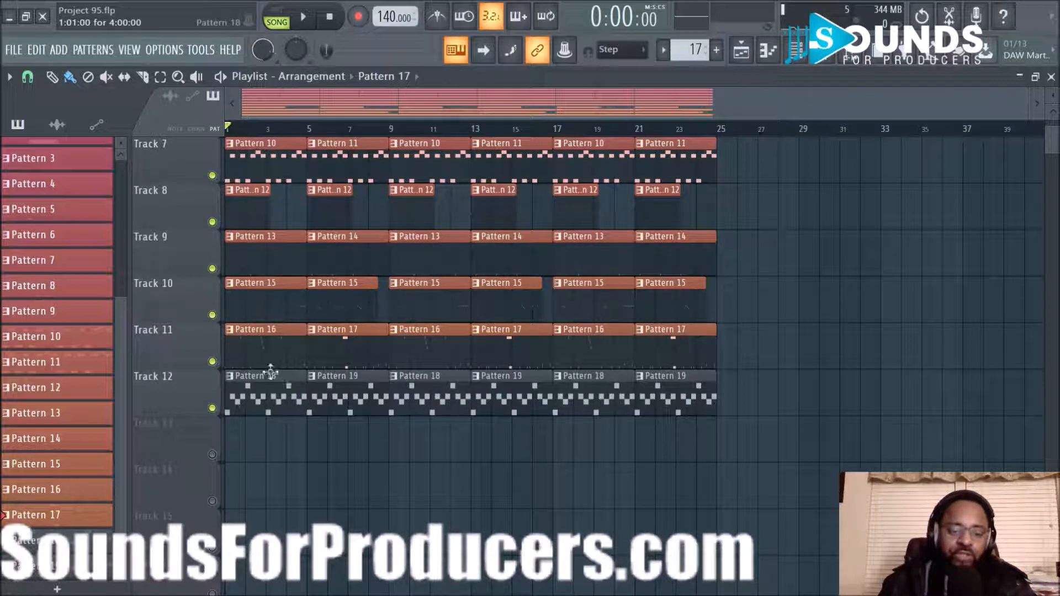
Step: Delete the Track 1 and Track 2 clips from the first eight bars of the arrangement
{"action": "scroll", "coordinate": [280, 348], "scroll_direction": "up", "scroll_amount": 6}
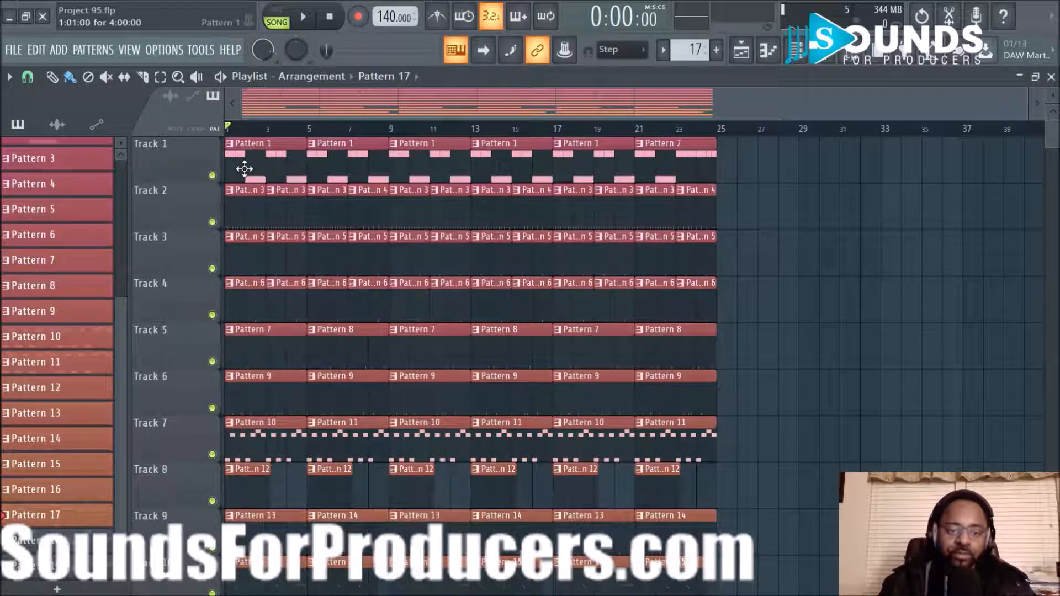
{"action": "right_click", "coordinate": [246, 172]}
{"action": "right_click", "coordinate": [331, 165]}
{"action": "right_click", "coordinate": [243, 217]}
{"action": "right_click", "coordinate": [285, 219]}
{"action": "right_click", "coordinate": [323, 220]}
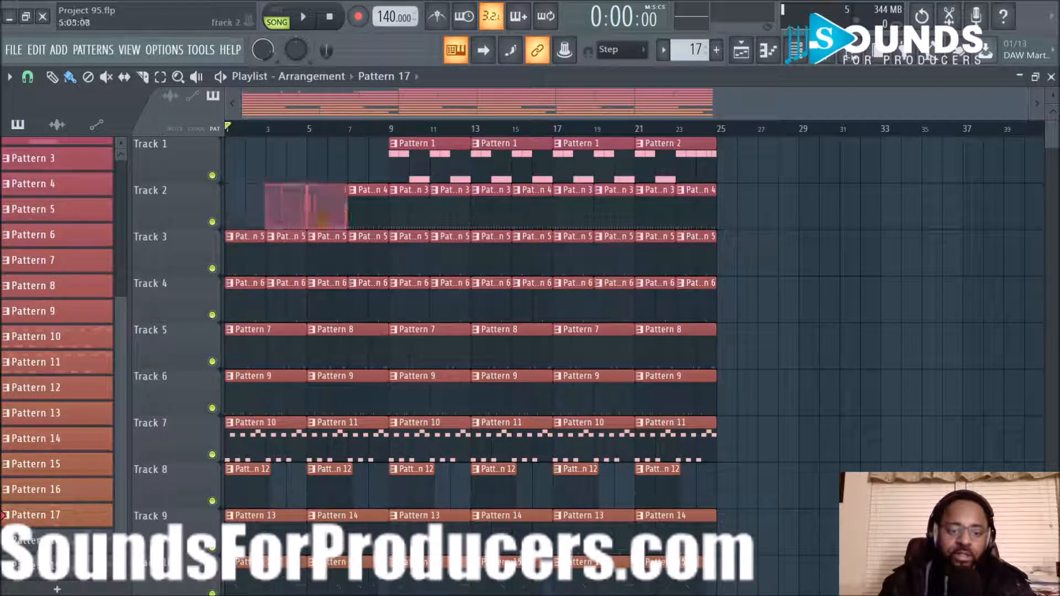
{"action": "right_click", "coordinate": [370, 200]}
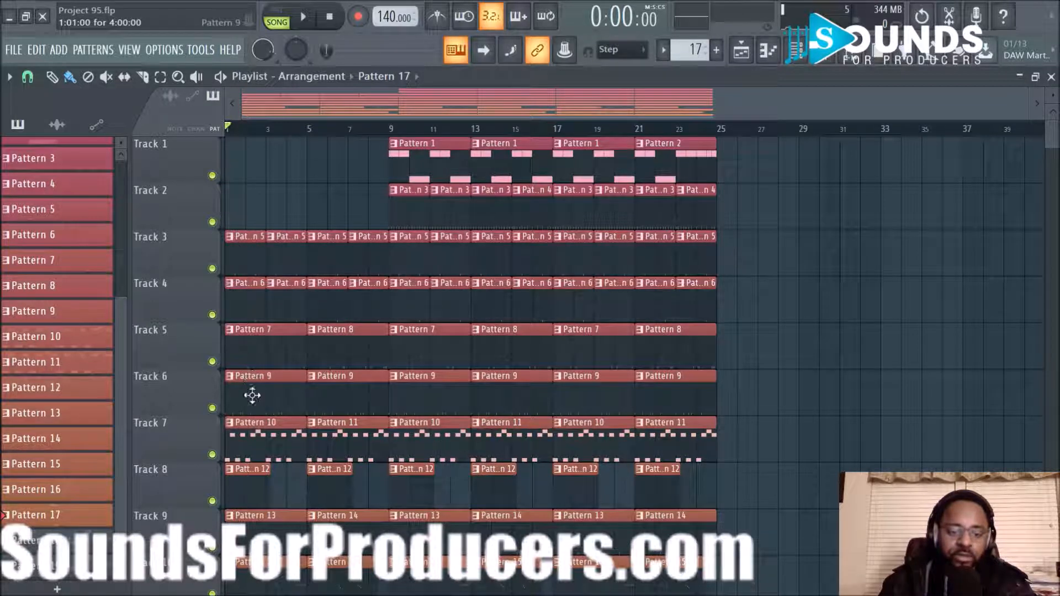
Step: Delete the first two Pattern 9 clips from Track 6 and briefly audition the intro
{"action": "scroll", "coordinate": [252, 395], "scroll_direction": "down", "scroll_amount": 1}
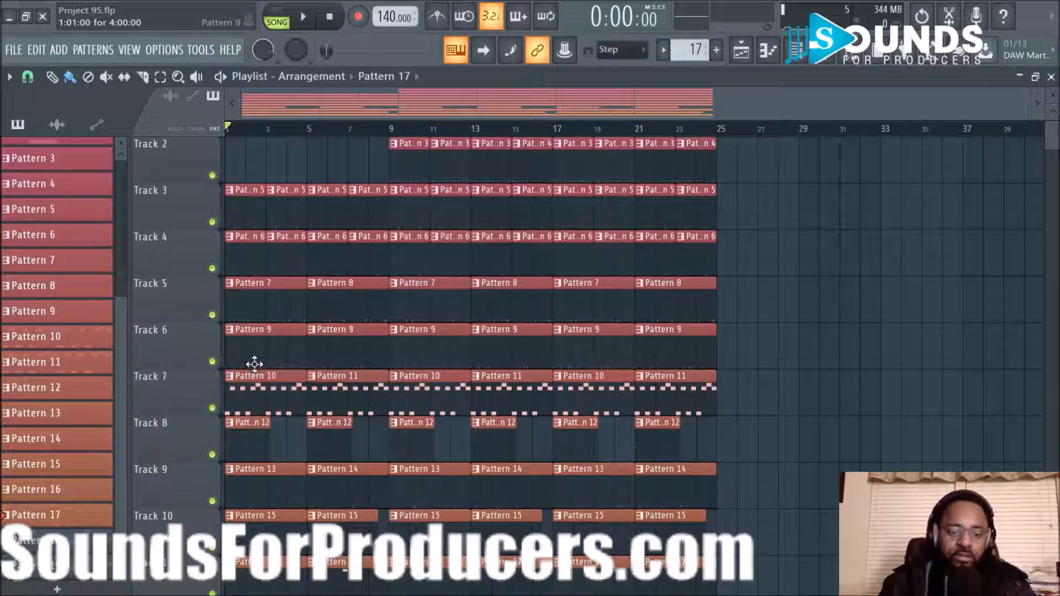
{"action": "right_click", "coordinate": [260, 331]}
{"action": "right_click", "coordinate": [348, 331]}
{"action": "key", "text": "space"}
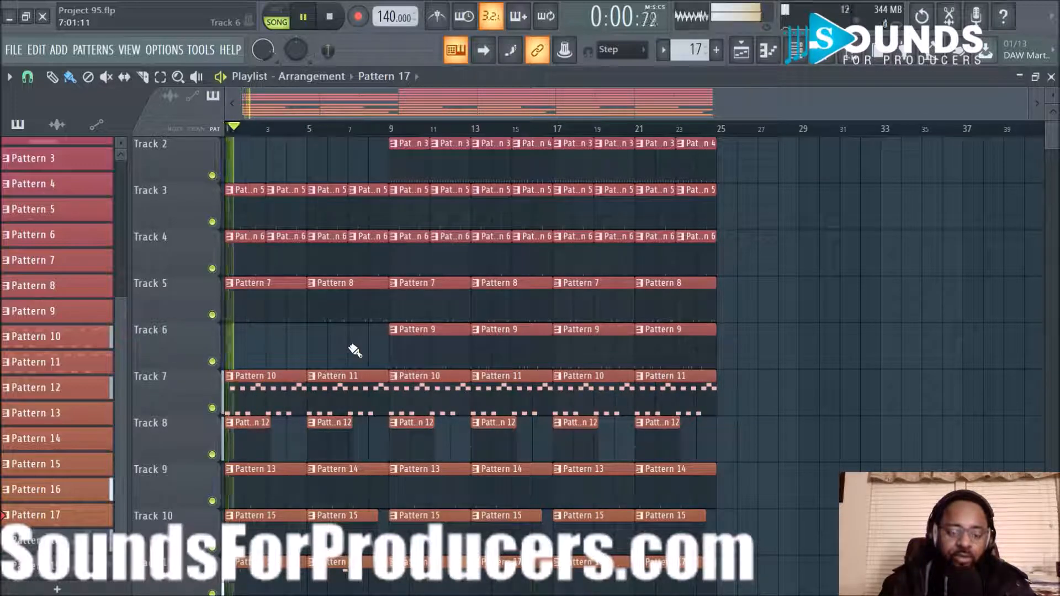
{"action": "scroll", "coordinate": [320, 378], "scroll_direction": "down", "scroll_amount": 3}
{"action": "key", "text": "space"}
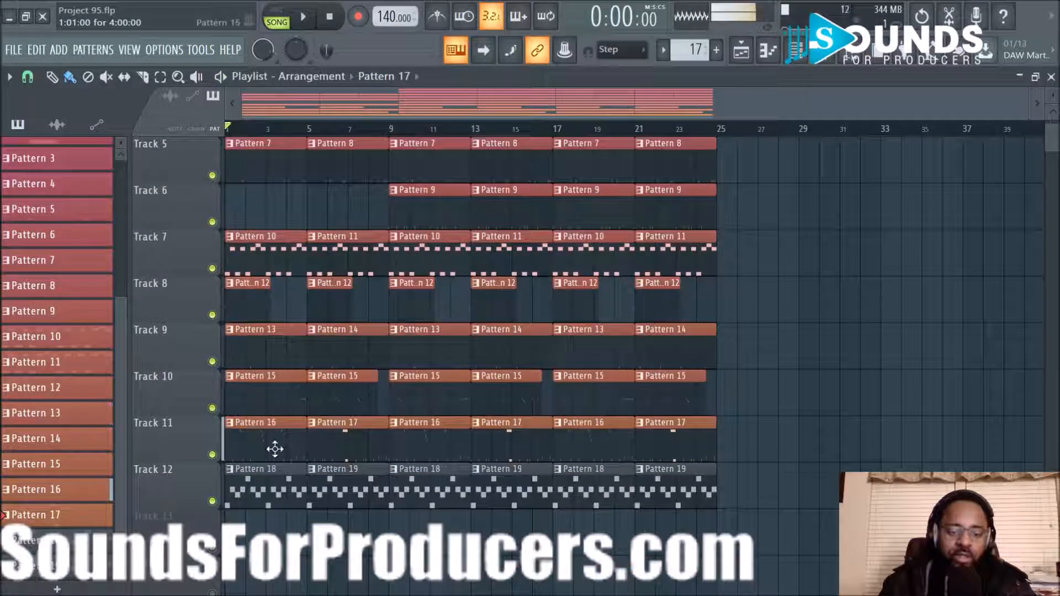
Step: Delete the first Pattern 16 and Pattern 17 clips from Track 11 and audition the intro through to bar 9
{"action": "right_click", "coordinate": [258, 452]}
{"action": "right_click", "coordinate": [334, 450]}
{"action": "key", "text": "space"}
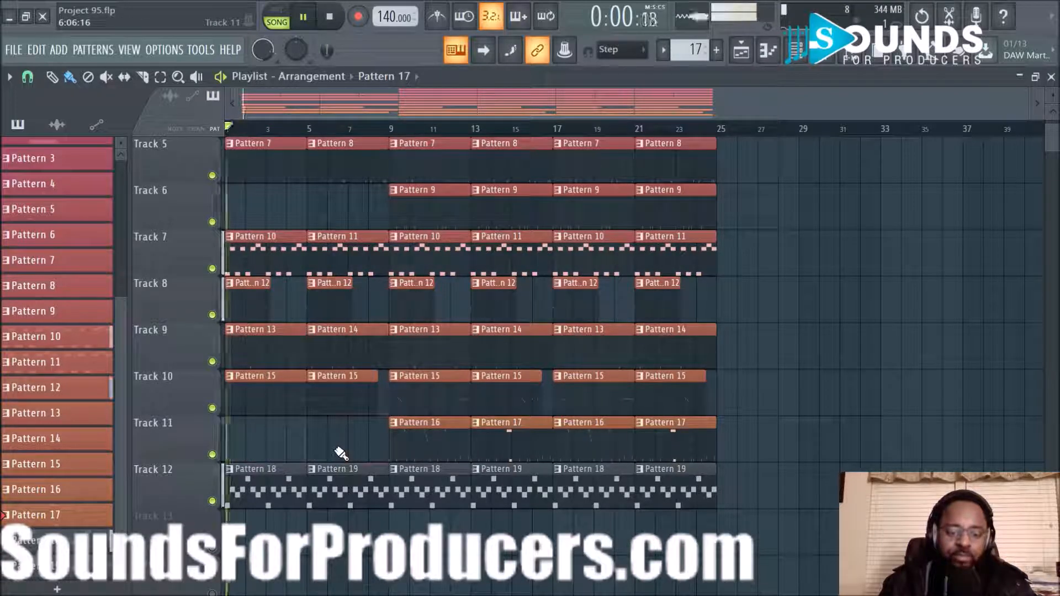
{"action": "scroll", "coordinate": [339, 444], "scroll_direction": "up", "scroll_amount": 3}
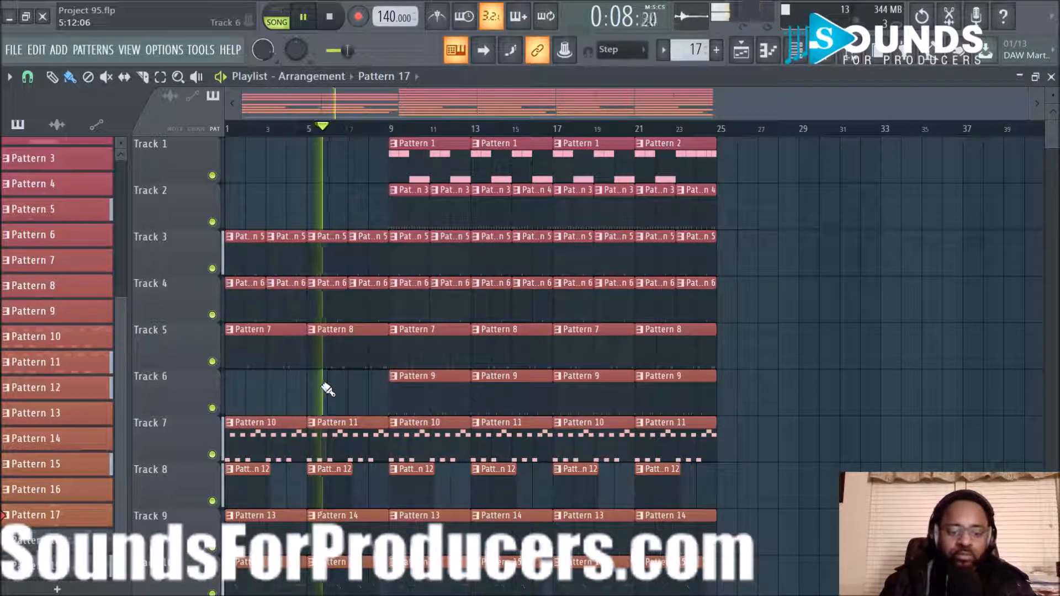
{"action": "scroll", "coordinate": [326, 383], "scroll_direction": "down", "scroll_amount": 2}
{"action": "scroll", "coordinate": [322, 381], "scroll_direction": "up", "scroll_amount": 2}
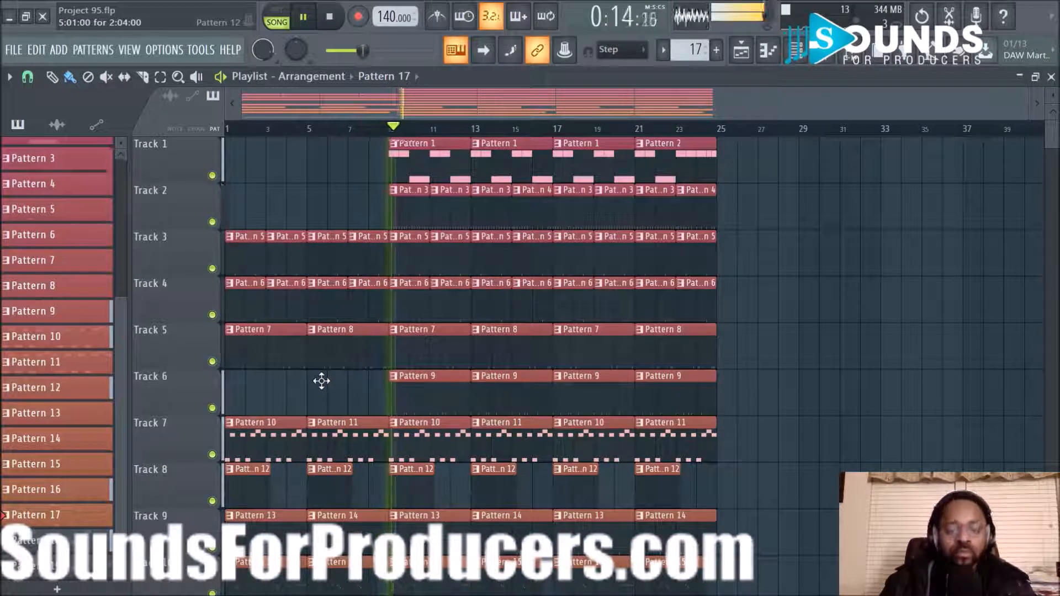
{"action": "key", "text": "space"}
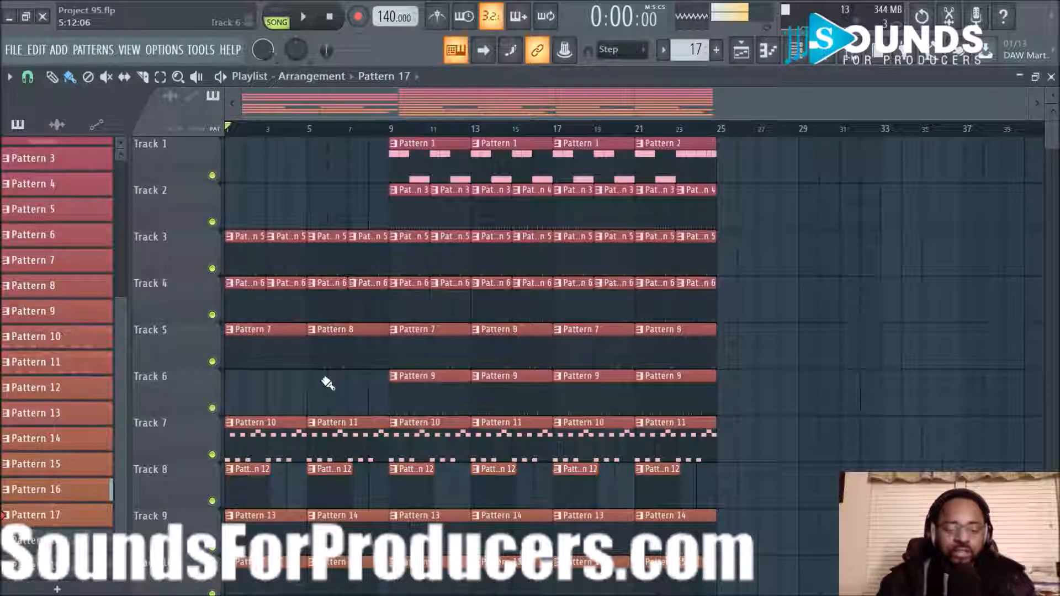
Step: Delete the first Pattern 18 and Pattern 19 clips from Track 12 and play the intro from the start
{"action": "scroll", "coordinate": [327, 380], "scroll_direction": "down", "scroll_amount": 1}
{"action": "scroll", "coordinate": [336, 348], "scroll_direction": "down", "scroll_amount": 4}
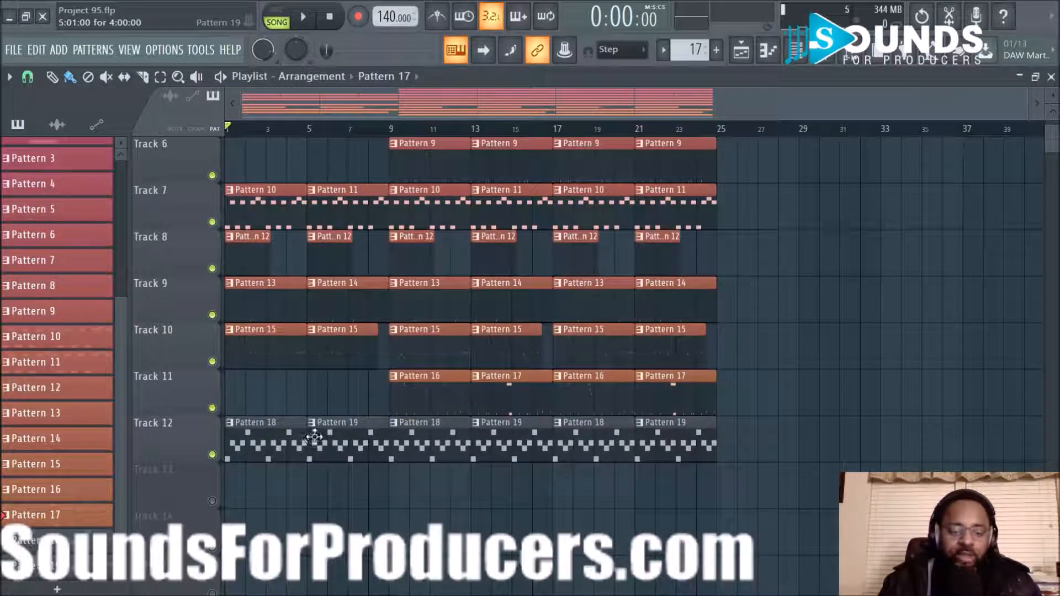
{"action": "scroll", "coordinate": [314, 437], "scroll_direction": "up", "scroll_amount": 5}
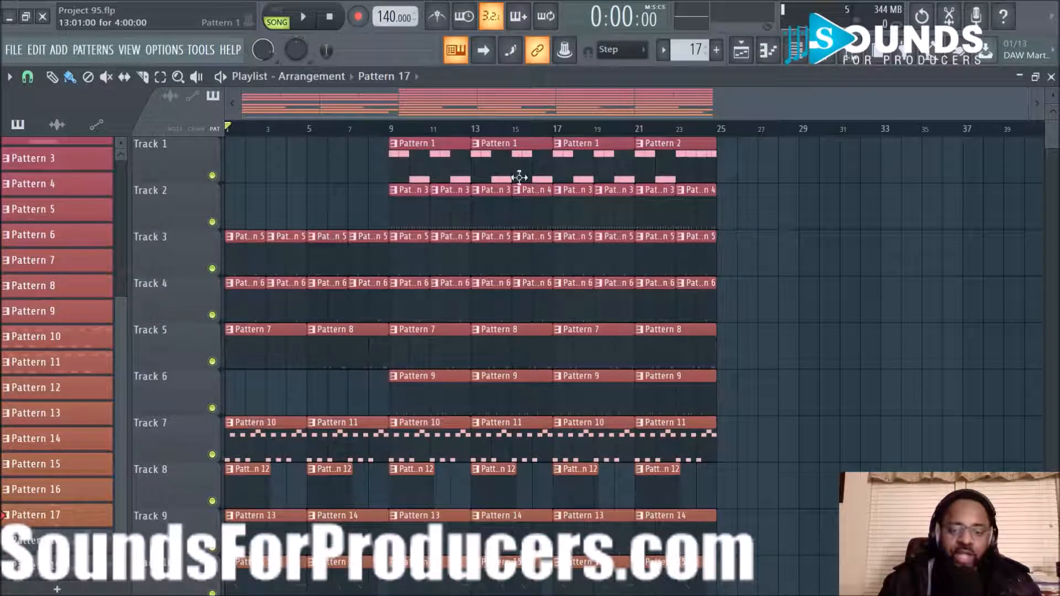
{"action": "scroll", "coordinate": [223, 304], "scroll_direction": "down", "scroll_amount": 4}
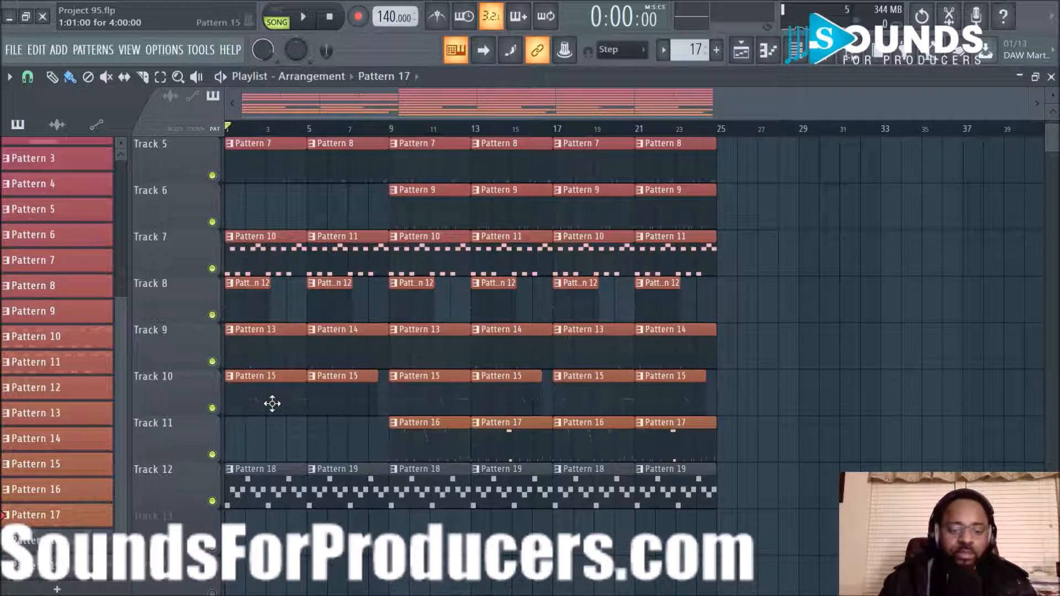
{"action": "key", "text": "space"}
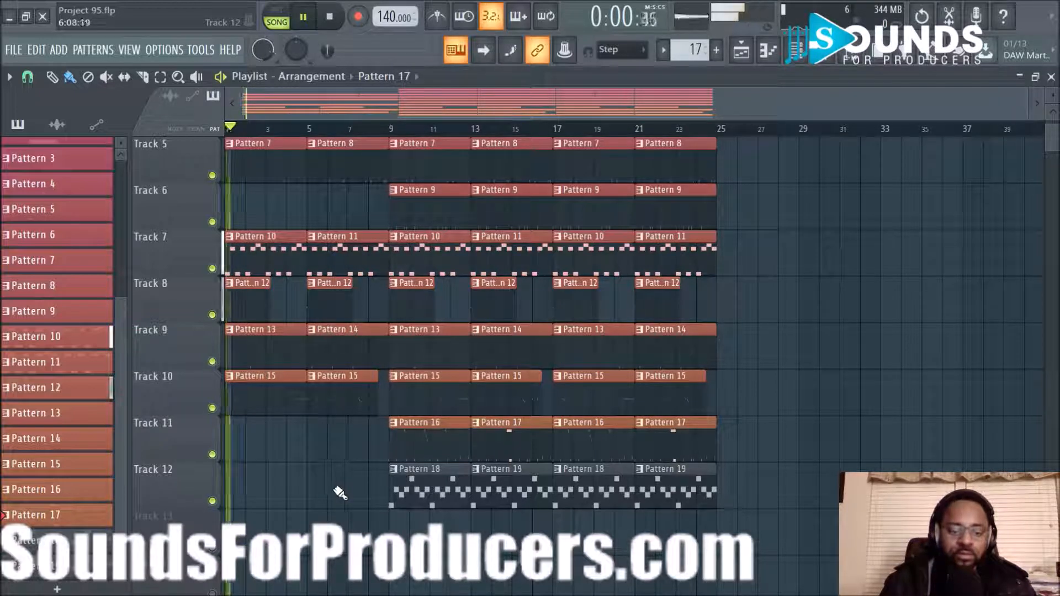
Step: Review the tracks while the intro plays, then undo the deletion of the first Pattern 18 and 19 clips on Track 12 and stop playback
{"action": "scroll", "coordinate": [338, 493], "scroll_direction": "up", "scroll_amount": 4}
{"action": "scroll", "coordinate": [328, 495], "scroll_direction": "down", "scroll_amount": 3}
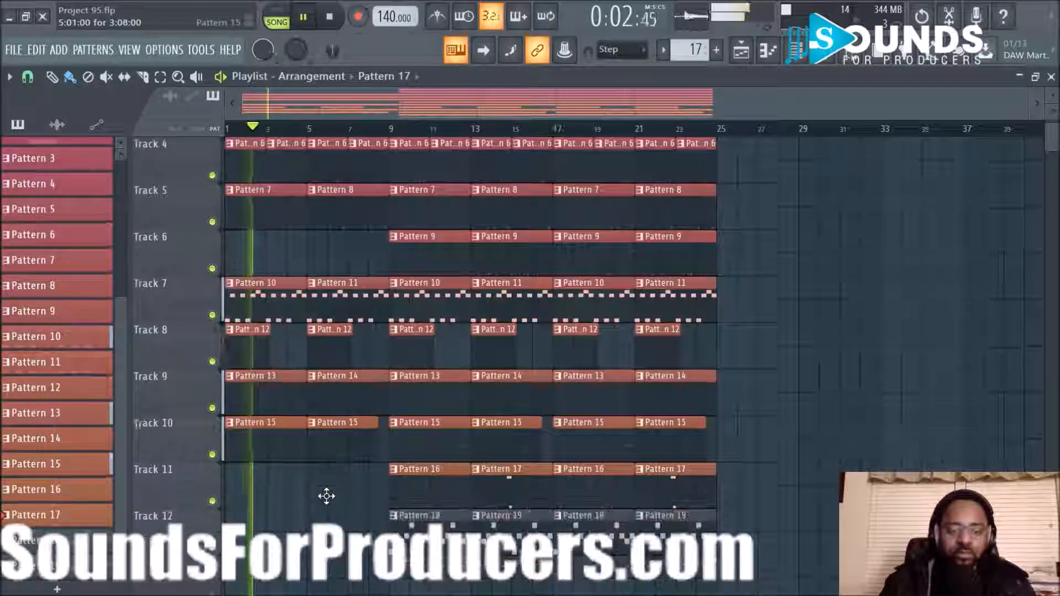
{"action": "scroll", "coordinate": [326, 494], "scroll_direction": "up", "scroll_amount": 2}
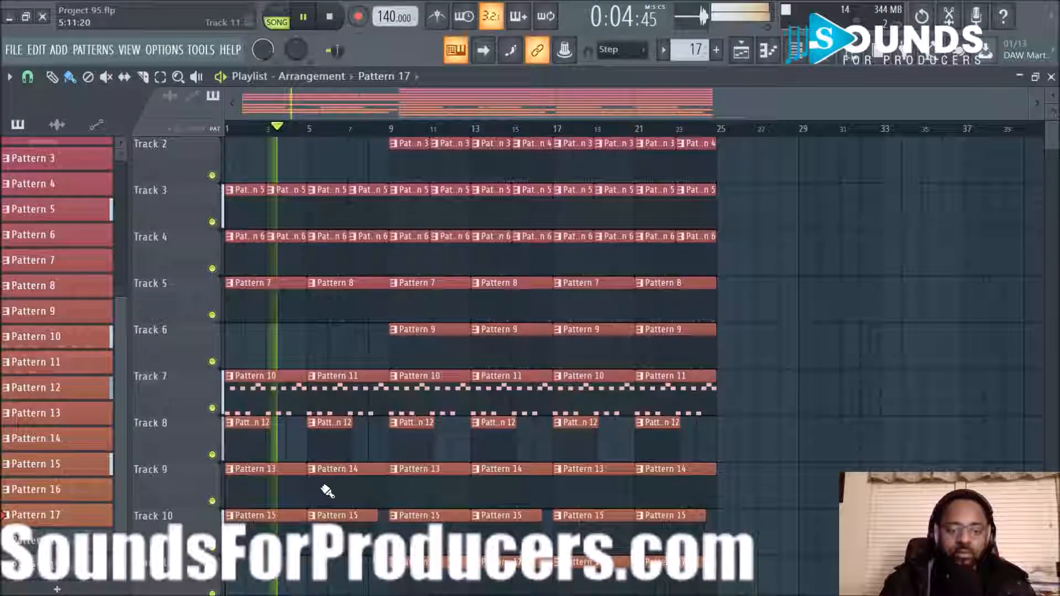
{"action": "scroll", "coordinate": [327, 491], "scroll_direction": "up", "scroll_amount": 1}
{"action": "scroll", "coordinate": [327, 491], "scroll_direction": "down", "scroll_amount": 3}
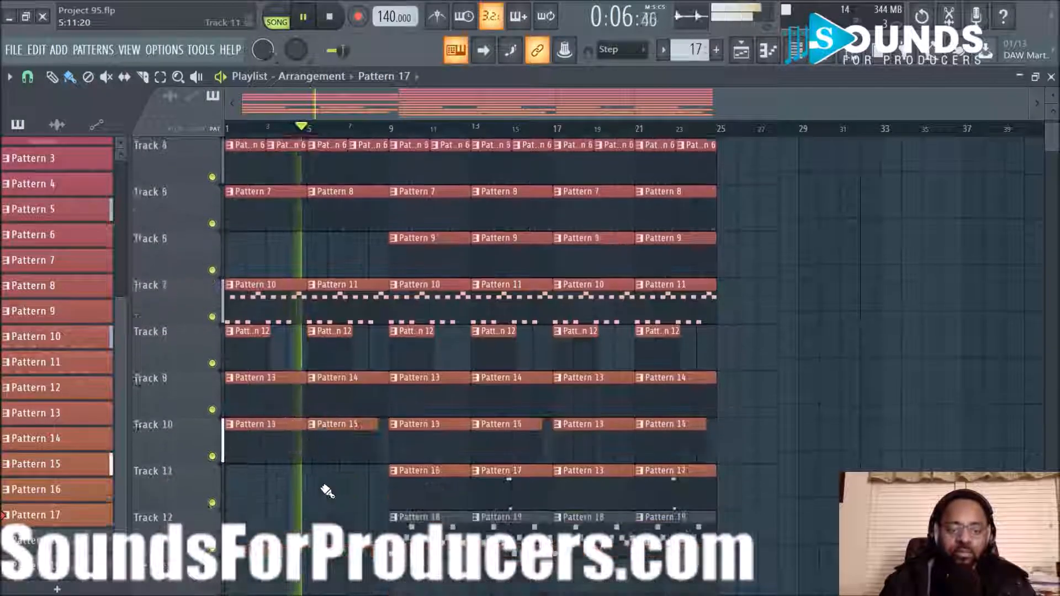
{"action": "scroll", "coordinate": [328, 492], "scroll_direction": "down", "scroll_amount": 1}
{"action": "key", "text": "ctrl+z"}
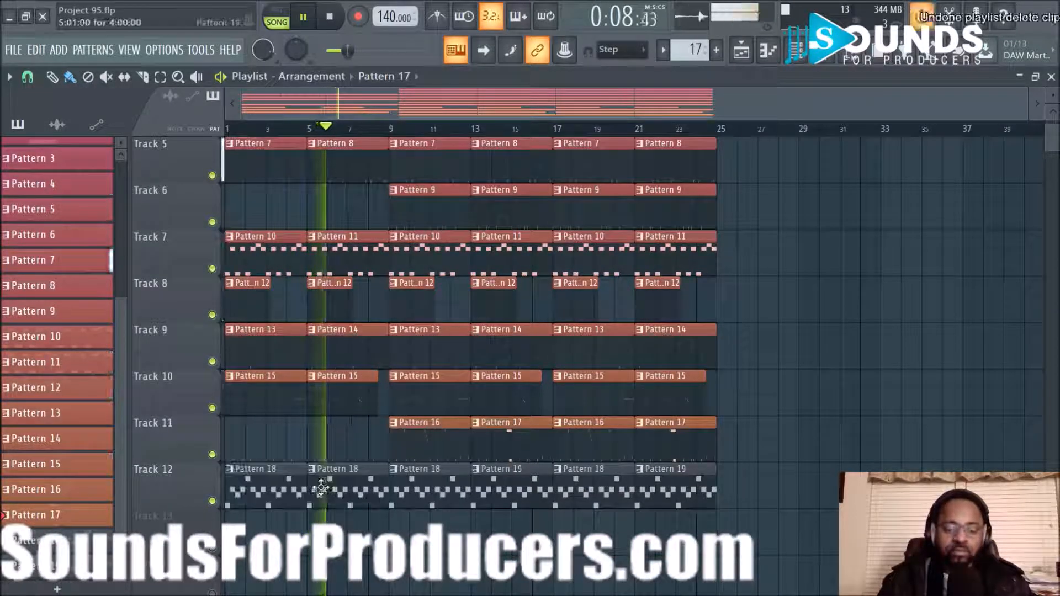
{"action": "key", "text": "space"}
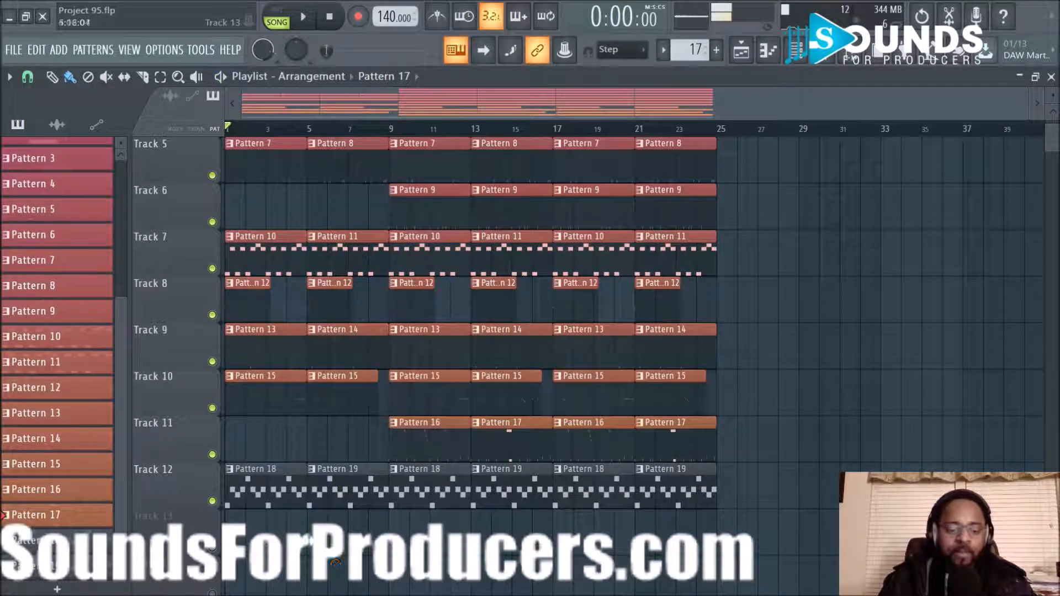
Step: Make the first Pattern 18 clip on Track 12 unique, check its notes in the piano roll, and return to the playlist
{"action": "right_click", "coordinate": [236, 470]}
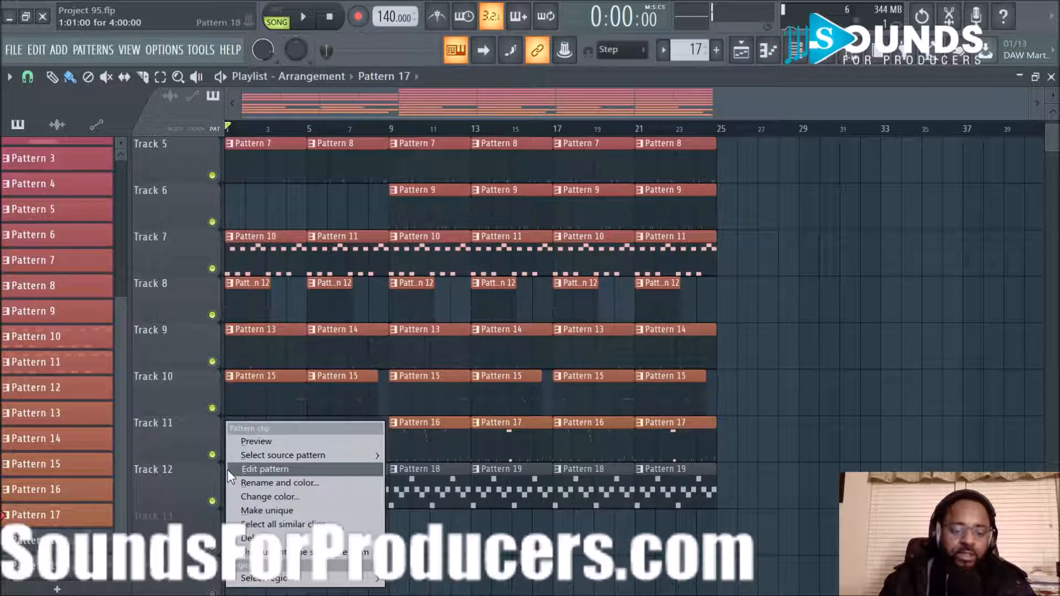
{"action": "left_click", "coordinate": [270, 524]}
{"action": "double_click", "coordinate": [265, 500]}
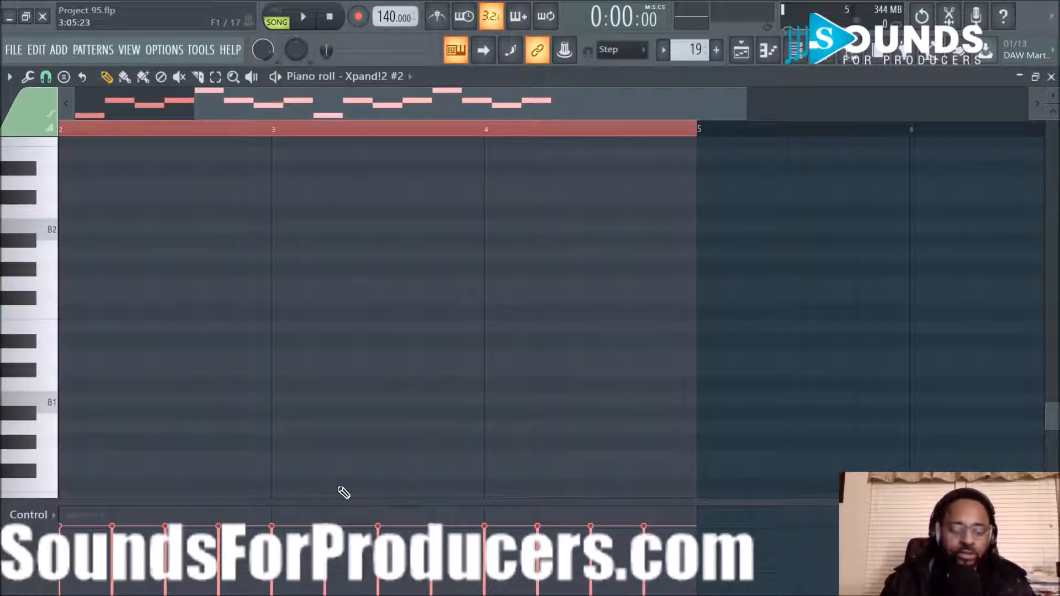
{"action": "left_click", "coordinate": [741, 52]}
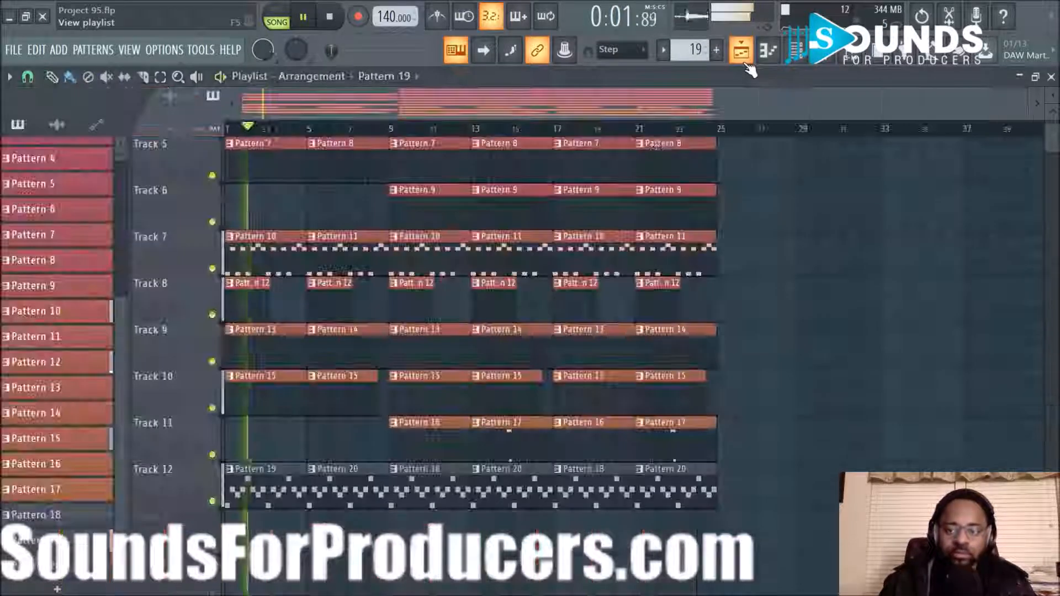
Step: Change the source pattern of Track 12's second clip to Pattern 19 and replay the intro from the start
{"action": "right_click", "coordinate": [310, 474]}
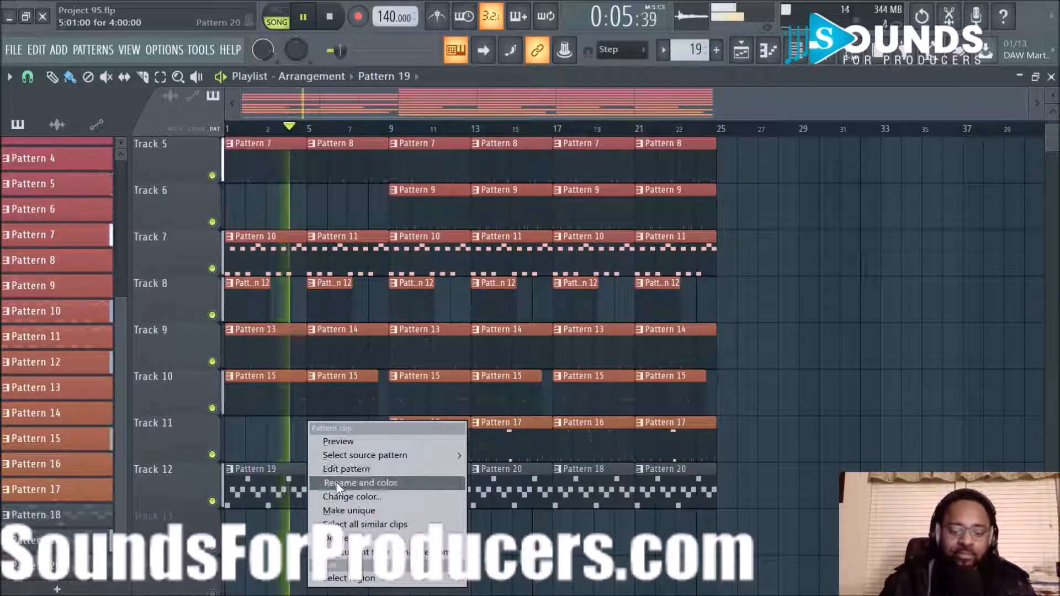
{"action": "mouse_move", "coordinate": [349, 455]}
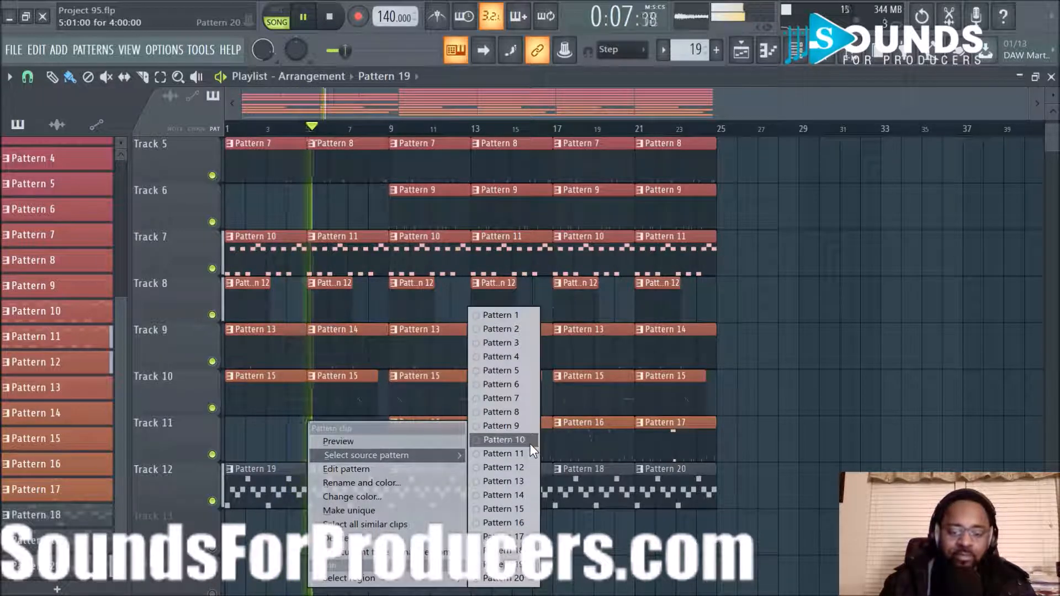
{"action": "left_click", "coordinate": [502, 564]}
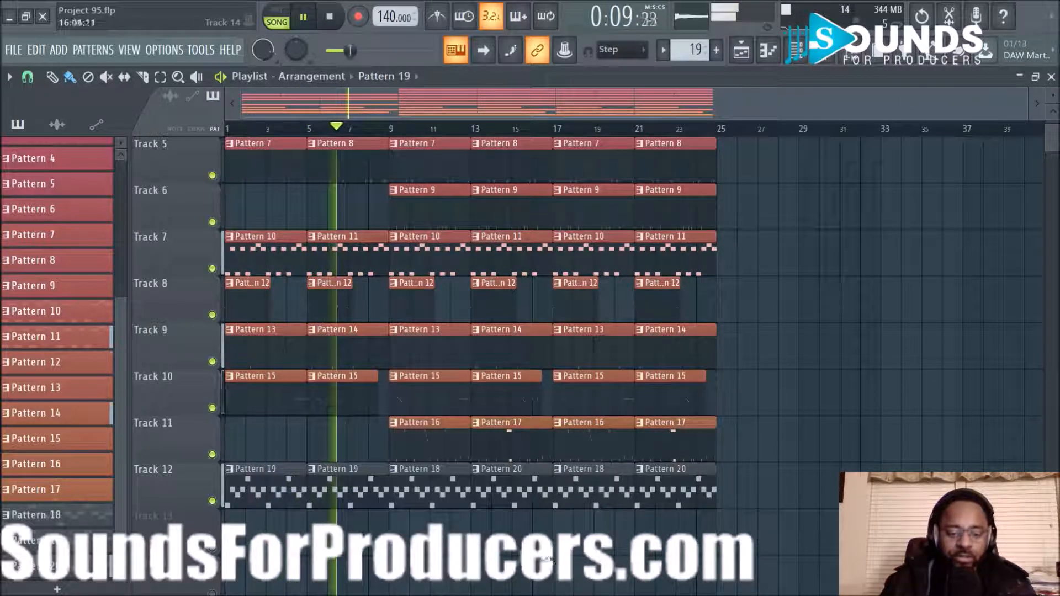
{"action": "key", "text": "space"}
{"action": "key", "text": "space"}
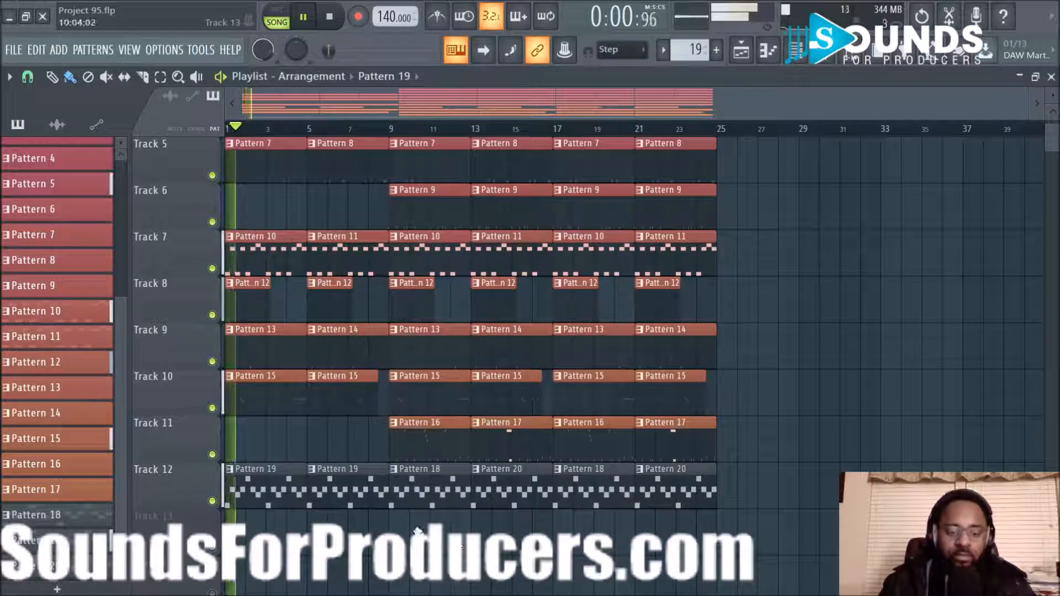
Step: Open the first Pattern 19 clip in the piano roll, select all its notes, and apply the Articulator with its default settings
{"action": "double_click", "coordinate": [266, 498]}
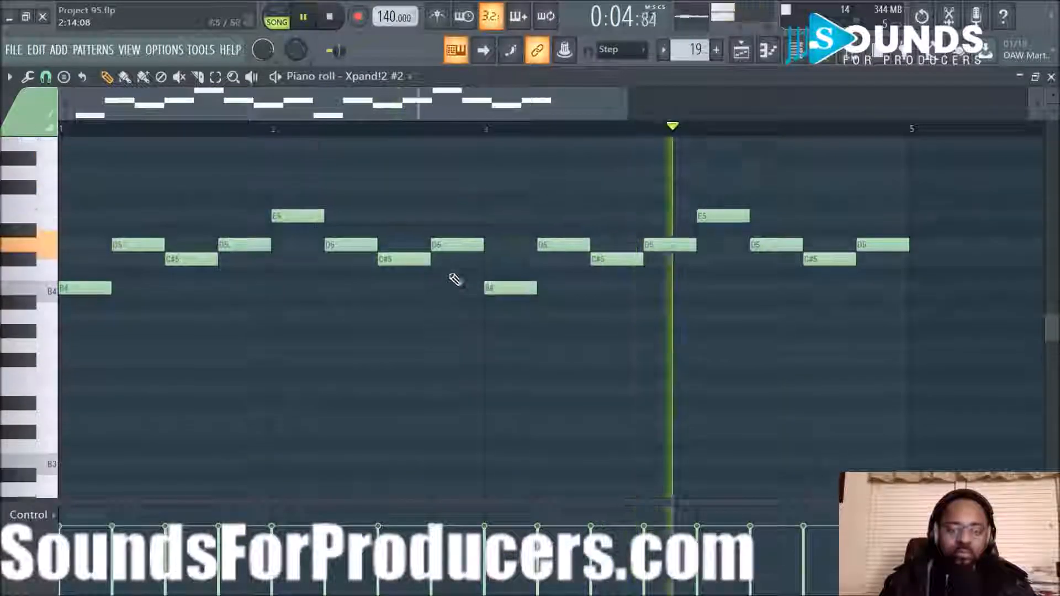
{"action": "key", "text": "space"}
{"action": "key", "text": "ctrl+a"}
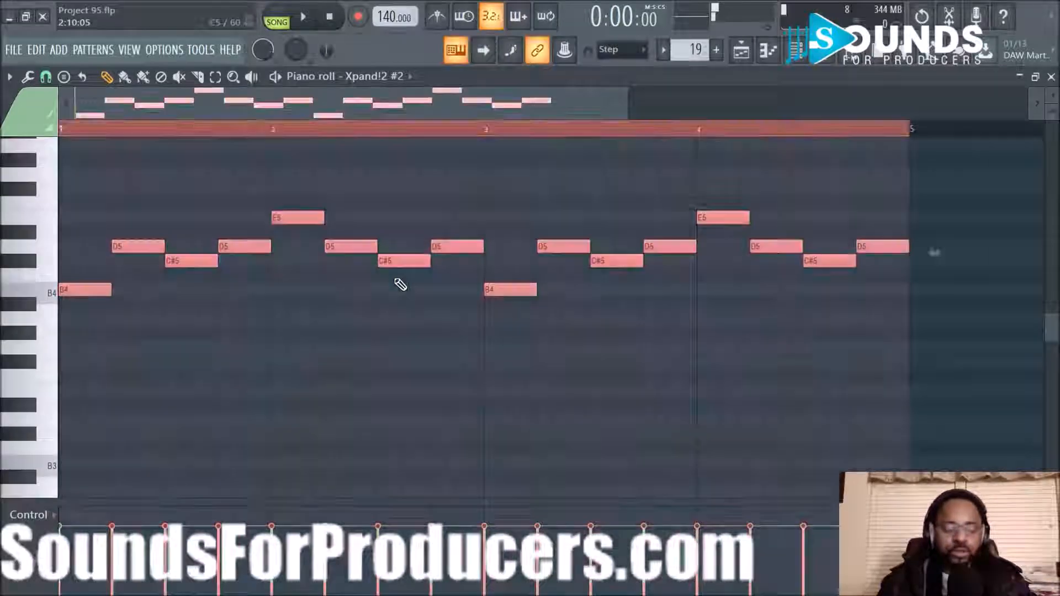
{"action": "key", "text": "alt+l"}
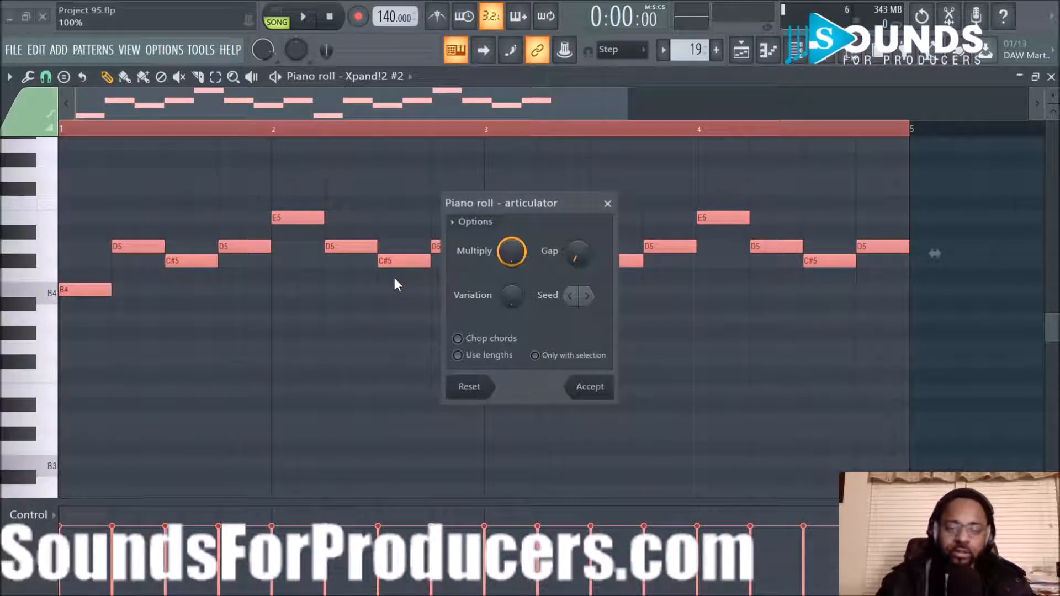
{"action": "left_click", "coordinate": [589, 387]}
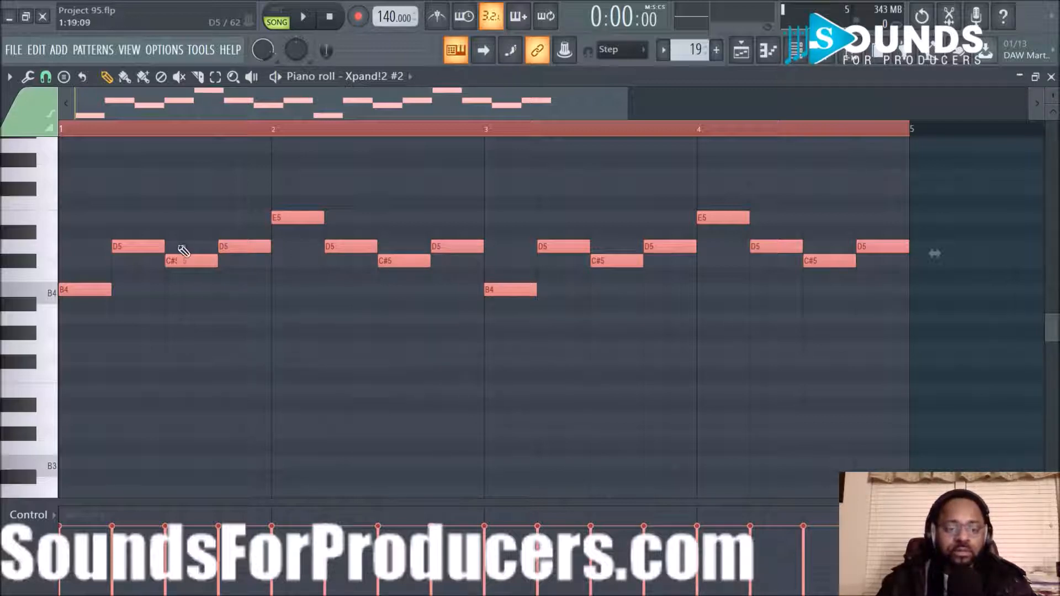
Step: Stretch all the selected notes to a length of 0:08:00, audition them, and trim the last D5 note to end at bar 5
{"action": "left_click_drag", "start_coordinate": [164, 244], "coordinate": [218, 245]}
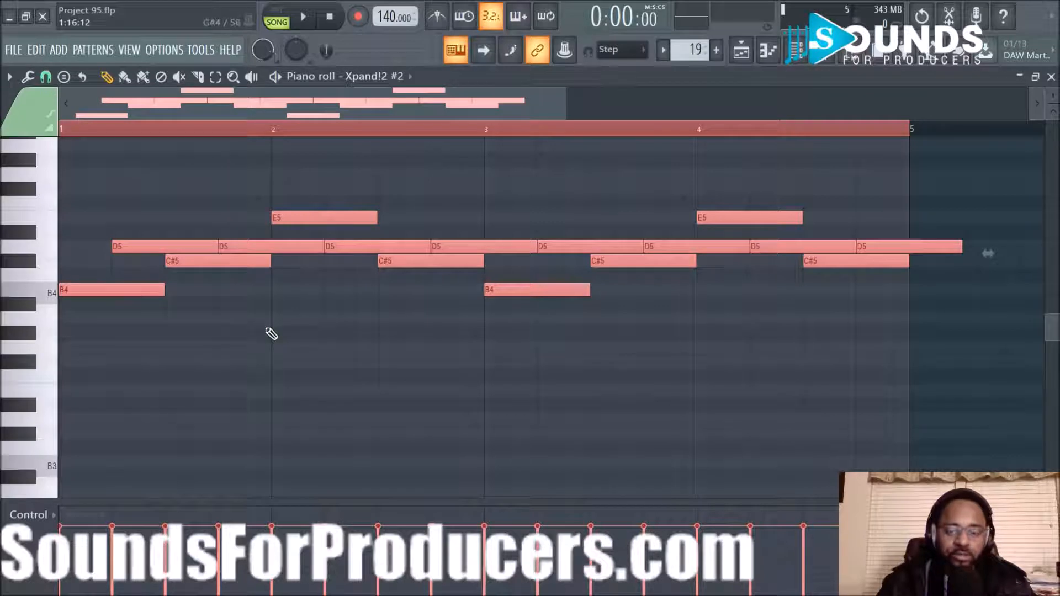
{"action": "key", "text": "space"}
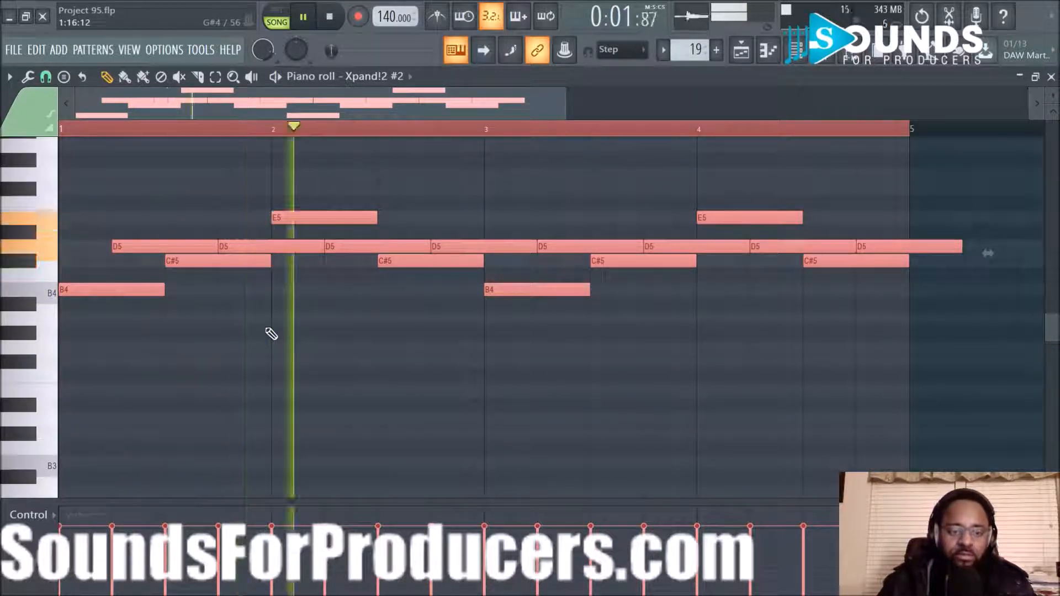
{"action": "key", "text": "ctrl+d"}
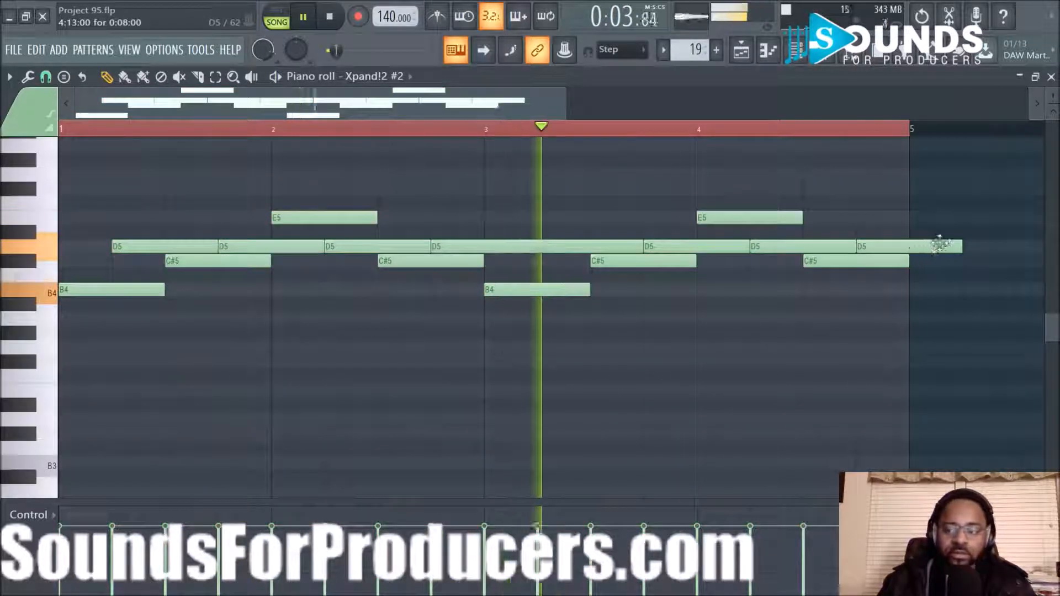
{"action": "left_click_drag", "start_coordinate": [966, 245], "coordinate": [881, 248]}
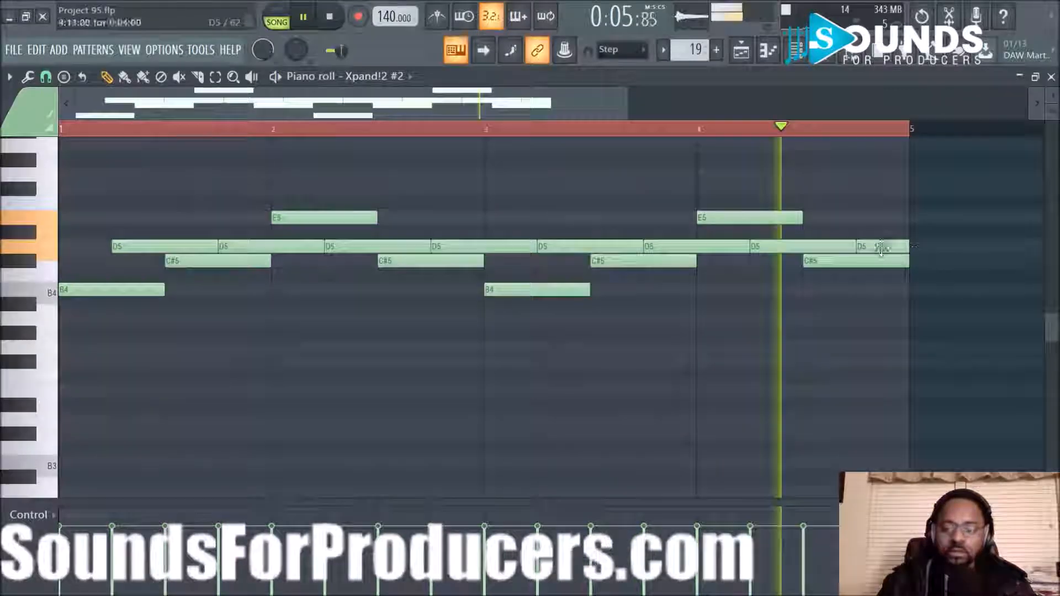
Step: Add a B3 bass note at the start of bar 1 with a length of 0:08:00 and audition it
{"action": "scroll", "coordinate": [324, 313], "scroll_direction": "down", "scroll_amount": 5}
{"action": "key", "text": "space"}
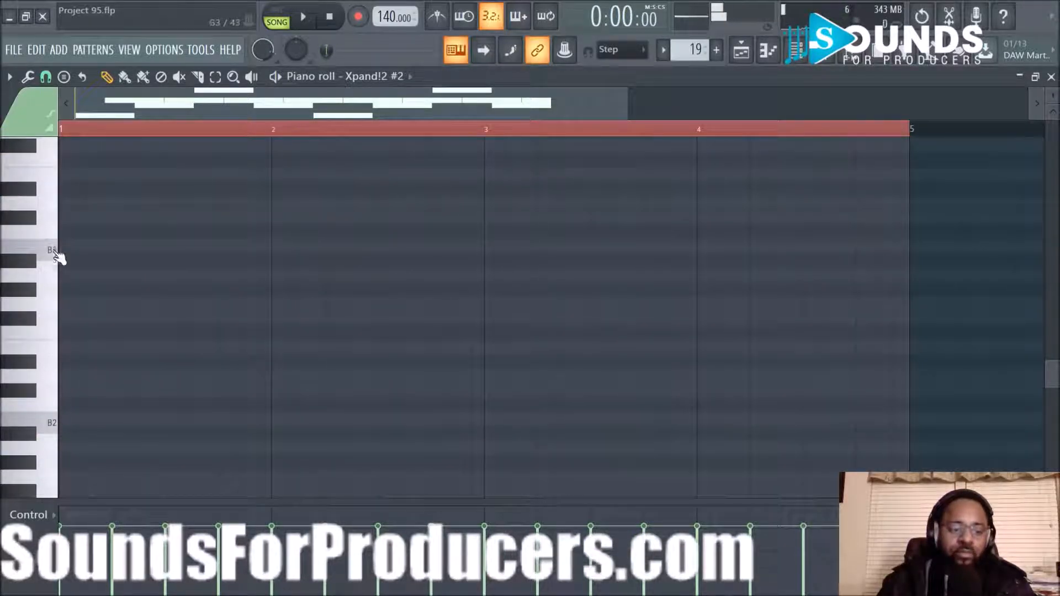
{"action": "key", "text": "space"}
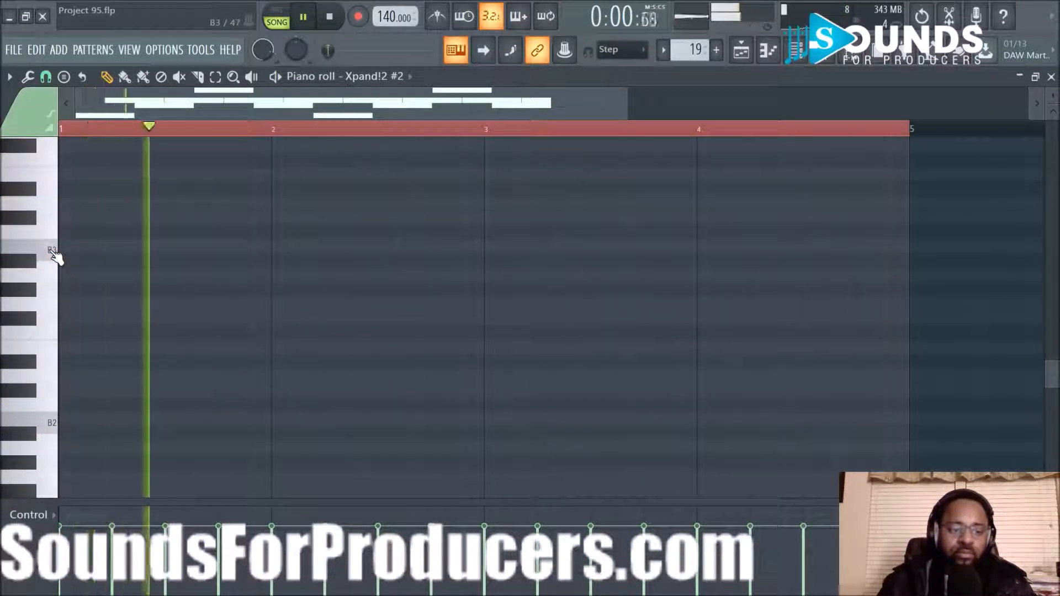
{"action": "key", "text": "space"}
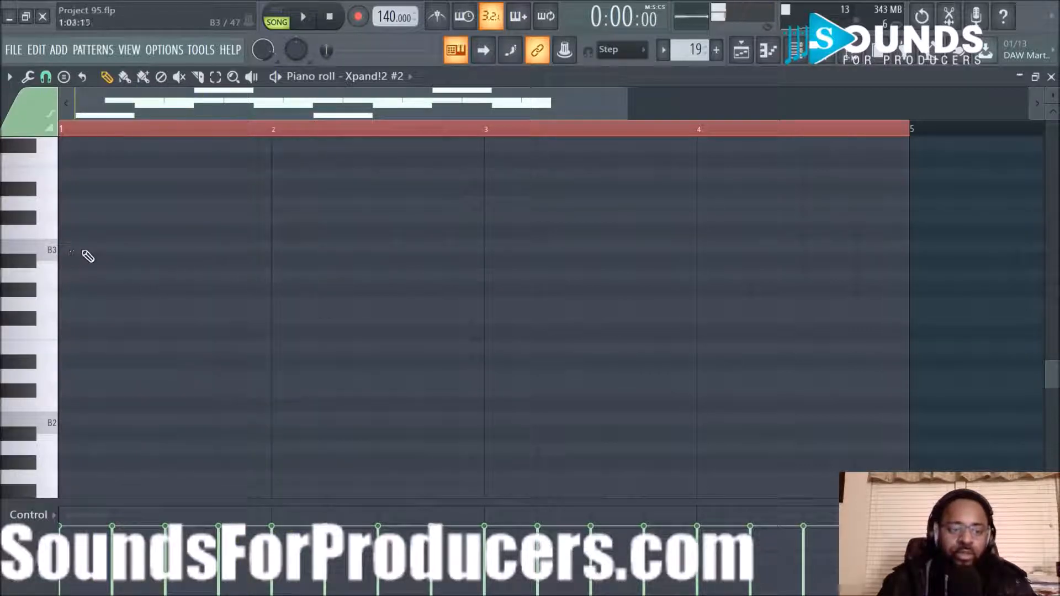
{"action": "left_click", "coordinate": [97, 246]}
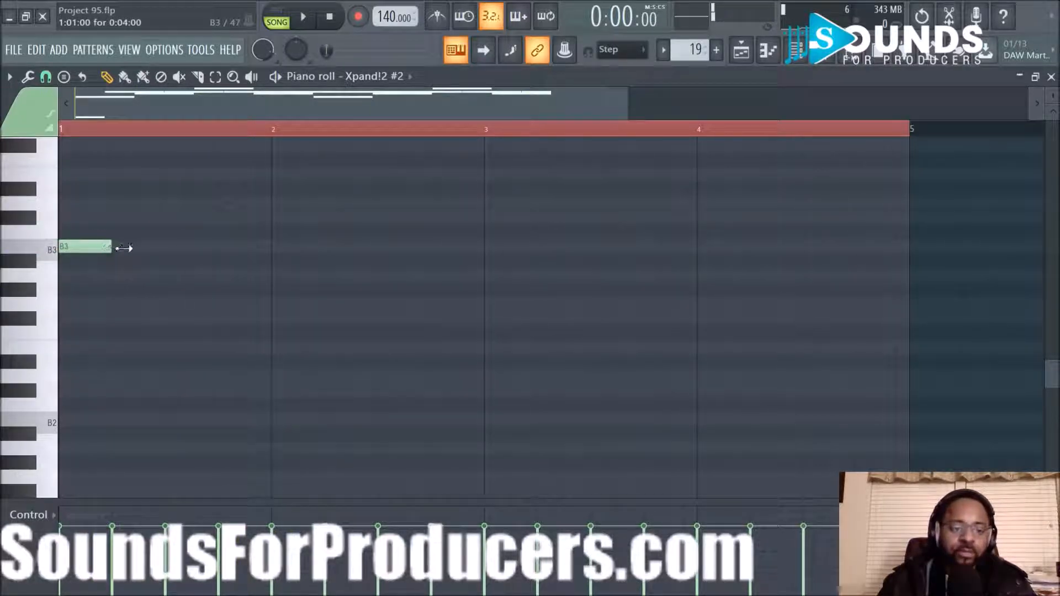
{"action": "key", "text": "space"}
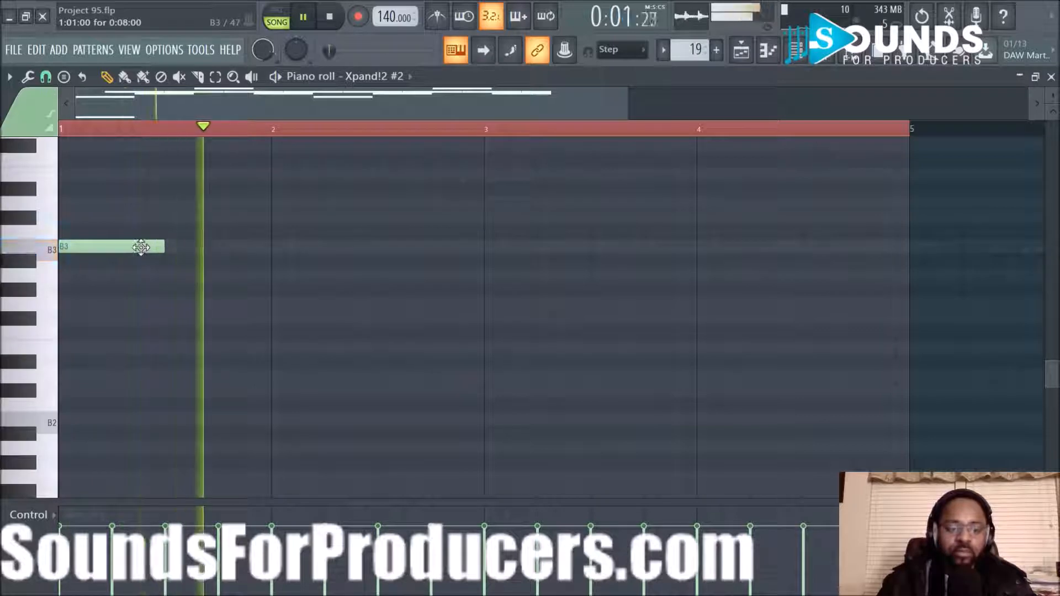
{"action": "key", "text": "space"}
Step: Try a C4 note of length 0:08:00 at the start of bar 2, audition it, and delete it
{"action": "left_click", "coordinate": [274, 231]}
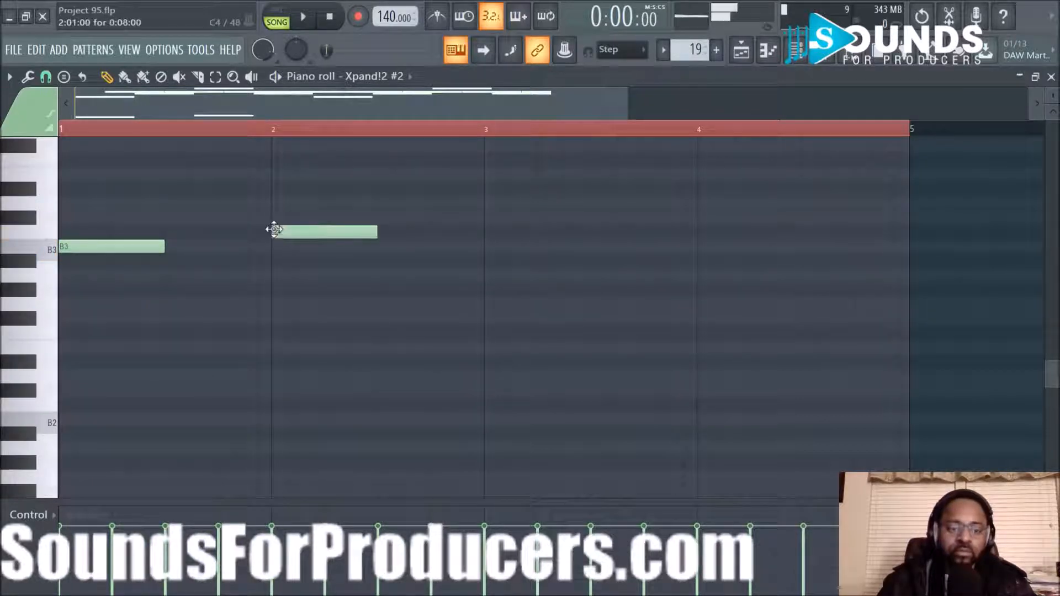
{"action": "key", "text": "space"}
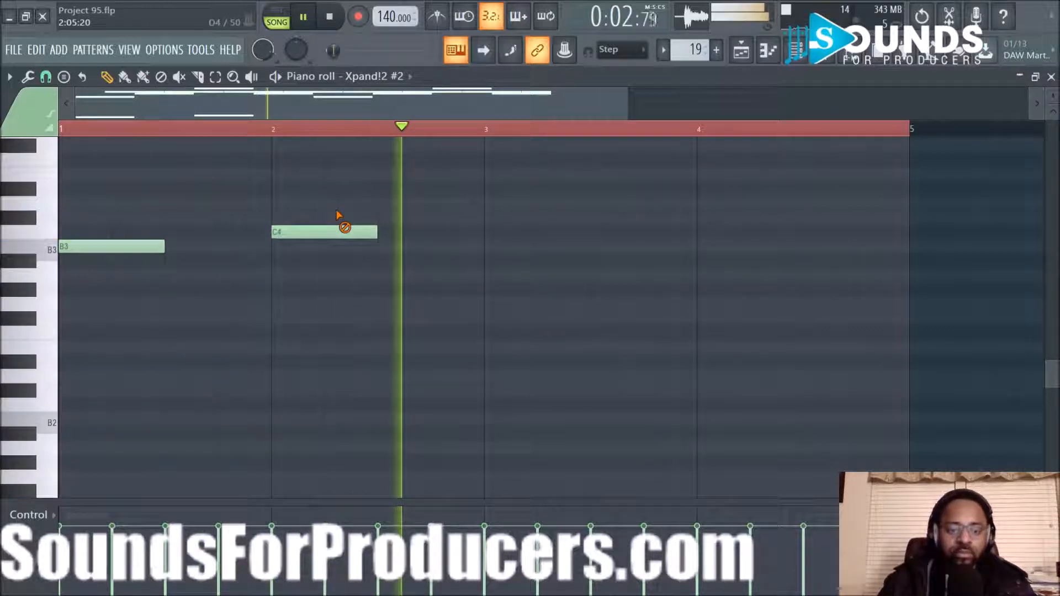
{"action": "right_click", "coordinate": [341, 231]}
{"action": "key", "text": "space"}
Step: Add a second B3 note of the same length at the start of bar 3 during playback, then stop
{"action": "key", "text": "space"}
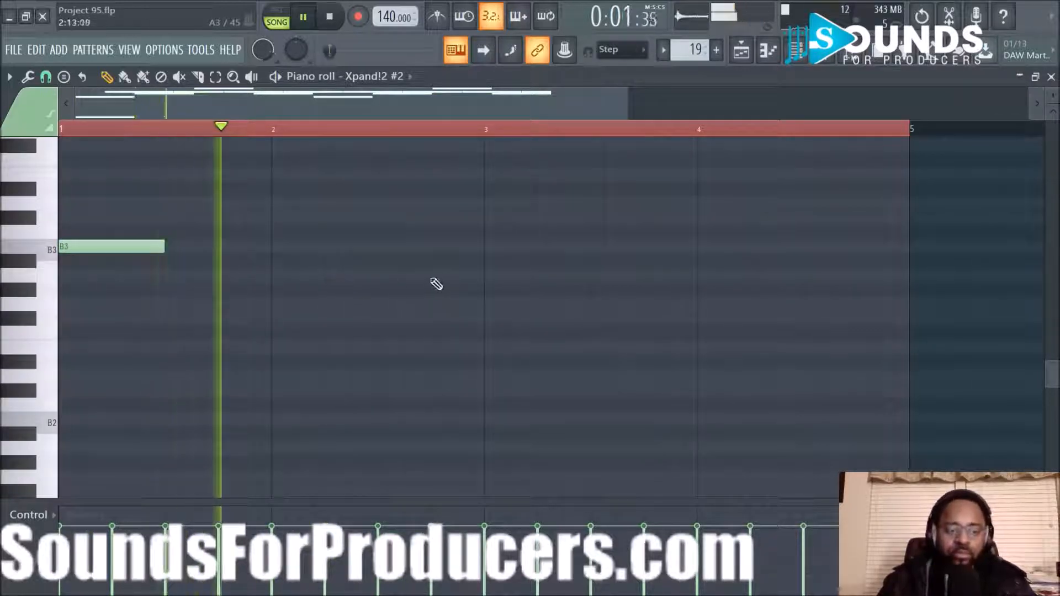
{"action": "left_click", "coordinate": [490, 248]}
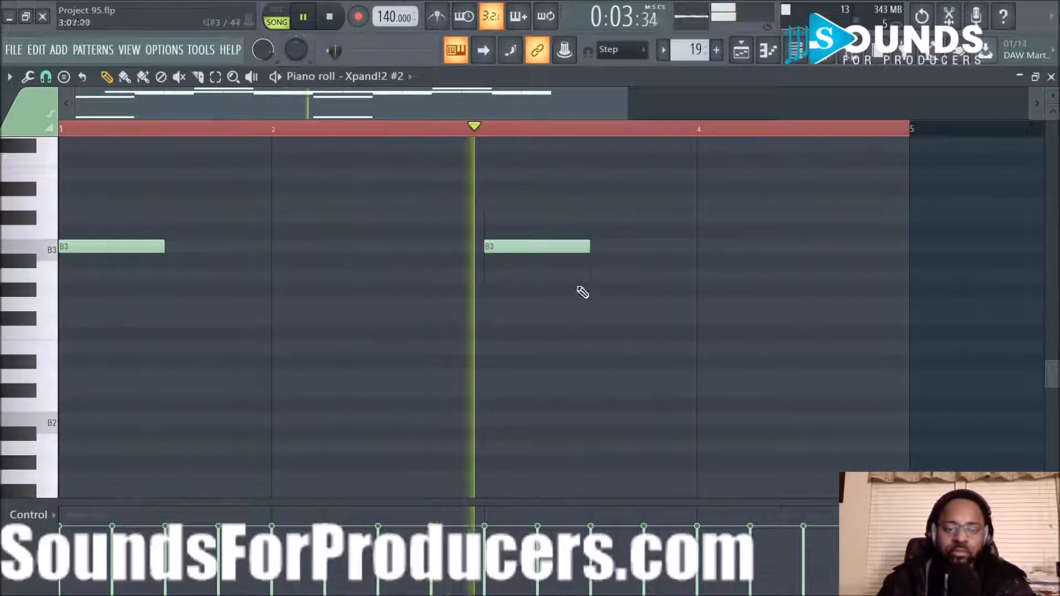
{"action": "key", "text": "space"}
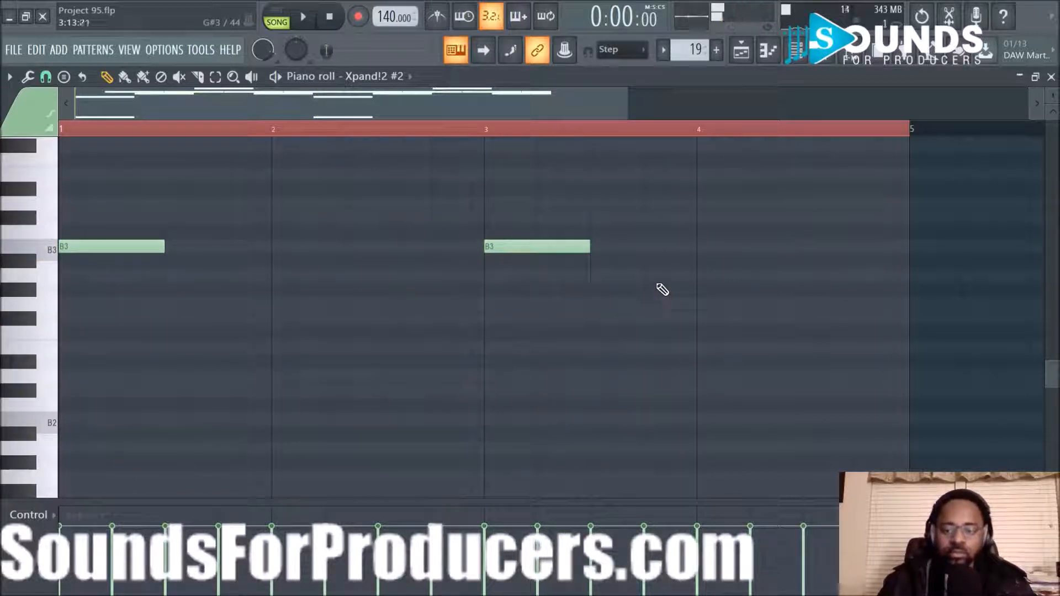
Step: Try a short G3 note before bar 4 followed by an F#3 note at bar 4, audition them, and delete both
{"action": "left_click", "coordinate": [658, 275]}
{"action": "left_click_drag", "start_coordinate": [688, 277], "coordinate": [698, 312]}
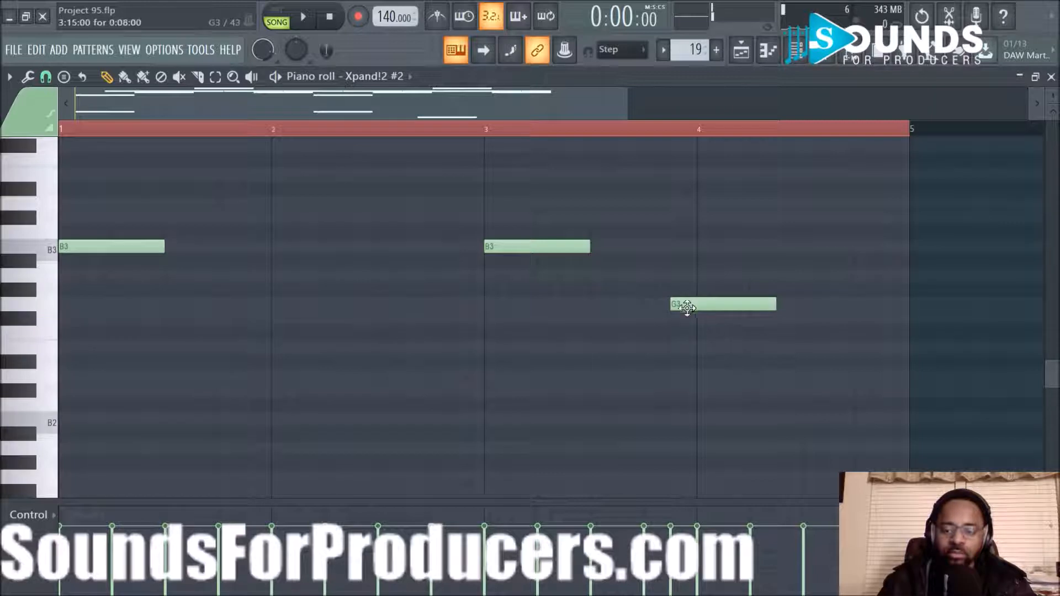
{"action": "left_click", "coordinate": [701, 319]}
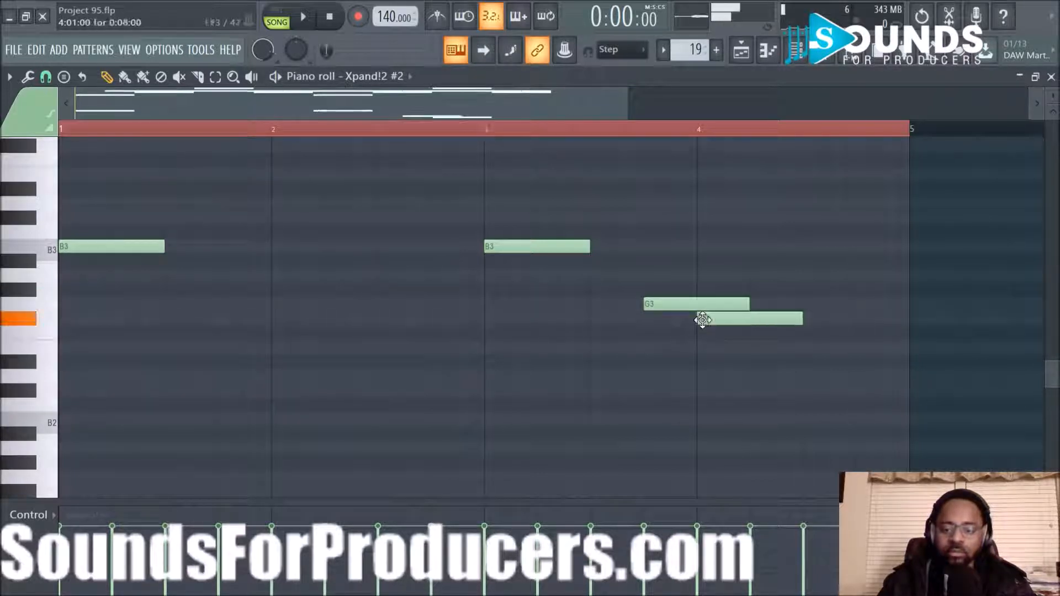
{"action": "key", "text": "space"}
{"action": "left_click_drag", "start_coordinate": [748, 304], "coordinate": [698, 301]}
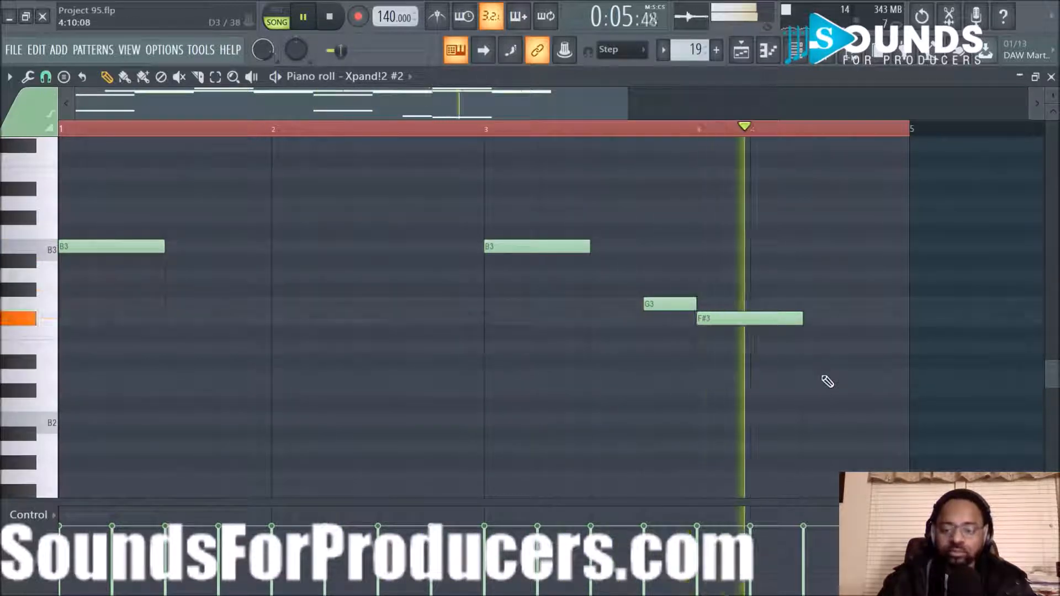
{"action": "right_click", "coordinate": [670, 303]}
{"action": "right_click", "coordinate": [734, 319]}
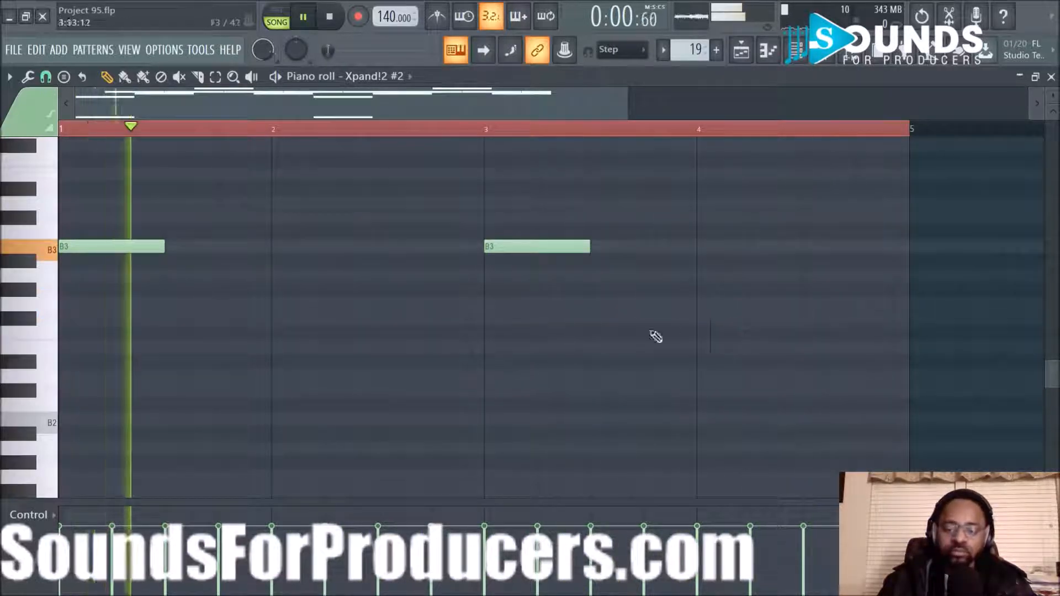
{"action": "scroll", "coordinate": [546, 338], "scroll_direction": "up", "scroll_amount": 3}
{"action": "scroll", "coordinate": [549, 353], "scroll_direction": "down", "scroll_amount": 1}
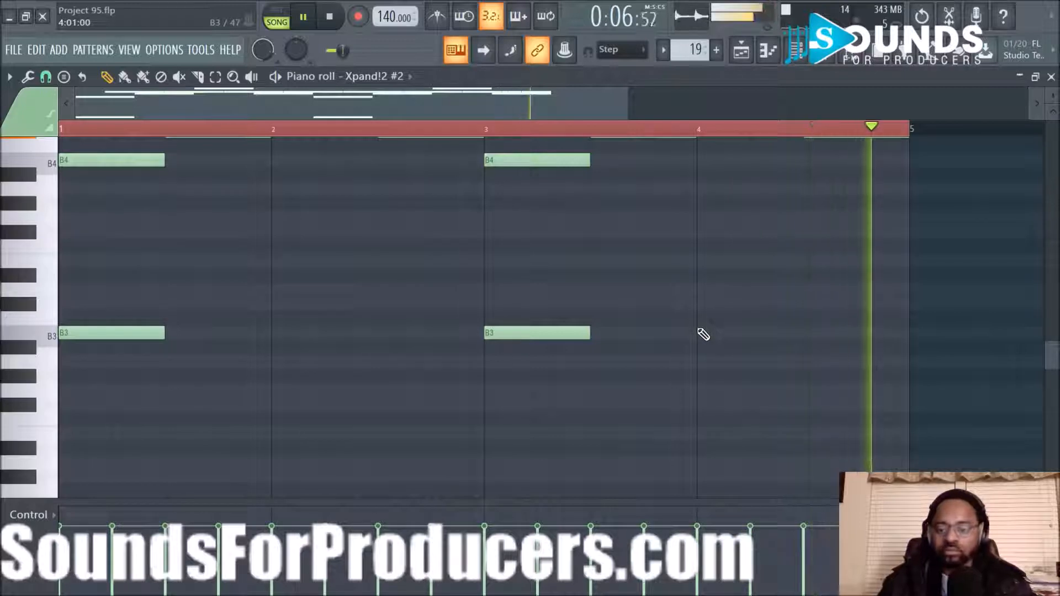
Step: Return to the playlist, look over the tracks, and play the arrangement from the start
{"action": "left_click", "coordinate": [741, 50]}
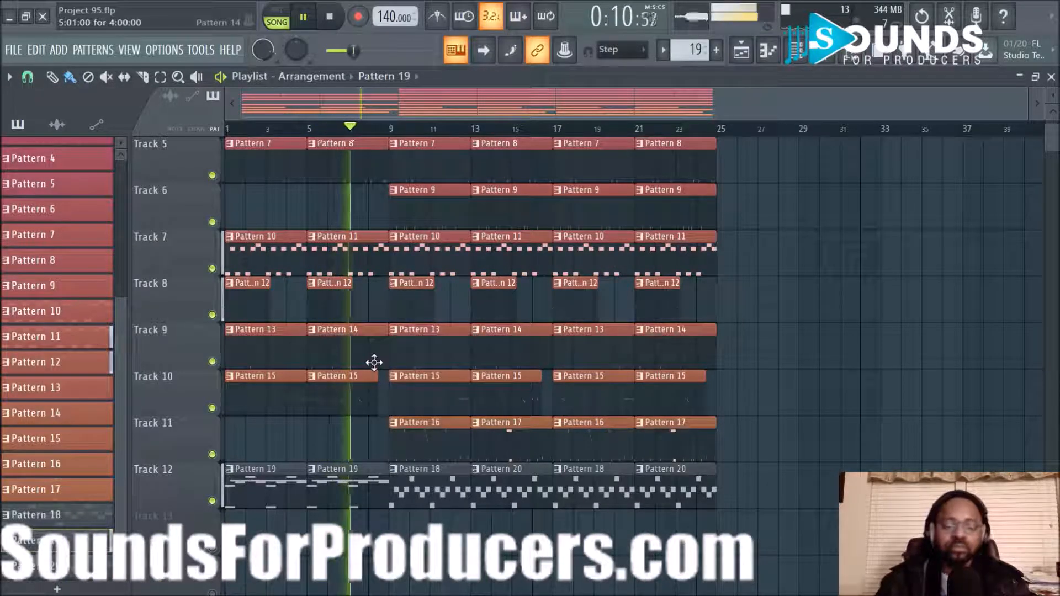
{"action": "key", "text": "space"}
{"action": "scroll", "coordinate": [371, 359], "scroll_direction": "up", "scroll_amount": 4}
{"action": "scroll", "coordinate": [362, 236], "scroll_direction": "down", "scroll_amount": 1}
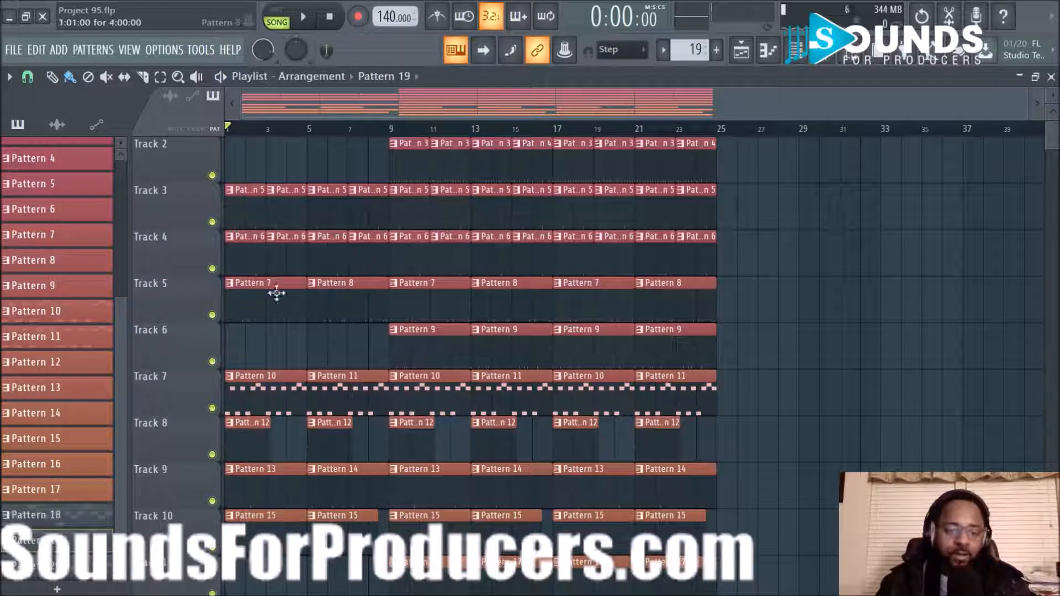
{"action": "scroll", "coordinate": [297, 337], "scroll_direction": "down", "scroll_amount": 2}
{"action": "key", "text": "space"}
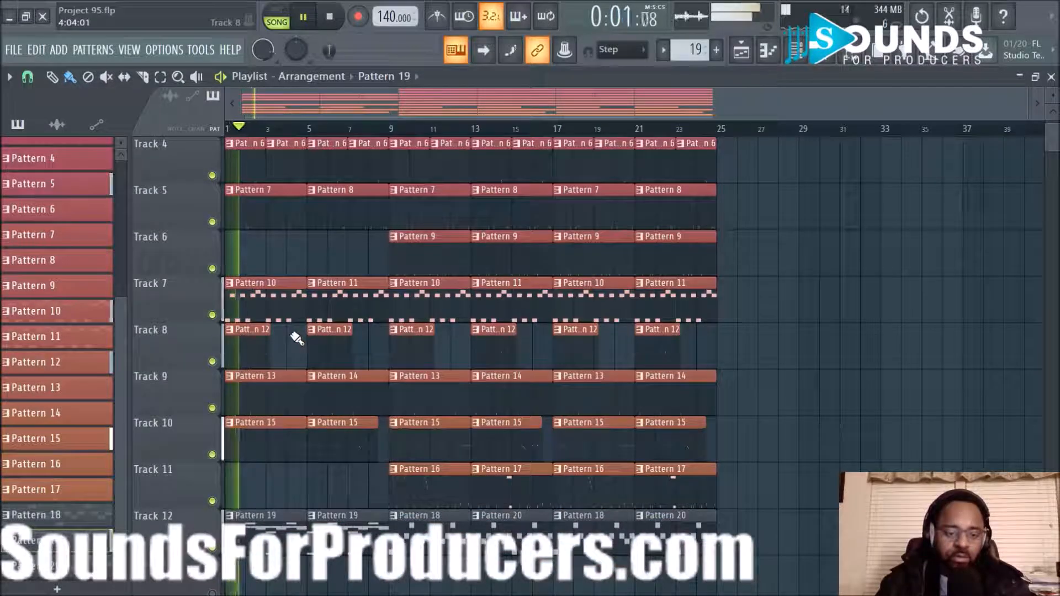
Step: Delete the first Pattern 13 and Pattern 14 clips from Track 9's intro and undo the Pattern 14 deletion
{"action": "key", "text": "space"}
{"action": "right_click", "coordinate": [283, 392]}
{"action": "right_click", "coordinate": [331, 397]}
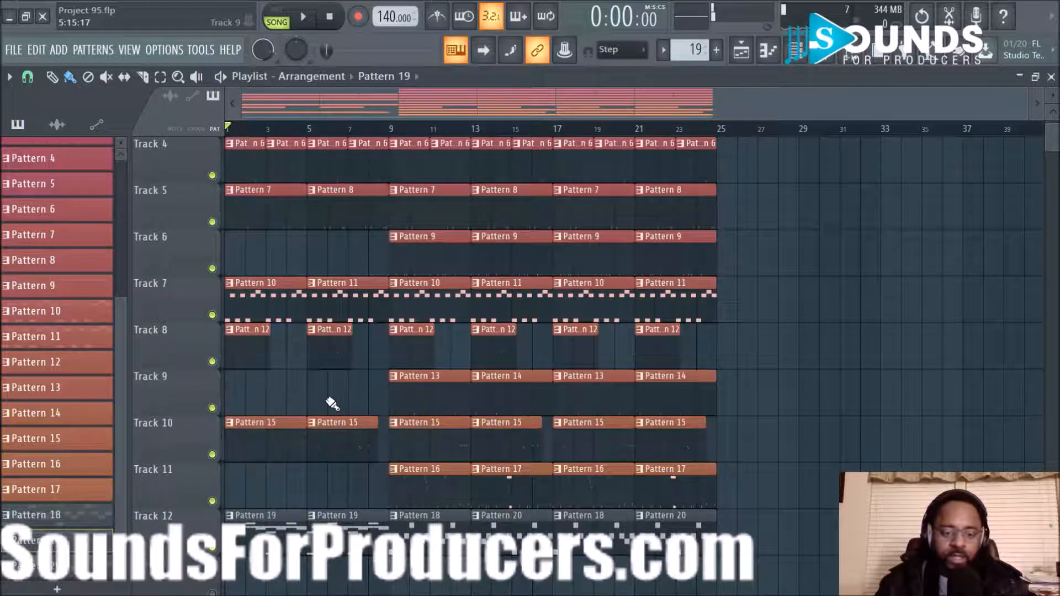
{"action": "key", "text": "ctrl+z"}
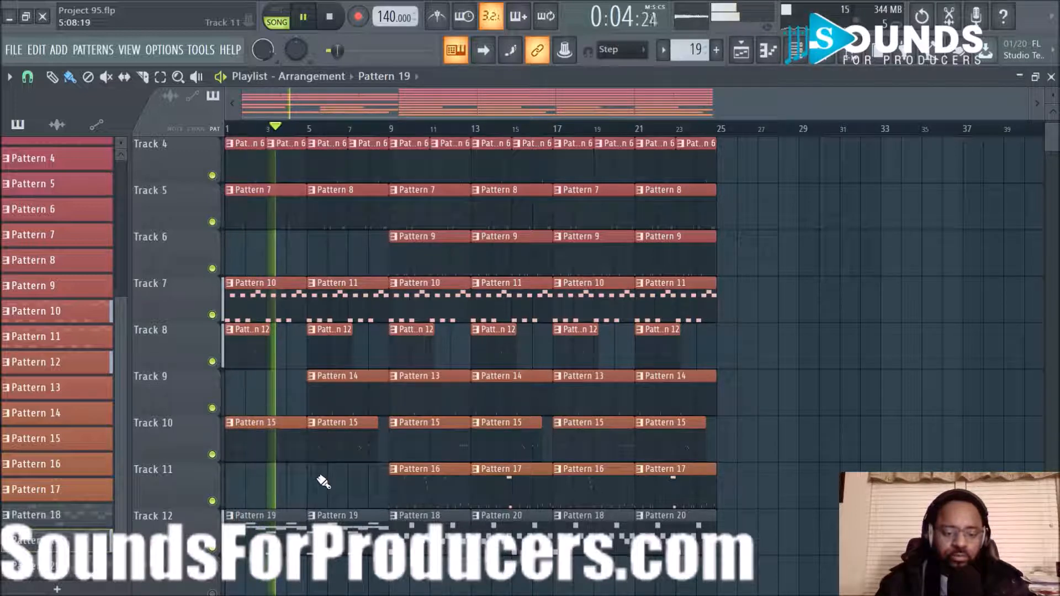
Step: Delete both Pattern 15 clips from Track 10's first eight bars and play the intro through into bar 9
{"action": "key", "text": "space"}
{"action": "right_click", "coordinate": [284, 448]}
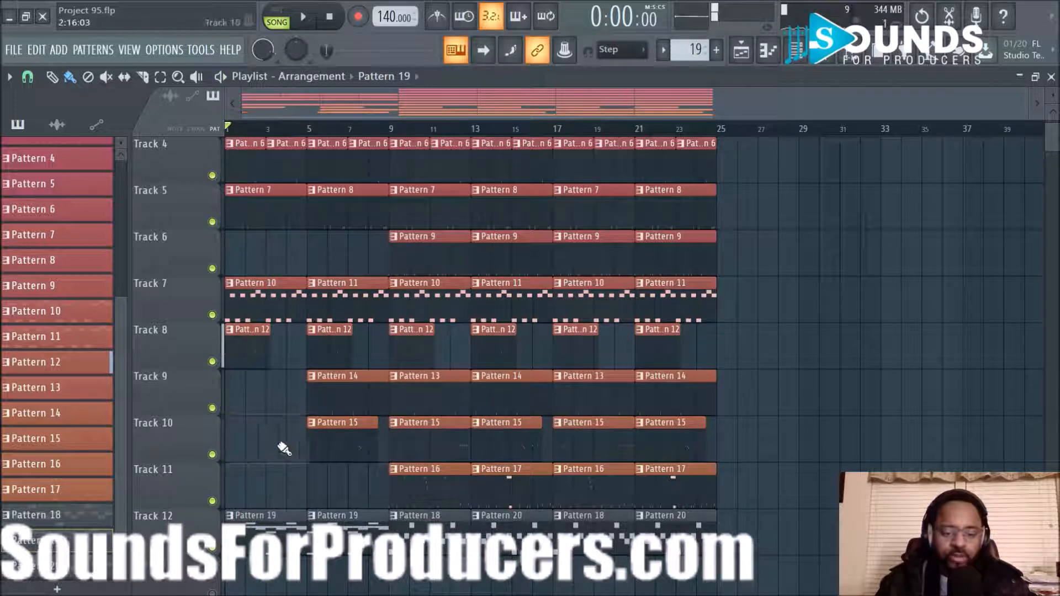
{"action": "right_click", "coordinate": [341, 444]}
{"action": "key", "text": "space"}
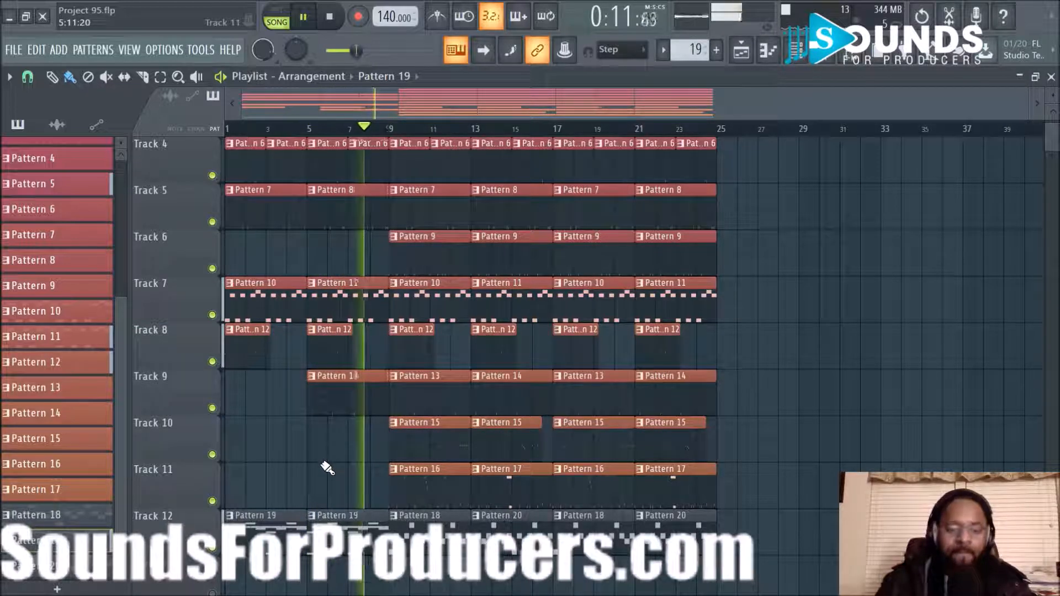
{"action": "scroll", "coordinate": [328, 468], "scroll_direction": "down", "scroll_amount": 4}
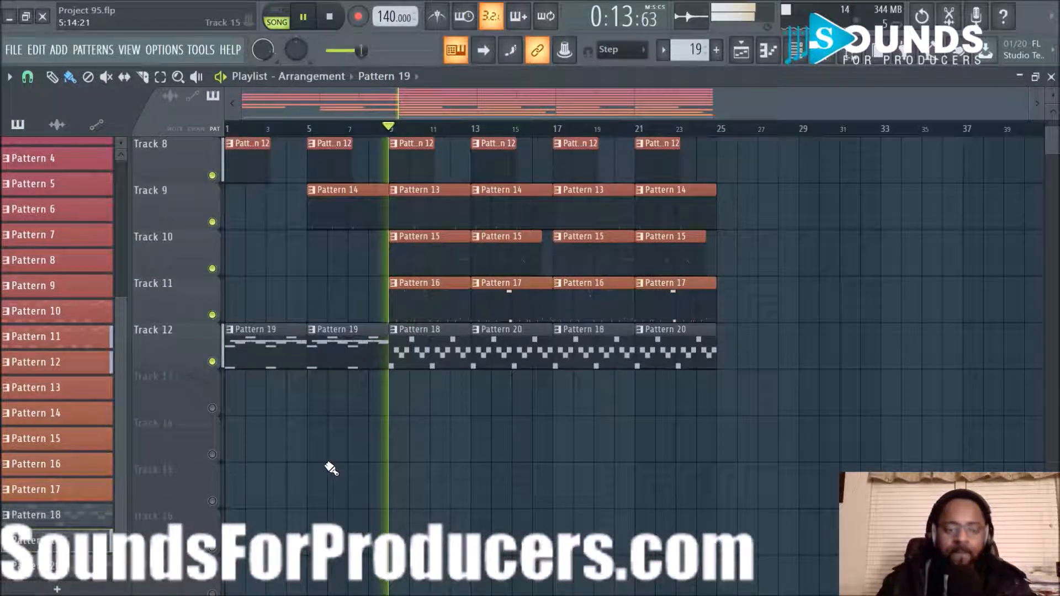
{"action": "scroll", "coordinate": [350, 296], "scroll_direction": "up", "scroll_amount": 7}
{"action": "scroll", "coordinate": [348, 290], "scroll_direction": "down", "scroll_amount": 4}
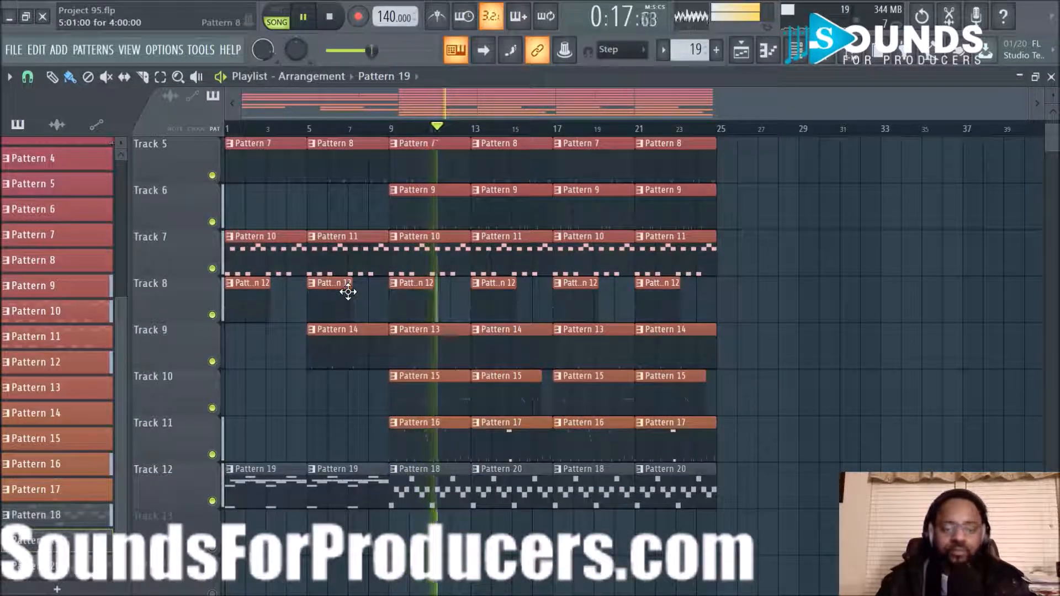
Step: Stop playback and delete the Pattern 16 and Pattern 17 clips from Track 11 in bars 9 to 16
{"action": "key", "text": "space"}
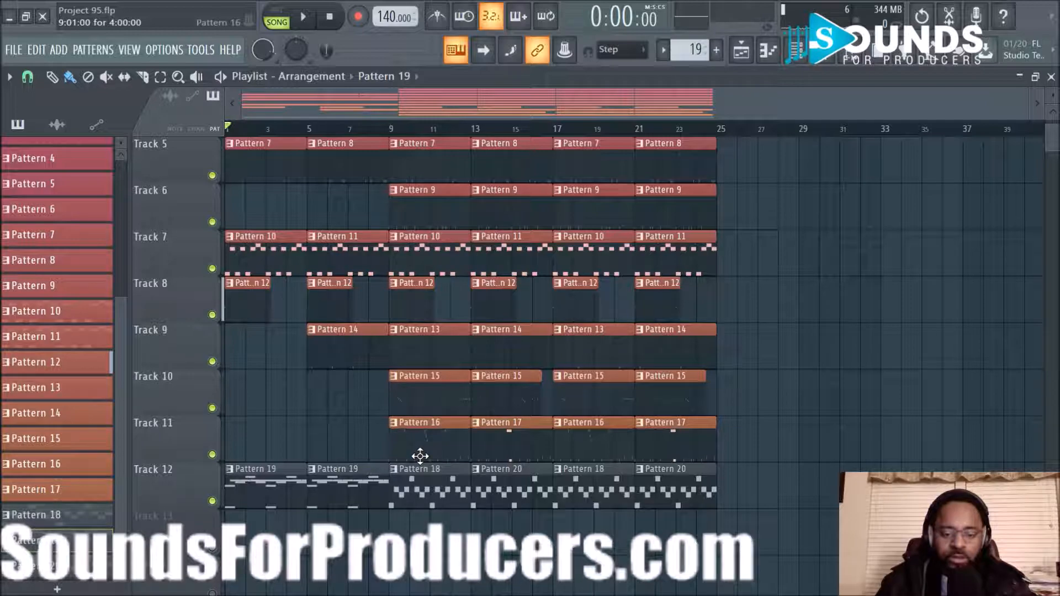
{"action": "right_click", "coordinate": [443, 438]}
{"action": "right_click", "coordinate": [505, 442]}
{"action": "scroll", "coordinate": [303, 336], "scroll_direction": "up", "scroll_amount": 4}
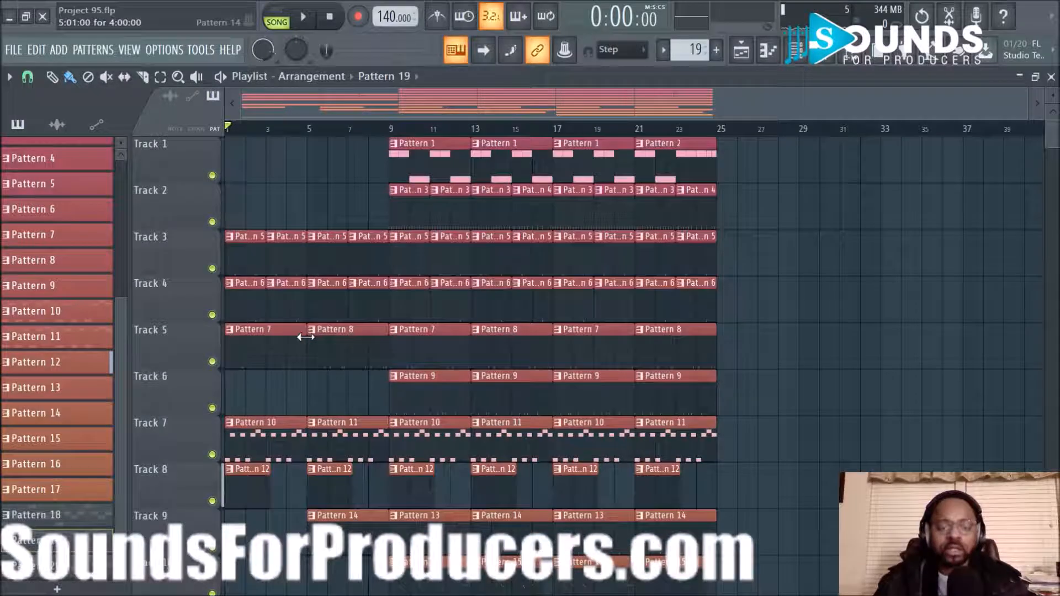
Step: Create Pattern 21 with its default name and place its clip on Track 13, stretched across bars 1 to 8
{"action": "left_click", "coordinate": [717, 50]}
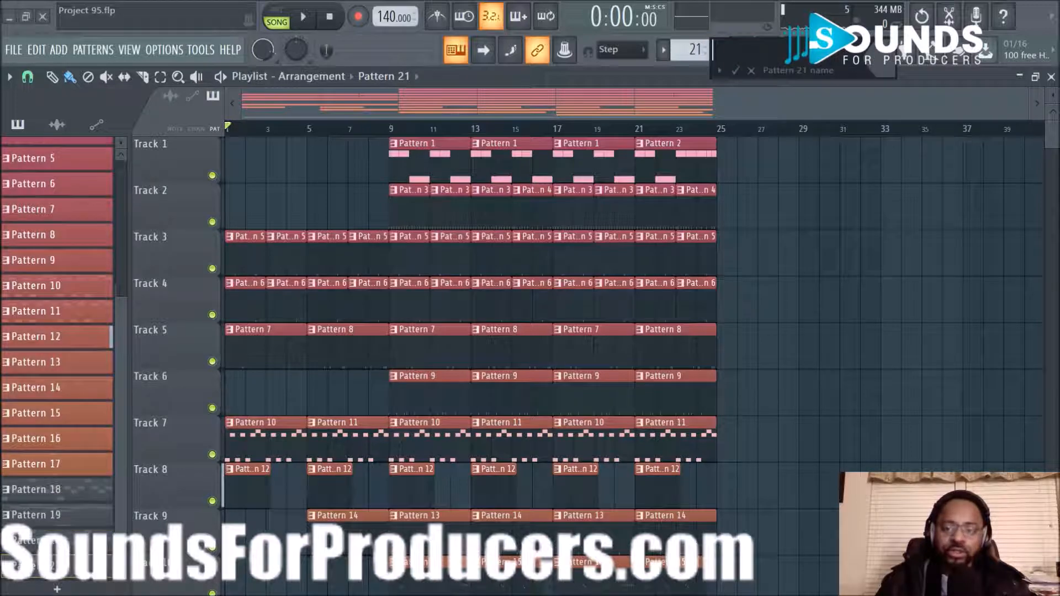
{"action": "left_click", "coordinate": [735, 70]}
{"action": "scroll", "coordinate": [456, 230], "scroll_direction": "down", "scroll_amount": 5}
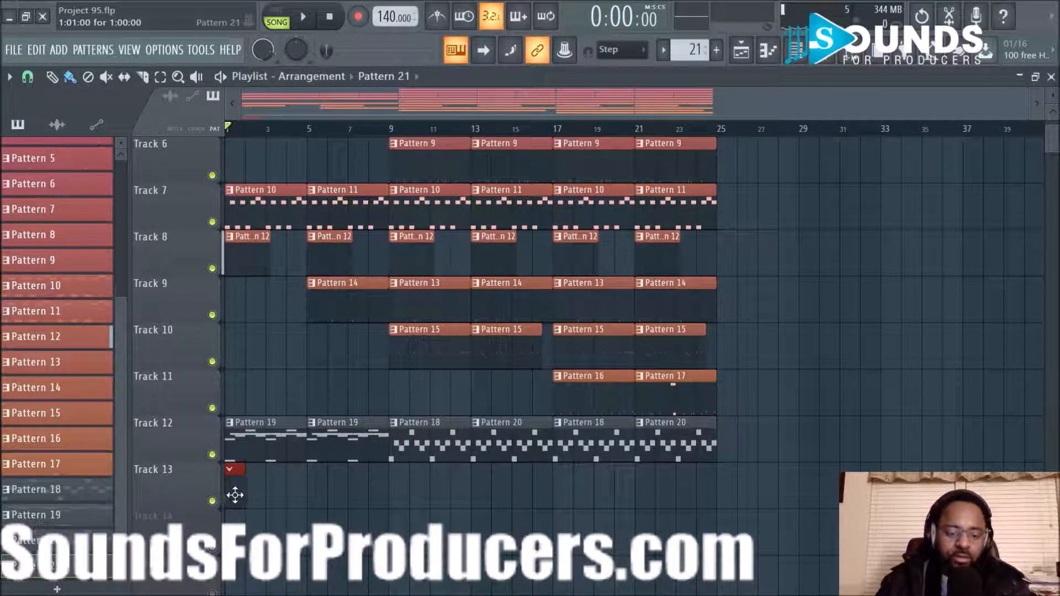
{"action": "left_click_drag", "start_coordinate": [242, 493], "coordinate": [377, 495]}
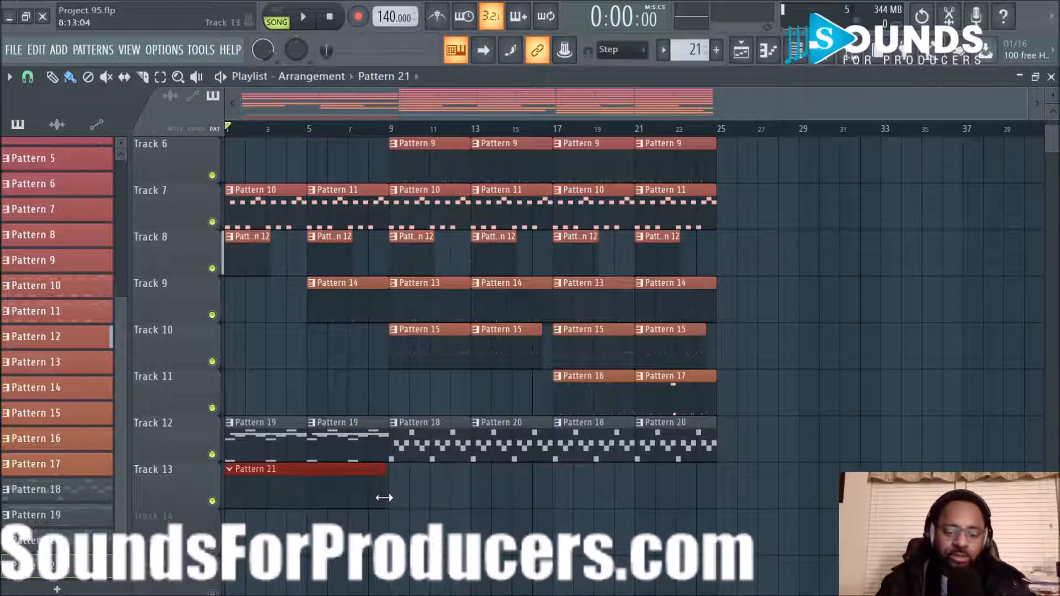
Step: Add an Omnisphere instrument channel to the channel rack and move its window up for full access
{"action": "left_click", "coordinate": [795, 50]}
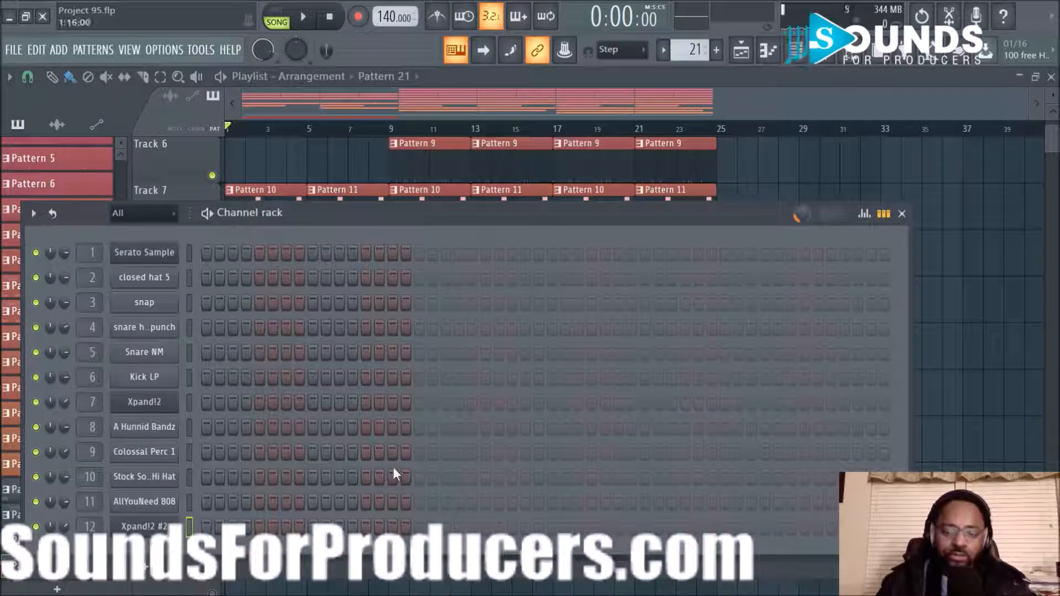
{"action": "left_click", "coordinate": [146, 566]}
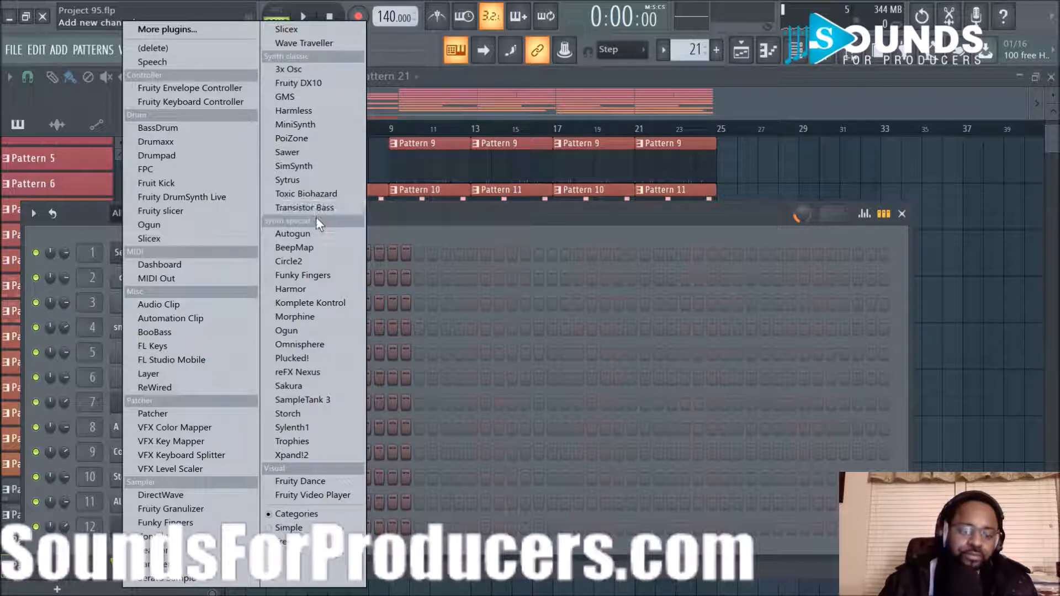
{"action": "left_click", "coordinate": [310, 343]}
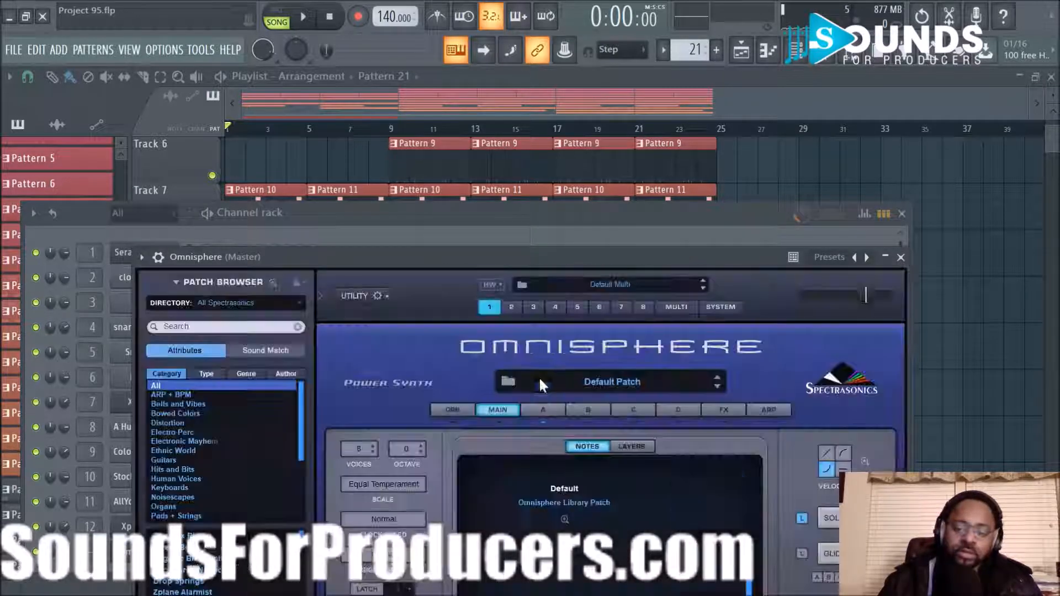
{"action": "left_click_drag", "start_coordinate": [488, 258], "coordinate": [535, 132]}
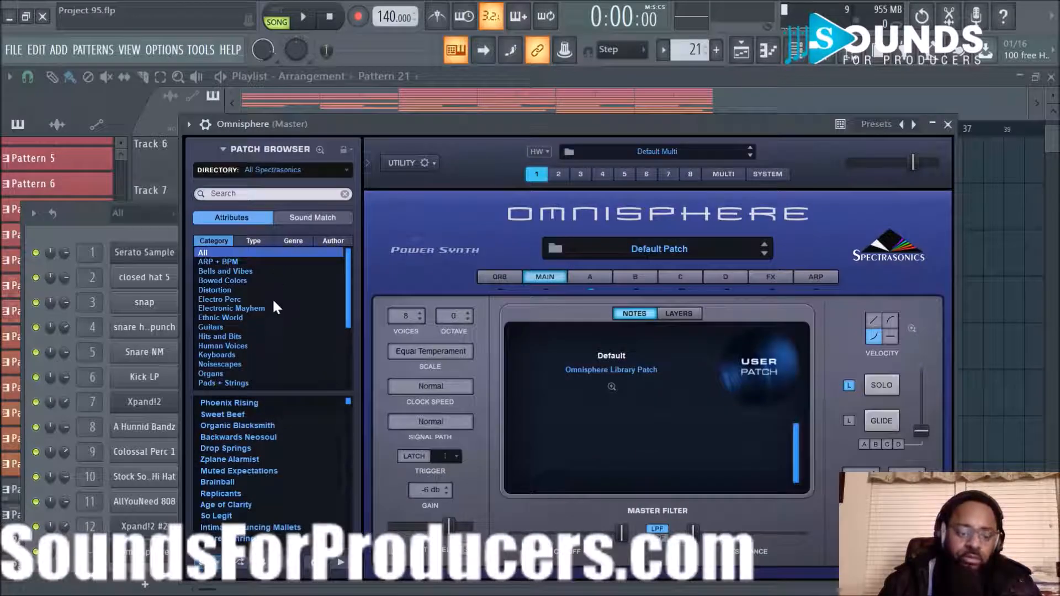
Step: Filter Omnisphere's patches to Textures Playable, shuffle the list, load the Dawn Attack patch, and close the instrument window
{"action": "scroll", "coordinate": [262, 301], "scroll_direction": "down", "scroll_amount": 1}
{"action": "scroll", "coordinate": [261, 300], "scroll_direction": "down", "scroll_amount": 4}
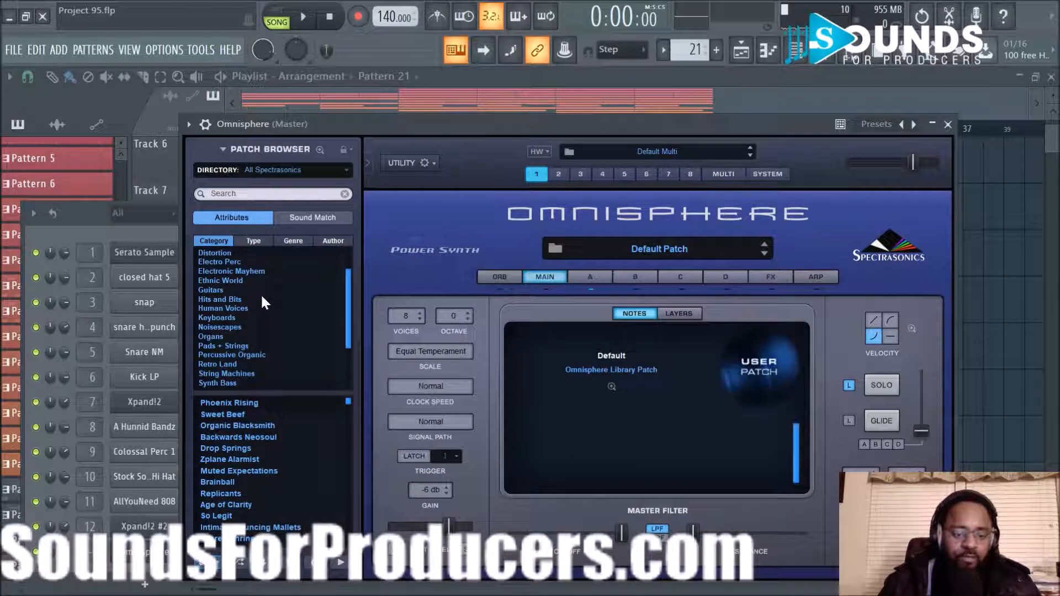
{"action": "scroll", "coordinate": [261, 300], "scroll_direction": "down", "scroll_amount": 1}
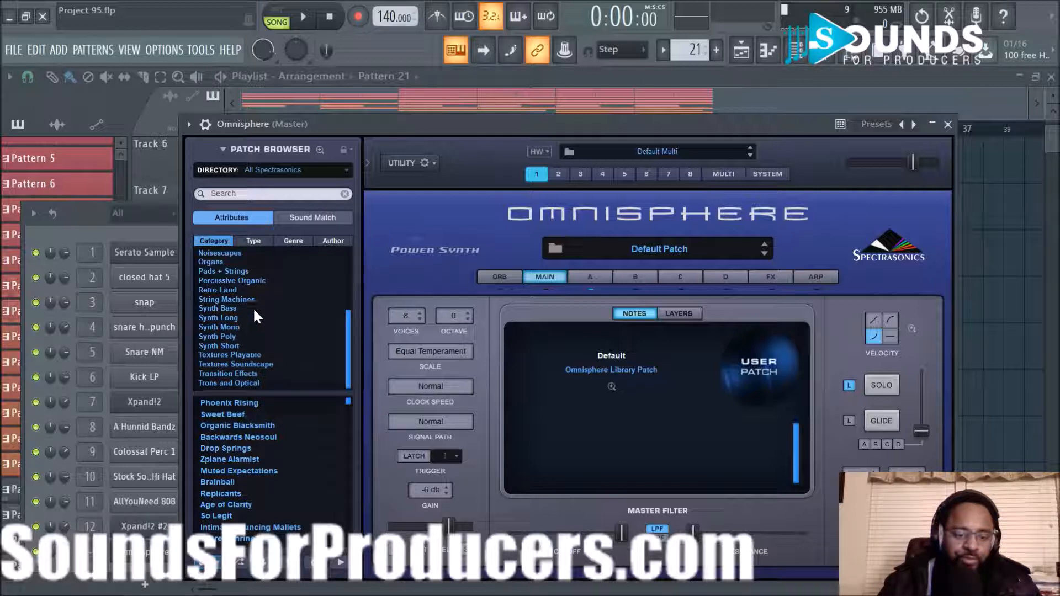
{"action": "left_click", "coordinate": [250, 354]}
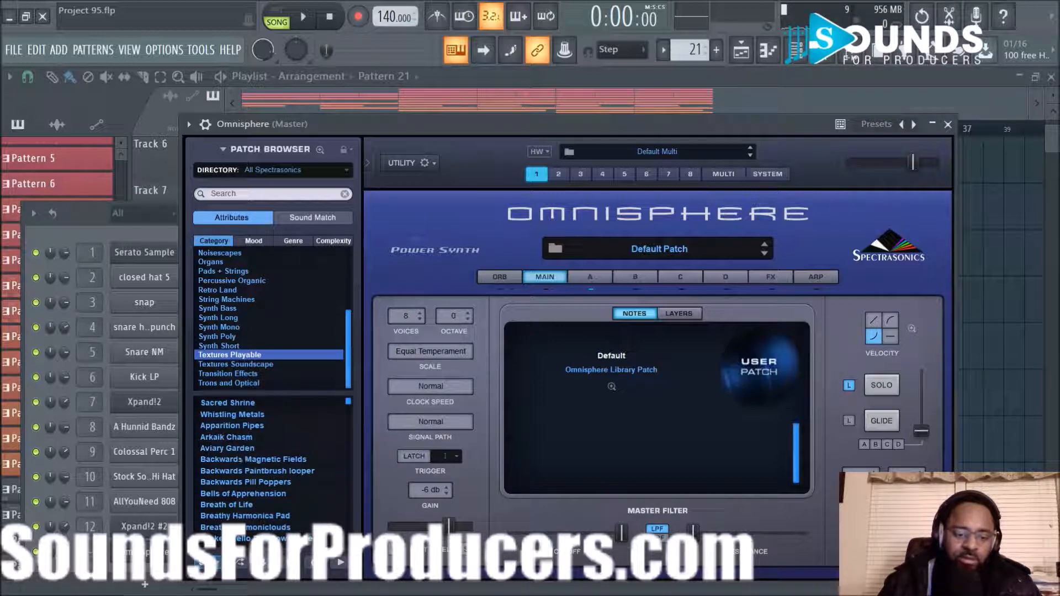
{"action": "left_click", "coordinate": [240, 564]}
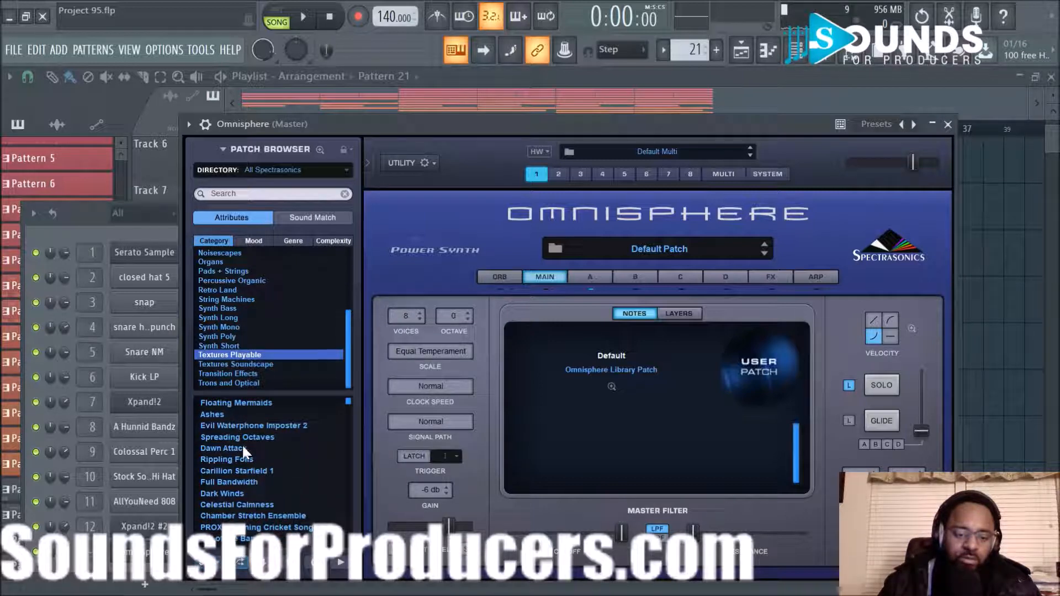
{"action": "left_click", "coordinate": [237, 448]}
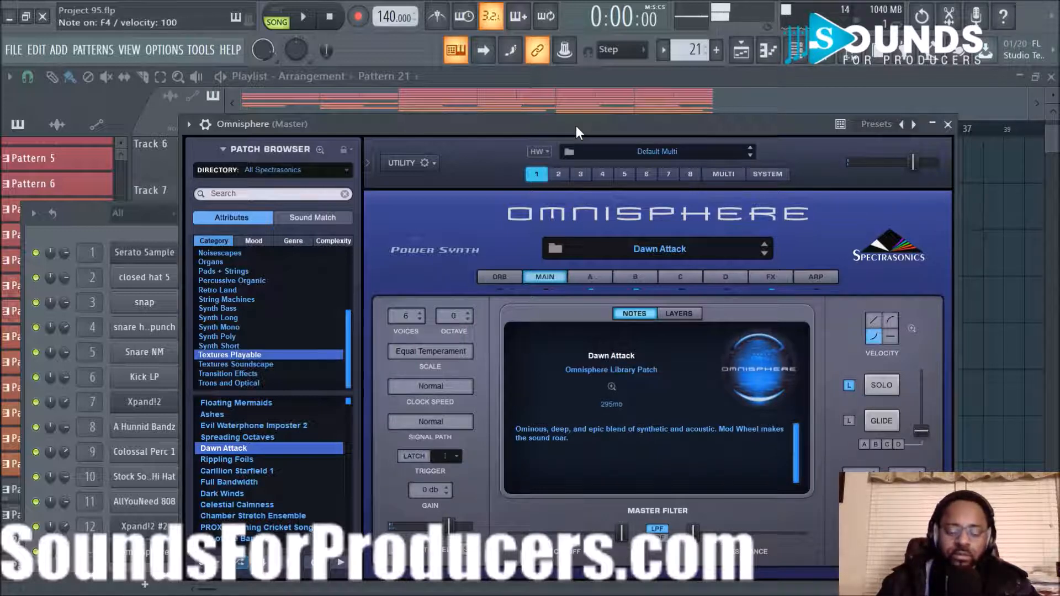
{"action": "left_click", "coordinate": [947, 125]}
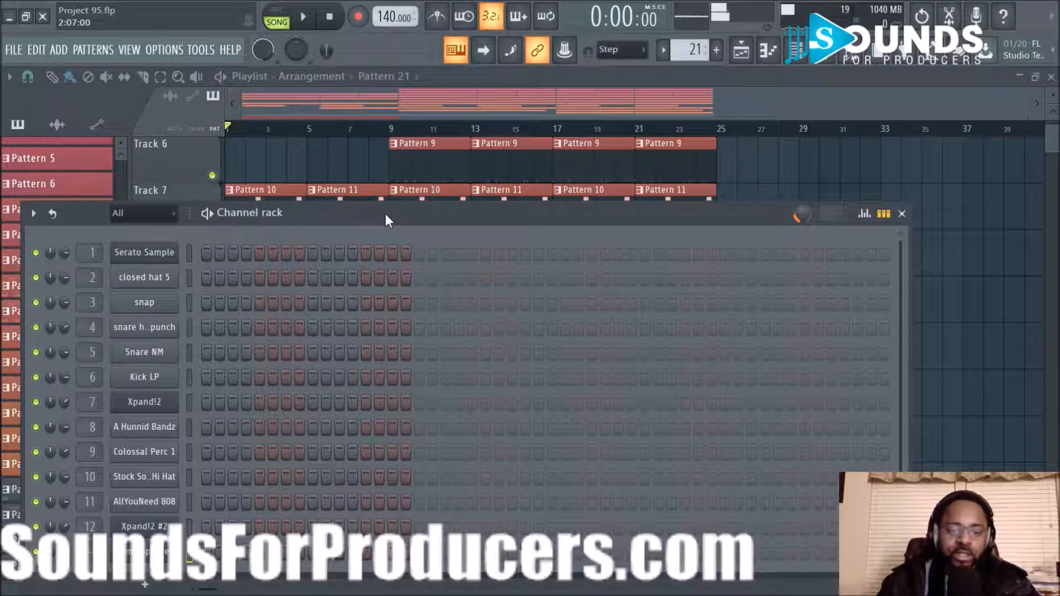
Step: Open the Omnisphere channel's piano roll and audition the A6 key against the playing arrangement
{"action": "right_click", "coordinate": [193, 500]}
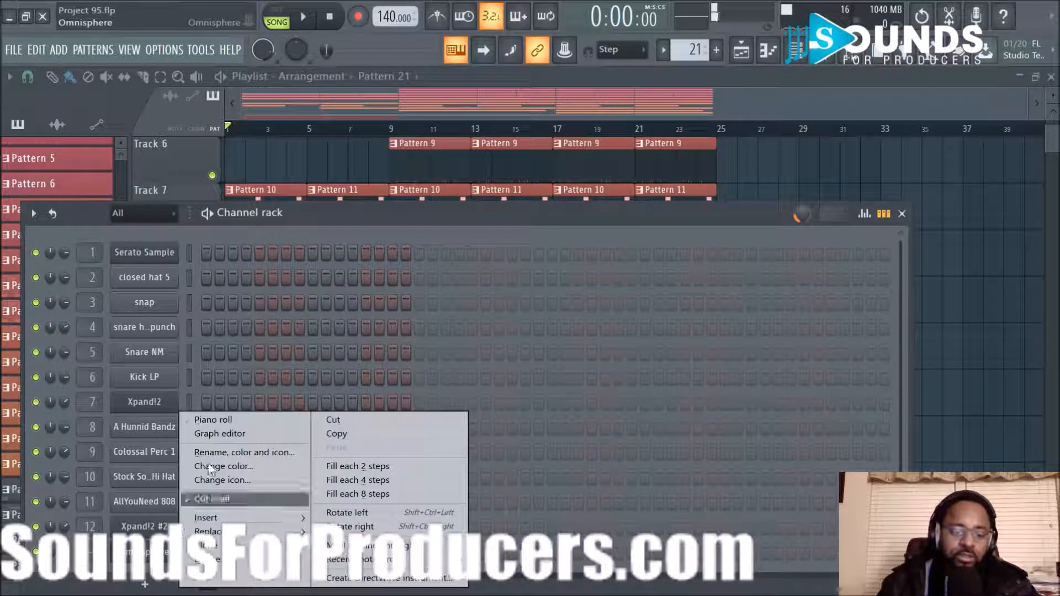
{"action": "left_click", "coordinate": [227, 420]}
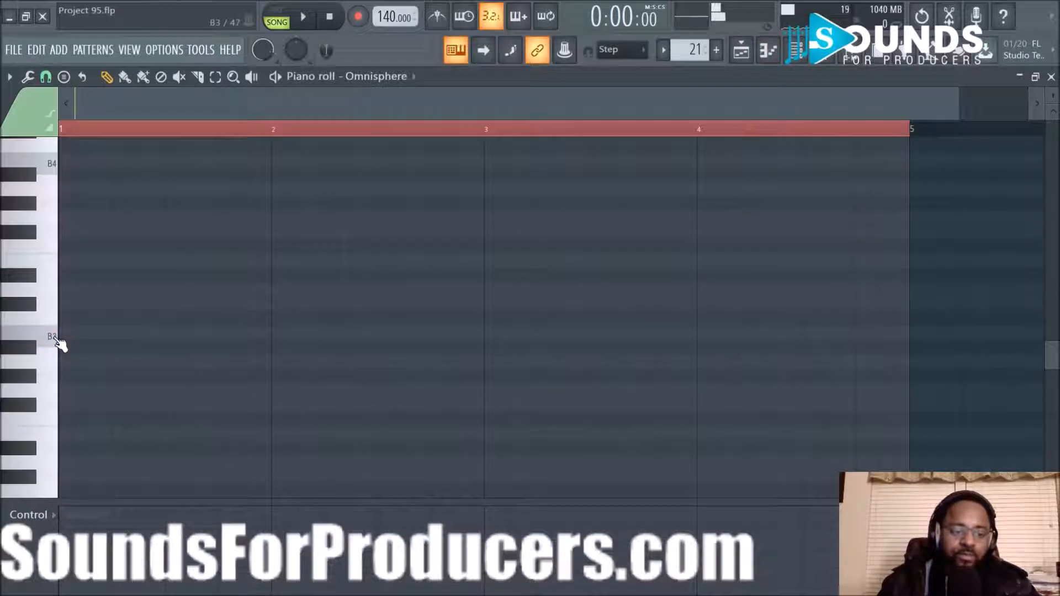
{"action": "scroll", "coordinate": [149, 296], "scroll_direction": "up", "scroll_amount": 6}
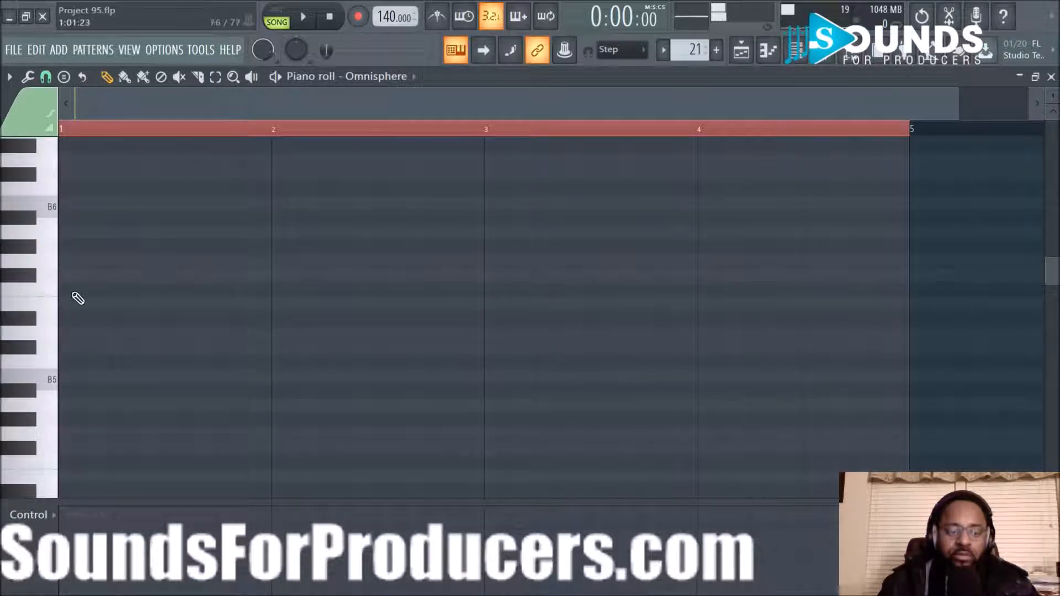
{"action": "left_click", "coordinate": [33, 238]}
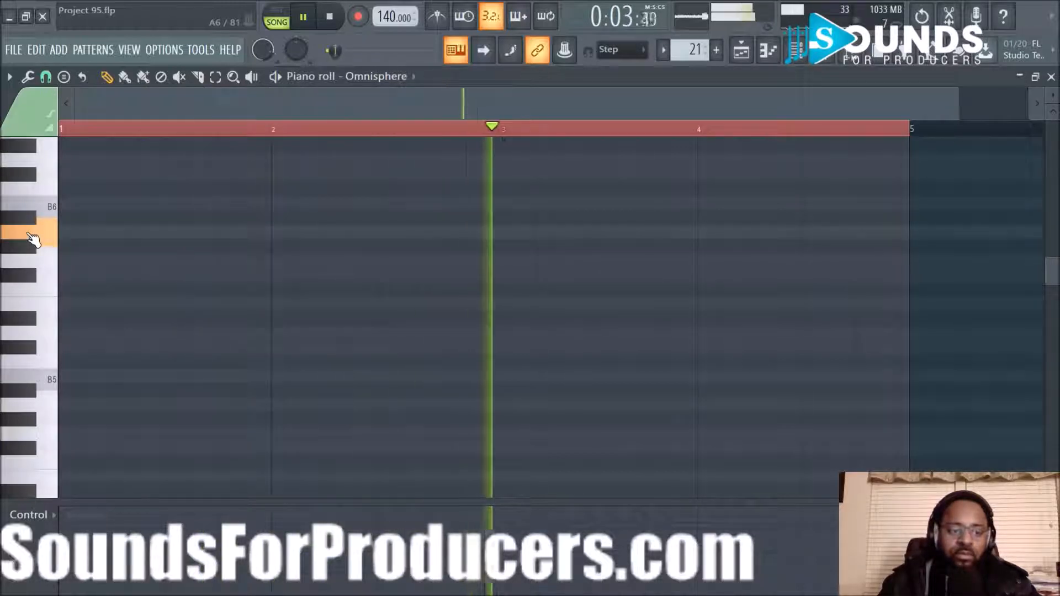
{"action": "key", "text": "space"}
{"action": "scroll", "coordinate": [49, 221], "scroll_direction": "up", "scroll_amount": 3}
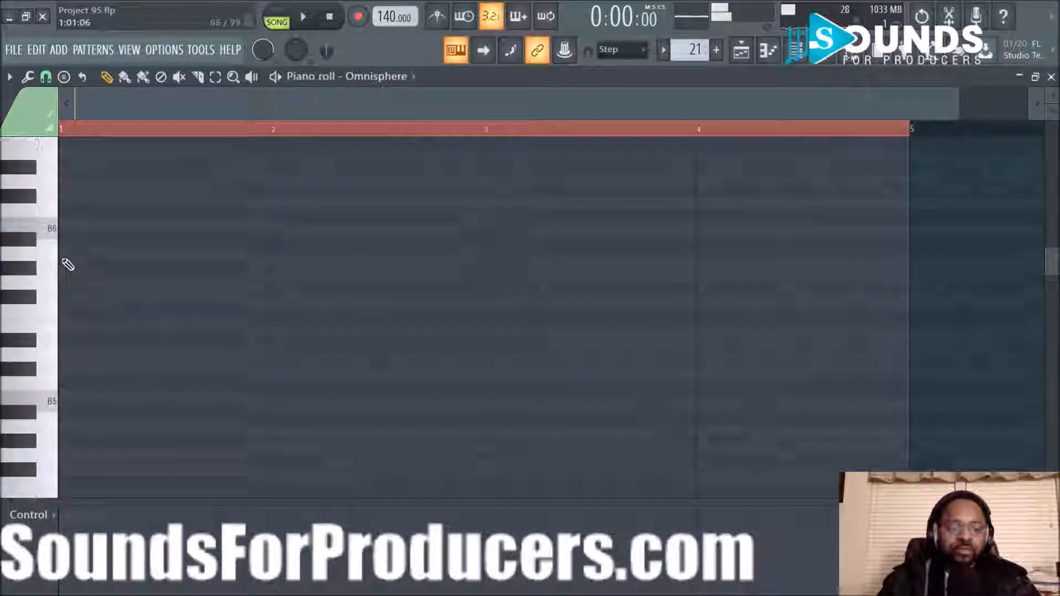
Step: Add 0:08:00-long notes: B6 at the start of bar 1, A6 at 2:09:00 and F#6 at the start of bar 3, and play them
{"action": "key", "text": "space"}
{"action": "key", "text": "space"}
{"action": "left_click", "coordinate": [65, 376]}
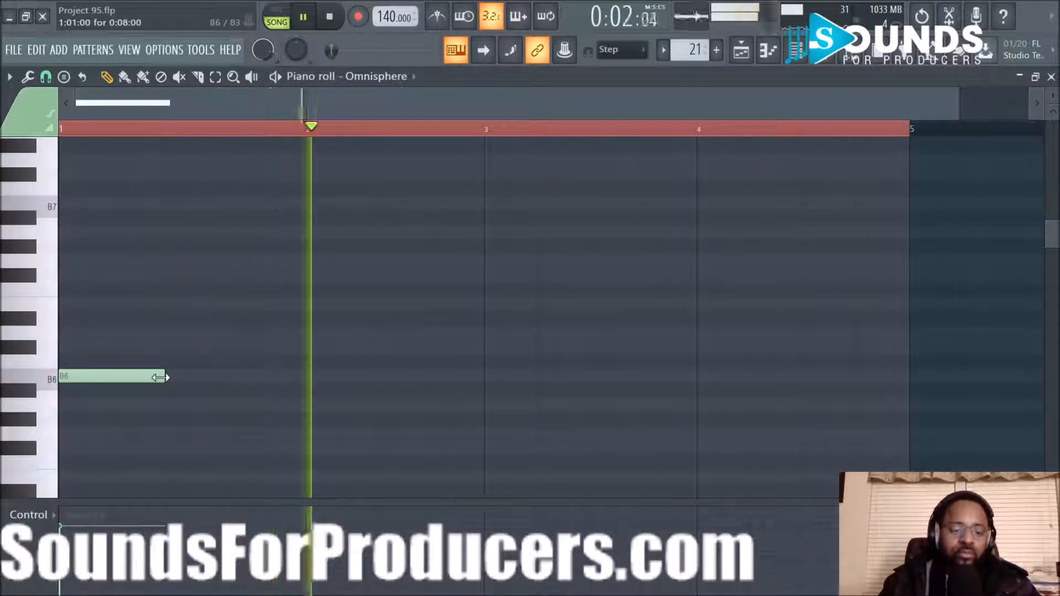
{"action": "left_click_drag", "start_coordinate": [380, 377], "coordinate": [388, 410]}
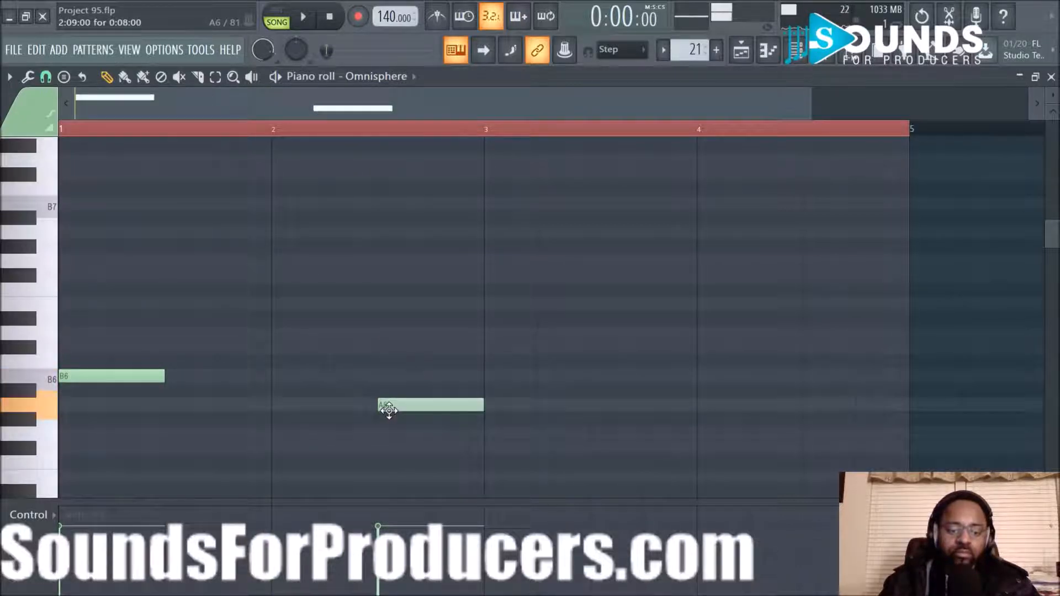
{"action": "left_click", "coordinate": [486, 445]}
{"action": "key", "text": "space"}
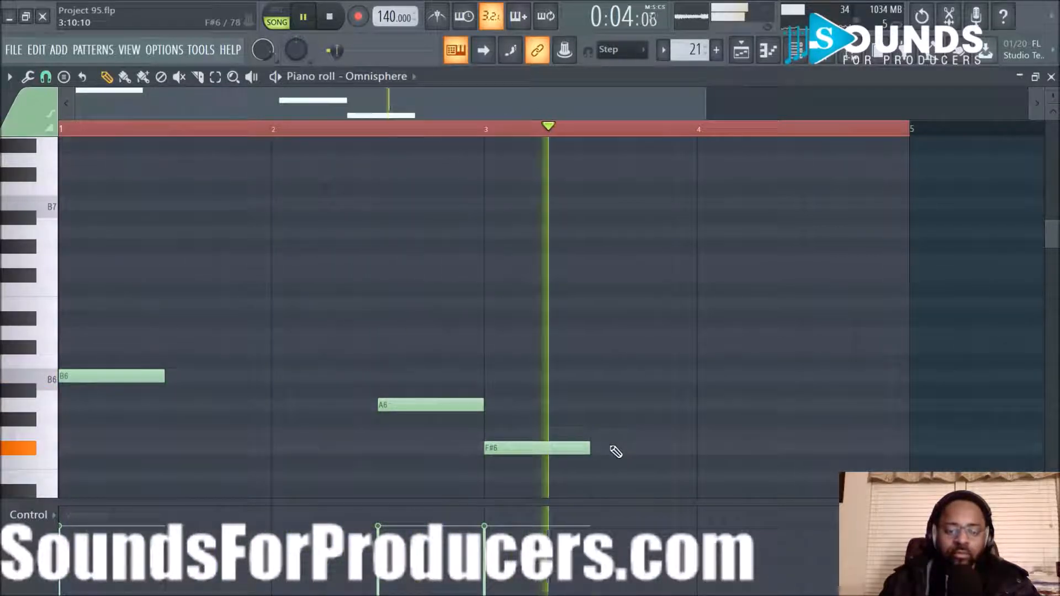
Step: Try shifting the F#6 note to 3:05:00 and move it back to the start of bar 3
{"action": "left_click_drag", "start_coordinate": [538, 453], "coordinate": [589, 452]}
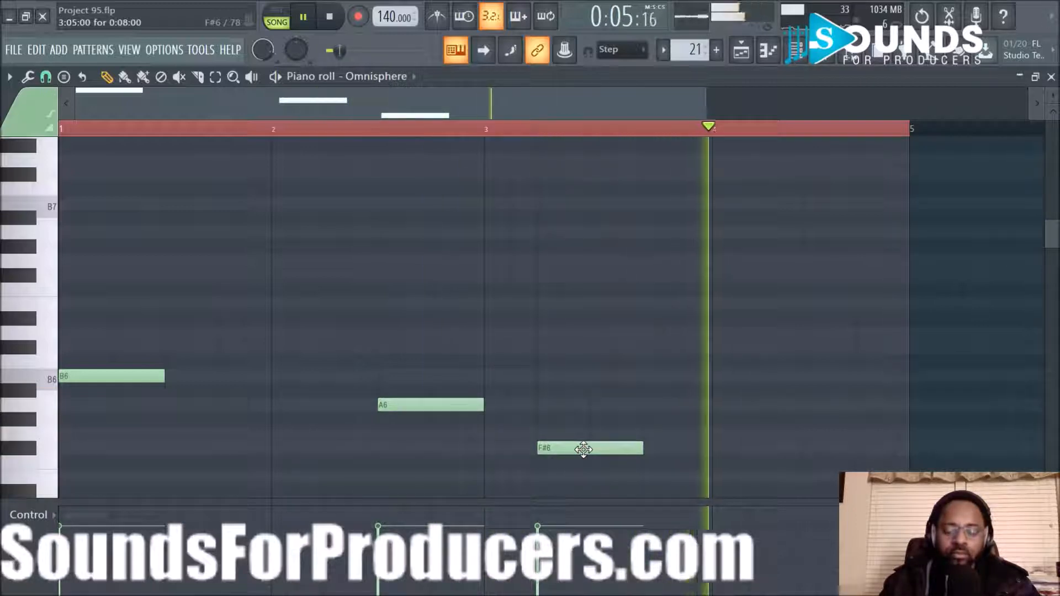
{"action": "key", "text": "space"}
{"action": "left_click_drag", "start_coordinate": [584, 449], "coordinate": [541, 449]}
Step: Play the phrase from the start and move the A6 note half a beat earlier in bar 2
{"action": "key", "text": "space"}
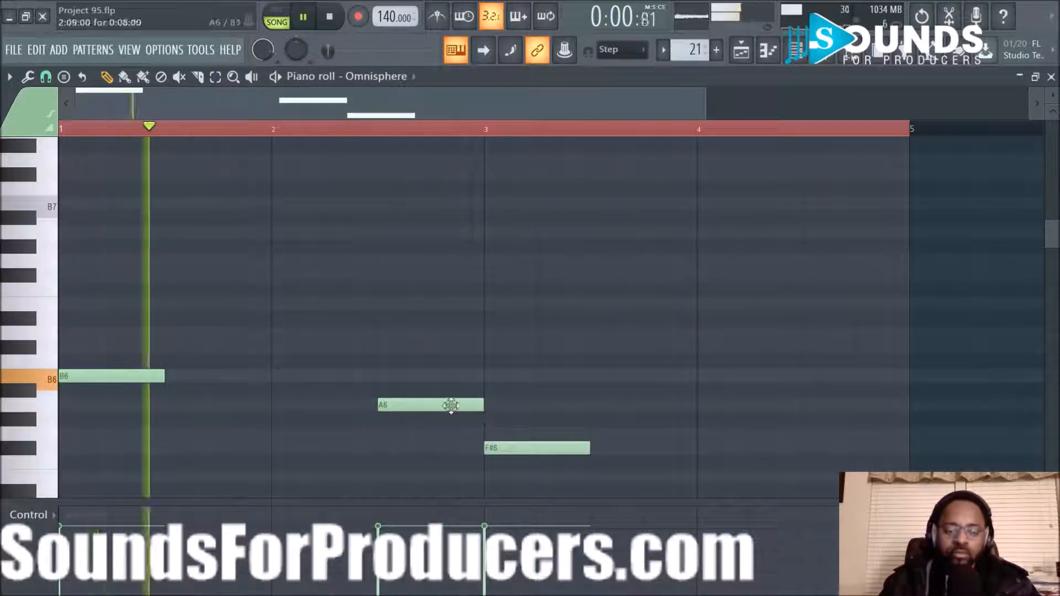
{"action": "left_click_drag", "start_coordinate": [449, 405], "coordinate": [422, 404]}
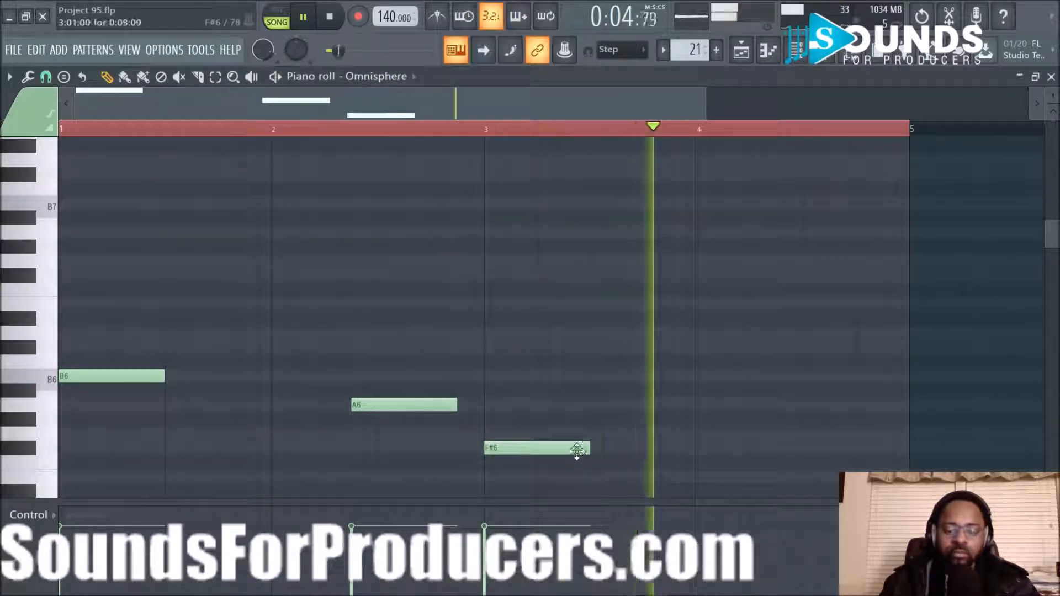
Step: Replay the phrase, move the F#6 note one step earlier to just before bar 3, and listen again
{"action": "key", "text": "space"}
{"action": "key", "text": "space"}
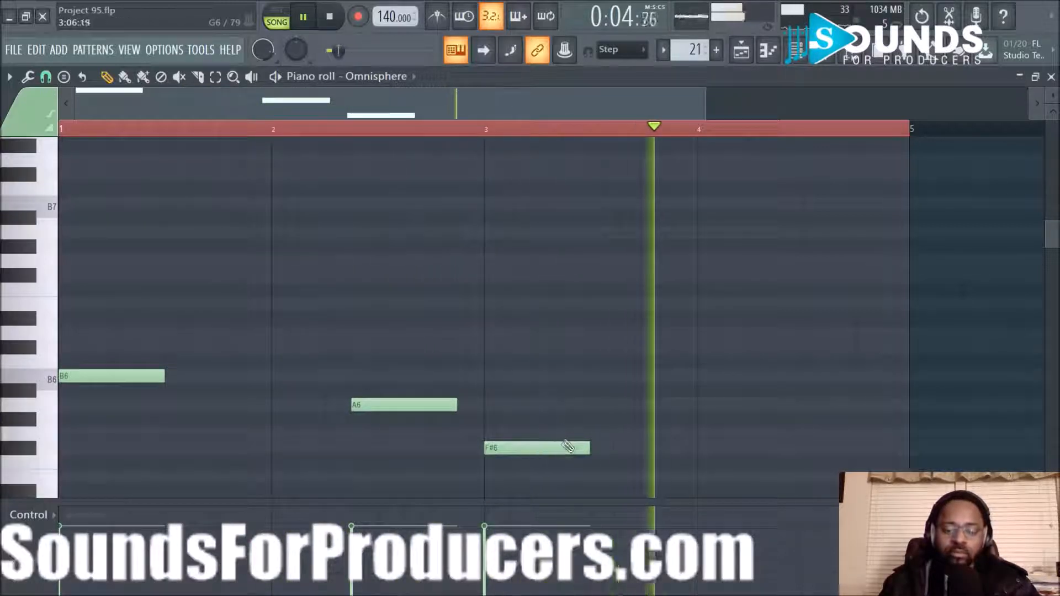
{"action": "left_click_drag", "start_coordinate": [547, 447], "coordinate": [539, 445]}
{"action": "key", "text": "space"}
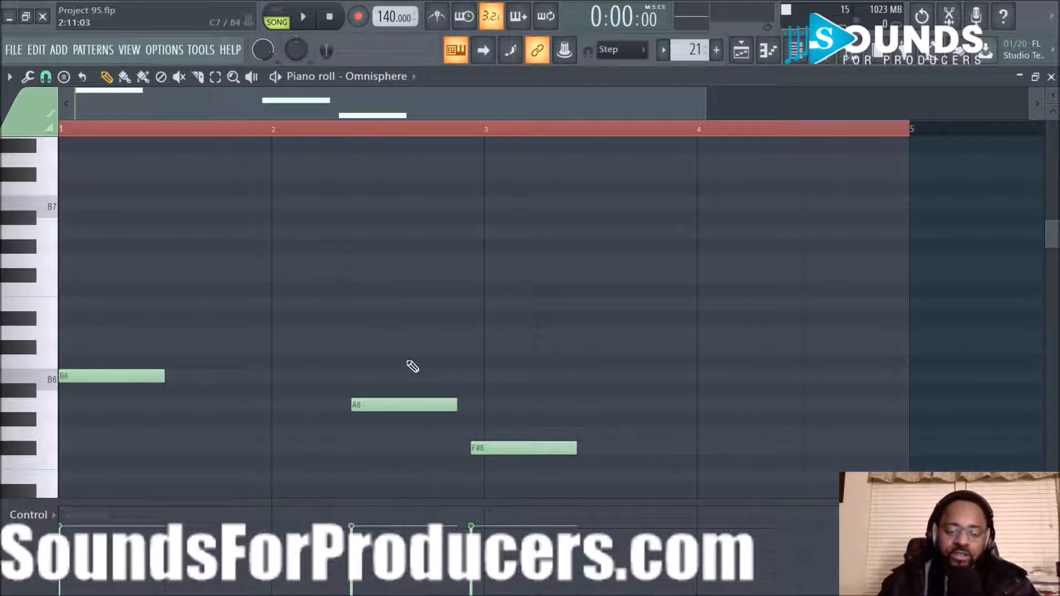
{"action": "key", "text": "space"}
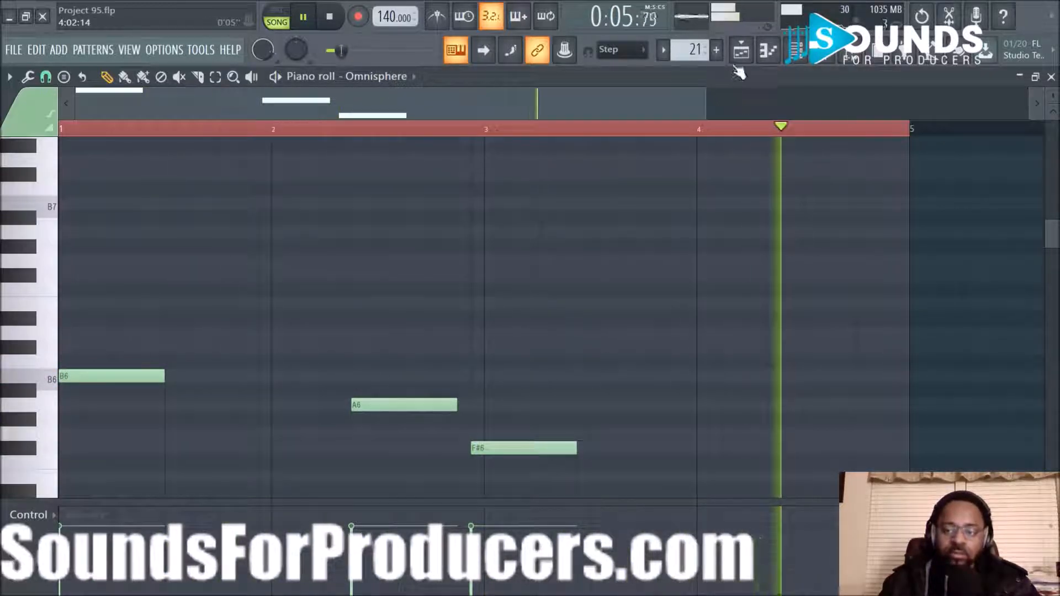
{"action": "key", "text": "space"}
Step: Add a B5 note at the start of bar 4, drop it an octave to B4, and play the phrase
{"action": "scroll", "coordinate": [759, 329], "scroll_direction": "down", "scroll_amount": 4}
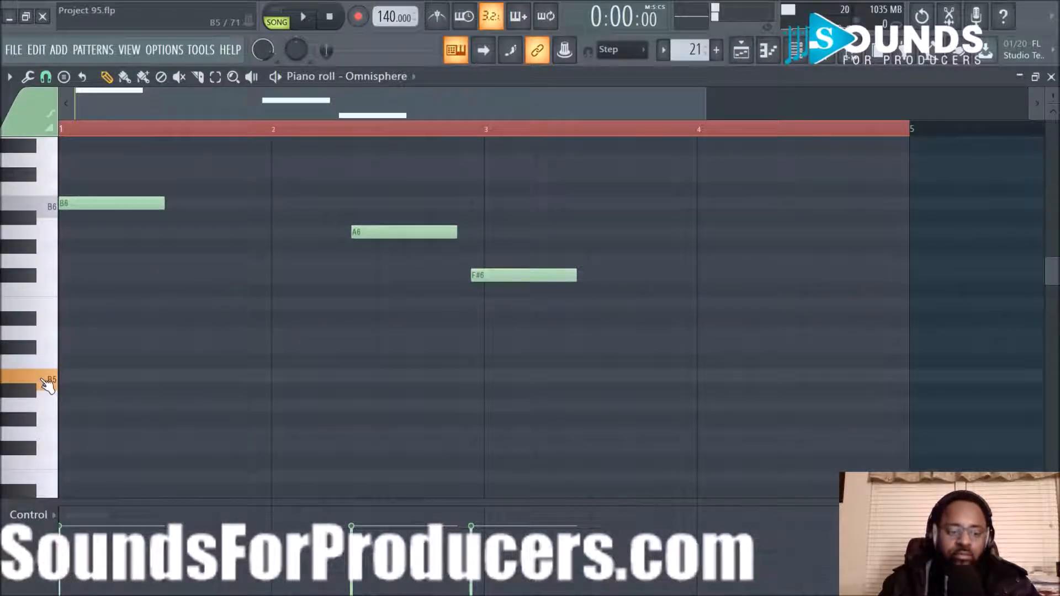
{"action": "key", "text": "space"}
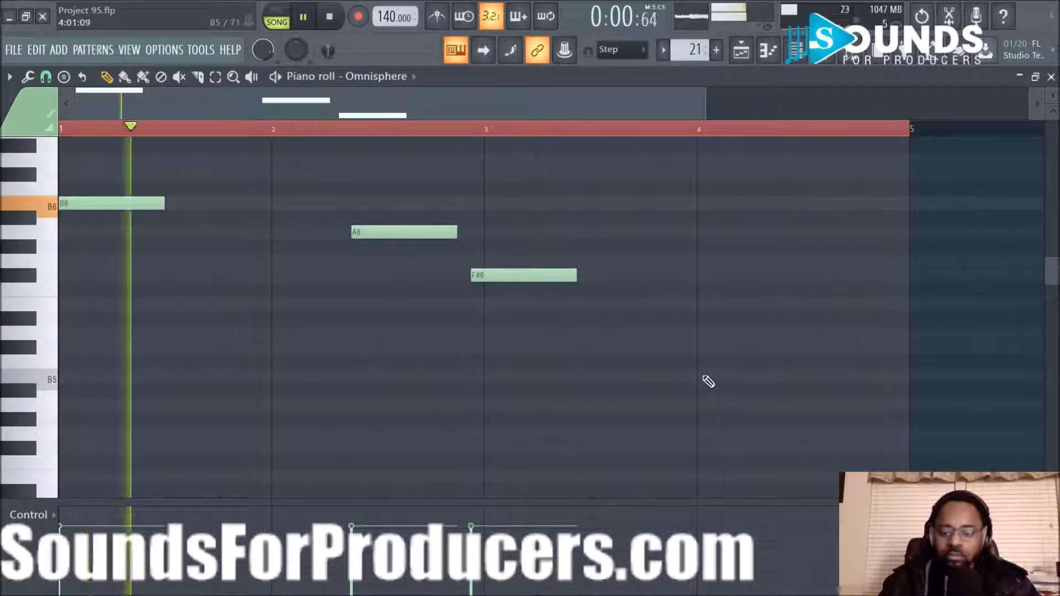
{"action": "left_click", "coordinate": [699, 376]}
{"action": "scroll", "coordinate": [812, 426], "scroll_direction": "down", "scroll_amount": 2}
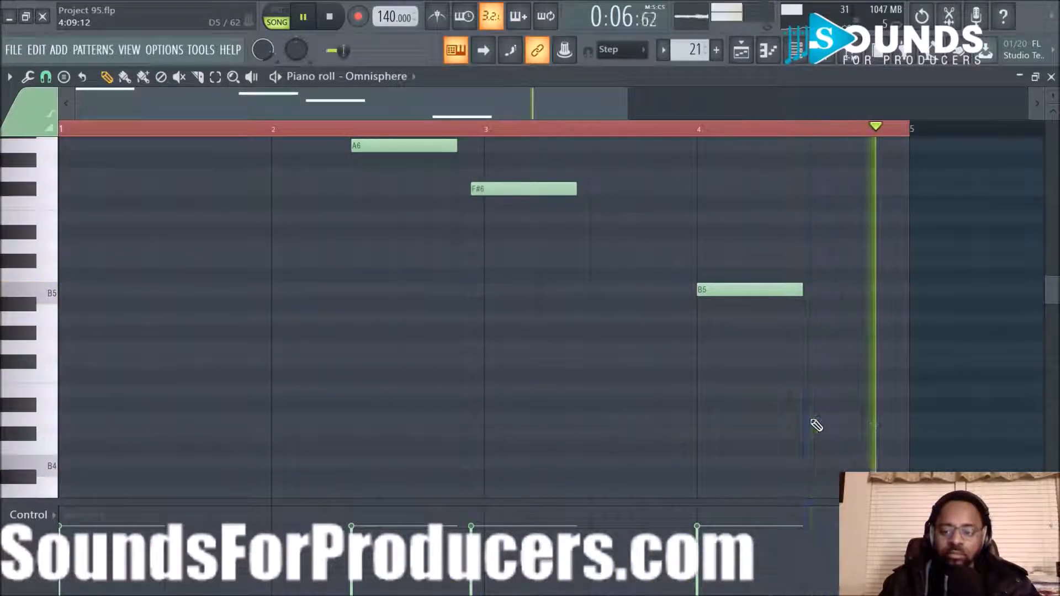
{"action": "key", "text": "space"}
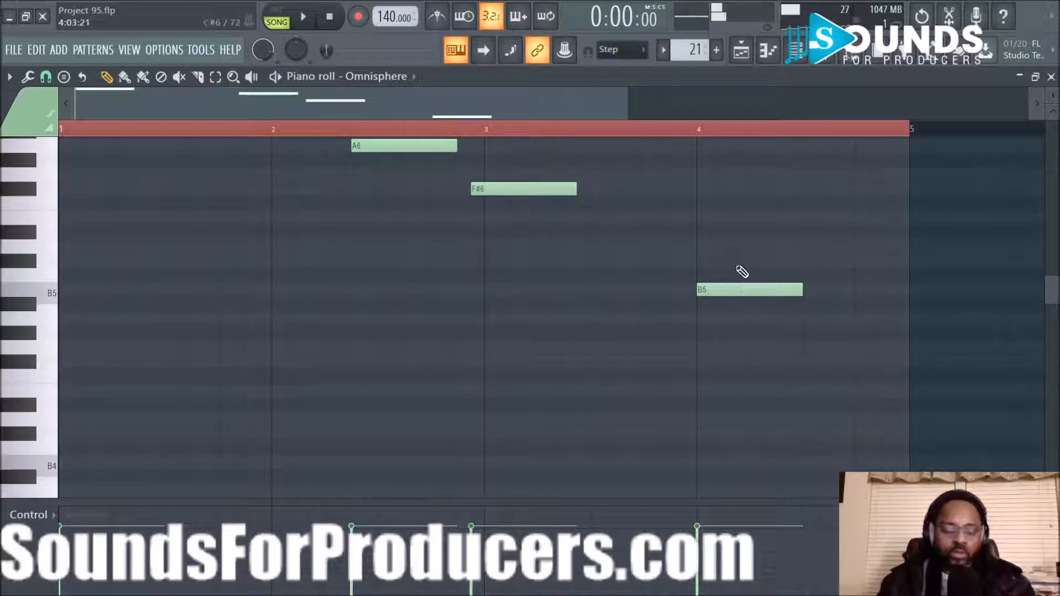
{"action": "key", "text": "ctrl+Down"}
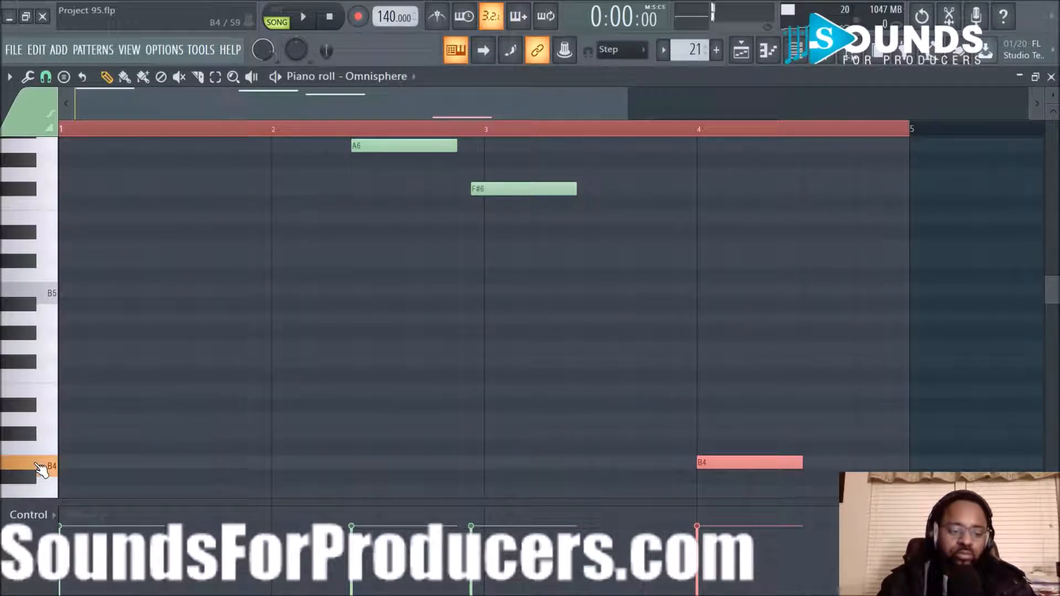
{"action": "key", "text": "space"}
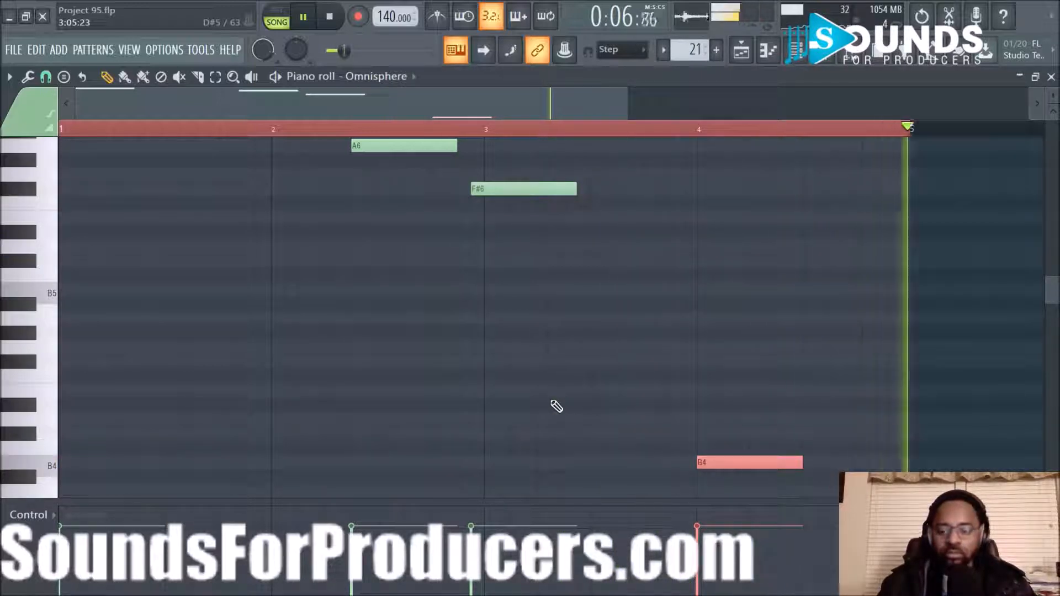
Step: Fill the eight-bar intro on Track 13 with two four-bar Pattern 21 clips and play the arrangement
{"action": "left_click", "coordinate": [741, 60]}
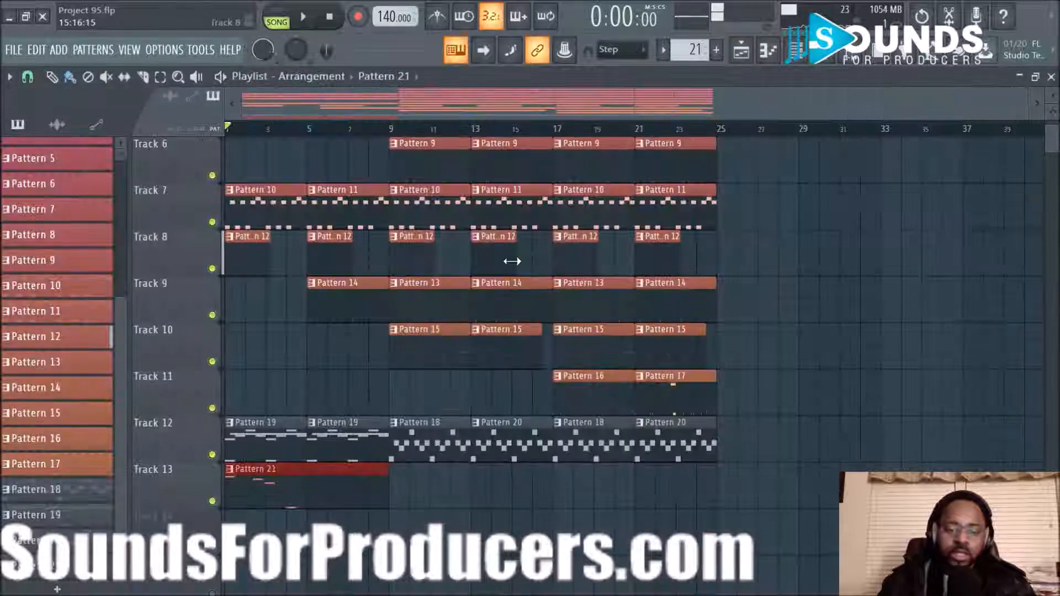
{"action": "left_click", "coordinate": [28, 82]}
{"action": "left_click", "coordinate": [333, 519]}
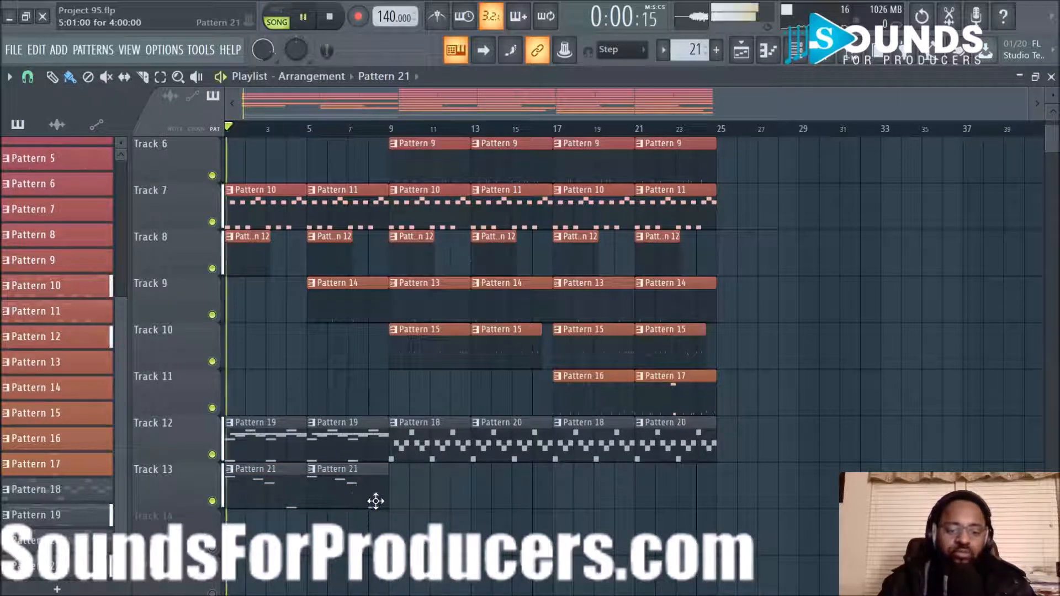
{"action": "scroll", "coordinate": [424, 494], "scroll_direction": "up", "scroll_amount": 4}
{"action": "scroll", "coordinate": [421, 487], "scroll_direction": "up", "scroll_amount": 5}
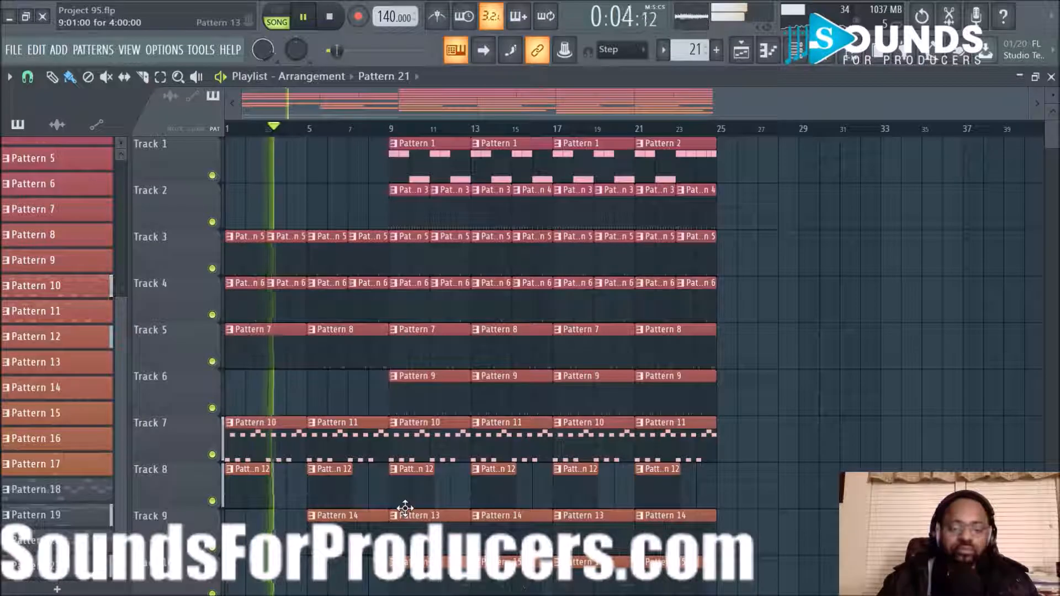
{"action": "scroll", "coordinate": [405, 508], "scroll_direction": "down", "scroll_amount": 3}
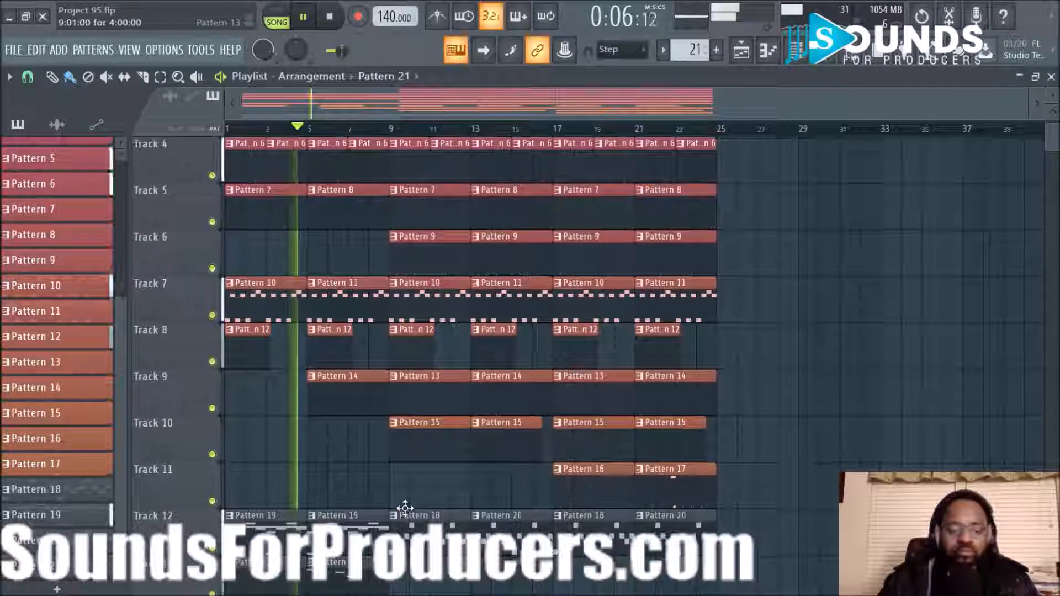
{"action": "scroll", "coordinate": [394, 505], "scroll_direction": "down", "scroll_amount": 2}
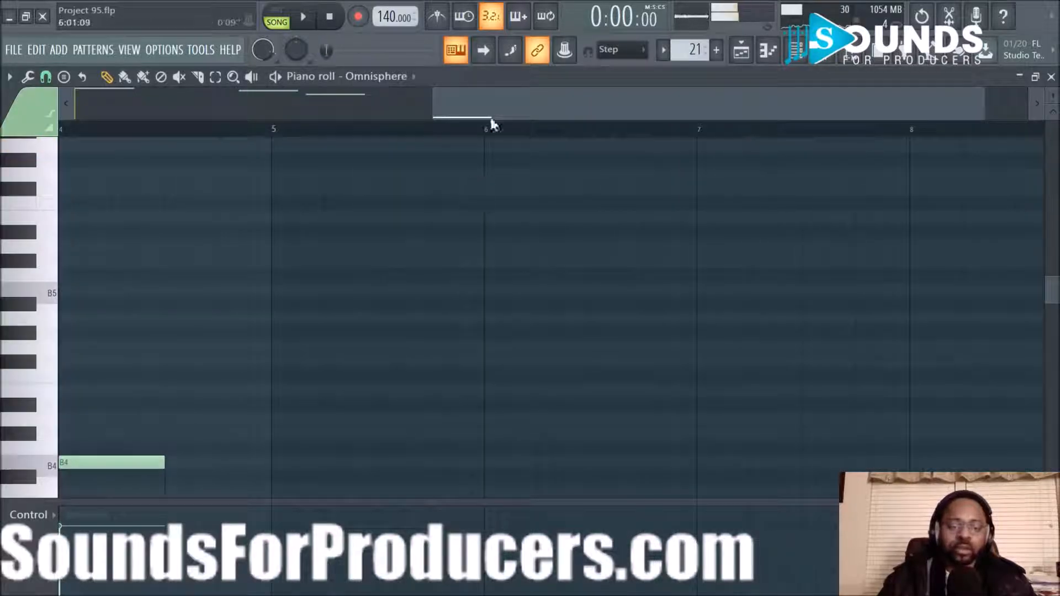
Step: Raise the bar 4 note of Pattern 21 one octave to B5 and play the playlist
{"action": "left_click_drag", "start_coordinate": [491, 120], "coordinate": [188, 175]}
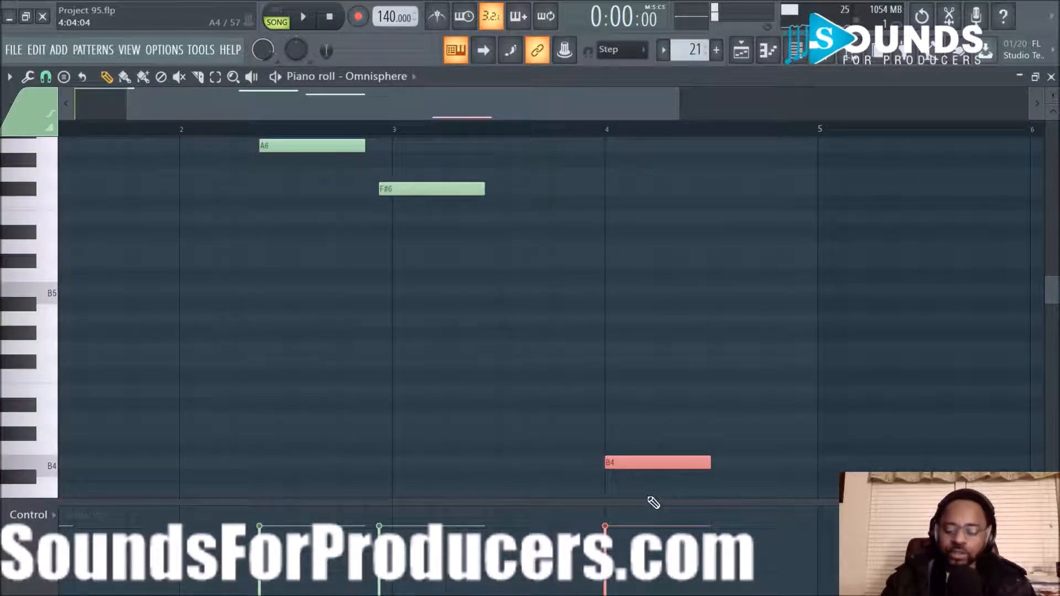
{"action": "left_click", "coordinate": [747, 64]}
{"action": "key", "text": "space"}
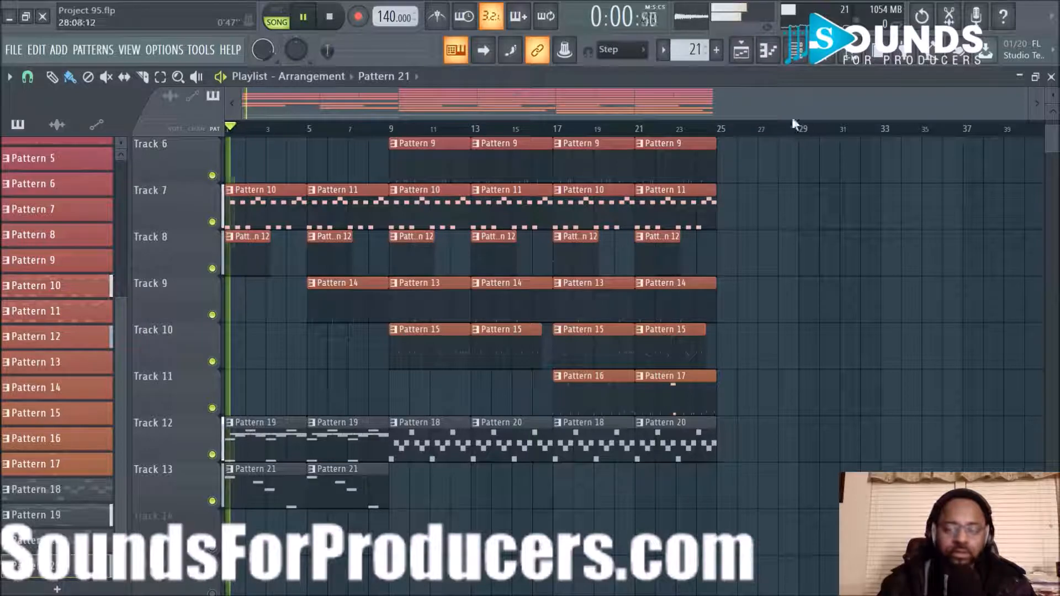
Step: Rename mixer Insert 13, the Omnisphere channel's track, to Pad
{"action": "left_click", "coordinate": [795, 50]}
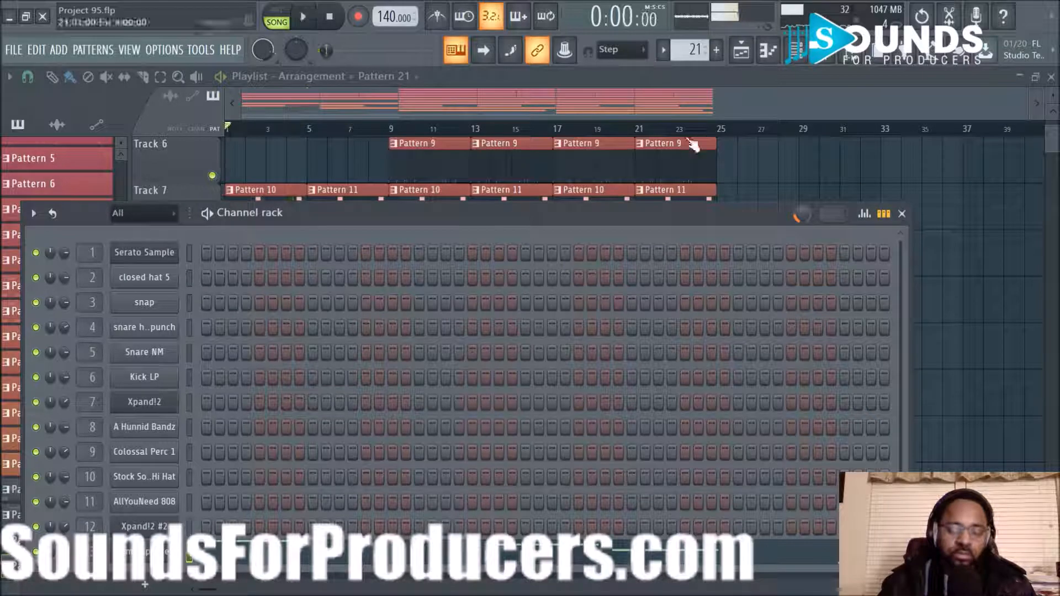
{"action": "left_click", "coordinate": [822, 50]}
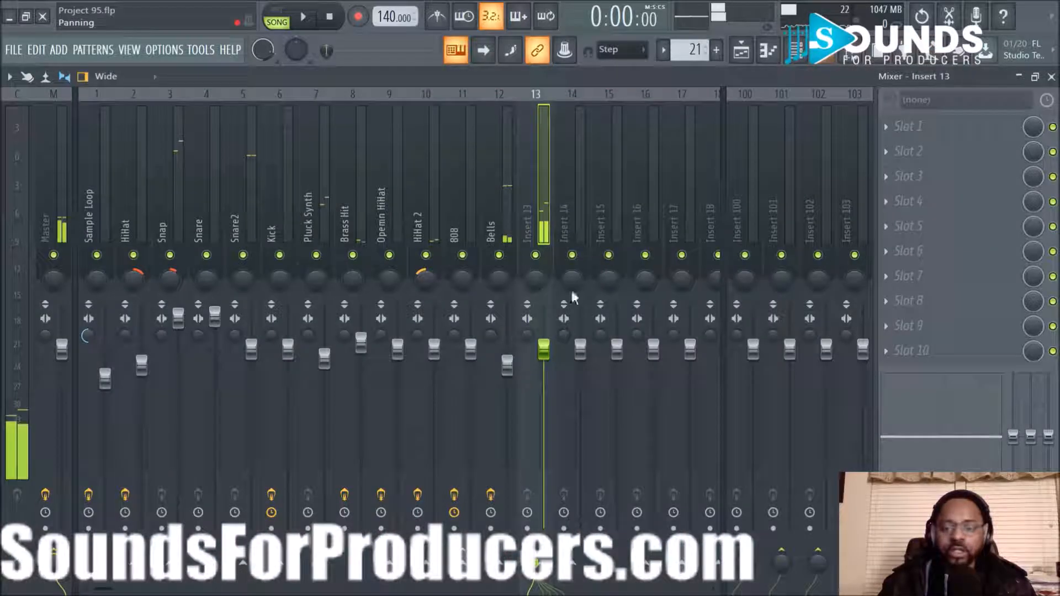
{"action": "right_click", "coordinate": [524, 227]}
{"action": "left_click", "coordinate": [614, 107]}
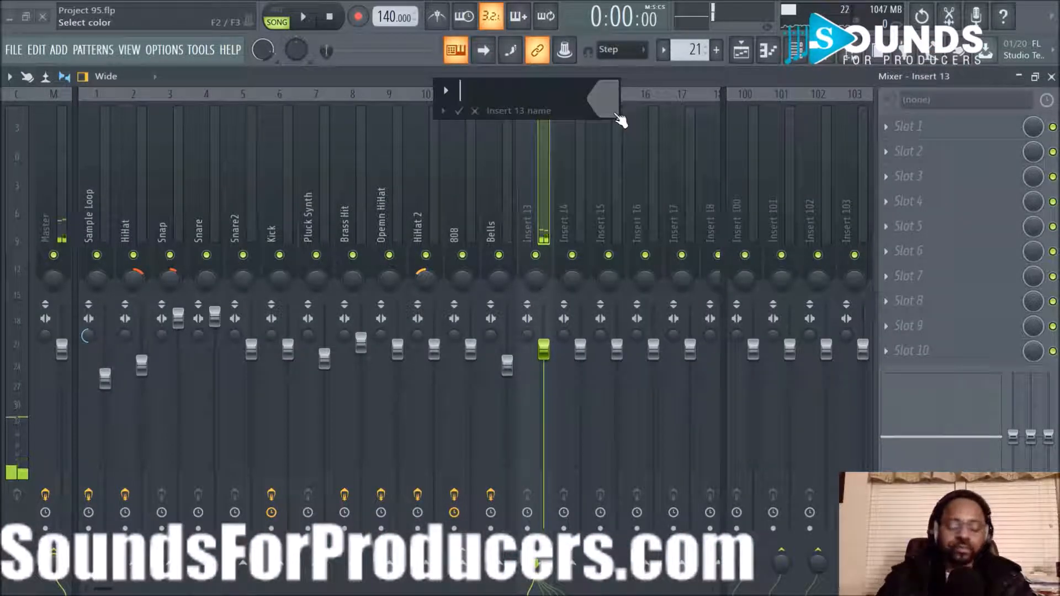
{"action": "key", "text": "Escape"}
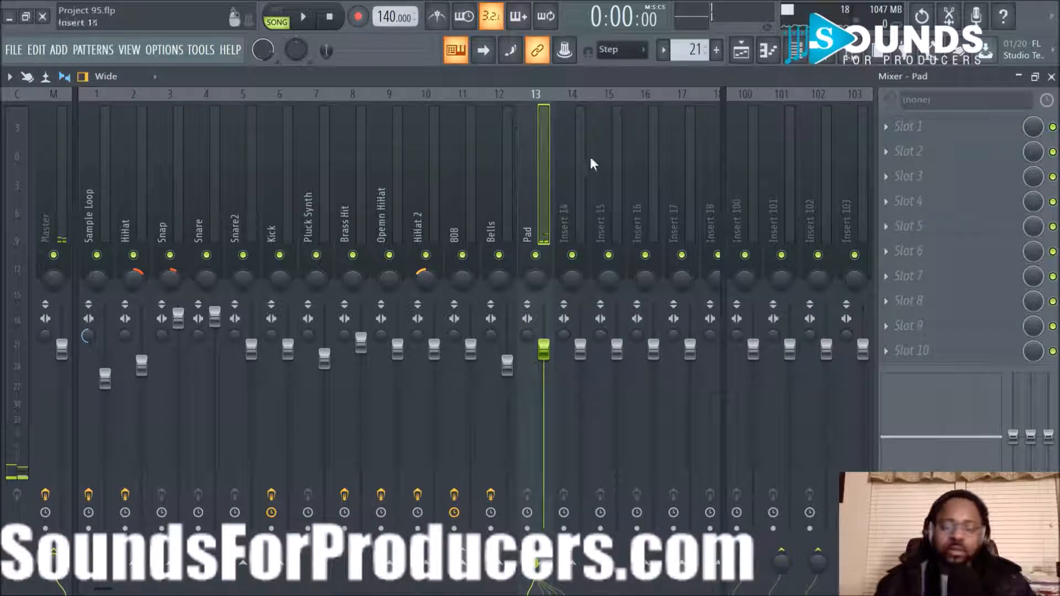
Step: Add Fruity Parametric EQ 2 to the Pad track, cut the lows with band 1, and boost band 5 around 988 Hz
{"action": "left_click", "coordinate": [889, 128]}
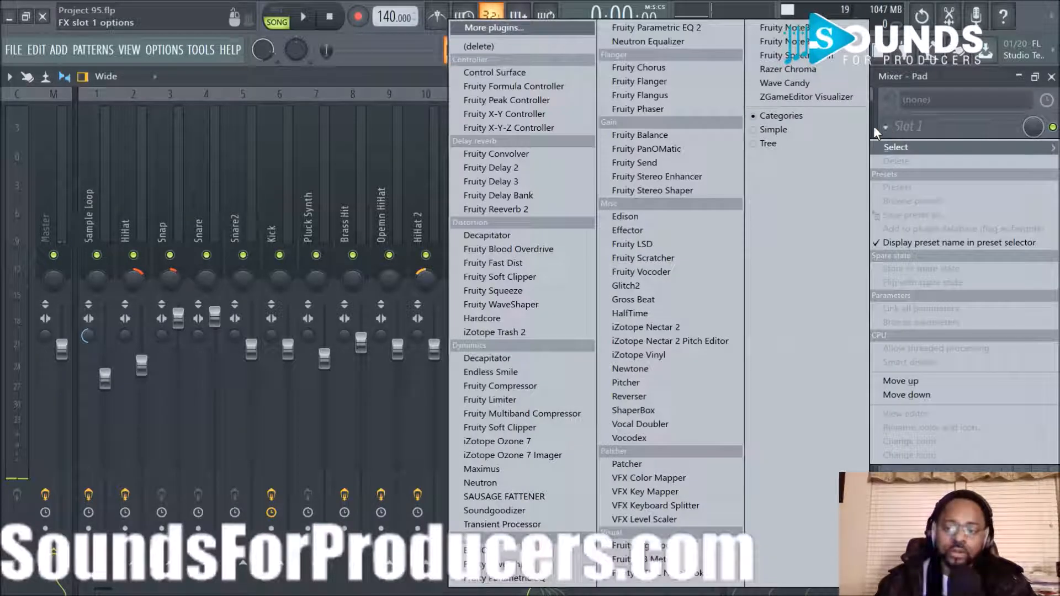
{"action": "left_click", "coordinate": [725, 25]}
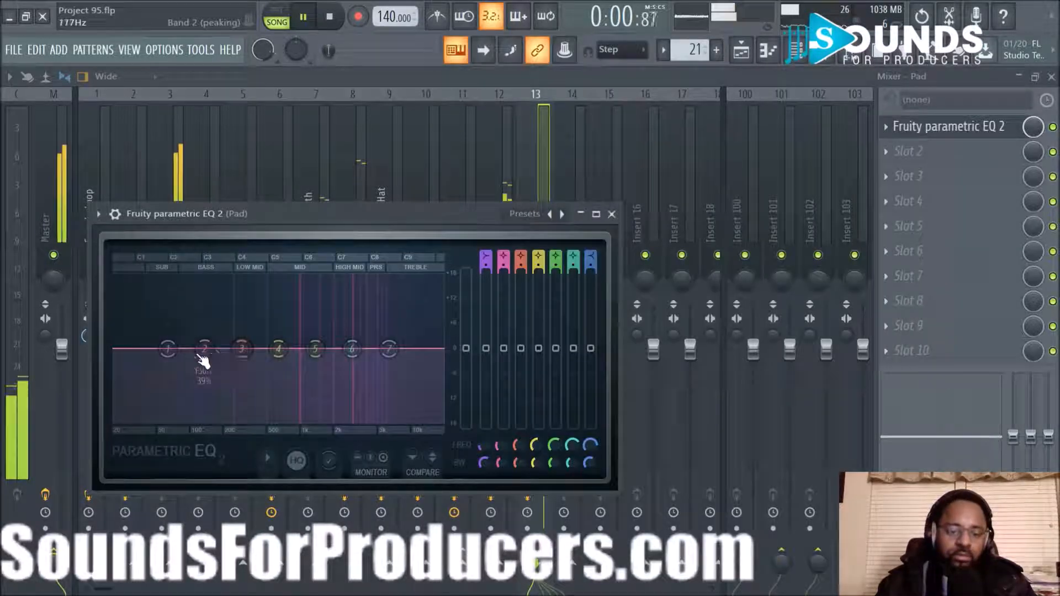
{"action": "left_click_drag", "start_coordinate": [174, 367], "coordinate": [229, 419]}
{"action": "left_click_drag", "start_coordinate": [314, 348], "coordinate": [300, 337]}
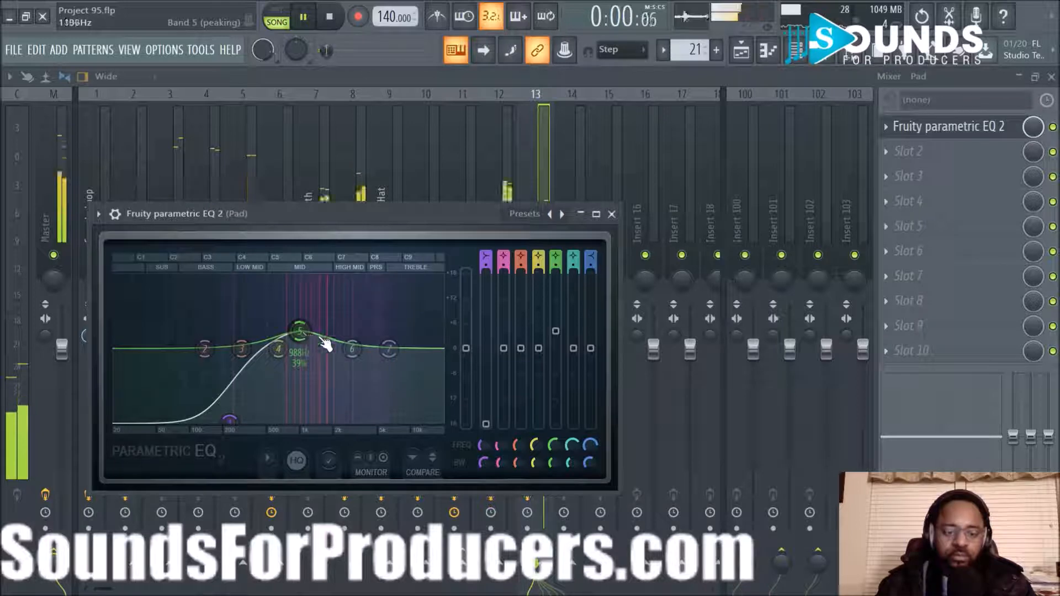
{"action": "left_click_drag", "start_coordinate": [393, 354], "coordinate": [414, 371]}
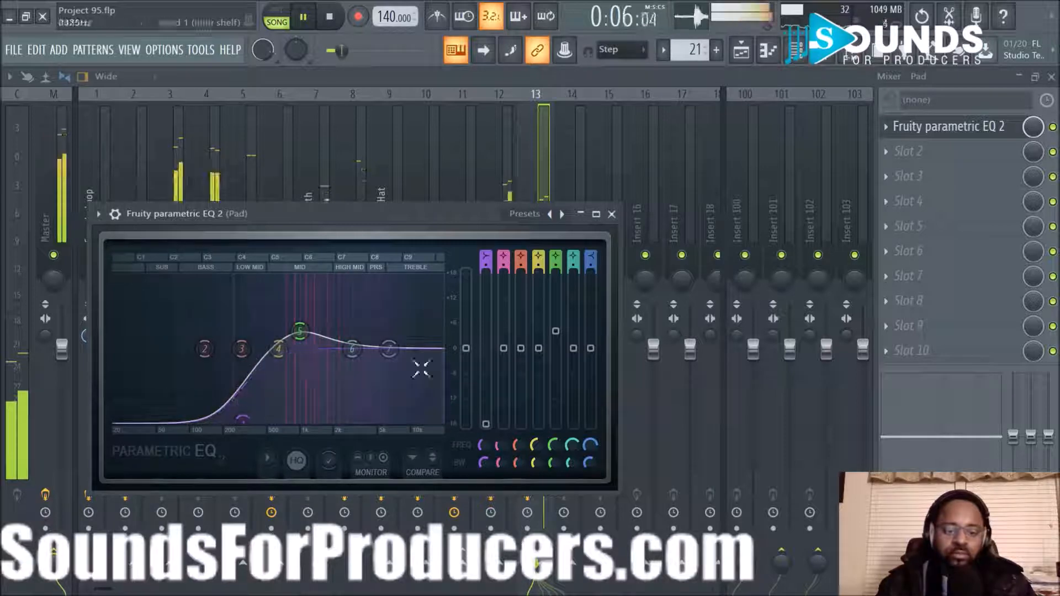
{"action": "left_click", "coordinate": [612, 214]}
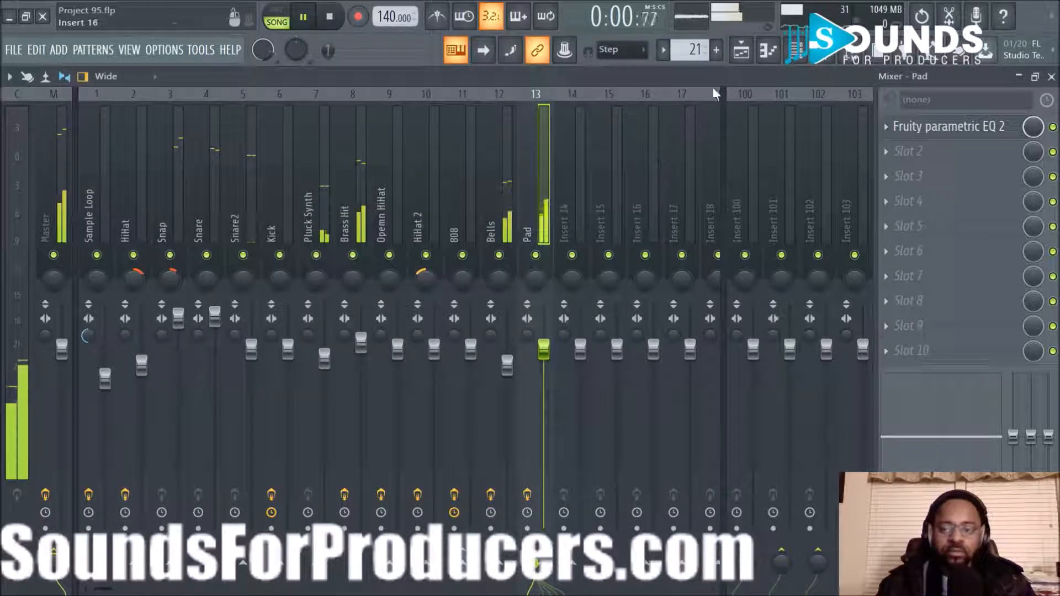
Step: Play the intro in the playlist and examine the transition into bar 9 across the tracks
{"action": "left_click", "coordinate": [741, 49]}
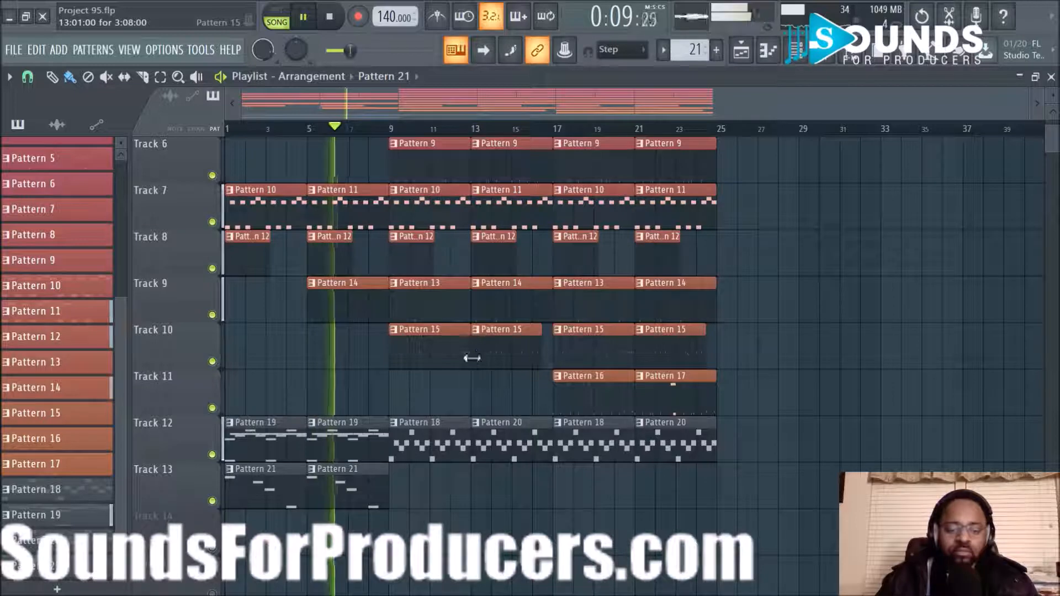
{"action": "scroll", "coordinate": [378, 323], "scroll_direction": "up", "scroll_amount": 5}
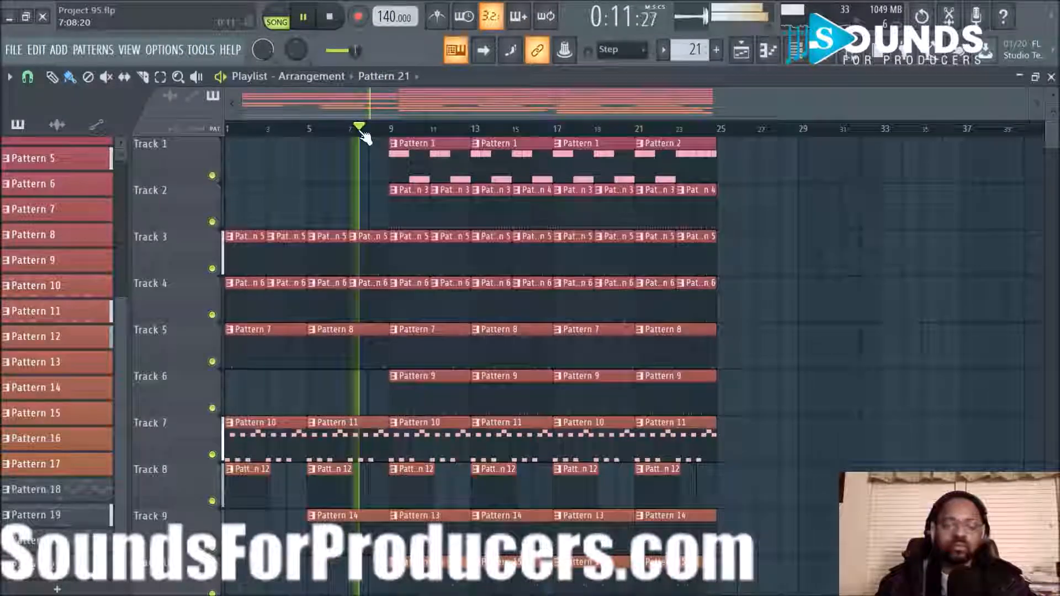
{"action": "scroll", "coordinate": [362, 131], "scroll_direction": "up", "scroll_amount": 5}
{"action": "left_click_drag", "start_coordinate": [384, 104], "coordinate": [287, 105]}
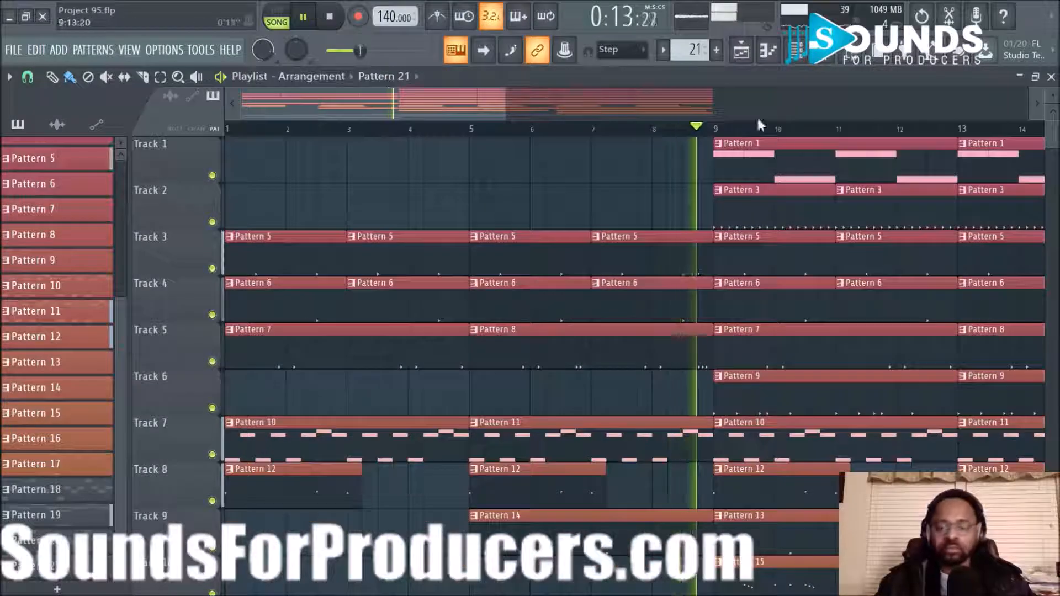
{"action": "scroll", "coordinate": [774, 132], "scroll_direction": "down", "scroll_amount": 3}
{"action": "key", "text": "space"}
{"action": "key", "text": "space"}
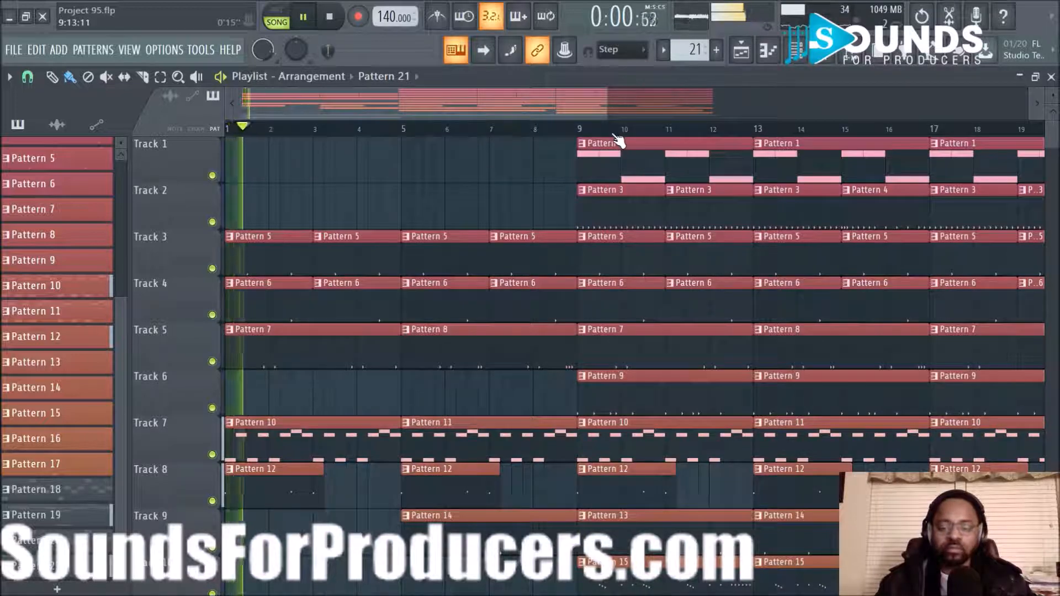
Step: Cut the intro clips off around the middle of bar 8, leaving Track 3's Pattern 5 slightly longer, and play the transition
{"action": "scroll", "coordinate": [579, 166], "scroll_direction": "down", "scroll_amount": 6}
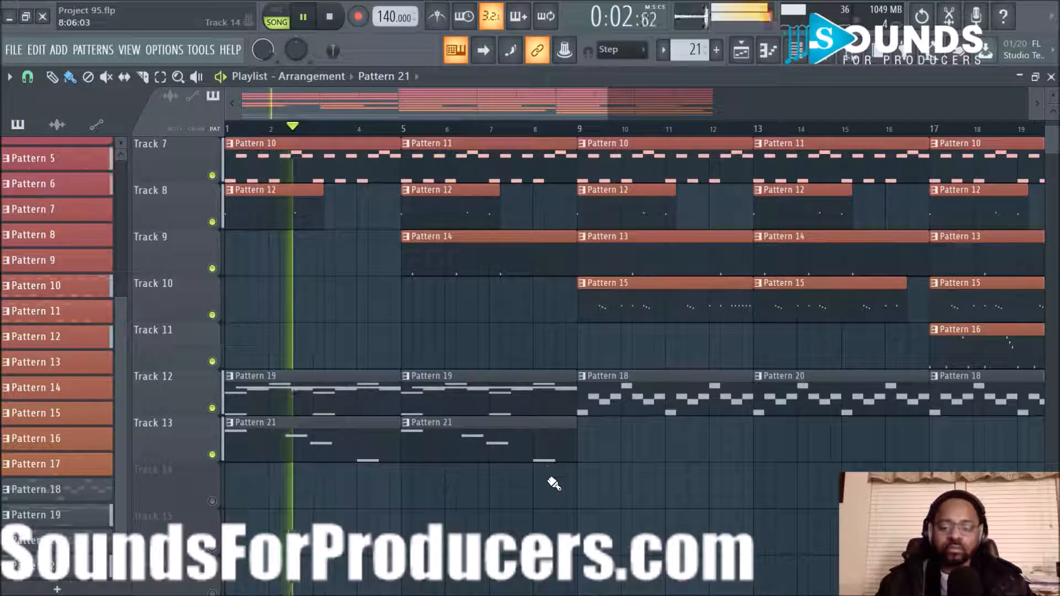
{"action": "left_click_drag", "start_coordinate": [551, 482], "coordinate": [547, 104]}
{"action": "mouse_move", "coordinate": [574, 242]}
{"action": "left_mouse_down"}
{"action": "mouse_move", "coordinate": [554, 241]}
{"action": "mouse_move", "coordinate": [560, 257]}
{"action": "left_mouse_up"}
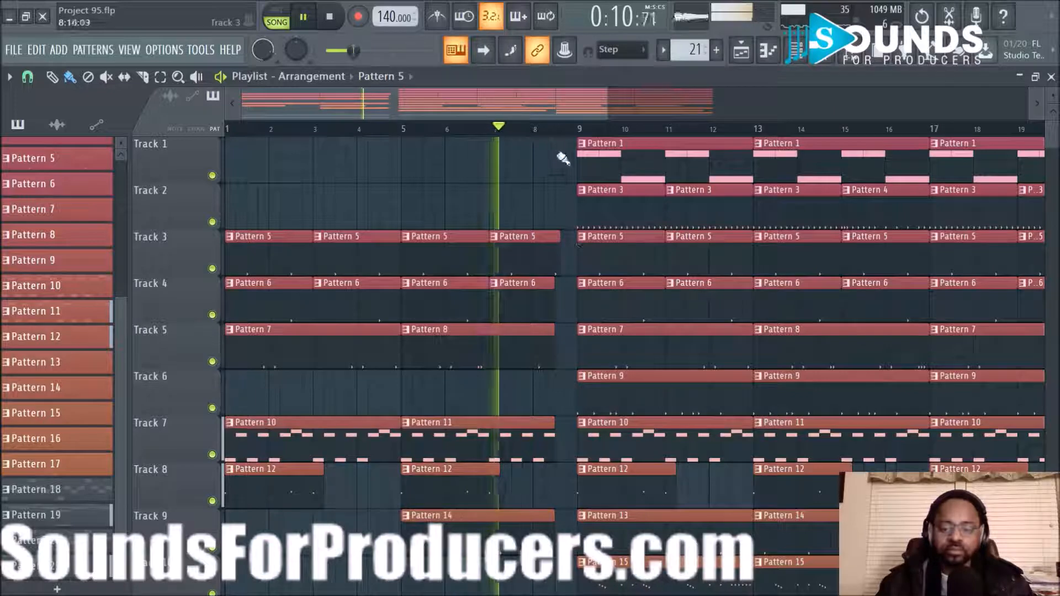
{"action": "scroll", "coordinate": [556, 135], "scroll_direction": "down", "scroll_amount": 1}
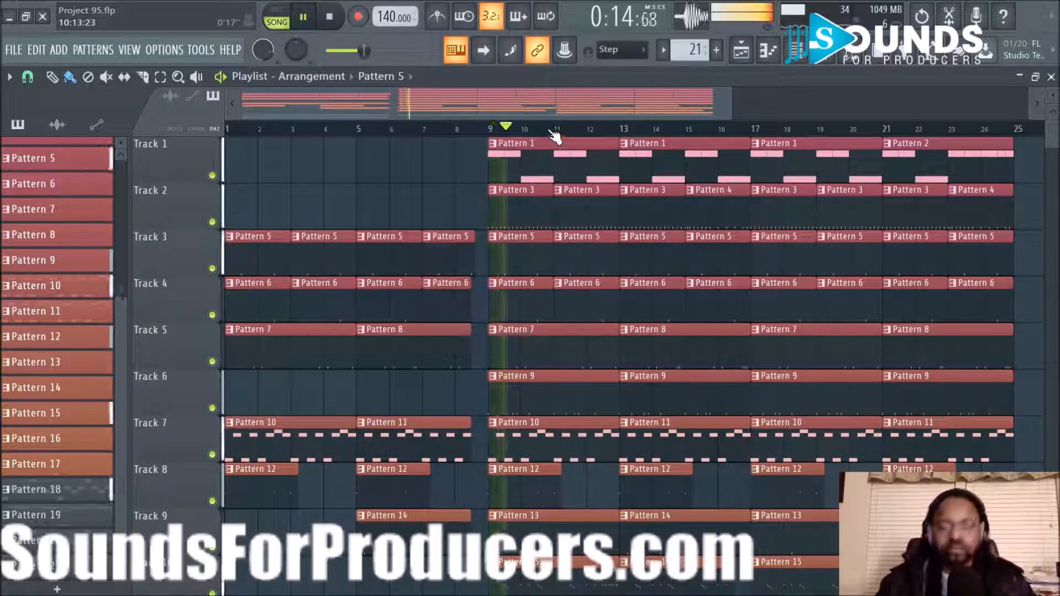
{"action": "scroll", "coordinate": [554, 136], "scroll_direction": "up", "scroll_amount": 1}
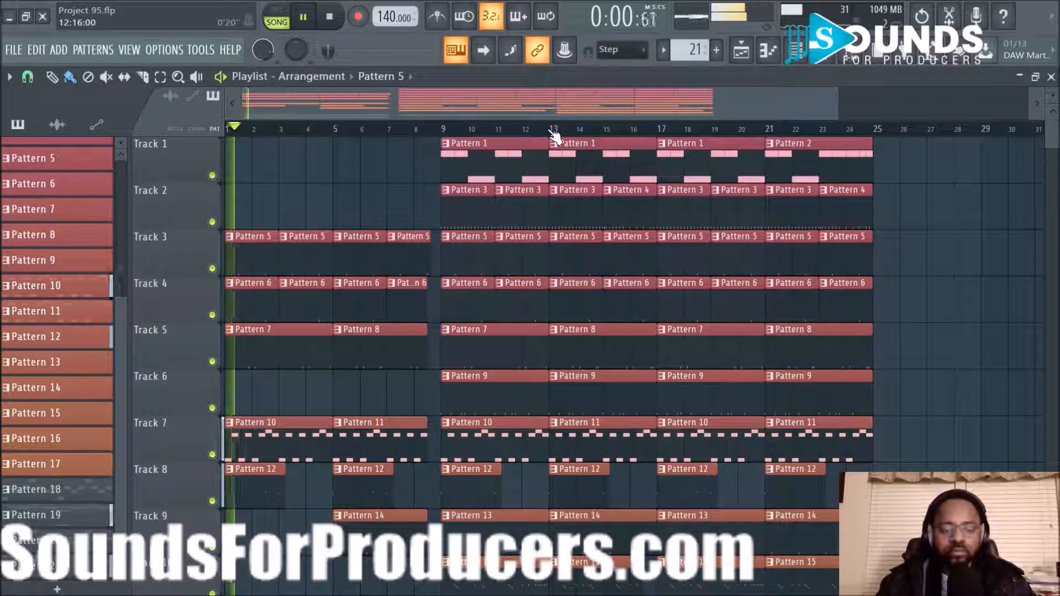
Step: Shorten the first Pattern 12 clip on Track 8 to about 1.3 bars
{"action": "scroll", "coordinate": [354, 309], "scroll_direction": "down", "scroll_amount": 2}
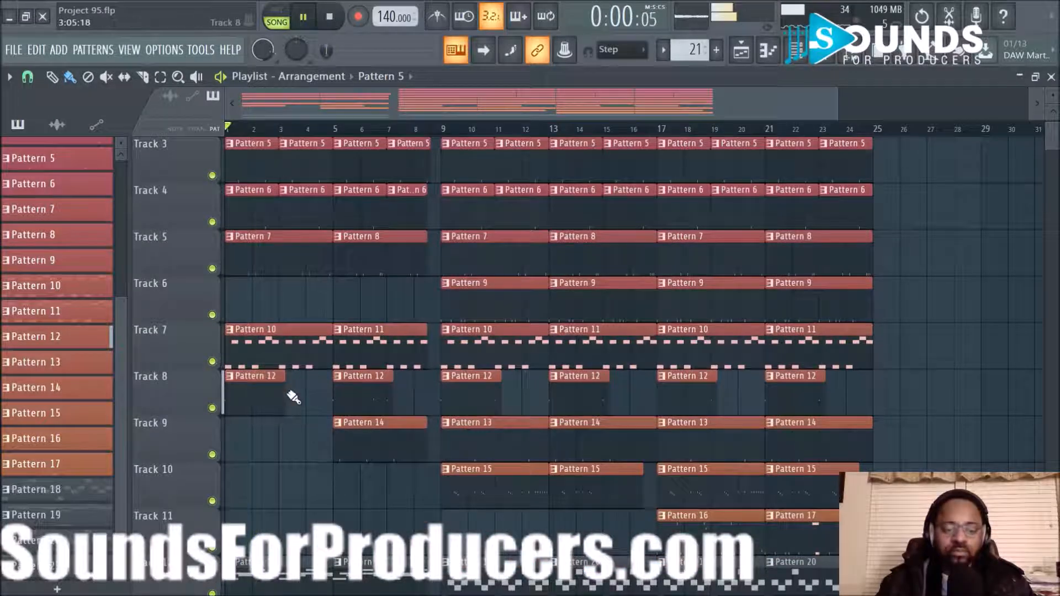
{"action": "left_click_drag", "start_coordinate": [275, 396], "coordinate": [254, 393]}
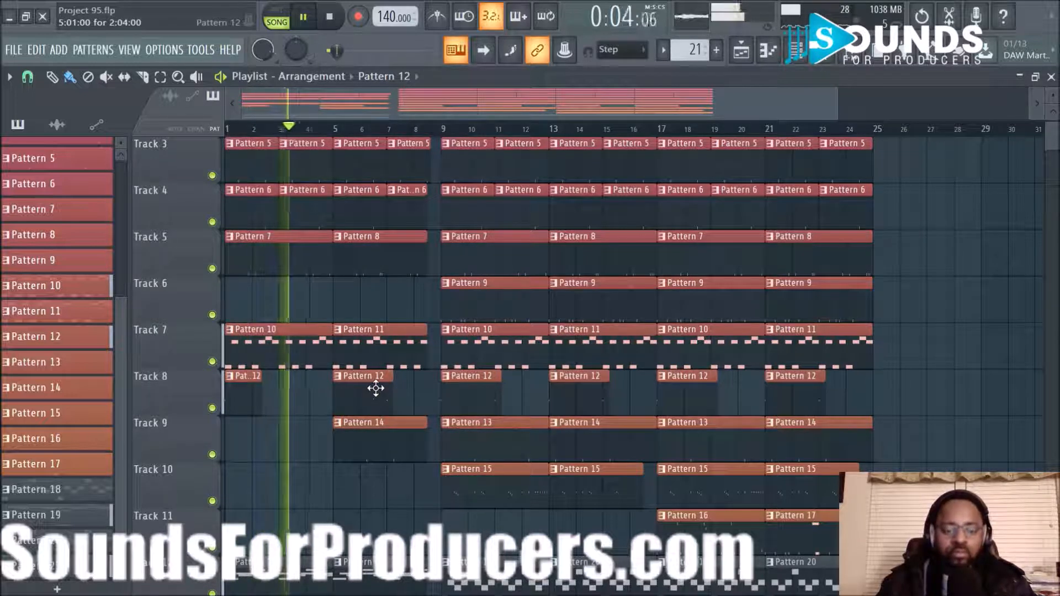
Step: Try shortening the second Pattern 12 clip on Track 8 to about 1.3 bars and play the intro
{"action": "double_click", "coordinate": [389, 387]}
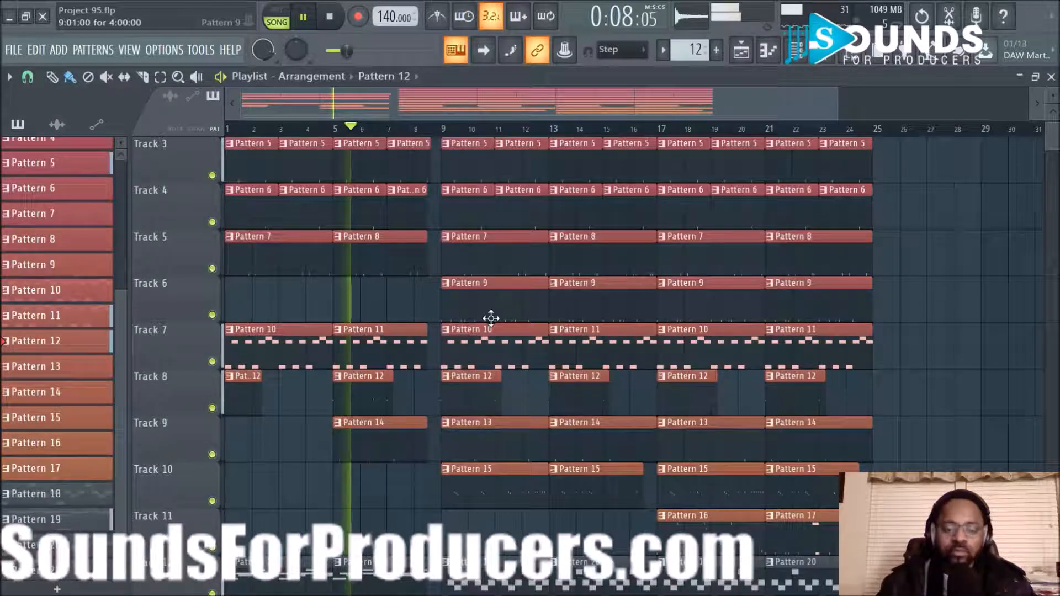
{"action": "key", "text": "space"}
{"action": "key", "text": "space"}
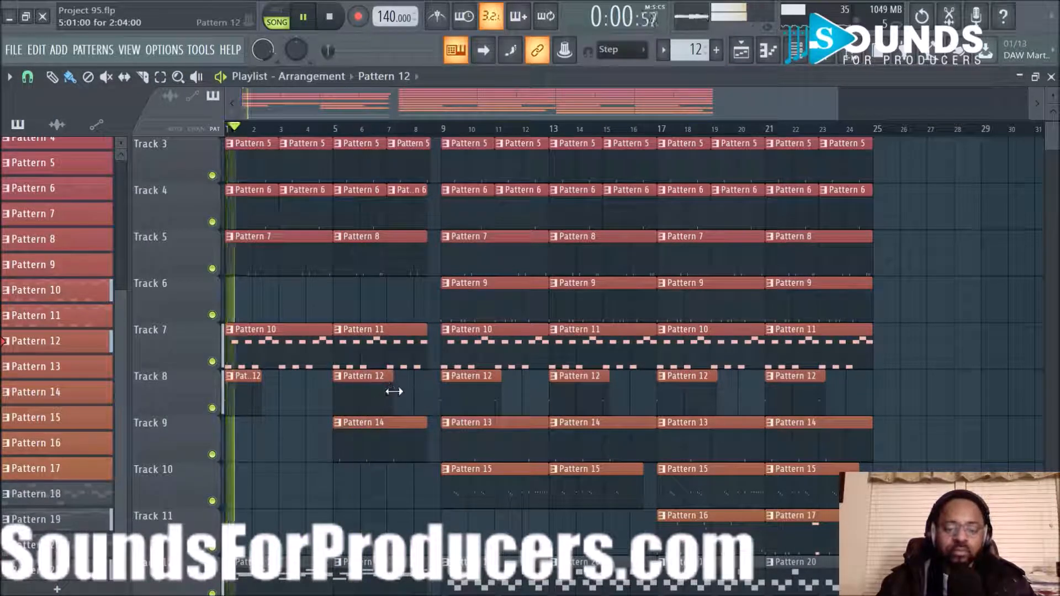
{"action": "left_click_drag", "start_coordinate": [391, 390], "coordinate": [371, 391]}
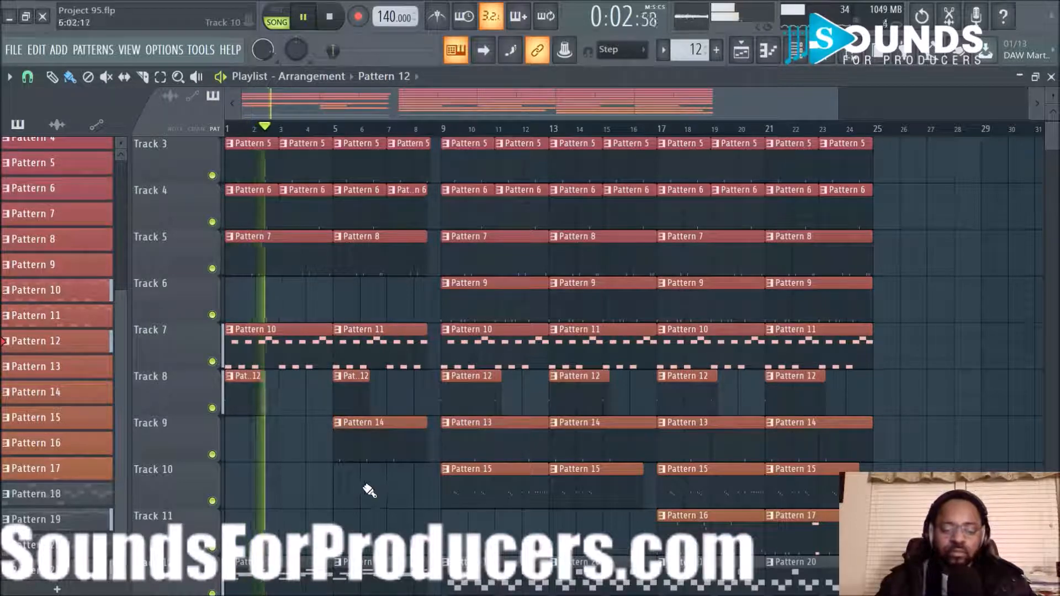
{"action": "scroll", "coordinate": [366, 492], "scroll_direction": "down", "scroll_amount": 4}
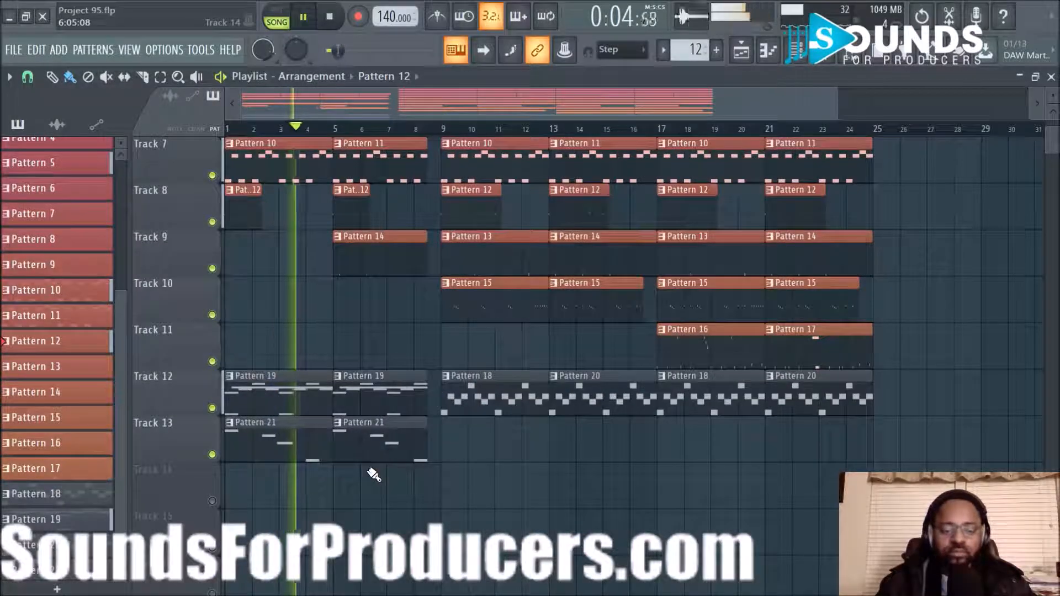
{"action": "scroll", "coordinate": [371, 472], "scroll_direction": "up", "scroll_amount": 2}
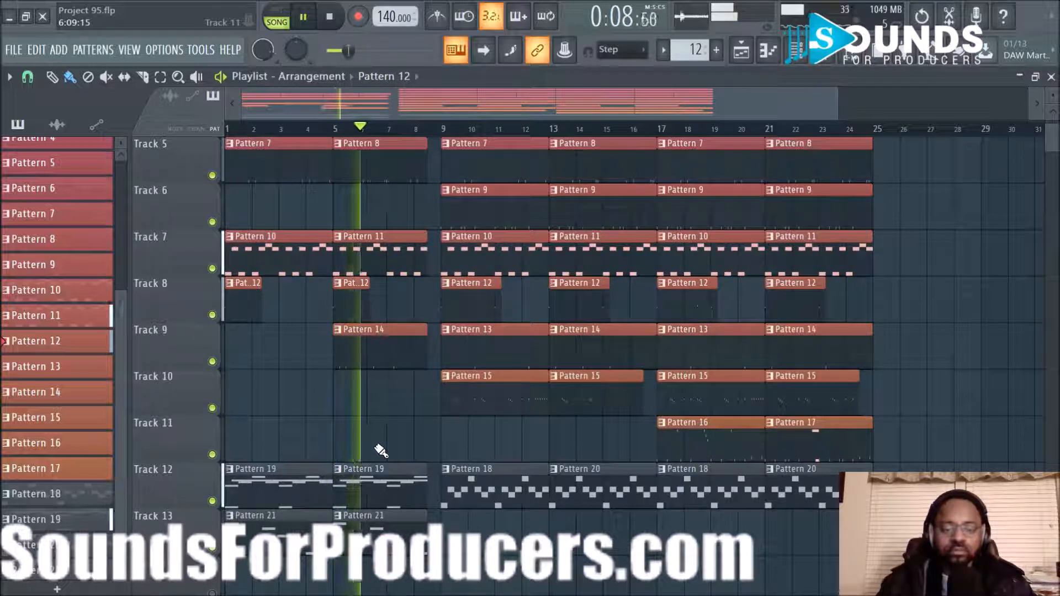
Step: Extend the second Pattern 12 clip on Track 8 to about 2.3 bars and play through to bar 9
{"action": "left_click_drag", "start_coordinate": [375, 312], "coordinate": [392, 315]}
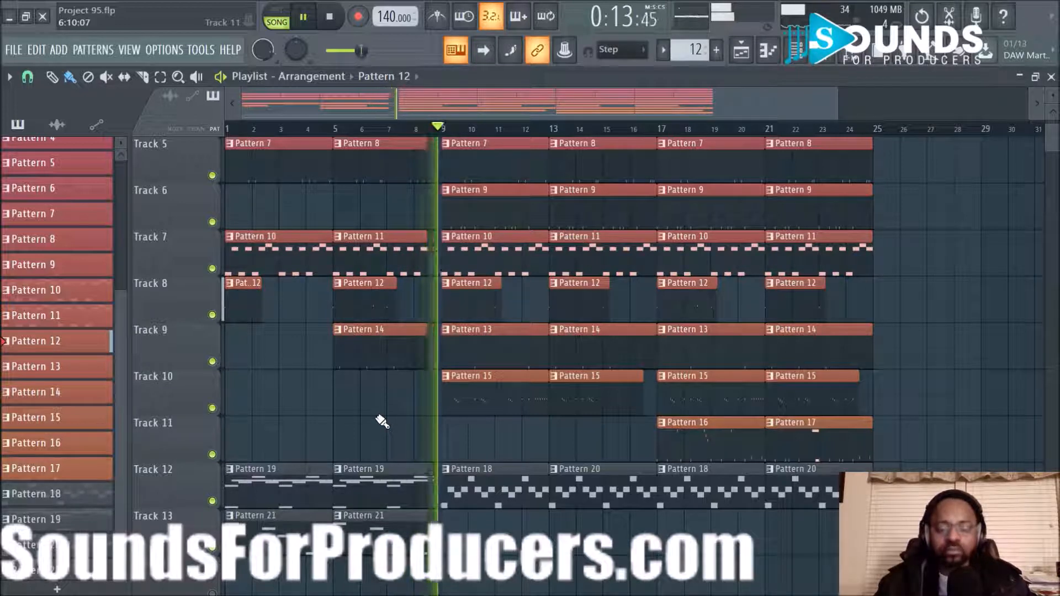
{"action": "key", "text": "space"}
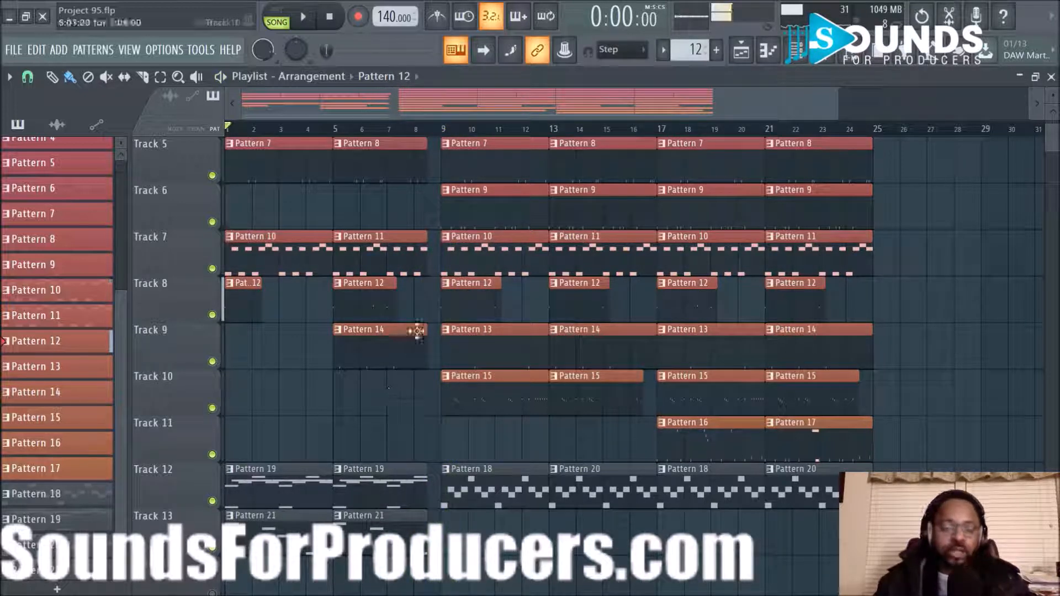
Step: Extend the shortened intro clips on Tracks 3, 4, 5, 7, 9, 12 and 13 back to the start of bar 9
{"action": "left_click_drag", "start_coordinate": [408, 555], "coordinate": [404, 112]}
{"action": "left_click_drag", "start_coordinate": [438, 254], "coordinate": [441, 258]}
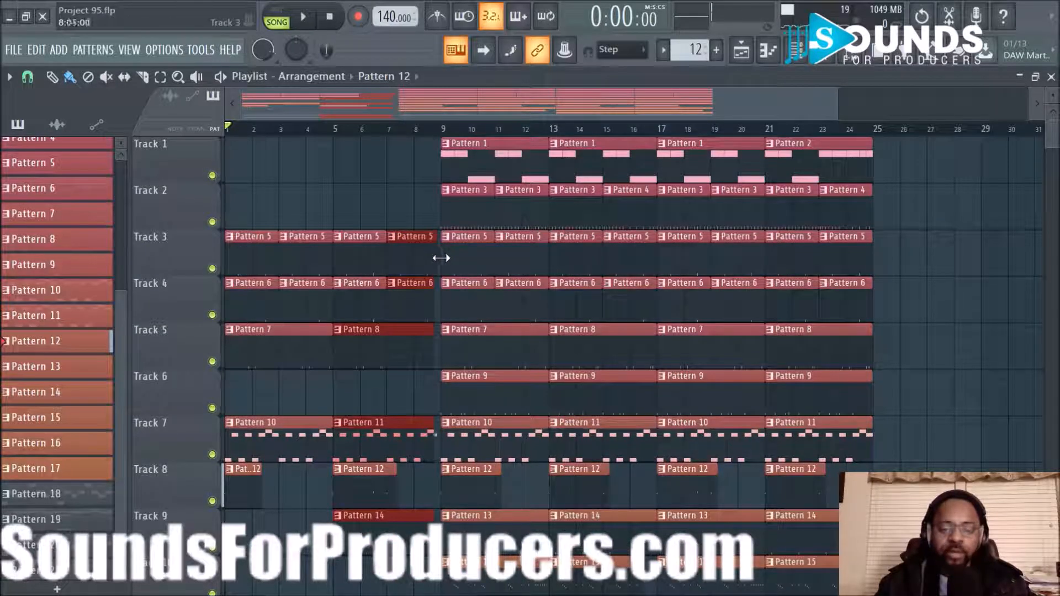
{"action": "left_click", "coordinate": [405, 193], "text": "ctrl"}
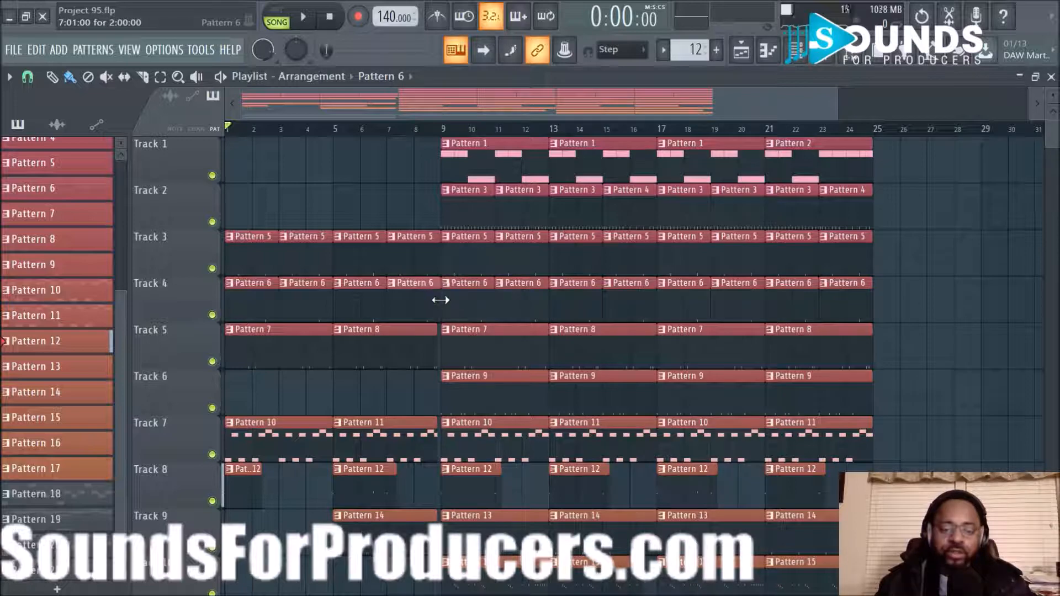
{"action": "scroll", "coordinate": [441, 342], "scroll_direction": "down", "scroll_amount": 2}
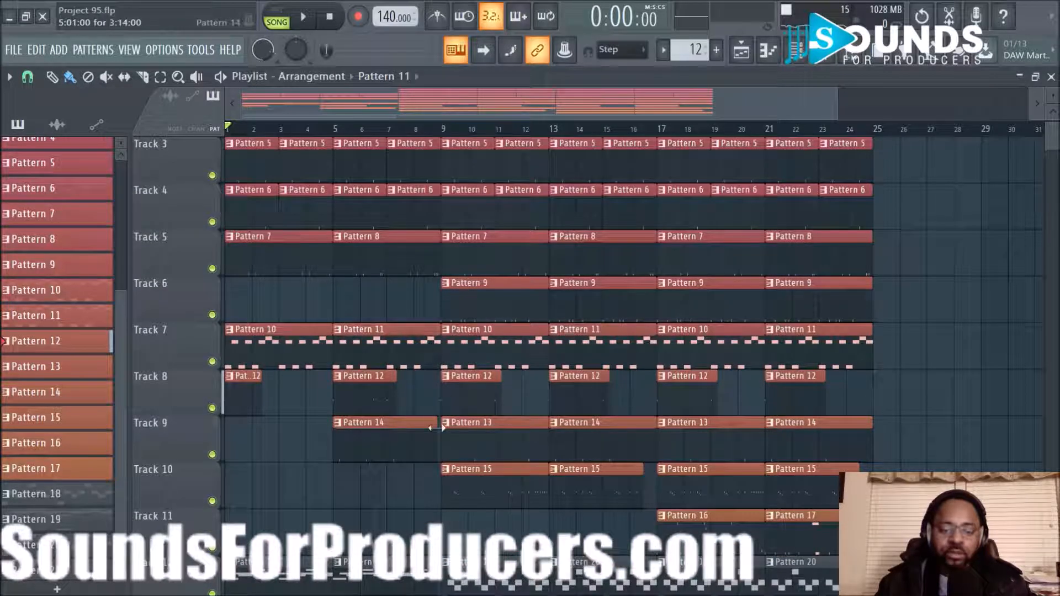
{"action": "scroll", "coordinate": [432, 423], "scroll_direction": "down", "scroll_amount": 3}
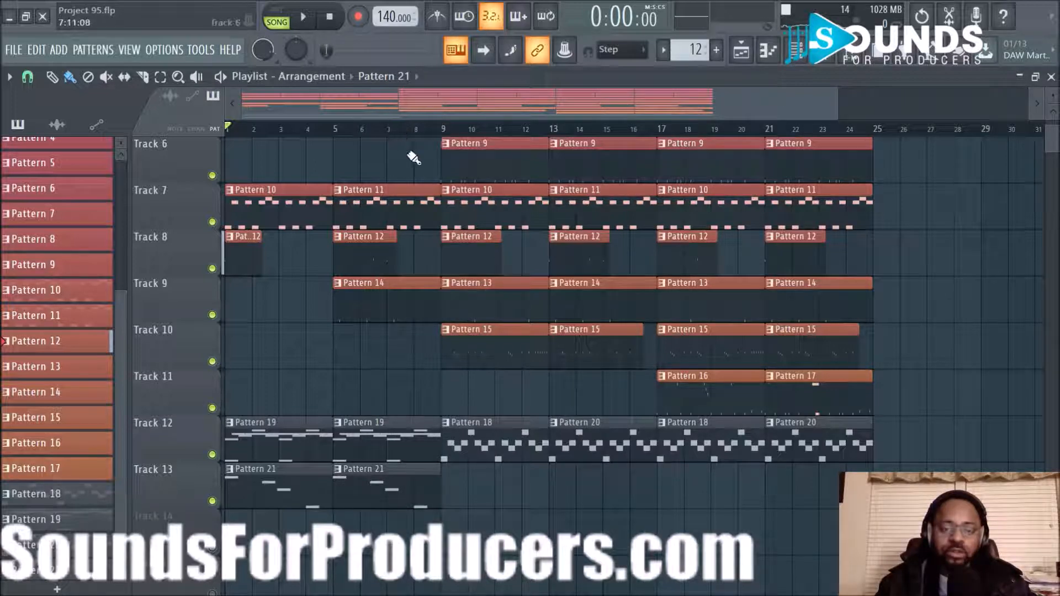
Step: Create a Master volume automation clip over the second half of bar 8 and place it on Track 14
{"action": "scroll", "coordinate": [407, 147], "scroll_direction": "up", "scroll_amount": 5}
{"action": "scroll", "coordinate": [406, 149], "scroll_direction": "down", "scroll_amount": 1}
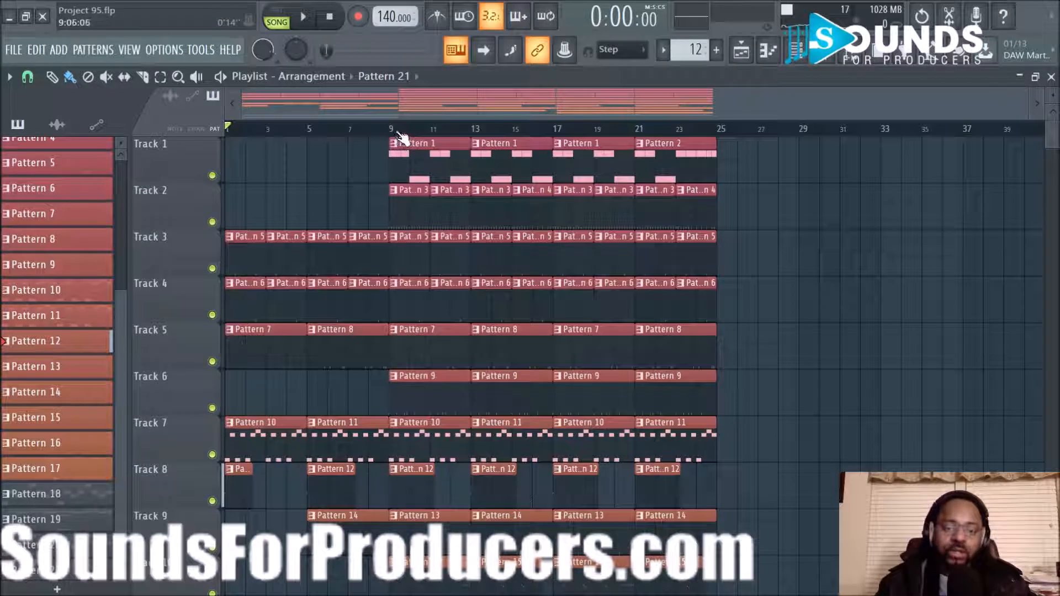
{"action": "scroll", "coordinate": [401, 138], "scroll_direction": "up", "scroll_amount": 6}
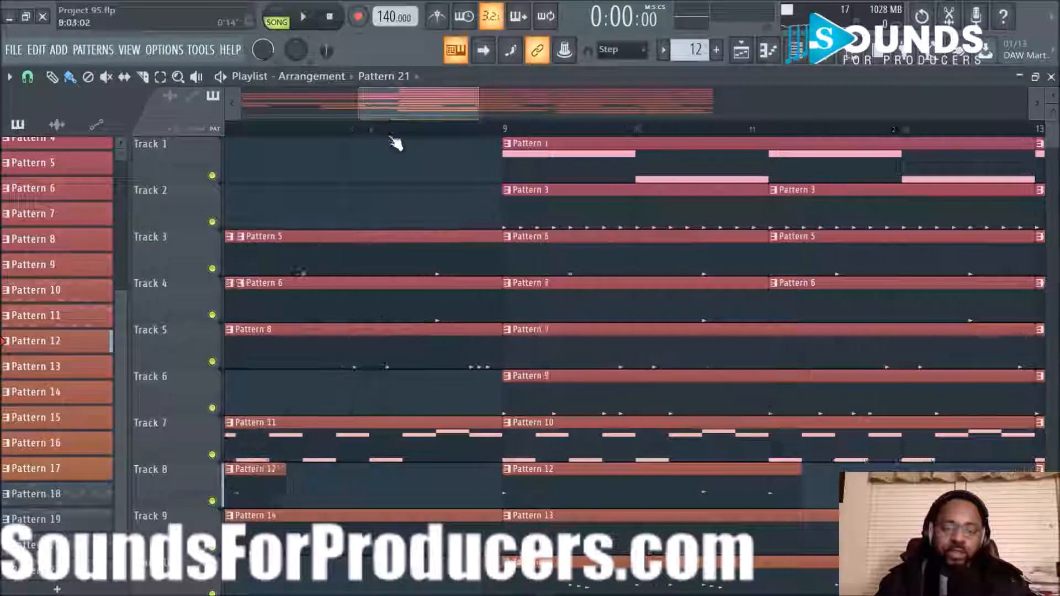
{"action": "scroll", "coordinate": [396, 142], "scroll_direction": "down", "scroll_amount": 7}
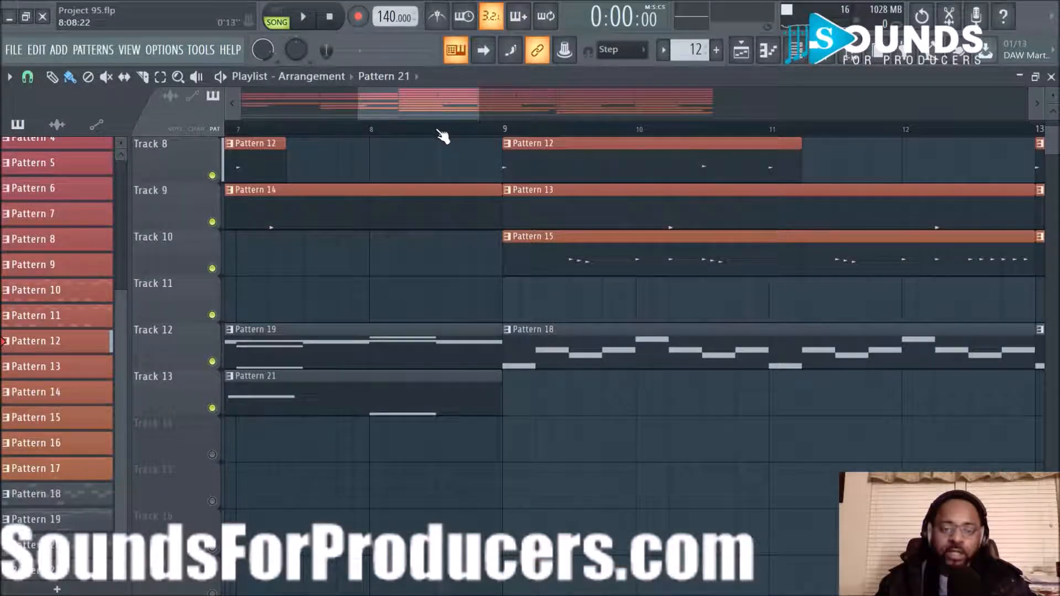
{"action": "left_click_drag", "start_coordinate": [437, 130], "coordinate": [499, 130]}
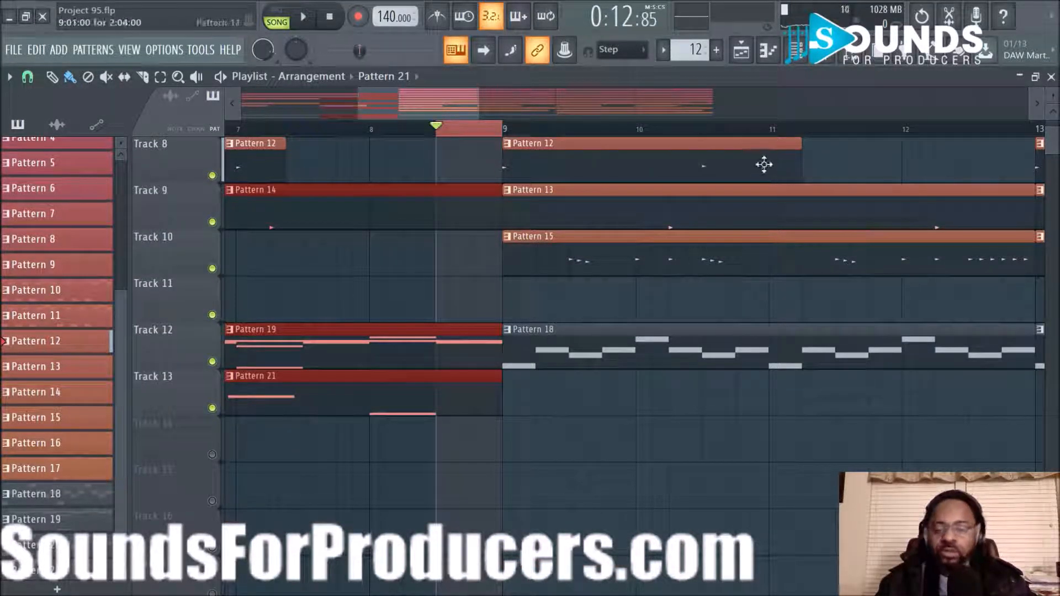
{"action": "left_click", "coordinate": [831, 60]}
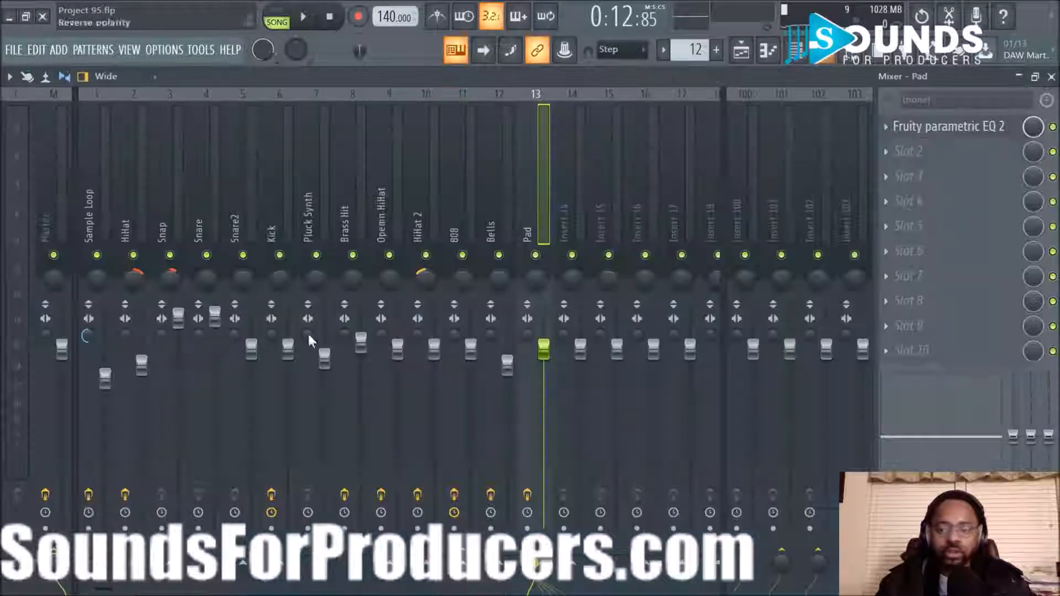
{"action": "right_click", "coordinate": [63, 348]}
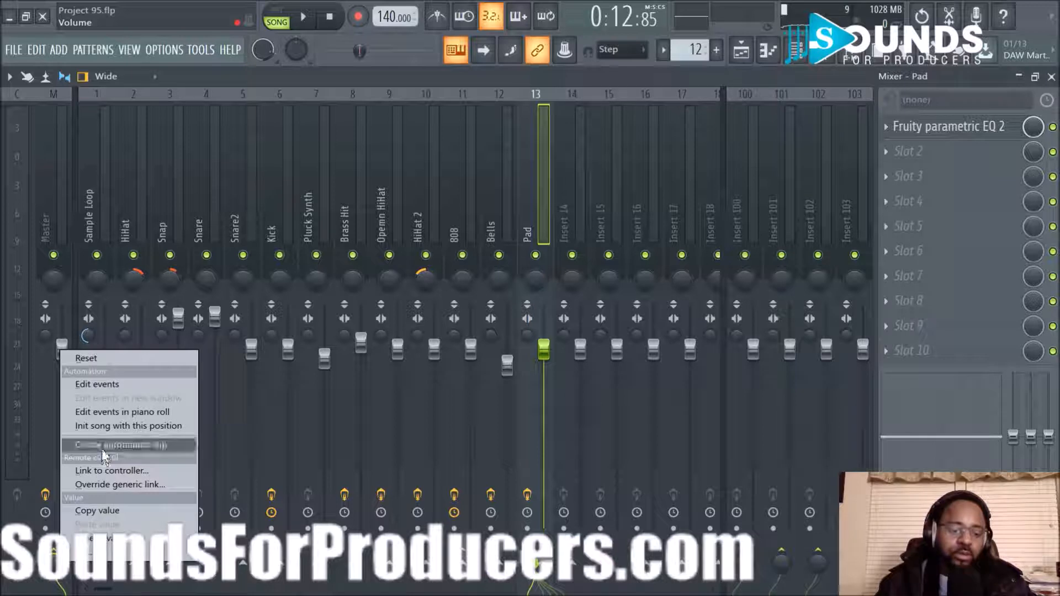
{"action": "left_click", "coordinate": [121, 444]}
{"action": "left_click", "coordinate": [739, 53]}
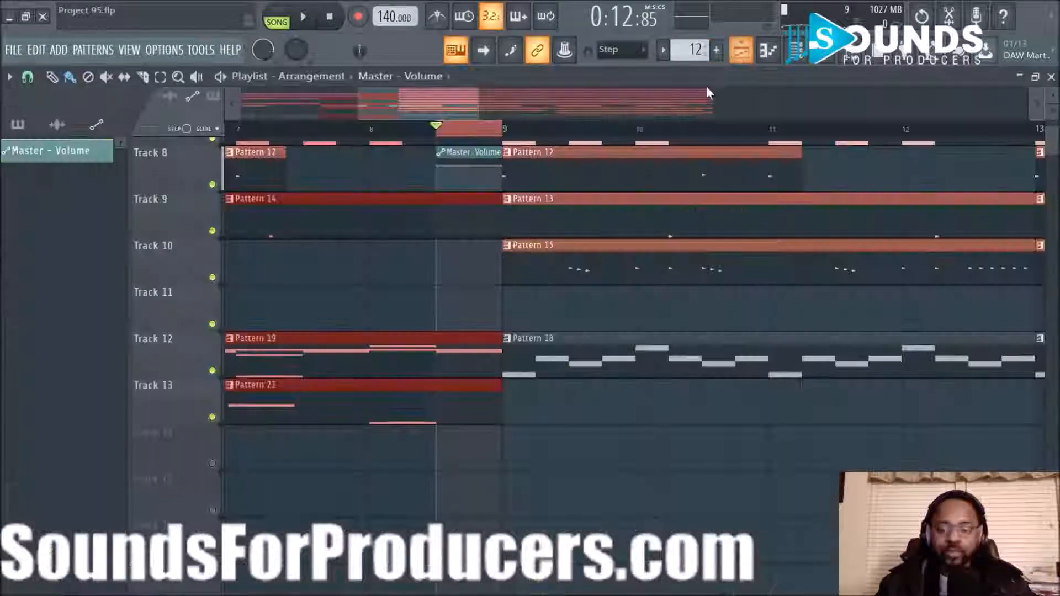
{"action": "scroll", "coordinate": [502, 187], "scroll_direction": "up", "scroll_amount": 2}
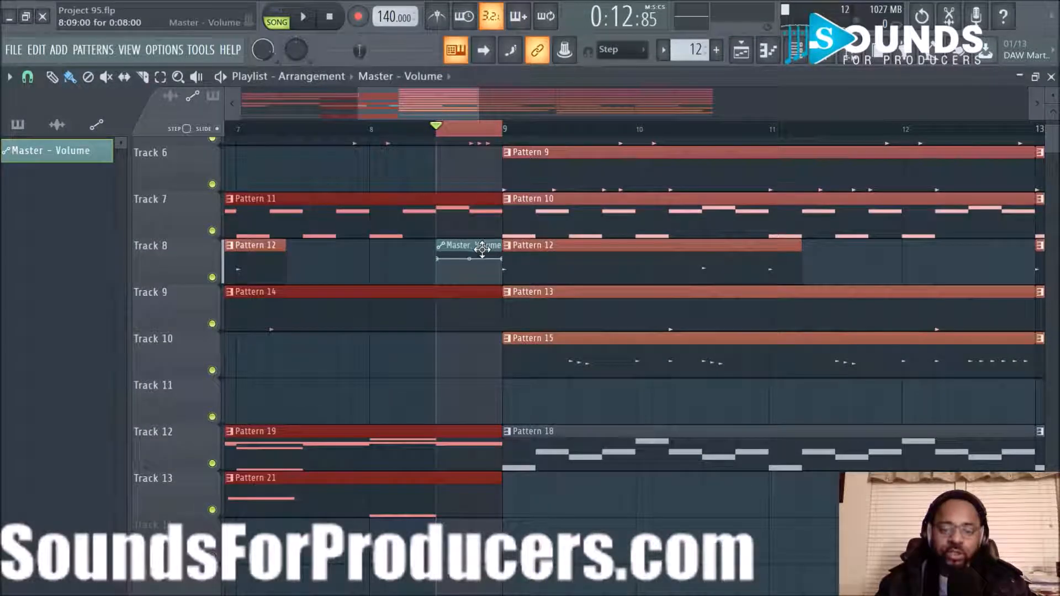
{"action": "left_click_drag", "start_coordinate": [481, 248], "coordinate": [482, 535]}
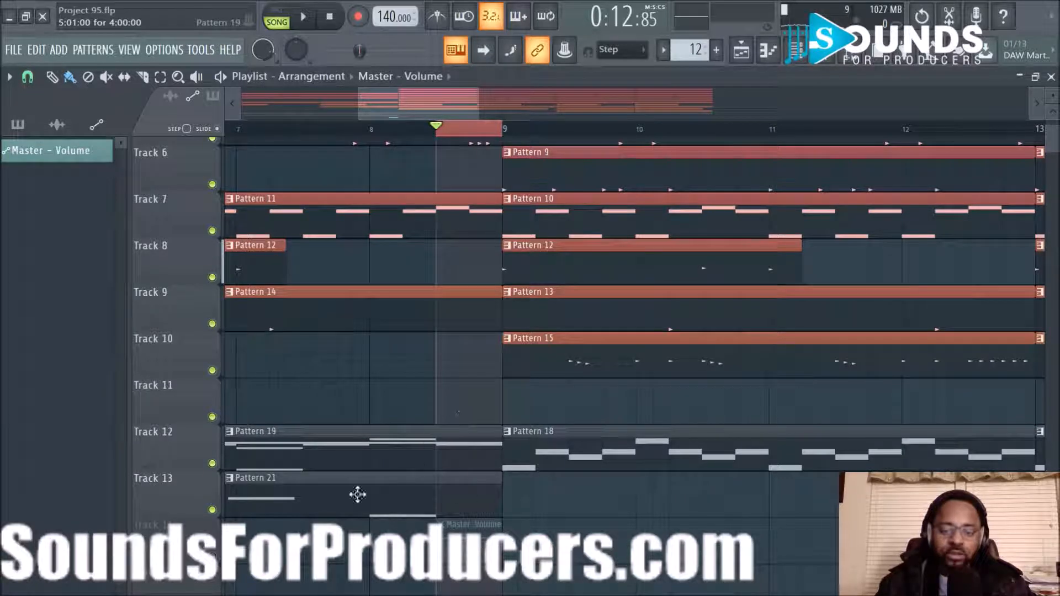
Step: Extend the Master volume clip to about bar 9.6 and shape a dip before bar 9, pasting the first point's value at 8:13:00 and 9:01:00
{"action": "left_click", "coordinate": [442, 537]}
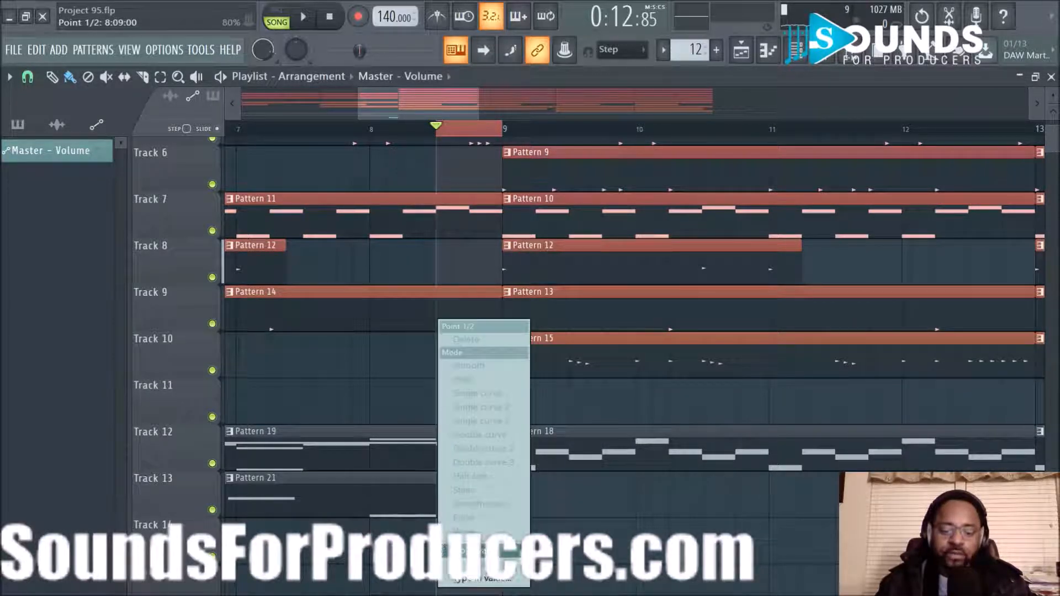
{"action": "left_click", "coordinate": [466, 553]}
{"action": "left_click_drag", "start_coordinate": [501, 526], "coordinate": [584, 526]}
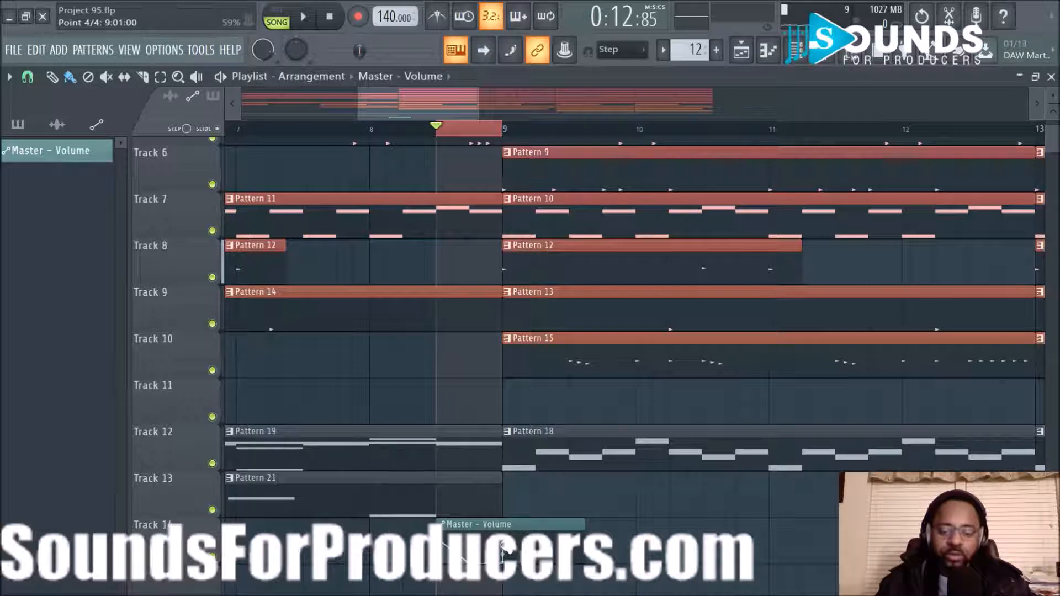
{"action": "right_click", "coordinate": [502, 550]}
{"action": "left_click", "coordinate": [528, 564]}
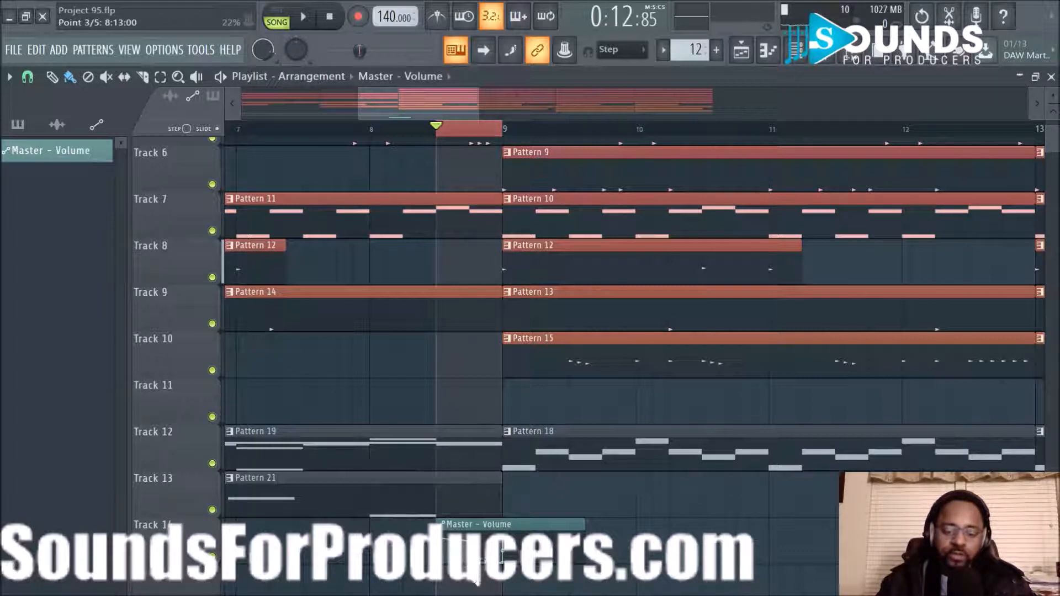
{"action": "right_click", "coordinate": [502, 549]}
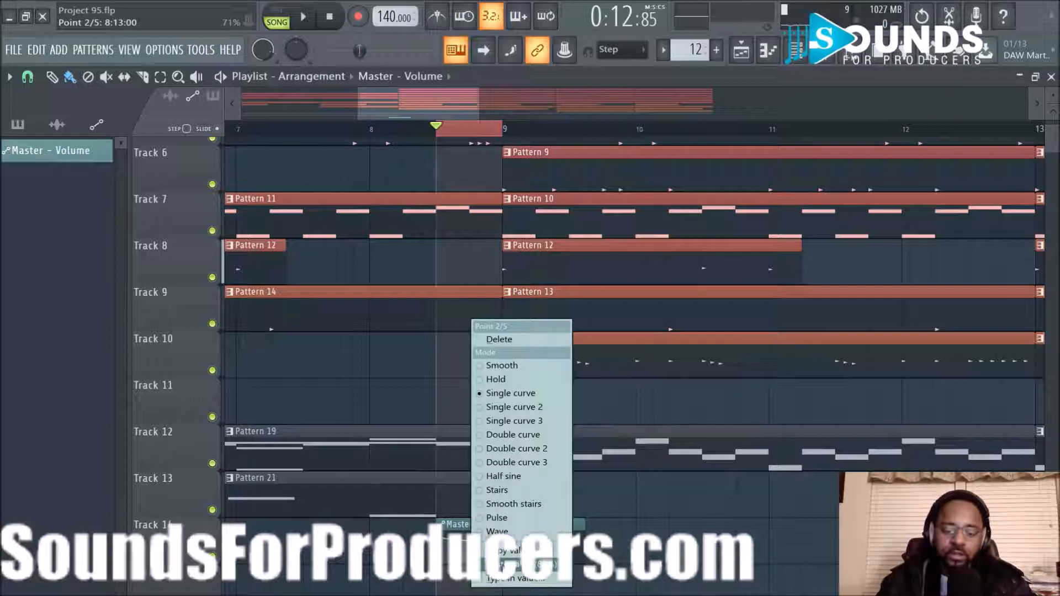
{"action": "left_click", "coordinate": [503, 565]}
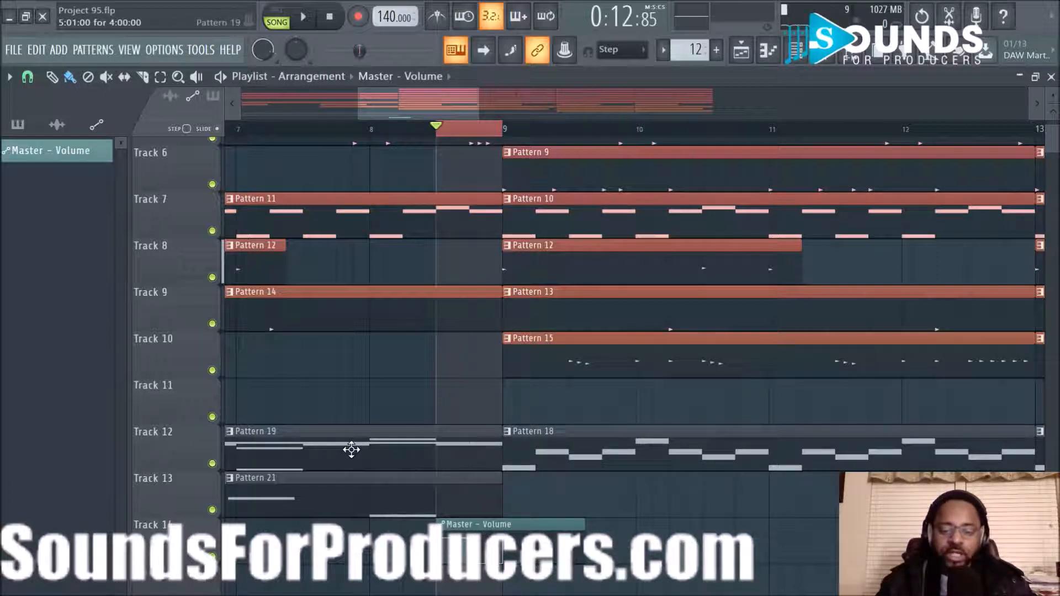
Step: Play the transition from bar 7 into bar 9 and examine how the Master volume dip sounds
{"action": "left_click", "coordinate": [241, 132]}
{"action": "key", "text": "space"}
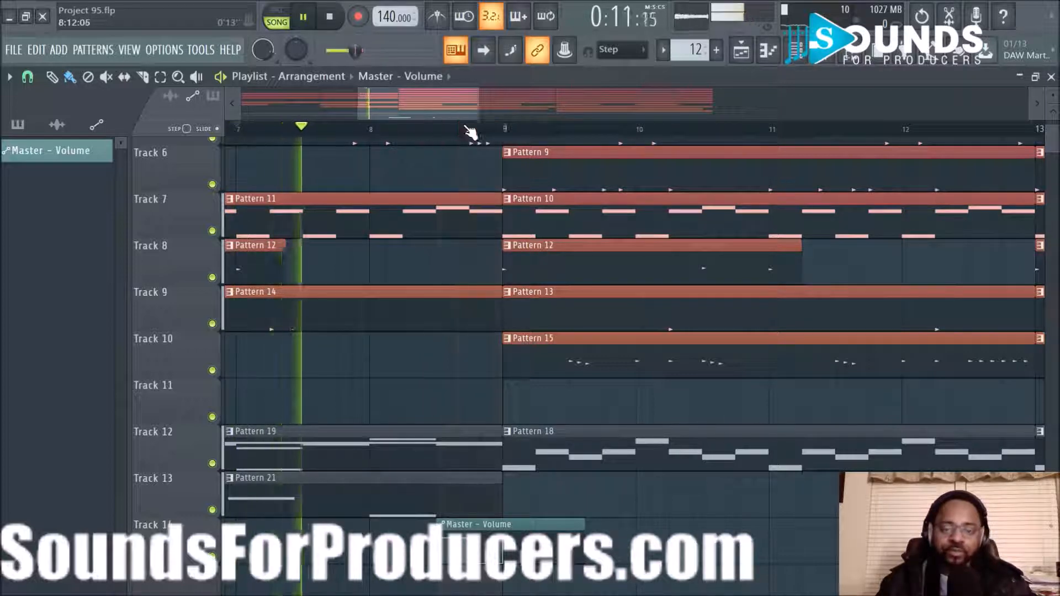
{"action": "scroll", "coordinate": [472, 135], "scroll_direction": "down", "scroll_amount": 2}
{"action": "scroll", "coordinate": [469, 135], "scroll_direction": "up", "scroll_amount": 3}
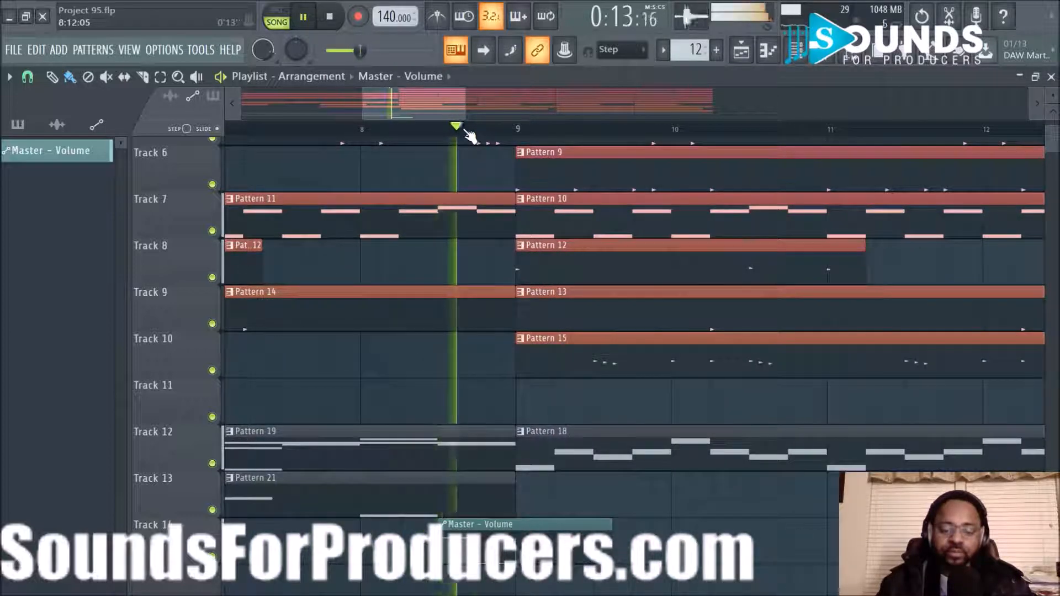
{"action": "key", "text": "space"}
{"action": "key", "text": "space"}
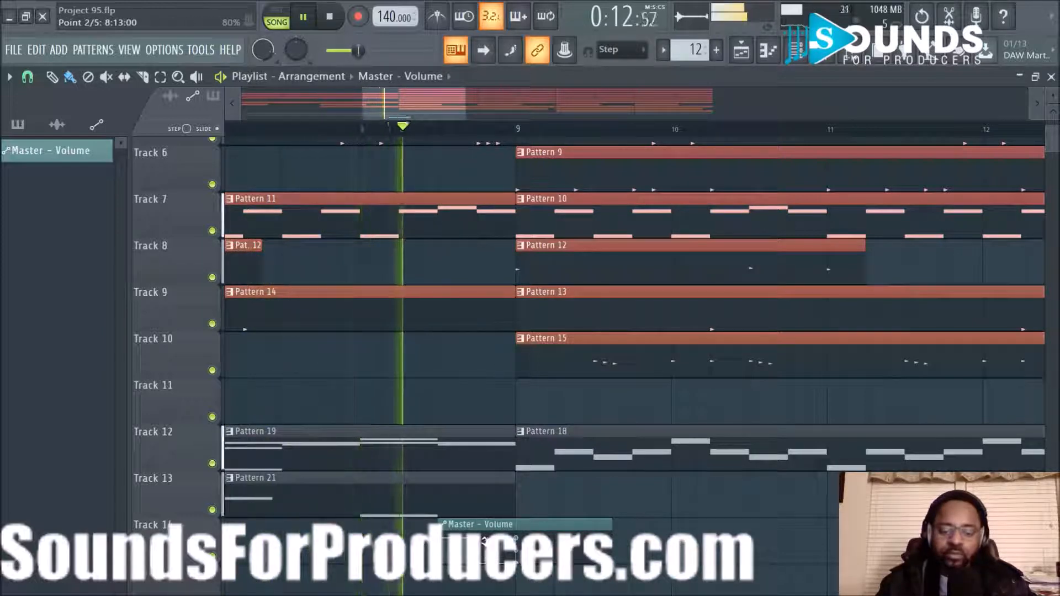
{"action": "key", "text": "space"}
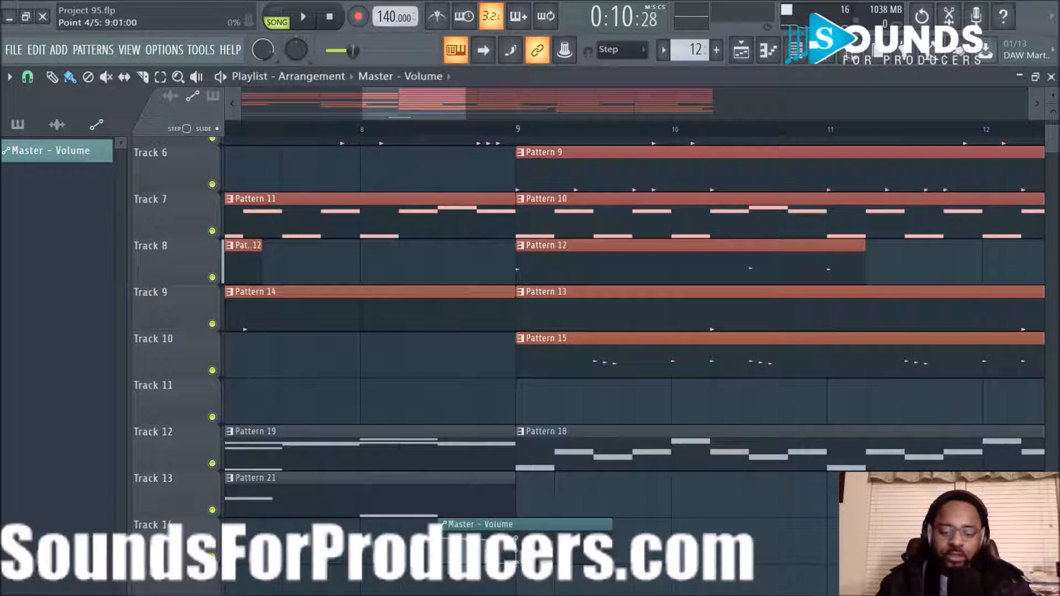
Step: Try pasting the copied value onto a Master volume point in the dip before bar 9 and play the transition
{"action": "scroll", "coordinate": [508, 130], "scroll_direction": "up", "scroll_amount": 2}
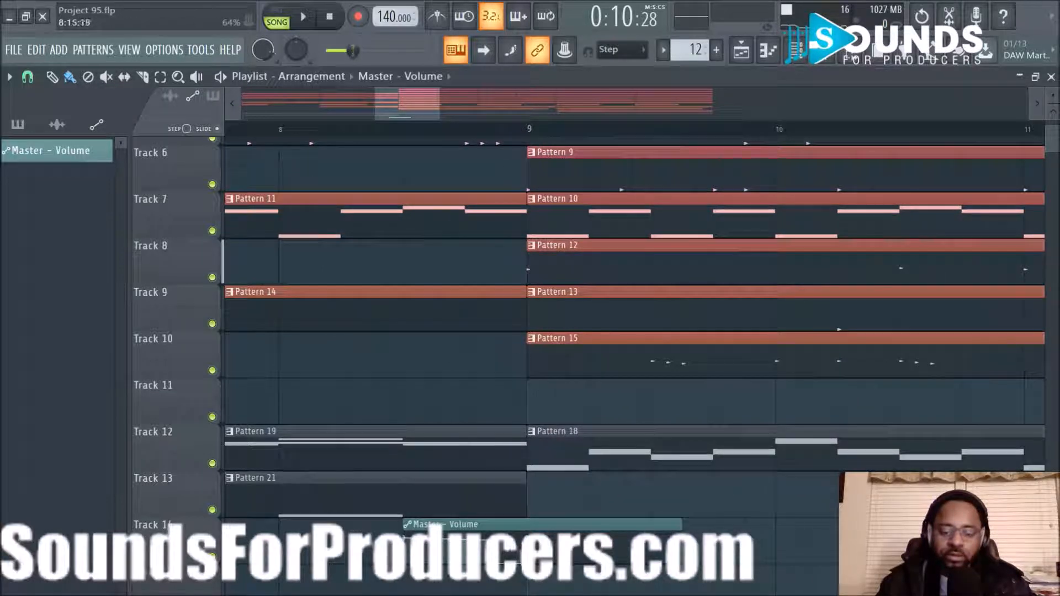
{"action": "right_click", "coordinate": [499, 543]}
{"action": "left_click", "coordinate": [577, 567]}
{"action": "key", "text": "space"}
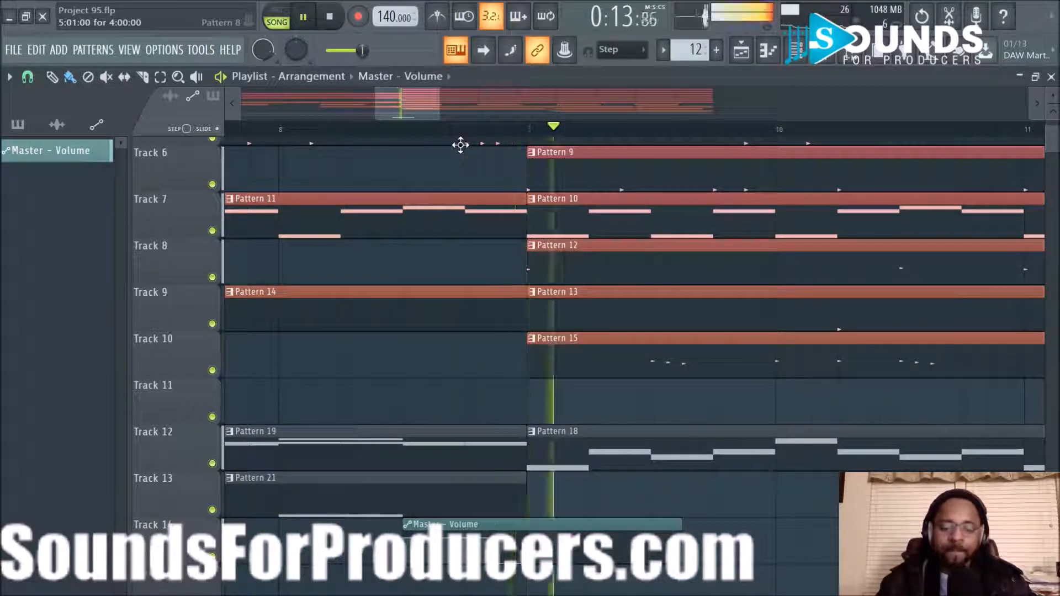
{"action": "key", "text": "space"}
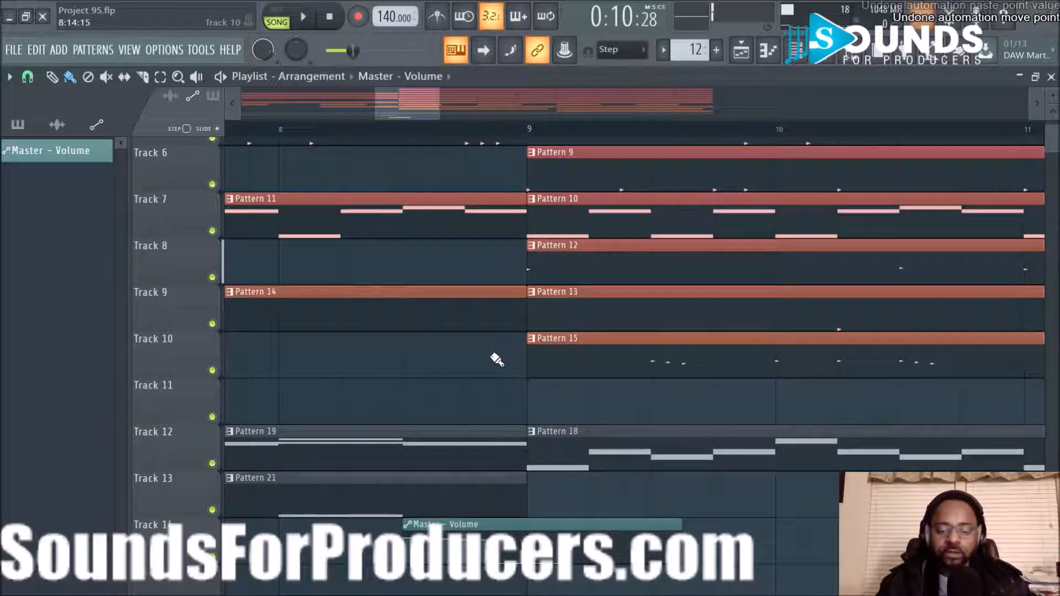
Step: Undo the last pasted point value and point move in the Master volume clip, and replay the transition
{"action": "key", "text": "ctrl+z"}
{"action": "key", "text": "space"}
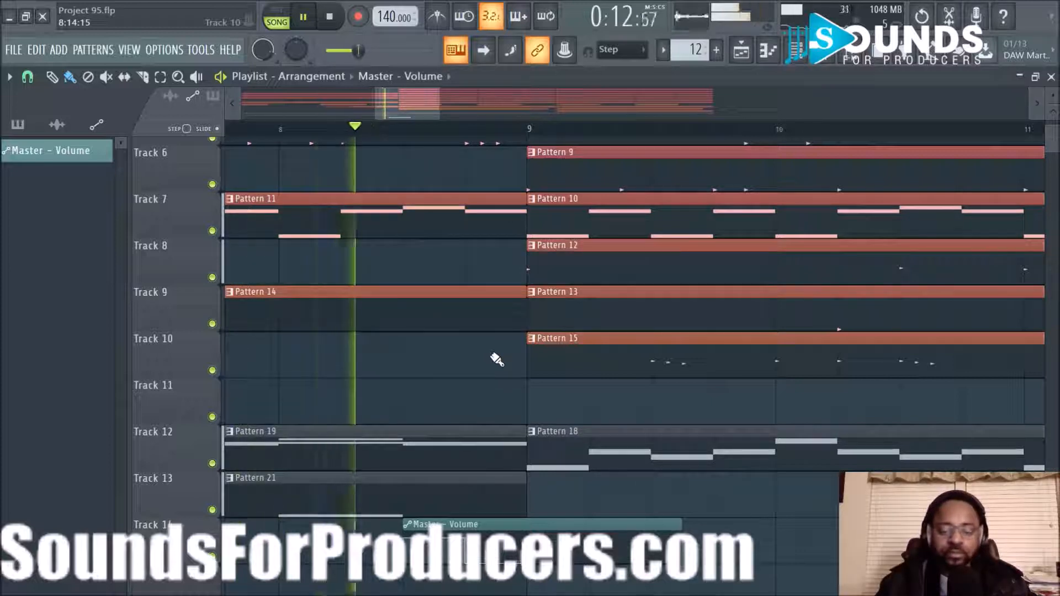
{"action": "key", "text": "space"}
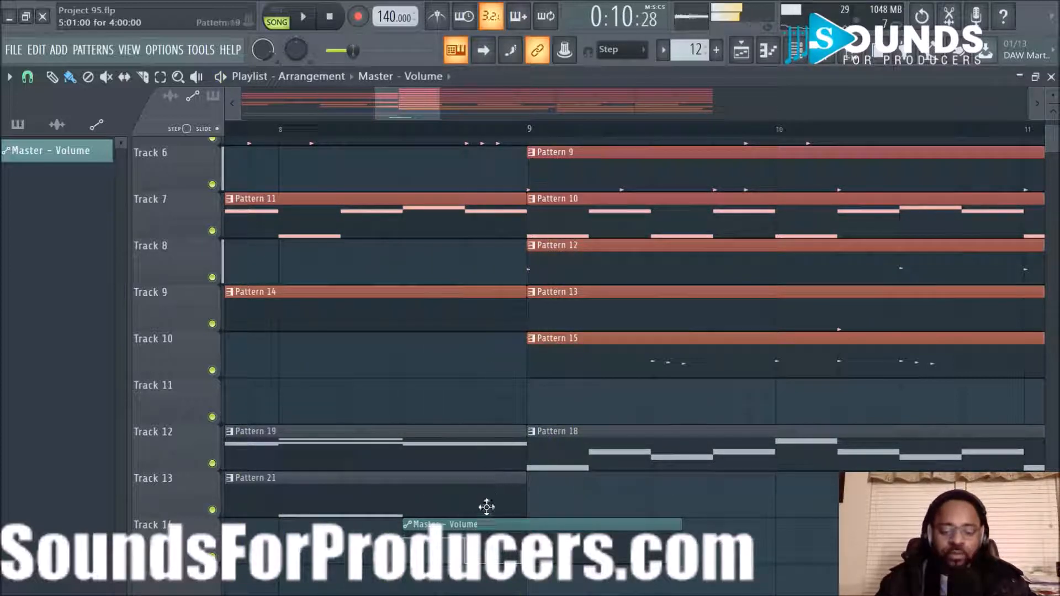
Step: Set the playlist snap to 1/4 beat and adjust the Master volume automation points in the dip just before bar 9
{"action": "left_click", "coordinate": [27, 77]}
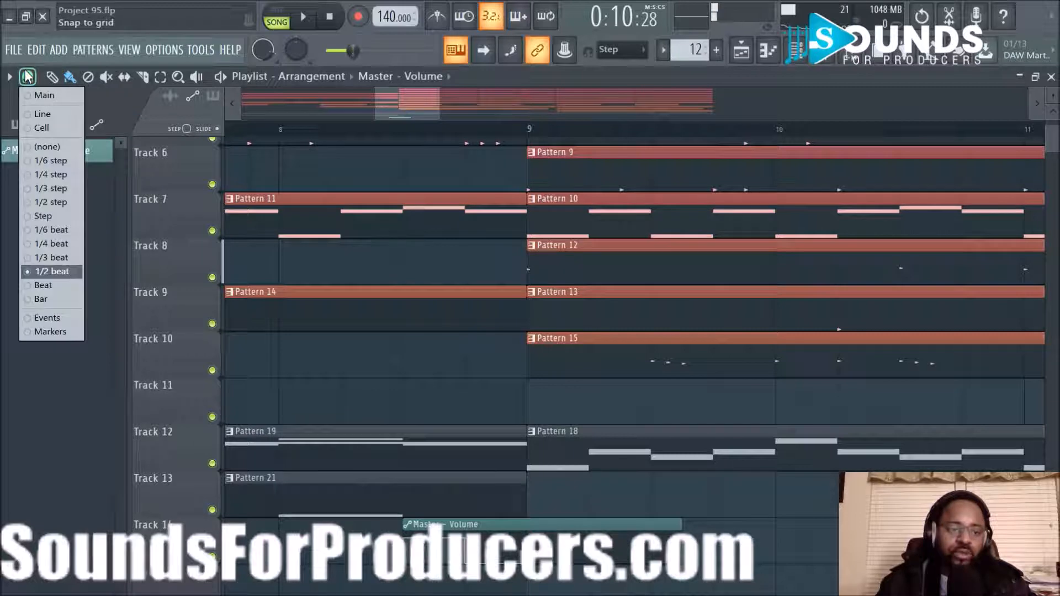
{"action": "left_click", "coordinate": [53, 248]}
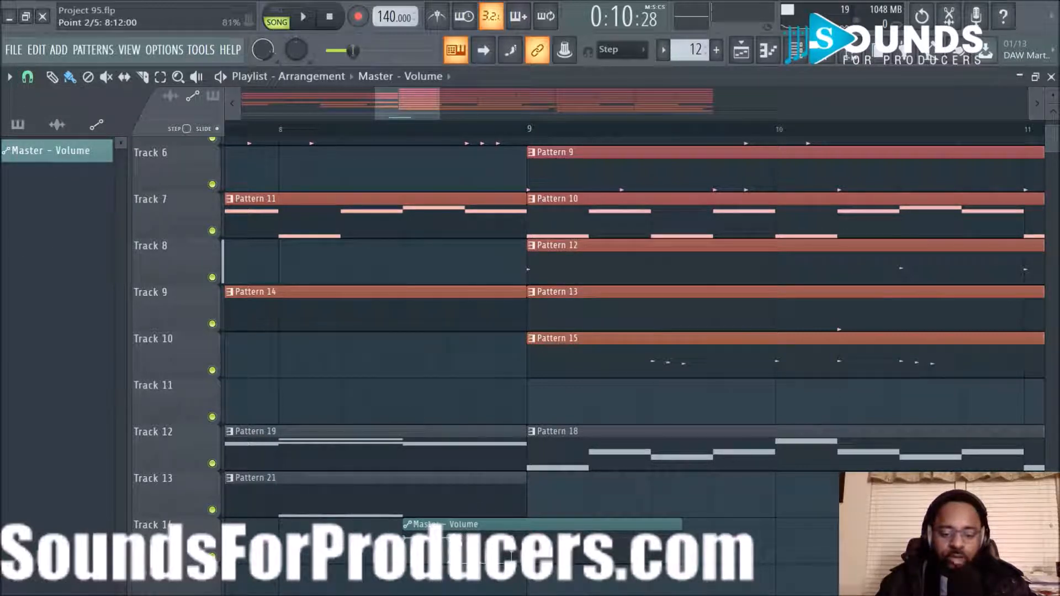
{"action": "right_click", "coordinate": [450, 562]}
{"action": "left_click", "coordinate": [496, 564]}
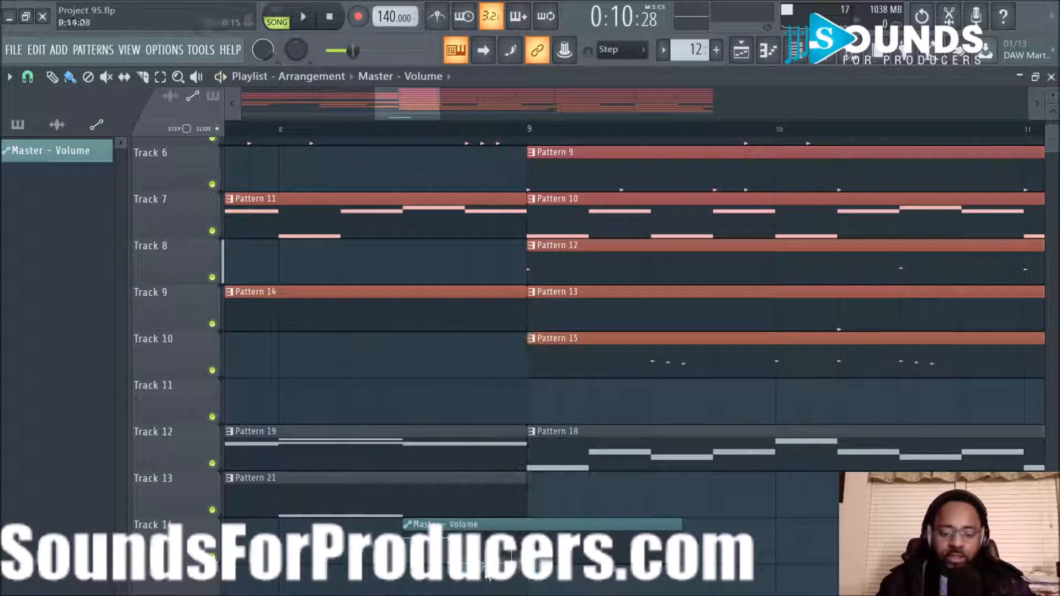
Step: Play the transition from bar 7 into bar 9 and examine the adjusted Master volume dip
{"action": "key", "text": "space"}
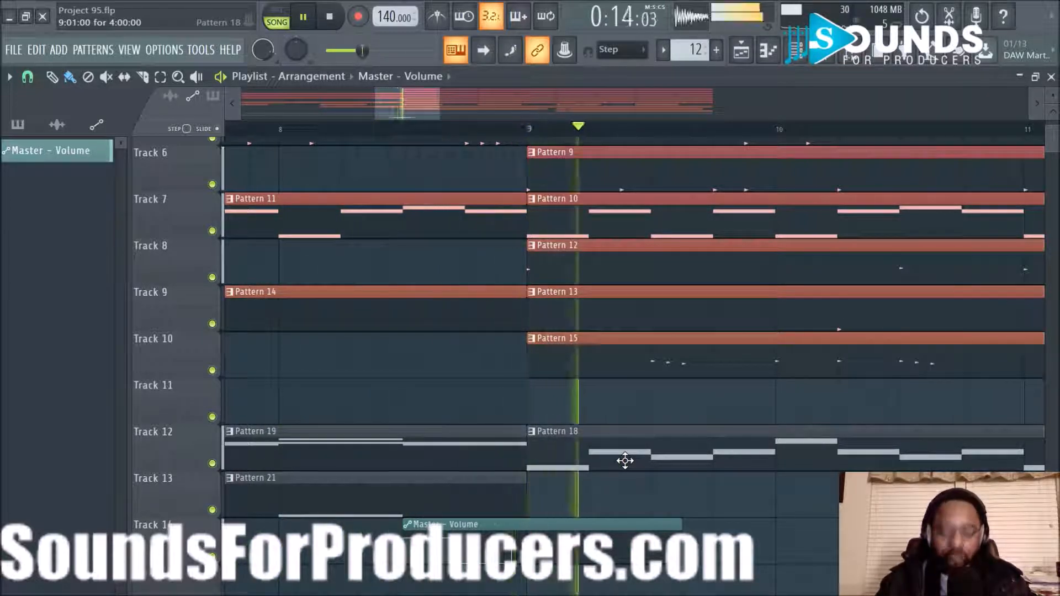
{"action": "scroll", "coordinate": [485, 134], "scroll_direction": "down", "scroll_amount": 3}
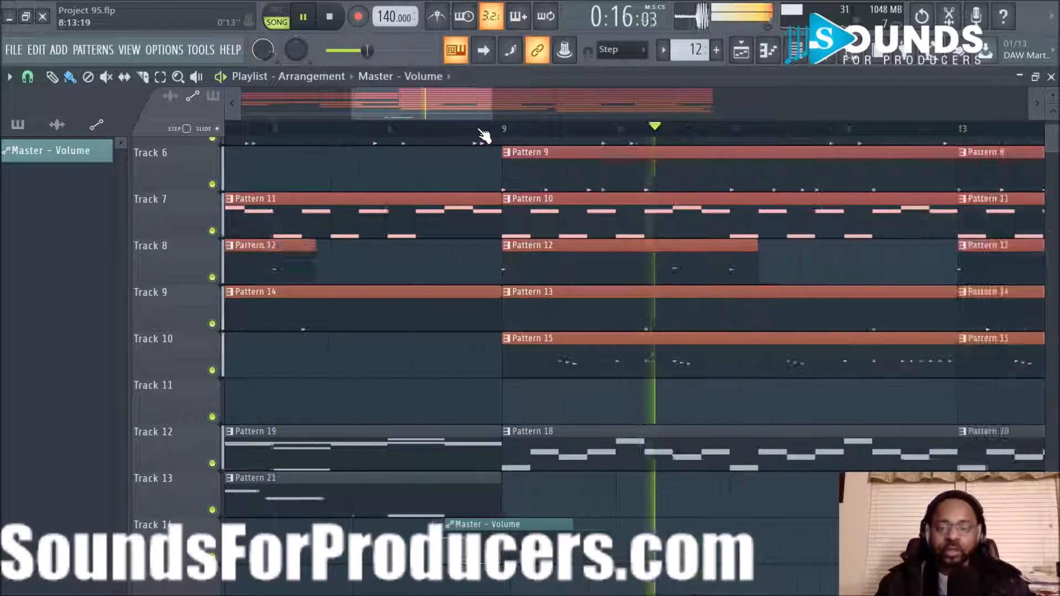
{"action": "key", "text": "space"}
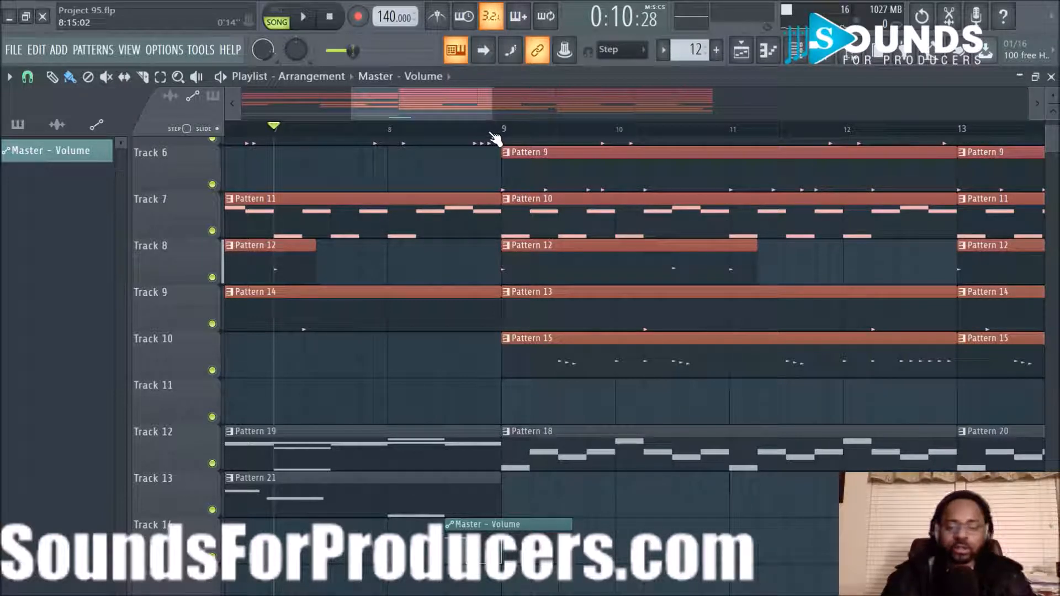
Step: Play the whole arrangement from bar 1 and examine how the intro tracks lead into the verse at bar 9
{"action": "left_click_drag", "start_coordinate": [493, 117], "coordinate": [348, 77]}
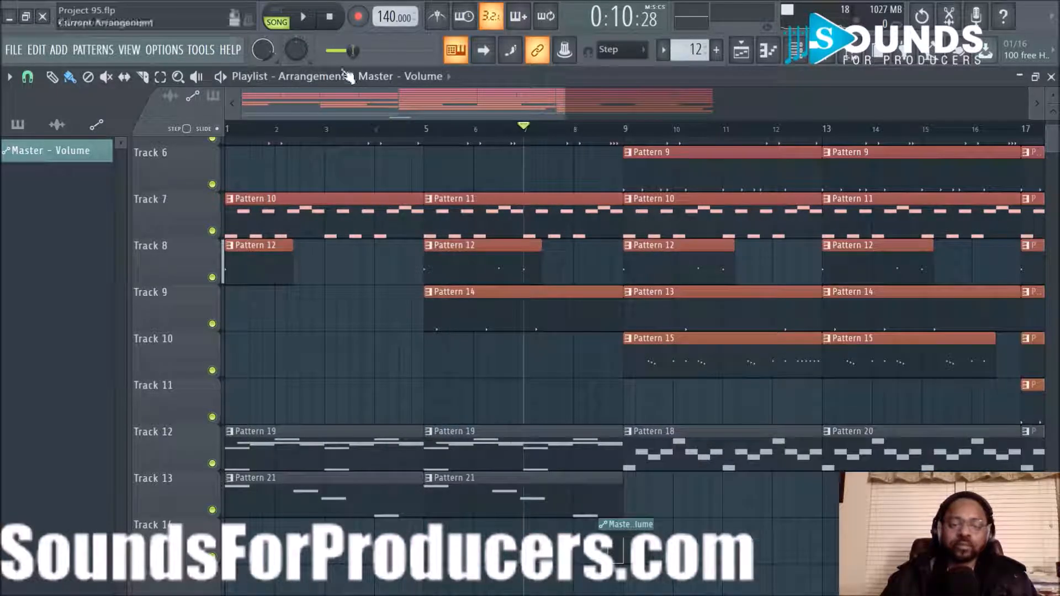
{"action": "left_click", "coordinate": [331, 17]}
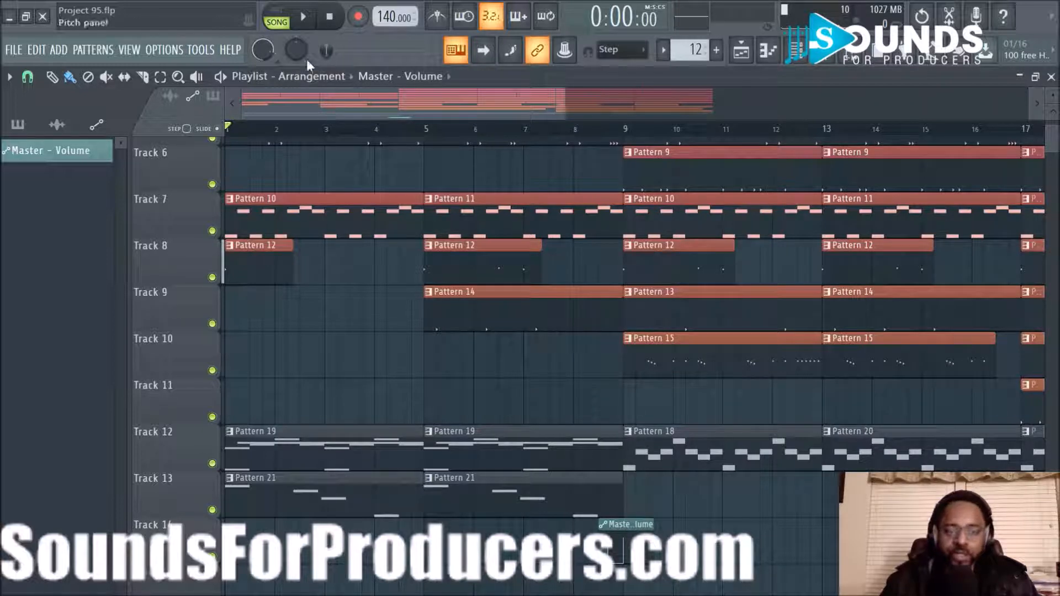
{"action": "left_click", "coordinate": [303, 20]}
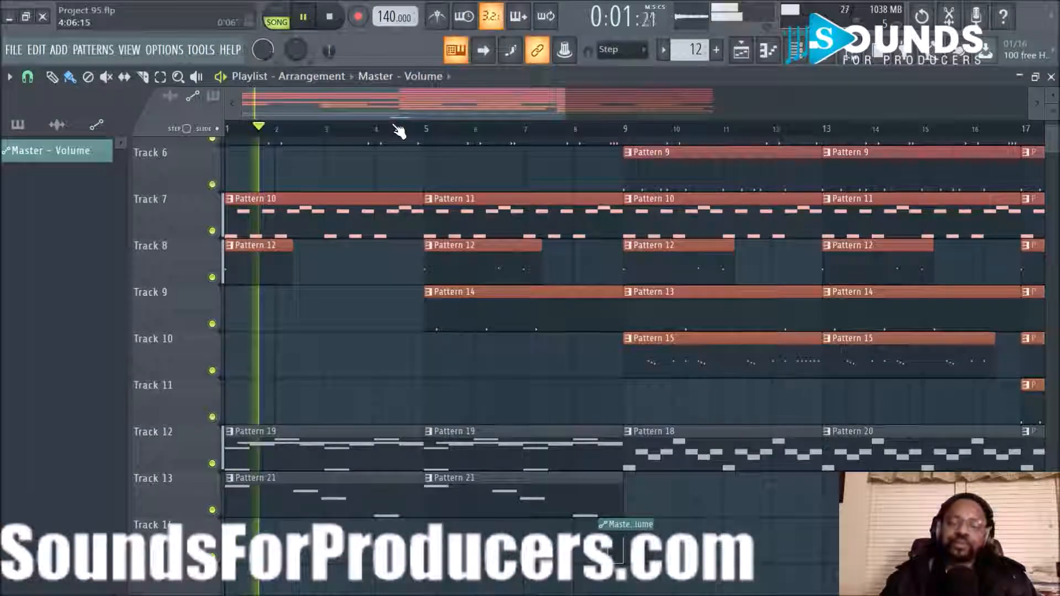
{"action": "scroll", "coordinate": [398, 130], "scroll_direction": "down", "scroll_amount": 3}
{"action": "scroll", "coordinate": [397, 130], "scroll_direction": "down", "scroll_amount": 1}
{"action": "scroll", "coordinate": [571, 384], "scroll_direction": "up", "scroll_amount": 5}
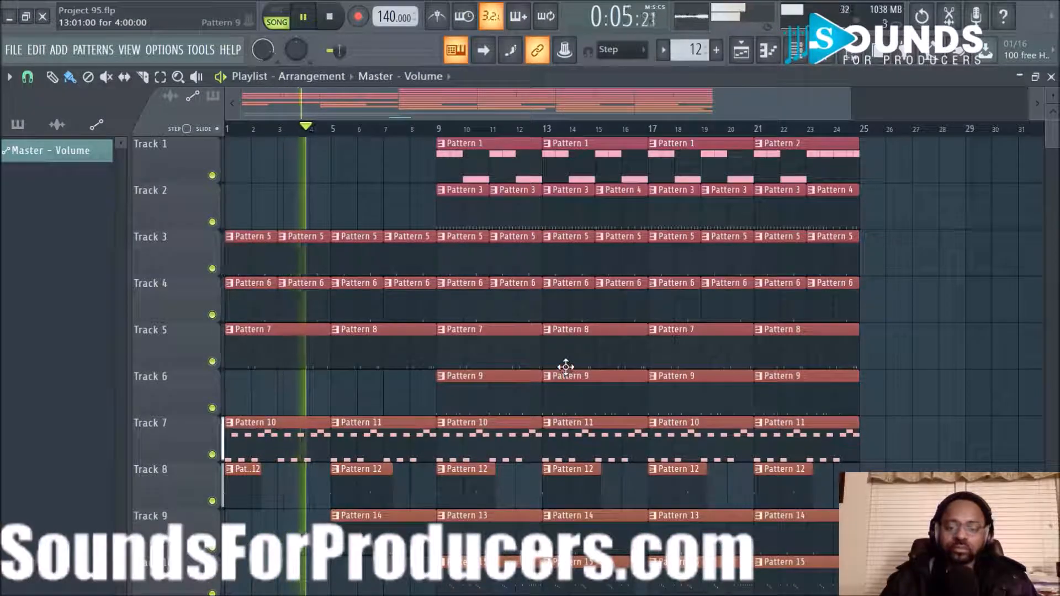
{"action": "scroll", "coordinate": [542, 133], "scroll_direction": "down", "scroll_amount": 2}
{"action": "scroll", "coordinate": [820, 208], "scroll_direction": "down", "scroll_amount": 3}
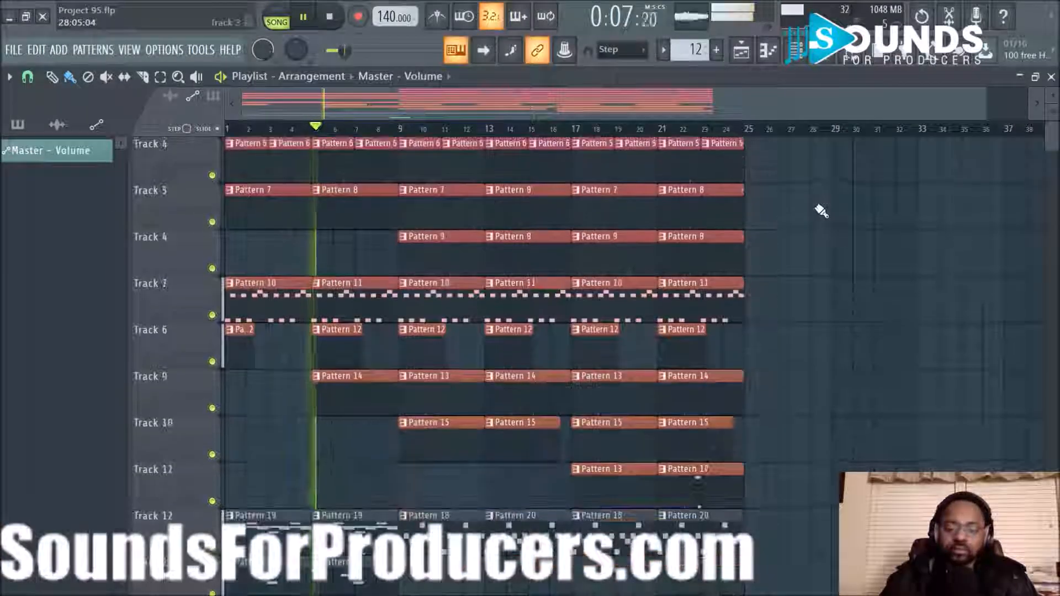
{"action": "scroll", "coordinate": [819, 208], "scroll_direction": "up", "scroll_amount": 3}
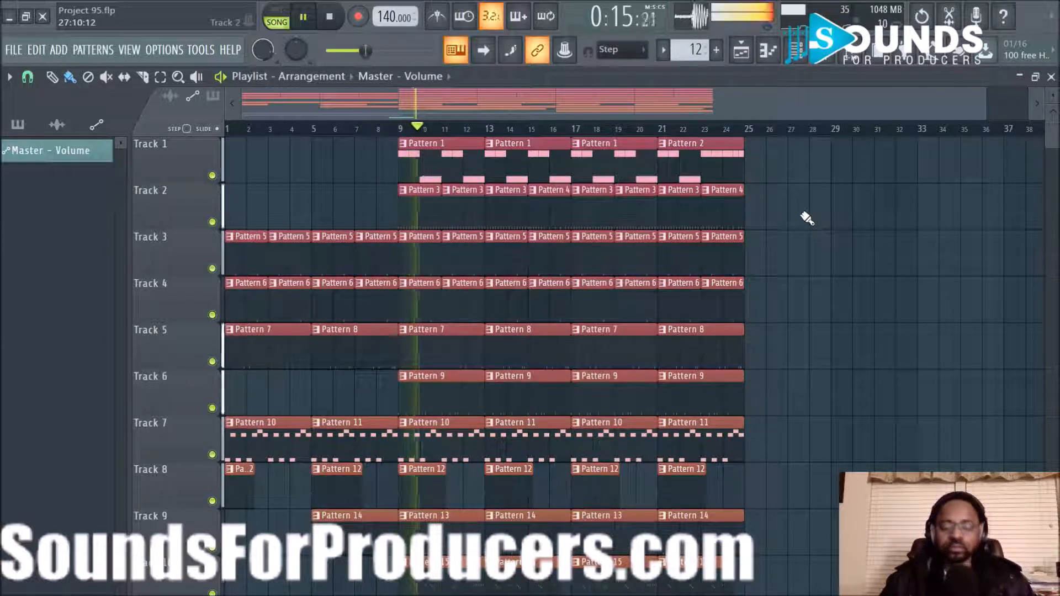
{"action": "scroll", "coordinate": [535, 161], "scroll_direction": "down", "scroll_amount": 5}
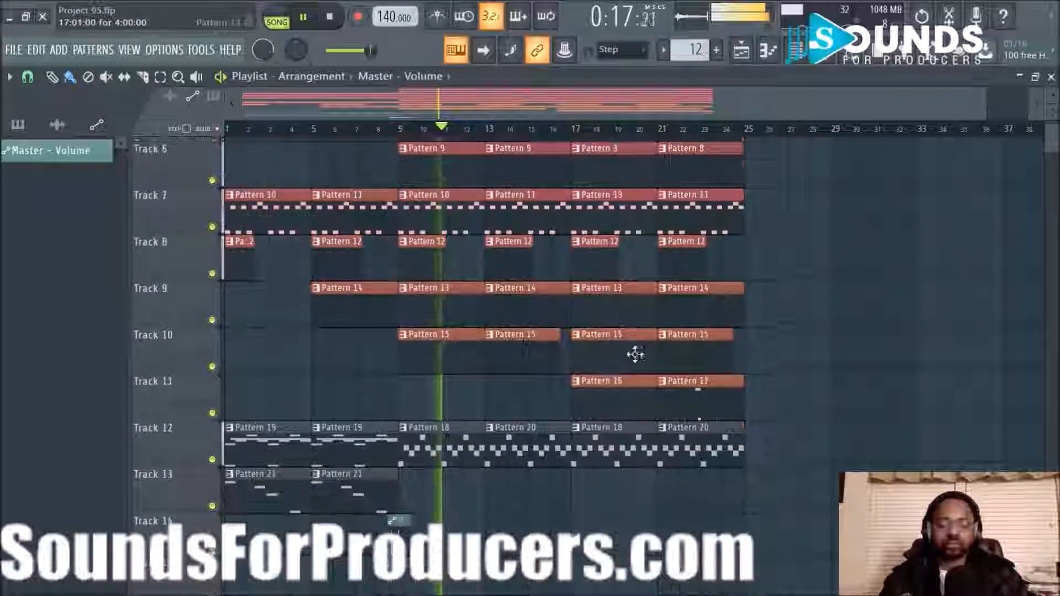
Step: Replay the move into the verse at bar 9, check the upper tracks, and stop playback
{"action": "key", "text": "space"}
{"action": "key", "text": "space"}
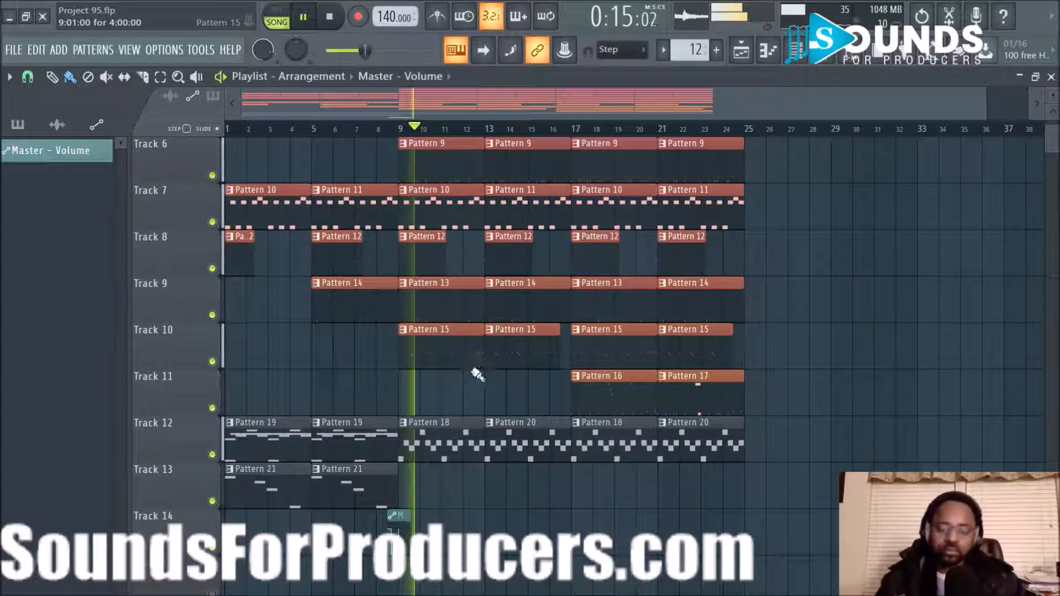
{"action": "scroll", "coordinate": [360, 338], "scroll_direction": "up", "scroll_amount": 5}
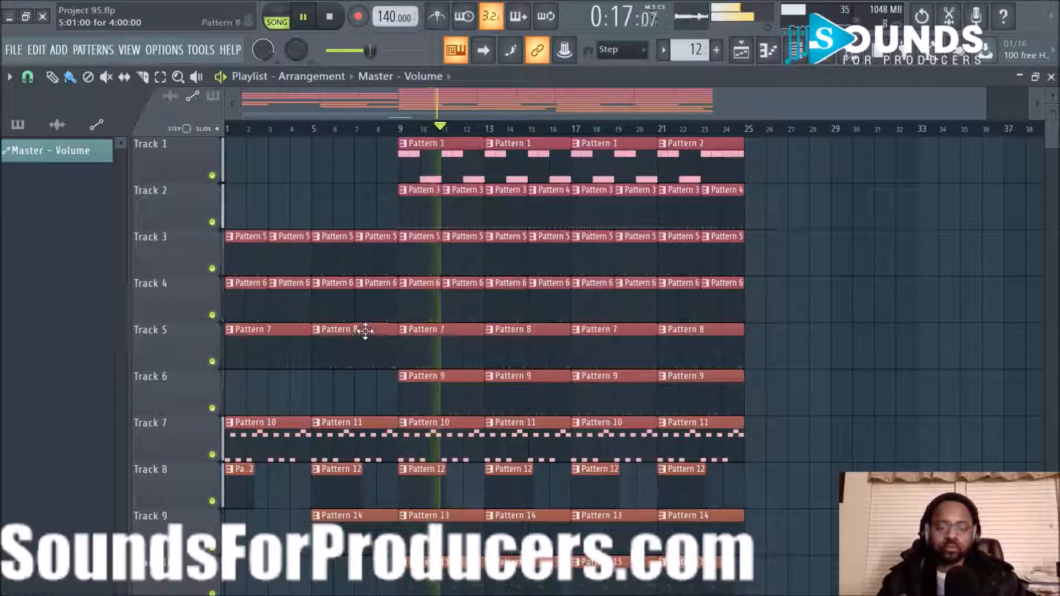
{"action": "key", "text": "space"}
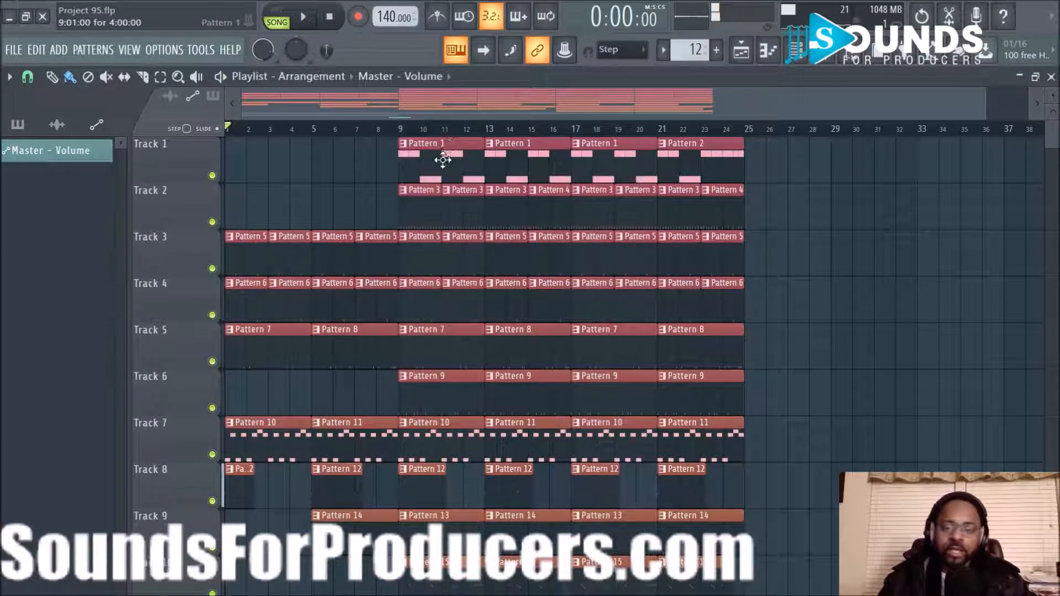
Step: Copy the two Pattern 1 clips at bars 9 and 13 of Track 1 to bars 1 and 5
{"action": "left_click", "coordinate": [443, 160], "text": "ctrl"}
{"action": "left_click_drag", "start_coordinate": [443, 161], "coordinate": [249, 160]}
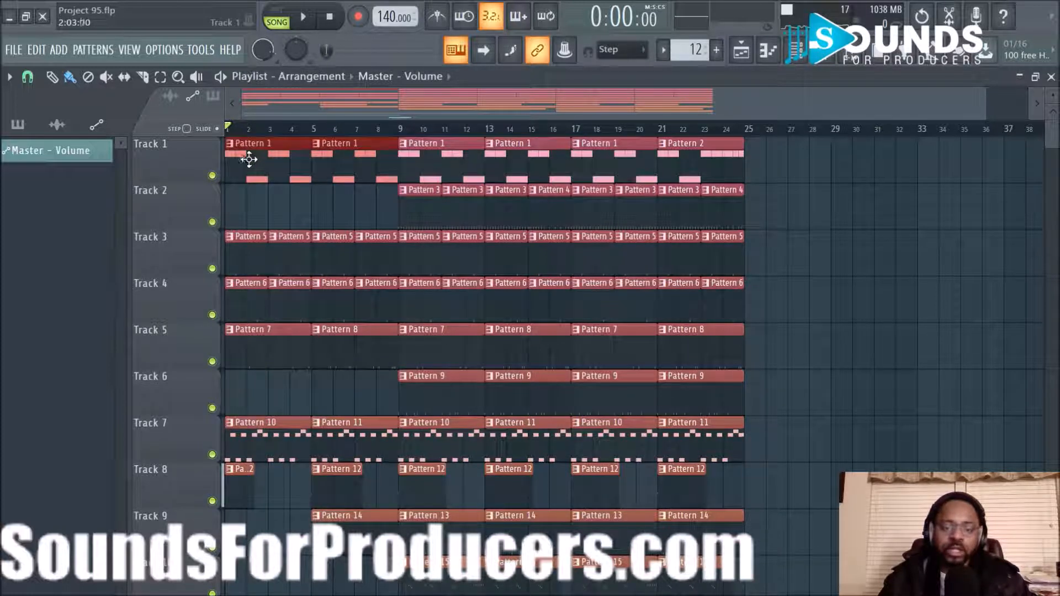
{"action": "left_click", "coordinate": [309, 221], "text": "ctrl"}
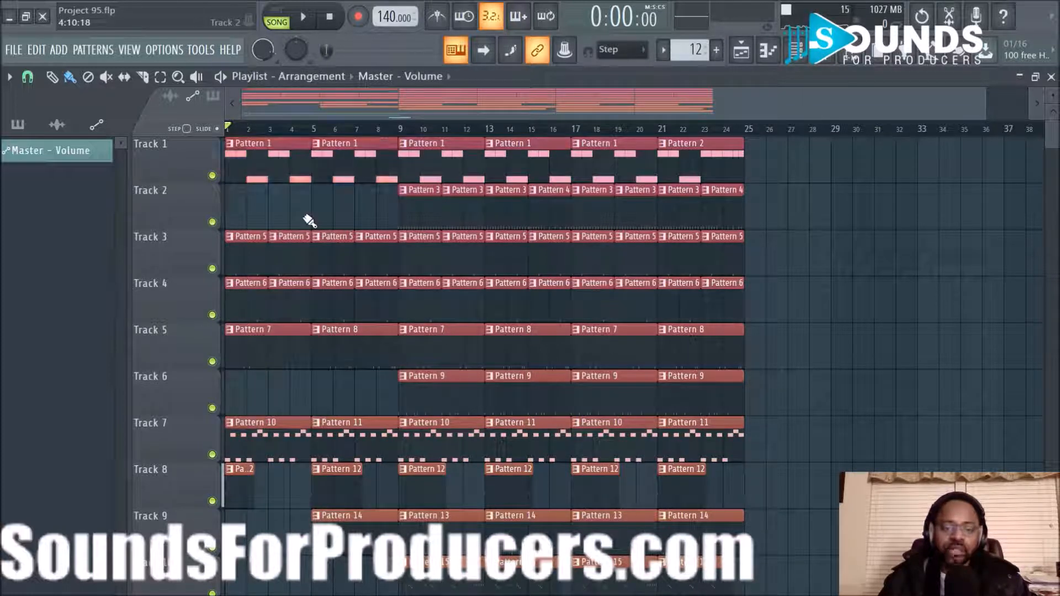
Step: Make the Track 1 clip at bar 1 a unique Pattern 2 and switch the clip at bar 5 to Pattern 2
{"action": "left_click", "coordinate": [229, 146]}
{"action": "left_click", "coordinate": [283, 243]}
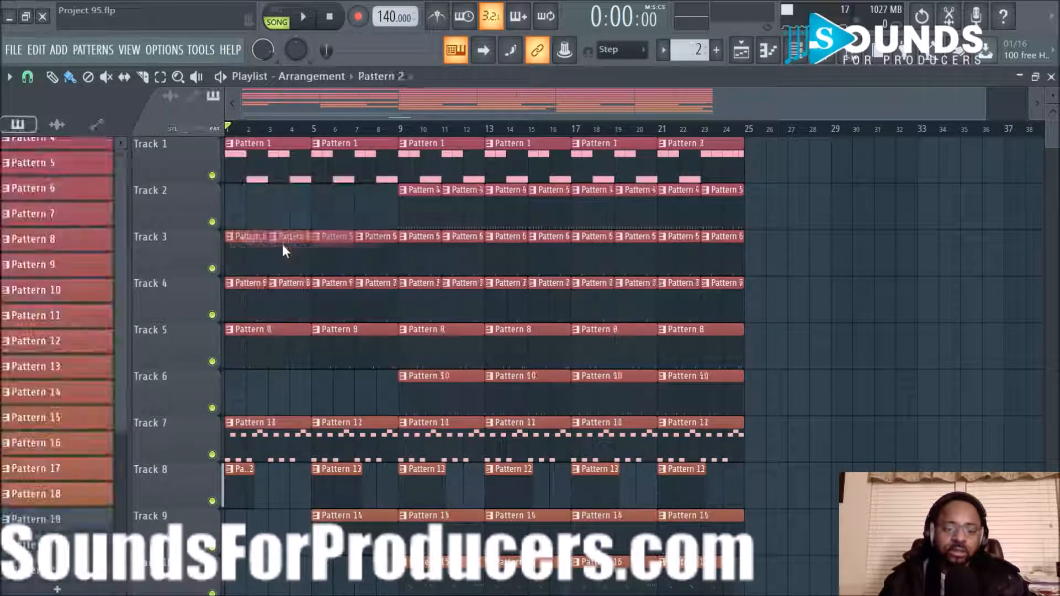
{"action": "left_click", "coordinate": [316, 148]}
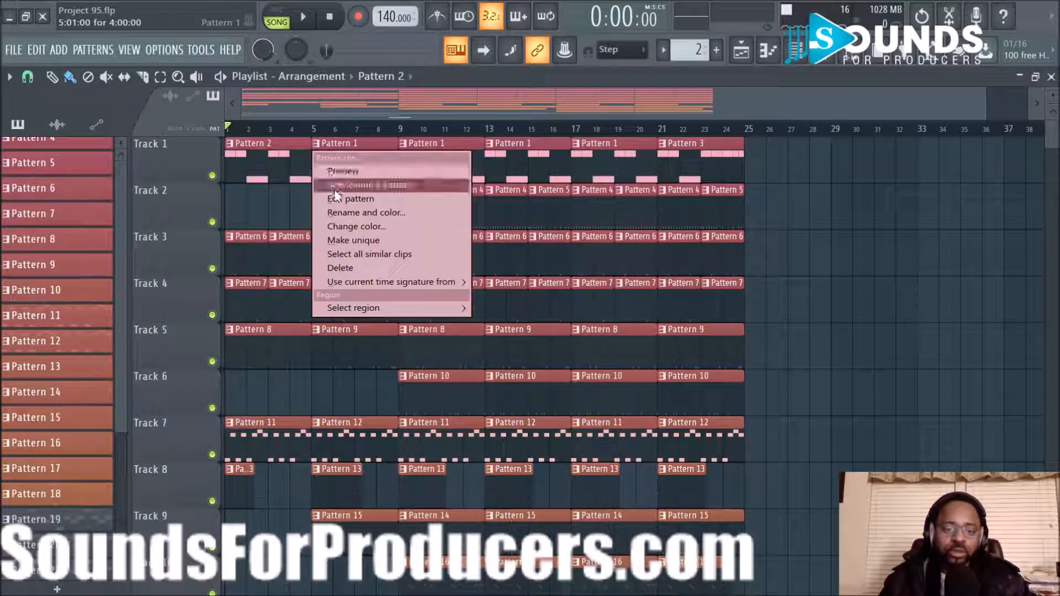
{"action": "mouse_move", "coordinate": [380, 182]}
{"action": "left_click", "coordinate": [531, 199]}
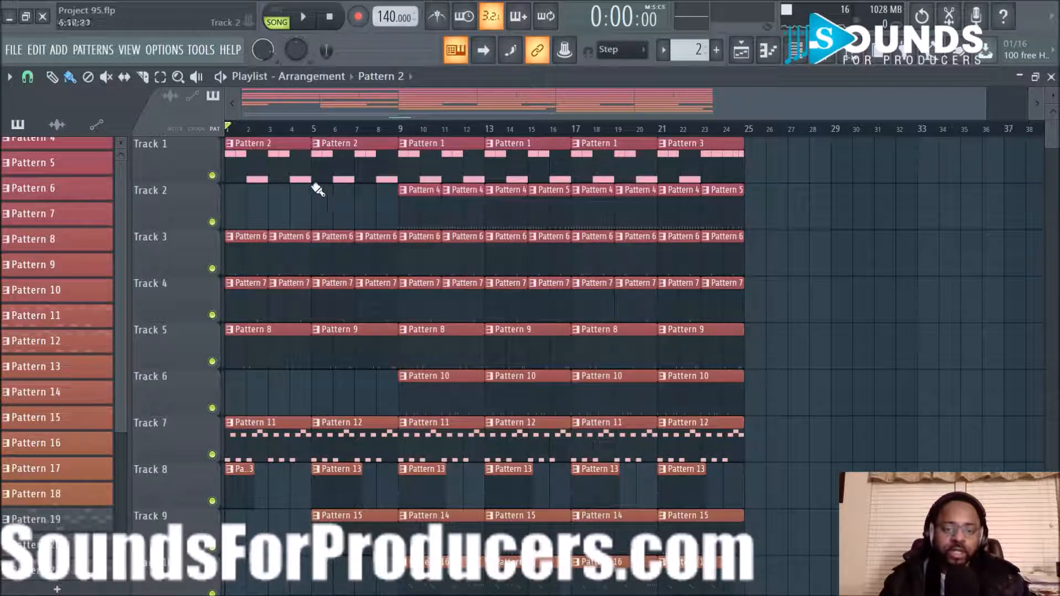
Step: Lower the velocity of all Serato Sample notes in Pattern 2, preview them, and return to the playlist
{"action": "double_click", "coordinate": [253, 171]}
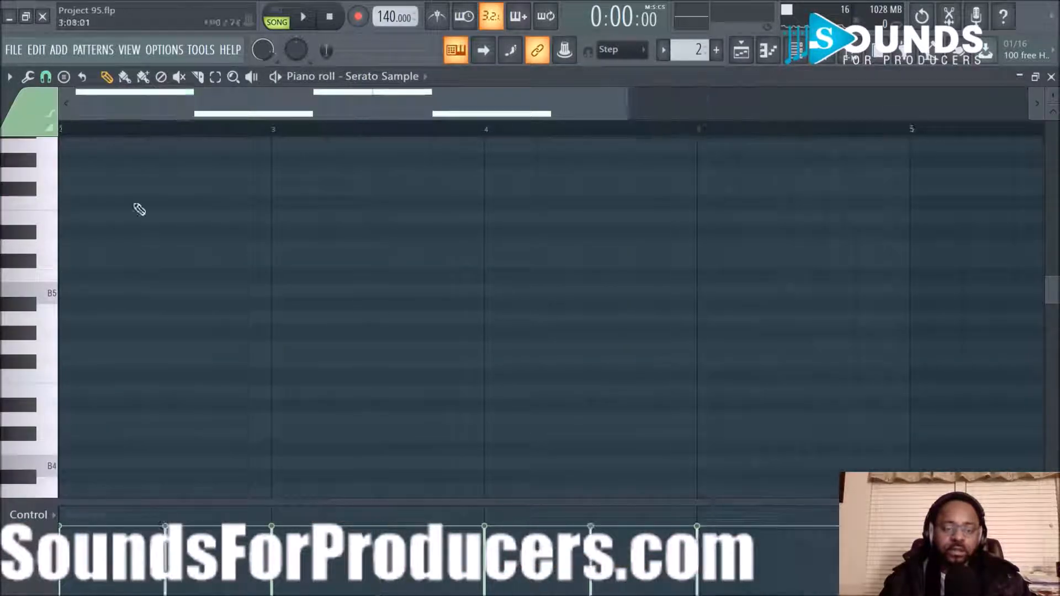
{"action": "key", "text": "ctrl+a"}
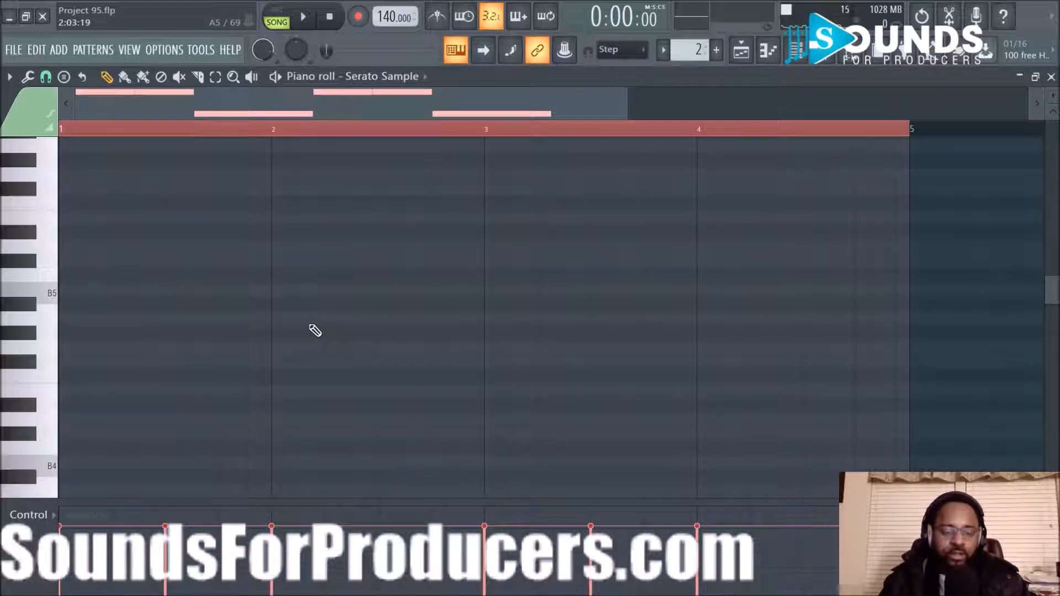
{"action": "scroll", "coordinate": [441, 229], "scroll_direction": "down", "scroll_amount": 10}
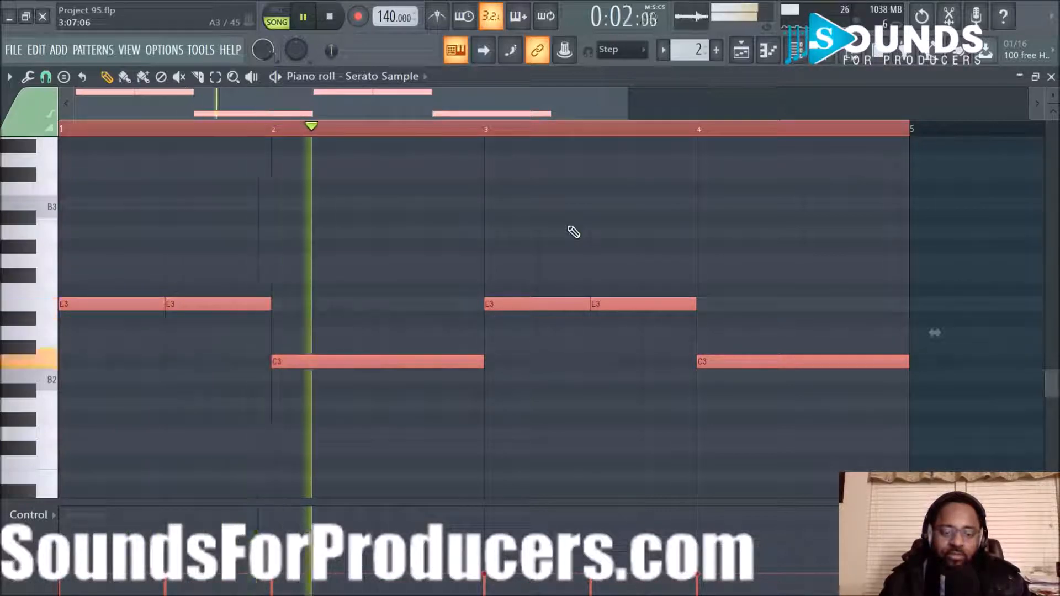
{"action": "key", "text": "space"}
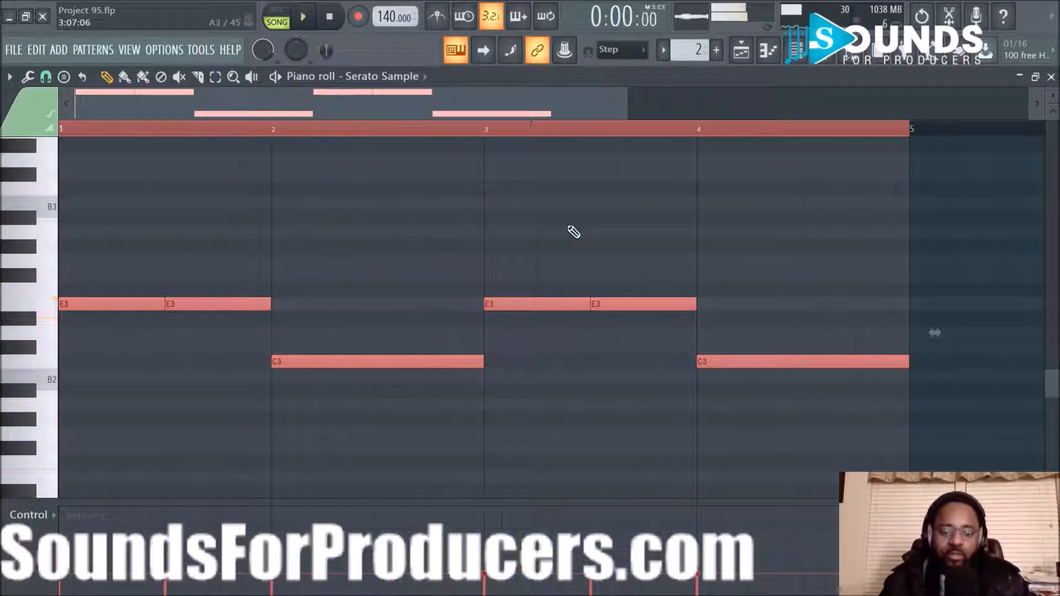
{"action": "left_click", "coordinate": [739, 60]}
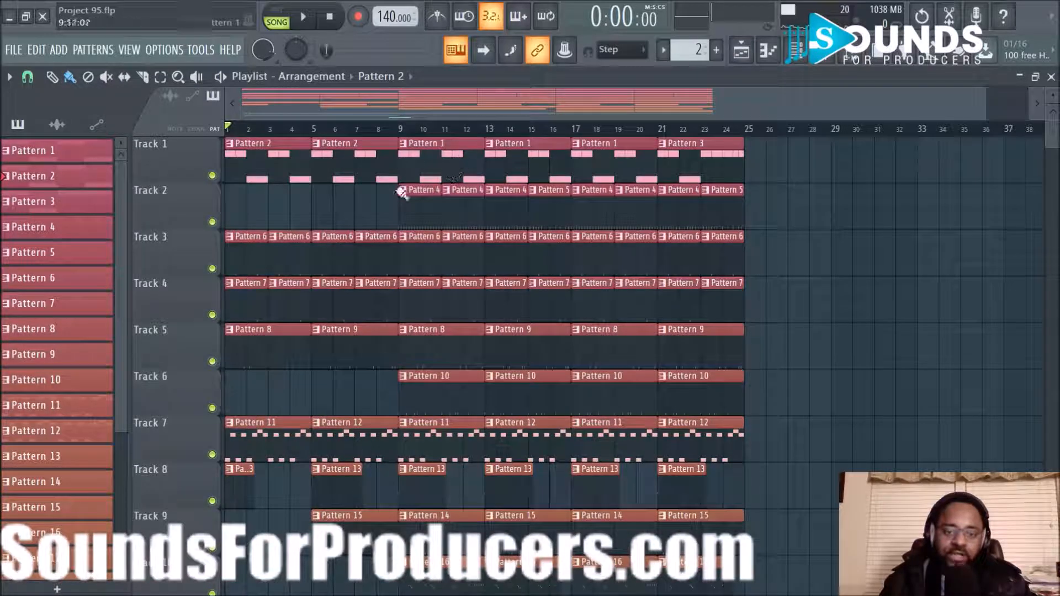
Step: Play the song from bar 1 and review the softer intro and all tracks through the verse to bar 17
{"action": "key", "text": "space"}
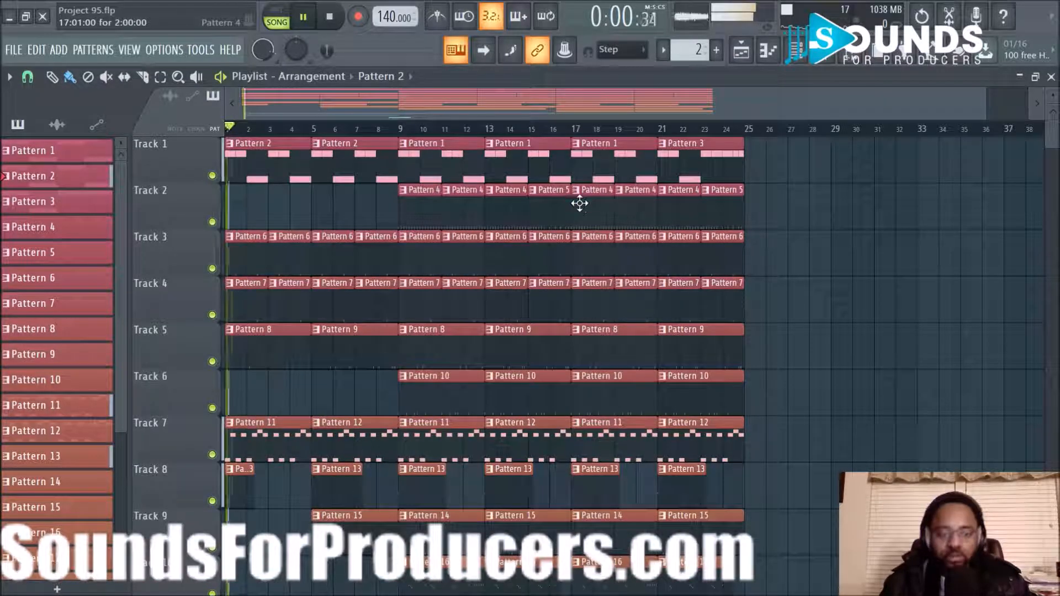
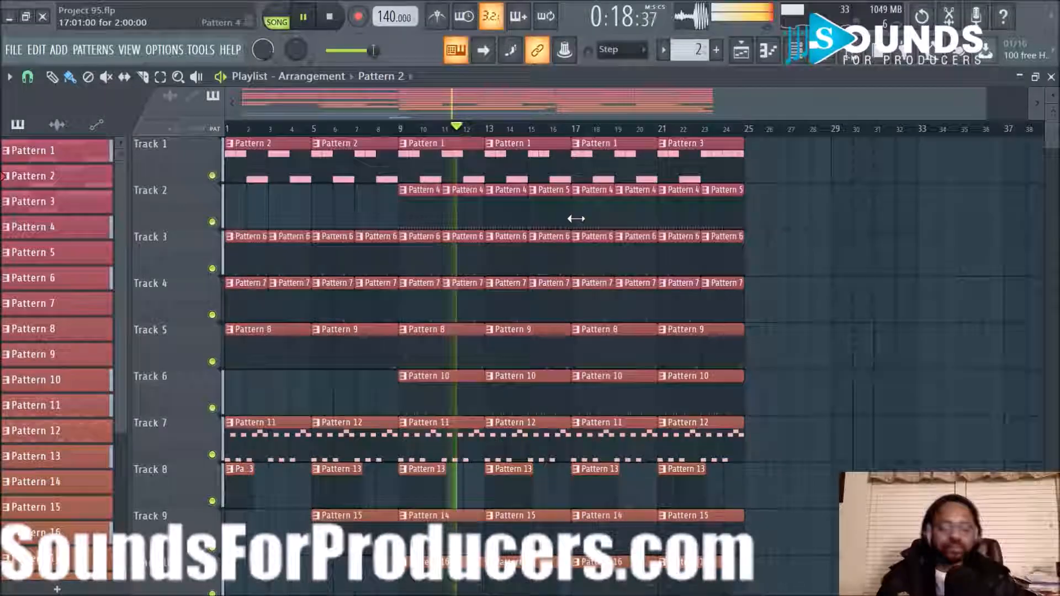
{"action": "scroll", "coordinate": [576, 218], "scroll_direction": "down", "scroll_amount": 3}
{"action": "scroll", "coordinate": [591, 276], "scroll_direction": "up", "scroll_amount": 3}
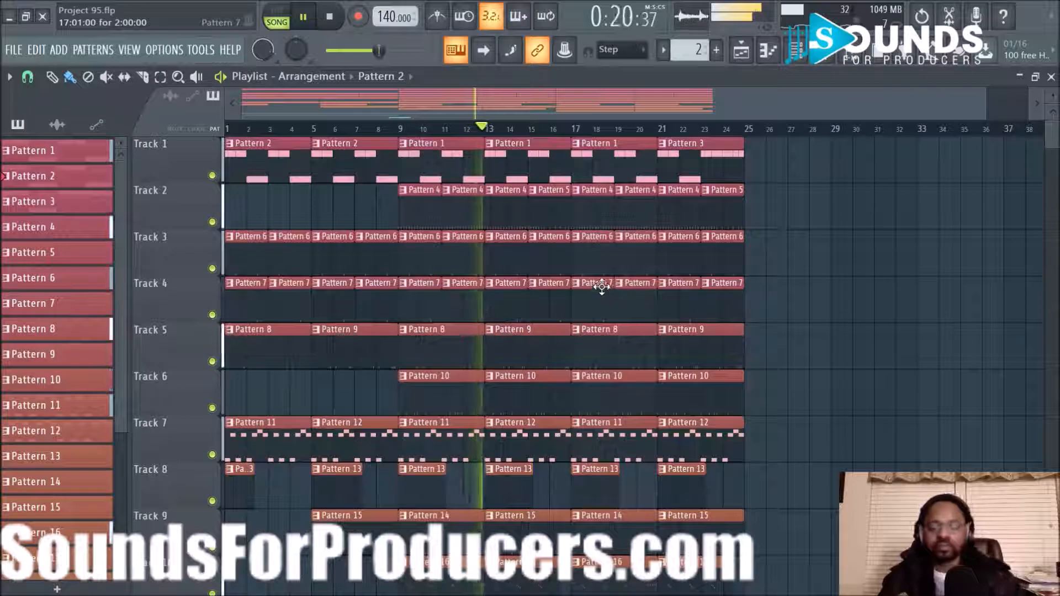
{"action": "scroll", "coordinate": [603, 309], "scroll_direction": "down", "scroll_amount": 5}
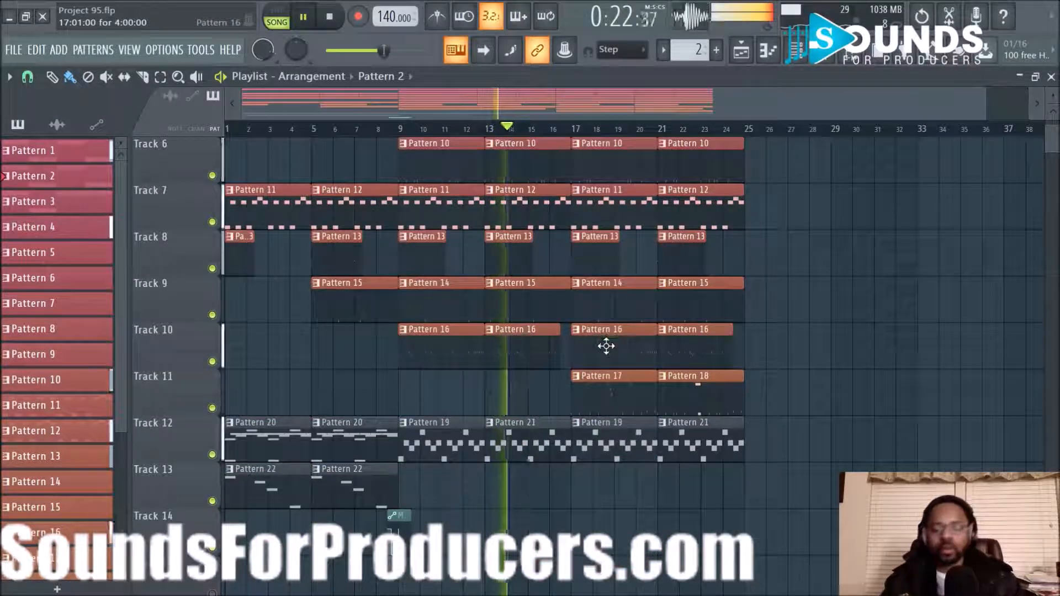
{"action": "scroll", "coordinate": [606, 347], "scroll_direction": "up", "scroll_amount": 4}
{"action": "scroll", "coordinate": [606, 351], "scroll_direction": "down", "scroll_amount": 2}
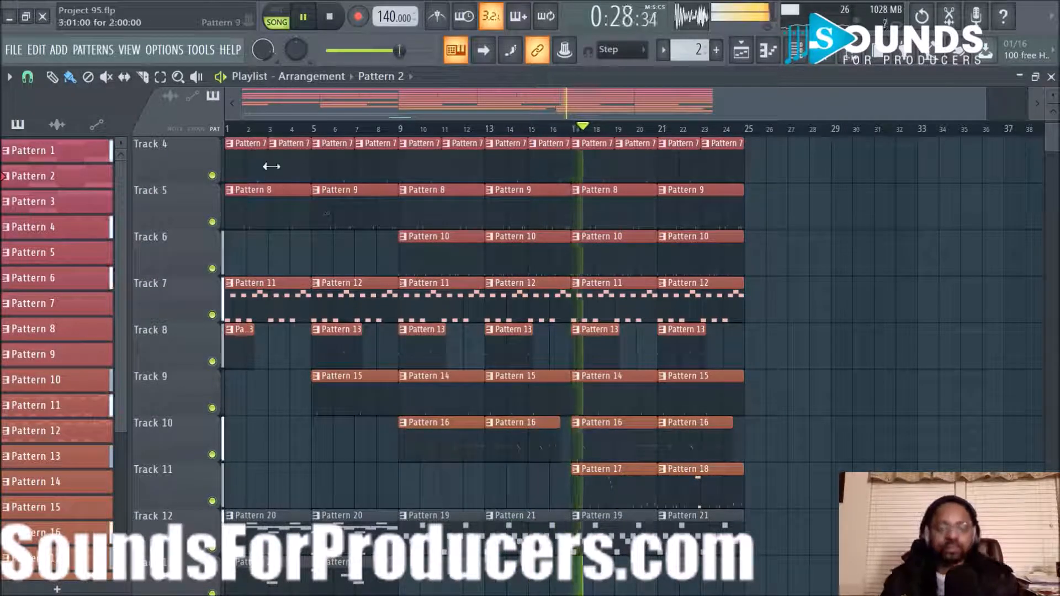
Step: Copy the first four Pattern 7 clips on Track 4 to bars 25–32 and set the playlist snap to 1/2 beat
{"action": "left_click_drag", "start_coordinate": [253, 154], "coordinate": [767, 162]}
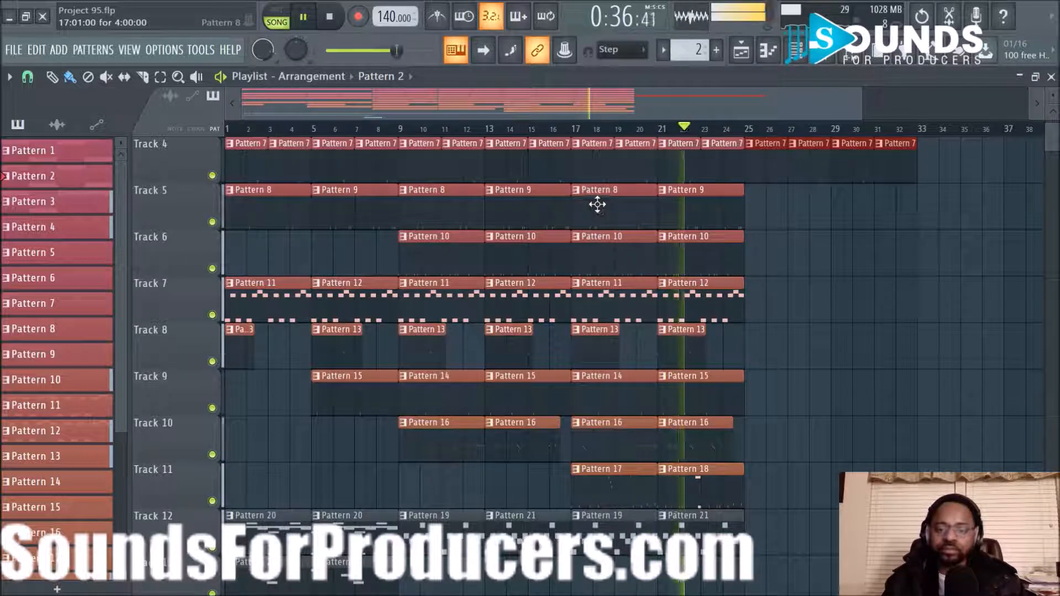
{"action": "left_click", "coordinate": [27, 76]}
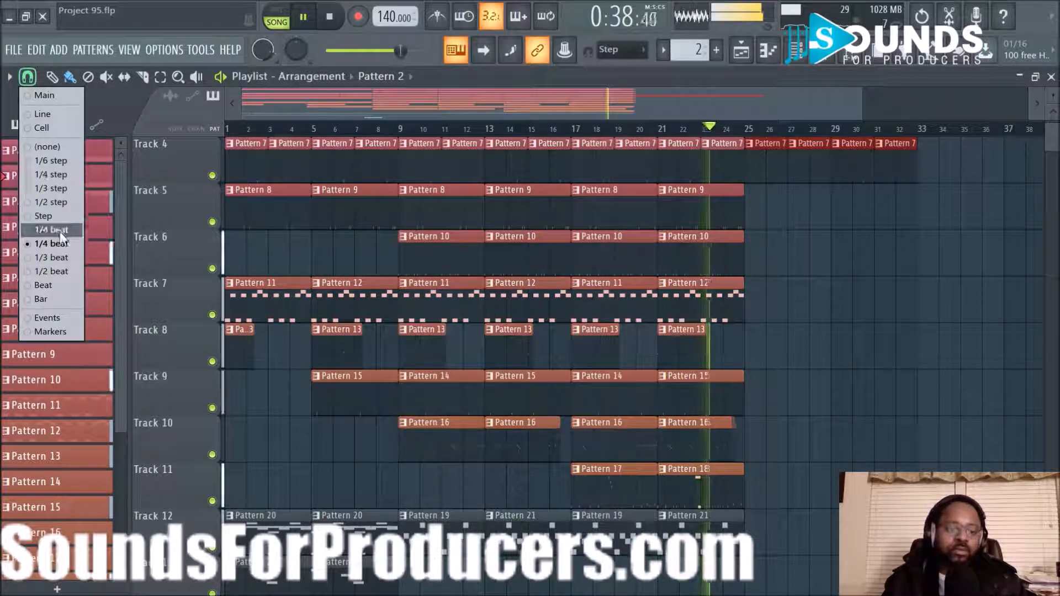
{"action": "left_click", "coordinate": [55, 271]}
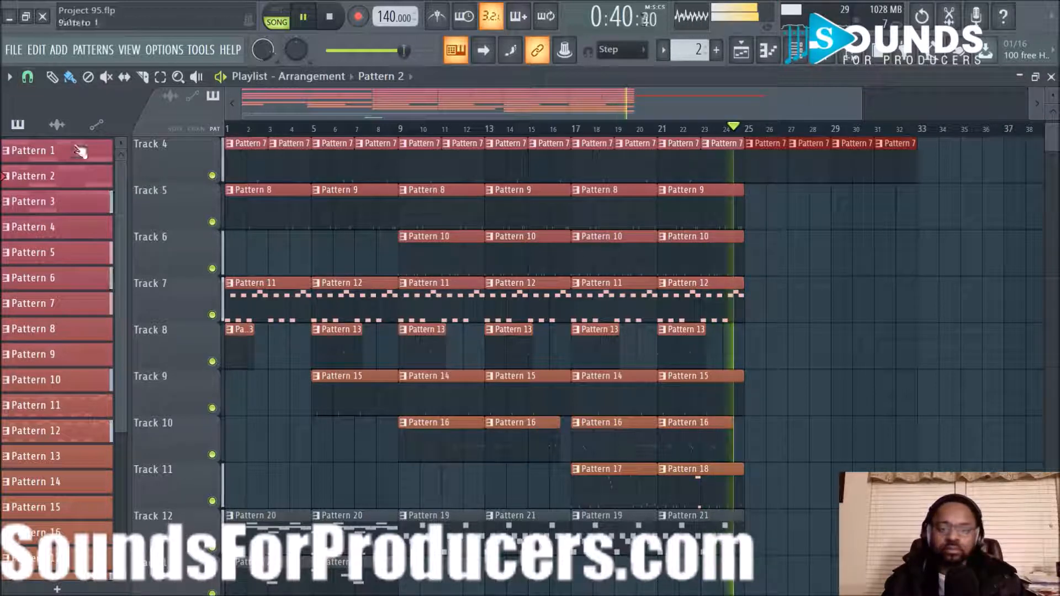
{"action": "key", "text": "space"}
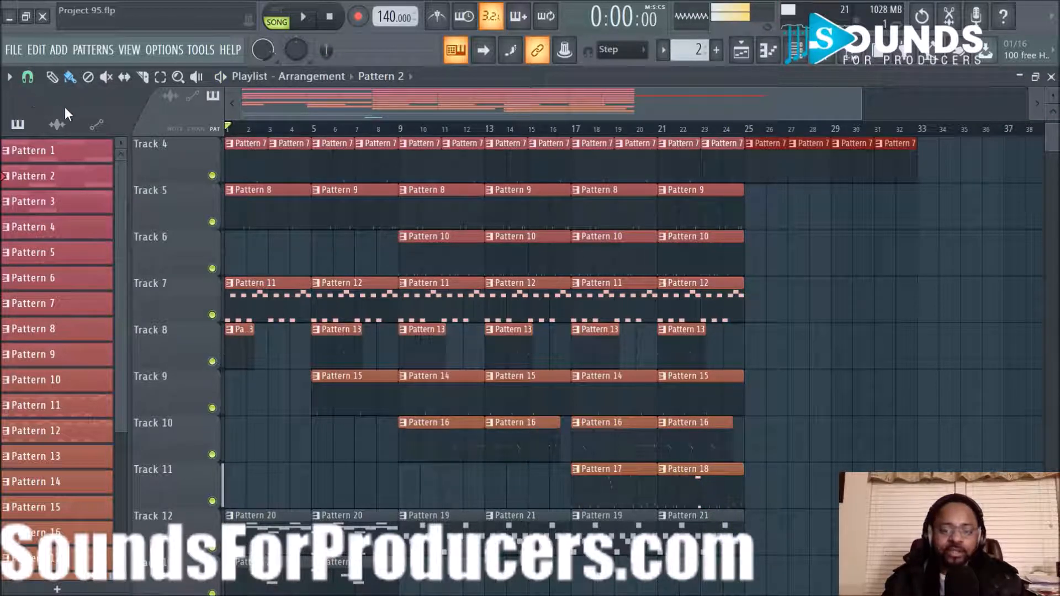
Step: Try to copy the clips on Tracks 5 to 12 from bars 17–24 to bars 25–32
{"action": "left_click", "coordinate": [28, 77]}
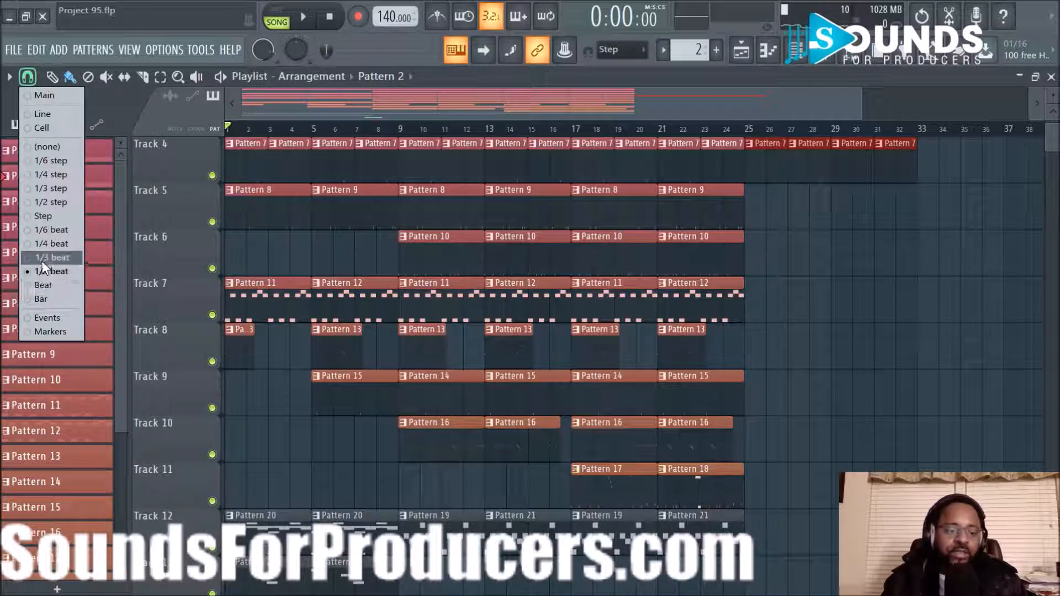
{"action": "left_click", "coordinate": [806, 265]}
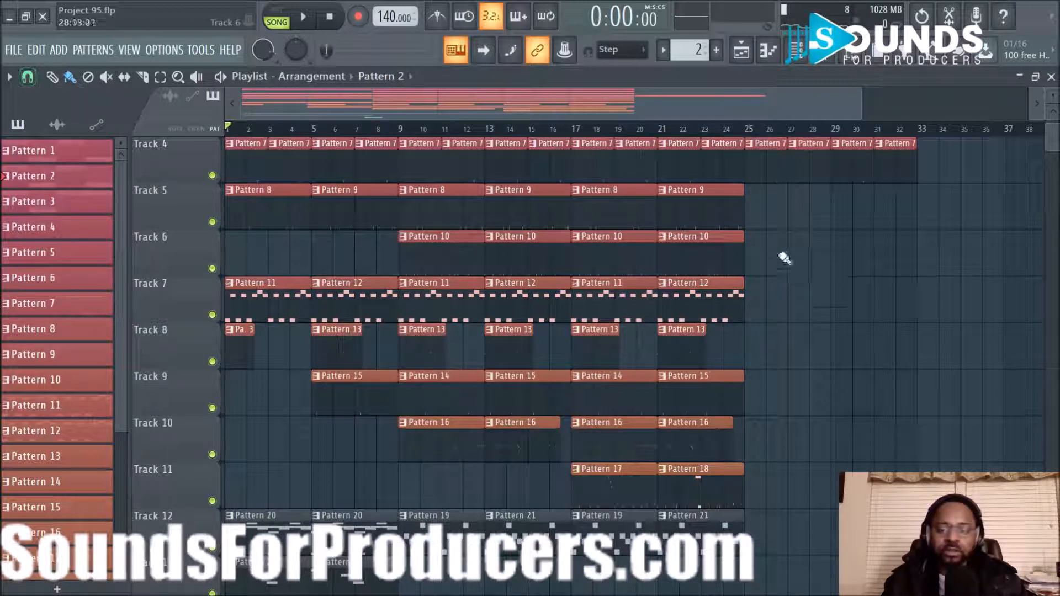
{"action": "left_click_drag", "start_coordinate": [596, 211], "coordinate": [767, 521]}
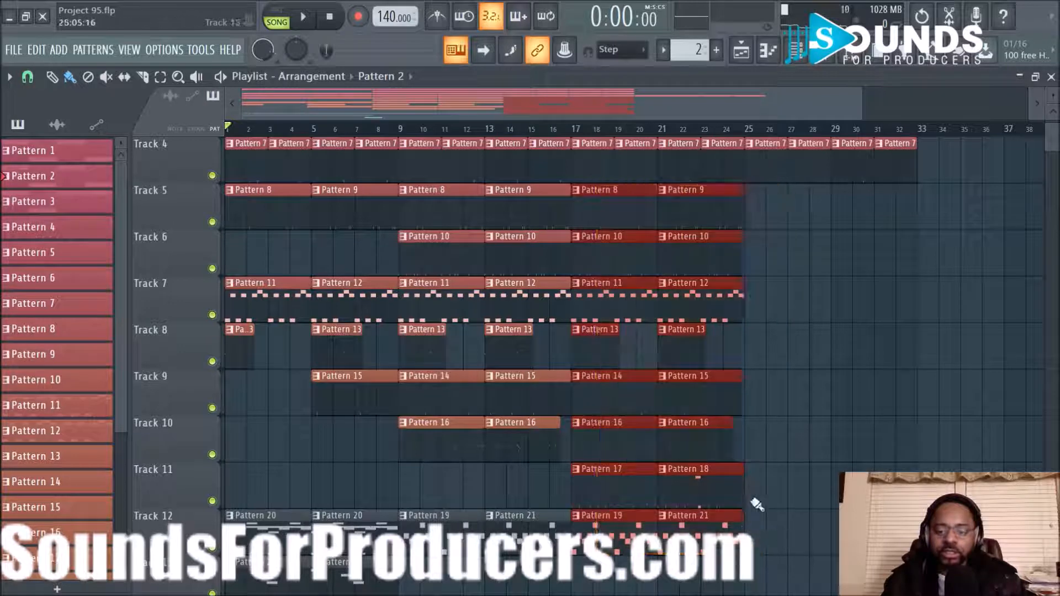
{"action": "left_click_drag", "start_coordinate": [595, 204], "coordinate": [766, 203]}
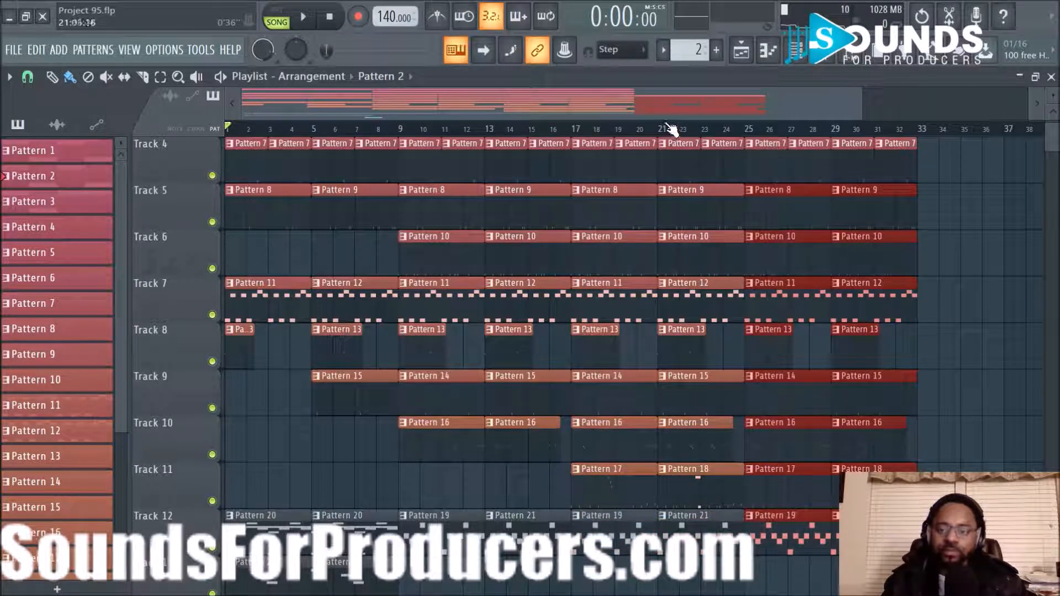
Step: Play the song from around bar 20 and check the tracks leading into bar 25
{"action": "key", "text": "space"}
{"action": "scroll", "coordinate": [663, 134], "scroll_direction": "up", "scroll_amount": 3}
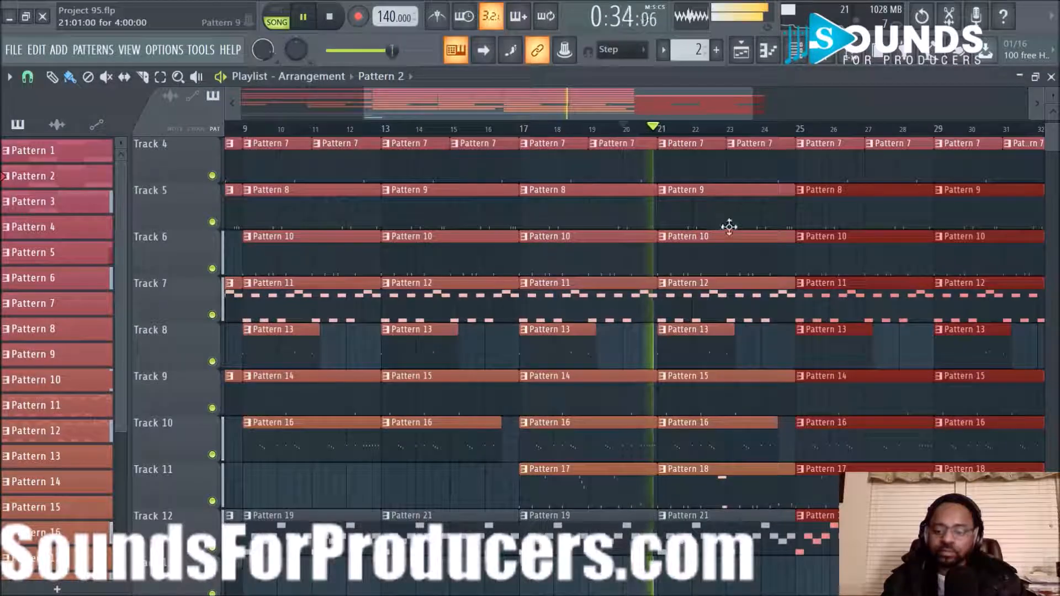
{"action": "scroll", "coordinate": [751, 259], "scroll_direction": "up", "scroll_amount": 3}
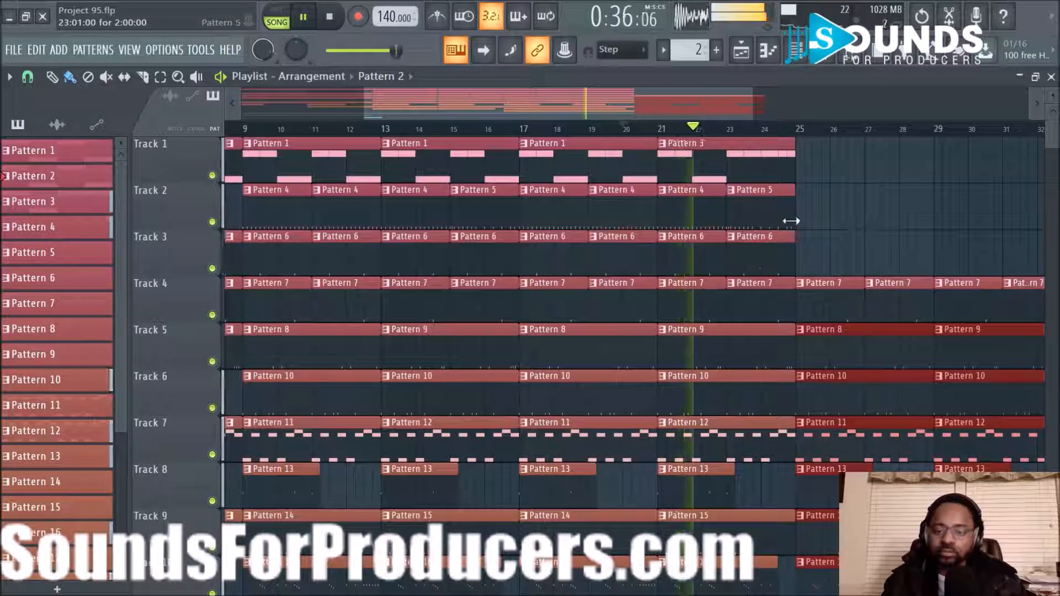
{"action": "key", "text": "space"}
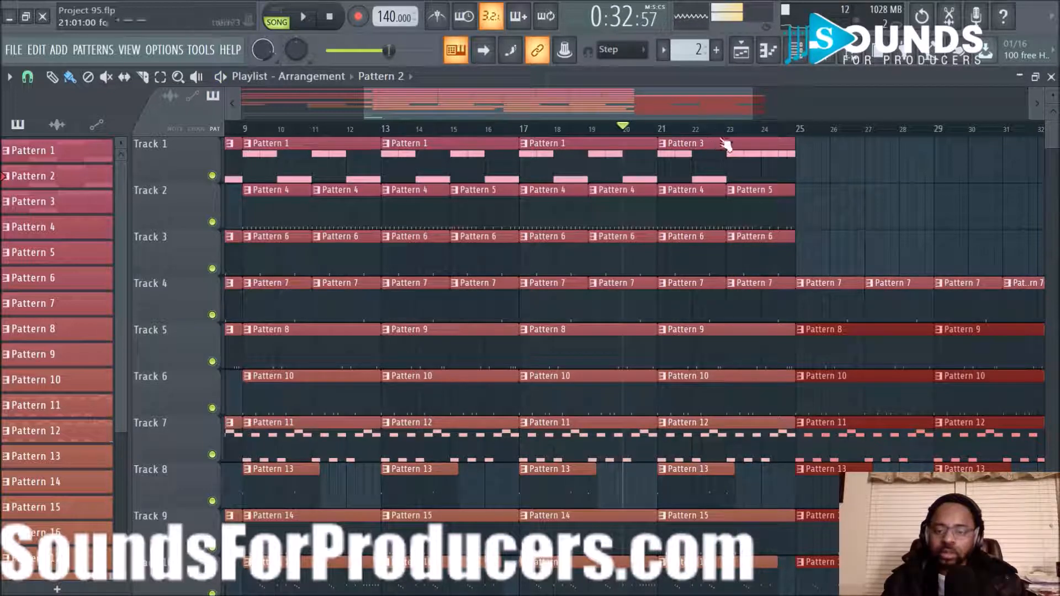
{"action": "scroll", "coordinate": [724, 136], "scroll_direction": "down", "scroll_amount": 3}
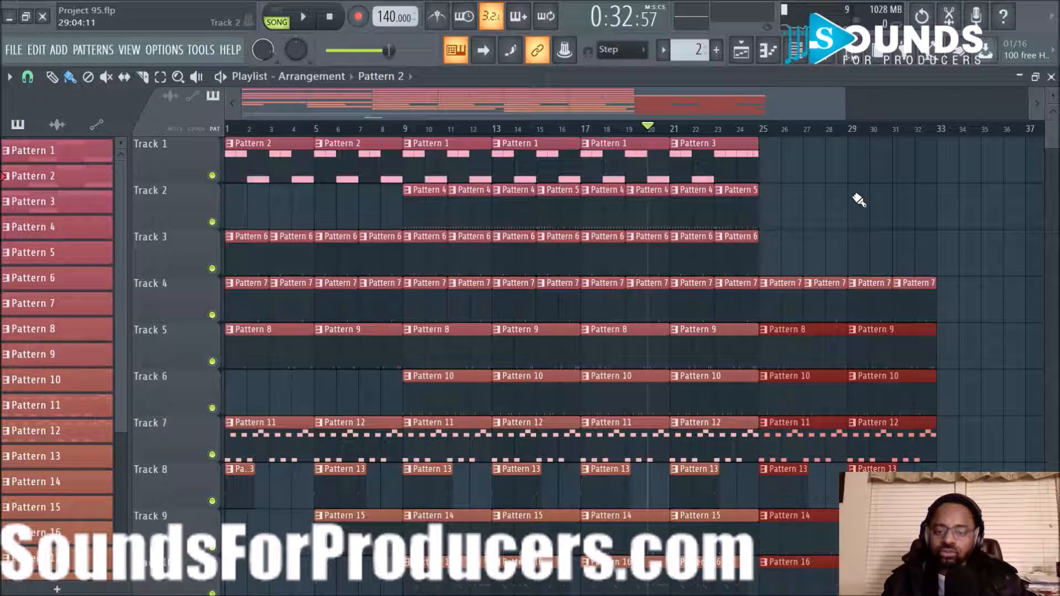
Step: Undo the clip copies at bars 25–32, including the Pattern 7 clips on Track 4
{"action": "key", "text": "ctrl+z"}
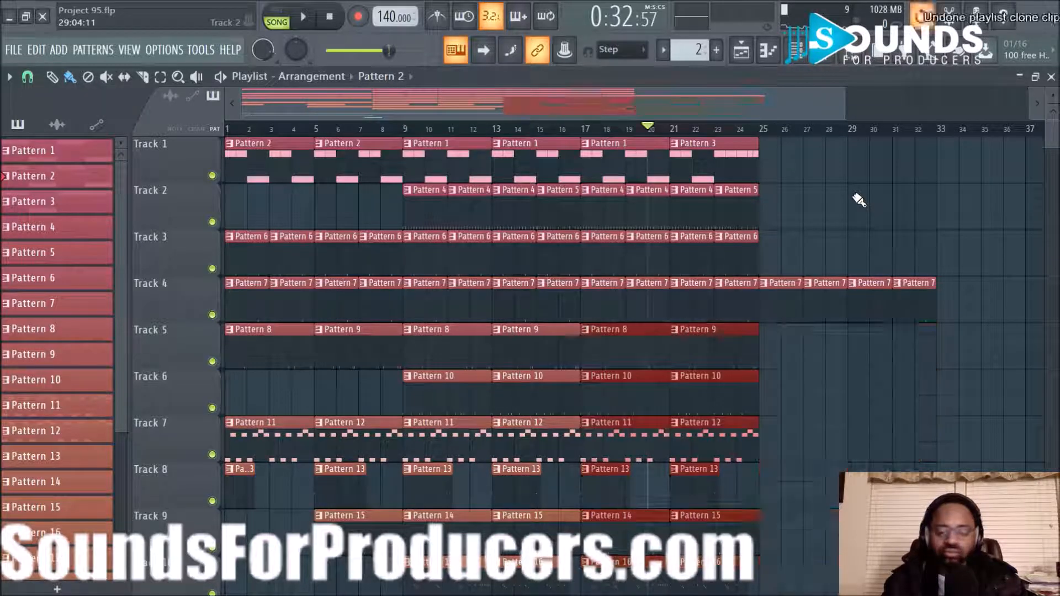
{"action": "key", "text": "ctrl+z"}
{"action": "key", "text": "ctrl+z"}
{"action": "key", "text": "ctrl+z"}
{"action": "key", "text": "ctrl+z"}
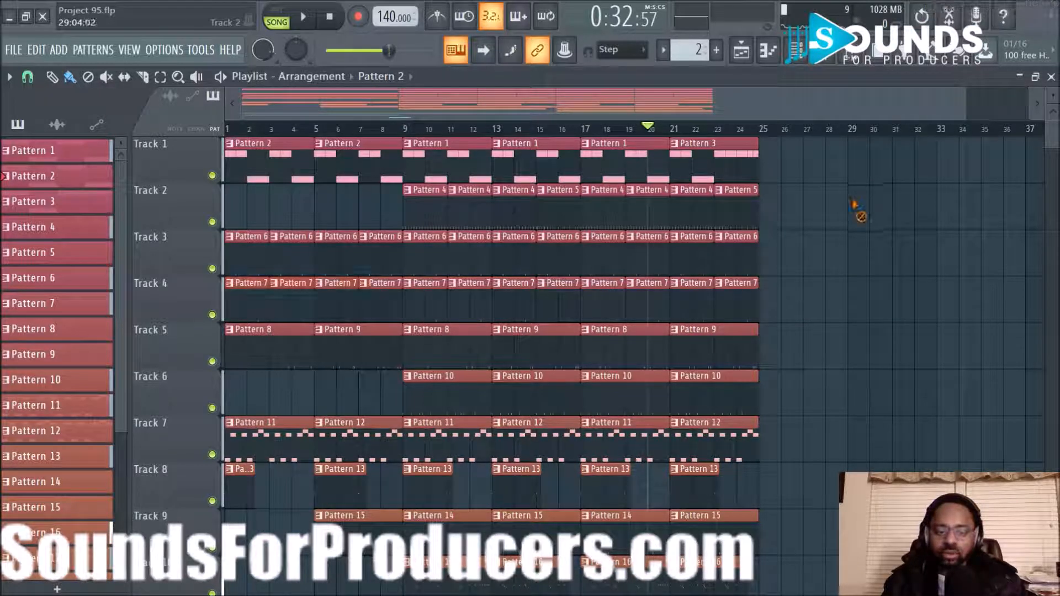
Step: Copy Track 1's two Pattern 2 clips to bars 25–32 and the Tracks 2–12 clips from bars 17–24 to the same bars
{"action": "mouse_move", "coordinate": [288, 156]}
{"action": "left_mouse_down"}
{"action": "mouse_move", "coordinate": [364, 166]}
{"action": "mouse_move", "coordinate": [801, 165]}
{"action": "left_mouse_up"}
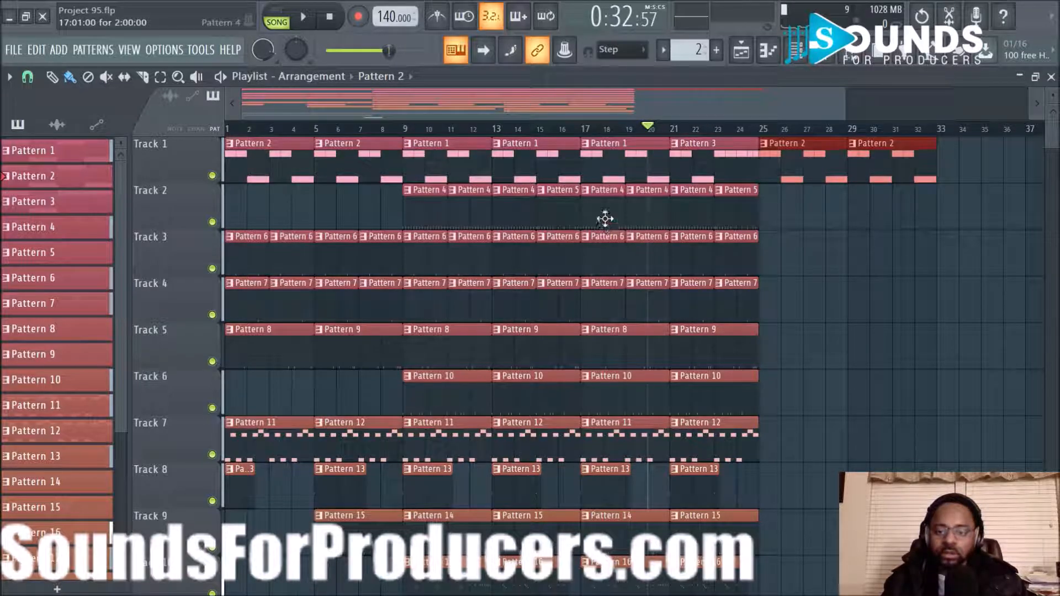
{"action": "scroll", "coordinate": [880, 229], "scroll_direction": "down", "scroll_amount": 6}
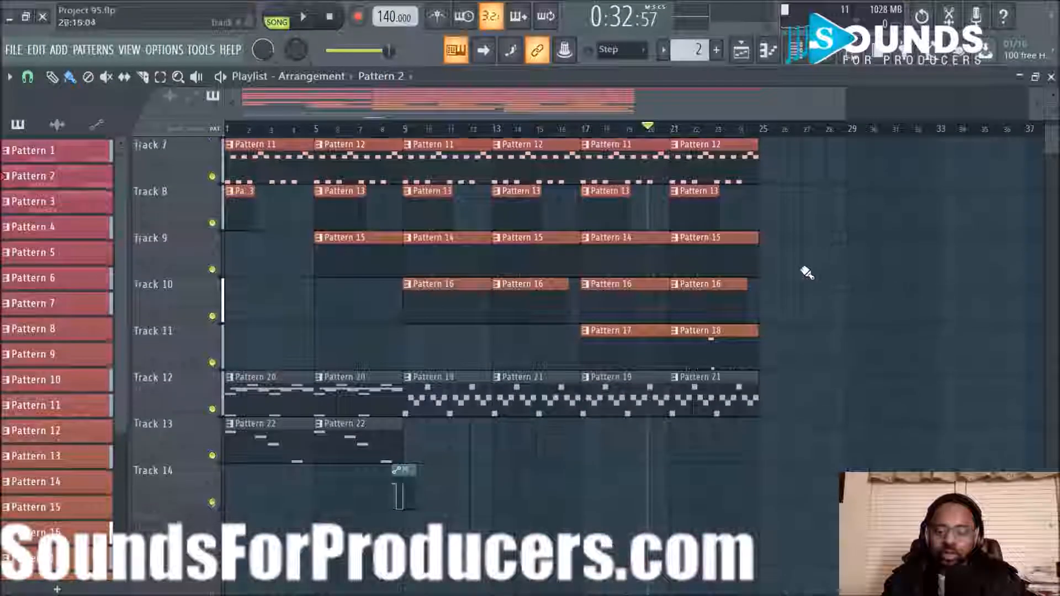
{"action": "left_click_drag", "start_coordinate": [611, 398], "coordinate": [754, 214]}
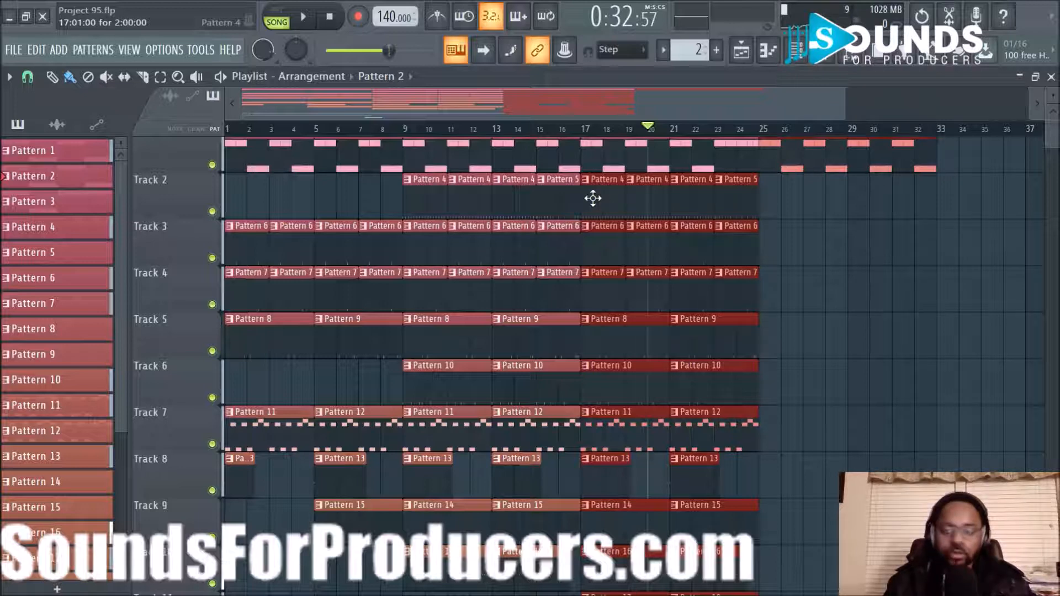
{"action": "left_click_drag", "start_coordinate": [593, 198], "coordinate": [769, 197]}
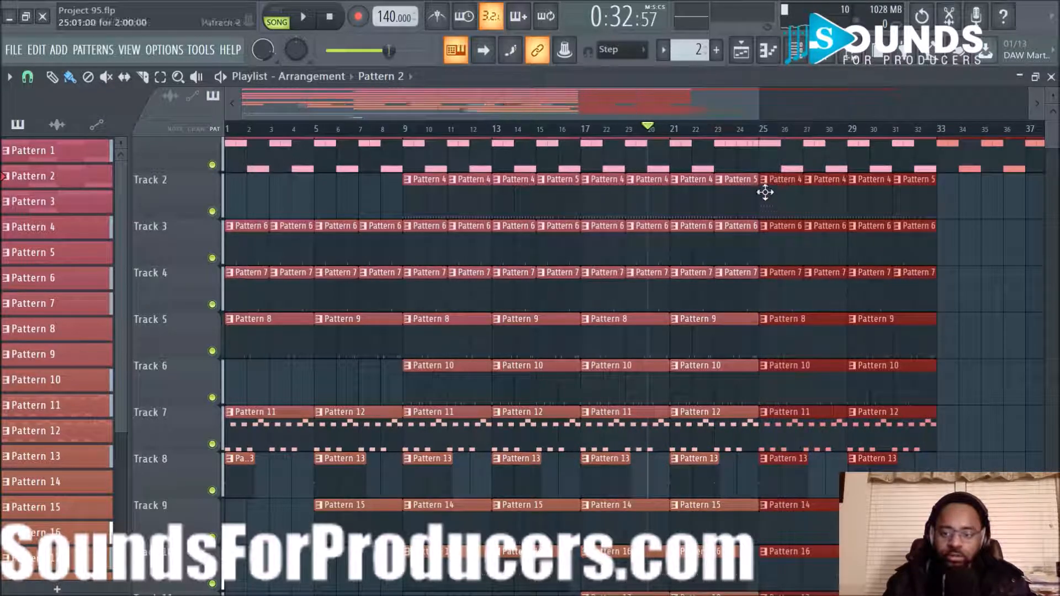
Step: Delete the two extra Pattern 2 clips on Track 1 at bars 33–40
{"action": "left_click_drag", "start_coordinate": [645, 114], "coordinate": [752, 115]}
{"action": "left_click", "coordinate": [806, 246]}
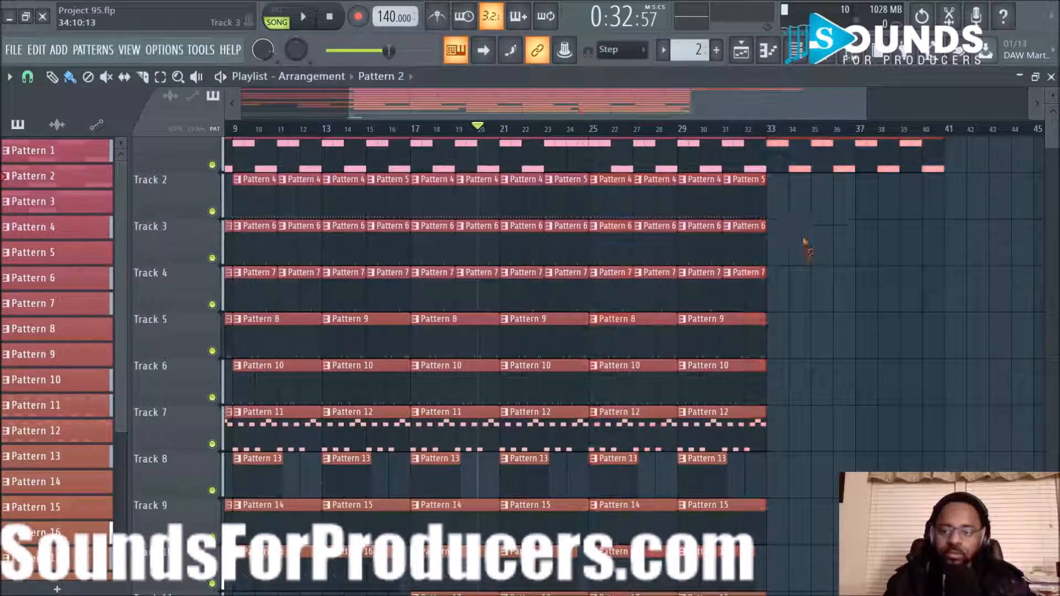
{"action": "right_click", "coordinate": [788, 165]}
{"action": "right_click", "coordinate": [890, 166]}
Step: Play the lead-in to bar 25 and shorten the Pattern 5 clip on Track 2 at bar 23 so it ends early in bar 24
{"action": "key", "text": "space"}
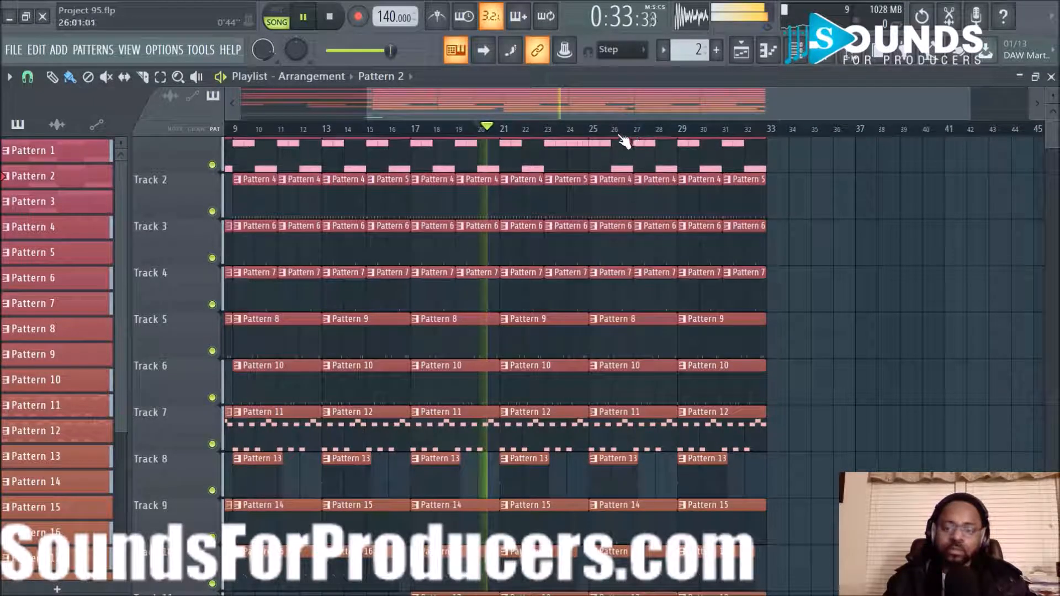
{"action": "scroll", "coordinate": [598, 133], "scroll_direction": "up", "scroll_amount": 3}
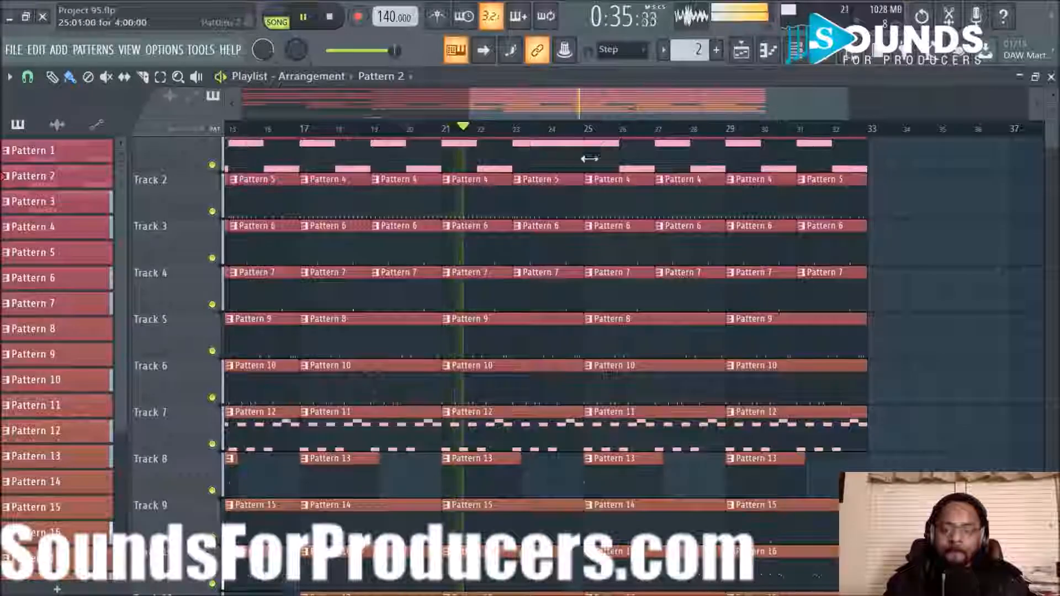
{"action": "scroll", "coordinate": [585, 218], "scroll_direction": "down", "scroll_amount": 4}
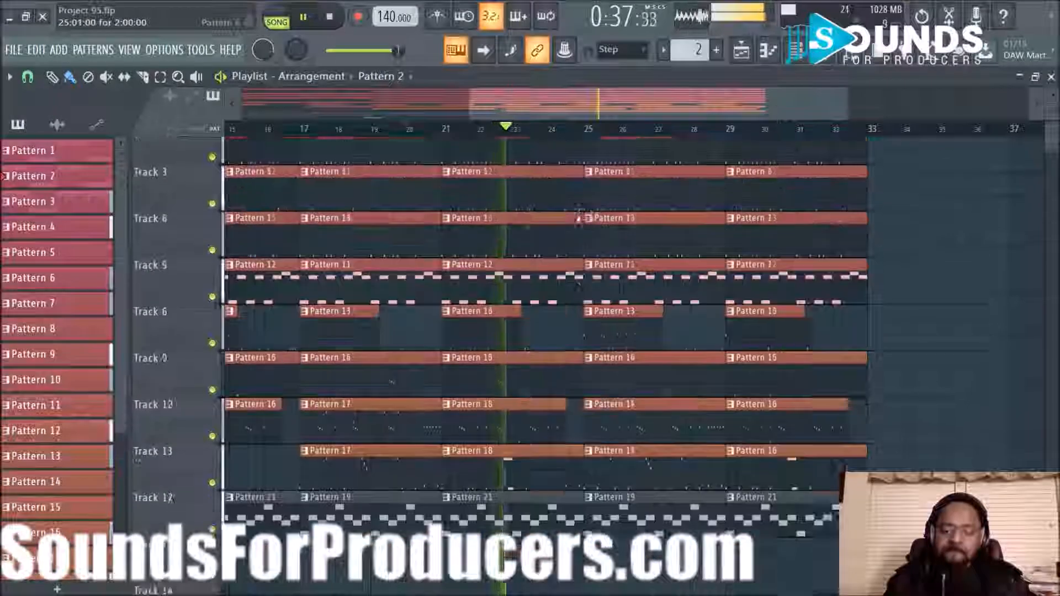
{"action": "scroll", "coordinate": [584, 213], "scroll_direction": "up", "scroll_amount": 3}
{"action": "scroll", "coordinate": [576, 201], "scroll_direction": "up", "scroll_amount": 1}
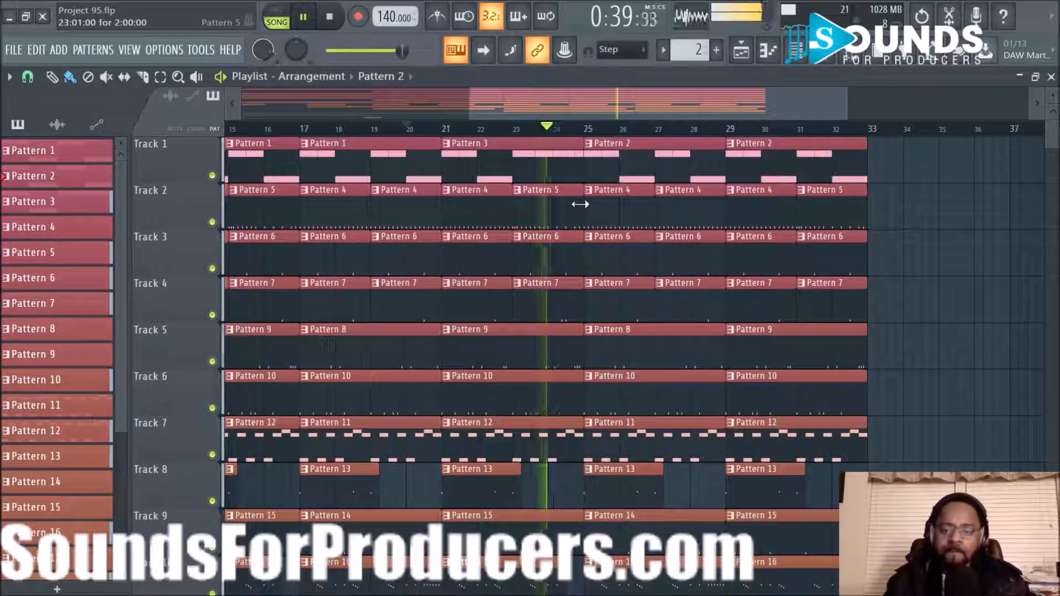
{"action": "left_click_drag", "start_coordinate": [566, 204], "coordinate": [553, 203]}
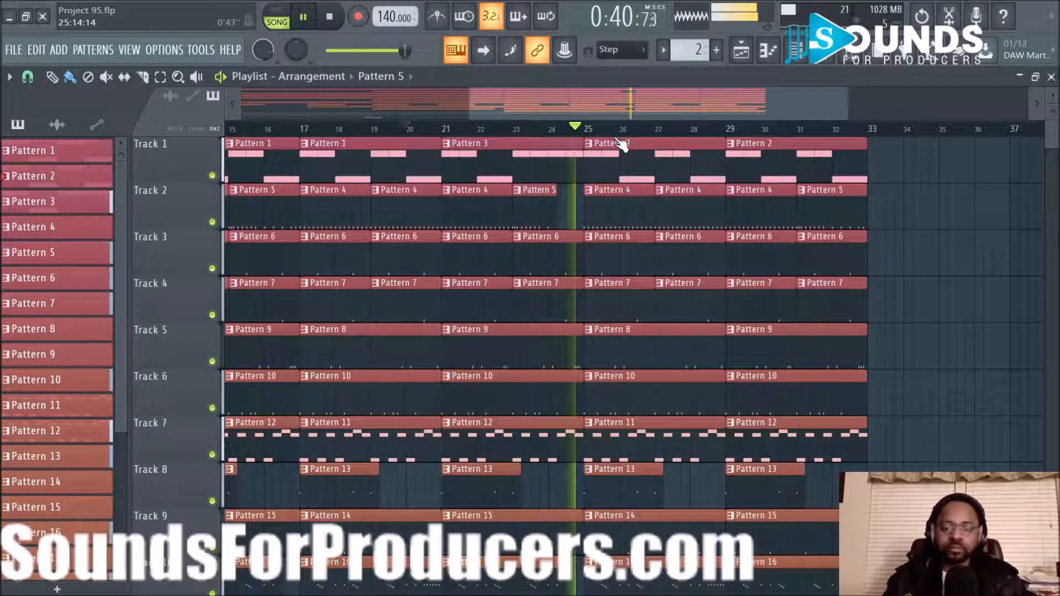
Step: Remove the Track 11 and Track 12 clips from the new section at bars 25–32
{"action": "scroll", "coordinate": [686, 216], "scroll_direction": "down", "scroll_amount": 3}
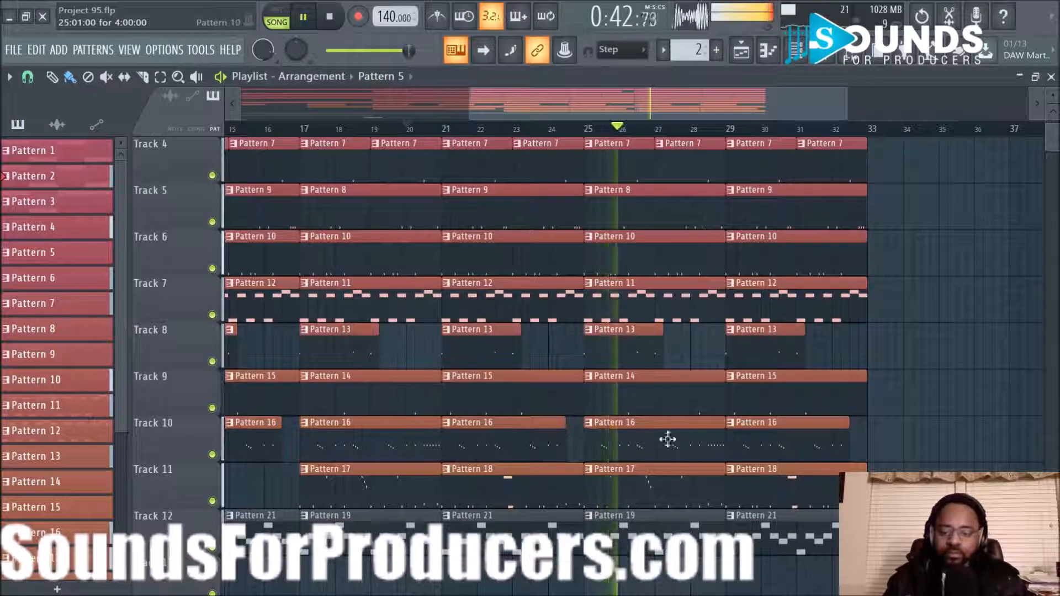
{"action": "scroll", "coordinate": [679, 409], "scroll_direction": "up", "scroll_amount": 3}
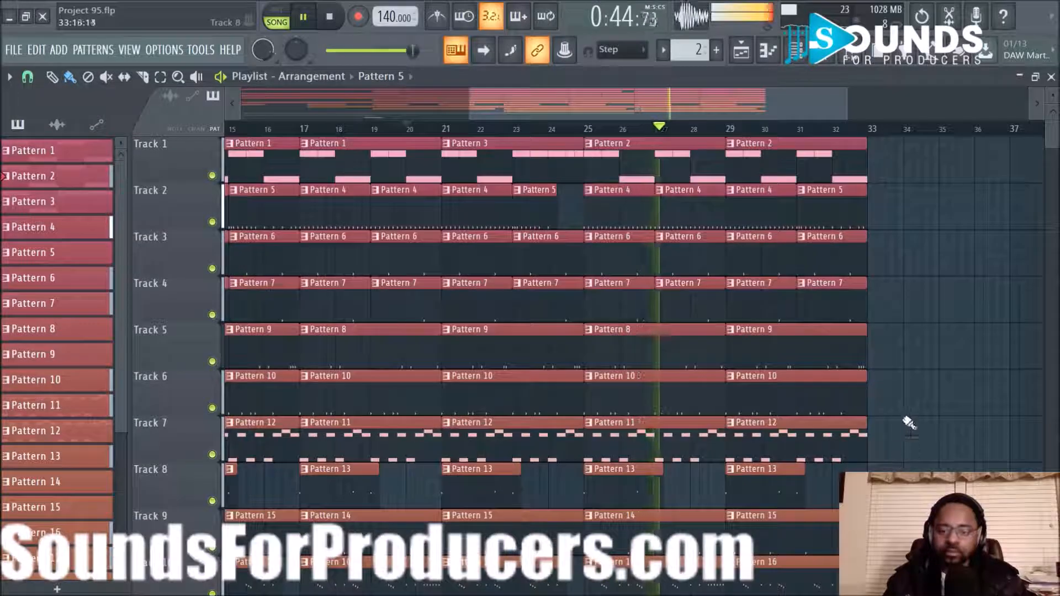
{"action": "left_click_drag", "start_coordinate": [648, 109], "coordinate": [354, 111]}
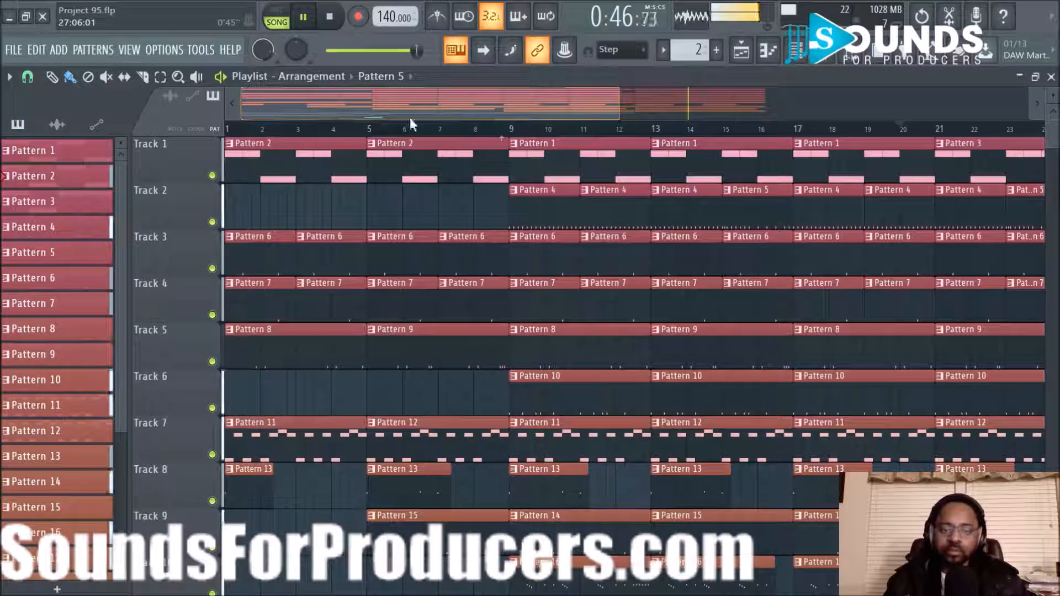
{"action": "scroll", "coordinate": [504, 138], "scroll_direction": "down", "scroll_amount": 5}
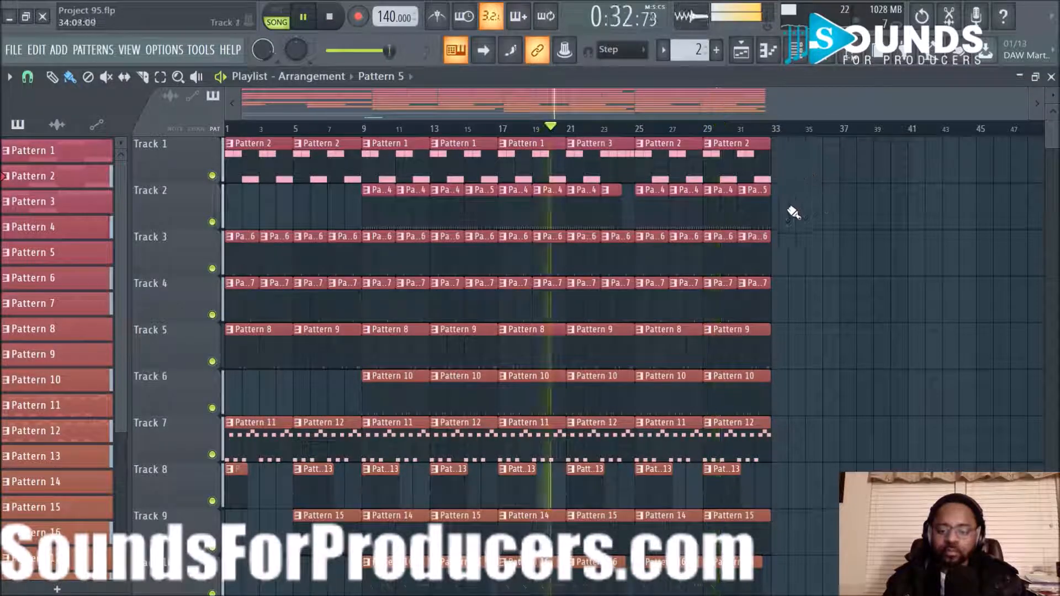
{"action": "scroll", "coordinate": [769, 390], "scroll_direction": "down", "scroll_amount": 5}
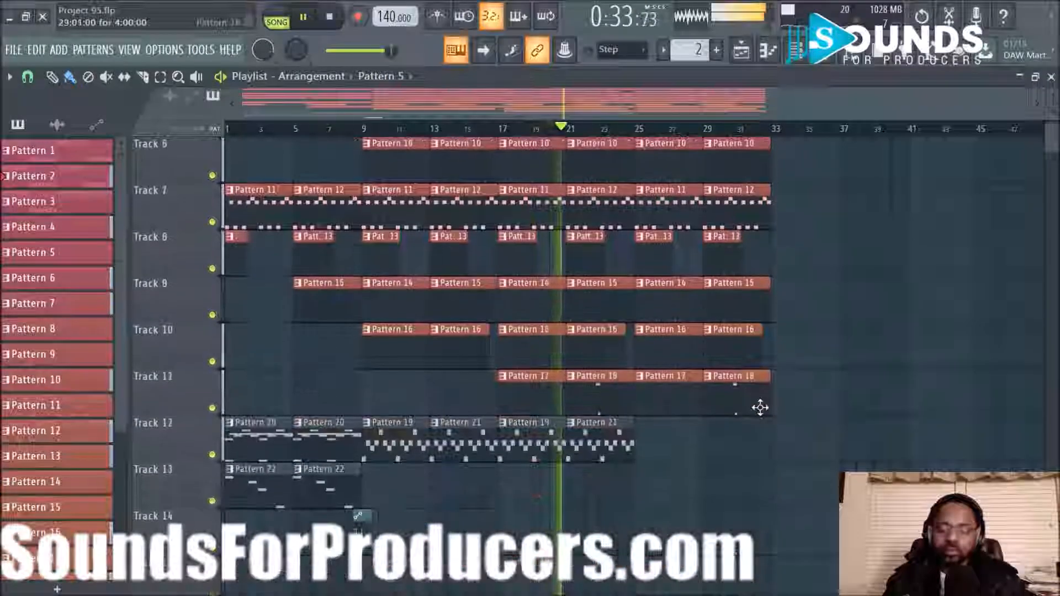
{"action": "right_click", "coordinate": [687, 396]}
{"action": "right_click", "coordinate": [746, 396]}
Step: Play through the new section at bars 25–32 and review all its tracks
{"action": "scroll", "coordinate": [785, 423], "scroll_direction": "up", "scroll_amount": 5}
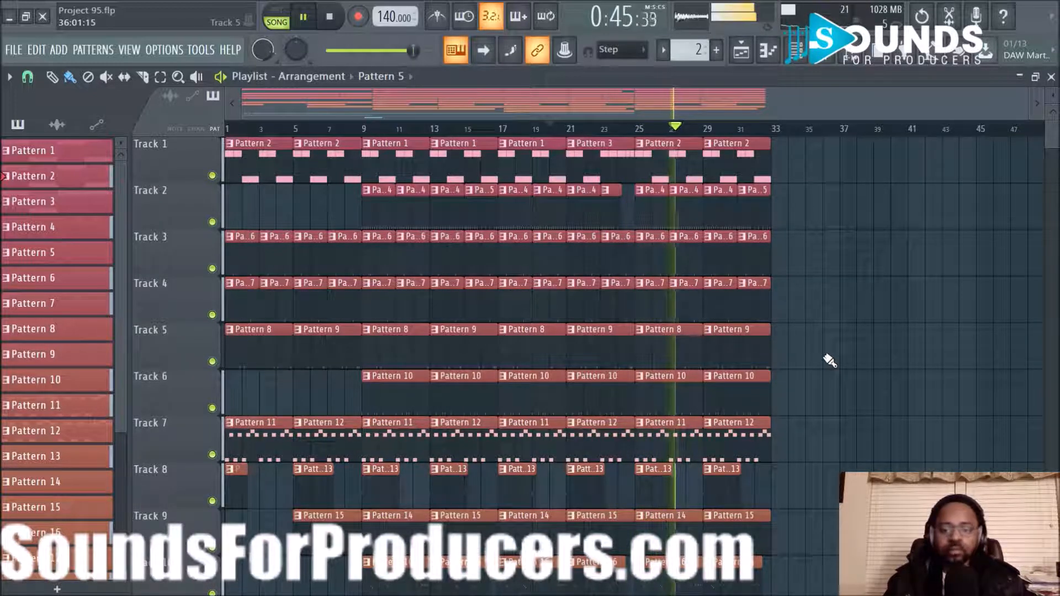
{"action": "scroll", "coordinate": [839, 367], "scroll_direction": "down", "scroll_amount": 1}
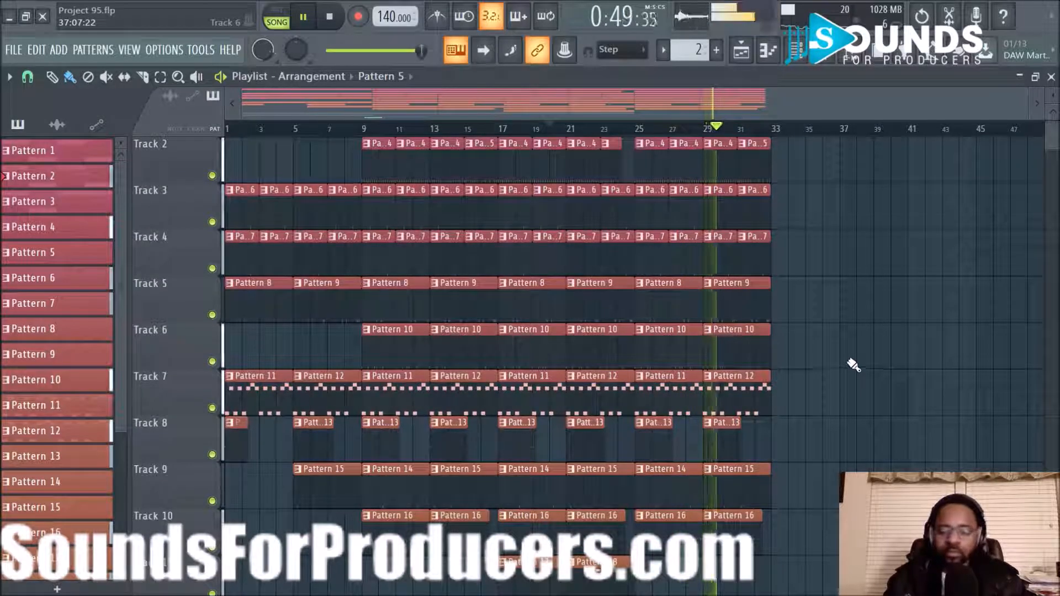
{"action": "scroll", "coordinate": [853, 365], "scroll_direction": "down", "scroll_amount": 5}
{"action": "scroll", "coordinate": [850, 373], "scroll_direction": "up", "scroll_amount": 5}
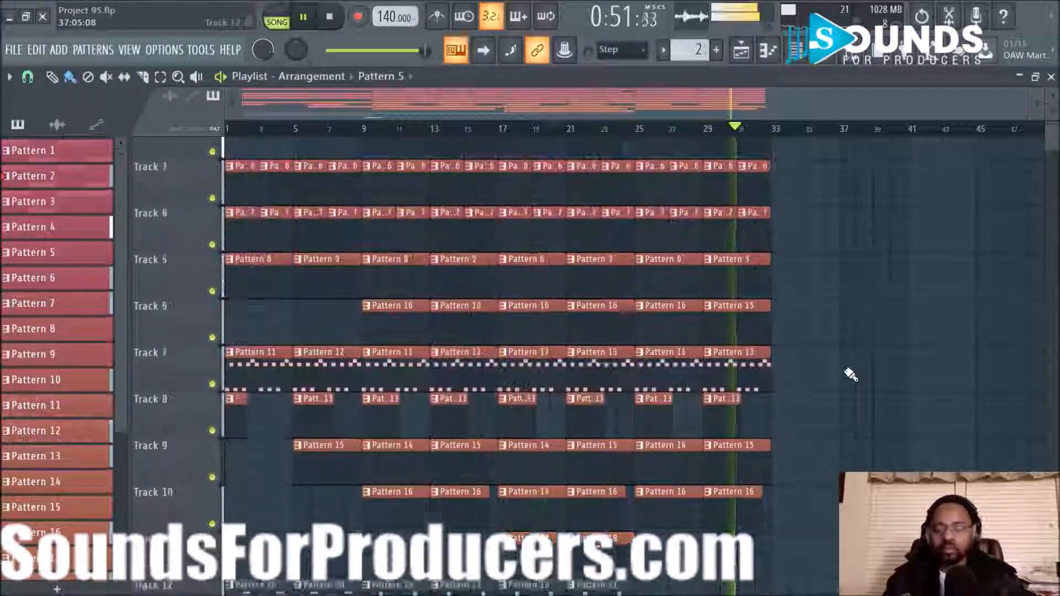
{"action": "scroll", "coordinate": [850, 374], "scroll_direction": "up", "scroll_amount": 2}
{"action": "key", "text": "space"}
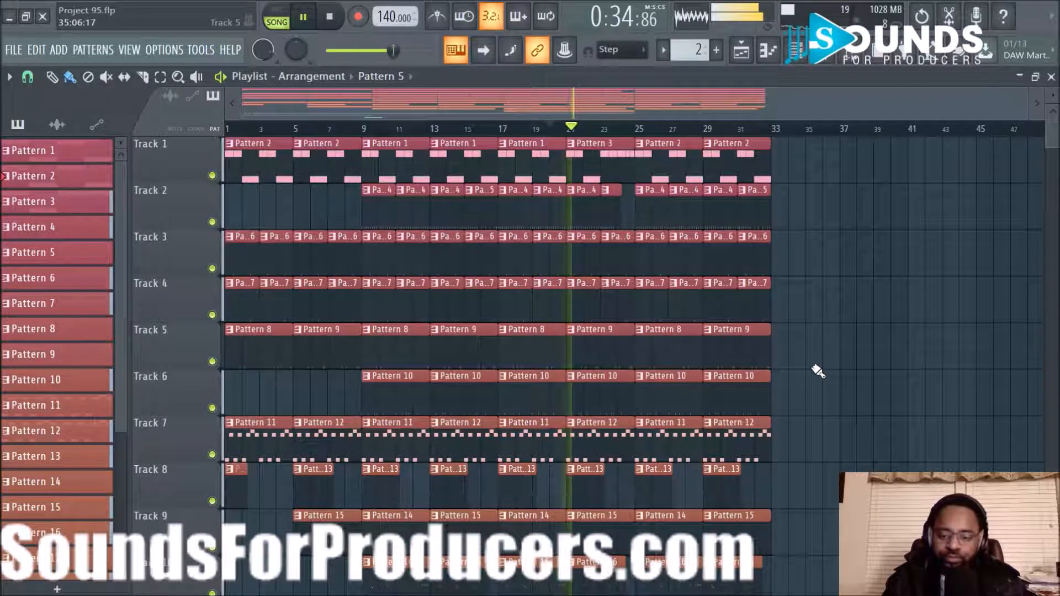
Step: Make the Track 7 clip at bar 25 unique, open it in the piano roll, and return to the playlist
{"action": "scroll", "coordinate": [818, 371], "scroll_direction": "down", "scroll_amount": 3}
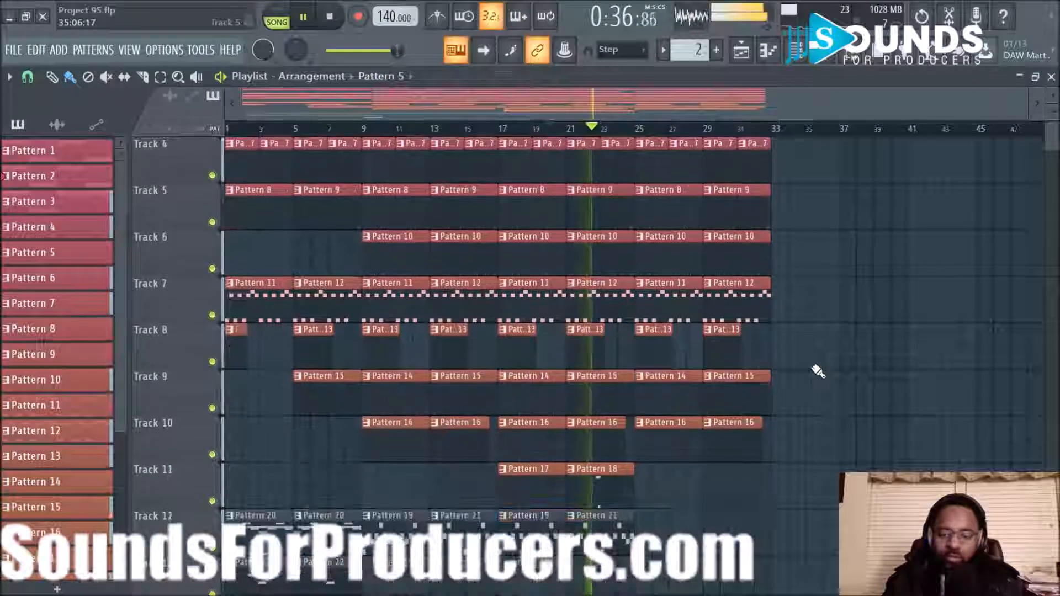
{"action": "right_click", "coordinate": [640, 287]}
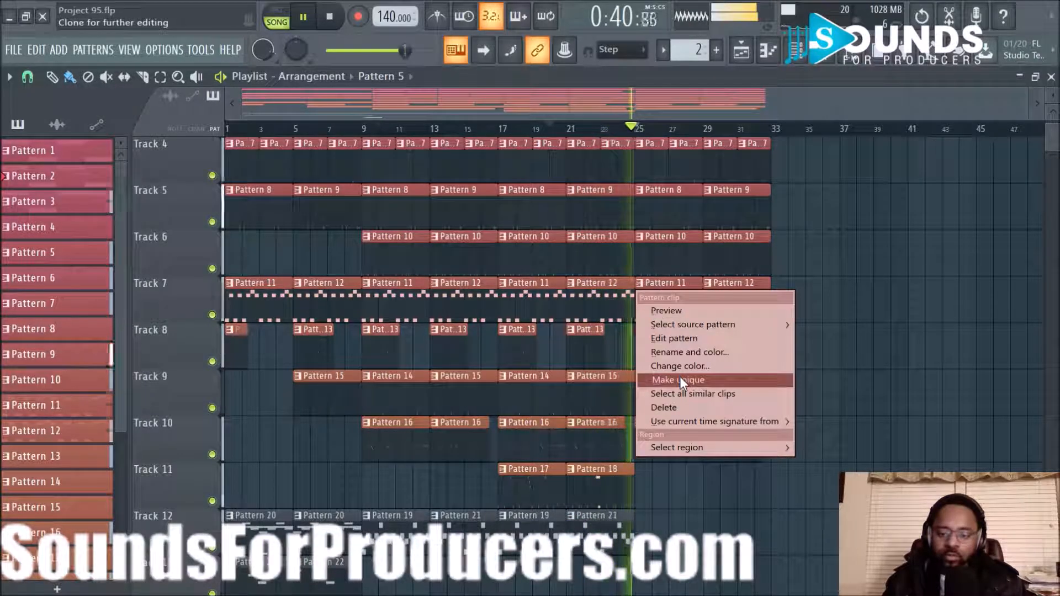
{"action": "left_click", "coordinate": [680, 376]}
{"action": "double_click", "coordinate": [668, 304]}
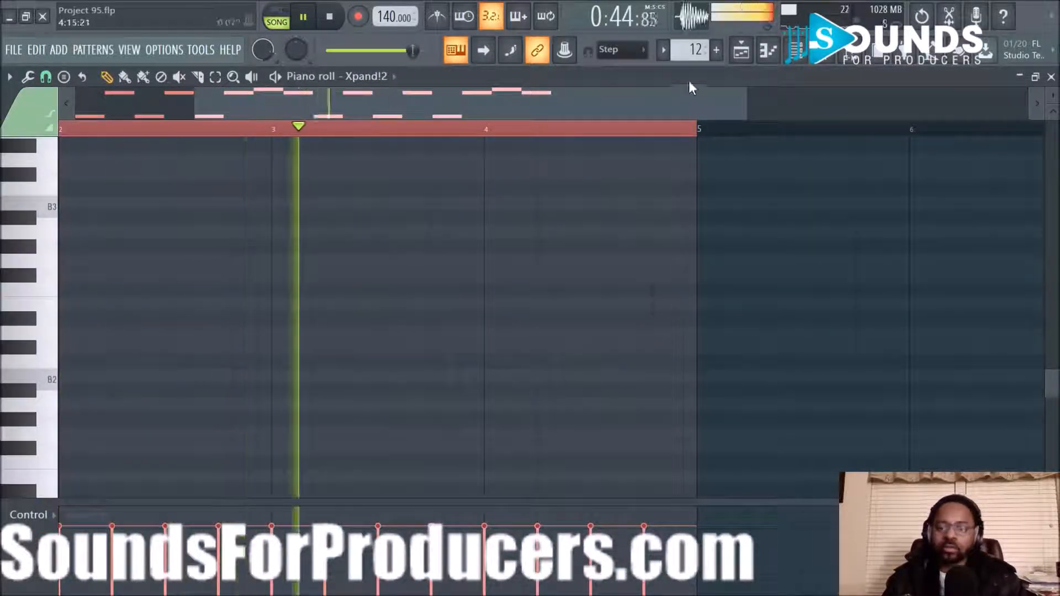
{"action": "key", "text": "F5"}
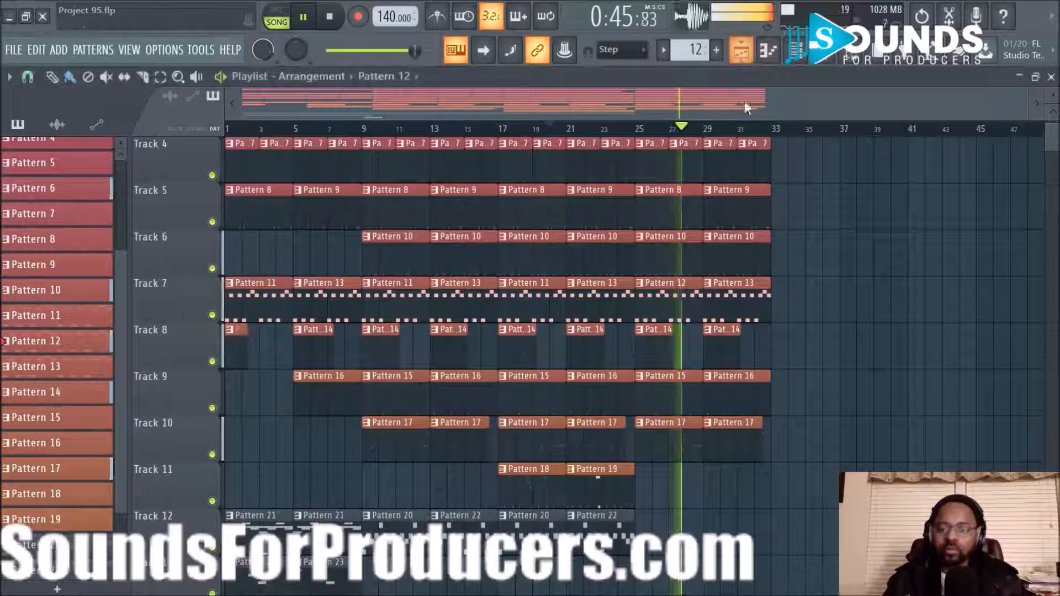
Step: Switch the source pattern of the Track 7 clip at bar 29 to Pattern 11
{"action": "left_click", "coordinate": [708, 286]}
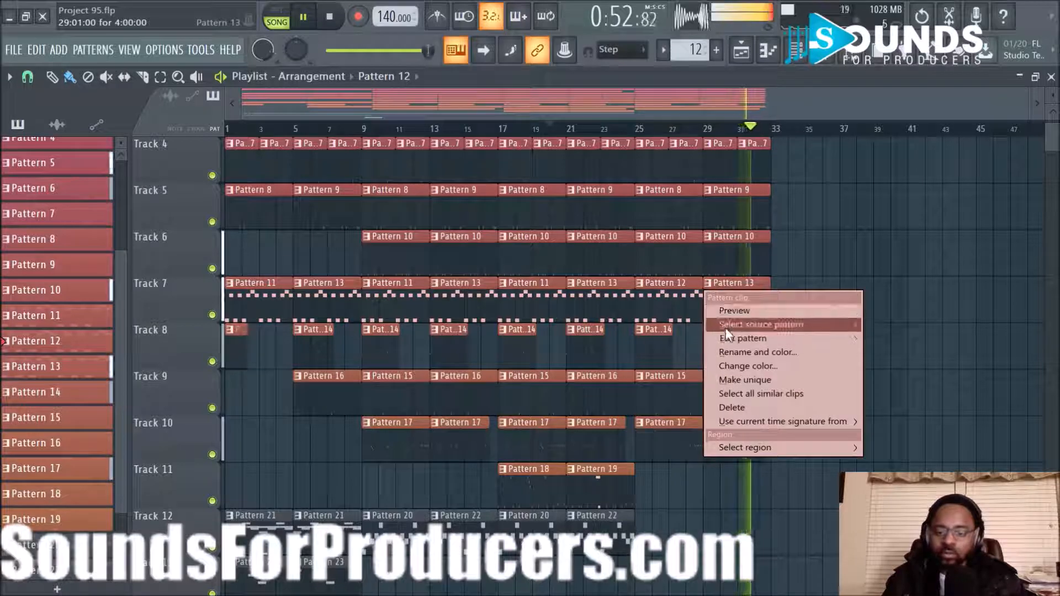
{"action": "mouse_move", "coordinate": [724, 324]}
{"action": "left_click", "coordinate": [915, 412]}
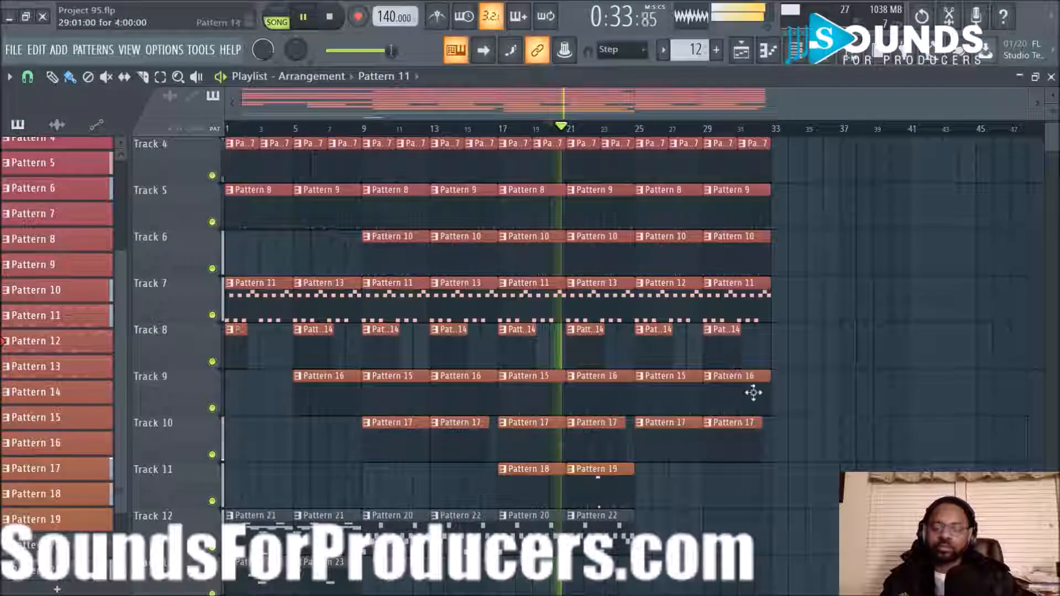
Step: Select all clips at bars 17–24 on every track and duplicate them to bars 33–40
{"action": "scroll", "coordinate": [836, 374], "scroll_direction": "up", "scroll_amount": 3}
{"action": "scroll", "coordinate": [837, 373], "scroll_direction": "down", "scroll_amount": 5}
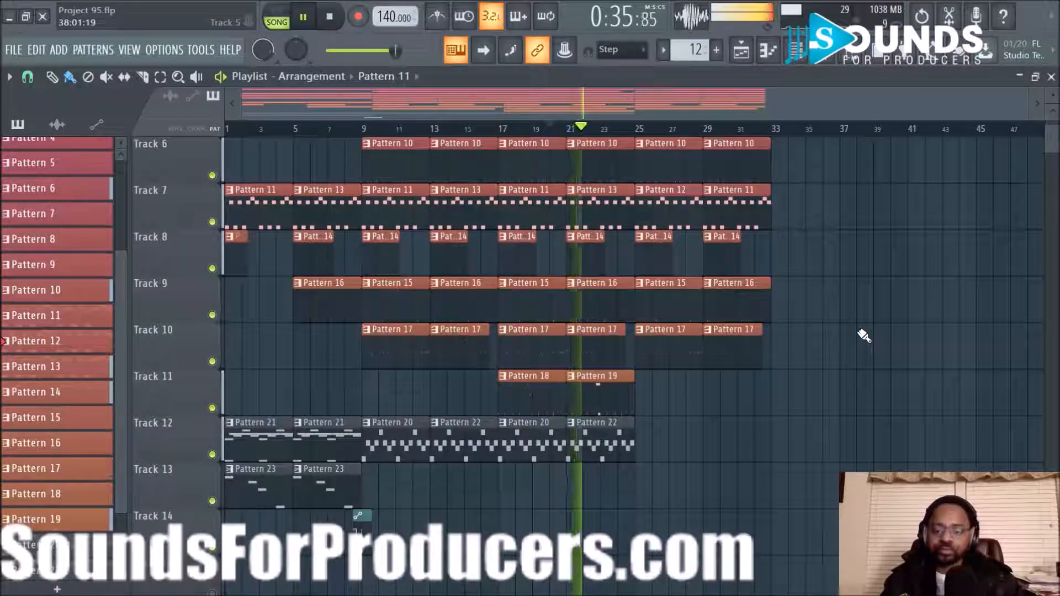
{"action": "scroll", "coordinate": [700, 421], "scroll_direction": "up", "scroll_amount": 3}
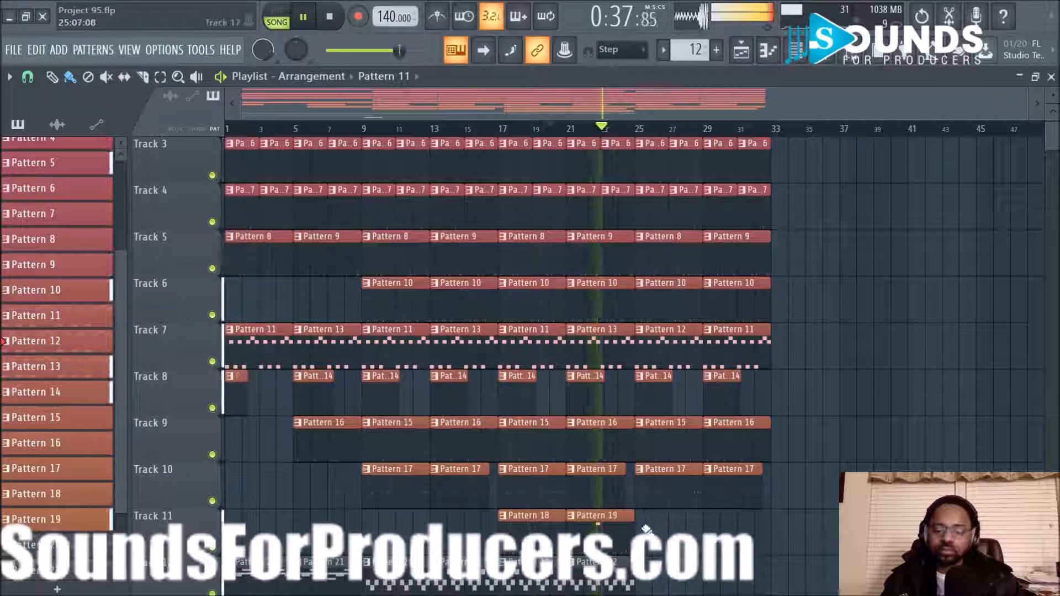
{"action": "scroll", "coordinate": [562, 400], "scroll_direction": "down", "scroll_amount": 2}
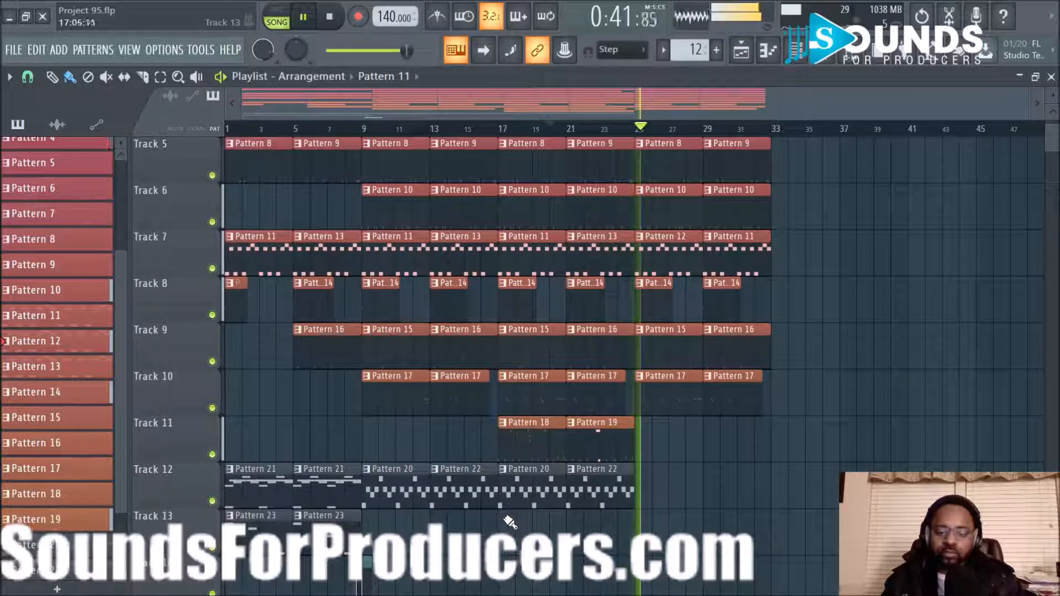
{"action": "left_click_drag", "start_coordinate": [502, 521], "coordinate": [627, 89]}
{"action": "left_click_drag", "start_coordinate": [523, 155], "coordinate": [798, 189], "text": "shift"}
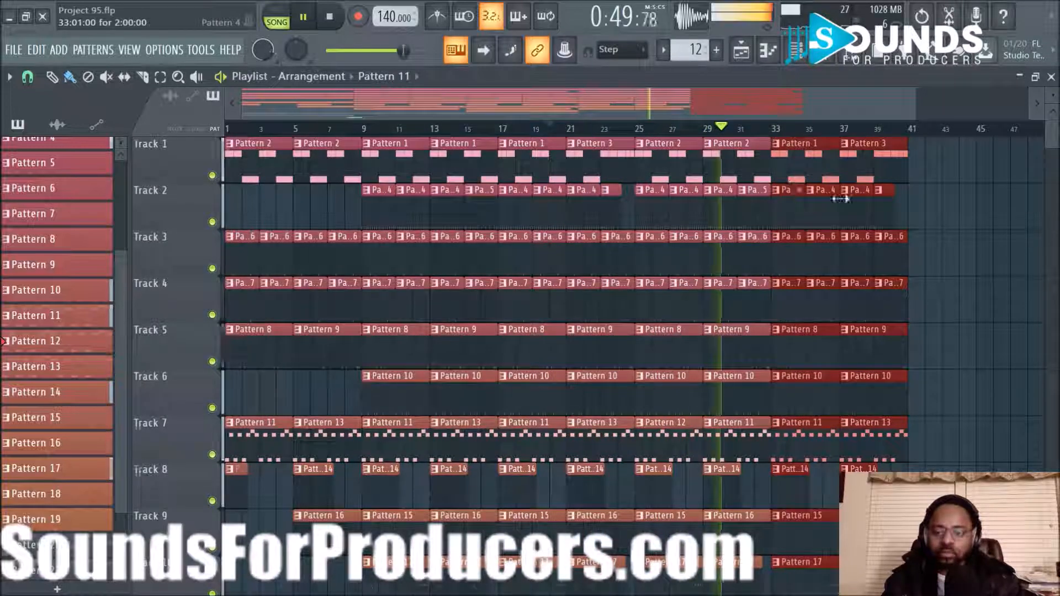
{"action": "scroll", "coordinate": [816, 202], "scroll_direction": "down", "scroll_amount": 5}
{"action": "scroll", "coordinate": [868, 313], "scroll_direction": "up", "scroll_amount": 1}
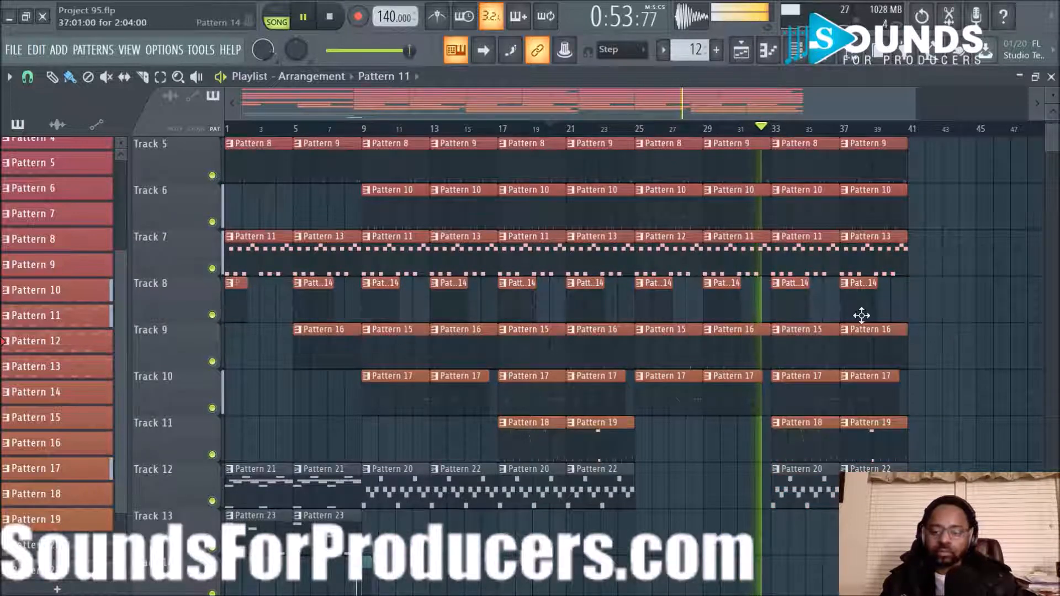
Step: Play the arrangement from around bar 19 and review the tracks leading into the added section at bars 33–40
{"action": "scroll", "coordinate": [727, 266], "scroll_direction": "up", "scroll_amount": 3}
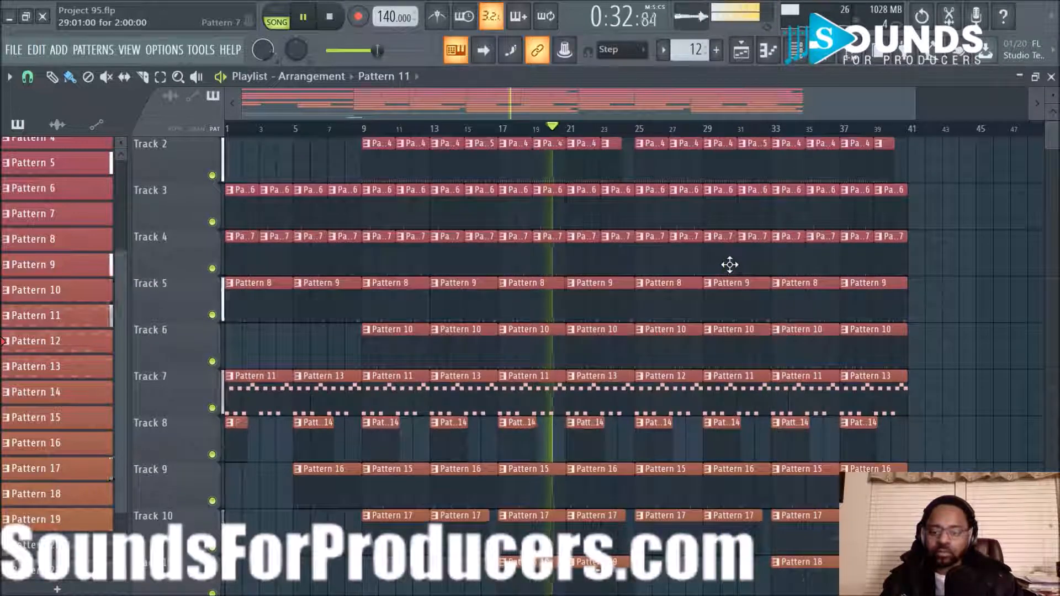
{"action": "scroll", "coordinate": [729, 264], "scroll_direction": "up", "scroll_amount": 1}
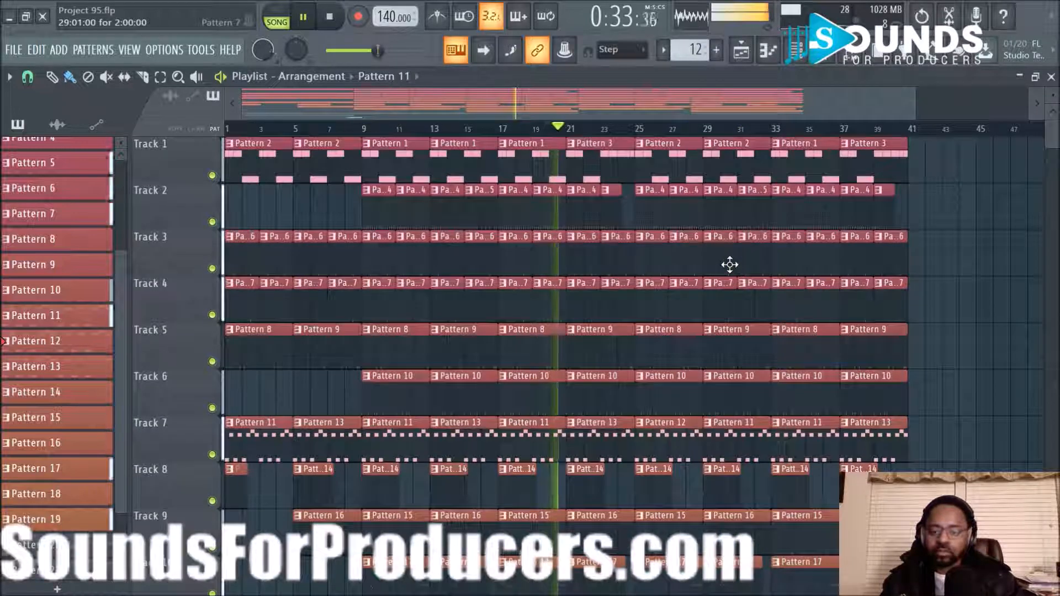
{"action": "scroll", "coordinate": [729, 265], "scroll_direction": "down", "scroll_amount": 4}
{"action": "scroll", "coordinate": [729, 265], "scroll_direction": "up", "scroll_amount": 2}
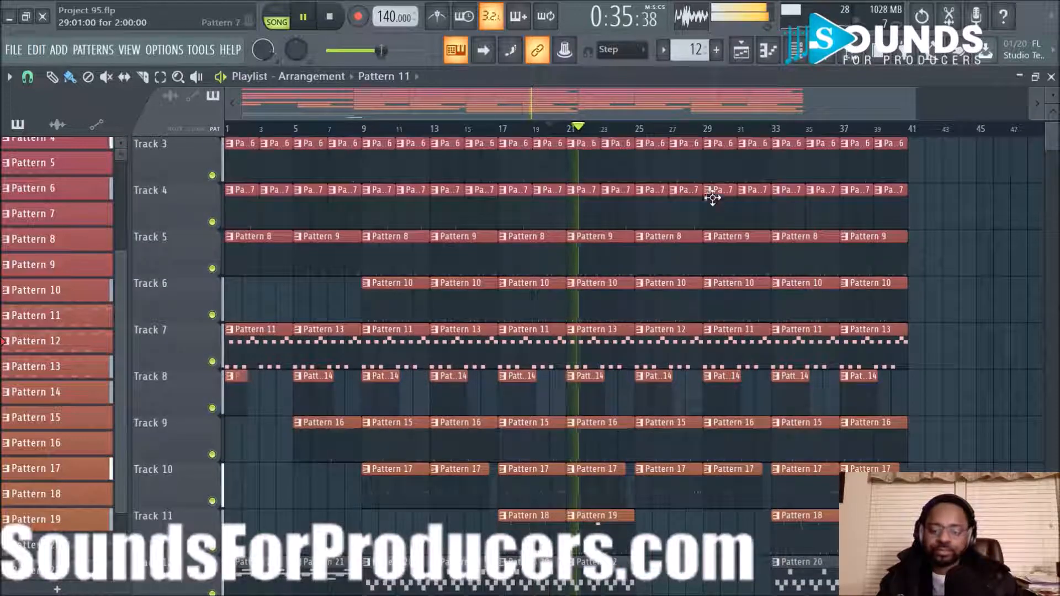
{"action": "scroll", "coordinate": [654, 128], "scroll_direction": "down", "scroll_amount": 2}
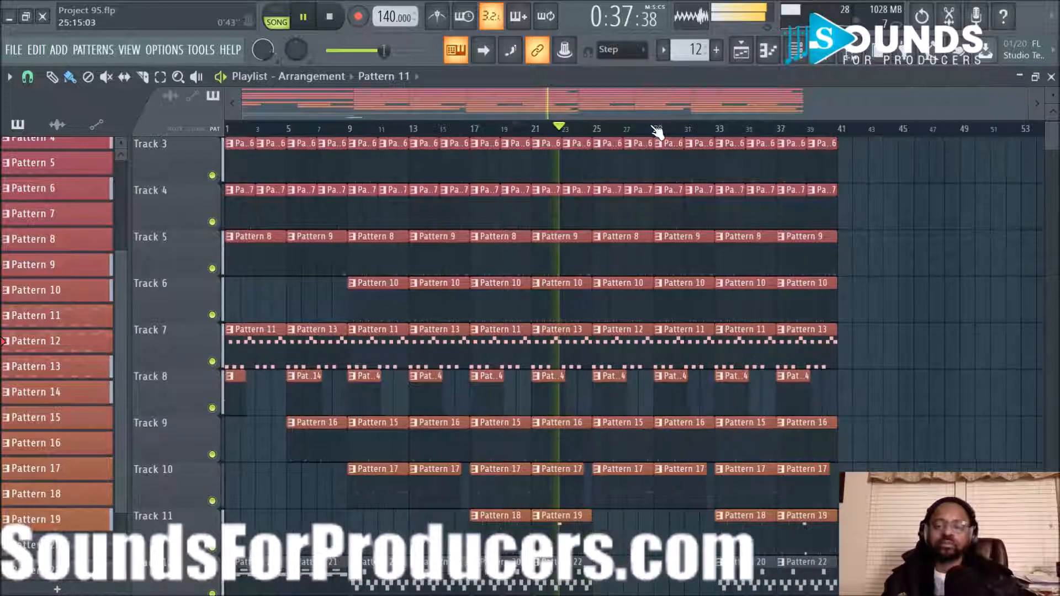
{"action": "scroll", "coordinate": [780, 208], "scroll_direction": "down", "scroll_amount": 2}
{"action": "scroll", "coordinate": [839, 234], "scroll_direction": "up", "scroll_amount": 2}
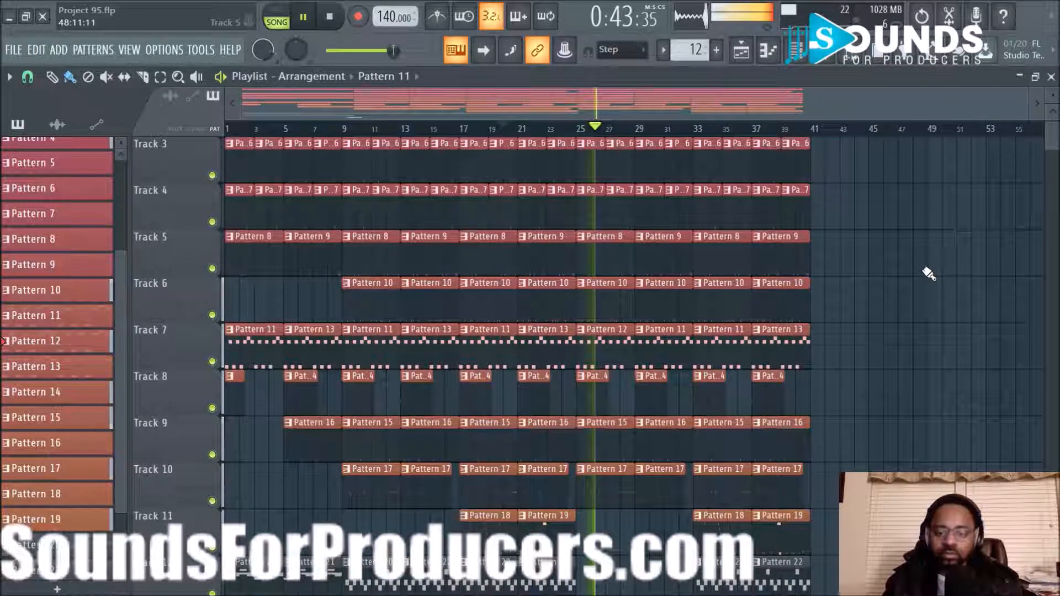
Step: Shorten the Track 8 Pattern 14 clips at bars 25 and 33
{"action": "scroll", "coordinate": [929, 273], "scroll_direction": "up", "scroll_amount": 1}
{"action": "scroll", "coordinate": [929, 273], "scroll_direction": "up", "scroll_amount": 1}
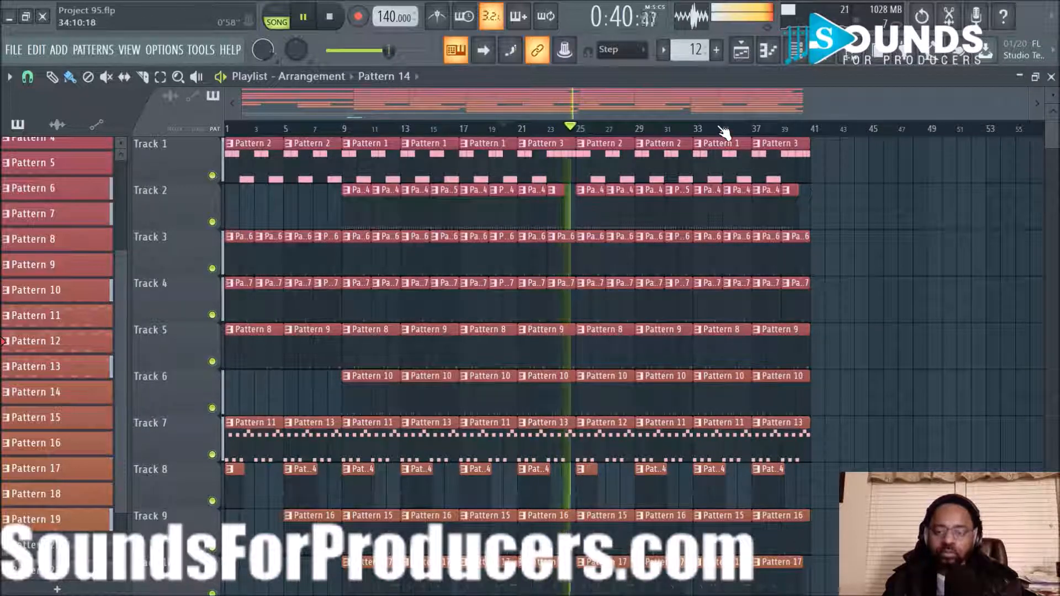
{"action": "scroll", "coordinate": [725, 133], "scroll_direction": "up", "scroll_amount": 3}
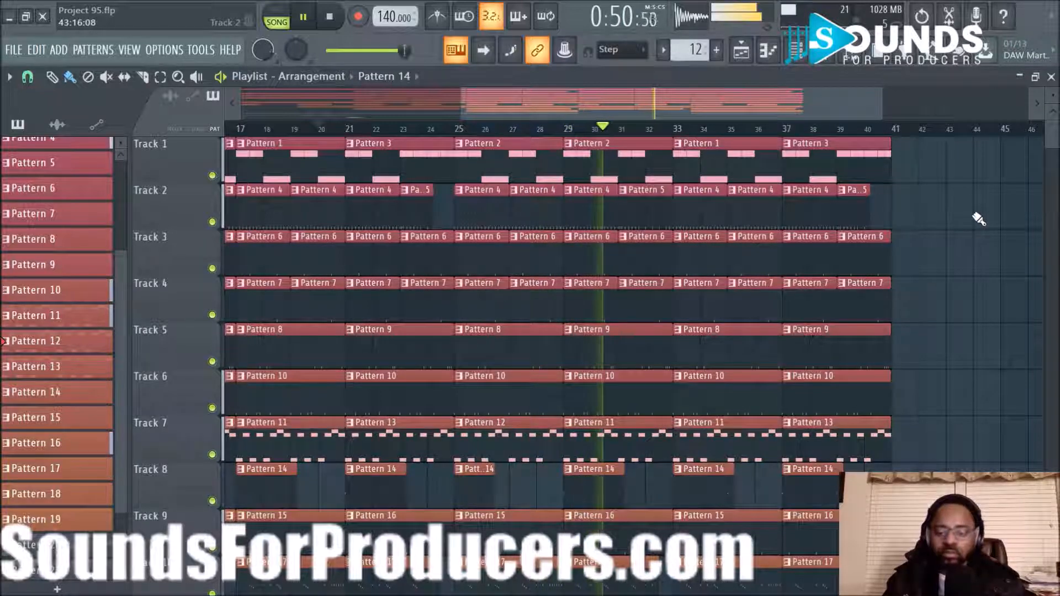
{"action": "left_click_drag", "start_coordinate": [730, 487], "coordinate": [714, 487]}
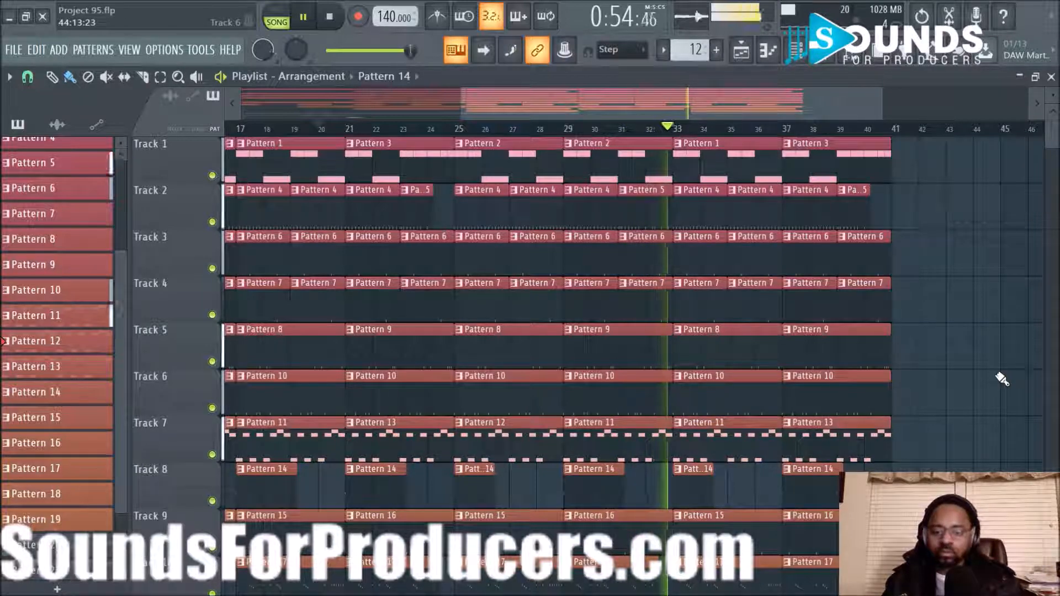
{"action": "scroll", "coordinate": [1008, 369], "scroll_direction": "down", "scroll_amount": 3}
{"action": "scroll", "coordinate": [1007, 368], "scroll_direction": "up", "scroll_amount": 3}
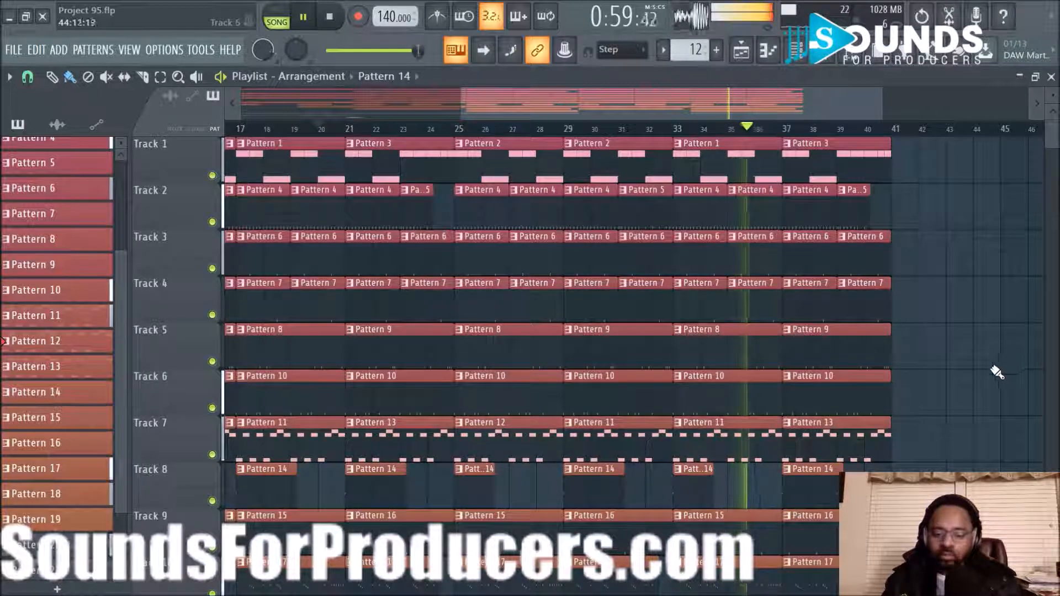
Step: Stop playback, delete the Track 7 clips at bars 33 and 37, and resume playing
{"action": "key", "text": "space"}
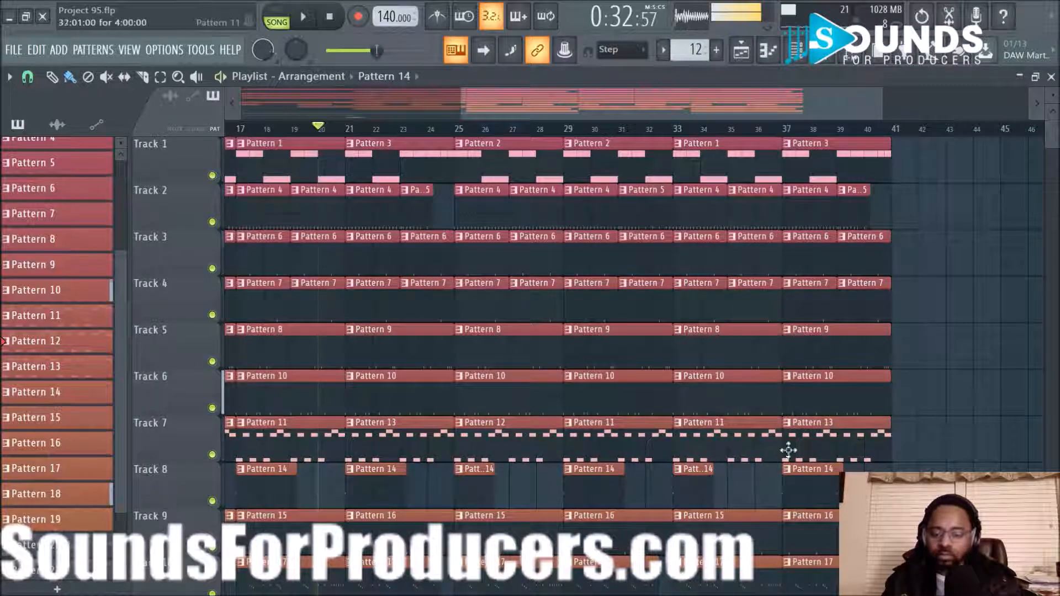
{"action": "right_click", "coordinate": [750, 449]}
{"action": "right_click", "coordinate": [811, 440]}
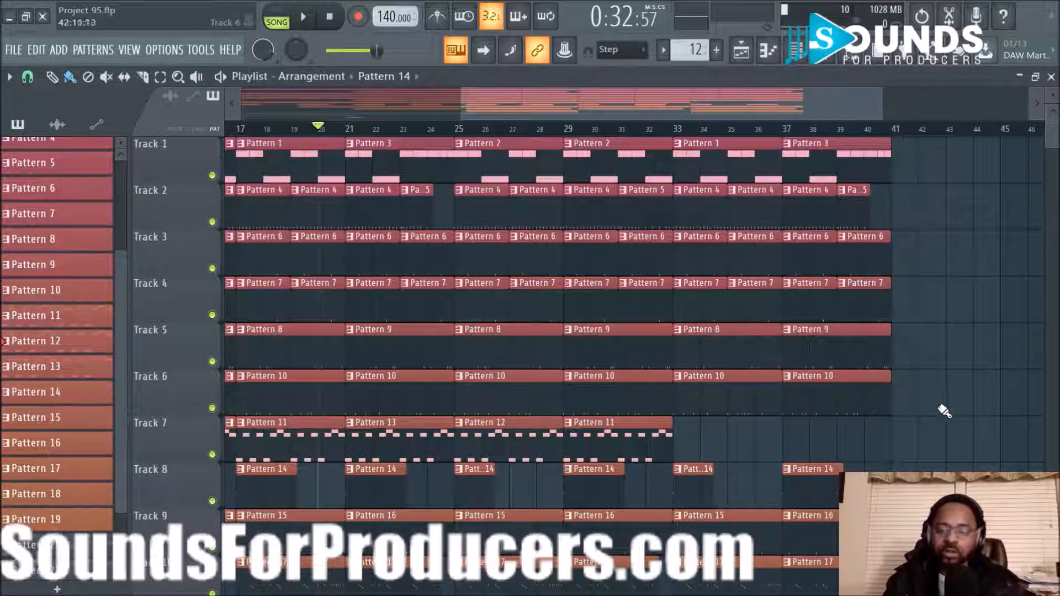
{"action": "key", "text": "space"}
Step: Open the Track 7 Pattern 12 clip at bar 25 in the piano roll, select all its notes, and return to the playlist
{"action": "scroll", "coordinate": [949, 400], "scroll_direction": "down", "scroll_amount": 2}
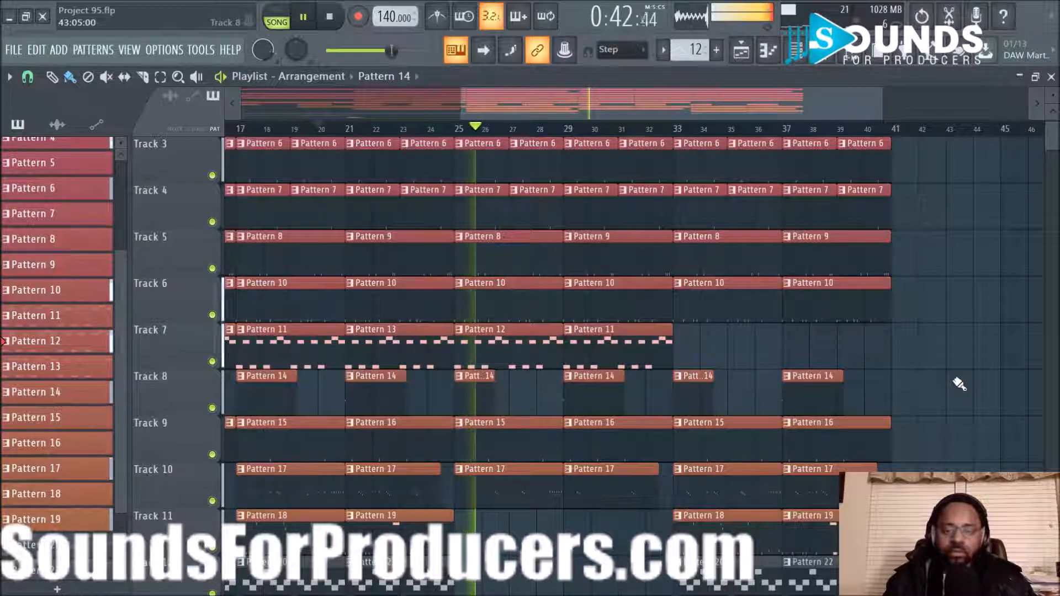
{"action": "scroll", "coordinate": [959, 383], "scroll_direction": "up", "scroll_amount": 2}
{"action": "scroll", "coordinate": [960, 384], "scroll_direction": "down", "scroll_amount": 2}
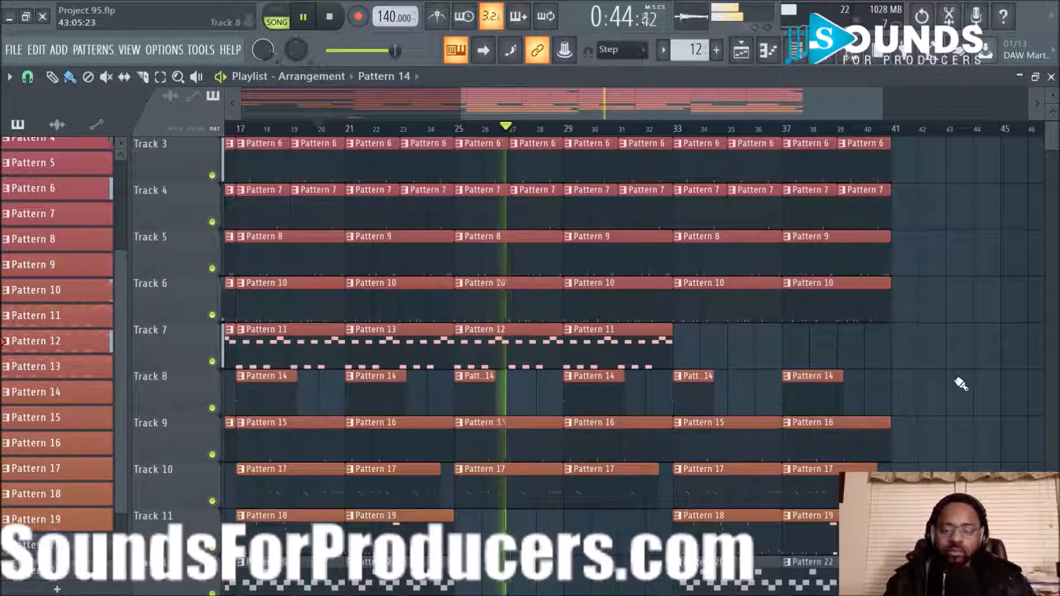
{"action": "scroll", "coordinate": [957, 381], "scroll_direction": "up", "scroll_amount": 2}
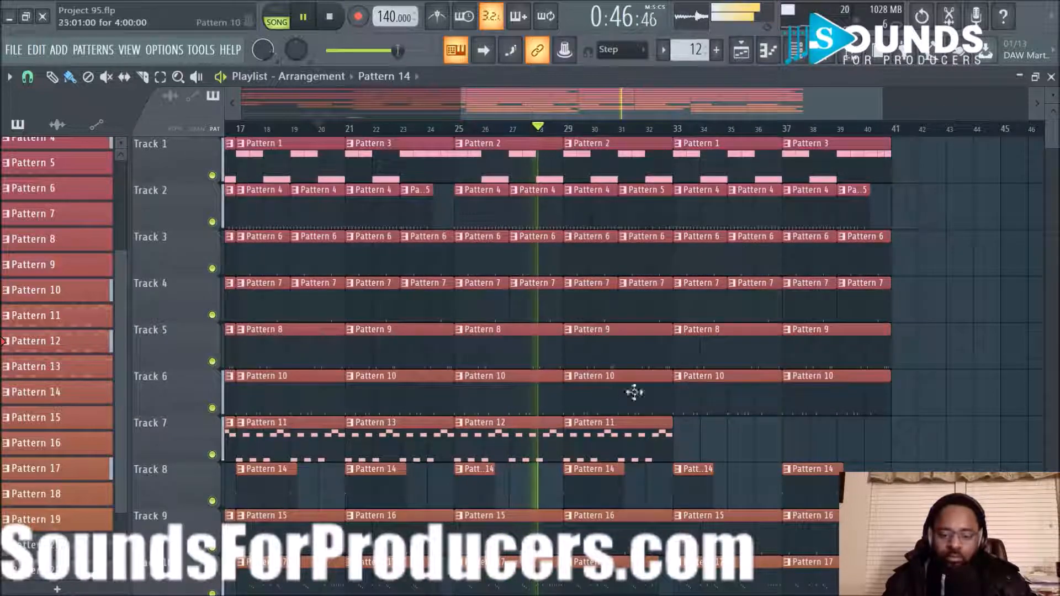
{"action": "left_click", "coordinate": [526, 457]}
{"action": "double_click", "coordinate": [526, 457]}
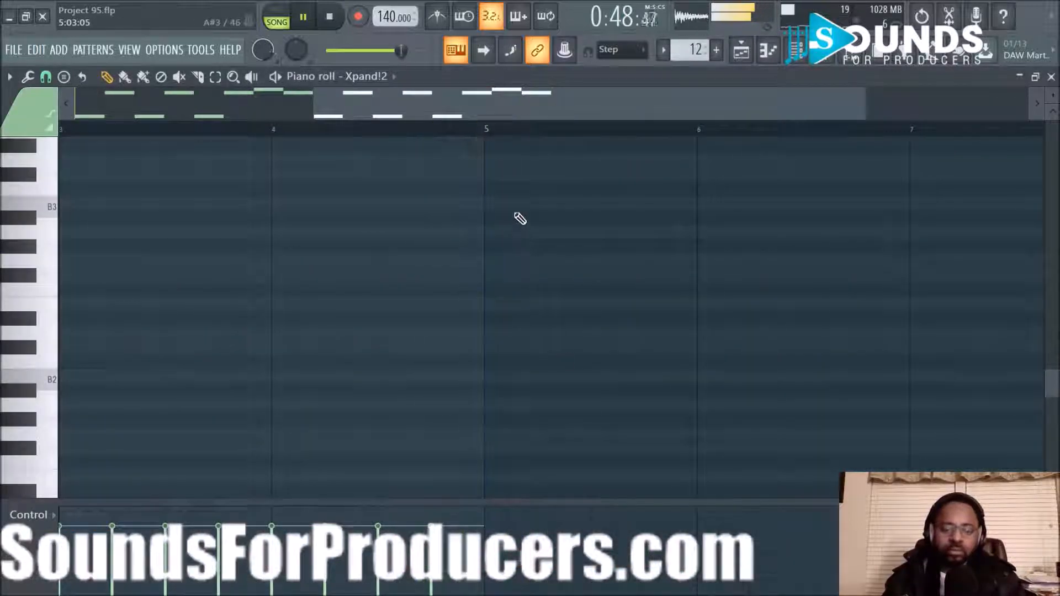
{"action": "key", "text": "ctrl+a"}
{"action": "scroll", "coordinate": [303, 268], "scroll_direction": "up", "scroll_amount": 3, "text": "ctrl"}
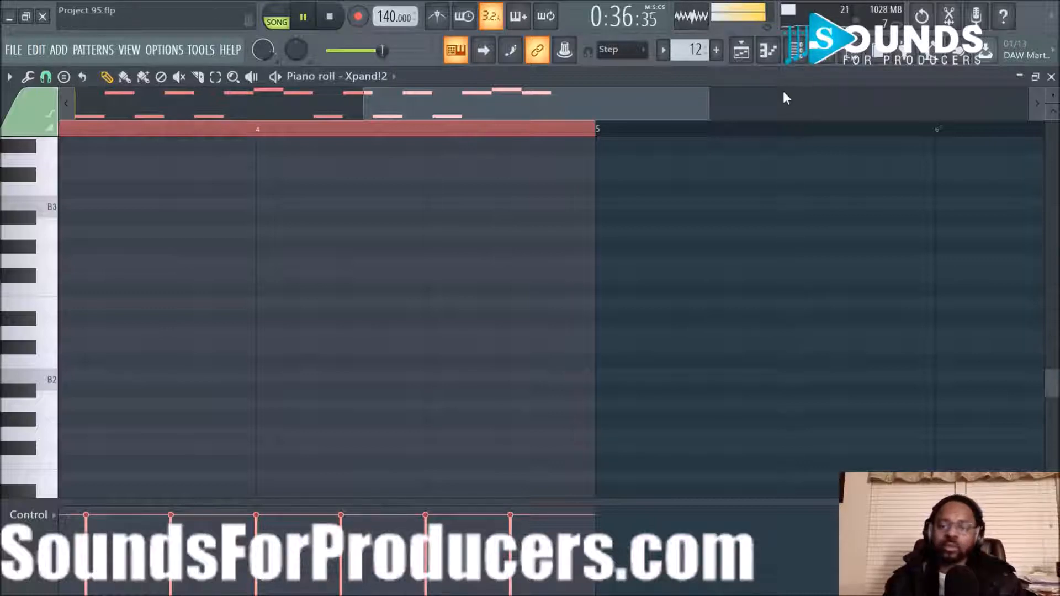
{"action": "left_click", "coordinate": [752, 60]}
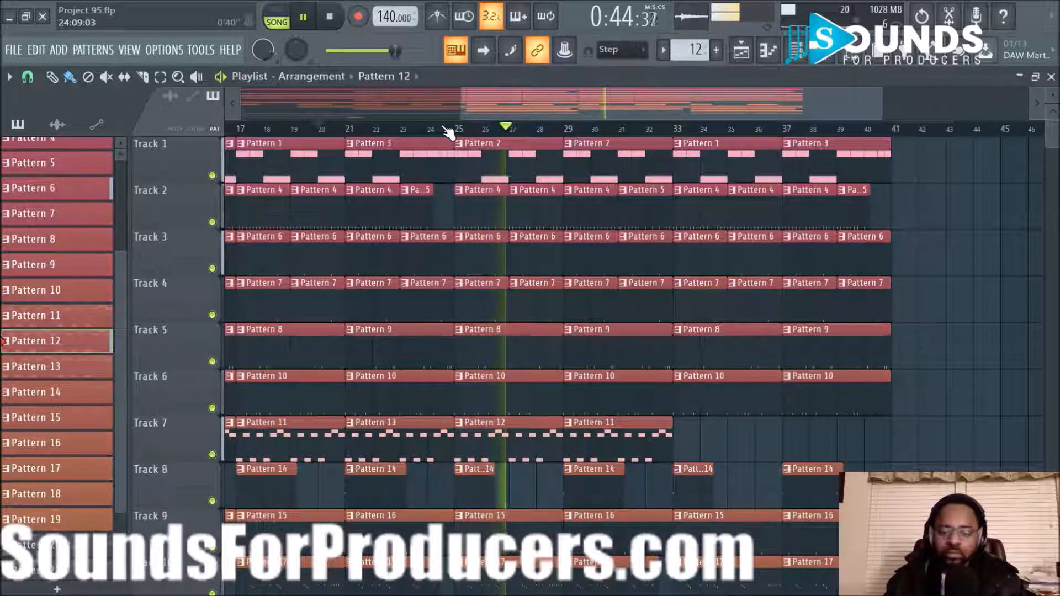
Step: Switch the source pattern of the Track 7 clip at bar 29 to Pattern 12
{"action": "right_click", "coordinate": [566, 426]}
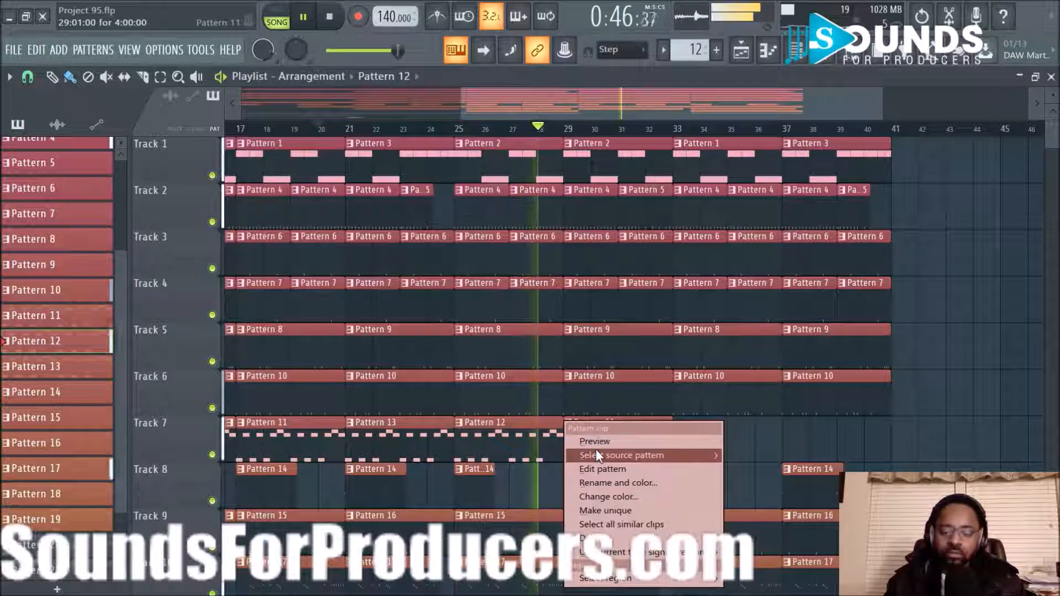
{"action": "mouse_move", "coordinate": [596, 454]}
{"action": "left_click", "coordinate": [775, 424]}
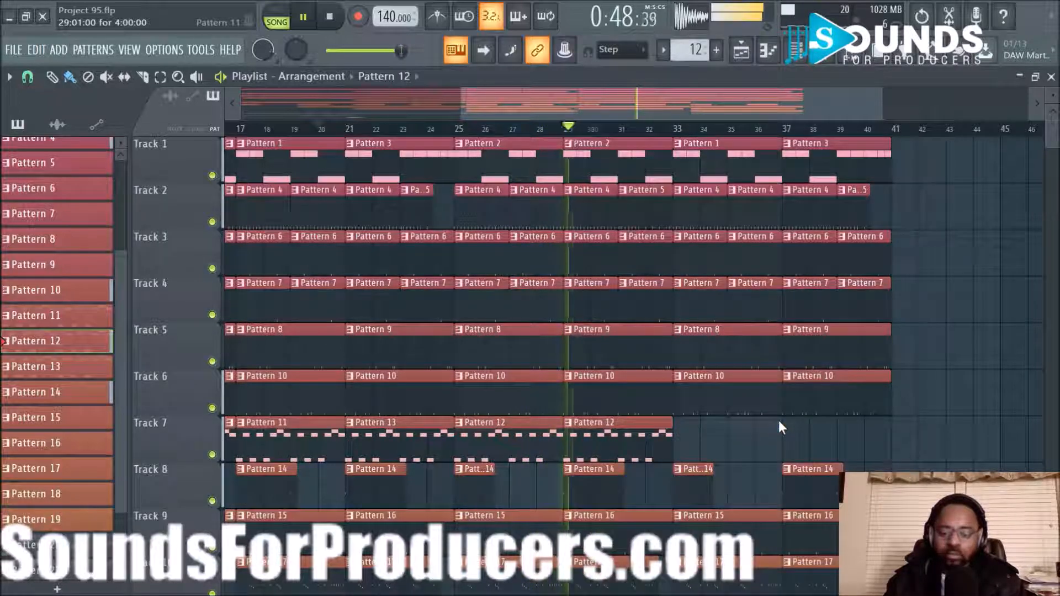
Step: Move the Track 12 Pattern 20 and Pattern 22 clips from bars 33–40 to start at bar 41
{"action": "scroll", "coordinate": [782, 424], "scroll_direction": "down", "scroll_amount": 1}
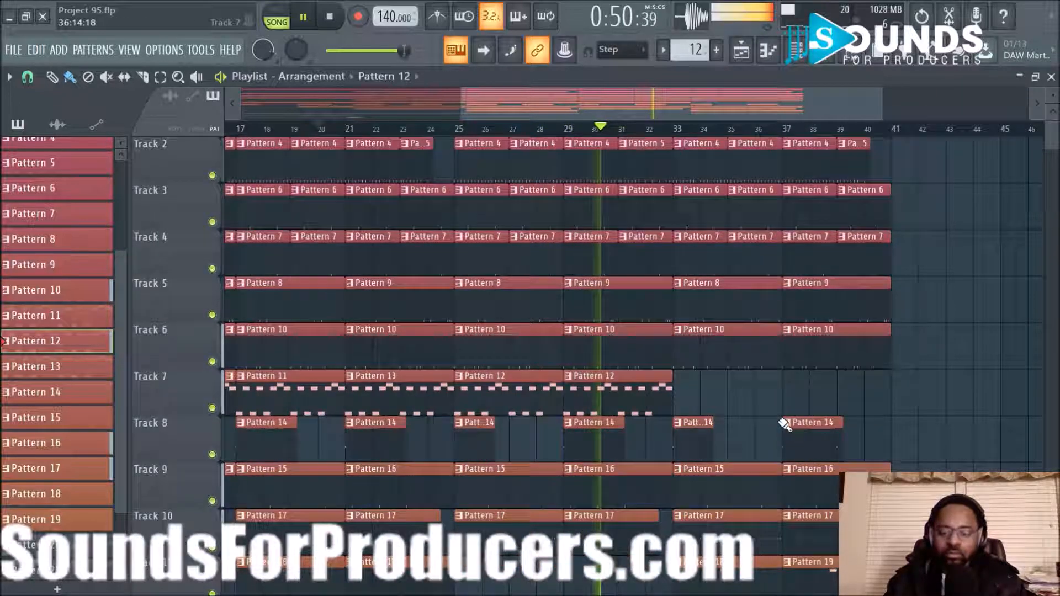
{"action": "scroll", "coordinate": [783, 424], "scroll_direction": "down", "scroll_amount": 2}
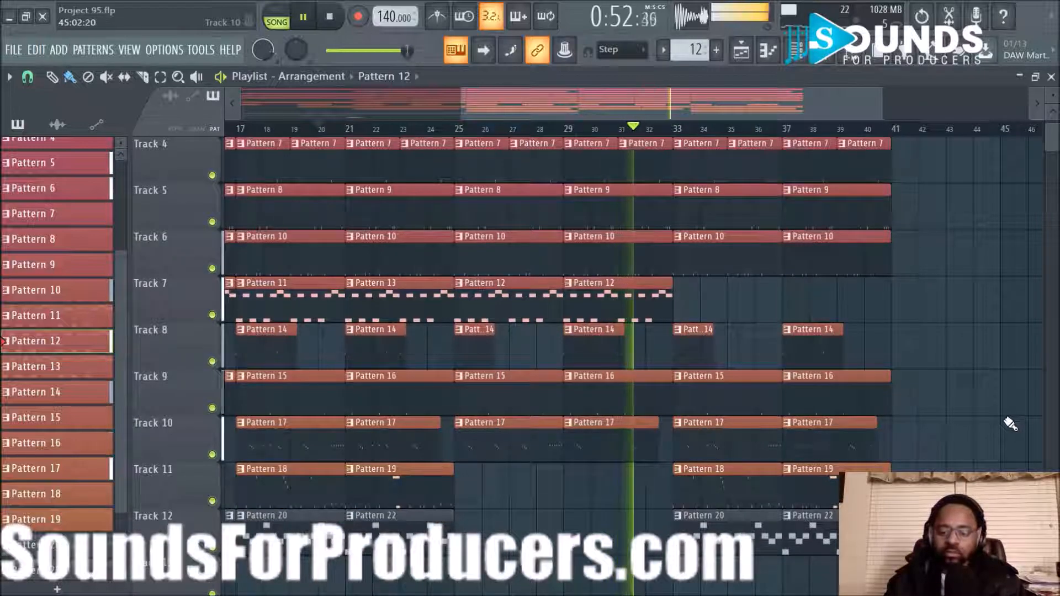
{"action": "scroll", "coordinate": [1010, 424], "scroll_direction": "down", "scroll_amount": 1}
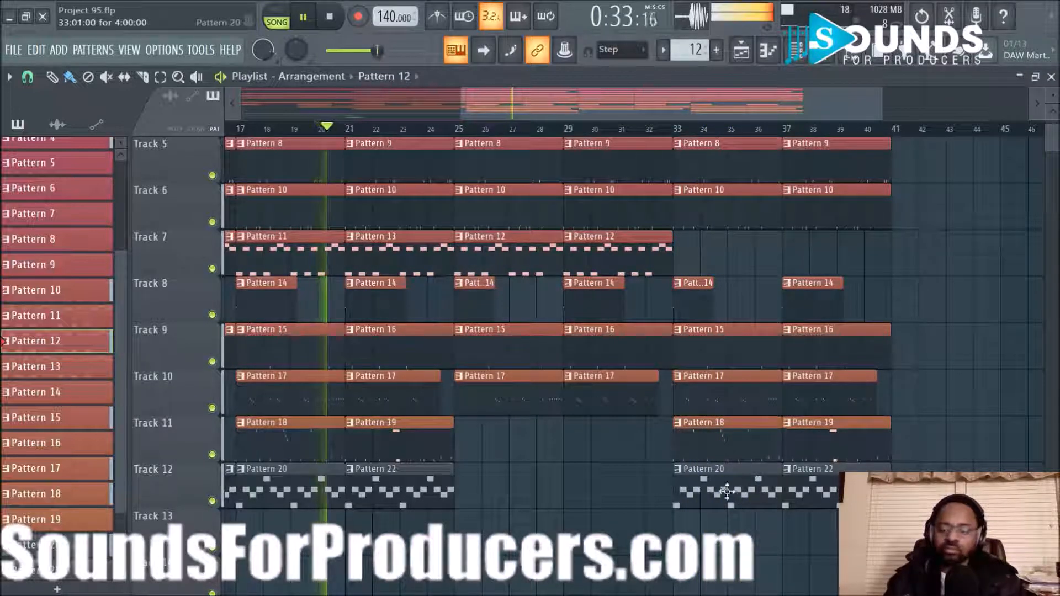
{"action": "left_click_drag", "start_coordinate": [718, 490], "coordinate": [828, 503]}
{"action": "left_click_drag", "start_coordinate": [732, 490], "coordinate": [950, 489]}
{"action": "key", "text": "Up"}
{"action": "key", "text": "Up"}
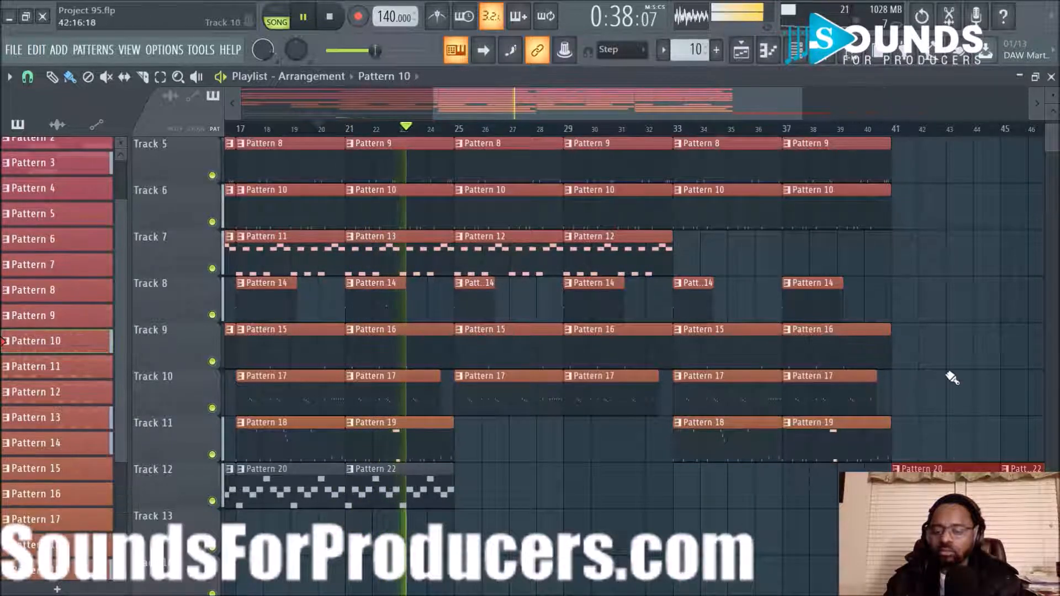
Step: Duplicate the two Track 7 Pattern 12 clips at bars 25–32 to bars 33–40
{"action": "scroll", "coordinate": [951, 376], "scroll_direction": "up", "scroll_amount": 4}
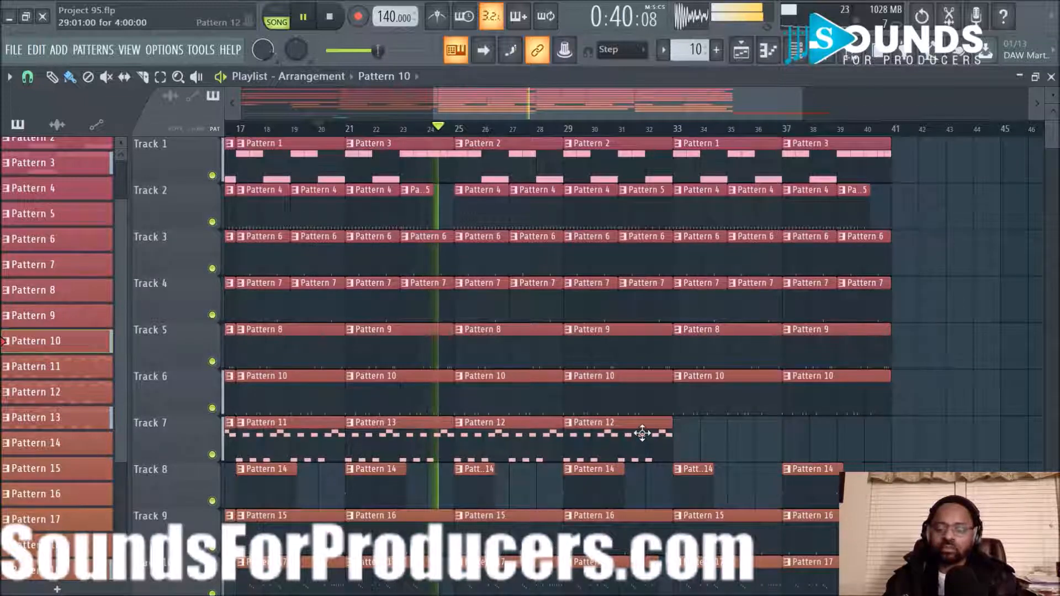
{"action": "left_click_drag", "start_coordinate": [699, 440], "coordinate": [514, 436]}
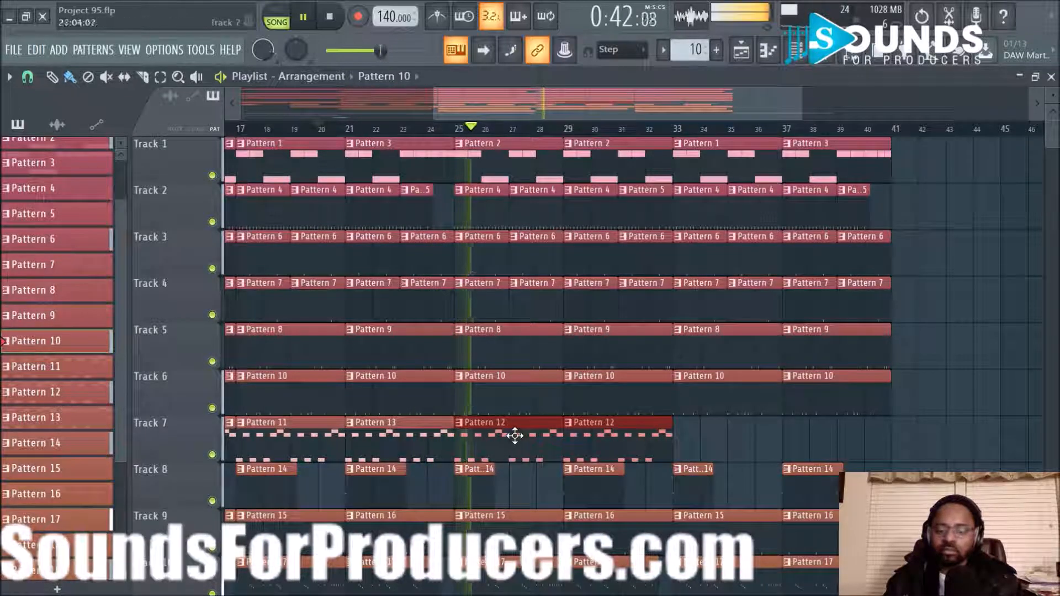
{"action": "key", "text": "ctrl+b"}
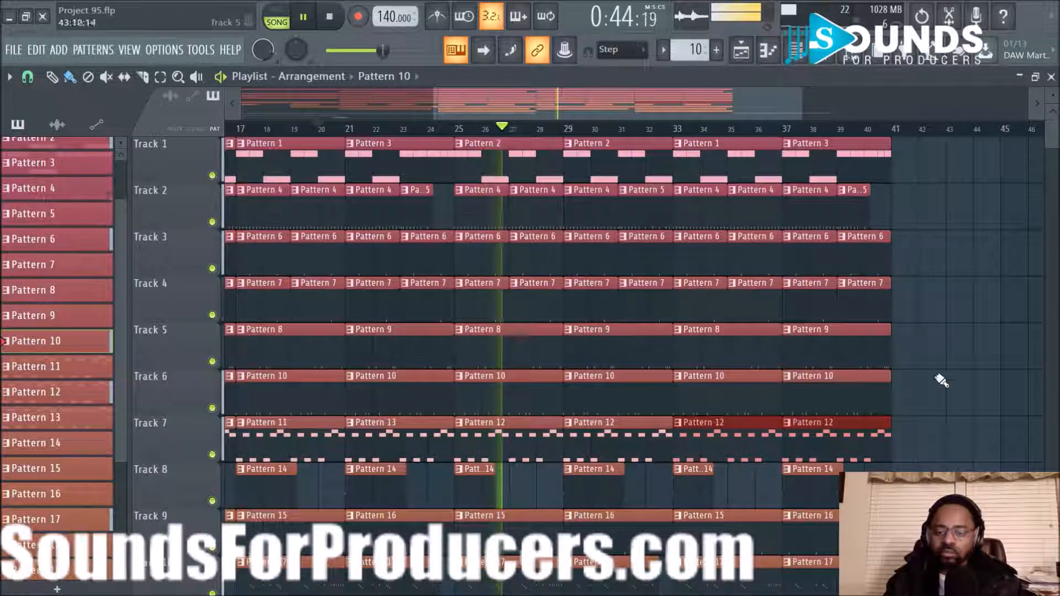
Step: Delete the Track 2 Pattern 4 clips at bars 33 and 37
{"action": "scroll", "coordinate": [941, 381], "scroll_direction": "down", "scroll_amount": 3}
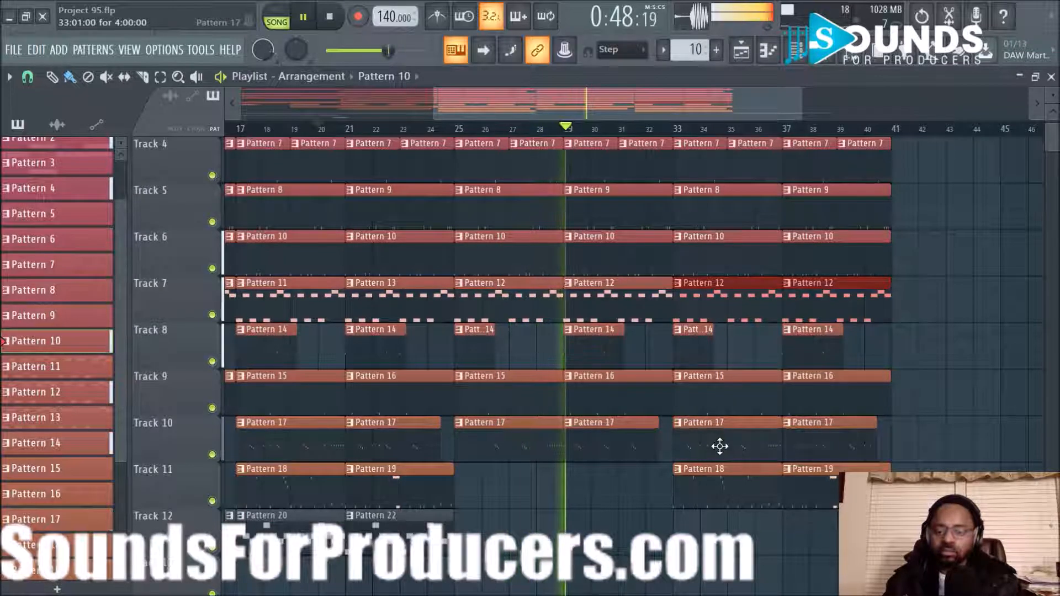
{"action": "scroll", "coordinate": [718, 444], "scroll_direction": "up", "scroll_amount": 3}
{"action": "right_click", "coordinate": [695, 213]}
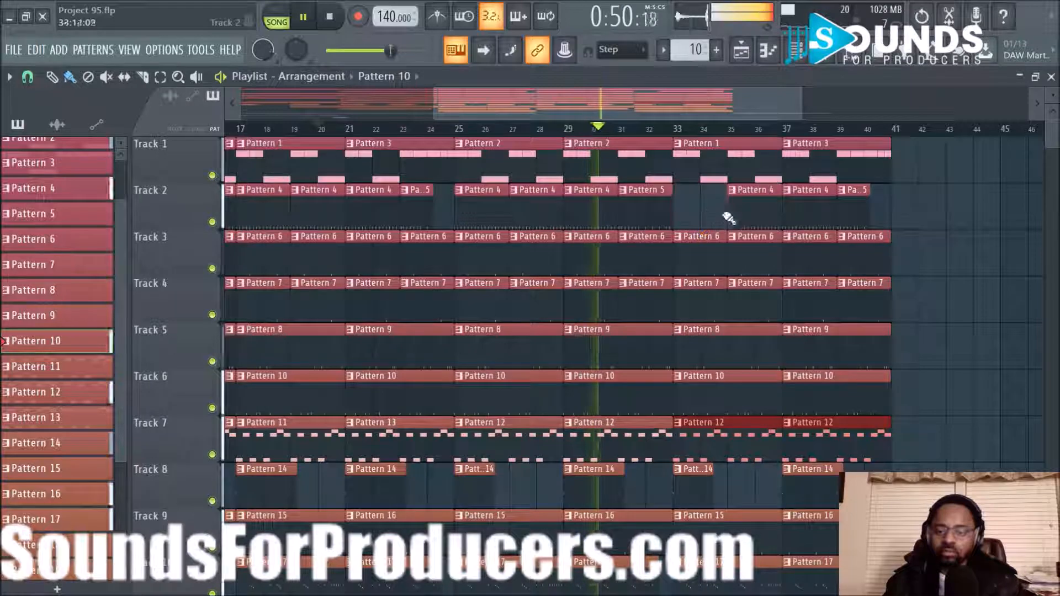
{"action": "scroll", "coordinate": [918, 289], "scroll_direction": "down", "scroll_amount": 3}
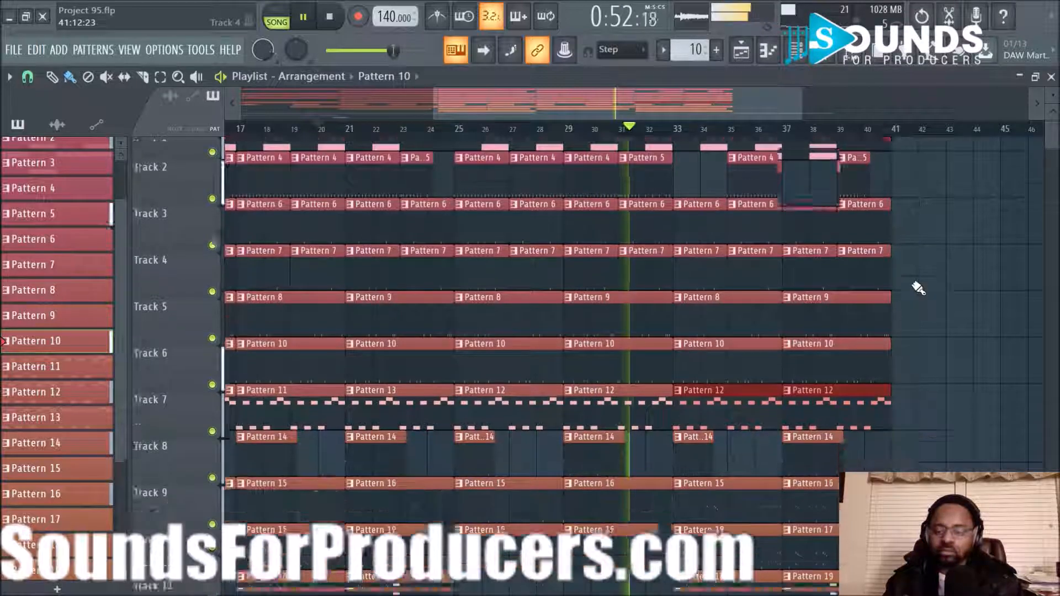
{"action": "scroll", "coordinate": [938, 331], "scroll_direction": "up", "scroll_amount": 3}
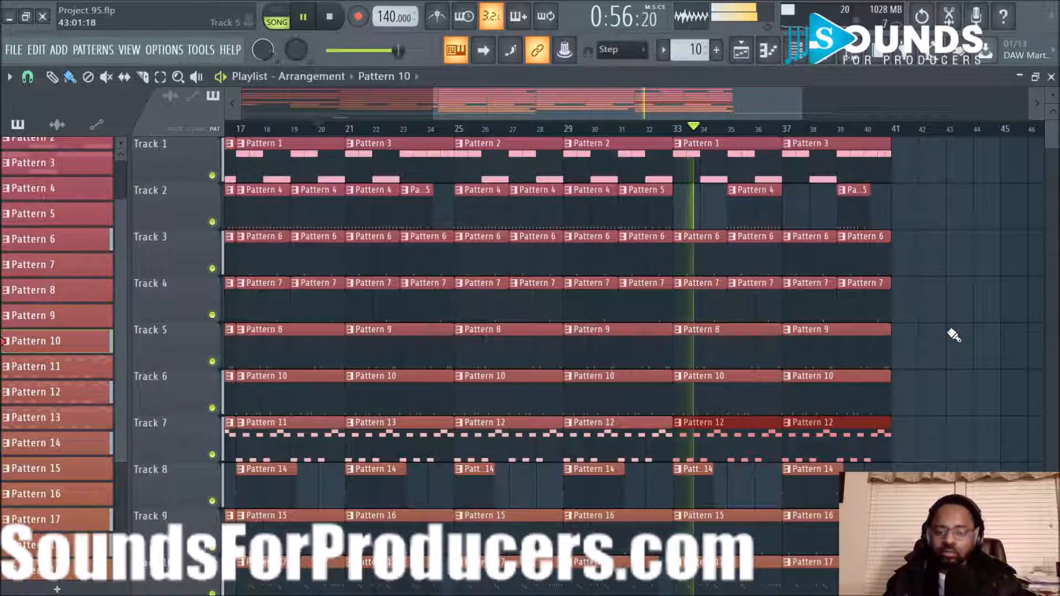
Step: Play the varied section from bar 33 while checking its clips across all tracks, stopping playback at the end
{"action": "scroll", "coordinate": [954, 335], "scroll_direction": "down", "scroll_amount": 4}
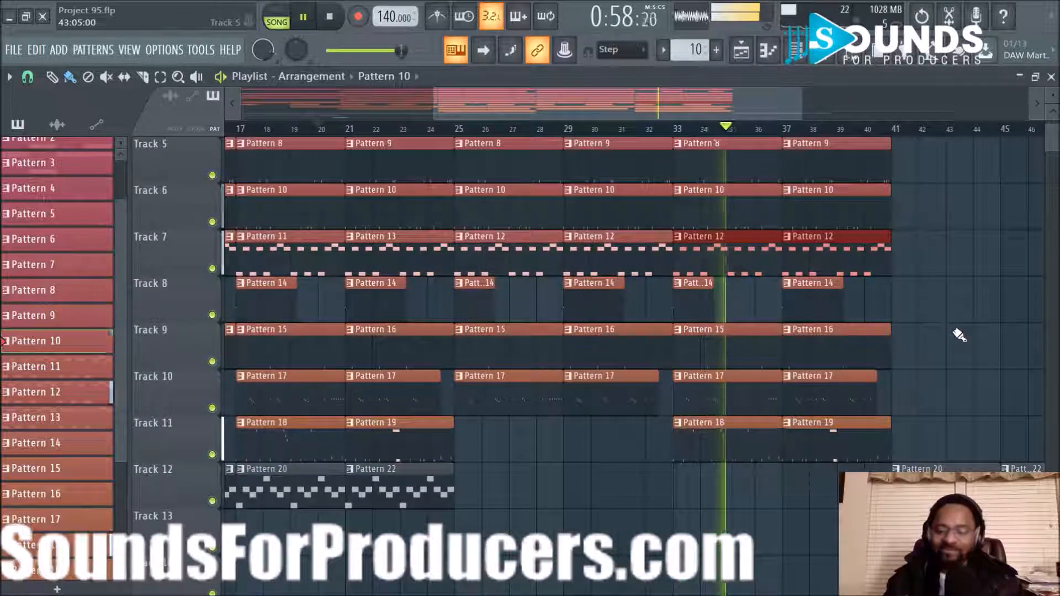
{"action": "scroll", "coordinate": [959, 335], "scroll_direction": "up", "scroll_amount": 2}
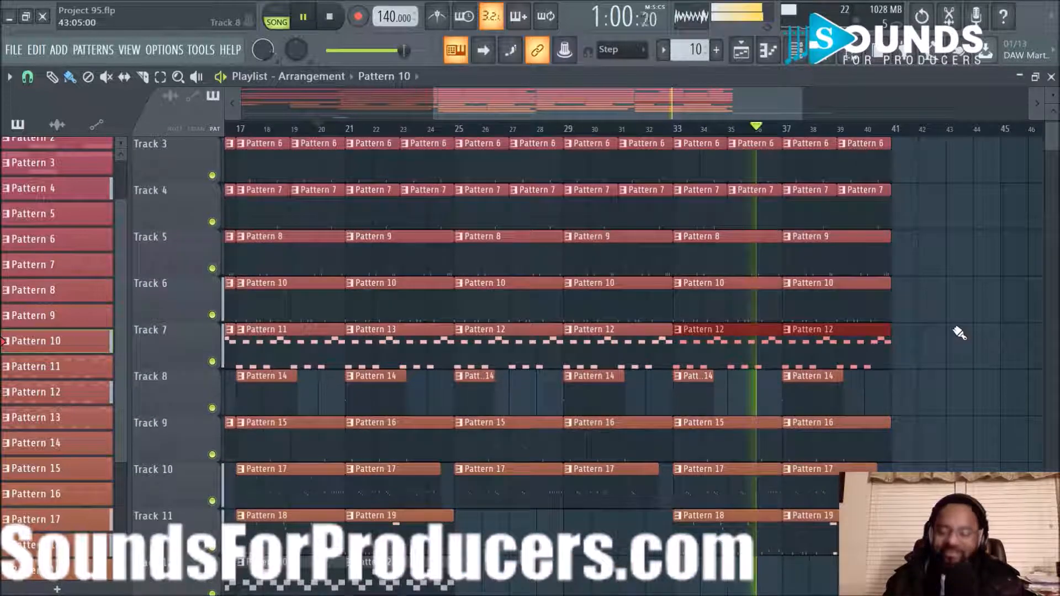
{"action": "scroll", "coordinate": [959, 333], "scroll_direction": "down", "scroll_amount": 1}
{"action": "scroll", "coordinate": [957, 330], "scroll_direction": "up", "scroll_amount": 2}
{"action": "key", "text": "space"}
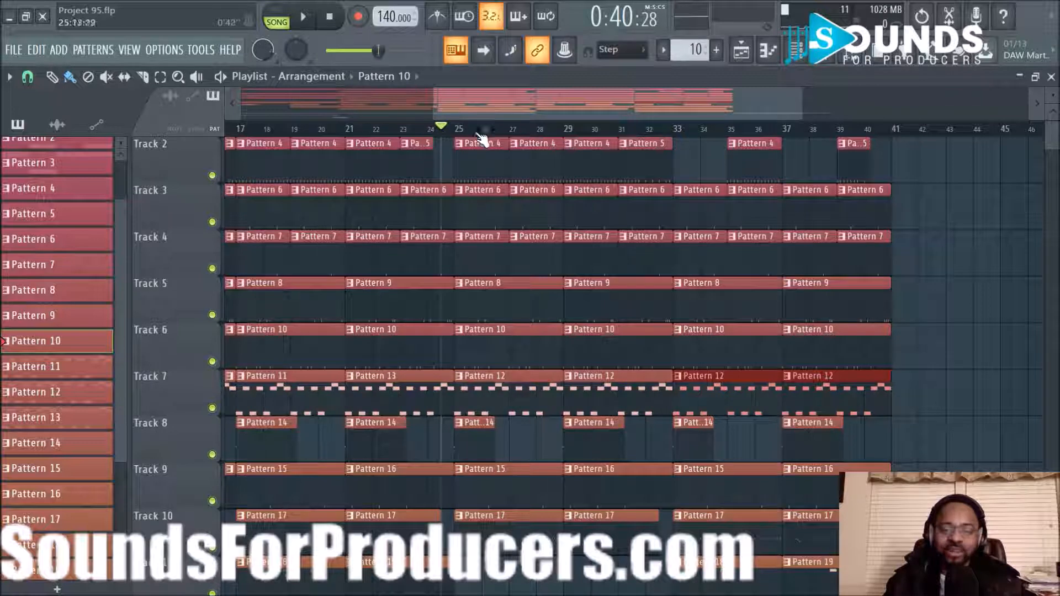
Step: Play the arrangement from bar 25 past bar 41 to review the stripped-down and varied sections, leaving the metronome off
{"action": "key", "text": "space"}
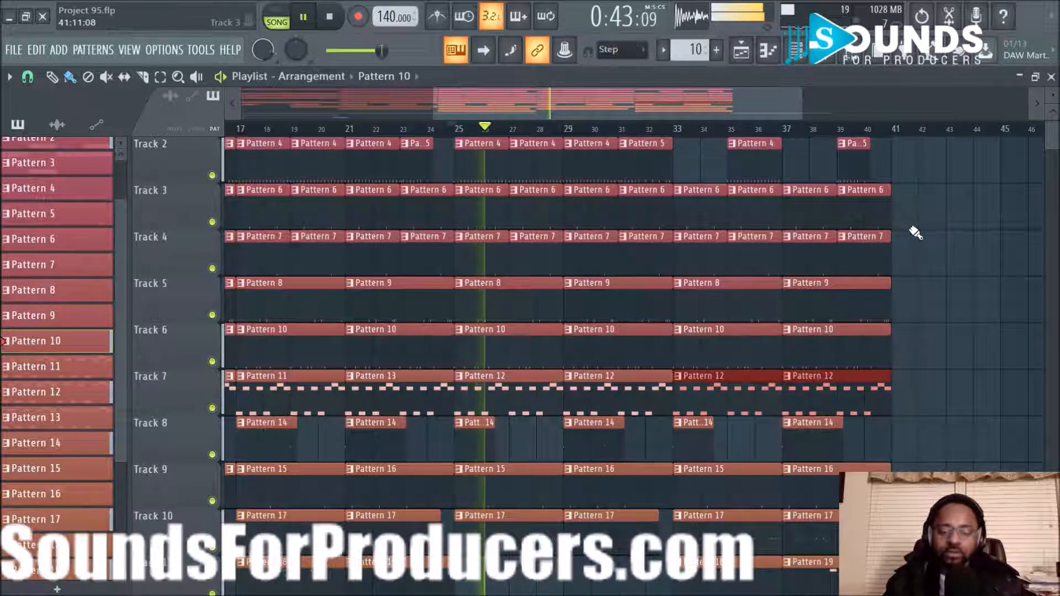
{"action": "key", "text": "space"}
{"action": "left_click", "coordinate": [446, 18]}
{"action": "key", "text": "space"}
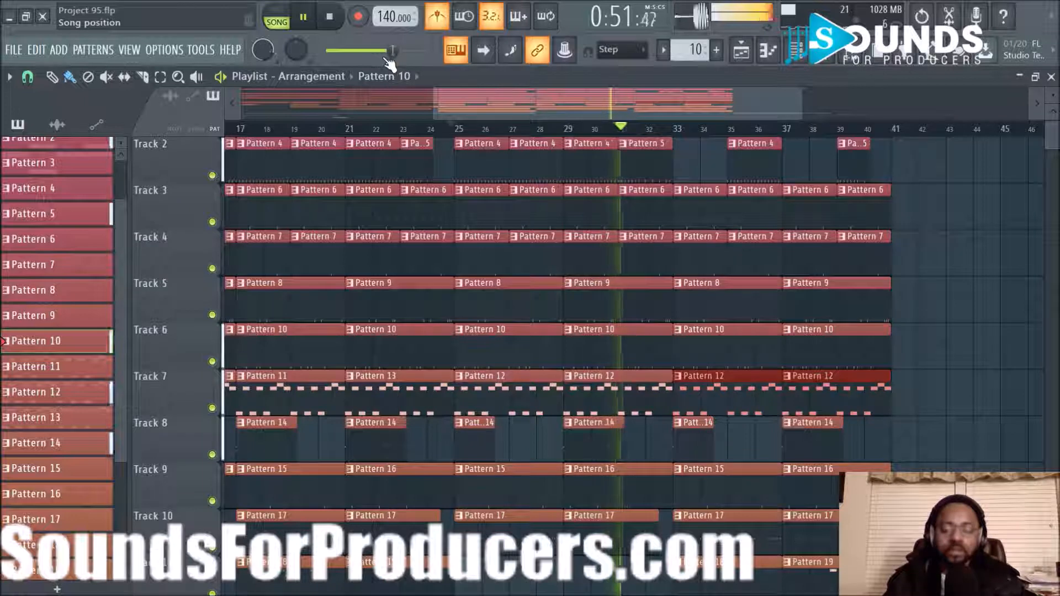
{"action": "left_click", "coordinate": [436, 16]}
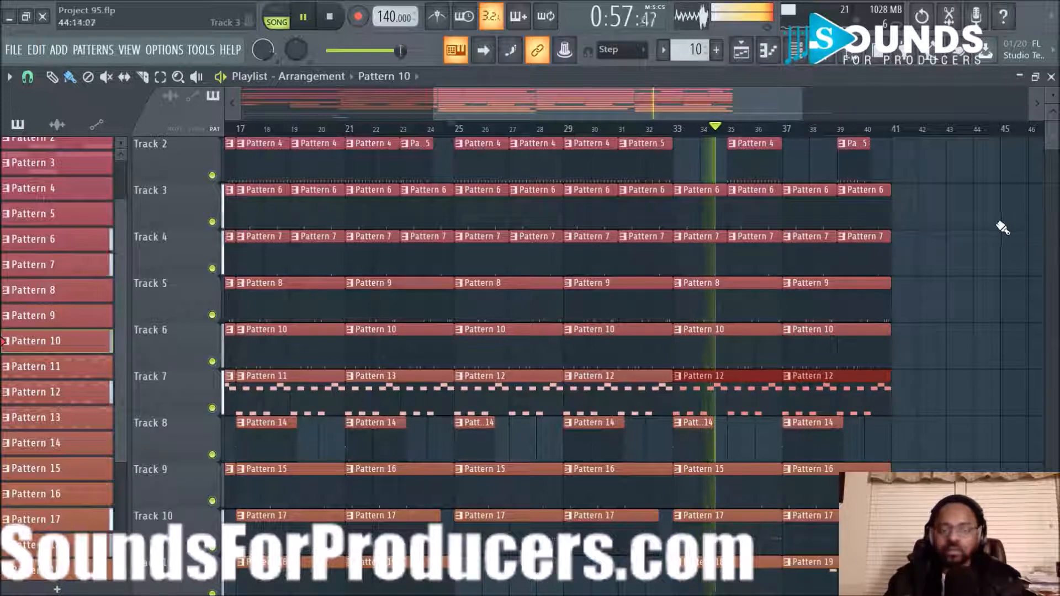
{"action": "scroll", "coordinate": [973, 257], "scroll_direction": "down", "scroll_amount": 2}
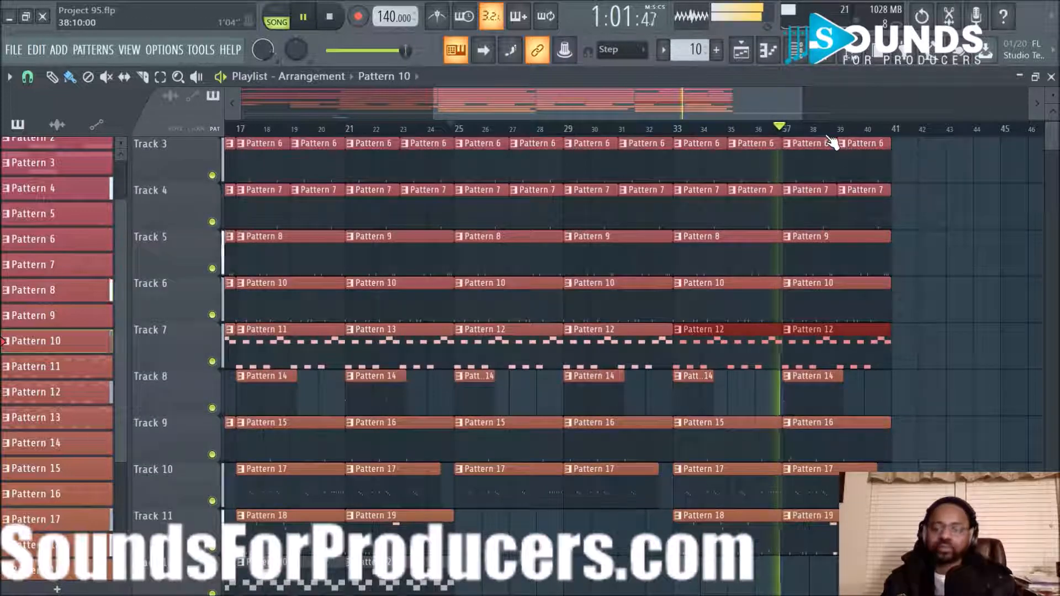
{"action": "scroll", "coordinate": [833, 142], "scroll_direction": "down", "scroll_amount": 2}
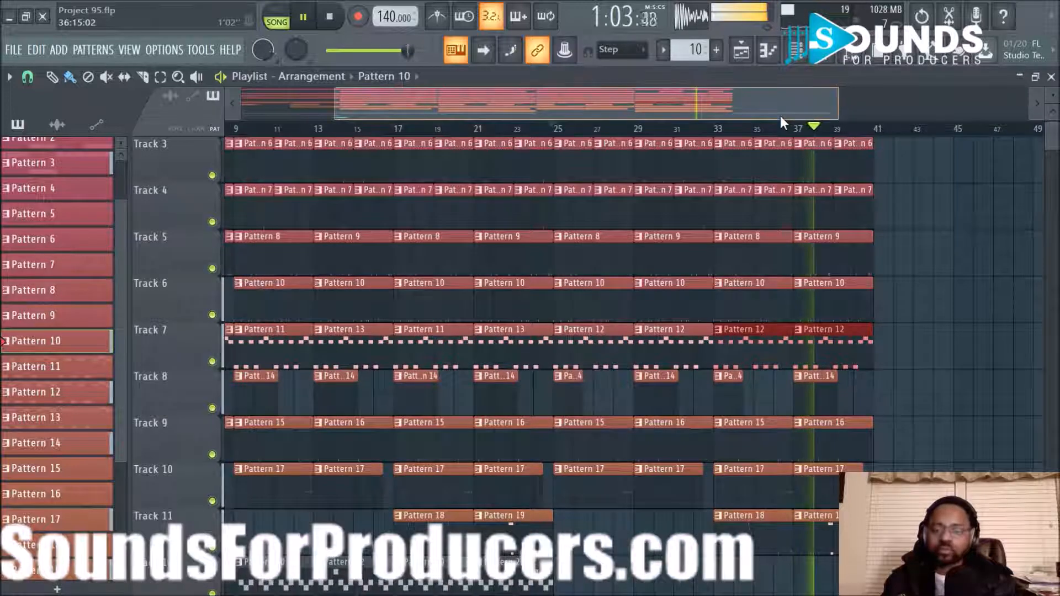
{"action": "left_click_drag", "start_coordinate": [780, 115], "coordinate": [879, 109]}
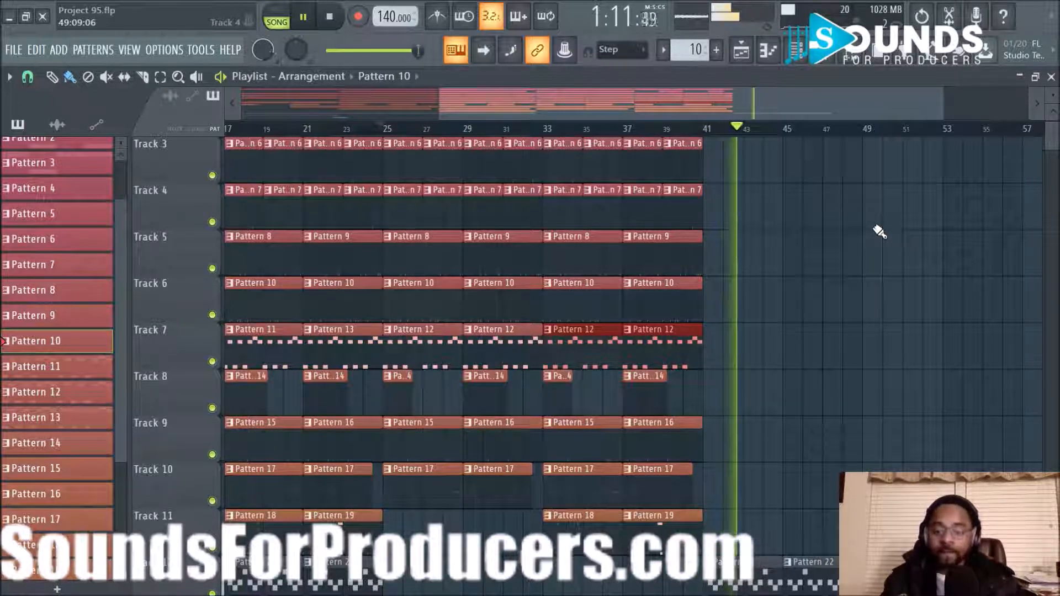
{"action": "scroll", "coordinate": [879, 232], "scroll_direction": "up", "scroll_amount": 2}
{"action": "key", "text": "space"}
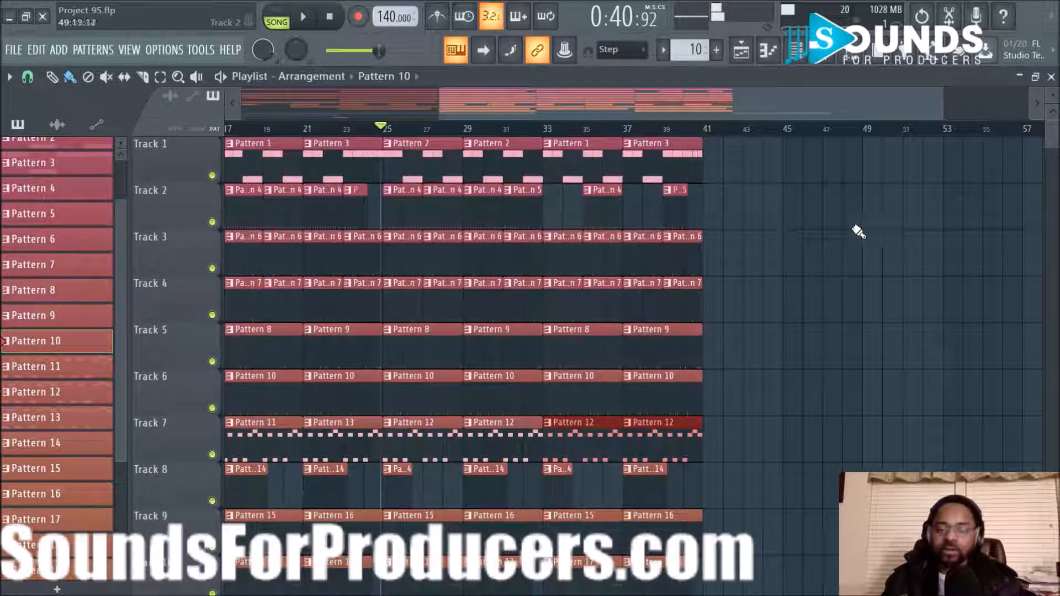
Step: Move the Track 12 Pattern 20 and Pattern 22 clips to start at bar 49
{"action": "scroll", "coordinate": [725, 141], "scroll_direction": "down", "scroll_amount": 6}
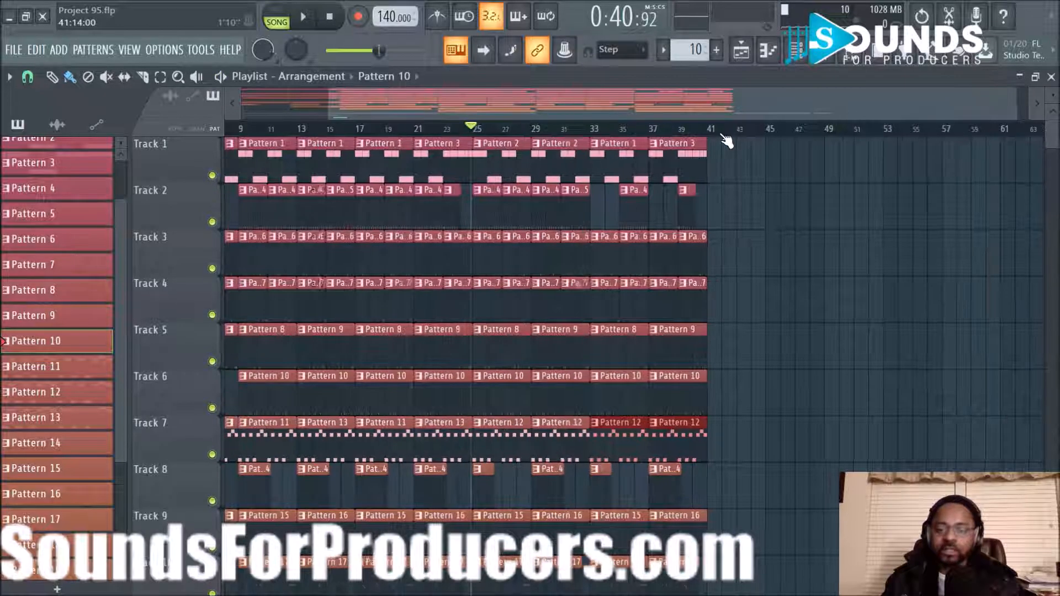
{"action": "scroll", "coordinate": [775, 143], "scroll_direction": "up", "scroll_amount": 3}
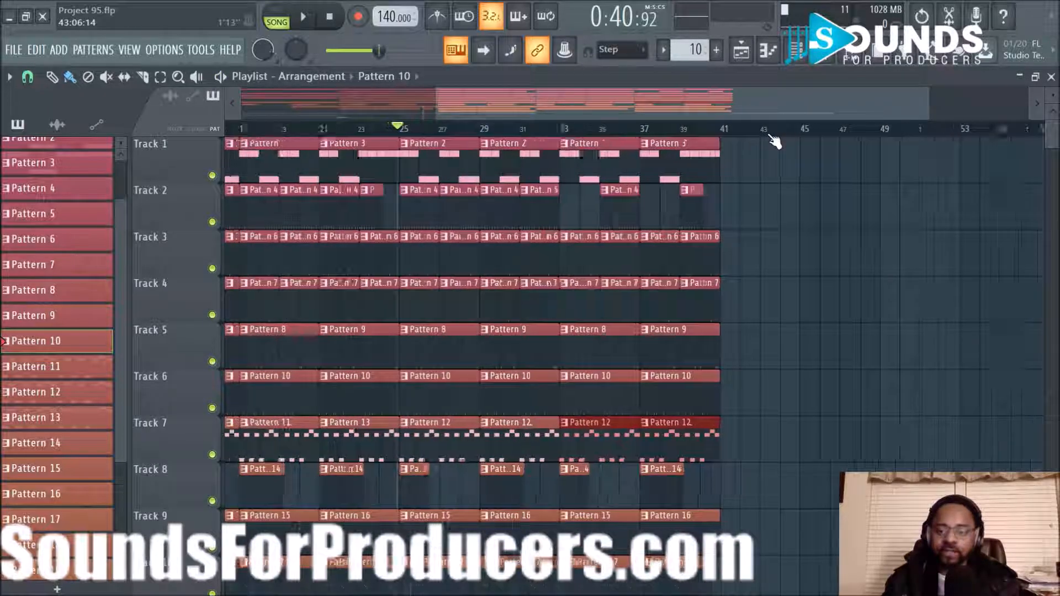
{"action": "scroll", "coordinate": [773, 144], "scroll_direction": "down", "scroll_amount": 5}
{"action": "left_click_drag", "start_coordinate": [769, 447], "coordinate": [863, 464]}
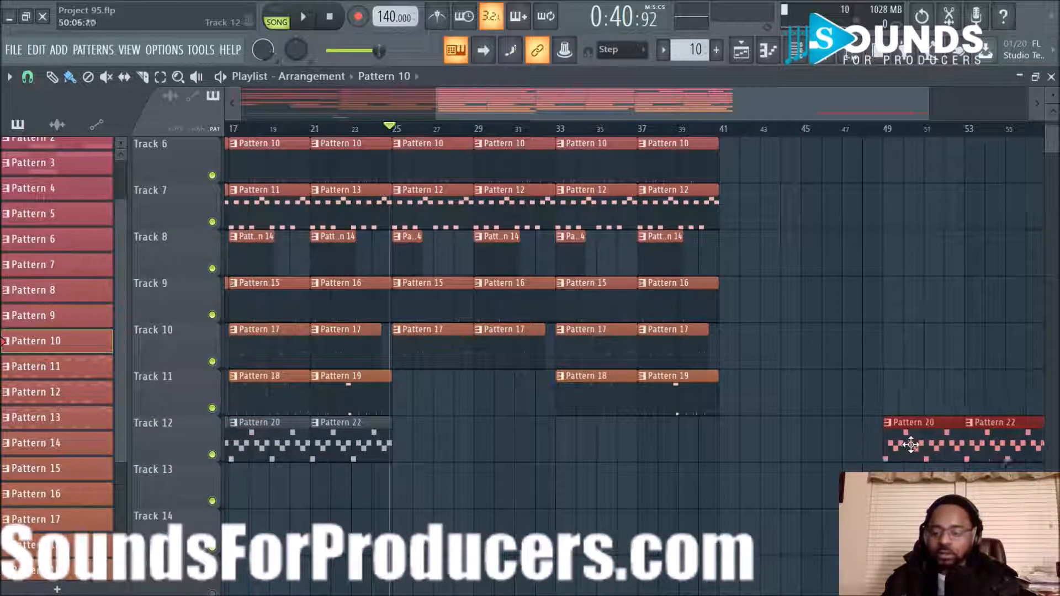
{"action": "left_click", "coordinate": [910, 444]}
Step: Try to duplicate the clips of bars 9–24 on all tracks after the varied section, and undo the placement
{"action": "scroll", "coordinate": [779, 451], "scroll_direction": "up", "scroll_amount": 1}
{"action": "left_click_drag", "start_coordinate": [617, 104], "coordinate": [436, 97]}
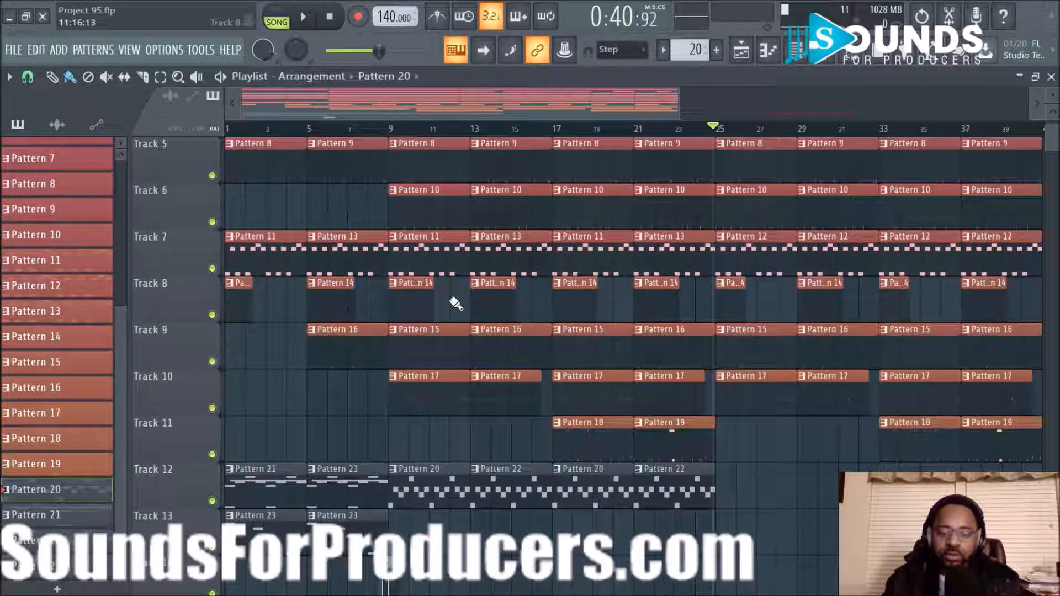
{"action": "left_click_drag", "start_coordinate": [401, 406], "coordinate": [705, 143]}
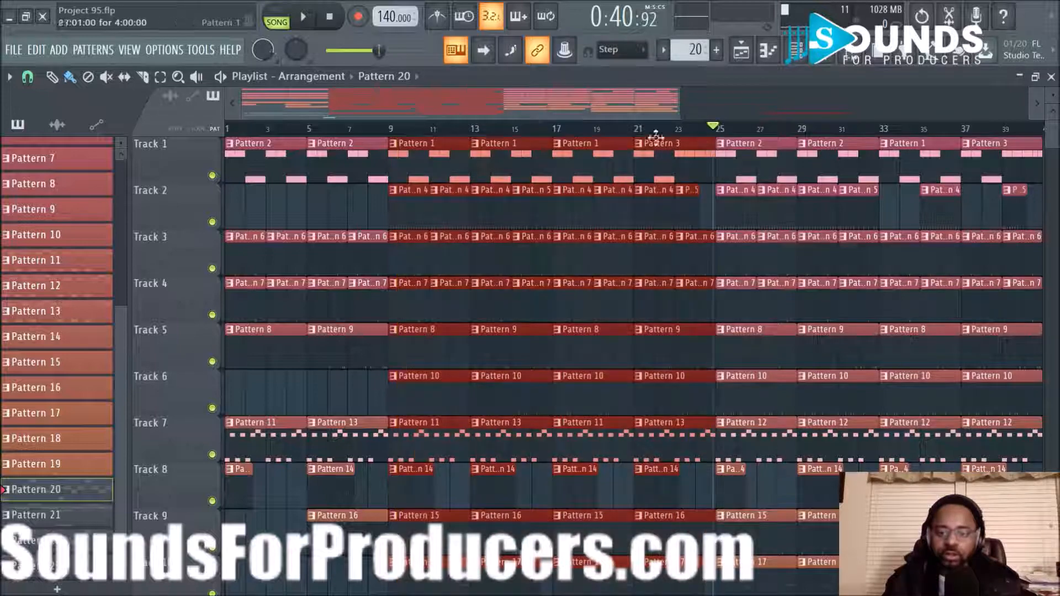
{"action": "left_click_drag", "start_coordinate": [408, 159], "coordinate": [534, 158]}
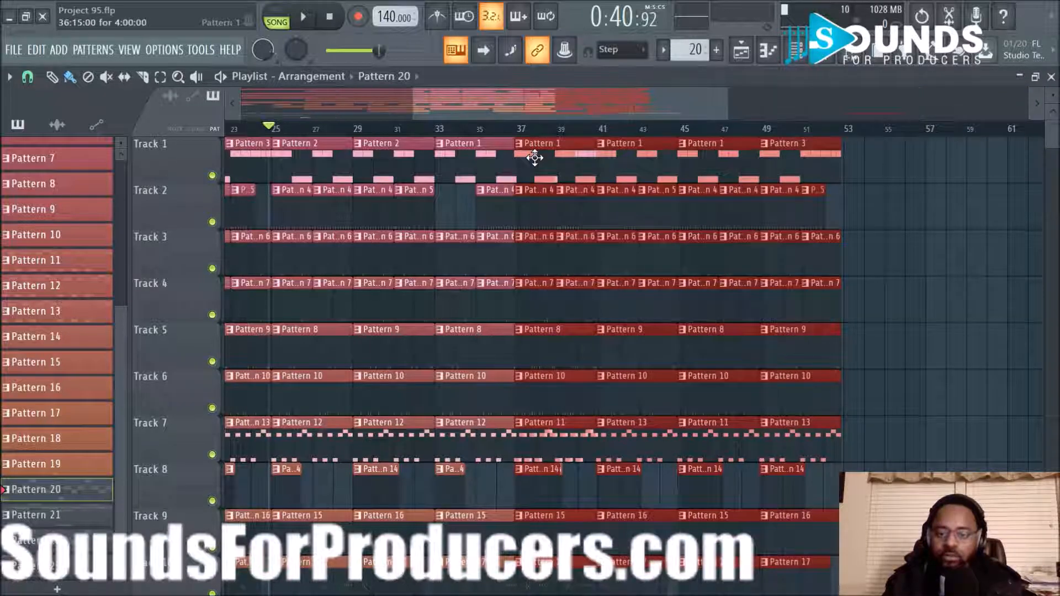
{"action": "key", "text": "ctrl+z"}
Step: Move the spare Track 12 Pattern 20 and Pattern 22 clips to start at bar 57
{"action": "scroll", "coordinate": [704, 165], "scroll_direction": "down", "scroll_amount": 3}
{"action": "left_click_drag", "start_coordinate": [766, 324], "coordinate": [919, 437]}
{"action": "left_click_drag", "start_coordinate": [803, 396], "coordinate": [961, 397]}
Step: Duplicate the clips of bars 9–24 on all tracks to bars 41–56
{"action": "left_click_drag", "start_coordinate": [688, 99], "coordinate": [451, 99]}
{"action": "left_click_drag", "start_coordinate": [398, 441], "coordinate": [702, 68]}
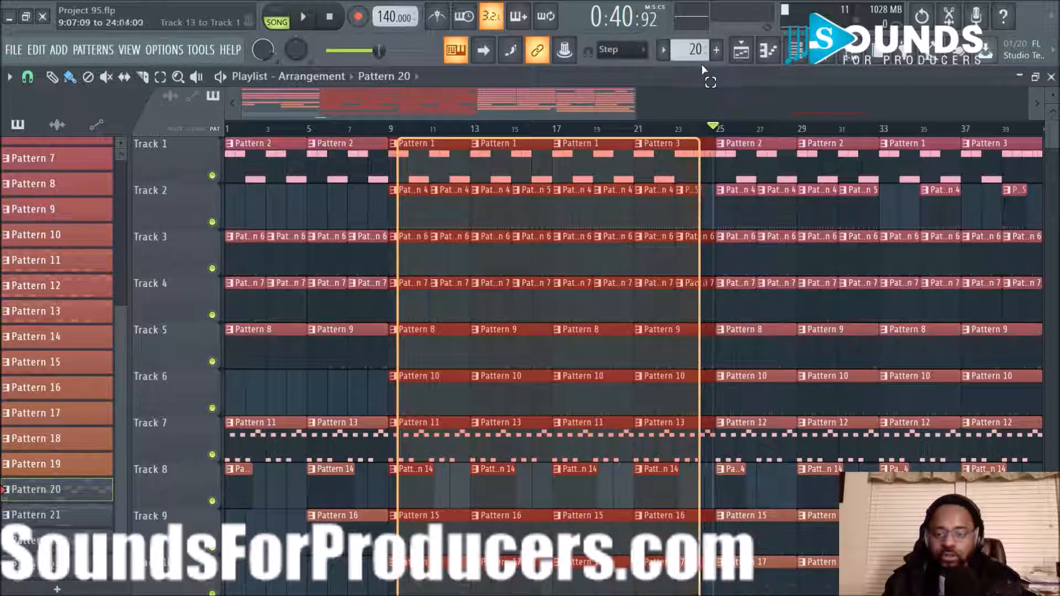
{"action": "left_click", "coordinate": [567, 134]}
{"action": "left_click_drag", "start_coordinate": [481, 167], "coordinate": [931, 214]}
{"action": "left_click_drag", "start_coordinate": [459, 105], "coordinate": [535, 104]}
{"action": "scroll", "coordinate": [555, 133], "scroll_direction": "down", "scroll_amount": 3}
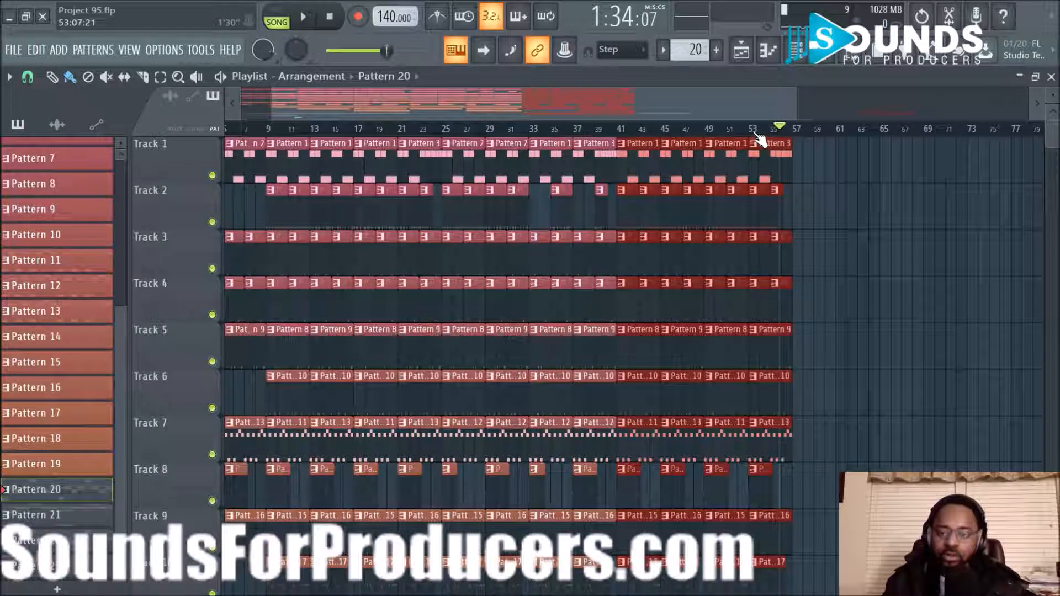
Step: Play the transition from bar 38 into the duplicated section at bar 41 and stop playback
{"action": "scroll", "coordinate": [755, 135], "scroll_direction": "up", "scroll_amount": 3}
{"action": "scroll", "coordinate": [960, 215], "scroll_direction": "down", "scroll_amount": 5}
{"action": "scroll", "coordinate": [946, 220], "scroll_direction": "up", "scroll_amount": 2}
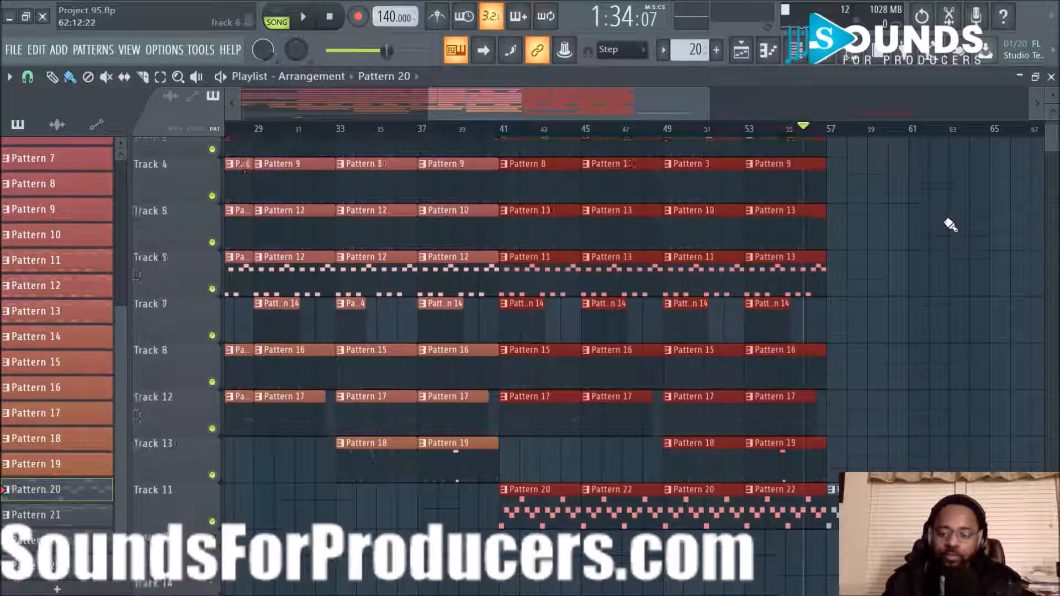
{"action": "scroll", "coordinate": [950, 224], "scroll_direction": "up", "scroll_amount": 3}
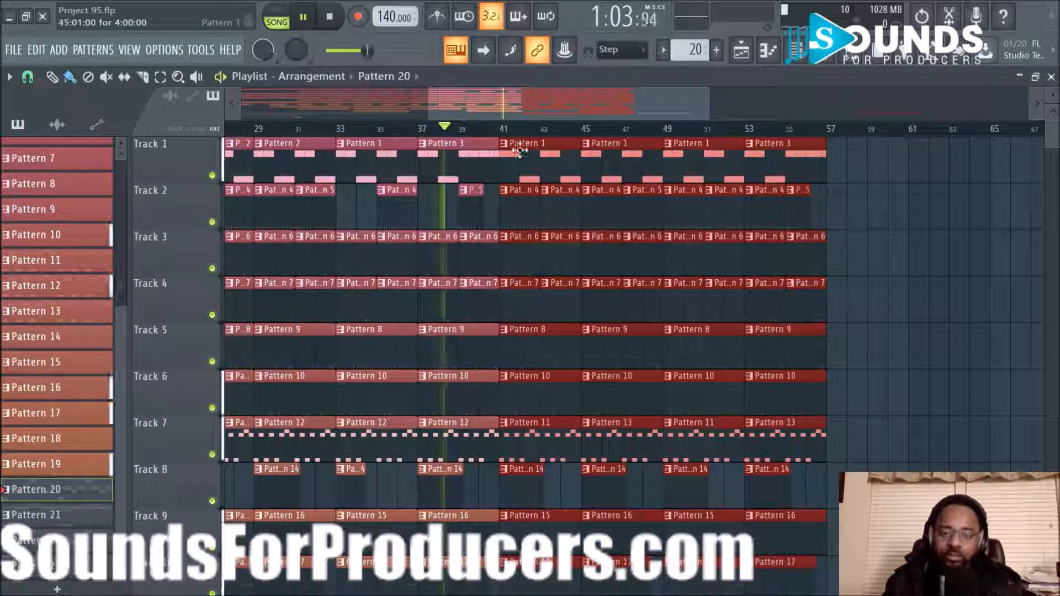
{"action": "scroll", "coordinate": [568, 135], "scroll_direction": "up", "scroll_amount": 2}
{"action": "scroll", "coordinate": [574, 130], "scroll_direction": "down", "scroll_amount": 2}
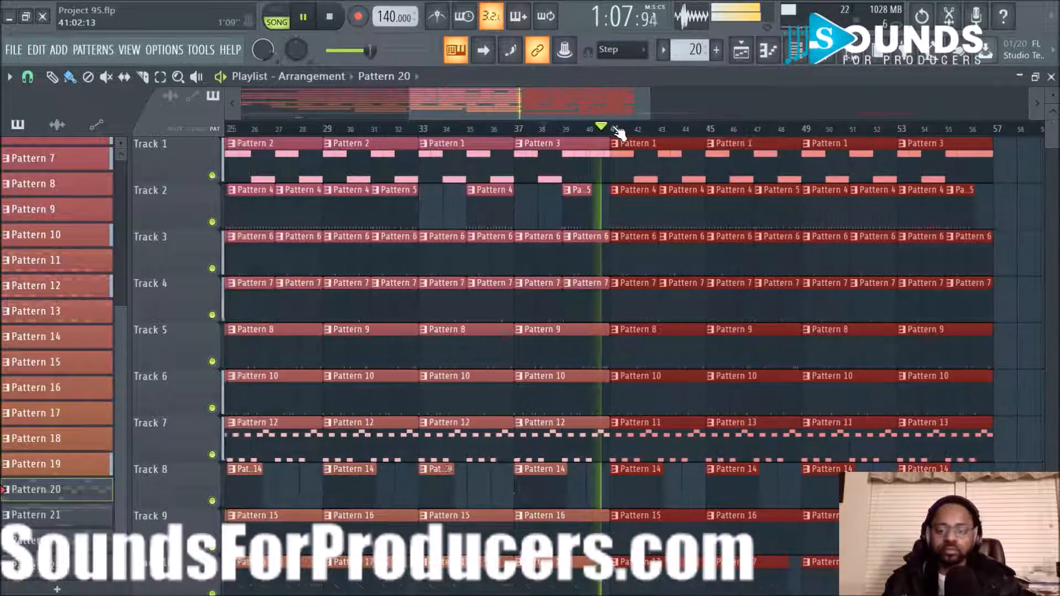
{"action": "scroll", "coordinate": [612, 130], "scroll_direction": "up", "scroll_amount": 1}
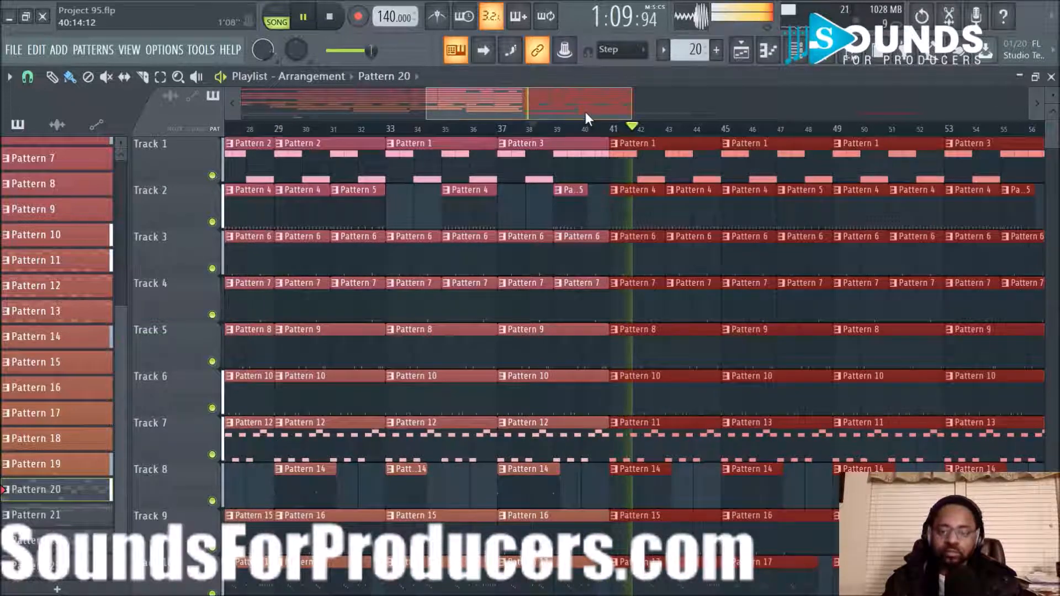
{"action": "left_click_drag", "start_coordinate": [585, 113], "coordinate": [574, 109]}
{"action": "key", "text": "space"}
Step: Copy the Track 14 Master - Volume automation clip from the end of bar 8 to the middle of bar 40
{"action": "scroll", "coordinate": [577, 195], "scroll_direction": "down", "scroll_amount": 5}
{"action": "scroll", "coordinate": [577, 195], "scroll_direction": "down", "scroll_amount": 3}
{"action": "left_click_drag", "start_coordinate": [512, 115], "coordinate": [377, 108]}
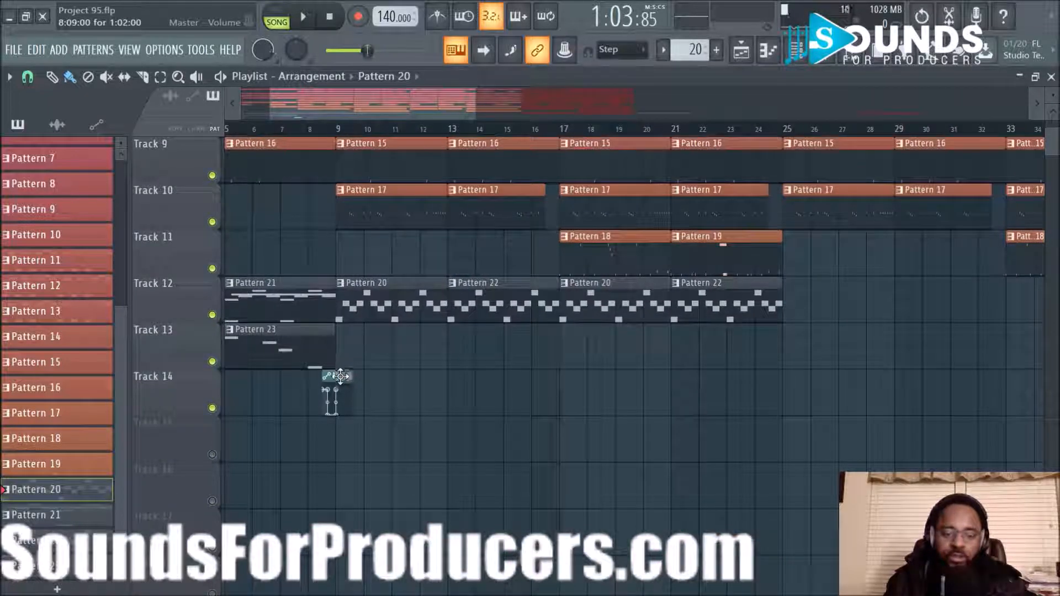
{"action": "left_click_drag", "start_coordinate": [1013, 377], "coordinate": [892, 378]}
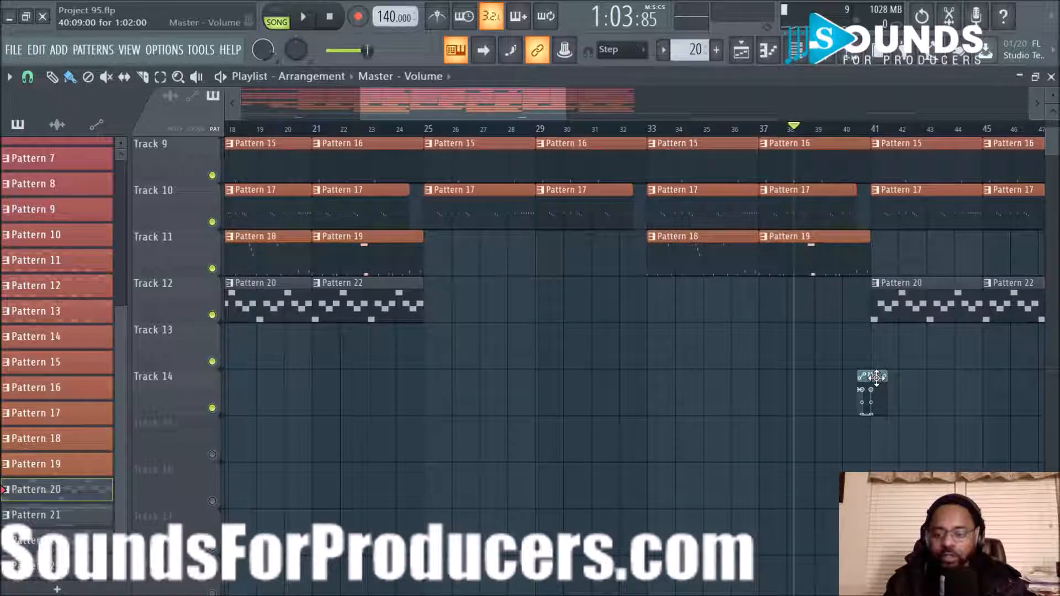
{"action": "left_click_drag", "start_coordinate": [540, 94], "coordinate": [614, 102]}
Step: Play from bar 38 across bar 41 to check the volume dropout before the duplicated section
{"action": "scroll", "coordinate": [662, 237], "scroll_direction": "up", "scroll_amount": 8}
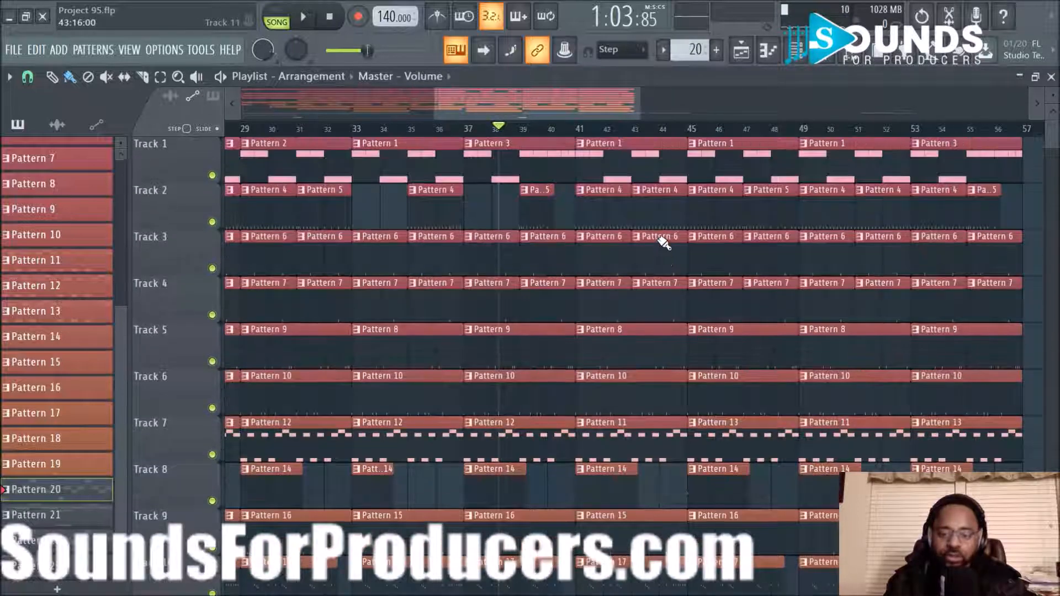
{"action": "key", "text": "space"}
{"action": "scroll", "coordinate": [657, 237], "scroll_direction": "down", "scroll_amount": 3}
{"action": "scroll", "coordinate": [657, 237], "scroll_direction": "down", "scroll_amount": 2}
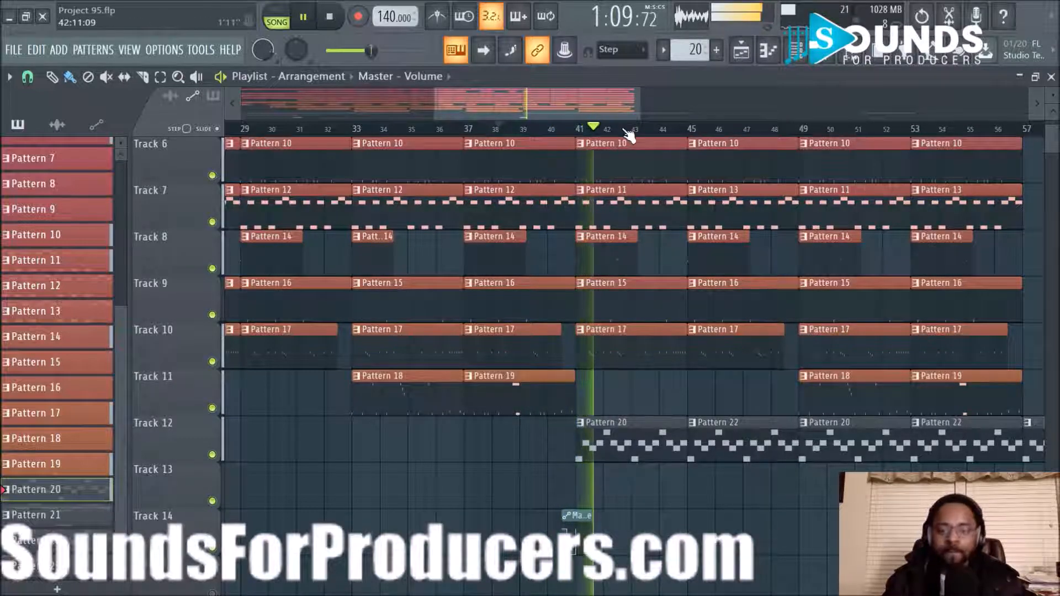
{"action": "left_click_drag", "start_coordinate": [619, 111], "coordinate": [667, 124]}
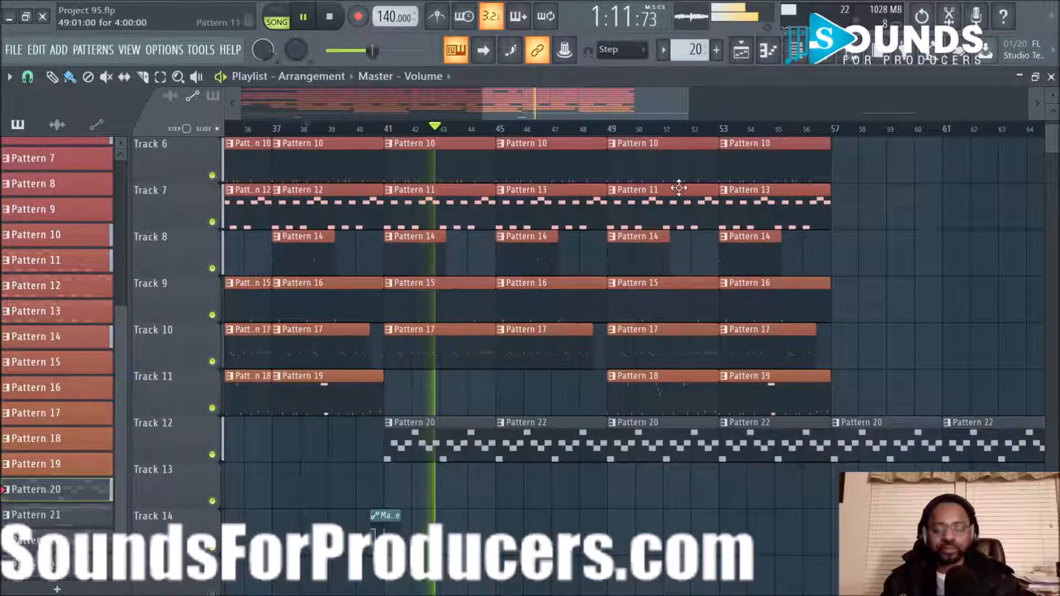
Step: Listen through the duplicated section from bar 43 onwards and examine its clips and the empty bars after bar 56
{"action": "scroll", "coordinate": [1035, 362], "scroll_direction": "up", "scroll_amount": 5}
{"action": "scroll", "coordinate": [844, 221], "scroll_direction": "down", "scroll_amount": 3}
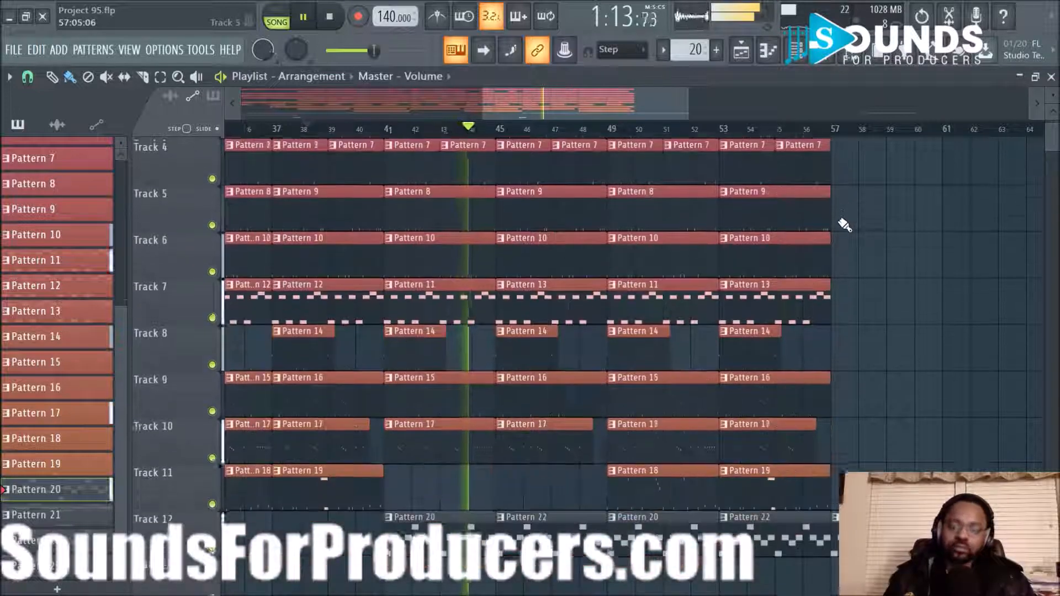
{"action": "scroll", "coordinate": [844, 220], "scroll_direction": "up", "scroll_amount": 2}
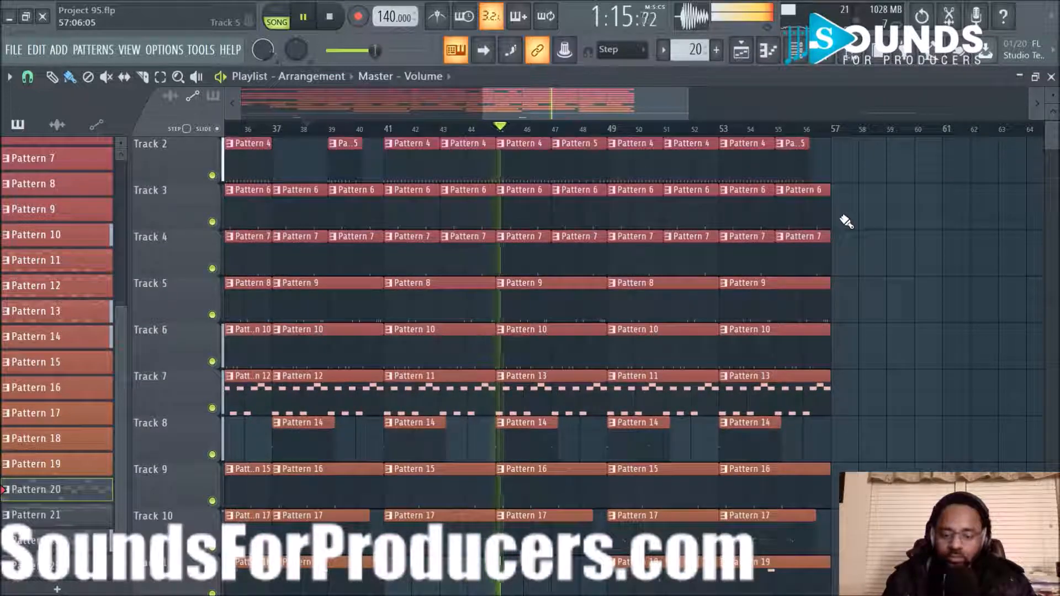
{"action": "scroll", "coordinate": [651, 137], "scroll_direction": "down", "scroll_amount": 2}
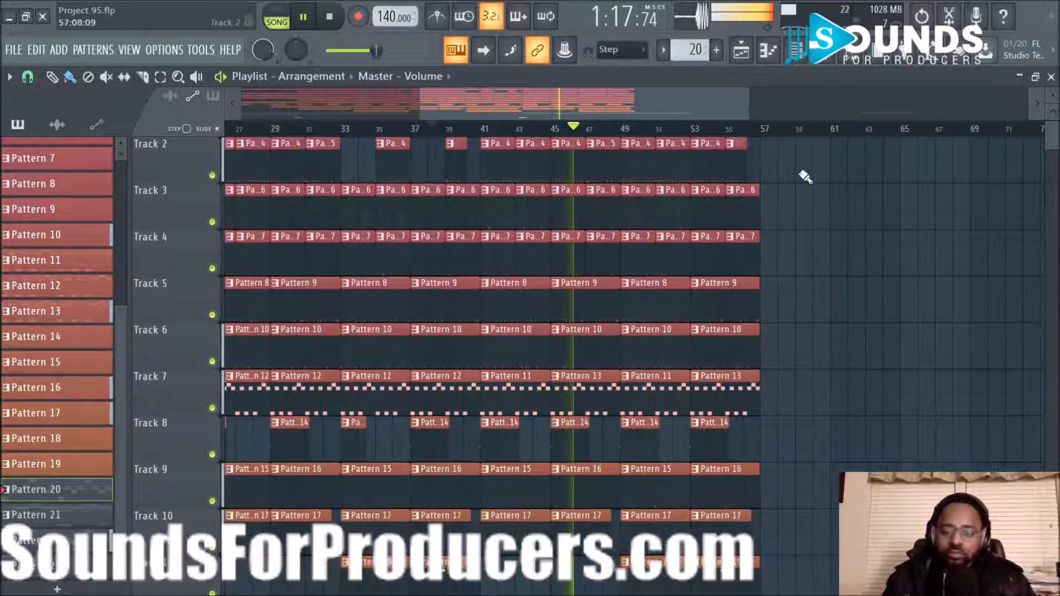
{"action": "scroll", "coordinate": [798, 132], "scroll_direction": "up", "scroll_amount": 1}
{"action": "left_click_drag", "start_coordinate": [648, 113], "coordinate": [768, 113]}
{"action": "left_click_drag", "start_coordinate": [679, 105], "coordinate": [608, 105]}
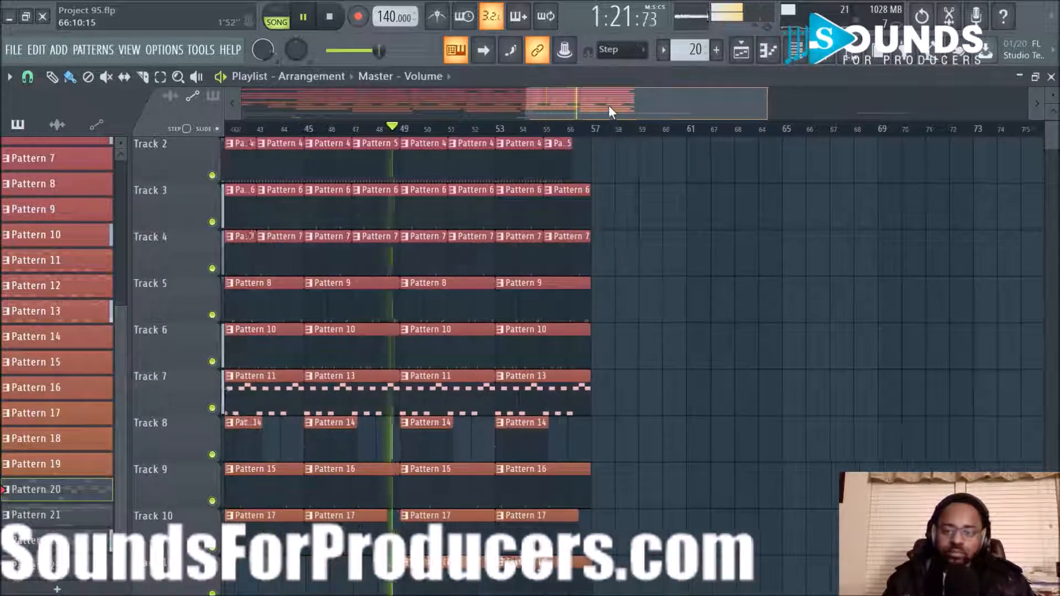
{"action": "scroll", "coordinate": [644, 147], "scroll_direction": "down", "scroll_amount": 3}
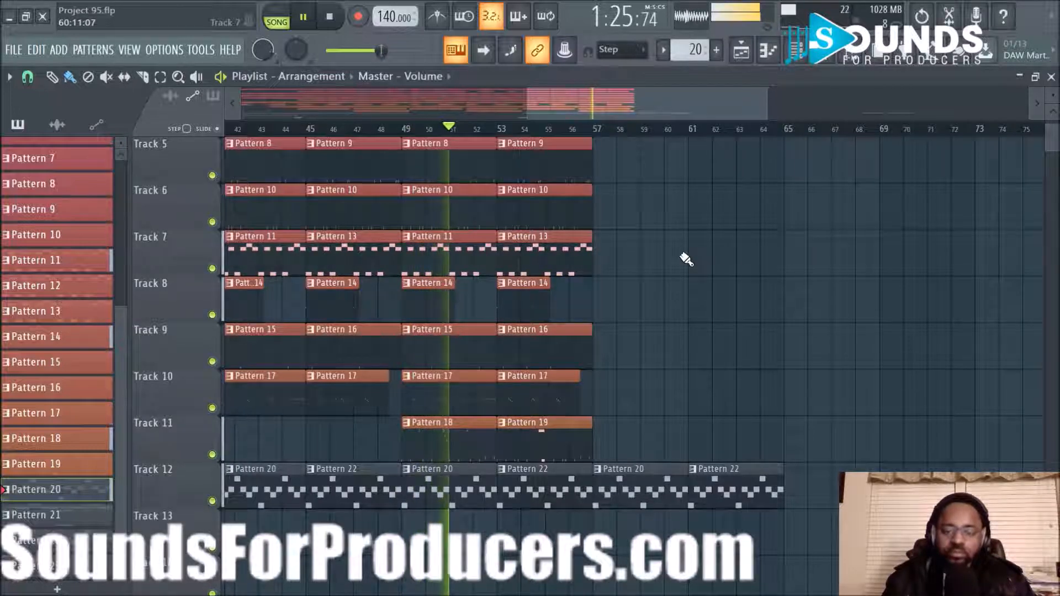
Step: Duplicate the Track 7 Pattern 11 and Pattern 13 clips at bars 49–56 to bars 57–64
{"action": "left_click_drag", "start_coordinate": [655, 104], "coordinate": [617, 100]}
{"action": "scroll", "coordinate": [840, 295], "scroll_direction": "up", "scroll_amount": 4}
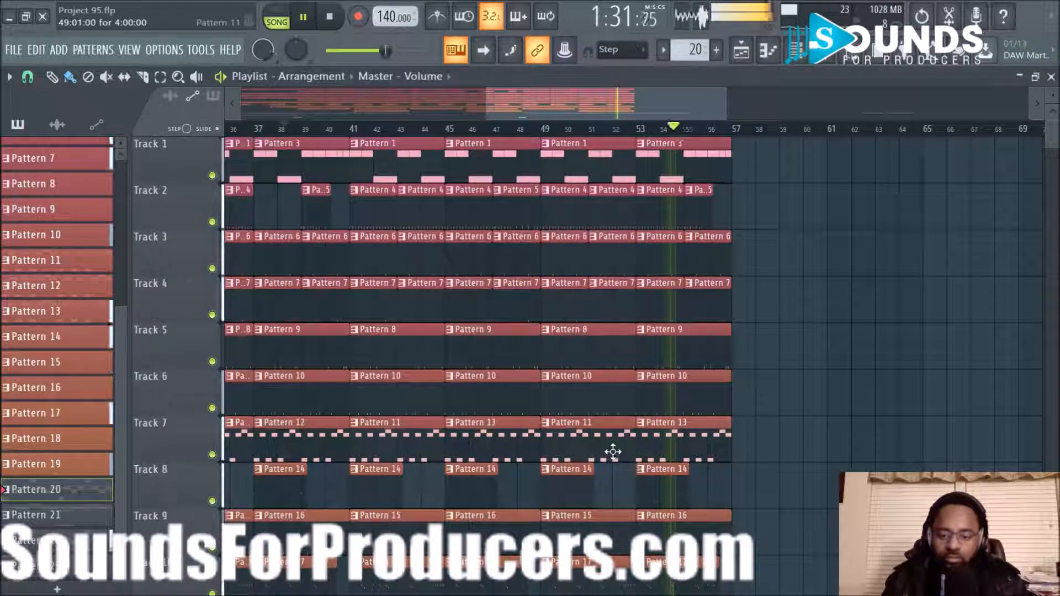
{"action": "left_click_drag", "start_coordinate": [577, 443], "coordinate": [799, 457]}
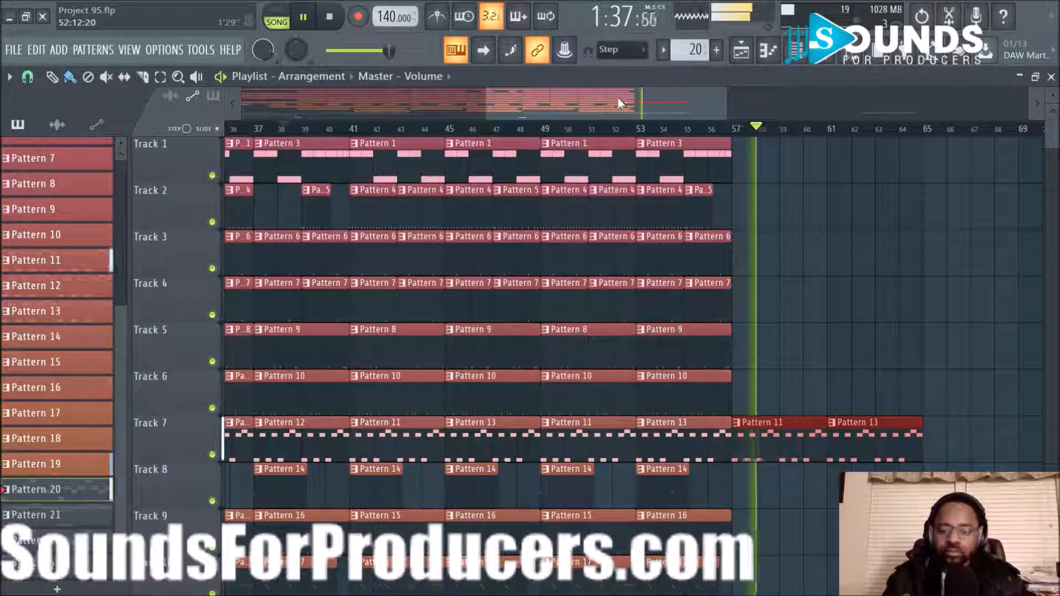
{"action": "scroll", "coordinate": [886, 203], "scroll_direction": "down", "scroll_amount": 3}
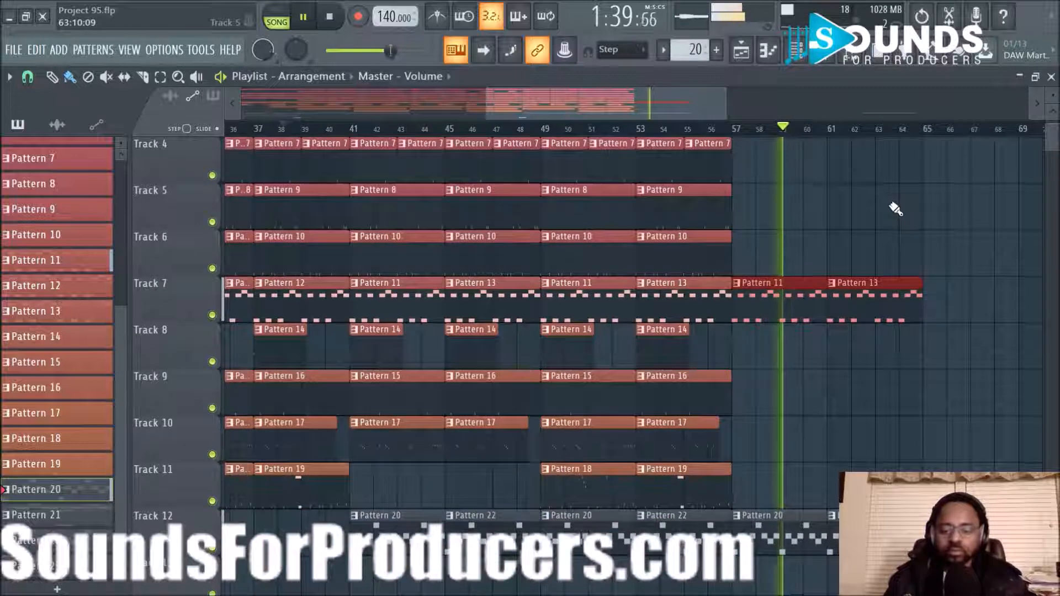
Step: Stop playback, solo Track 12 and audition its Pattern 21 clips from bar 1, then restore all tracks
{"action": "key", "text": "space"}
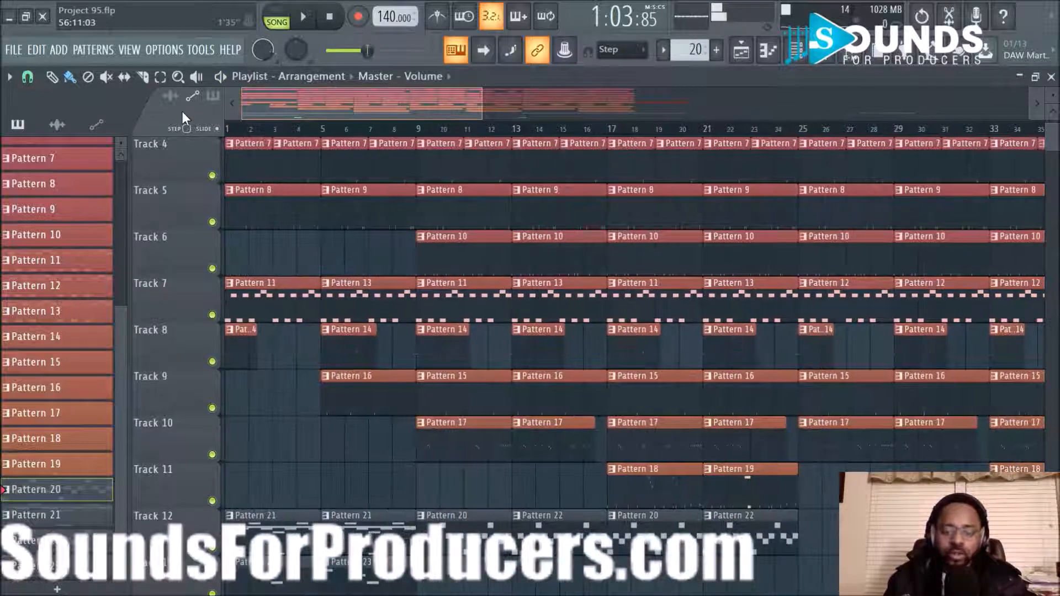
{"action": "scroll", "coordinate": [344, 426], "scroll_direction": "down", "scroll_amount": 2}
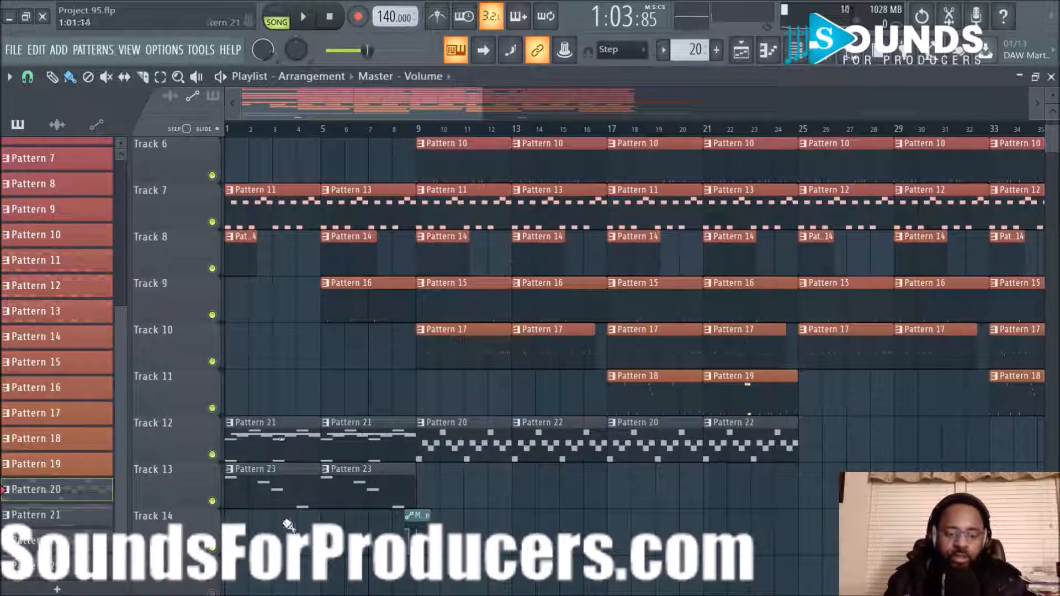
{"action": "left_click_drag", "start_coordinate": [265, 498], "coordinate": [391, 467]}
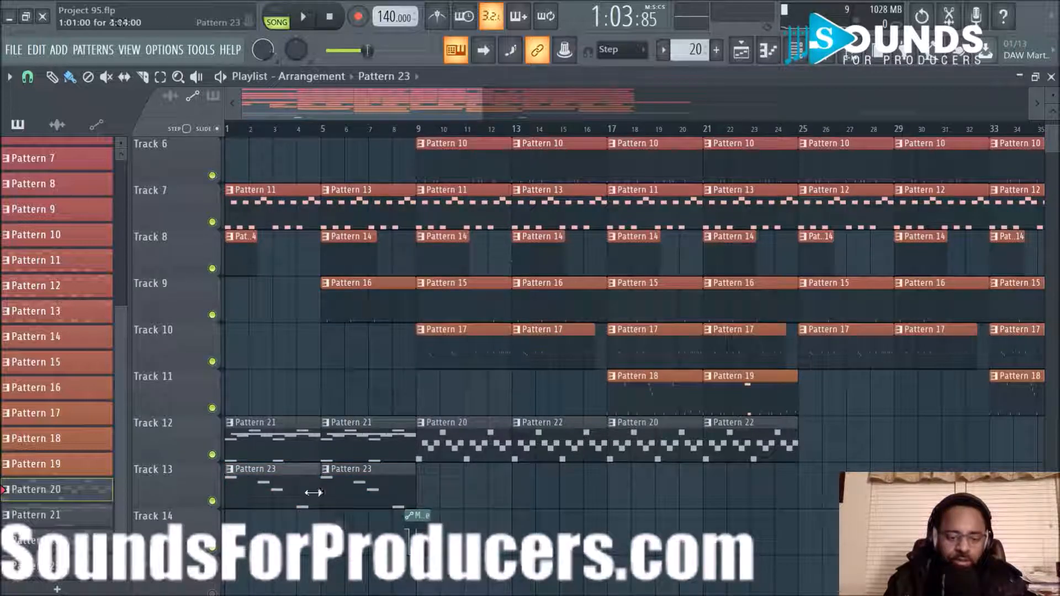
{"action": "left_click_drag", "start_coordinate": [281, 488], "coordinate": [341, 499]}
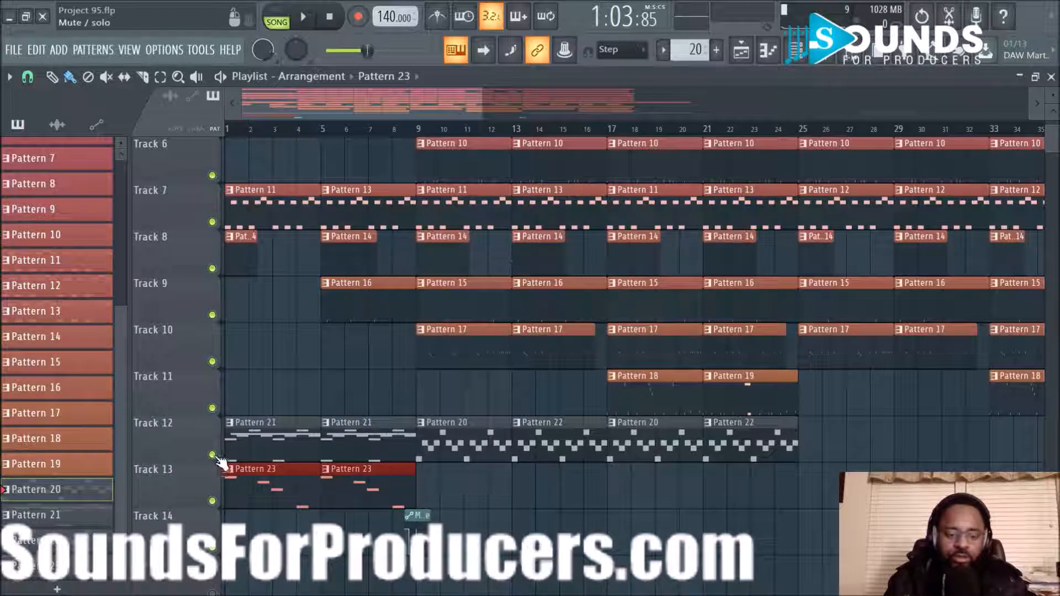
{"action": "left_click", "coordinate": [213, 455], "text": "ctrl"}
{"action": "key", "text": "space"}
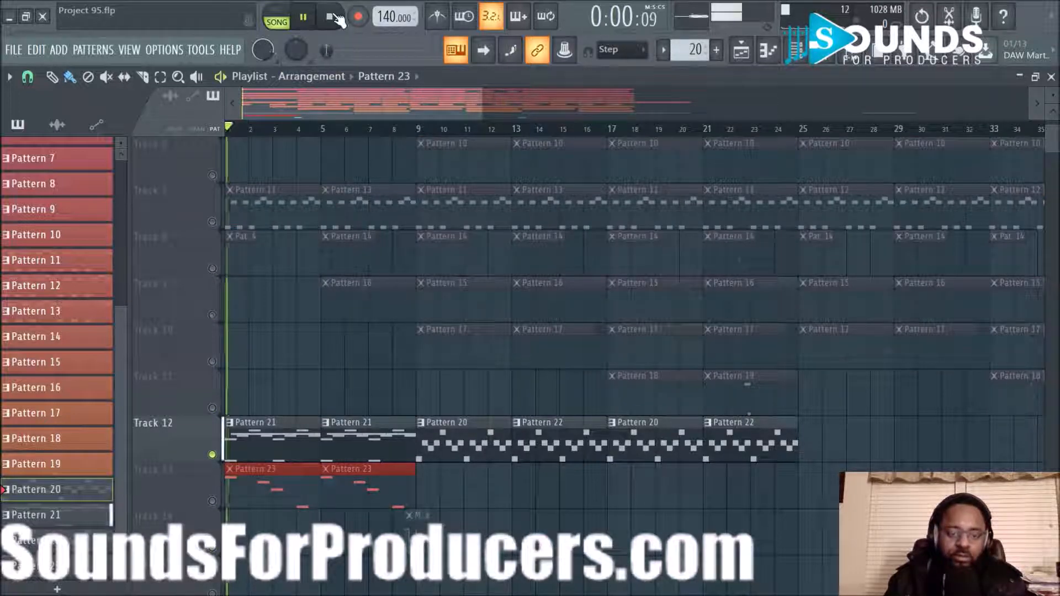
{"action": "left_click", "coordinate": [213, 455], "text": "ctrl"}
{"action": "key", "text": "space"}
Step: Copy the intro's Pattern 21 and Pattern 23 clips to about bar 66 and delete Track 12's Pattern 20 and Pattern 22 clips at bars 57–64
{"action": "left_click_drag", "start_coordinate": [246, 402], "coordinate": [368, 521]}
{"action": "left_click_drag", "start_coordinate": [278, 456], "coordinate": [862, 458]}
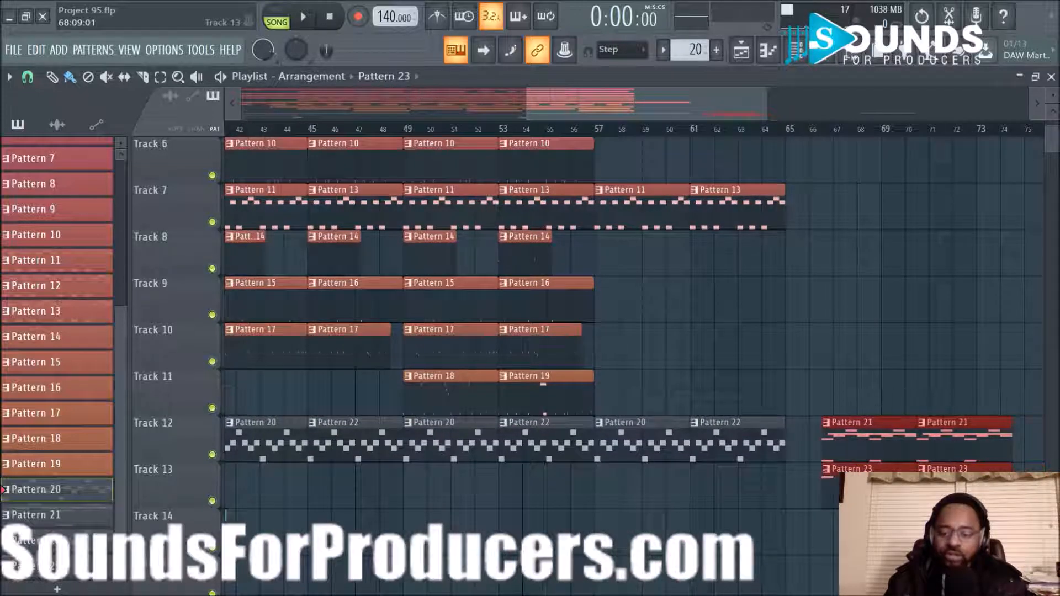
{"action": "right_click", "coordinate": [638, 453]}
{"action": "right_click", "coordinate": [696, 458]}
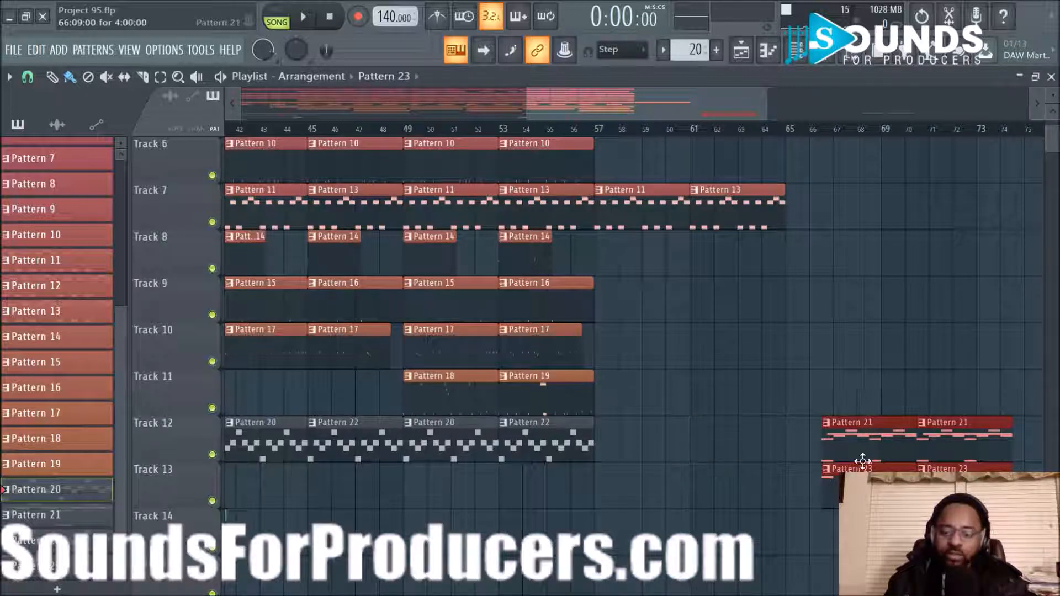
Step: Move the Pattern 21 and Pattern 23 clips on Tracks 12 and 13 to start at bar 57, and play from bar 53
{"action": "left_click_drag", "start_coordinate": [868, 444], "coordinate": [644, 440]}
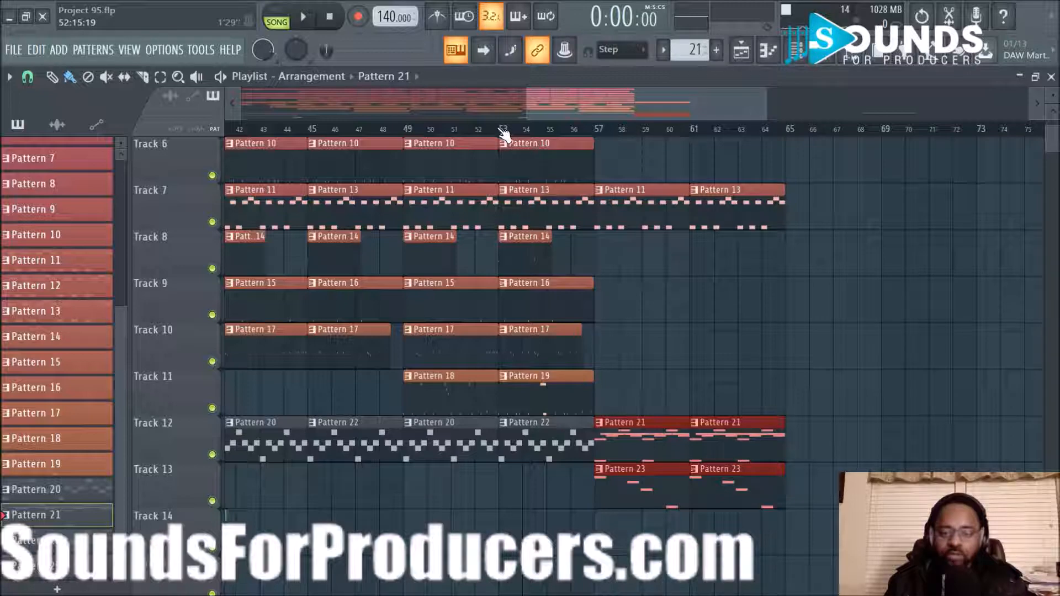
{"action": "key", "text": "space"}
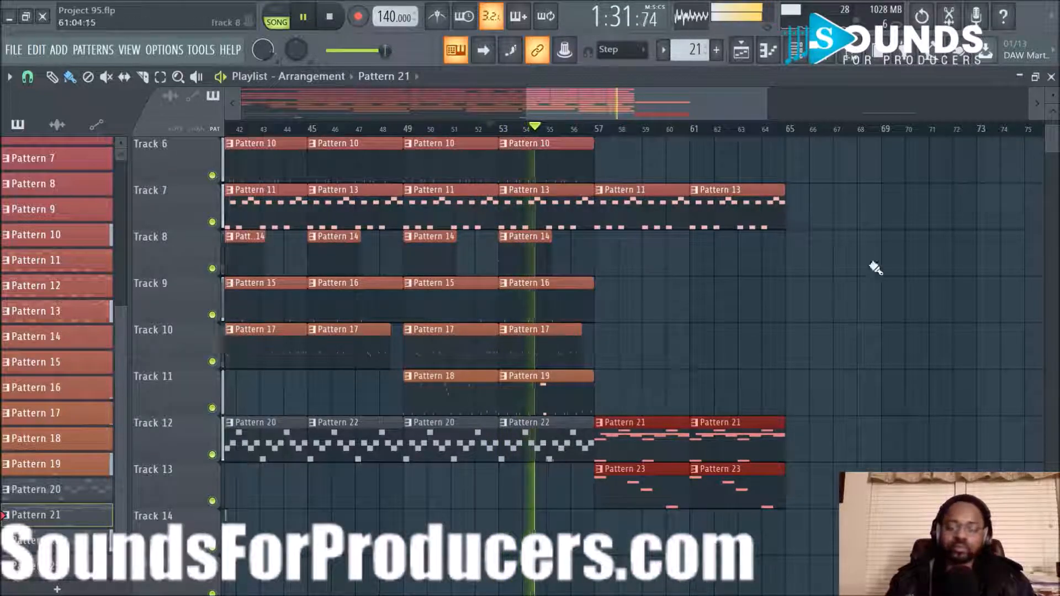
{"action": "scroll", "coordinate": [911, 273], "scroll_direction": "up", "scroll_amount": 5}
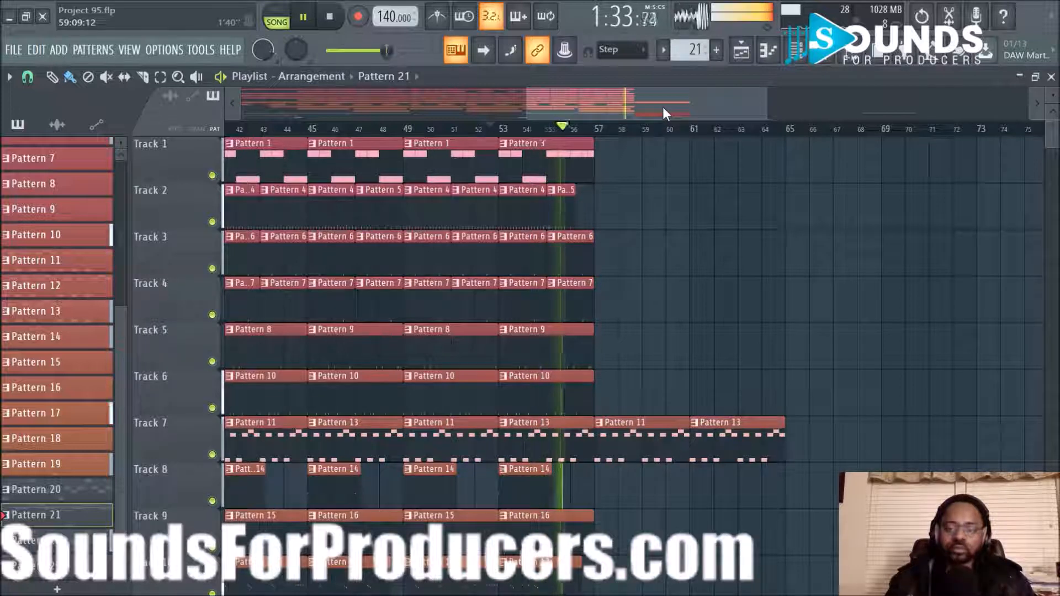
{"action": "scroll", "coordinate": [683, 131], "scroll_direction": "down", "scroll_amount": 1}
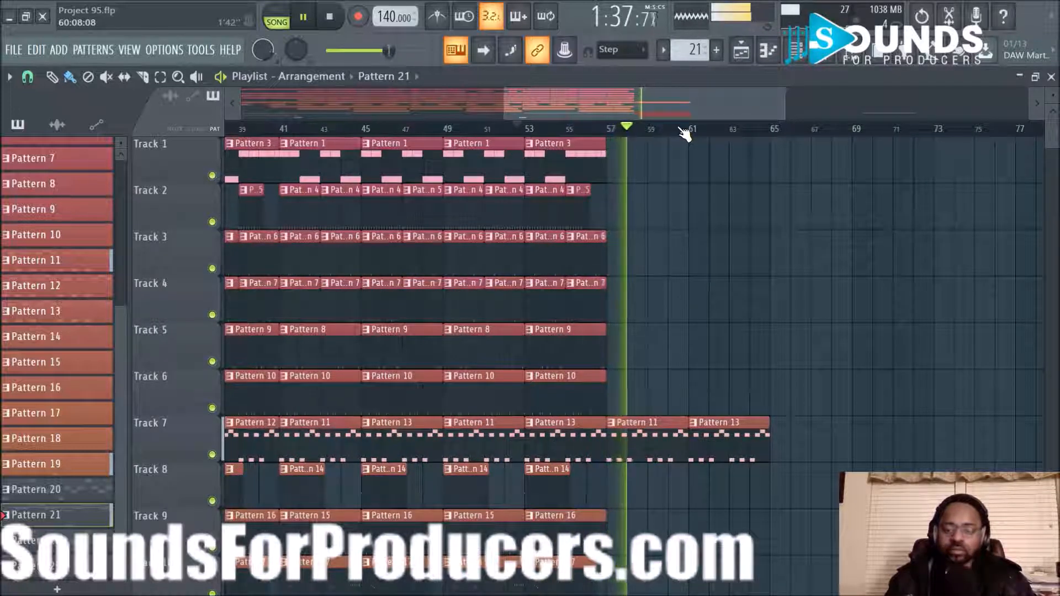
Step: Copy the two Pattern 2 clips at the start of Track 1 to bar 57 and play the song from around bar 53
{"action": "left_click_drag", "start_coordinate": [671, 114], "coordinate": [349, 107]}
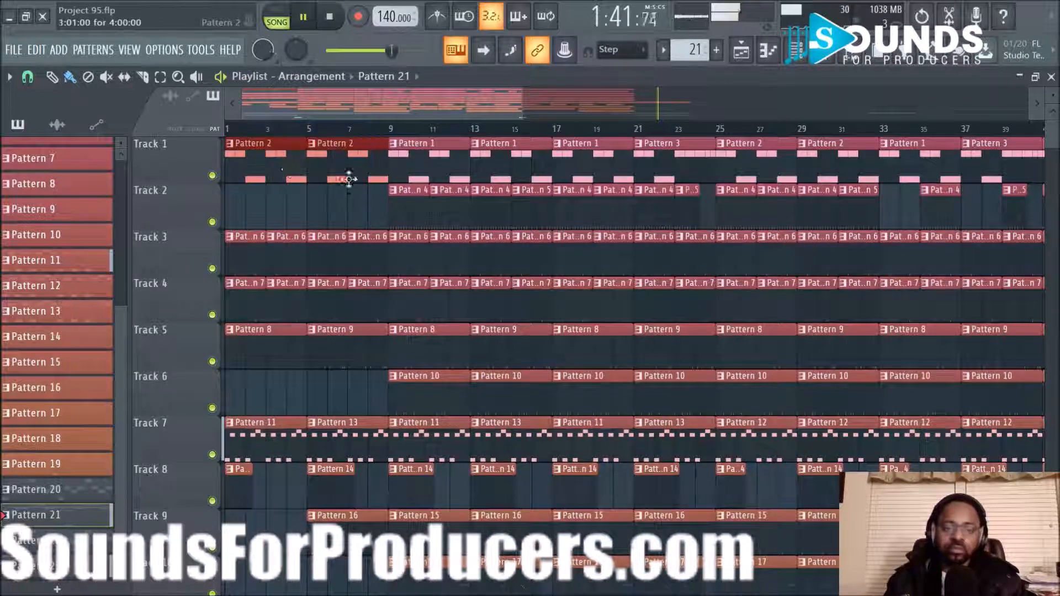
{"action": "left_click_drag", "start_coordinate": [263, 164], "coordinate": [941, 211]}
{"action": "left_click", "coordinate": [812, 129]}
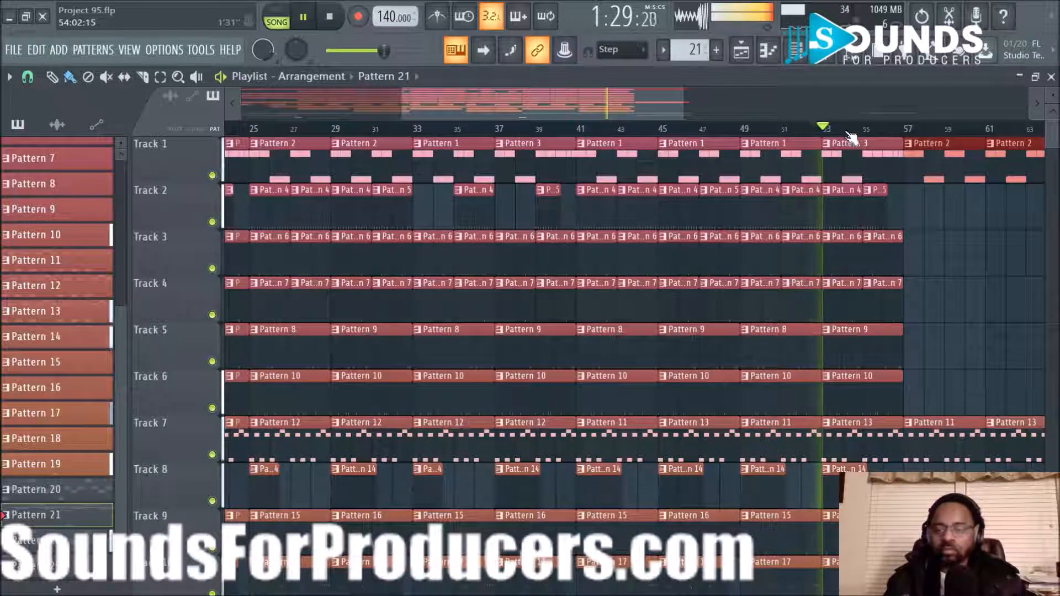
{"action": "scroll", "coordinate": [846, 134], "scroll_direction": "down", "scroll_amount": 2}
{"action": "left_click_drag", "start_coordinate": [618, 105], "coordinate": [772, 200]}
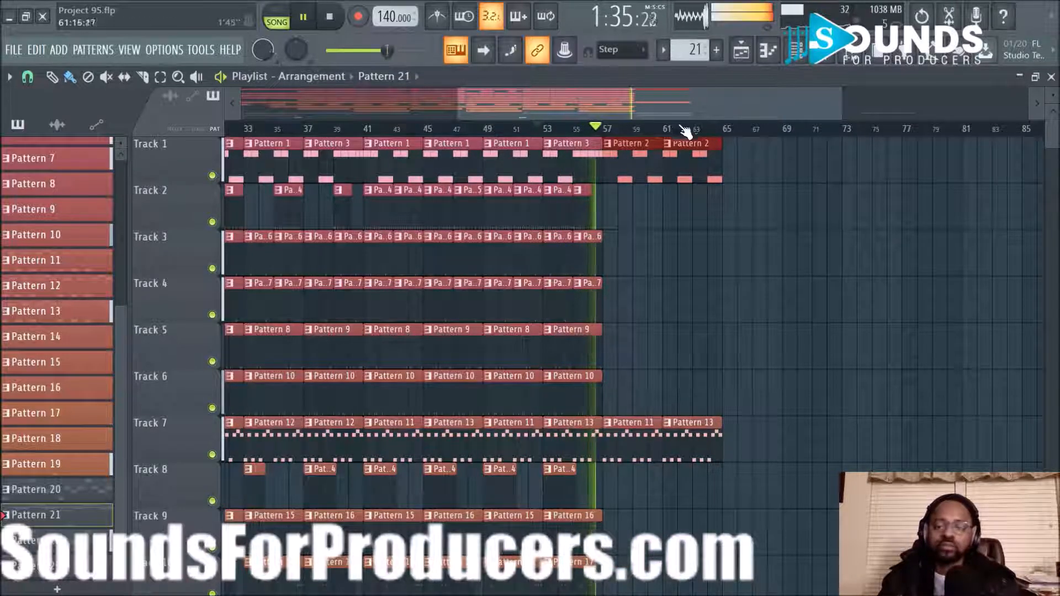
{"action": "scroll", "coordinate": [685, 141], "scroll_direction": "up", "scroll_amount": 2}
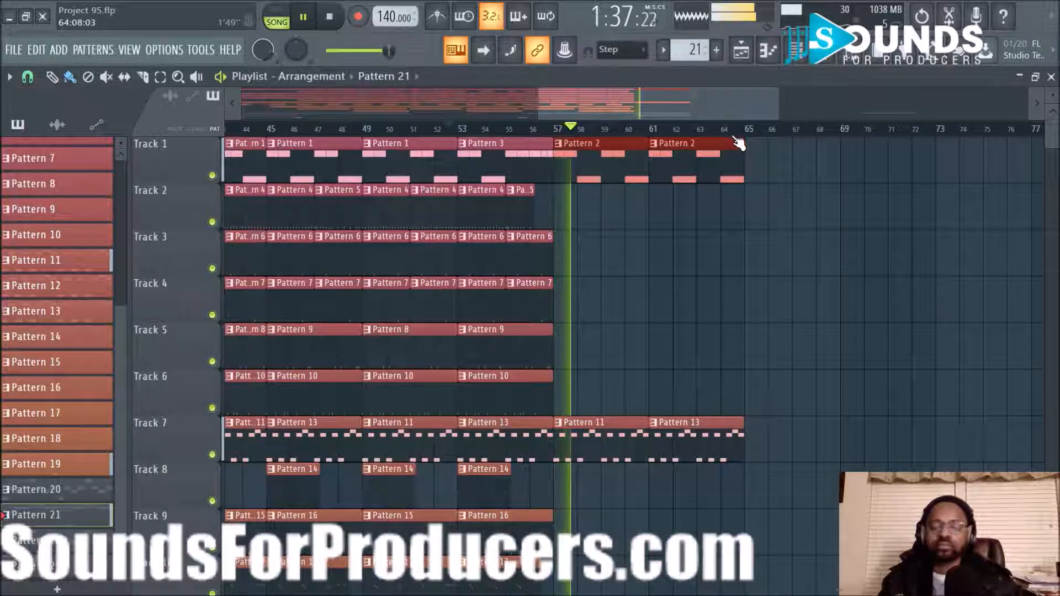
Step: Replace the Pattern 21 clips at bars 57 and 61 on Track 12 with Pattern 22 clips and replay the passage
{"action": "scroll", "coordinate": [819, 180], "scroll_direction": "down", "scroll_amount": 2}
{"action": "scroll", "coordinate": [820, 178], "scroll_direction": "down", "scroll_amount": 3}
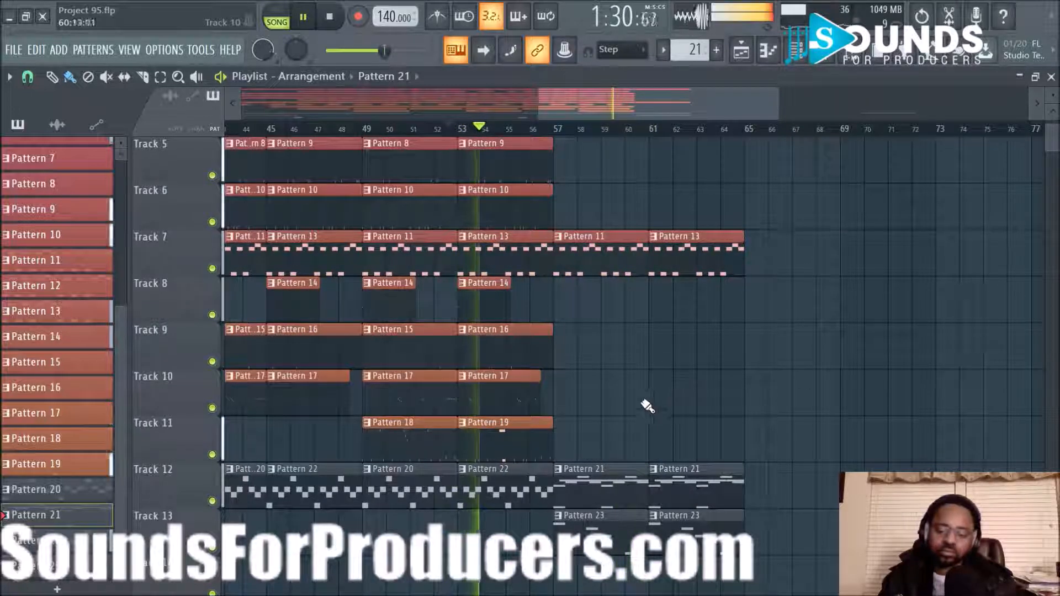
{"action": "right_click", "coordinate": [594, 489]}
{"action": "right_click", "coordinate": [687, 494]}
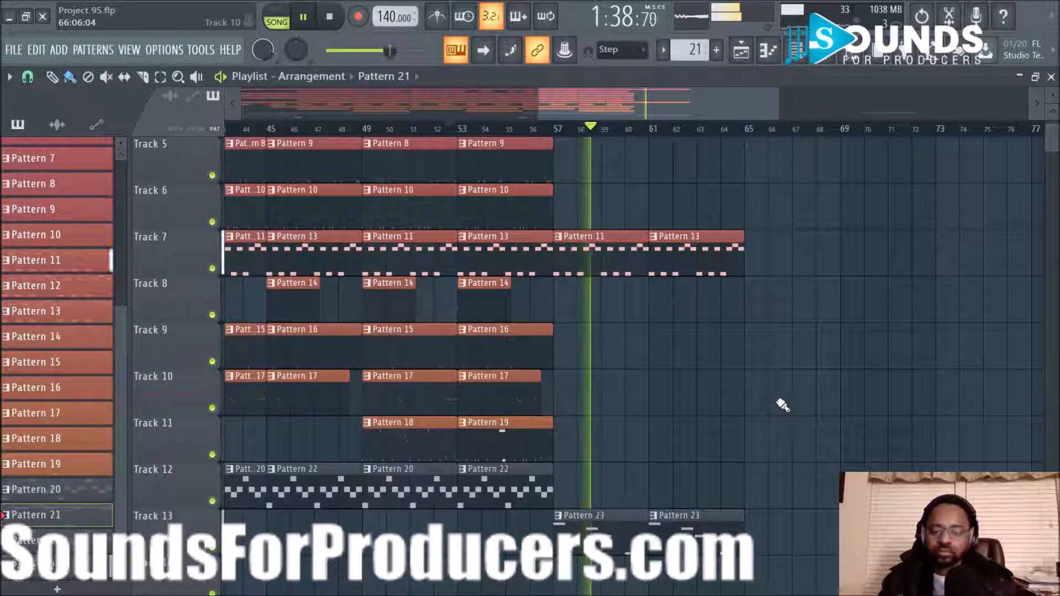
{"action": "left_click_drag", "start_coordinate": [516, 487], "coordinate": [699, 488]}
{"action": "key", "text": "space"}
{"action": "key", "text": "space"}
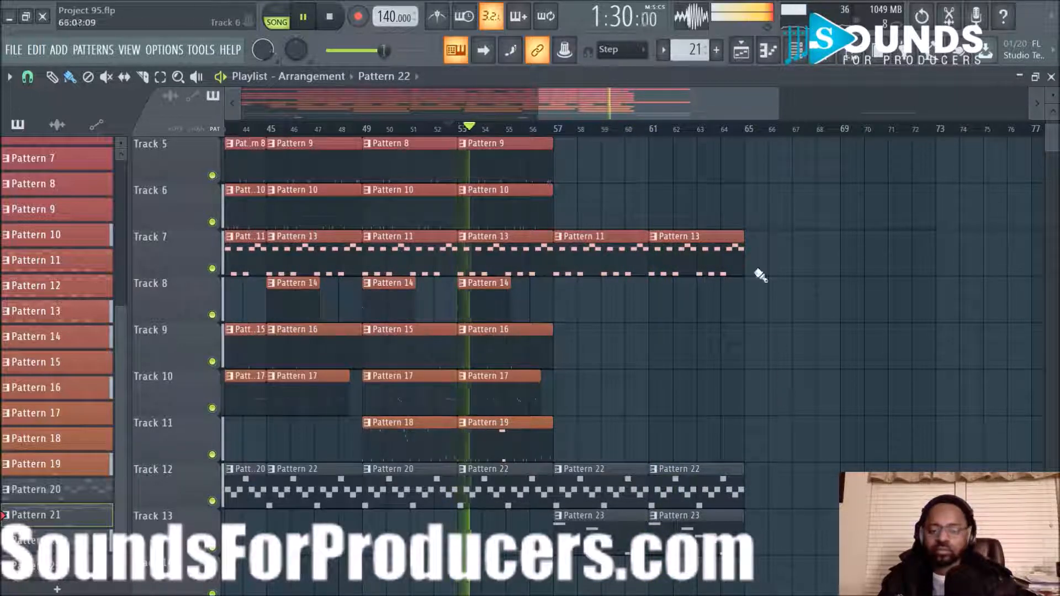
Step: Set the playlist's grid snapping to Bar
{"action": "left_click", "coordinate": [27, 76]}
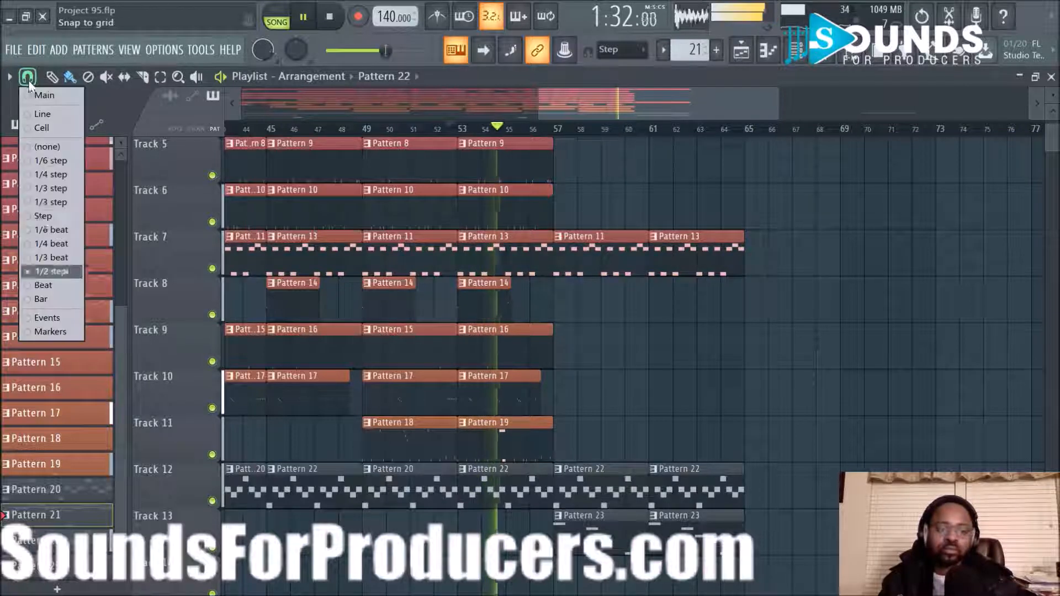
{"action": "left_click", "coordinate": [46, 296]}
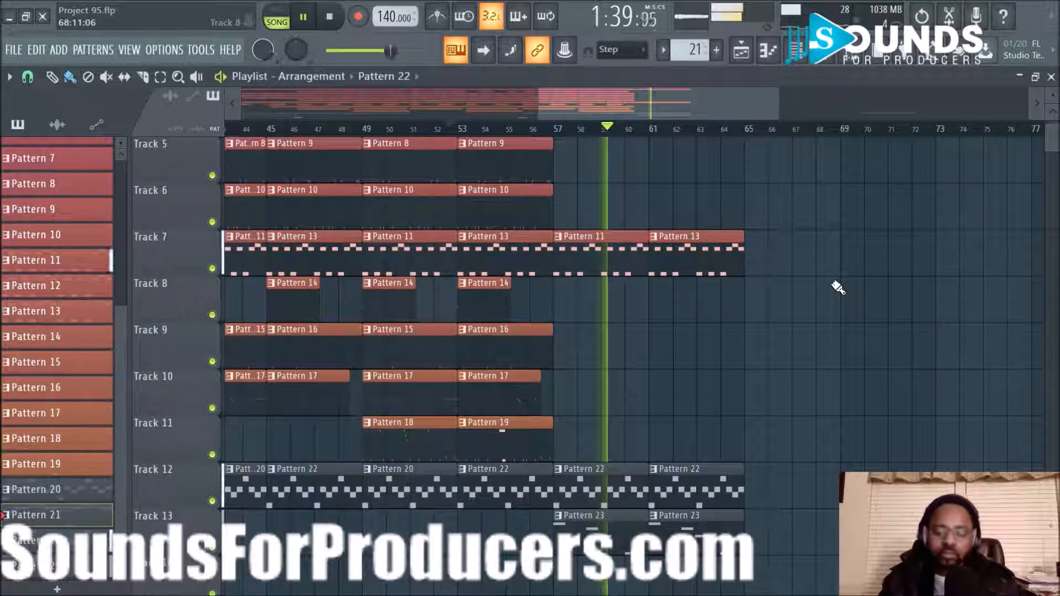
Step: Stop playback and copy all clips on every track between bars 25 and 65 so the duplicate starts at bar 65
{"action": "scroll", "coordinate": [838, 287], "scroll_direction": "up", "scroll_amount": 4}
{"action": "left_click_drag", "start_coordinate": [616, 104], "coordinate": [447, 119]}
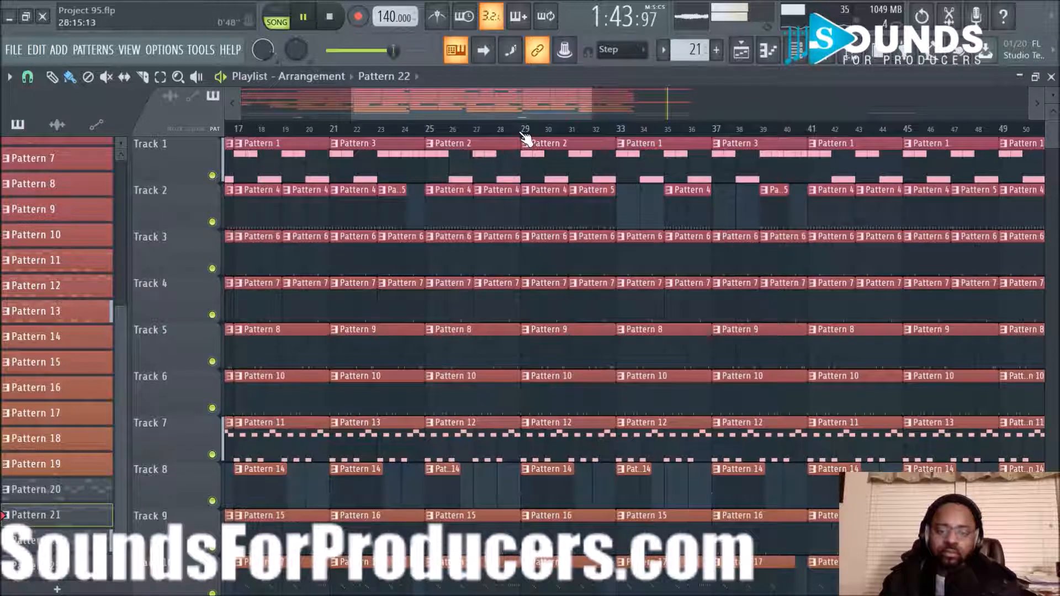
{"action": "scroll", "coordinate": [522, 131], "scroll_direction": "down", "scroll_amount": 4}
{"action": "scroll", "coordinate": [539, 221], "scroll_direction": "down", "scroll_amount": 4}
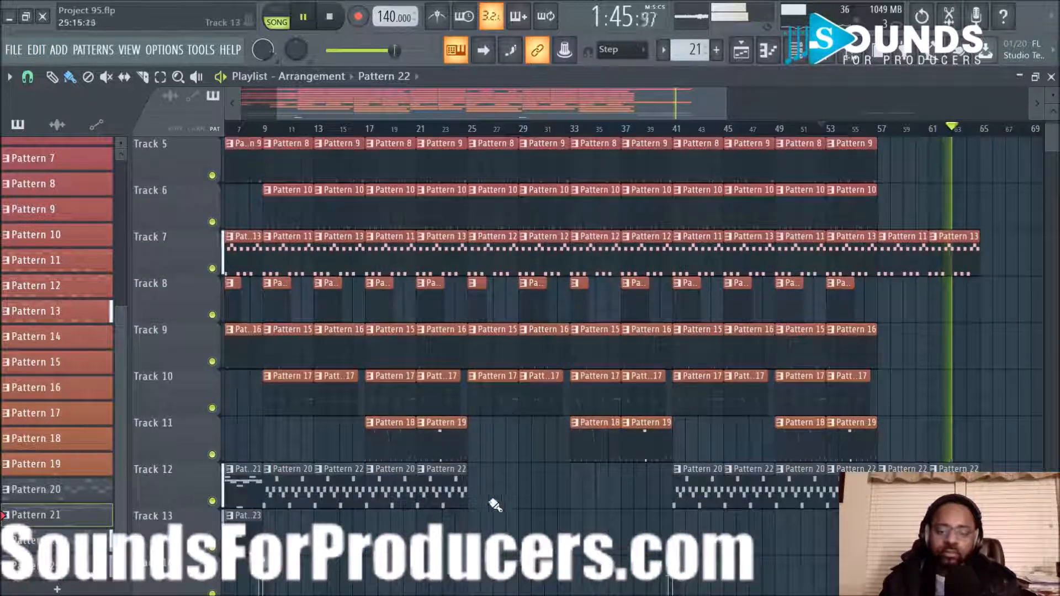
{"action": "left_click_drag", "start_coordinate": [482, 579], "coordinate": [992, 28]}
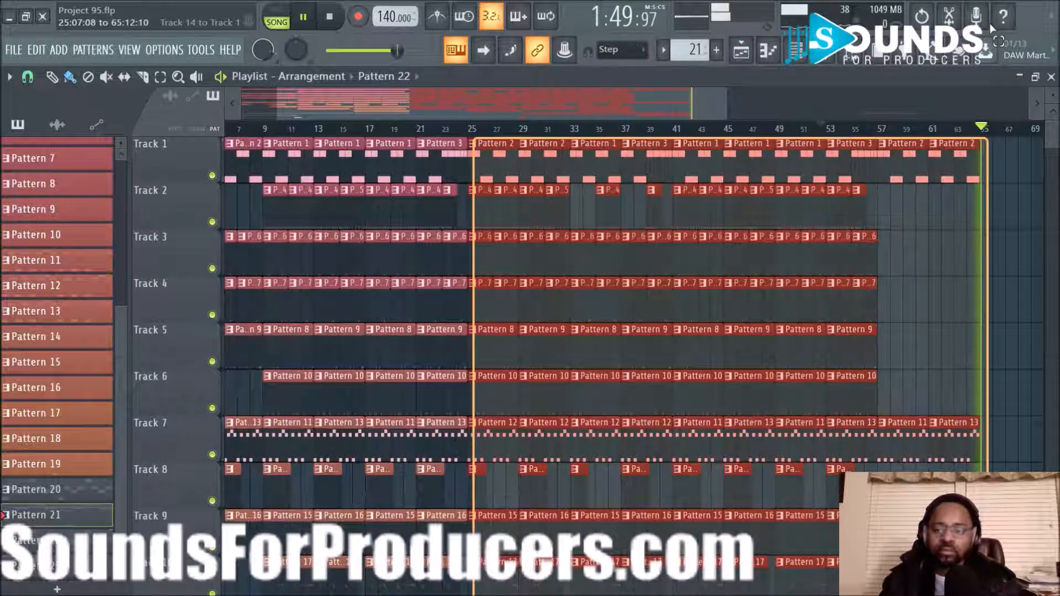
{"action": "key", "text": "space"}
{"action": "scroll", "coordinate": [1015, 242], "scroll_direction": "down", "scroll_amount": 5}
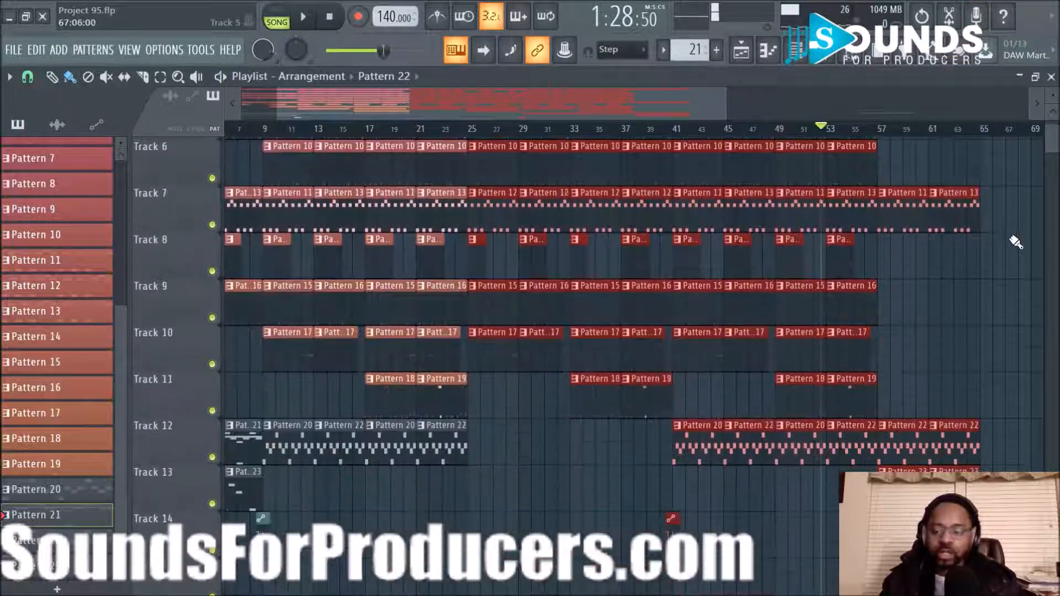
{"action": "scroll", "coordinate": [1015, 242], "scroll_direction": "down", "scroll_amount": 1}
{"action": "scroll", "coordinate": [1014, 243], "scroll_direction": "up", "scroll_amount": 6}
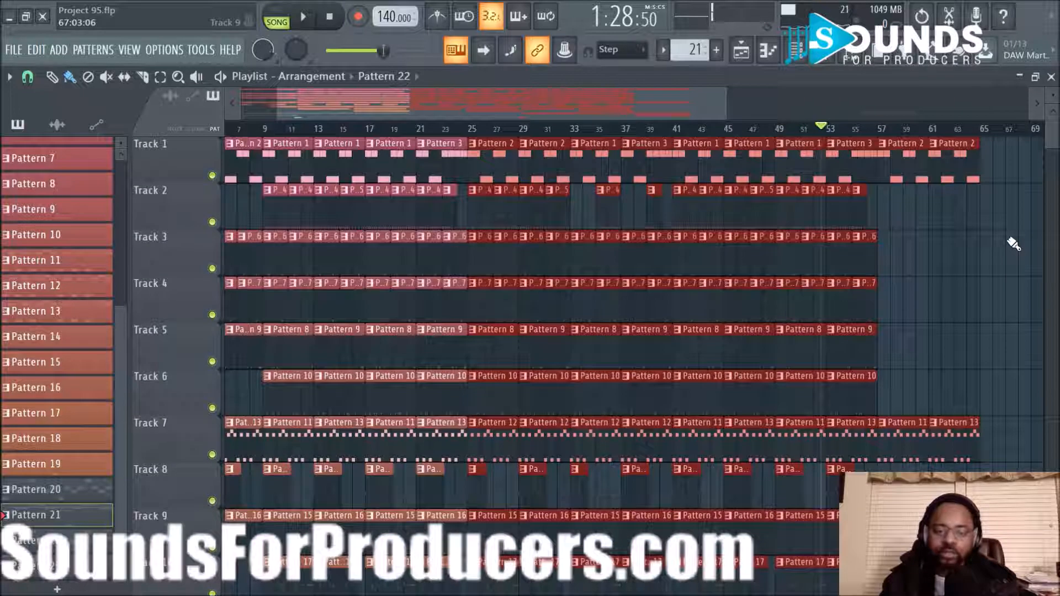
{"action": "left_click_drag", "start_coordinate": [489, 166], "coordinate": [1007, 174]}
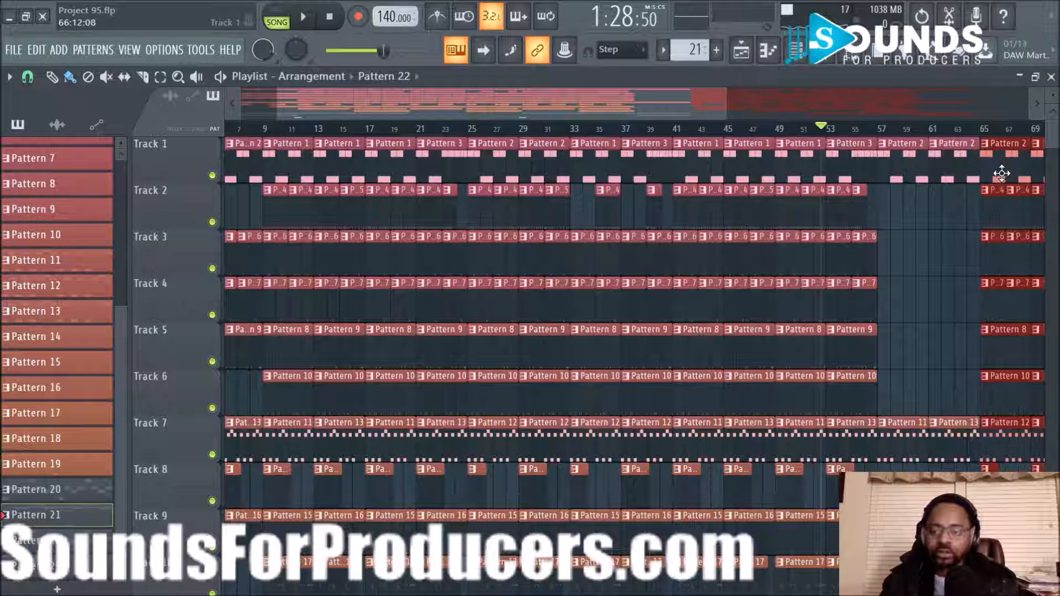
Step: Delete the copied clips from bar 97 onward on Tracks 1, 7, 12 and 13
{"action": "left_click_drag", "start_coordinate": [627, 108], "coordinate": [853, 135]}
{"action": "left_click_drag", "start_coordinate": [795, 103], "coordinate": [861, 126]}
{"action": "left_click", "coordinate": [833, 131]}
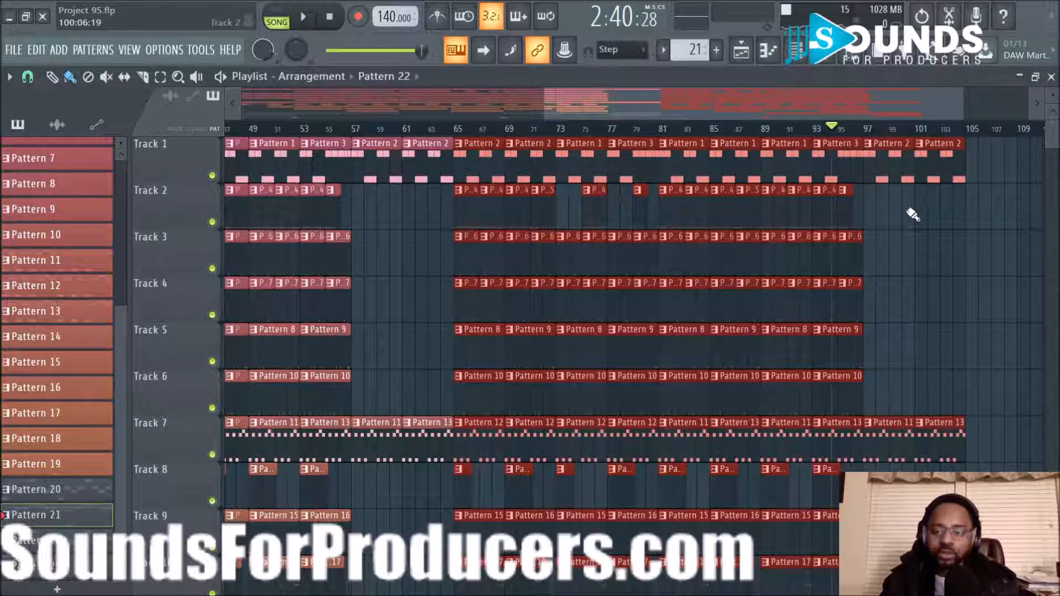
{"action": "scroll", "coordinate": [942, 267], "scroll_direction": "down", "scroll_amount": 5}
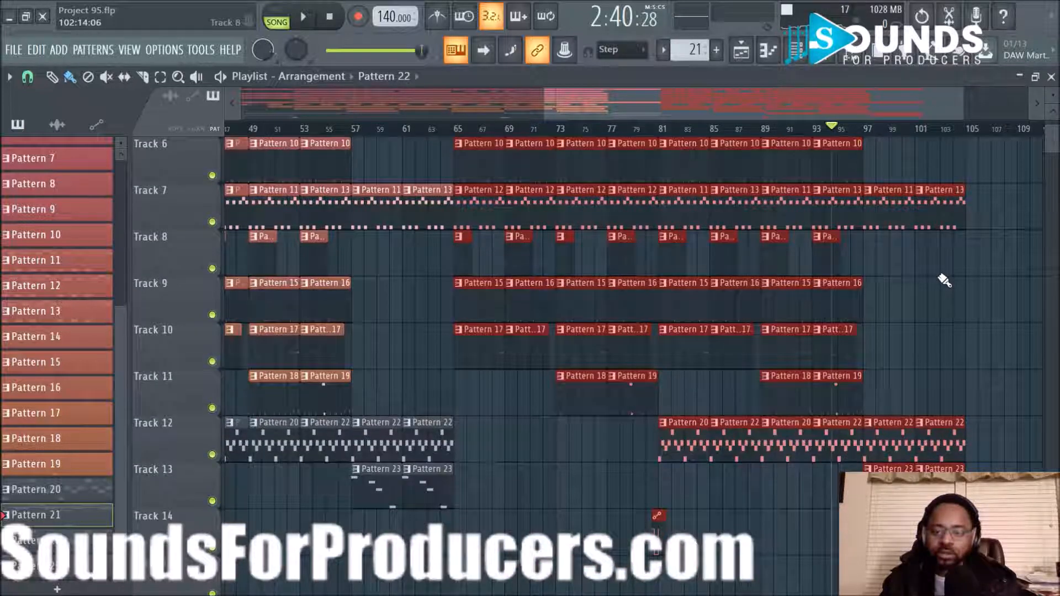
{"action": "scroll", "coordinate": [943, 280], "scroll_direction": "up", "scroll_amount": 5}
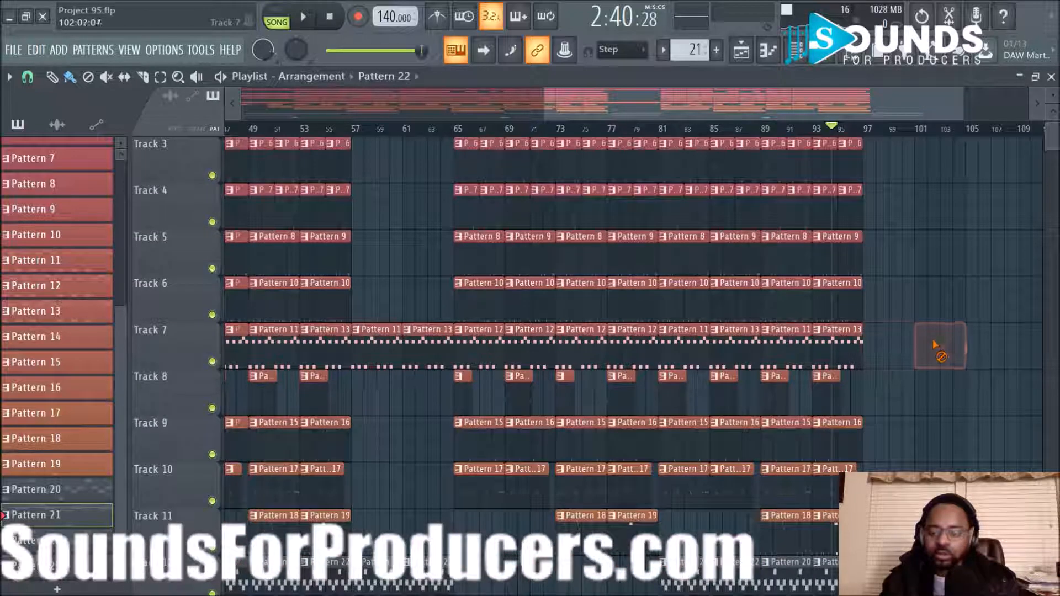
{"action": "scroll", "coordinate": [930, 343], "scroll_direction": "down", "scroll_amount": 5}
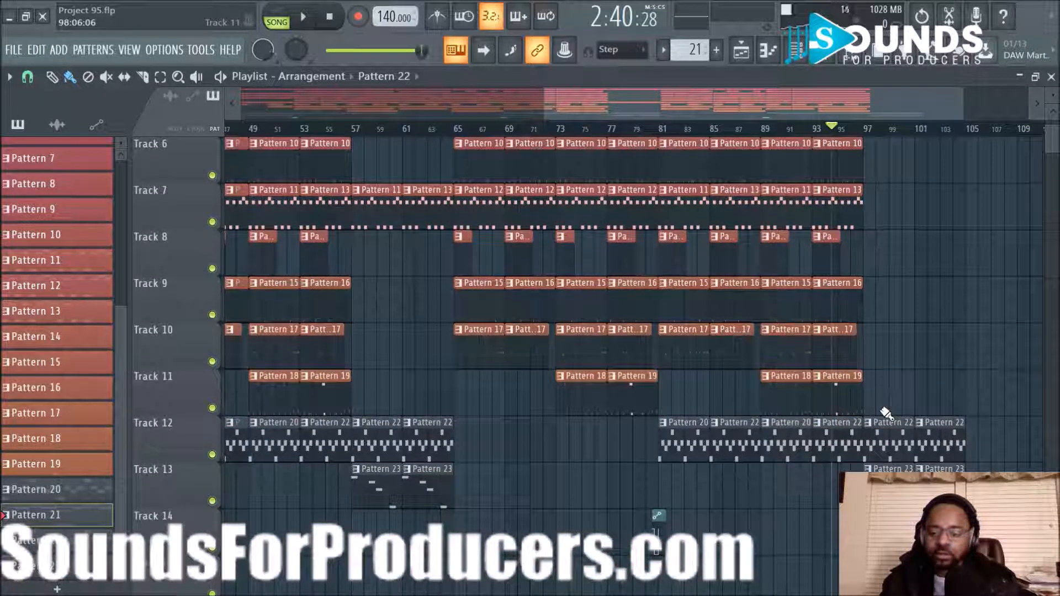
{"action": "scroll", "coordinate": [946, 420], "scroll_direction": "up", "scroll_amount": 5}
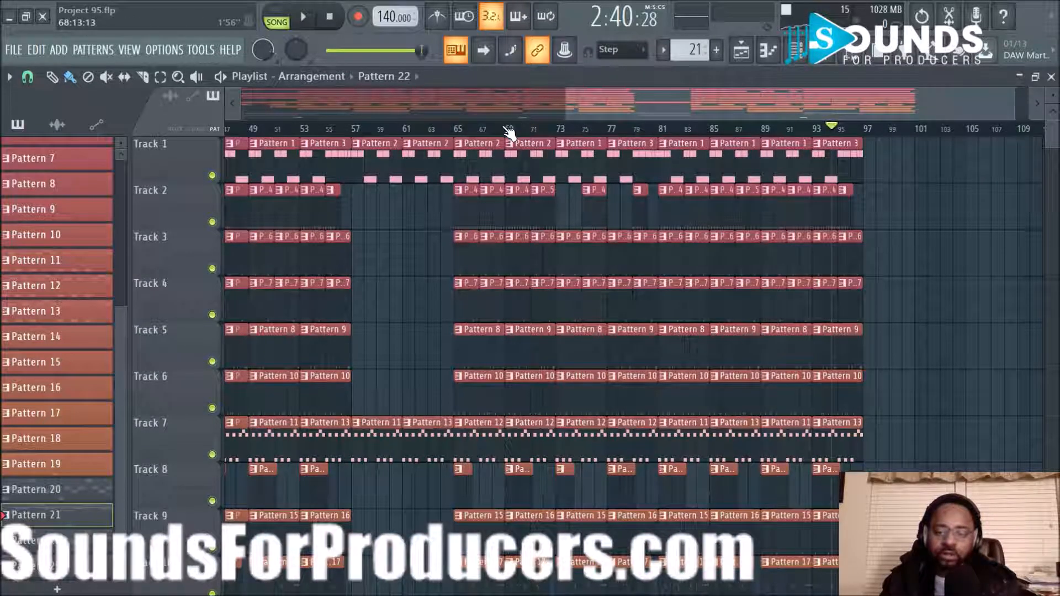
{"action": "scroll", "coordinate": [905, 165], "scroll_direction": "down", "scroll_amount": 2}
{"action": "scroll", "coordinate": [909, 166], "scroll_direction": "up", "scroll_amount": 2}
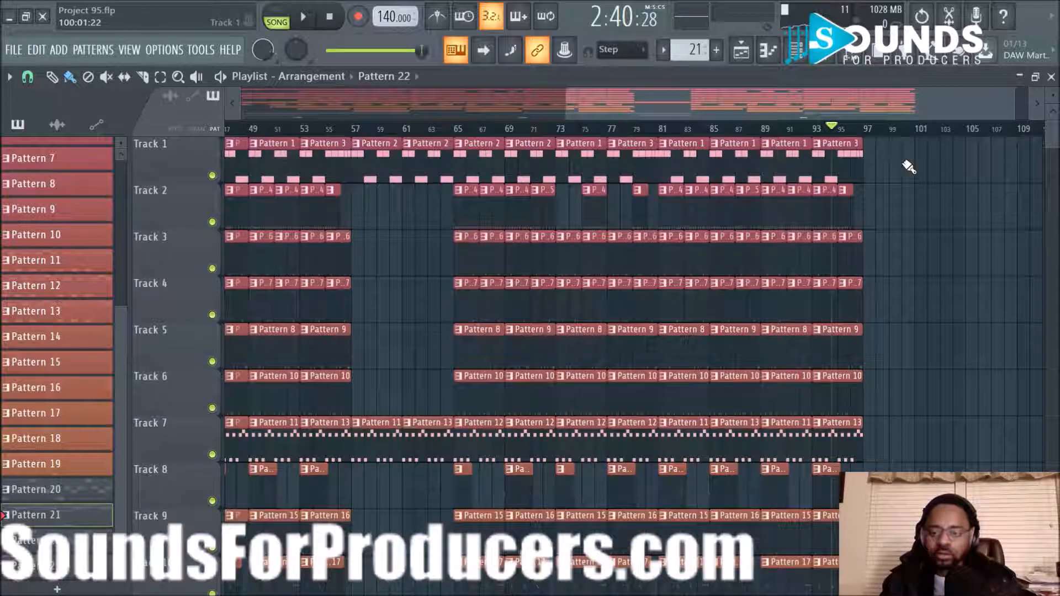
{"action": "scroll", "coordinate": [853, 229], "scroll_direction": "down", "scroll_amount": 5}
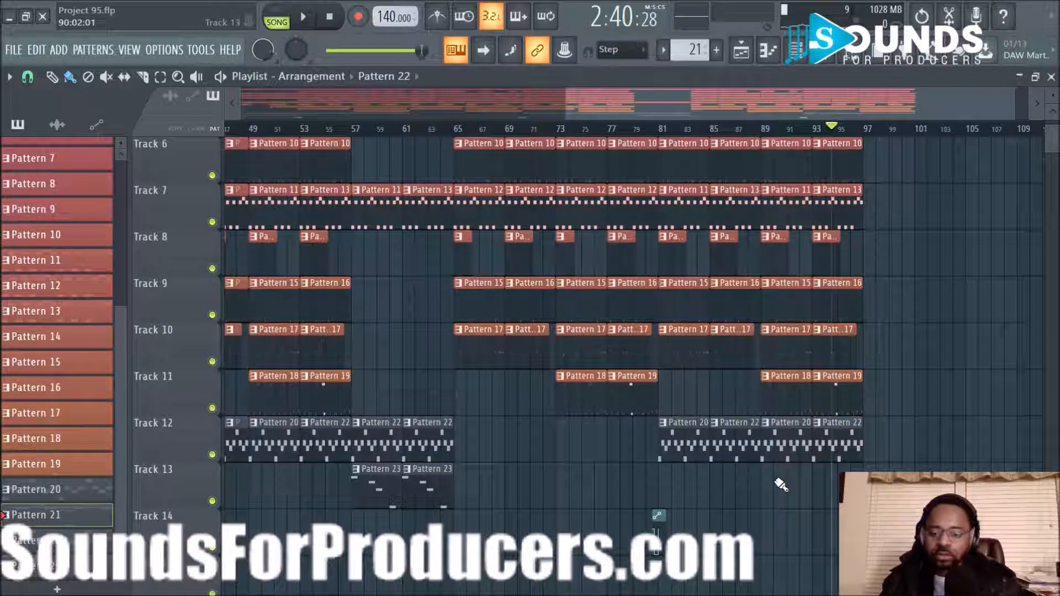
Step: Copy the clips of all tracks between bars 89 and 97 to bar 97
{"action": "left_click_drag", "start_coordinate": [775, 480], "coordinate": [870, 97]}
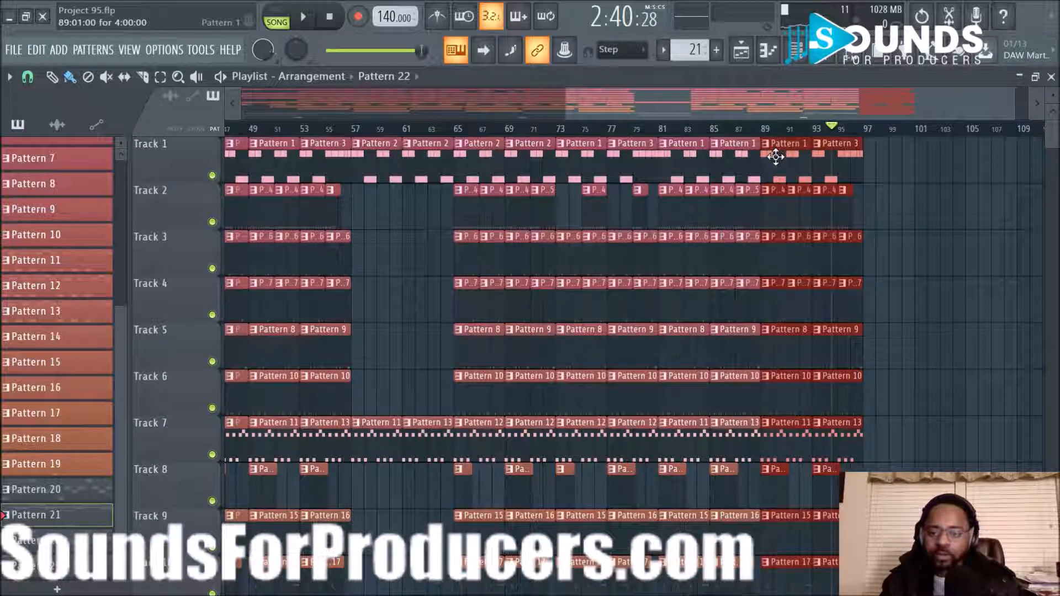
{"action": "left_click_drag", "start_coordinate": [776, 157], "coordinate": [878, 160]}
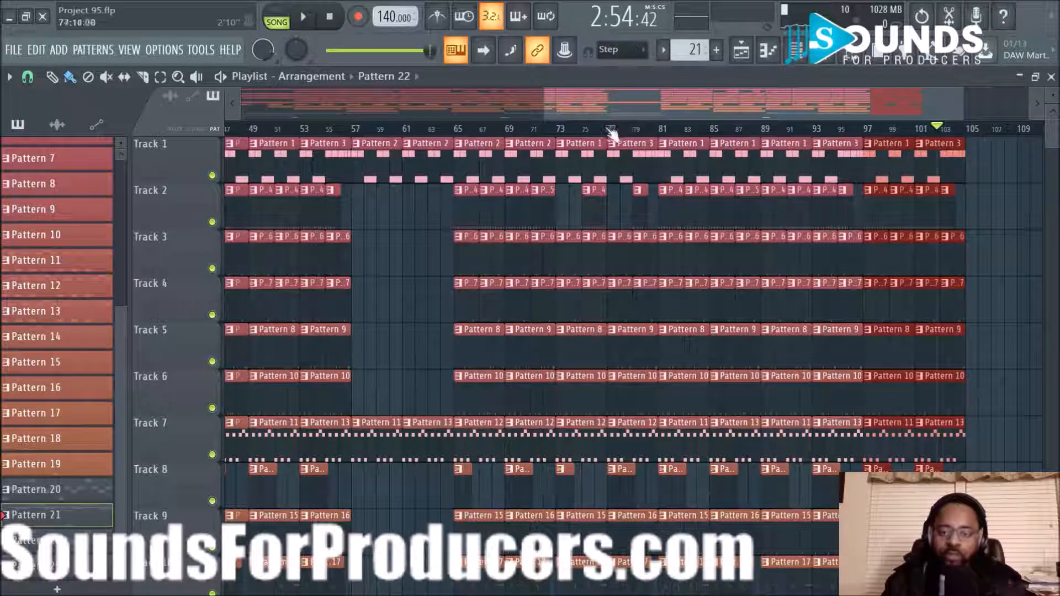
Step: Save the project and play back the breakdown around bar 57 through its transition into the section starting at bar 65
{"action": "left_click", "coordinate": [385, 116]}
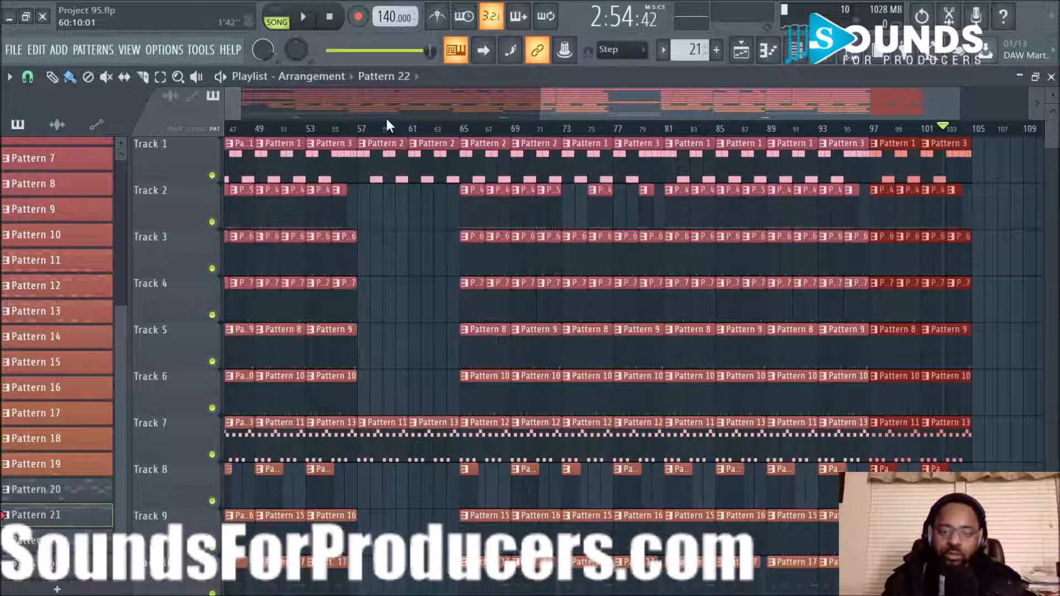
{"action": "left_click", "coordinate": [353, 128]}
{"action": "key", "text": "space"}
{"action": "scroll", "coordinate": [414, 132], "scroll_direction": "up", "scroll_amount": 3}
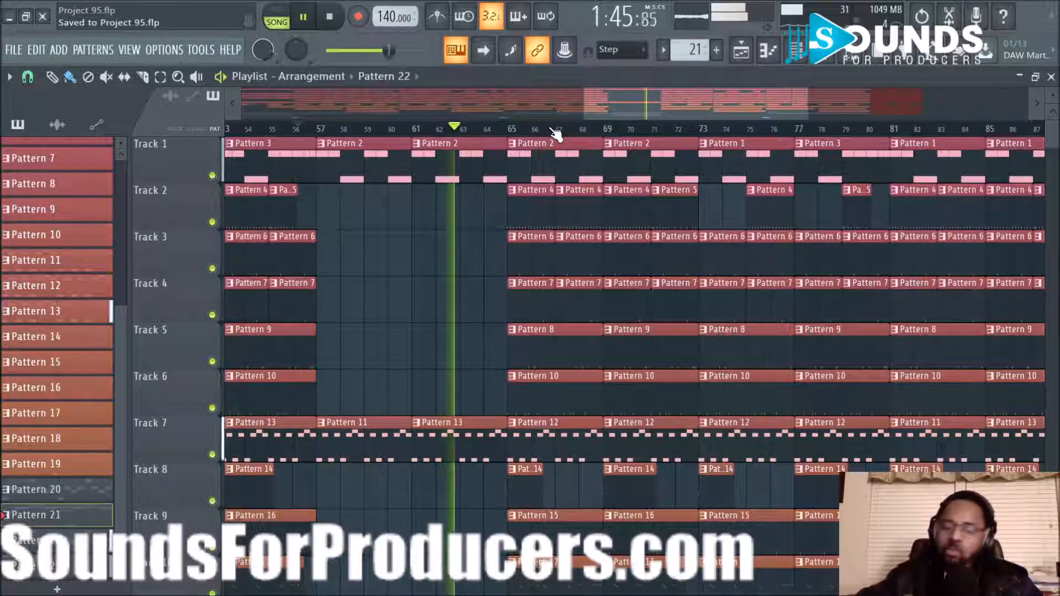
{"action": "scroll", "coordinate": [554, 132], "scroll_direction": "down", "scroll_amount": 2}
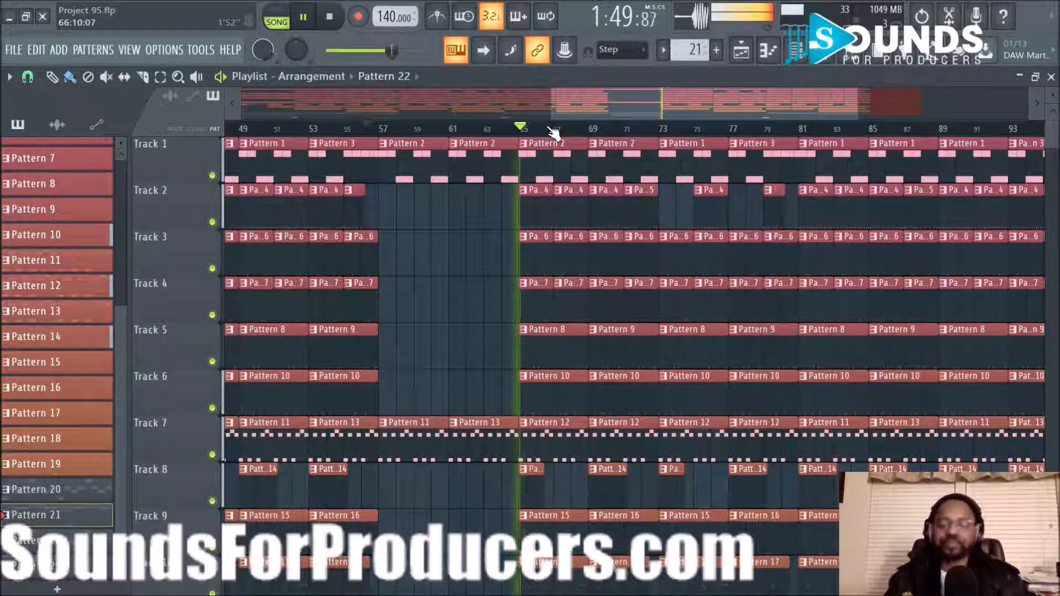
{"action": "scroll", "coordinate": [554, 132], "scroll_direction": "down", "scroll_amount": 1}
{"action": "scroll", "coordinate": [646, 171], "scroll_direction": "down", "scroll_amount": 5}
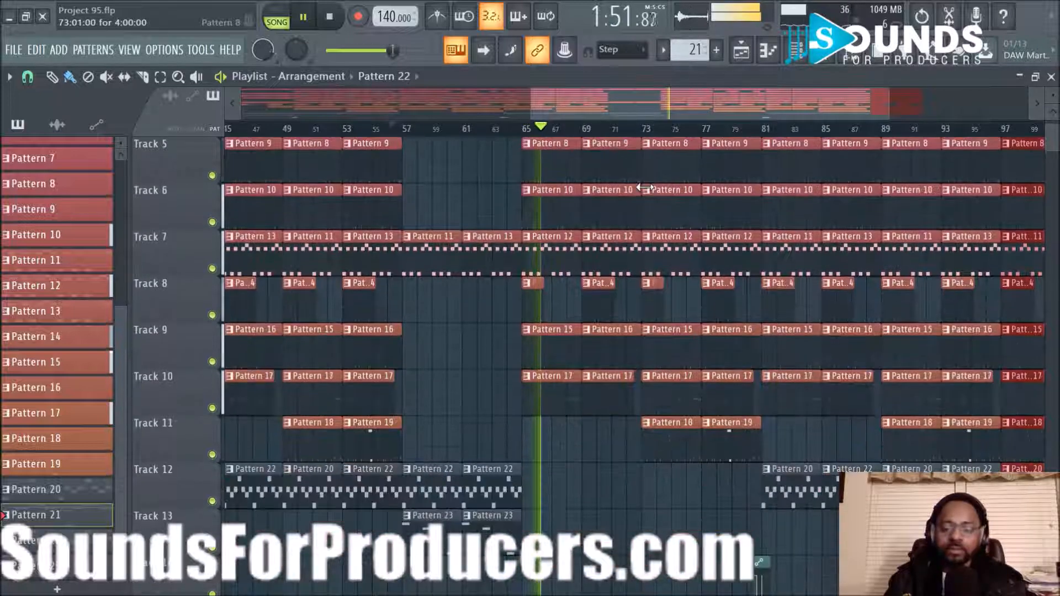
{"action": "scroll", "coordinate": [647, 210], "scroll_direction": "up", "scroll_amount": 5}
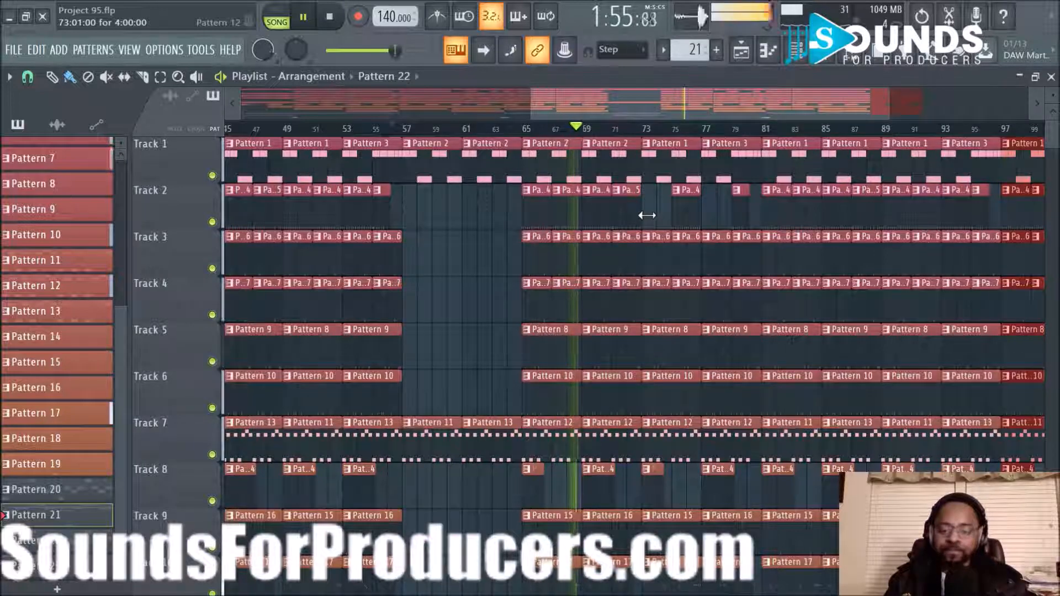
{"action": "key", "text": "space"}
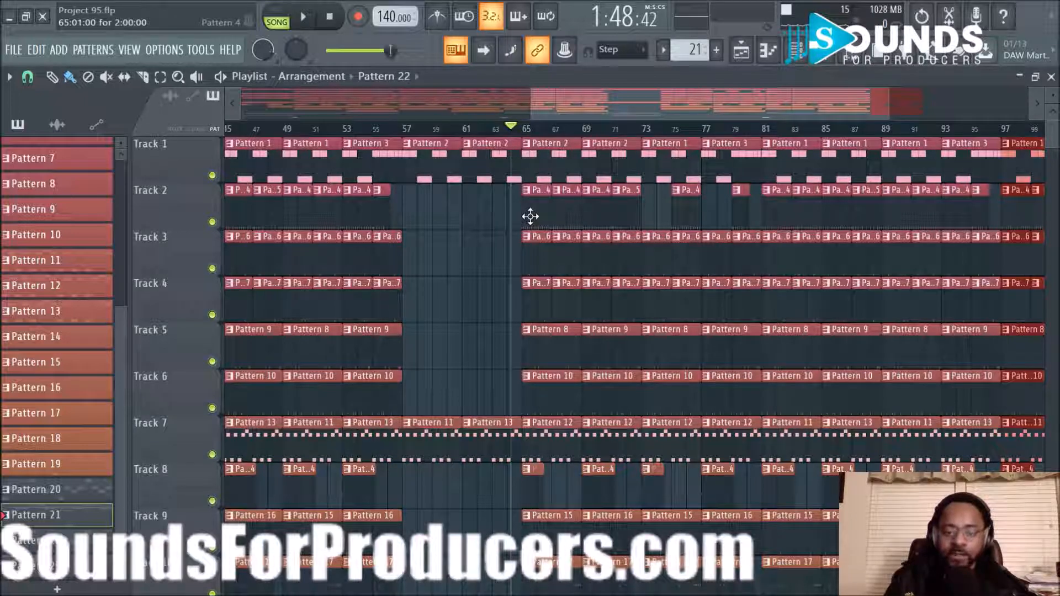
{"action": "scroll", "coordinate": [549, 128], "scroll_direction": "up", "scroll_amount": 3}
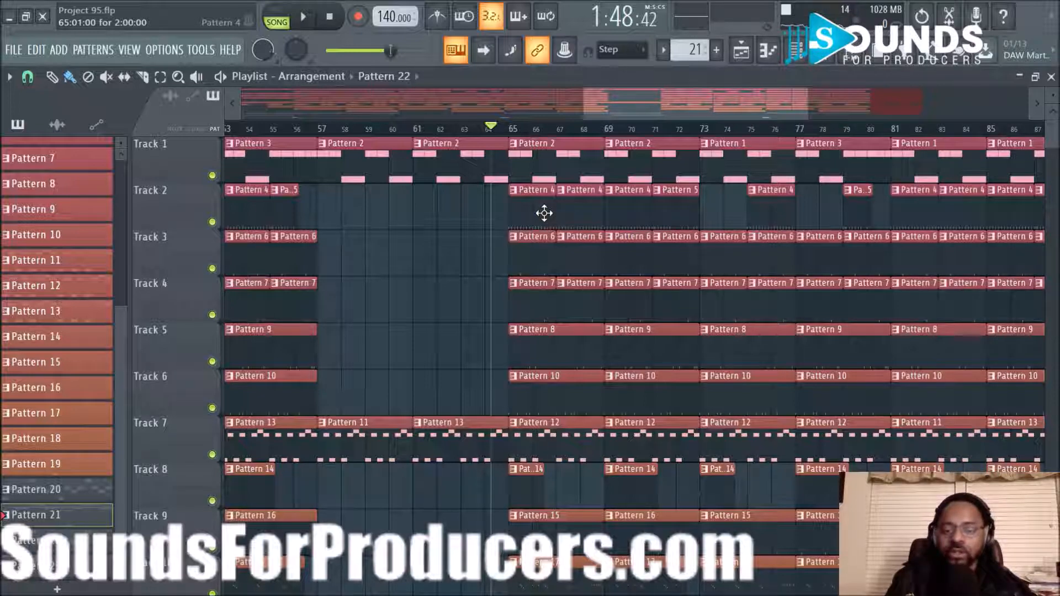
Step: Start playback and delete the two Pattern 4 clips on Track 2 between bars 65 and 69
{"action": "key", "text": "space"}
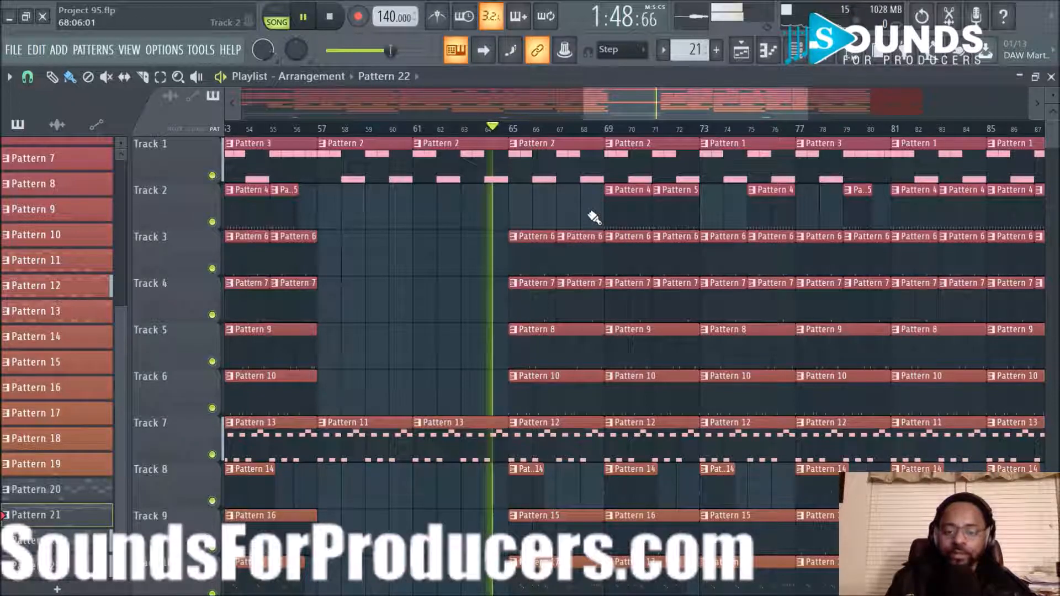
{"action": "scroll", "coordinate": [593, 218], "scroll_direction": "down", "scroll_amount": 2}
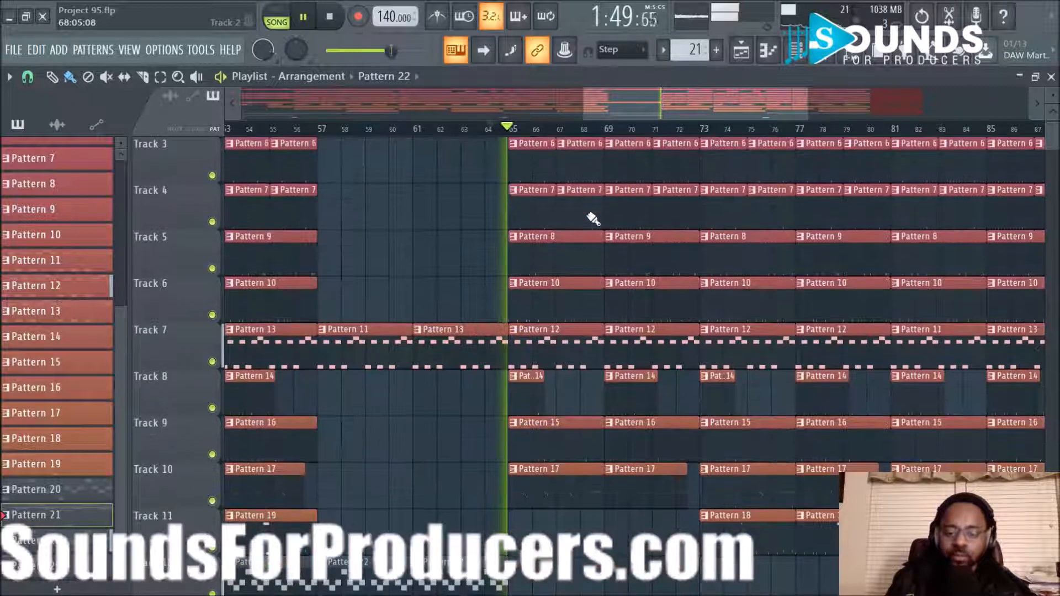
Step: Try deleting the Pattern 10 clip at bar 65 on Track 6, replay from just before bar 61, and undo the deletion
{"action": "right_click", "coordinate": [553, 304]}
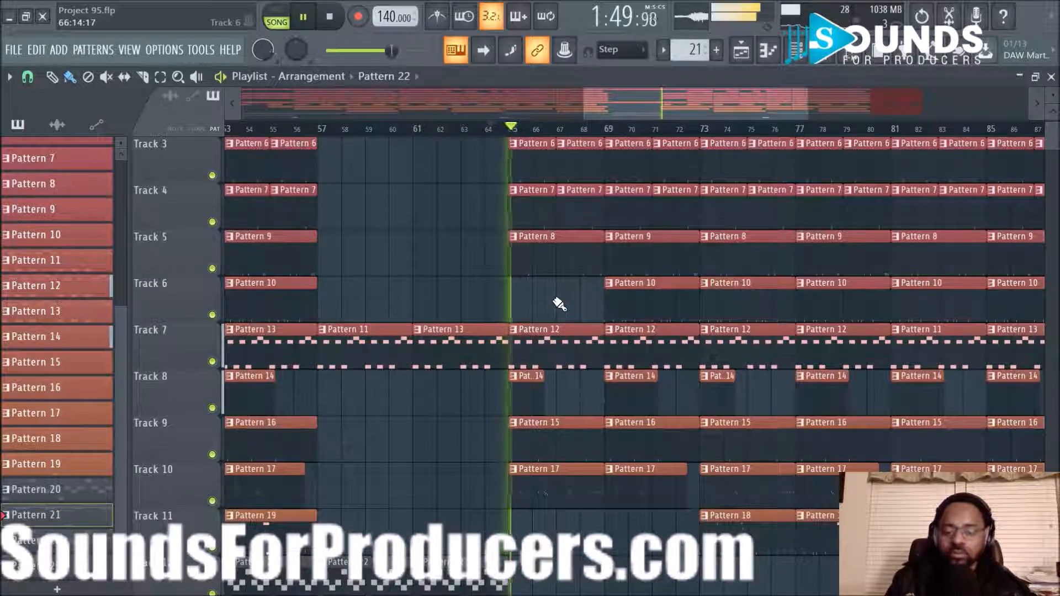
{"action": "scroll", "coordinate": [480, 213], "scroll_direction": "up", "scroll_amount": 1}
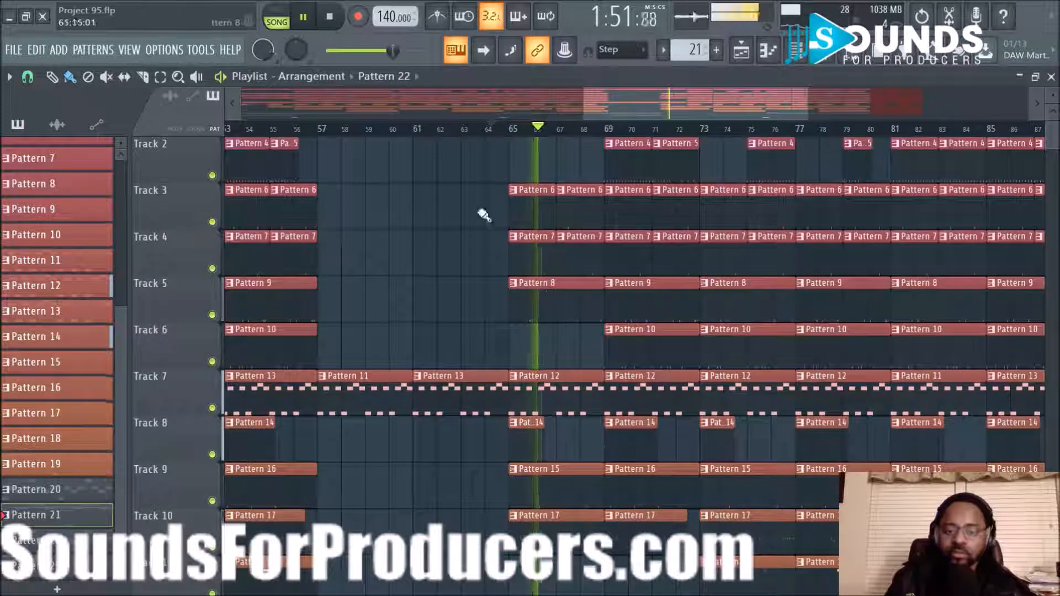
{"action": "left_click", "coordinate": [408, 129]}
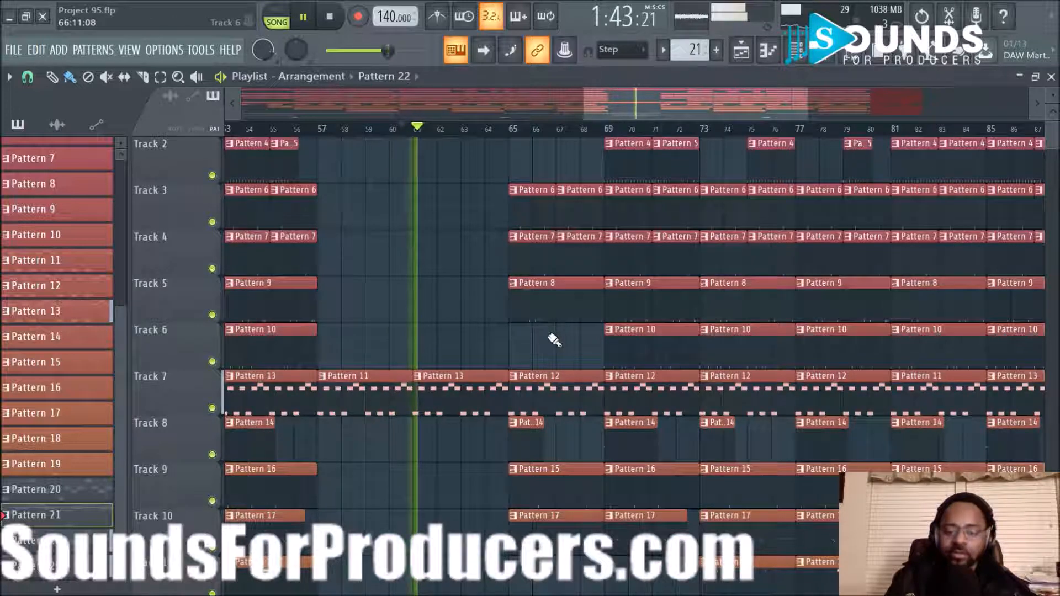
{"action": "key", "text": "ctrl+z"}
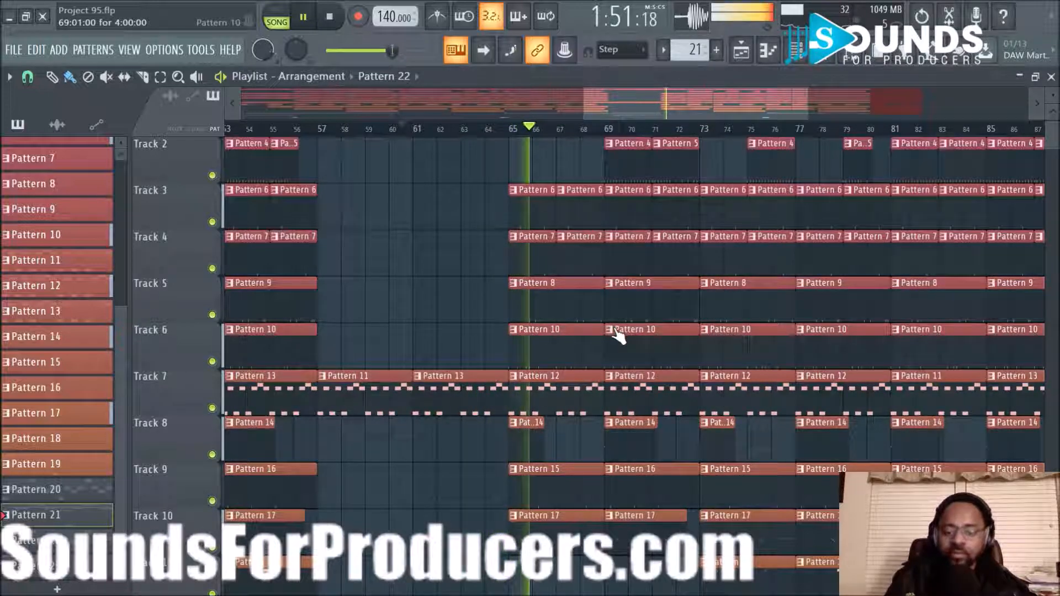
Step: Delete the Pattern 4 and Pattern 5 clips on Track 2 between bars 69 and 73
{"action": "scroll", "coordinate": [545, 326], "scroll_direction": "up", "scroll_amount": 2}
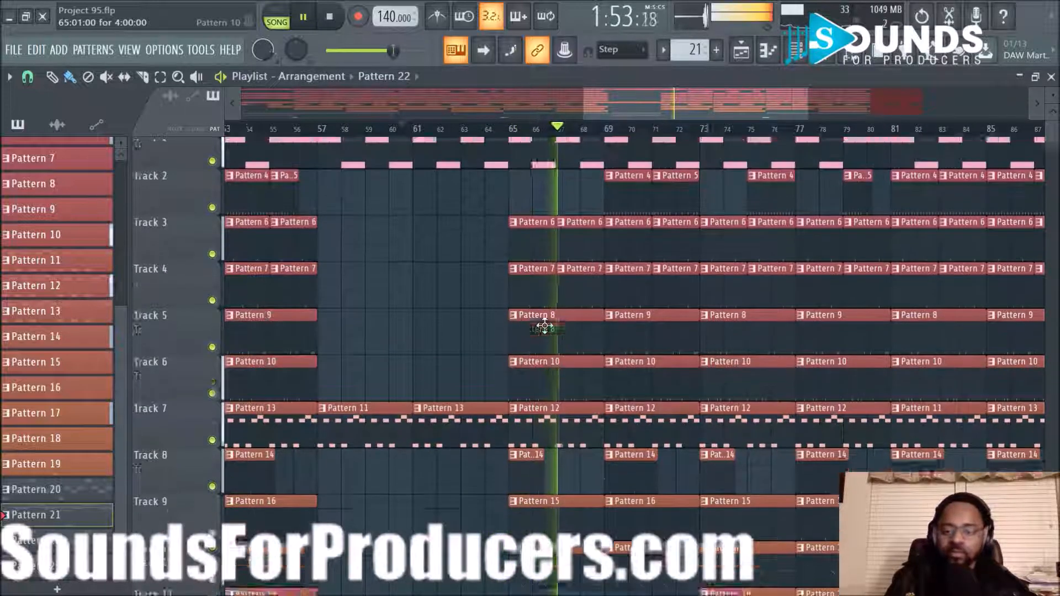
{"action": "scroll", "coordinate": [545, 326], "scroll_direction": "down", "scroll_amount": 6}
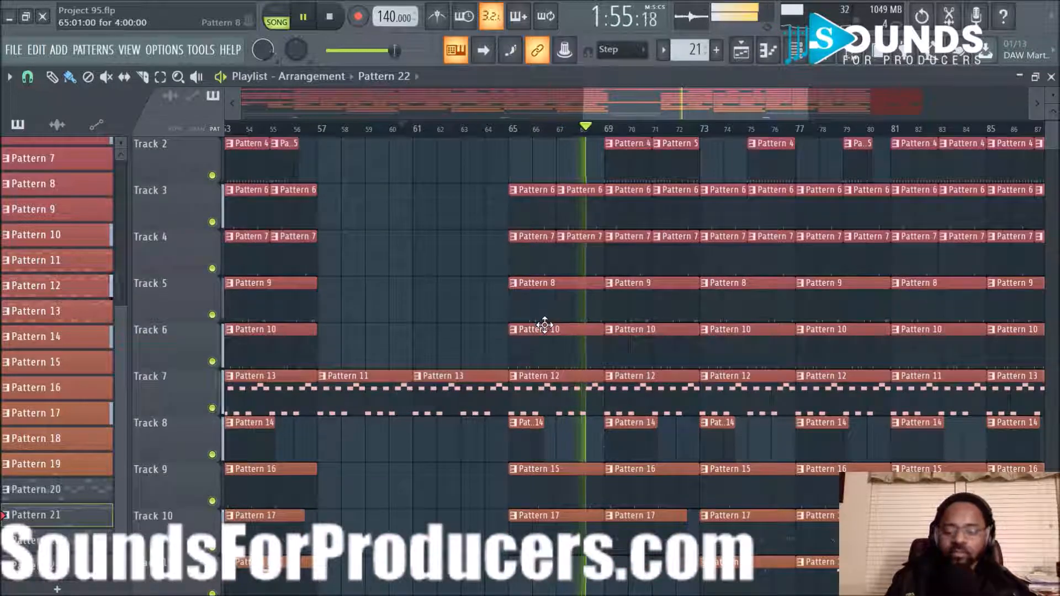
{"action": "scroll", "coordinate": [545, 325], "scroll_direction": "up", "scroll_amount": 3}
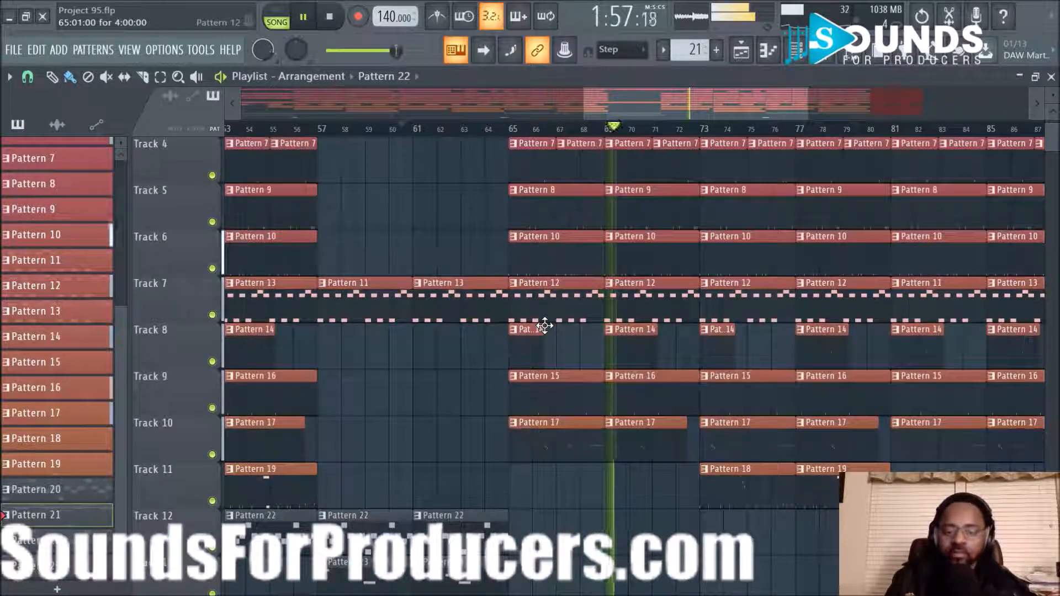
{"action": "scroll", "coordinate": [545, 325], "scroll_direction": "up", "scroll_amount": 2}
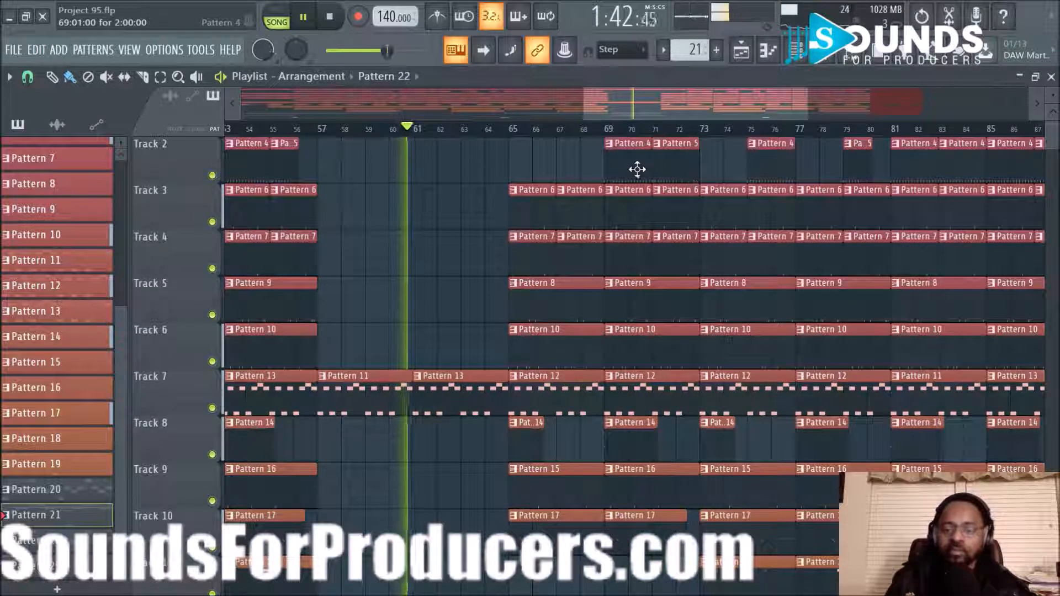
{"action": "right_click", "coordinate": [637, 169]}
{"action": "right_click", "coordinate": [671, 172]}
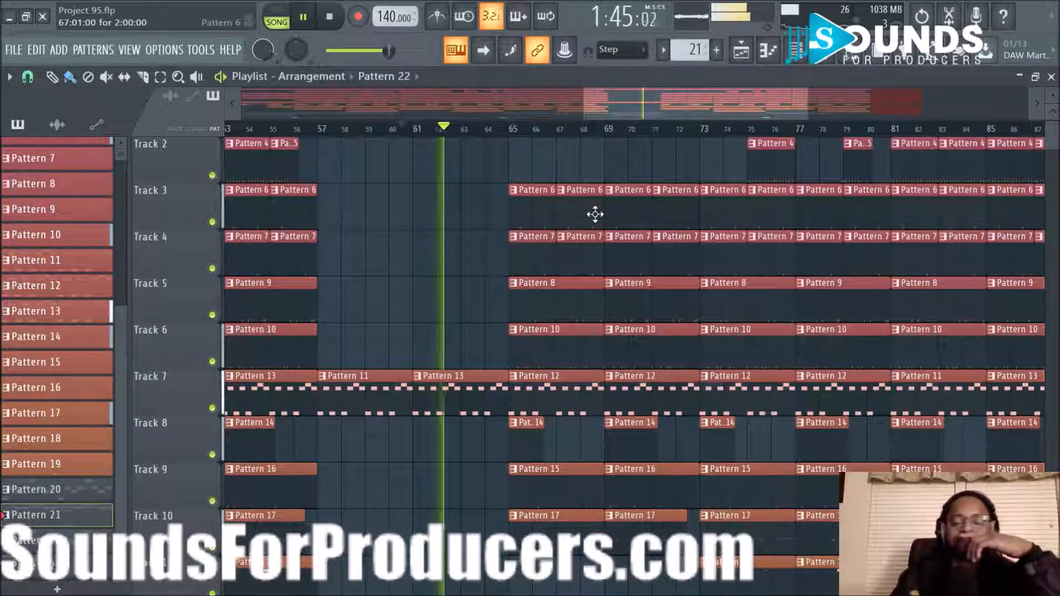
Step: Try removing the two Pattern 6 clips on Track 3 between bars 65 and 69, and undo both deletions
{"action": "right_click", "coordinate": [541, 222]}
{"action": "right_click", "coordinate": [585, 219]}
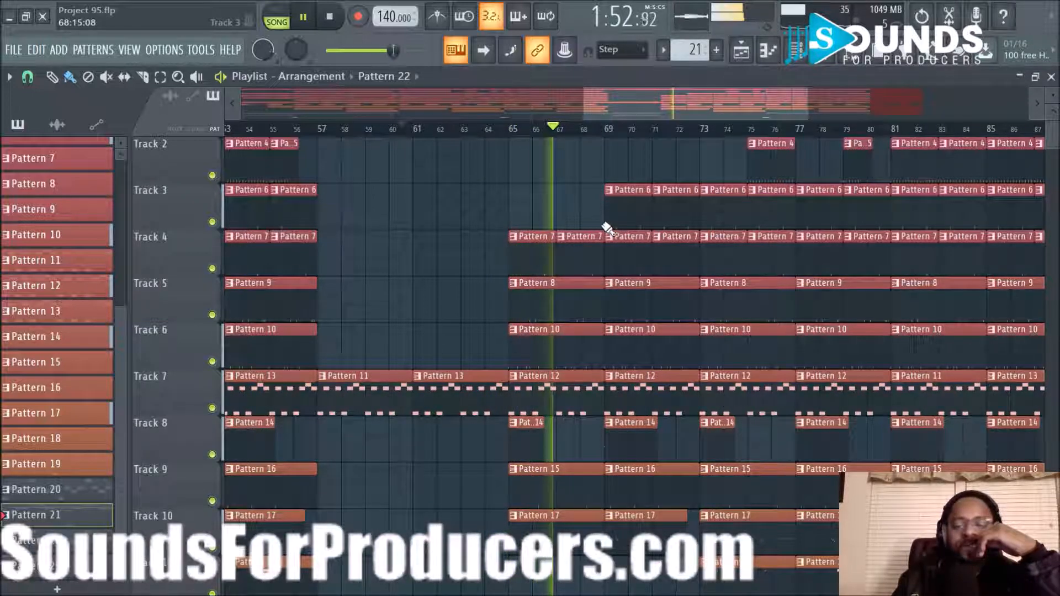
{"action": "key", "text": "ctrl+z"}
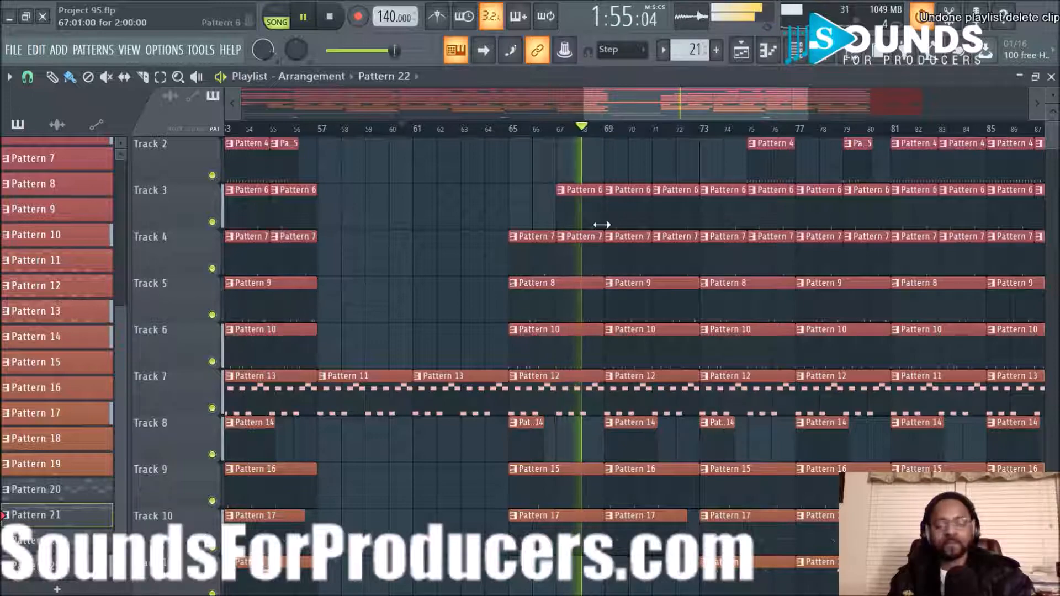
{"action": "key", "text": "ctrl+z"}
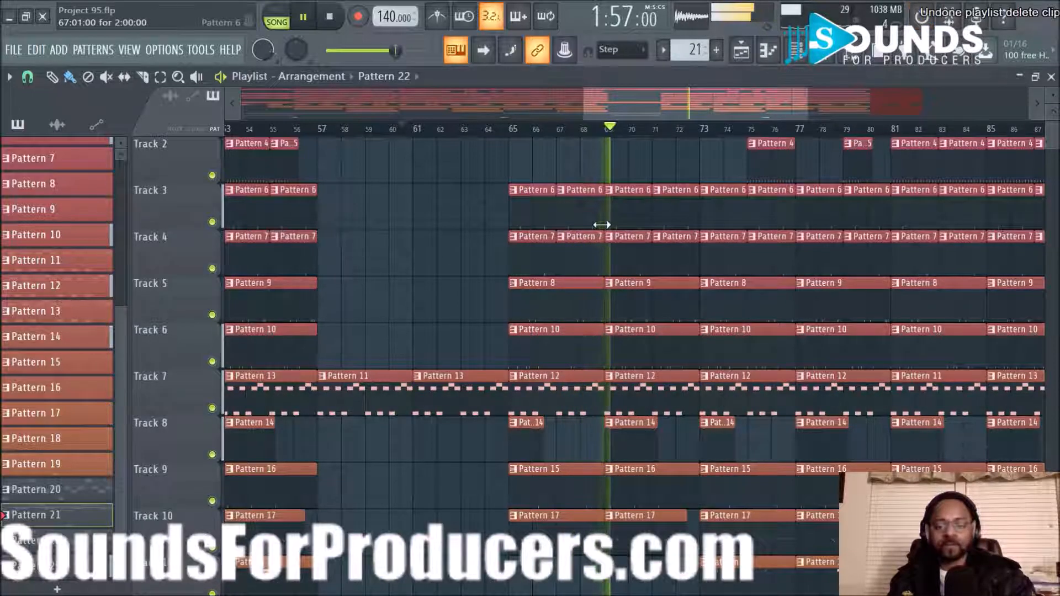
Step: Restart playback before bar 61 and delete the two Pattern 17 clips on Track 10 between bars 65 and 73
{"action": "key", "text": "space"}
{"action": "key", "text": "space"}
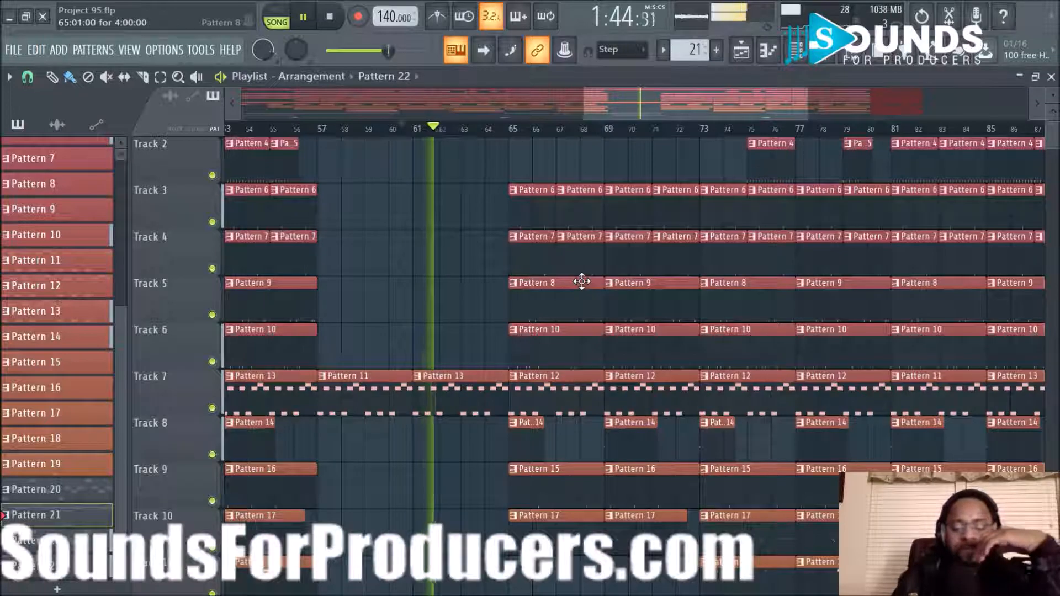
{"action": "right_click", "coordinate": [570, 528]}
{"action": "right_click", "coordinate": [627, 538]}
Step: Switch the source pattern of the Track 1 clip at bar 73 to Pattern 2
{"action": "scroll", "coordinate": [584, 156], "scroll_direction": "up", "scroll_amount": 1}
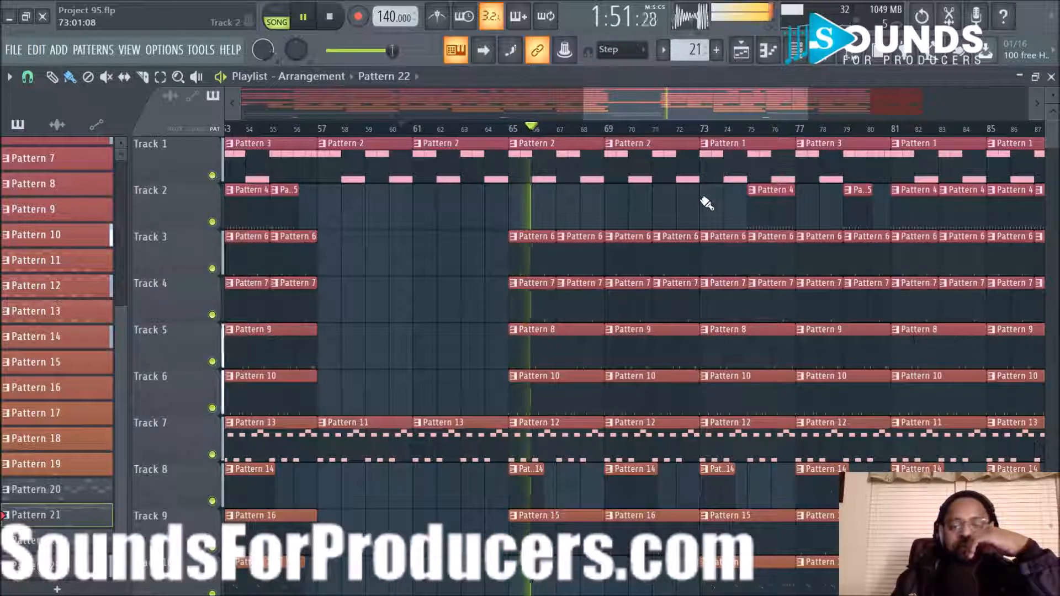
{"action": "left_click", "coordinate": [702, 144]}
{"action": "mouse_move", "coordinate": [717, 183]}
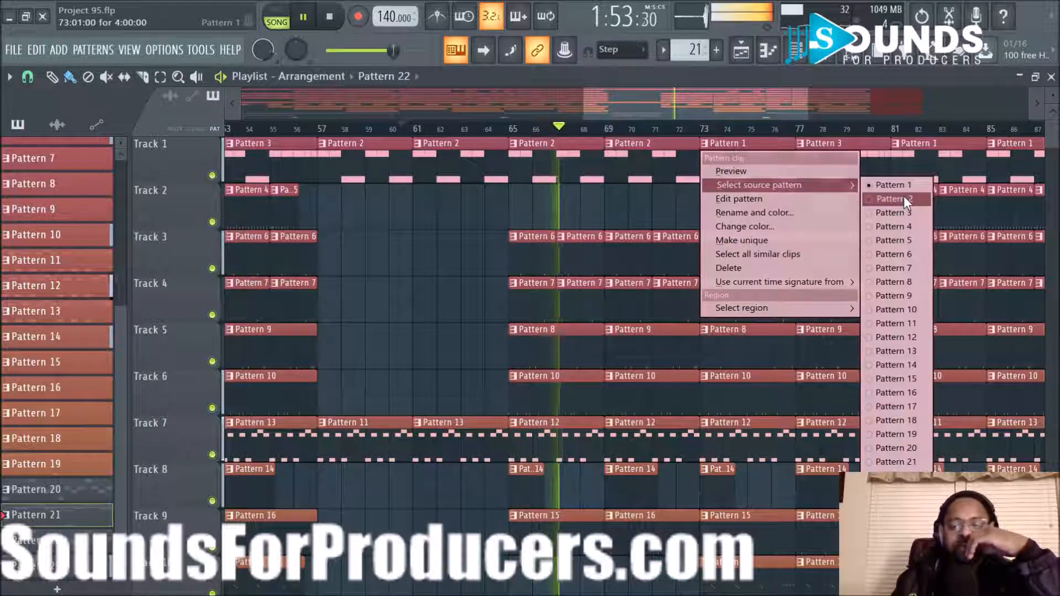
{"action": "left_click", "coordinate": [903, 196]}
Step: Try switching the Track 1 clip at bar 77 to Pattern 2, and undo that change
{"action": "left_click", "coordinate": [800, 144]}
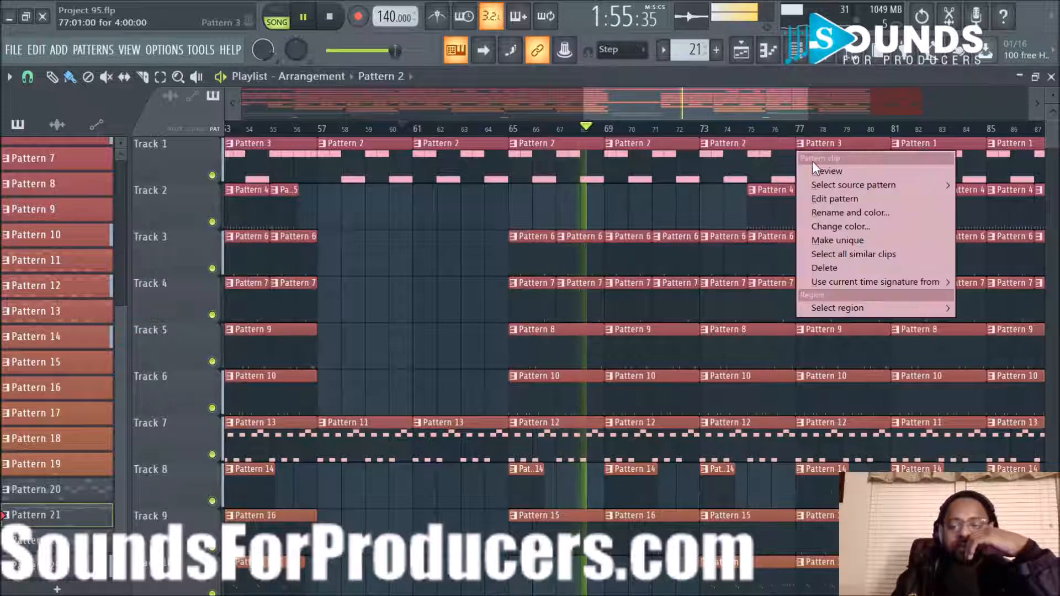
{"action": "left_click", "coordinate": [972, 199]}
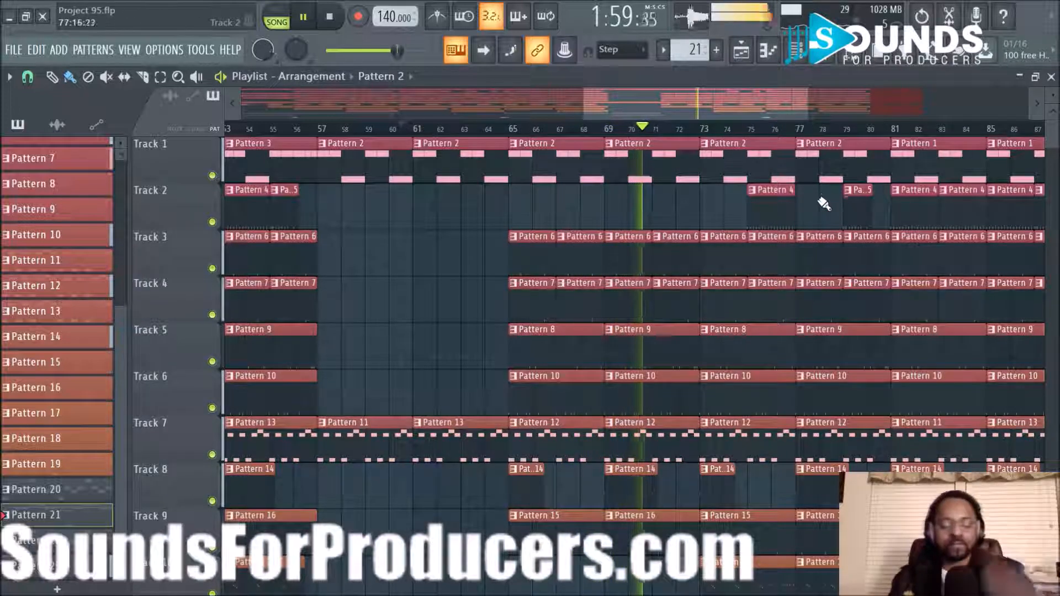
{"action": "key", "text": "ctrl+z"}
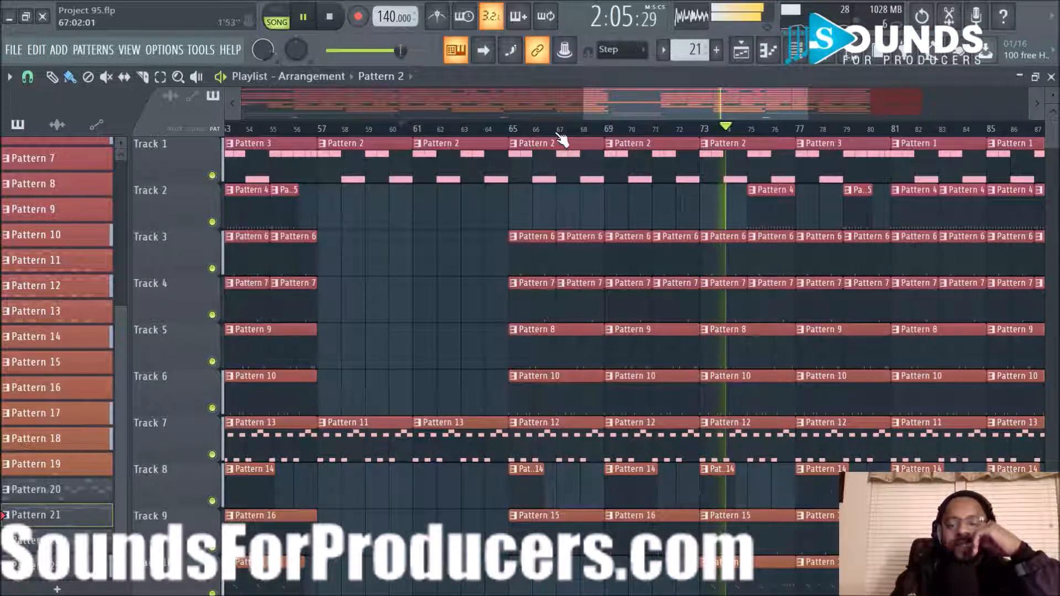
Step: Restart playback and trim the start of the Track 6 Pattern 10 clip from bar 73 so it begins at bar 74
{"action": "key", "text": "space"}
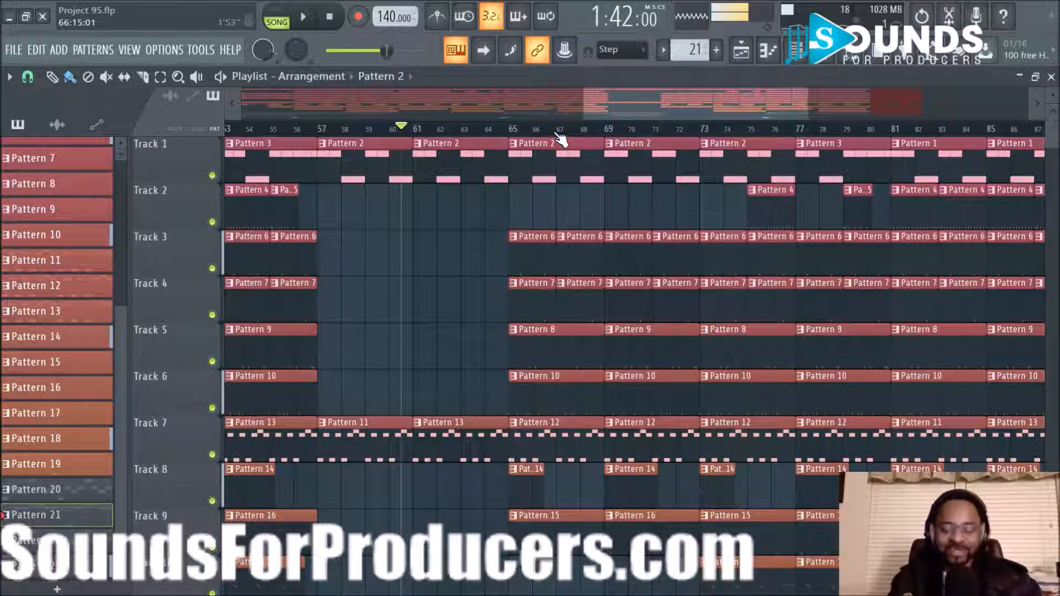
{"action": "key", "text": "space"}
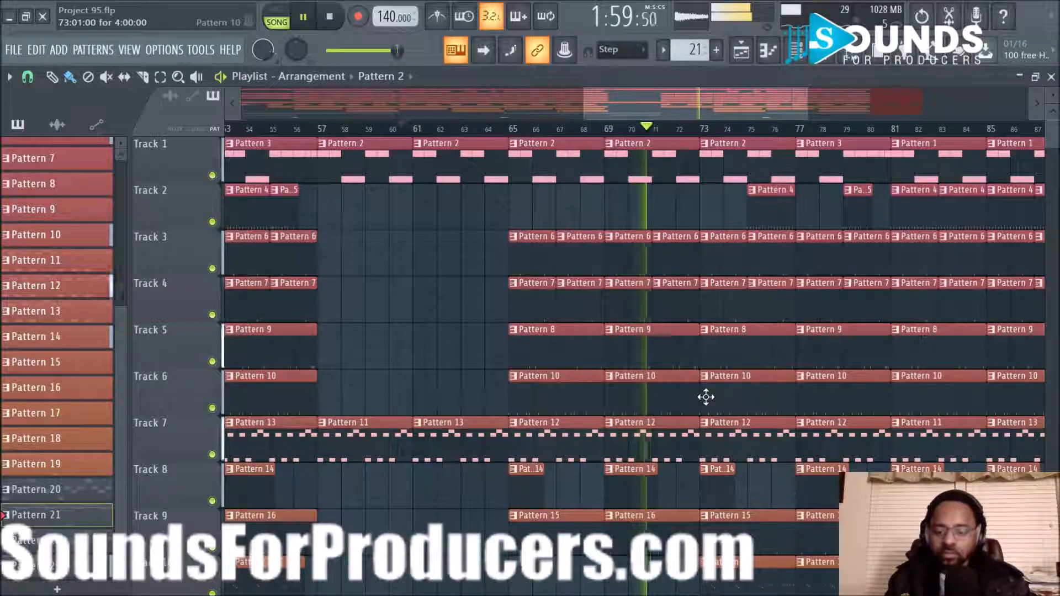
{"action": "left_click_drag", "start_coordinate": [702, 397], "coordinate": [729, 399]}
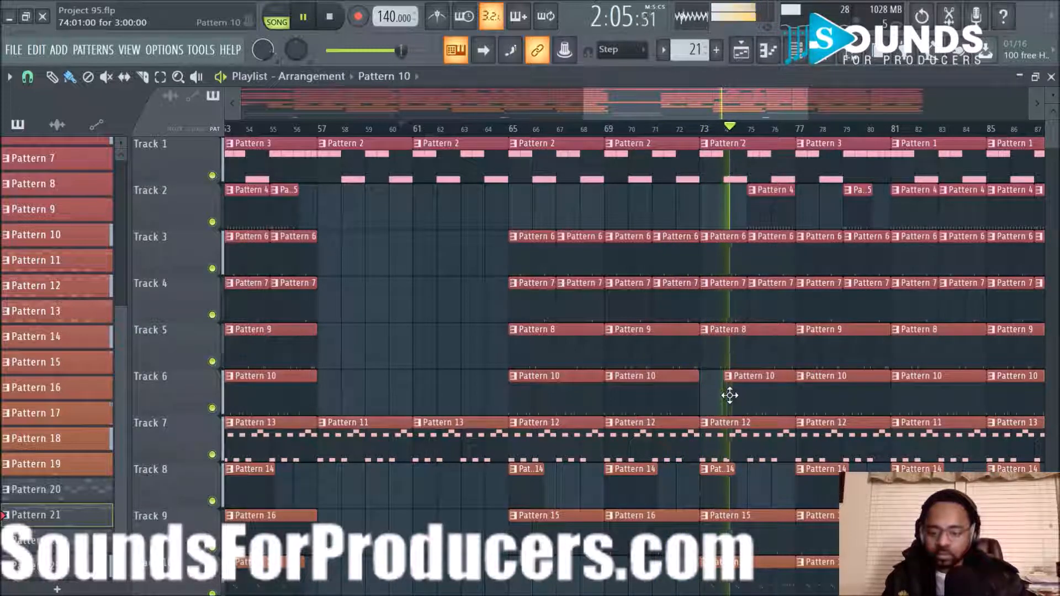
Step: Stop playback, make the Pattern 19 clip at bar 77 on Track 11 unique, and check its AllYouNeed 808 notes in the piano roll
{"action": "left_click_drag", "start_coordinate": [754, 91], "coordinate": [763, 91]}
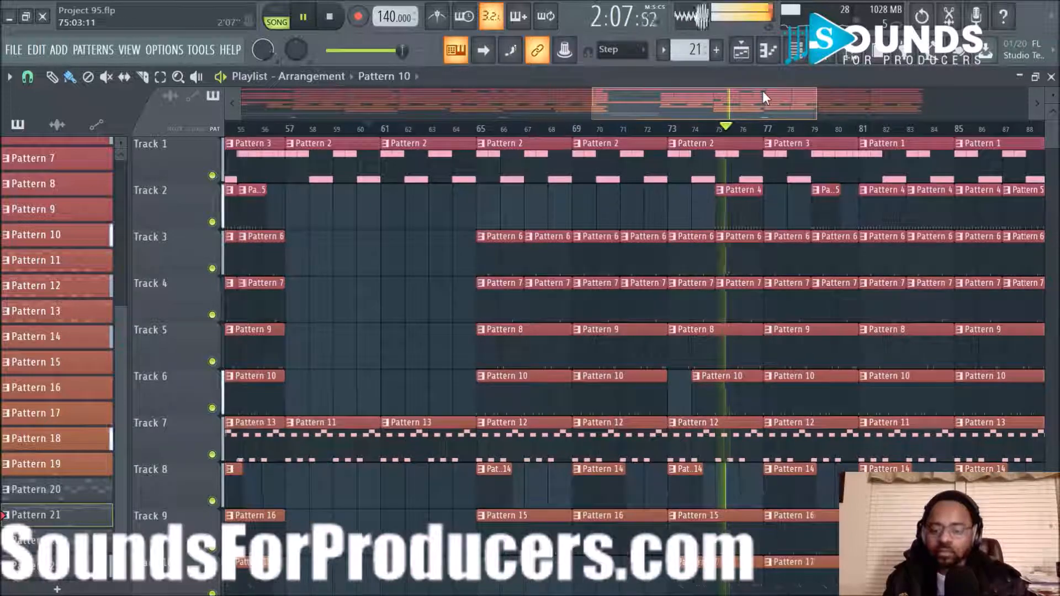
{"action": "scroll", "coordinate": [795, 317], "scroll_direction": "down", "scroll_amount": 3}
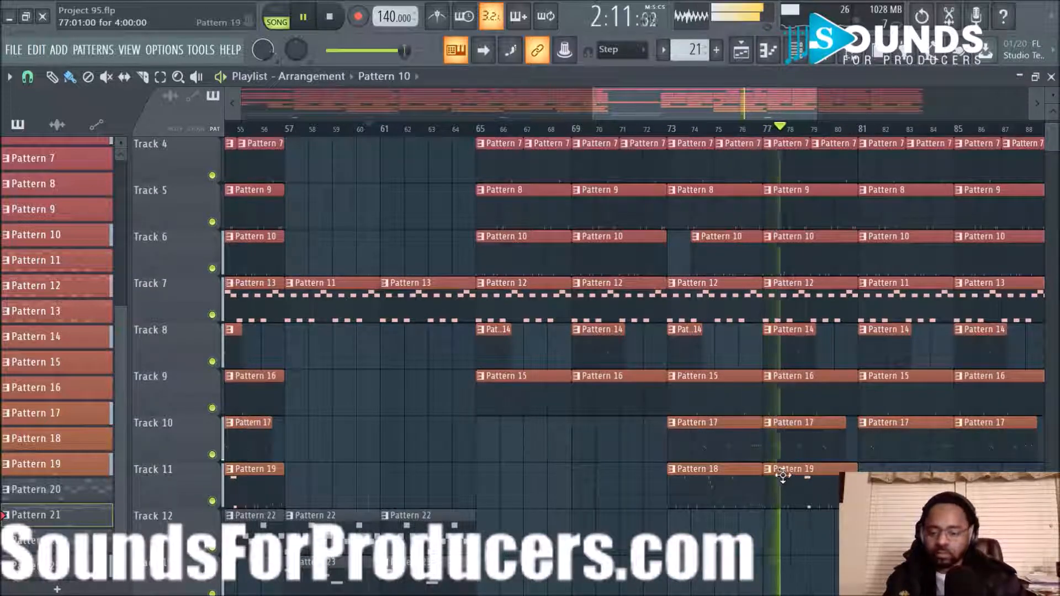
{"action": "key", "text": "space"}
{"action": "left_click", "coordinate": [766, 468]}
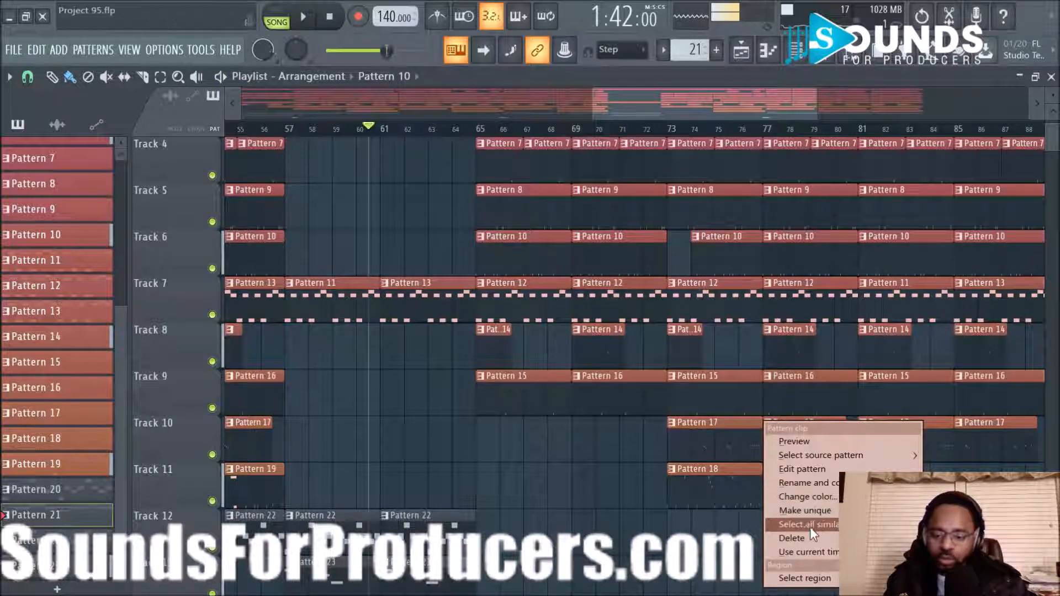
{"action": "left_click", "coordinate": [795, 511]}
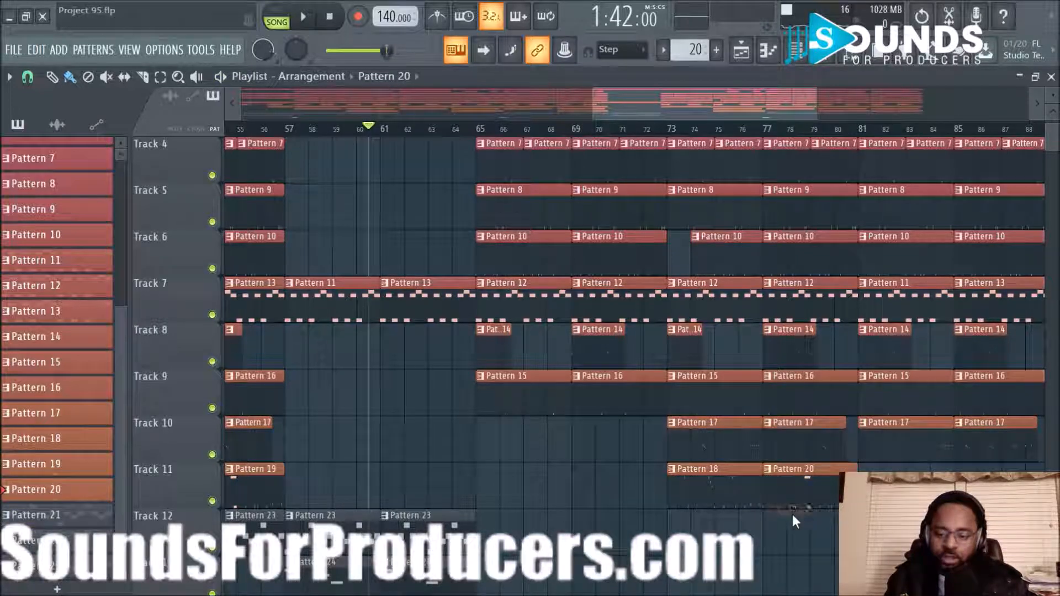
{"action": "double_click", "coordinate": [775, 488]}
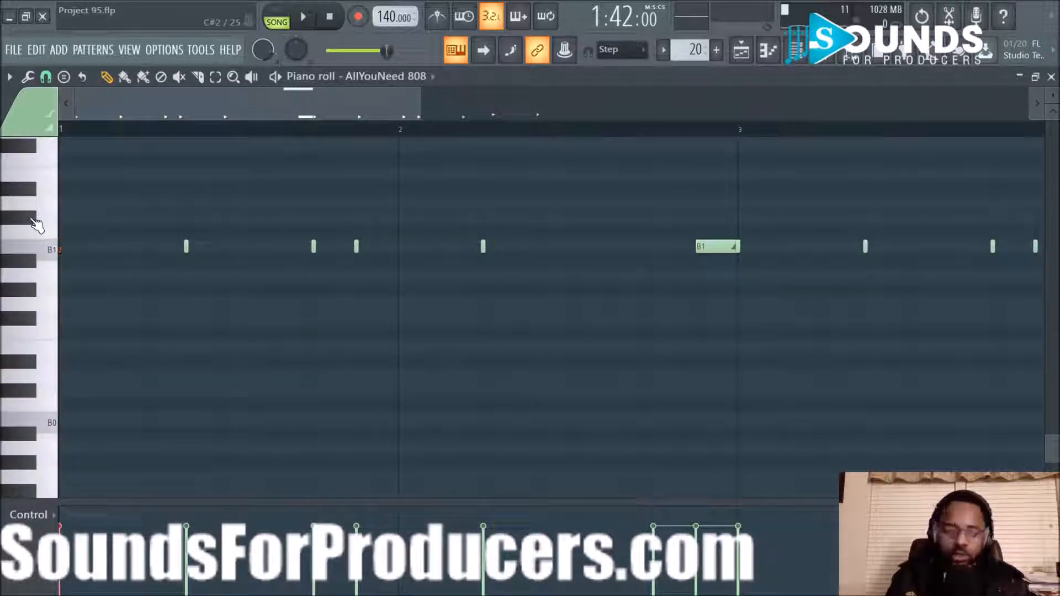
{"action": "left_click", "coordinate": [740, 50]}
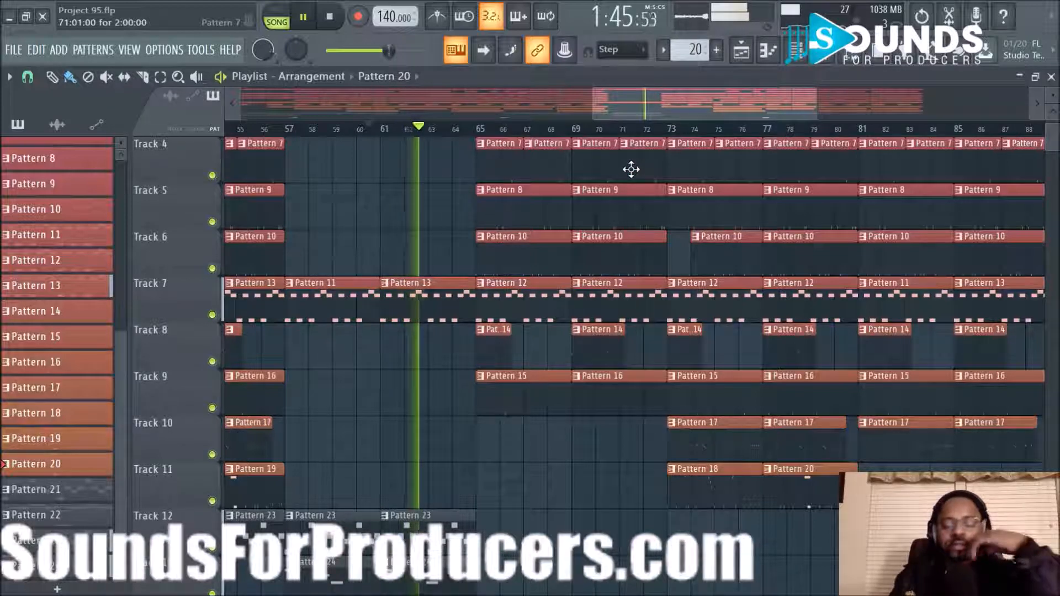
Step: Play back the edited arrangement from the breakdown past bar 81, stop, and replay the transition into bar 65
{"action": "left_click_drag", "start_coordinate": [656, 105], "coordinate": [680, 107]}
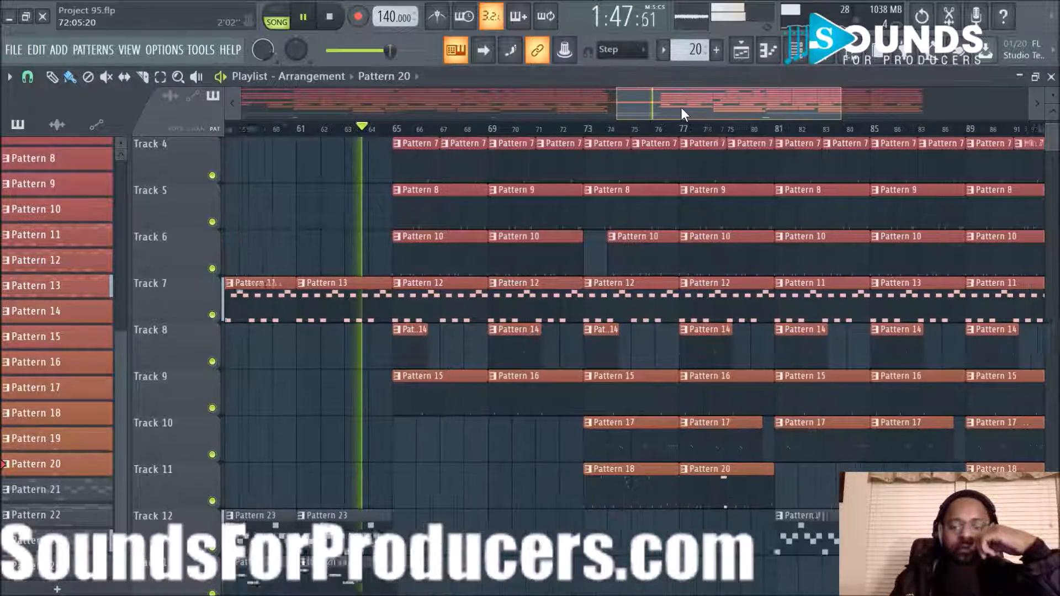
{"action": "scroll", "coordinate": [669, 172], "scroll_direction": "up", "scroll_amount": 3}
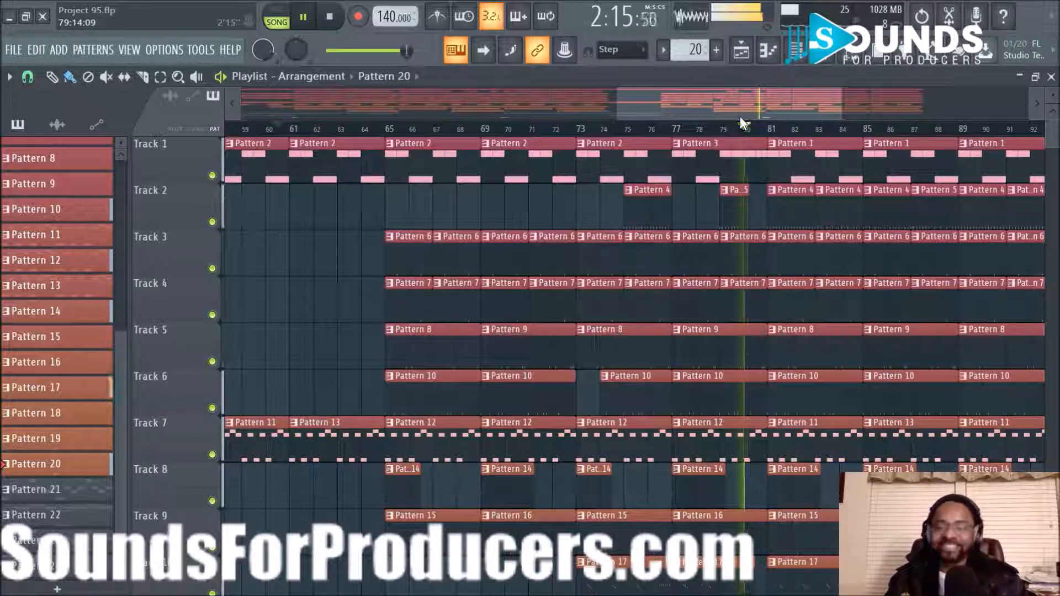
{"action": "left_click_drag", "start_coordinate": [740, 97], "coordinate": [764, 100]}
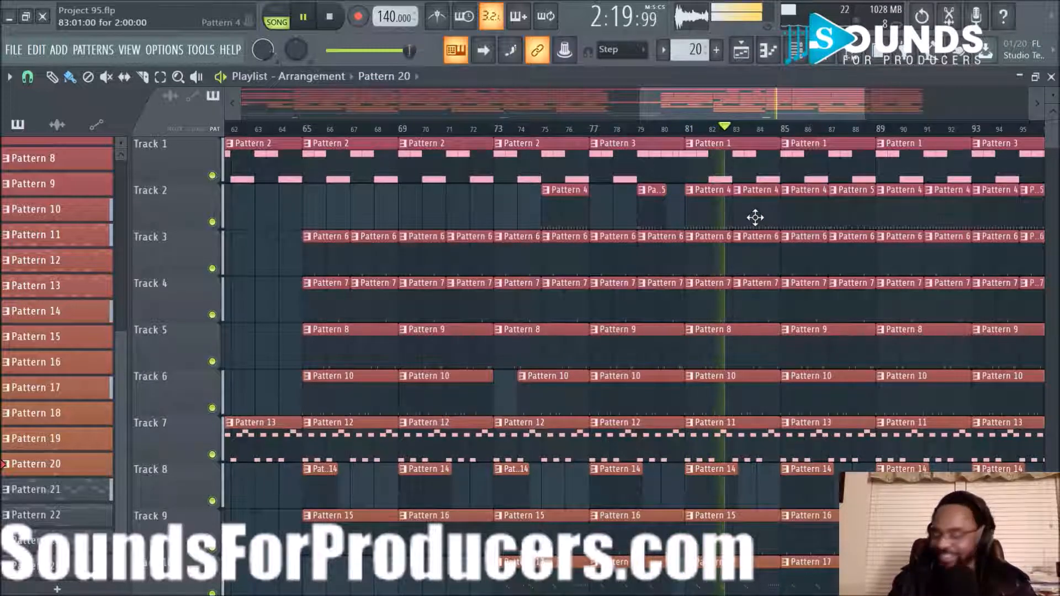
{"action": "key", "text": "space"}
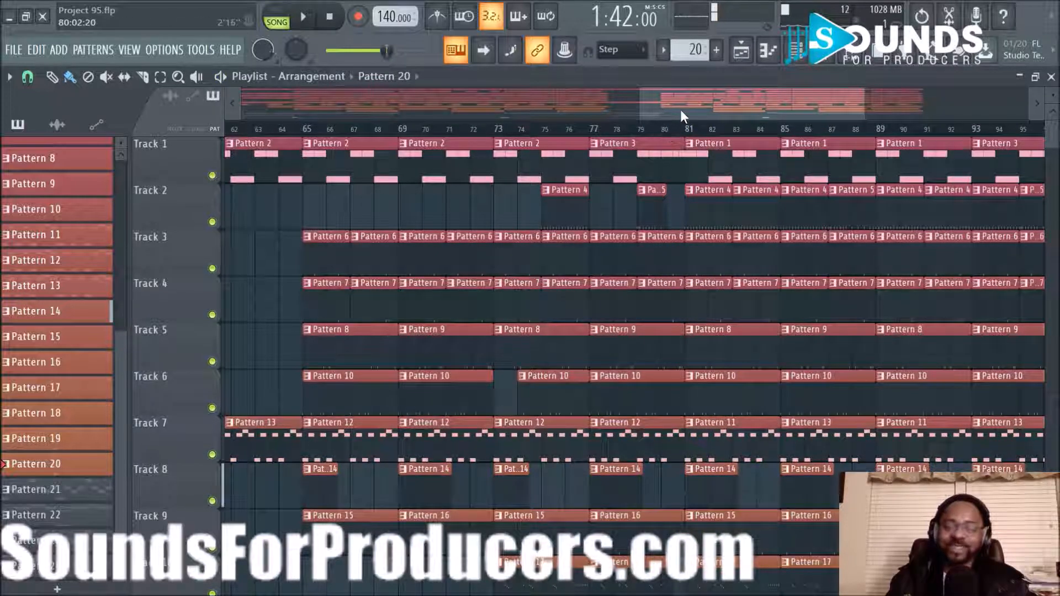
{"action": "left_click_drag", "start_coordinate": [680, 108], "coordinate": [556, 112]}
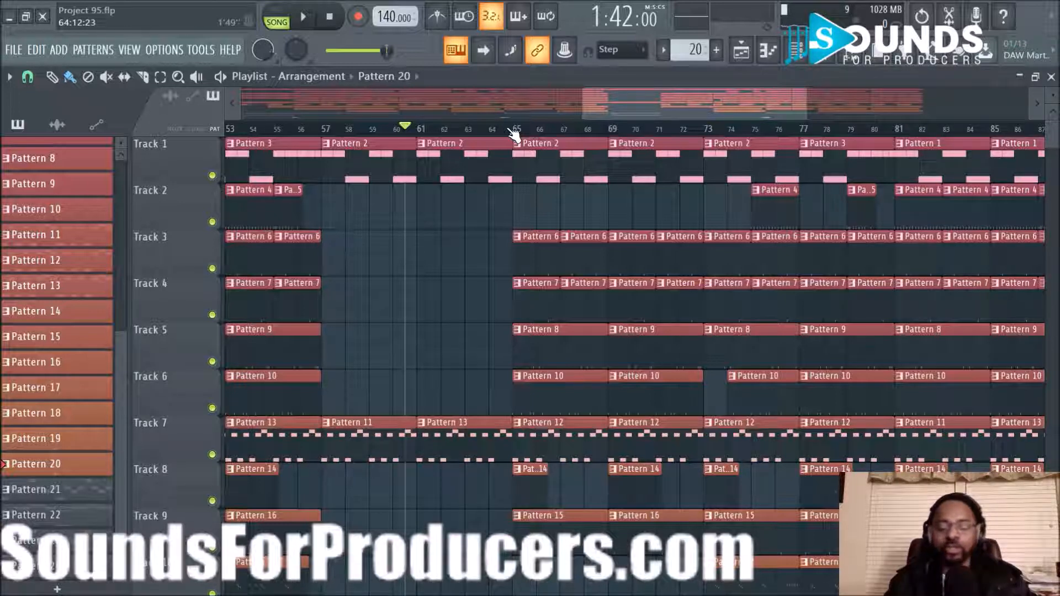
{"action": "key", "text": "space"}
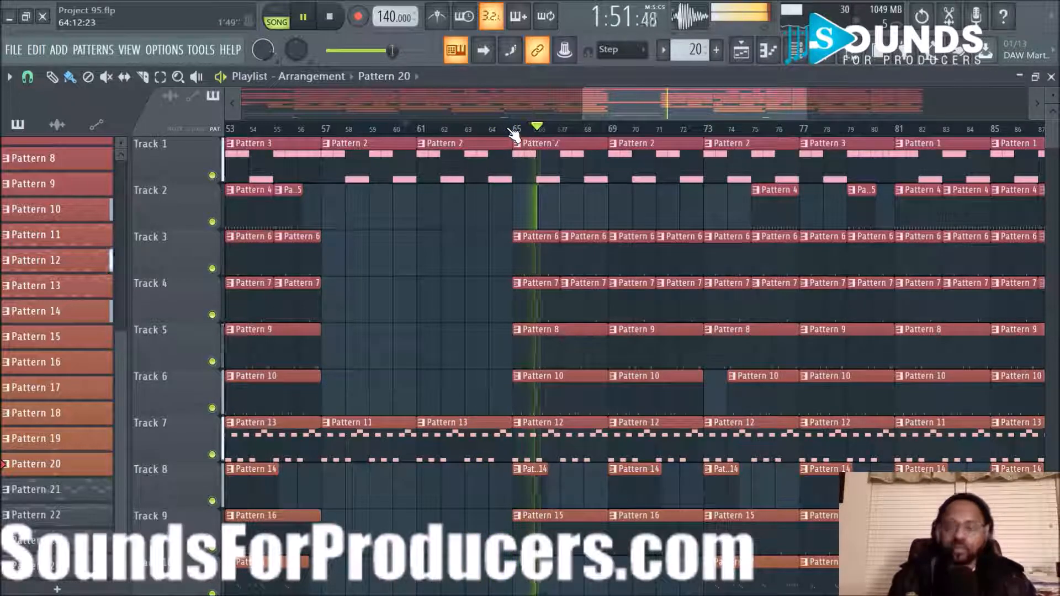
Step: Keep playing from bar 65 past bar 101, following the clips on all tracks to review the arrangement up to its end
{"action": "left_click_drag", "start_coordinate": [658, 107], "coordinate": [689, 107]}
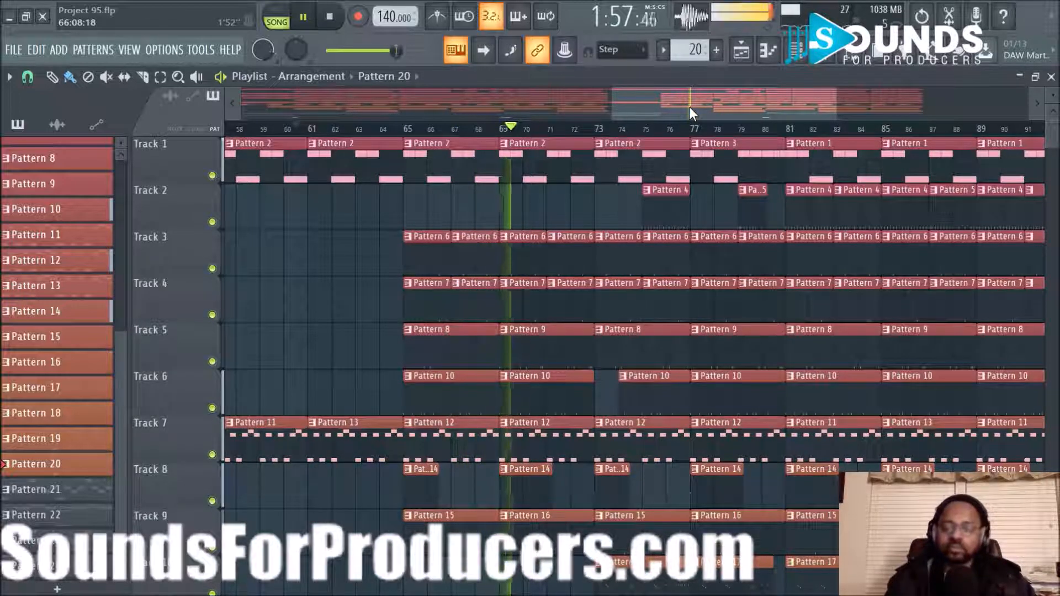
{"action": "left_click_drag", "start_coordinate": [734, 93], "coordinate": [760, 98]}
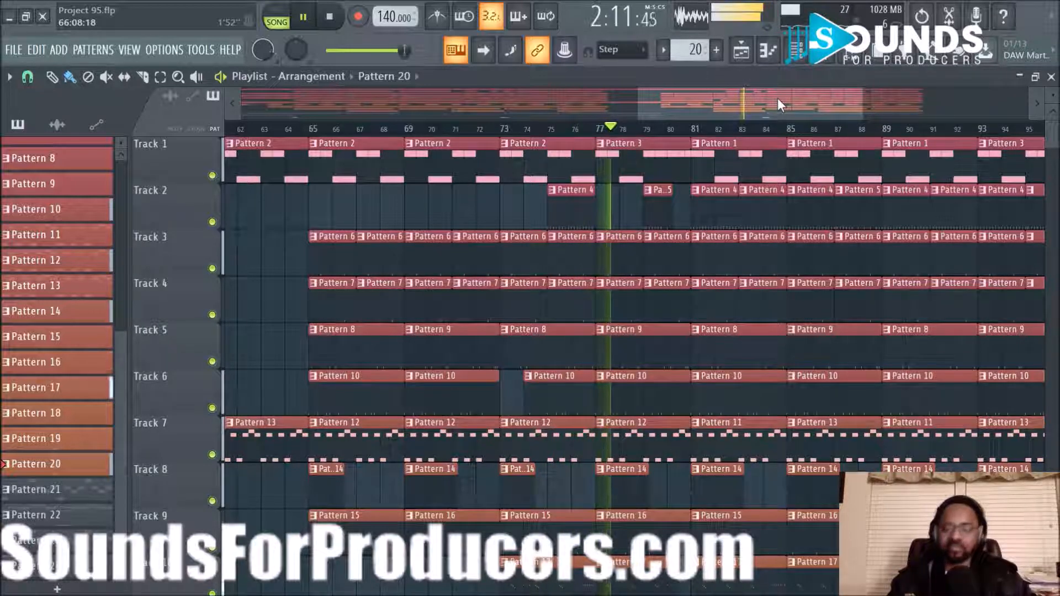
{"action": "scroll", "coordinate": [844, 132], "scroll_direction": "down", "scroll_amount": 2}
{"action": "left_click_drag", "start_coordinate": [824, 107], "coordinate": [852, 97]}
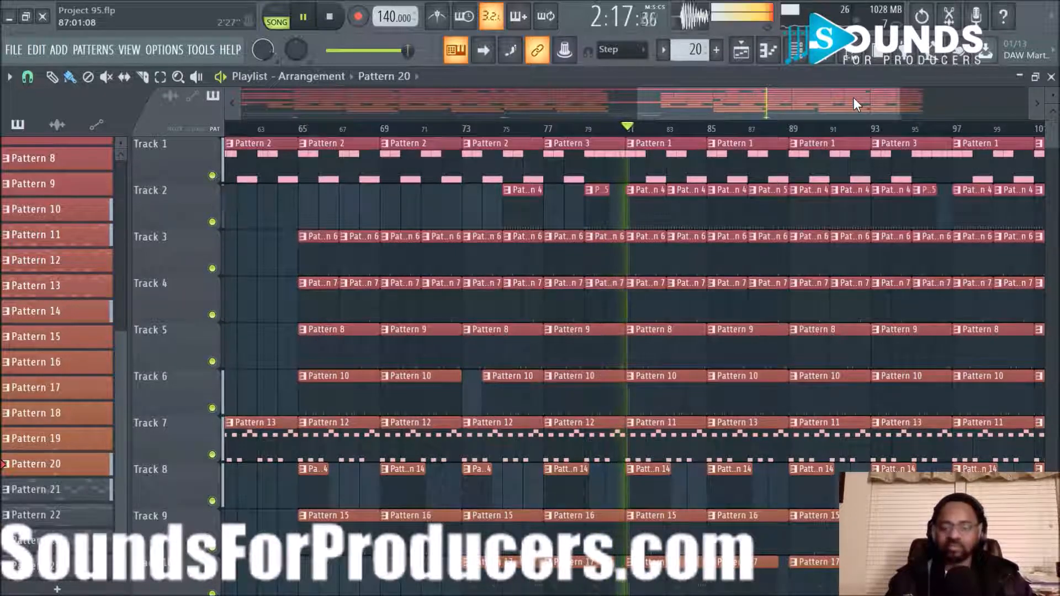
{"action": "left_click_drag", "start_coordinate": [825, 113], "coordinate": [879, 108]}
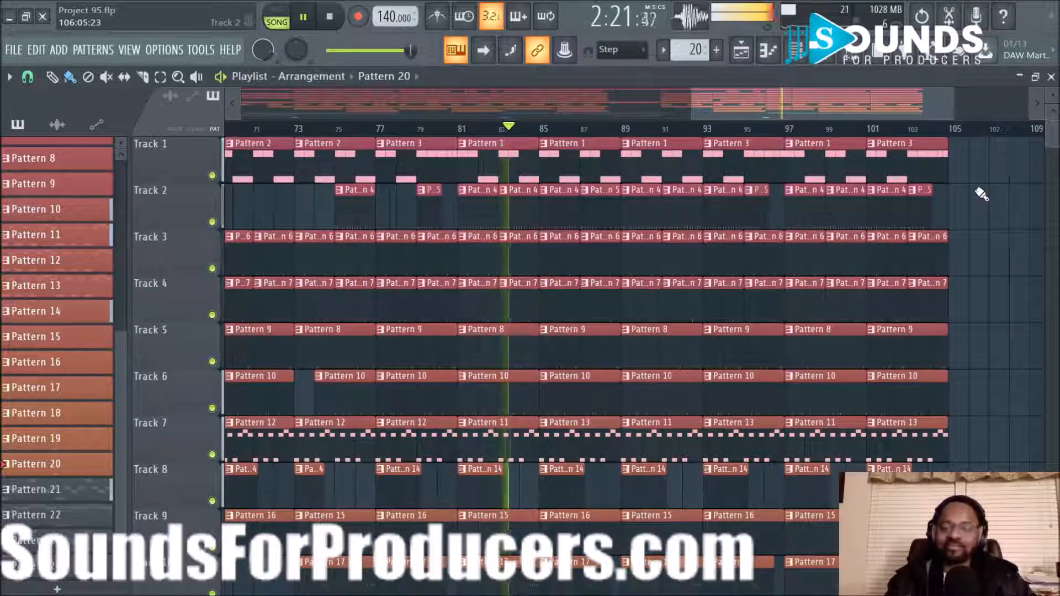
{"action": "scroll", "coordinate": [982, 190], "scroll_direction": "down", "scroll_amount": 5}
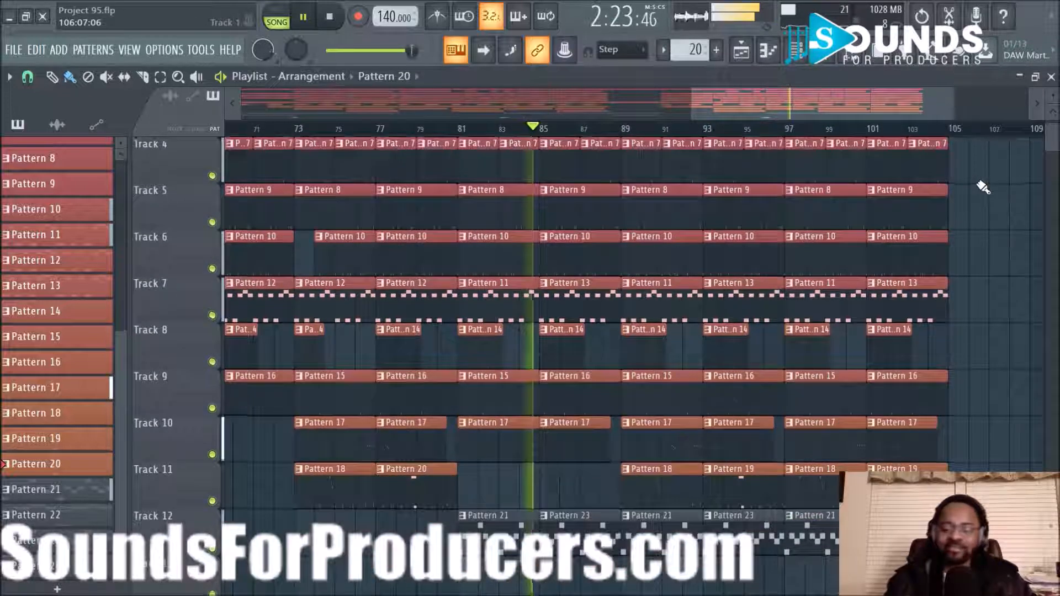
{"action": "scroll", "coordinate": [982, 187], "scroll_direction": "up", "scroll_amount": 6}
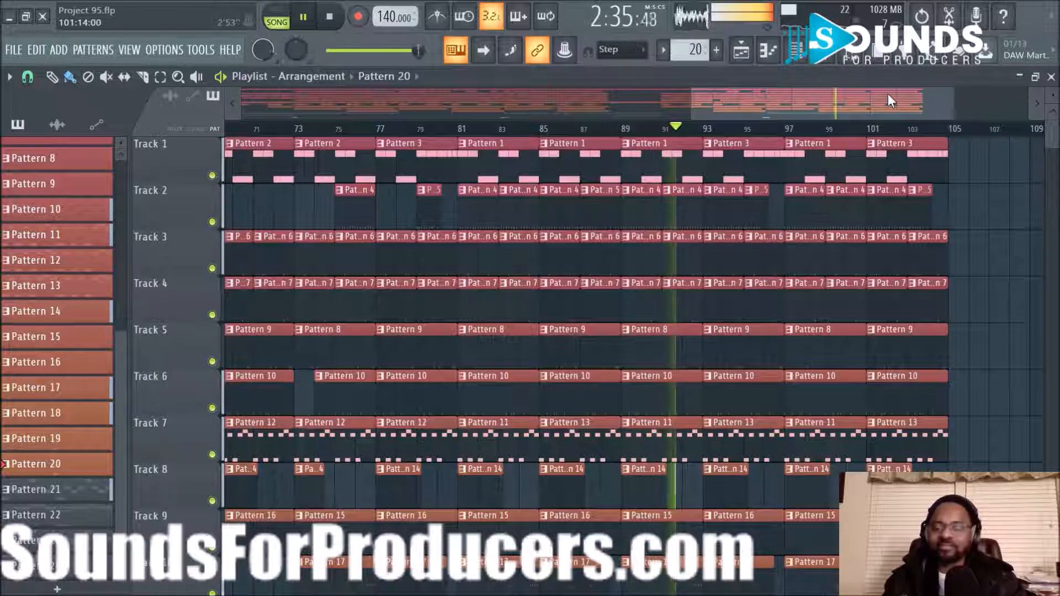
{"action": "left_click_drag", "start_coordinate": [887, 94], "coordinate": [931, 101]}
{"action": "scroll", "coordinate": [916, 141], "scroll_direction": "down", "scroll_amount": 3}
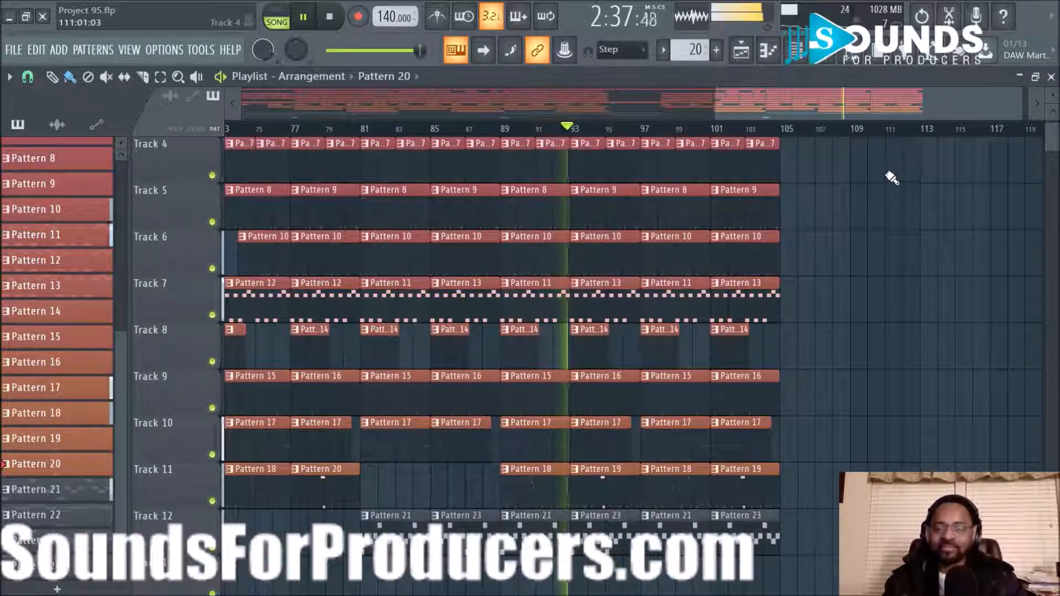
{"action": "scroll", "coordinate": [889, 176], "scroll_direction": "down", "scroll_amount": 3}
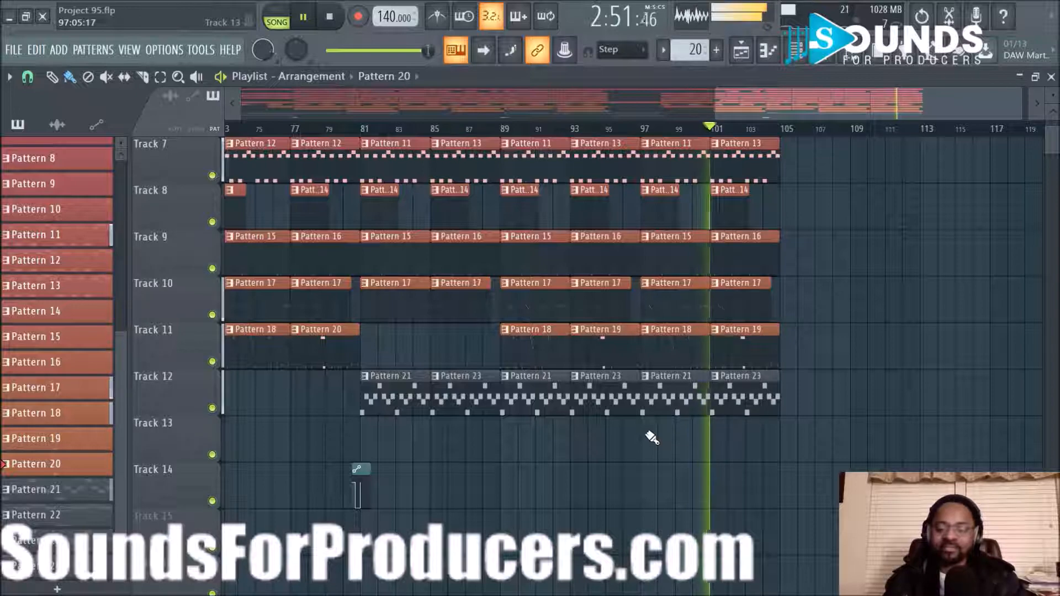
Step: Duplicate the eight-bar section at bars 97–104 on all tracks to bar 105, and duplicate it again to bar 113
{"action": "left_click_drag", "start_coordinate": [651, 437], "coordinate": [808, 25]}
{"action": "left_click_drag", "start_coordinate": [666, 143], "coordinate": [802, 167]}
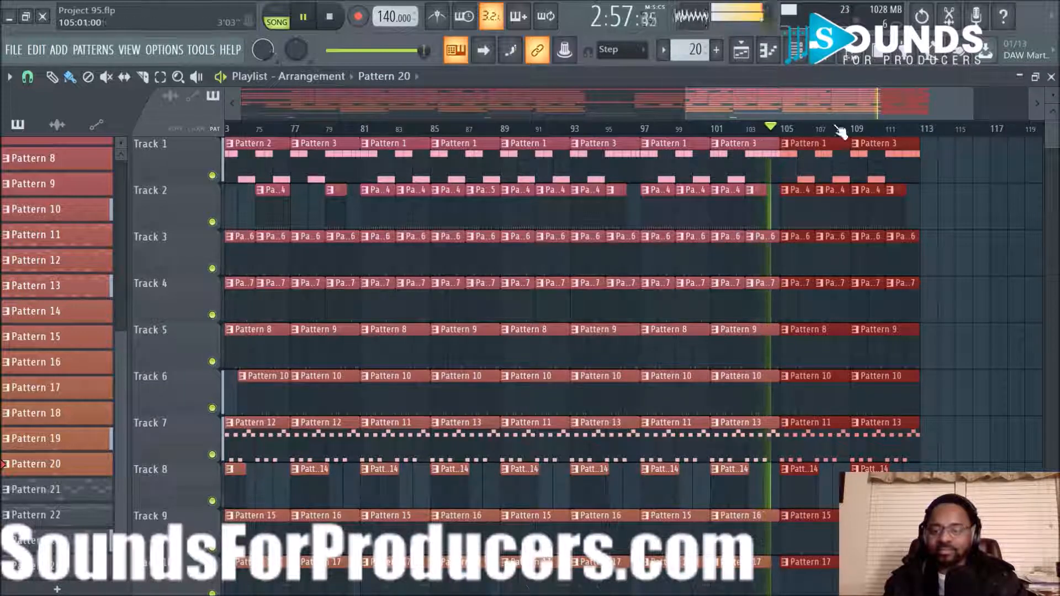
{"action": "left_click_drag", "start_coordinate": [844, 106], "coordinate": [885, 107]}
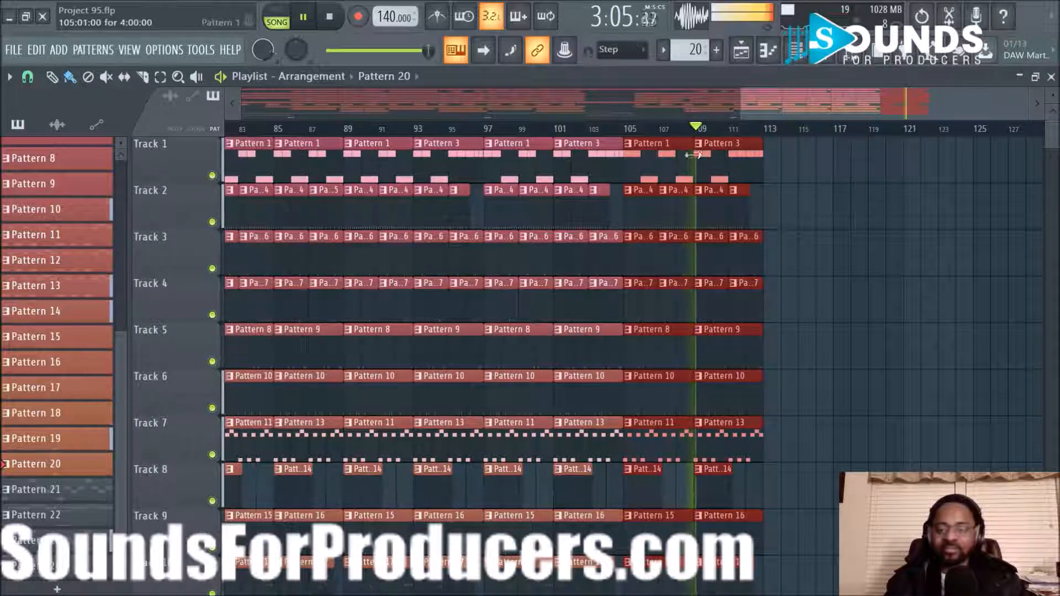
{"action": "key", "text": "ctrl+b"}
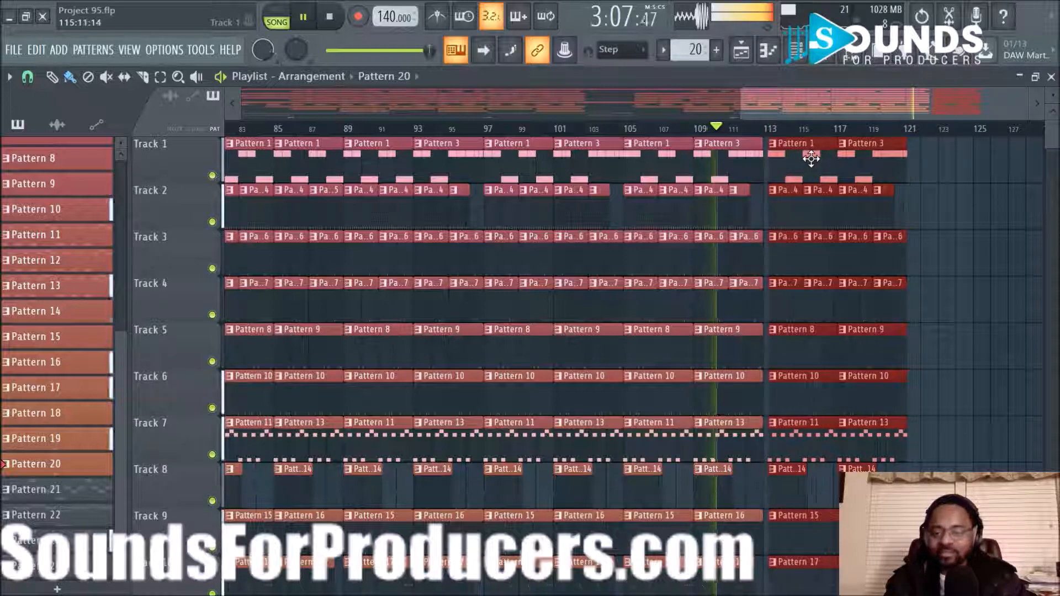
Step: Replace the Edison effect in the first slot of the mixer's Master track with HalfTime, and close its window
{"action": "key", "text": "F9"}
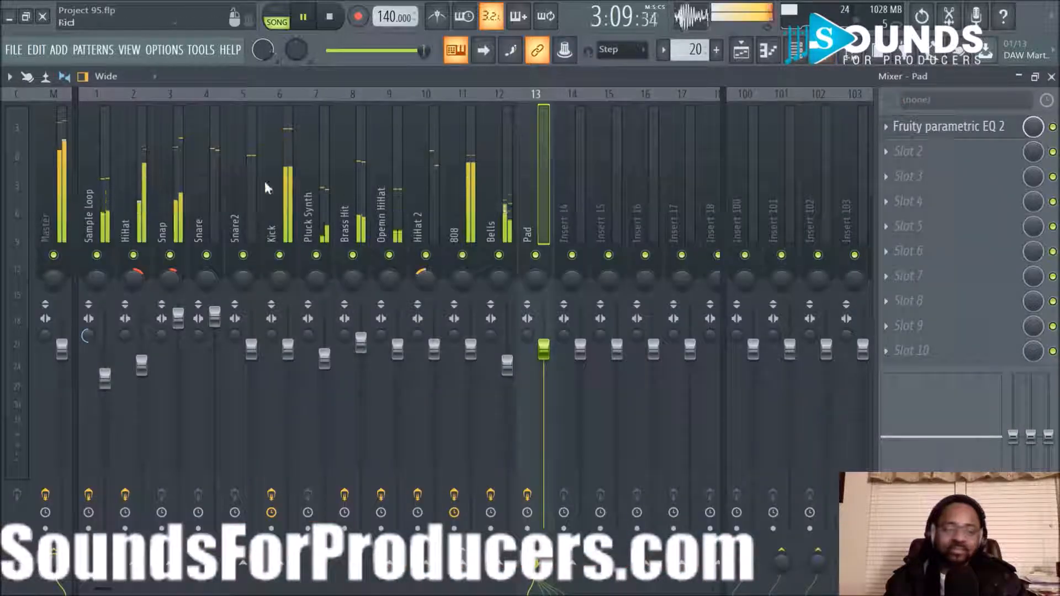
{"action": "left_click", "coordinate": [52, 208]}
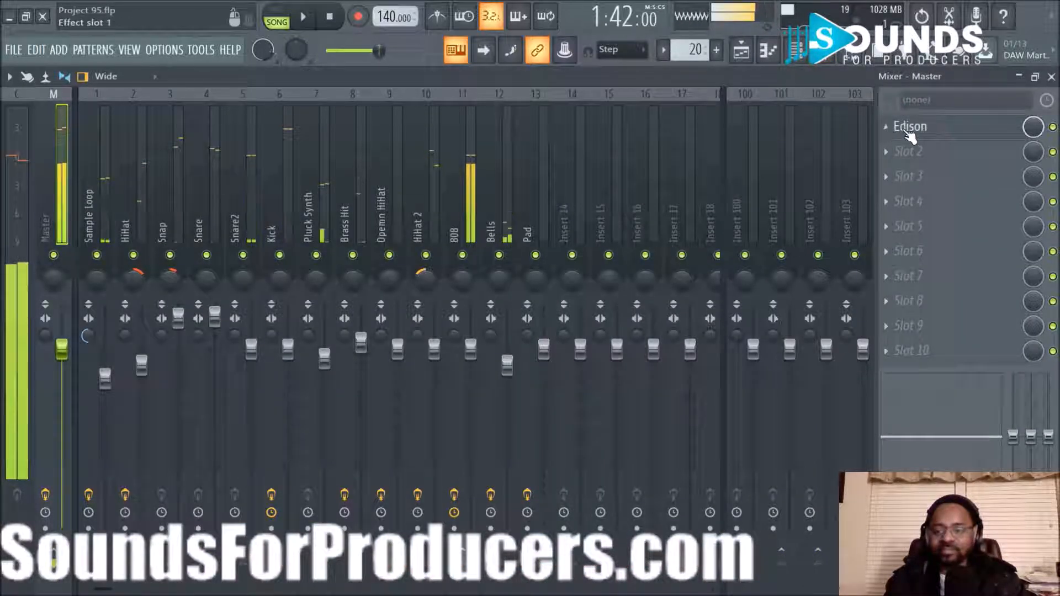
{"action": "left_click", "coordinate": [907, 128]}
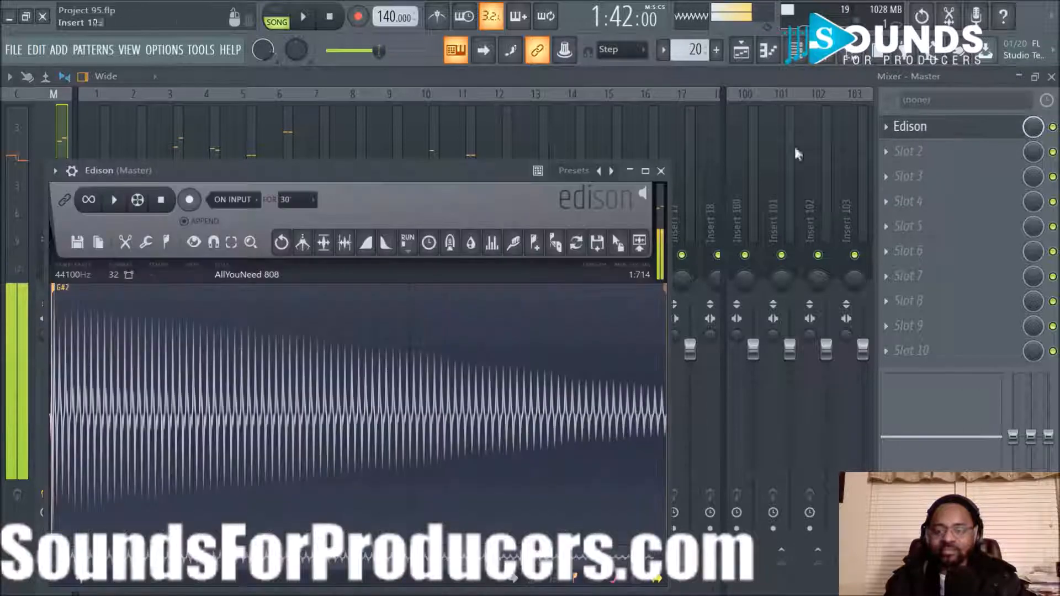
{"action": "left_click", "coordinate": [661, 171]}
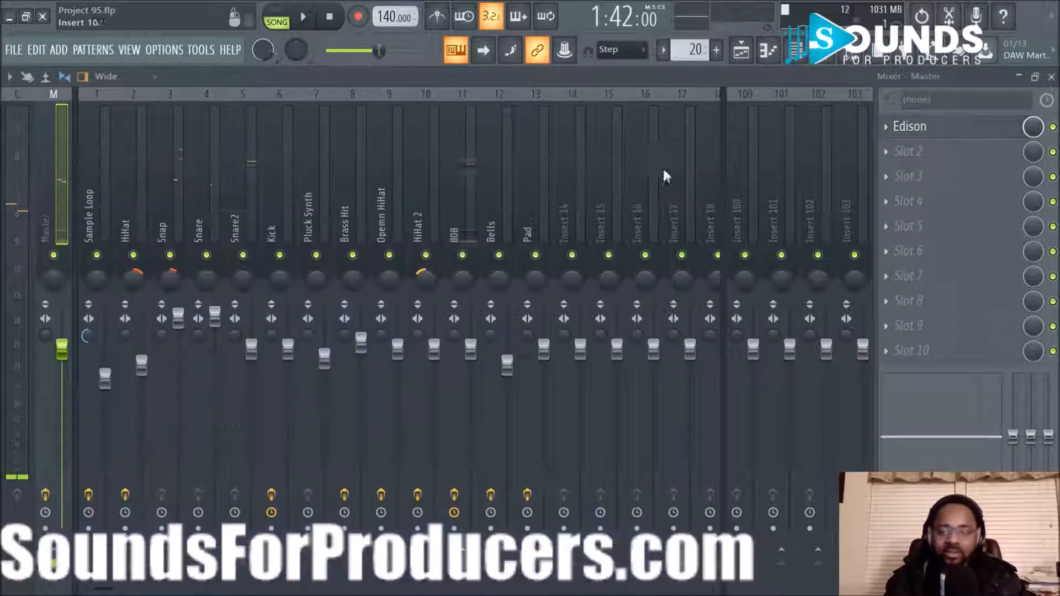
{"action": "left_click", "coordinate": [888, 126]}
{"action": "mouse_move", "coordinate": [893, 145]}
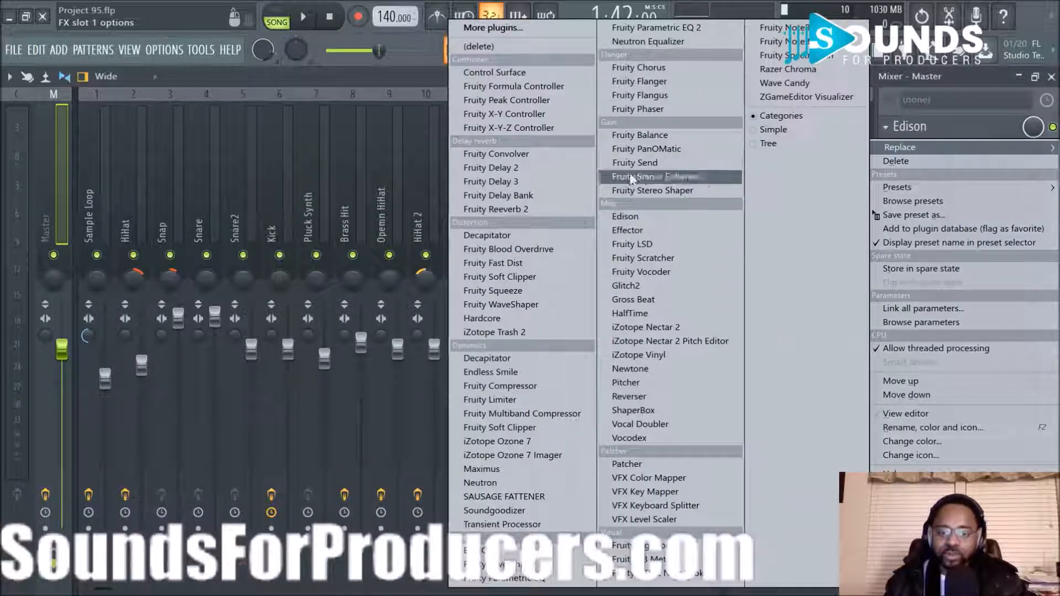
{"action": "left_click", "coordinate": [658, 312]}
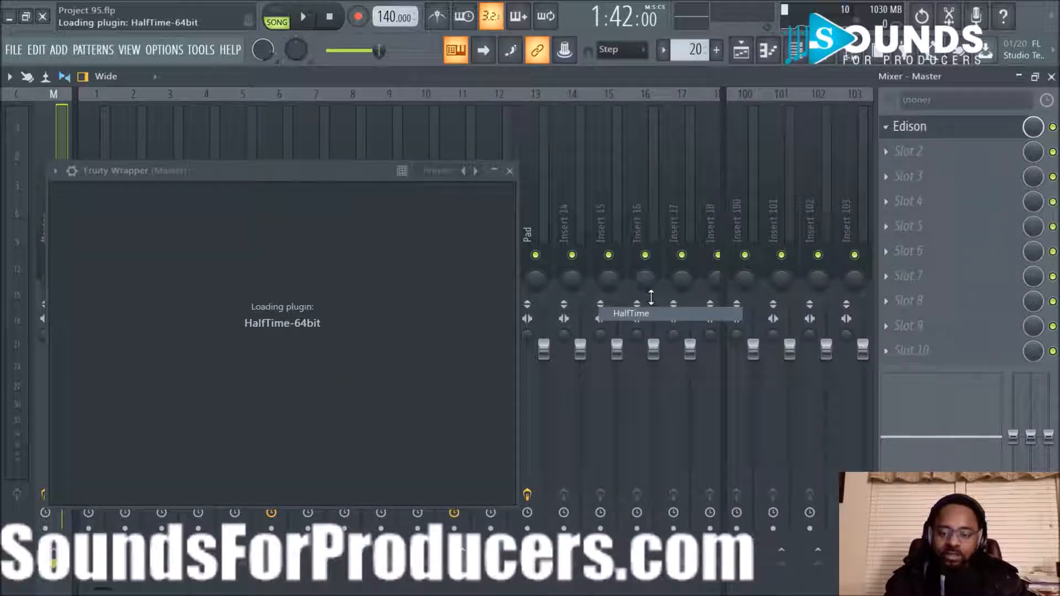
{"action": "left_click", "coordinate": [458, 171]}
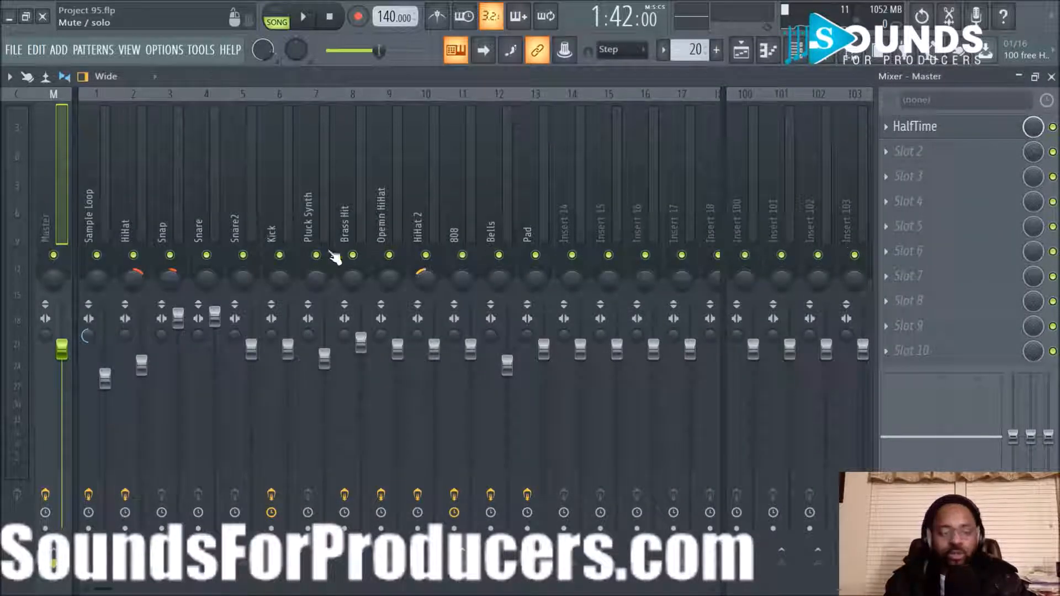
Step: Create an automation clip for HalfTime's mix level over playlist bars 113–120, and initialise the song with the knob's position
{"action": "left_click", "coordinate": [741, 58]}
{"action": "left_click_drag", "start_coordinate": [771, 135], "coordinate": [897, 138]}
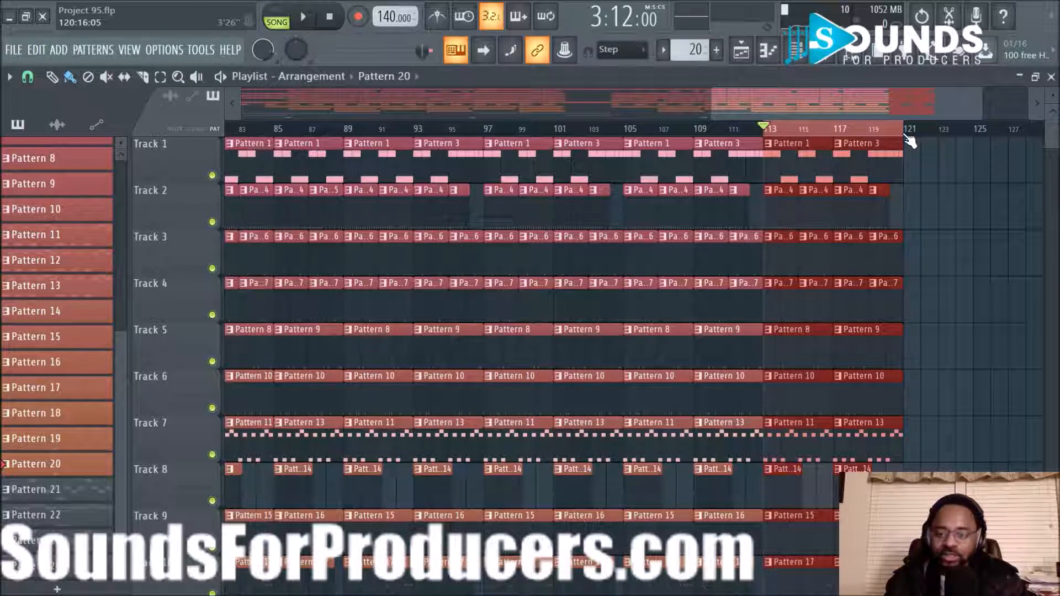
{"action": "left_click", "coordinate": [825, 62]}
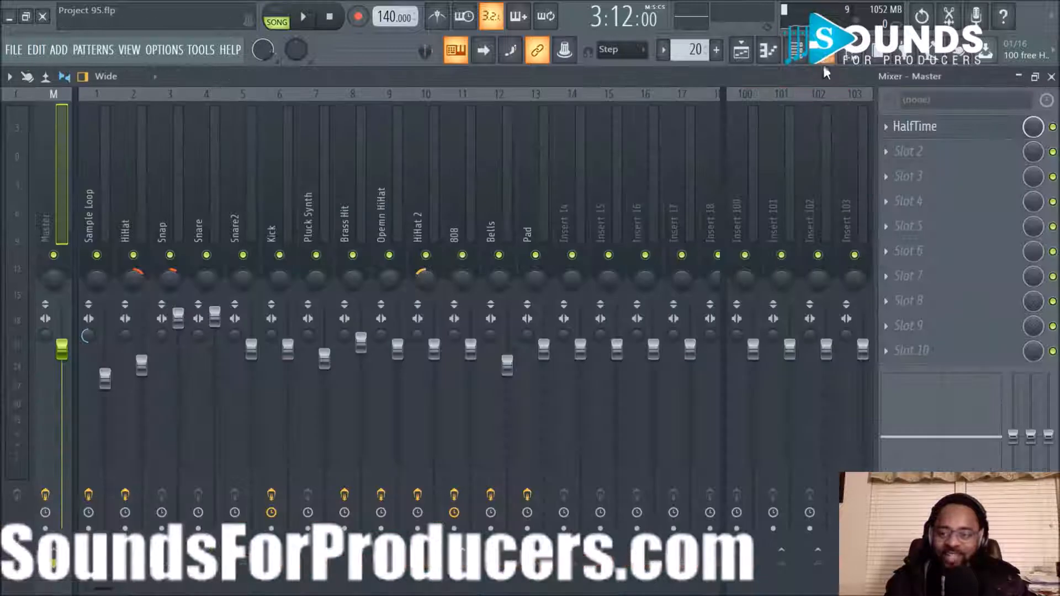
{"action": "right_click", "coordinate": [1034, 128]}
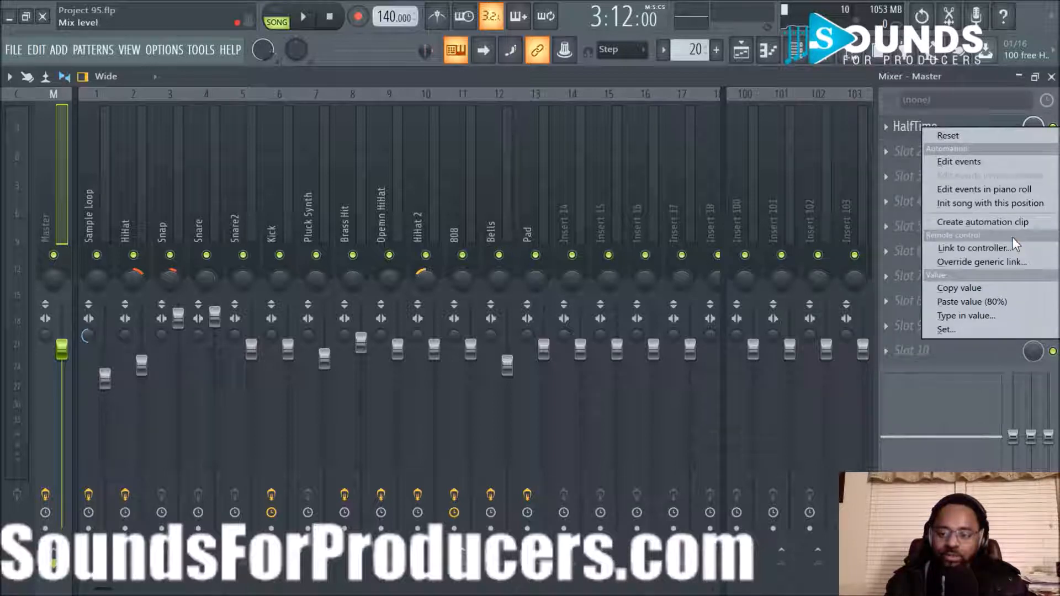
{"action": "left_click", "coordinate": [982, 222]}
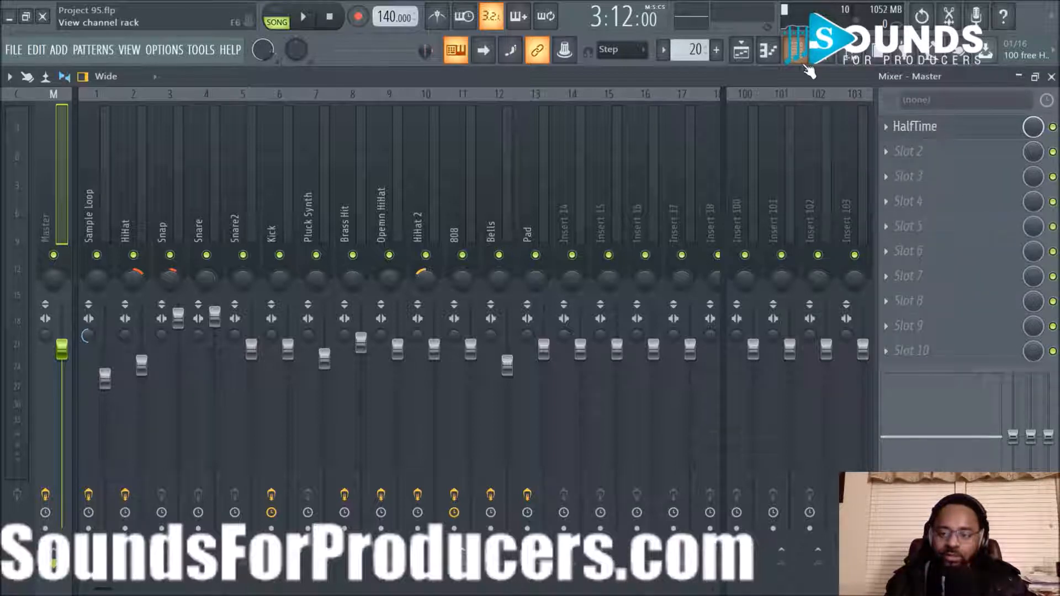
{"action": "right_click", "coordinate": [1031, 130]}
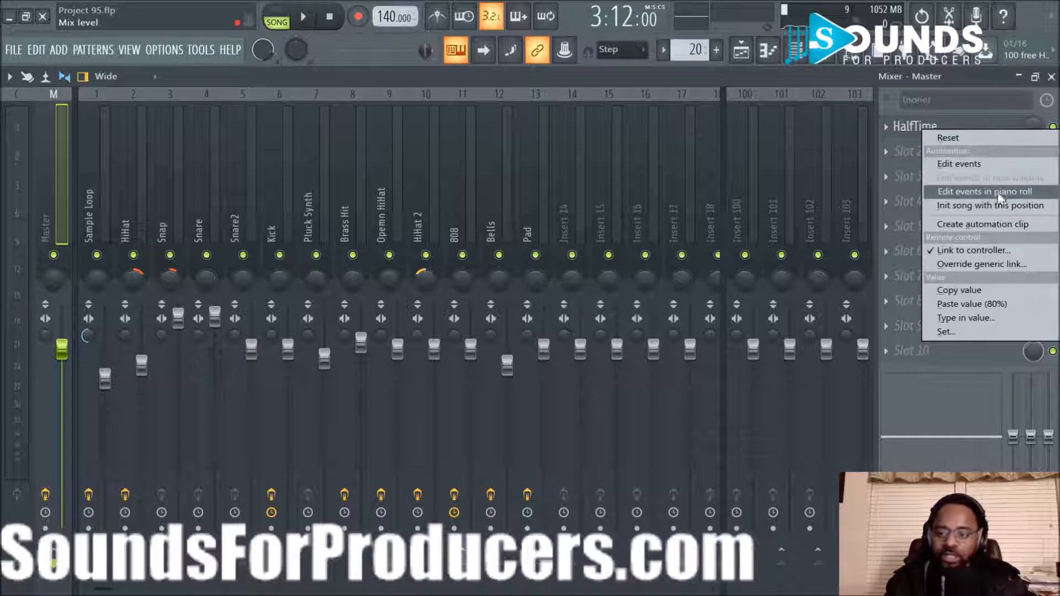
{"action": "left_click", "coordinate": [997, 207]}
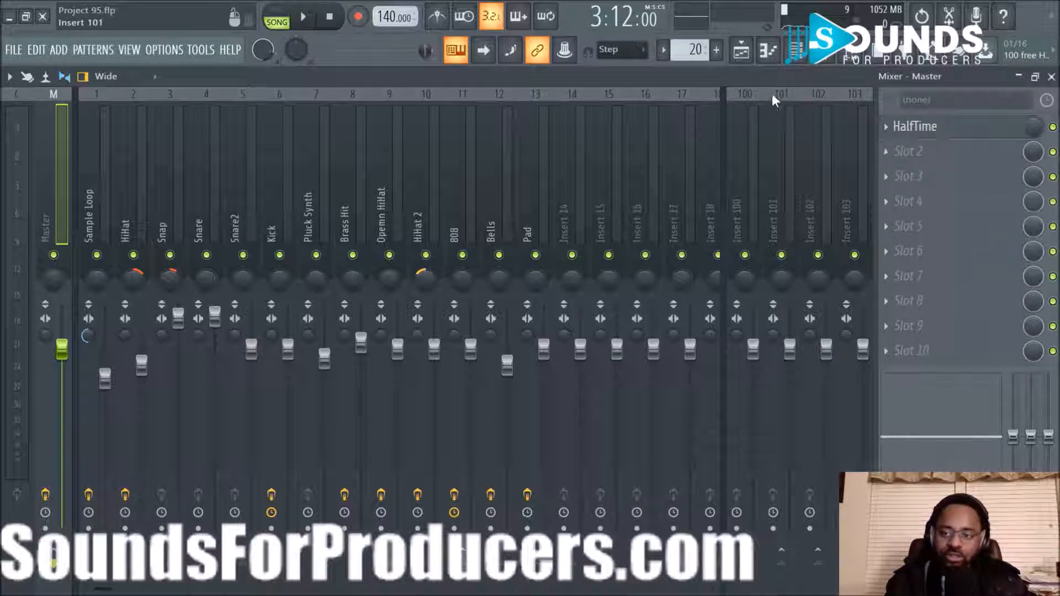
Step: Extend the HalfTime mix level automation clip on Track 13 past bar 121, with the level dropping to 0% at bar 121
{"action": "left_click", "coordinate": [767, 51]}
{"action": "scroll", "coordinate": [946, 291], "scroll_direction": "down", "scroll_amount": 4}
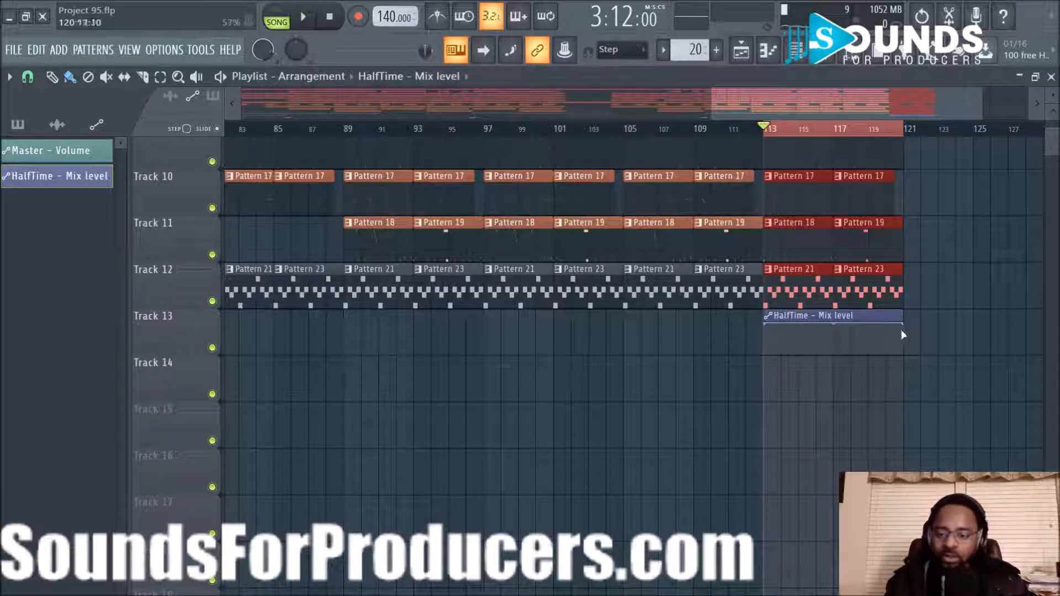
{"action": "left_click_drag", "start_coordinate": [902, 319], "coordinate": [922, 320]}
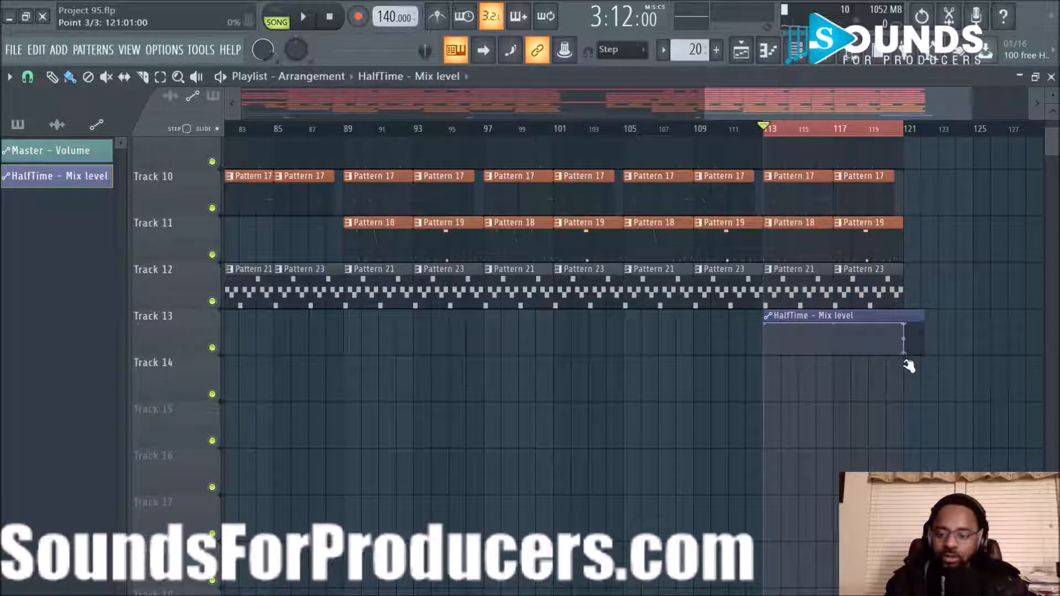
Step: Open the HalfTime plugin on the Master track, play the song from bar 113 to audition the effect, and stop
{"action": "scroll", "coordinate": [927, 196], "scroll_direction": "up", "scroll_amount": 9}
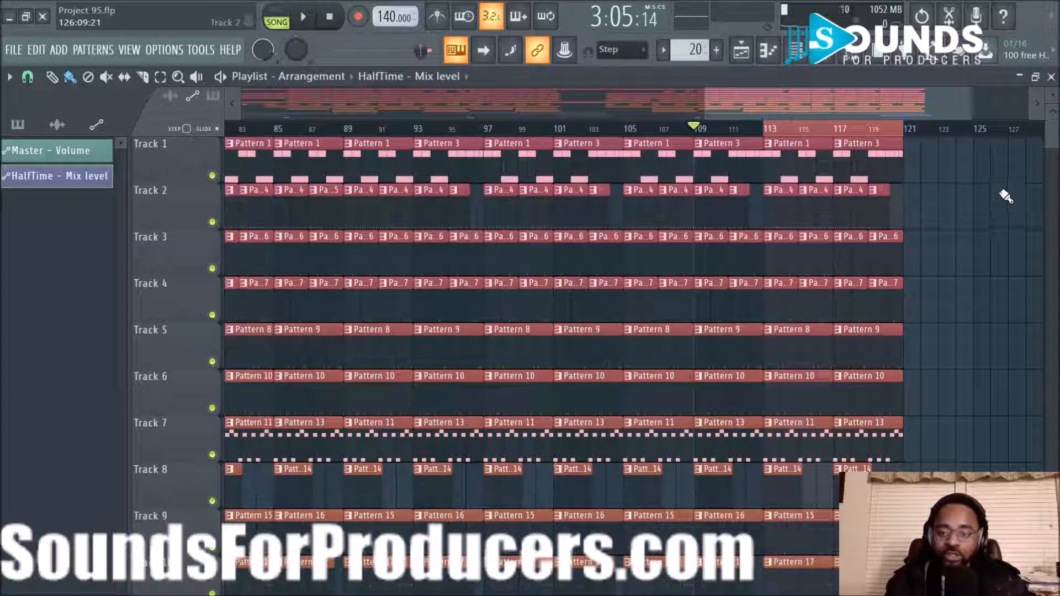
{"action": "left_click", "coordinate": [767, 135]}
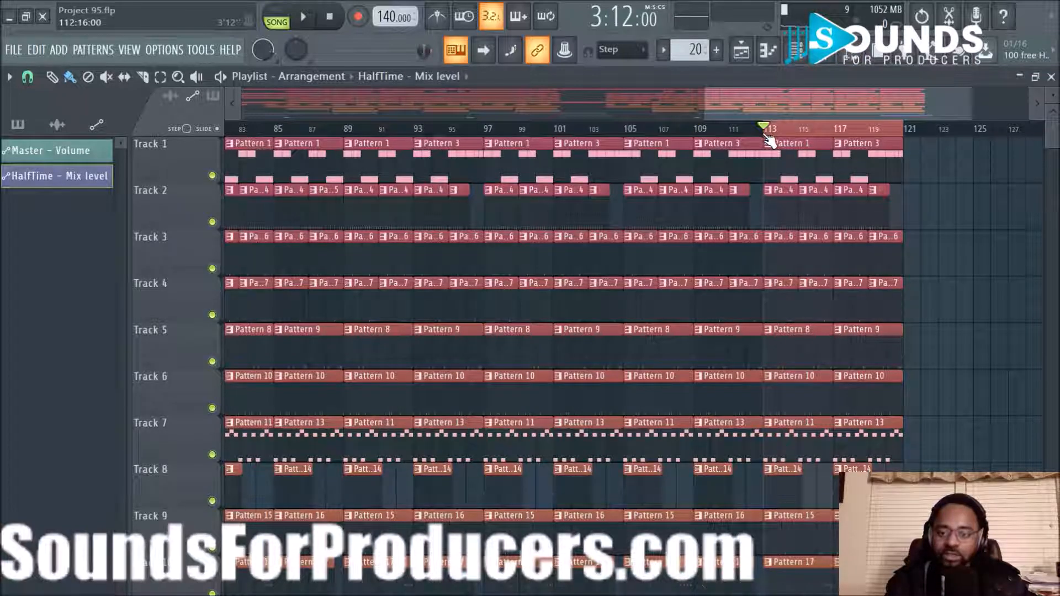
{"action": "left_click", "coordinate": [835, 61]}
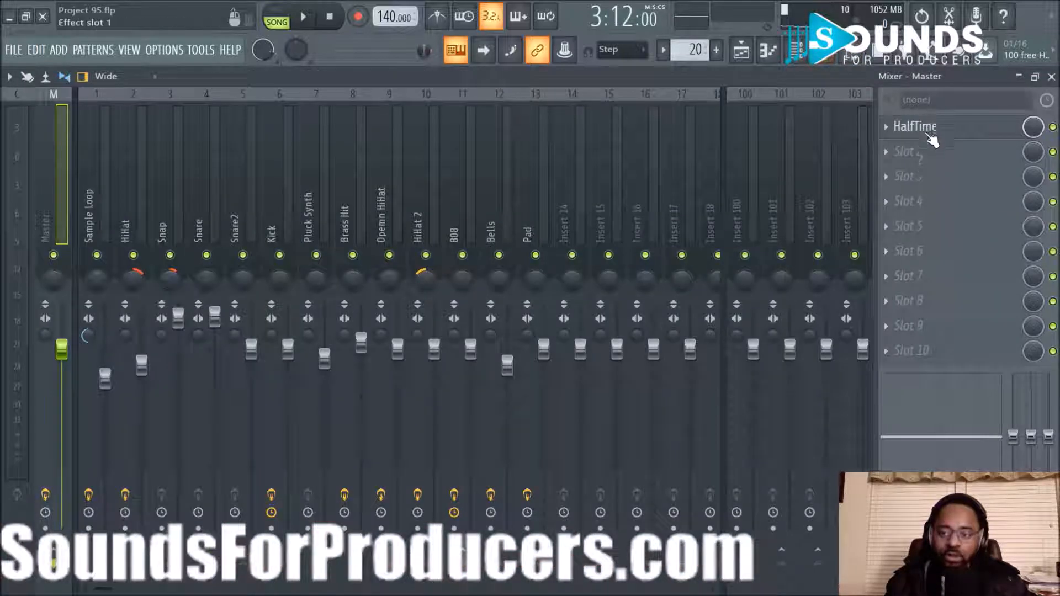
{"action": "left_click", "coordinate": [927, 129]}
{"action": "key", "text": "space"}
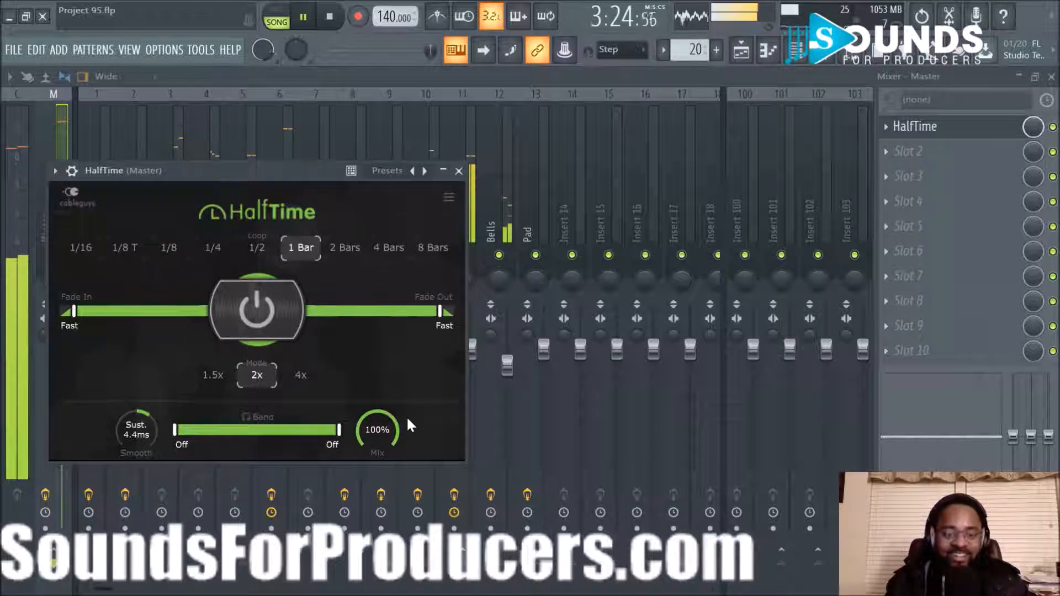
{"action": "key", "text": "space"}
Step: Try a HalfTime loop length of 1/2 during playback from bar 113, and return it to 1 Bar
{"action": "left_click", "coordinate": [256, 248]}
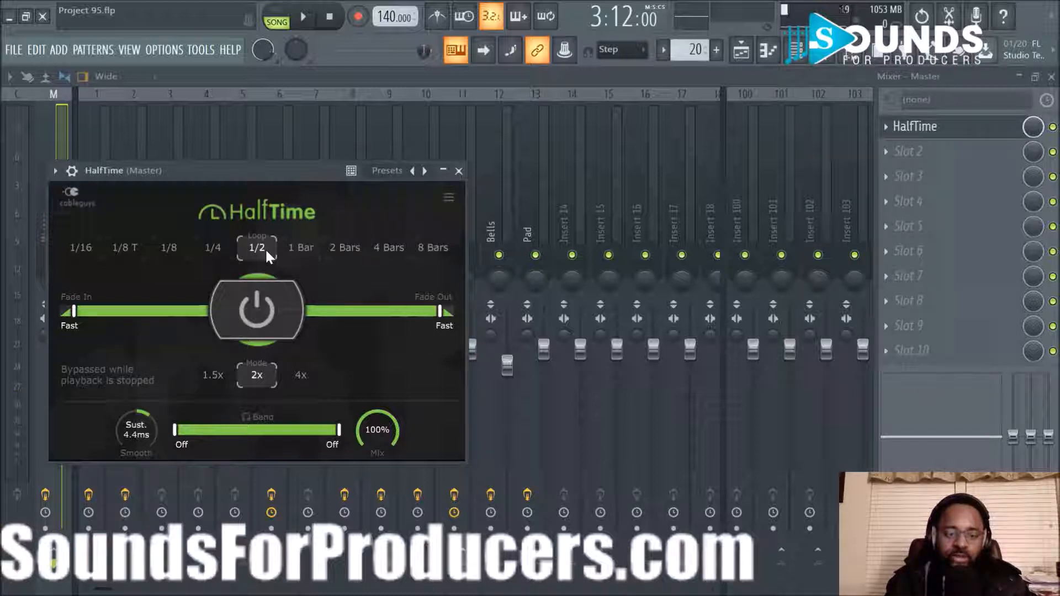
{"action": "key", "text": "space"}
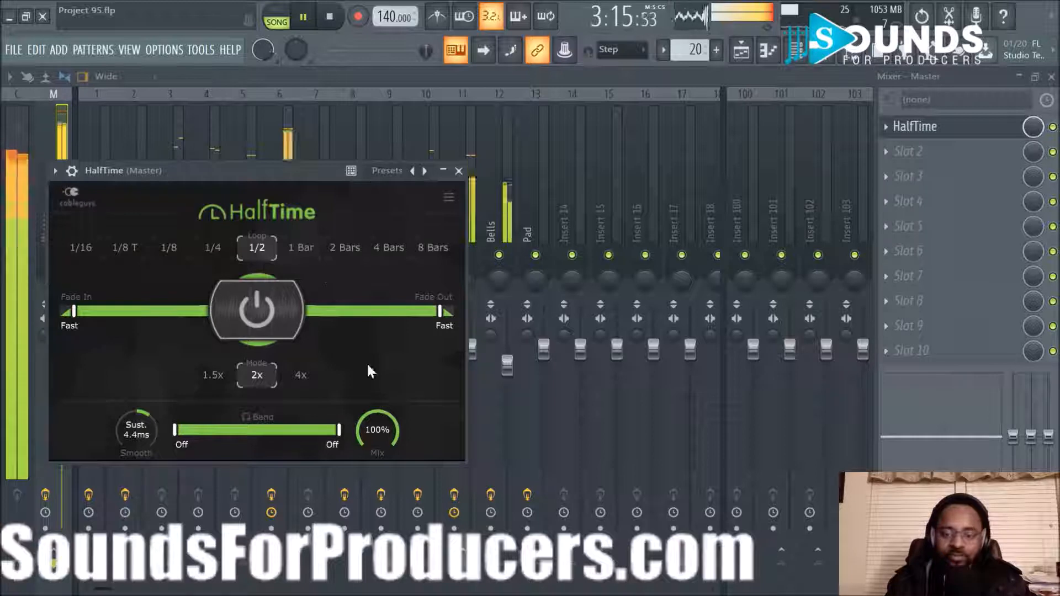
{"action": "left_click", "coordinate": [299, 246]}
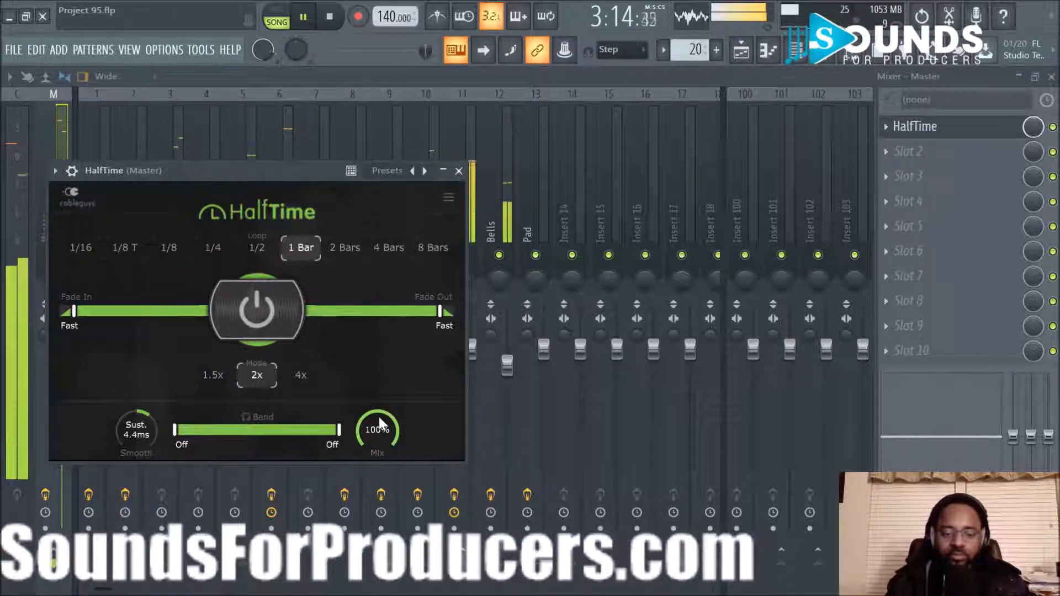
{"action": "key", "text": "space"}
Step: Try HalfTime's mix at 58% during playback from bar 113, and return it to 100%
{"action": "left_click_drag", "start_coordinate": [379, 415], "coordinate": [378, 445]}
{"action": "key", "text": "space"}
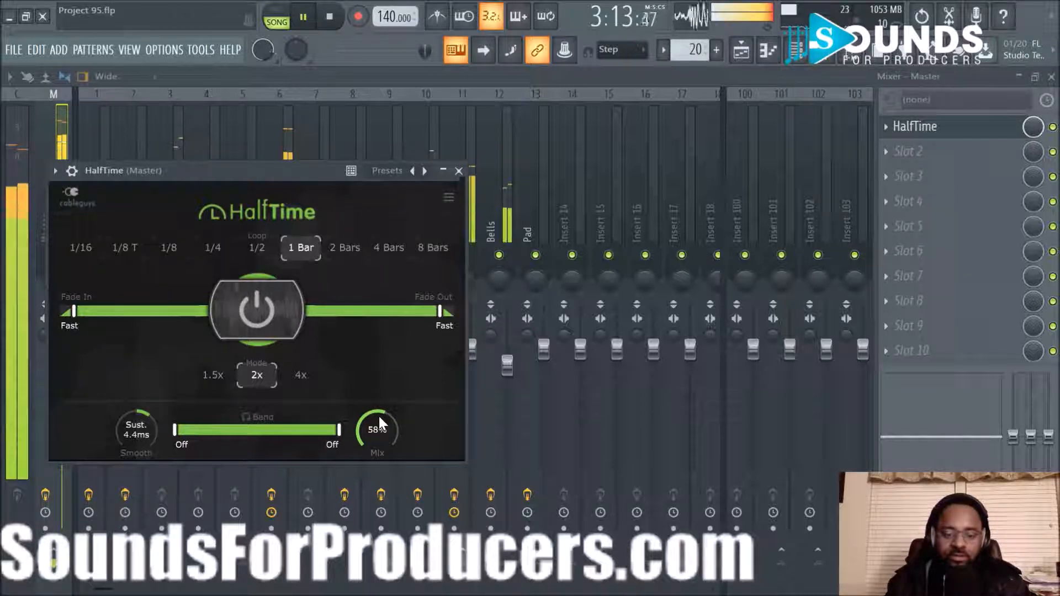
{"action": "key", "text": "space"}
{"action": "left_click_drag", "start_coordinate": [379, 413], "coordinate": [379, 411]}
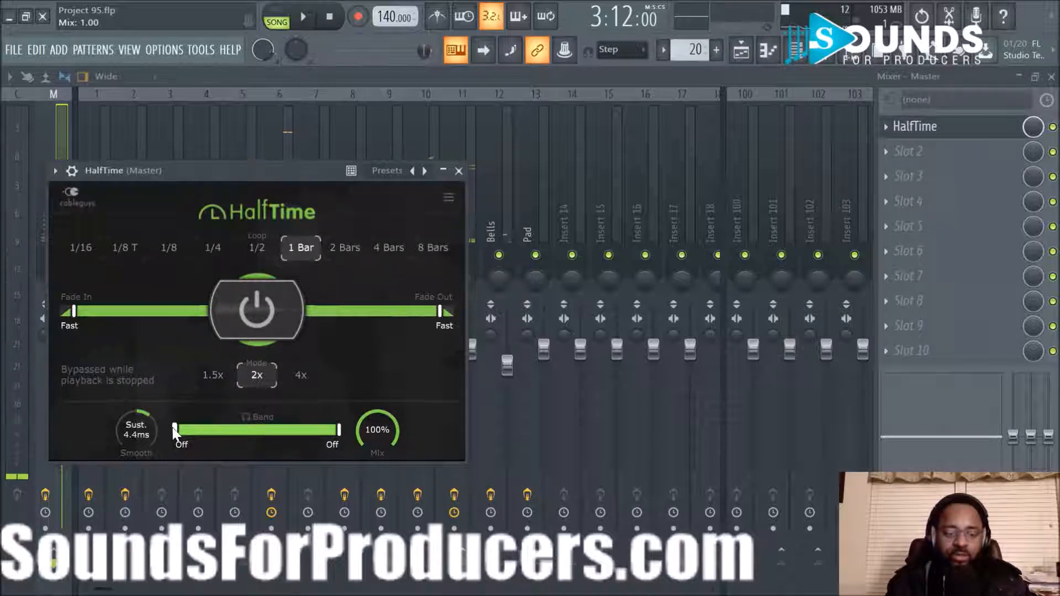
Step: Try different HalfTime Smooth settings during playback, set it to Perc. 34ms, then stop and close the plugin
{"action": "left_click_drag", "start_coordinate": [150, 411], "coordinate": [150, 408]}
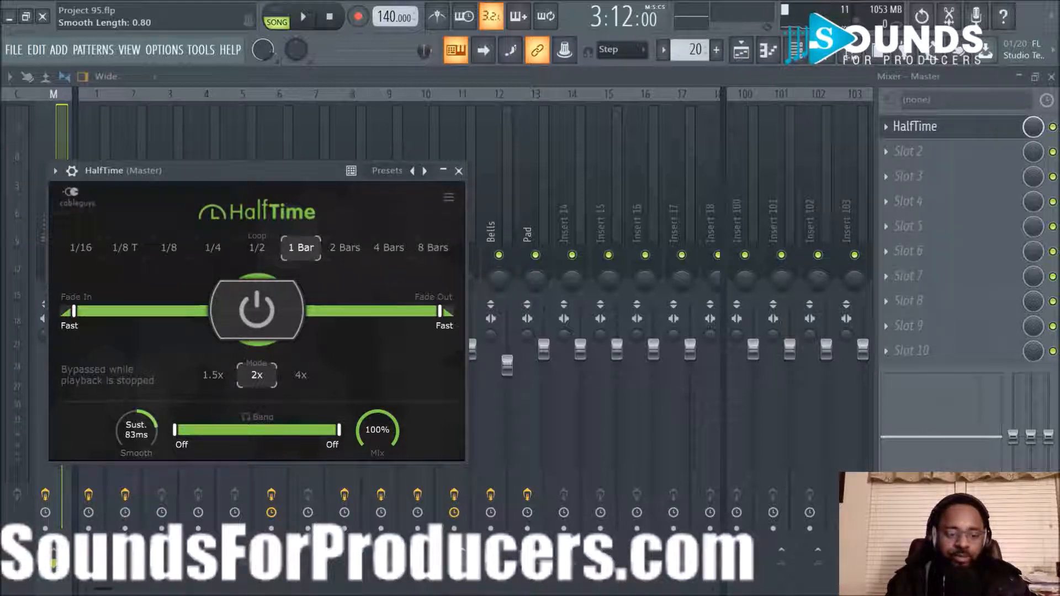
{"action": "key", "text": "space"}
{"action": "left_click_drag", "start_coordinate": [137, 429], "coordinate": [137, 502]}
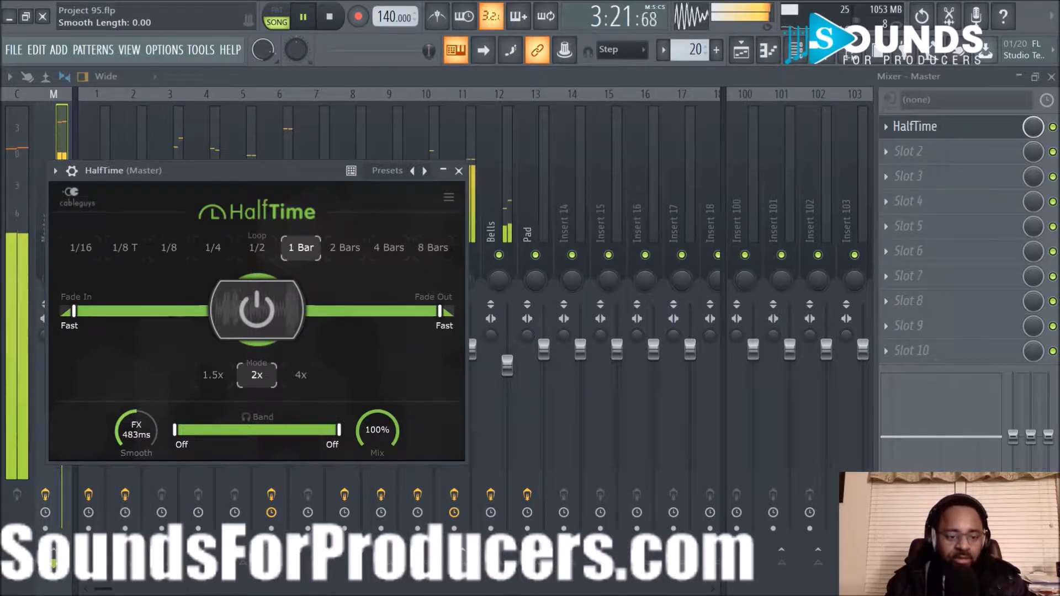
{"action": "left_click_drag", "start_coordinate": [137, 431], "coordinate": [136, 408]}
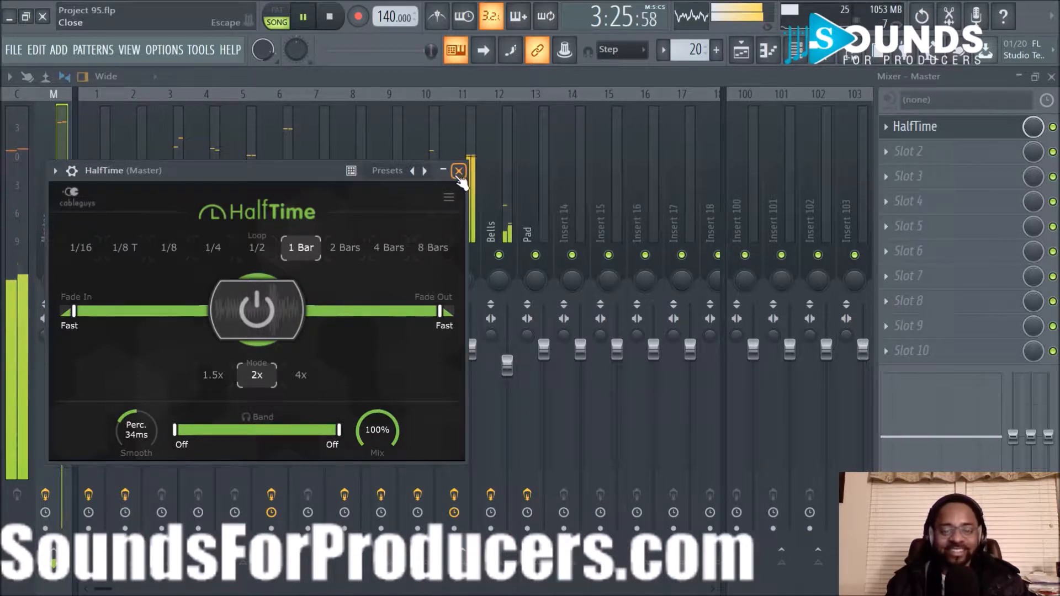
{"action": "key", "text": "space"}
{"action": "left_click", "coordinate": [458, 172]}
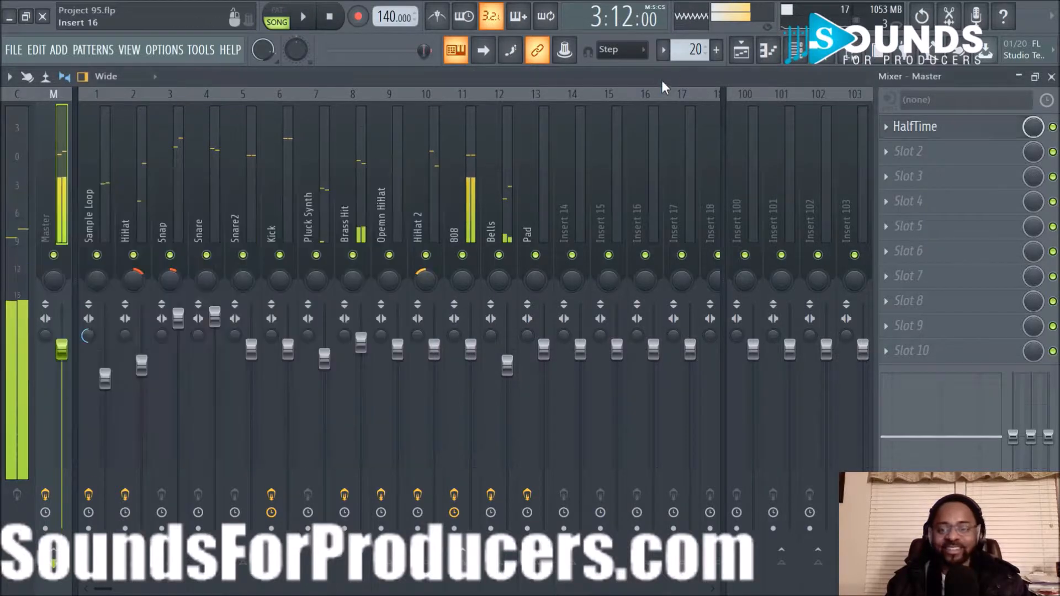
Step: Clear the playlist time selection over bars 113 to 121 and place a time marker named End at bar 124
{"action": "left_click", "coordinate": [741, 49]}
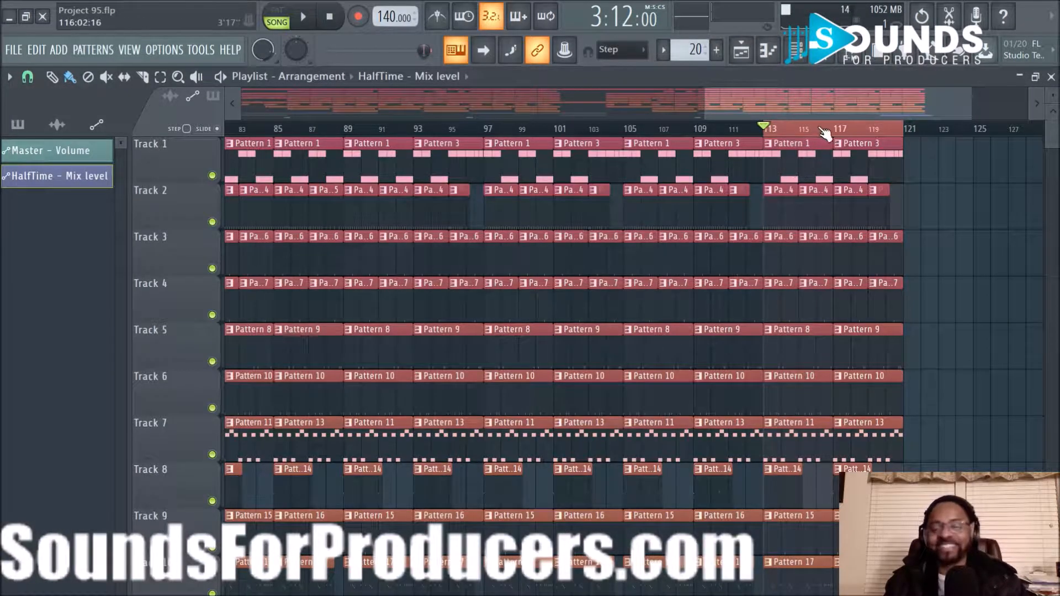
{"action": "scroll", "coordinate": [824, 133], "scroll_direction": "up", "scroll_amount": 3}
{"action": "left_click_drag", "start_coordinate": [823, 100], "coordinate": [870, 101]}
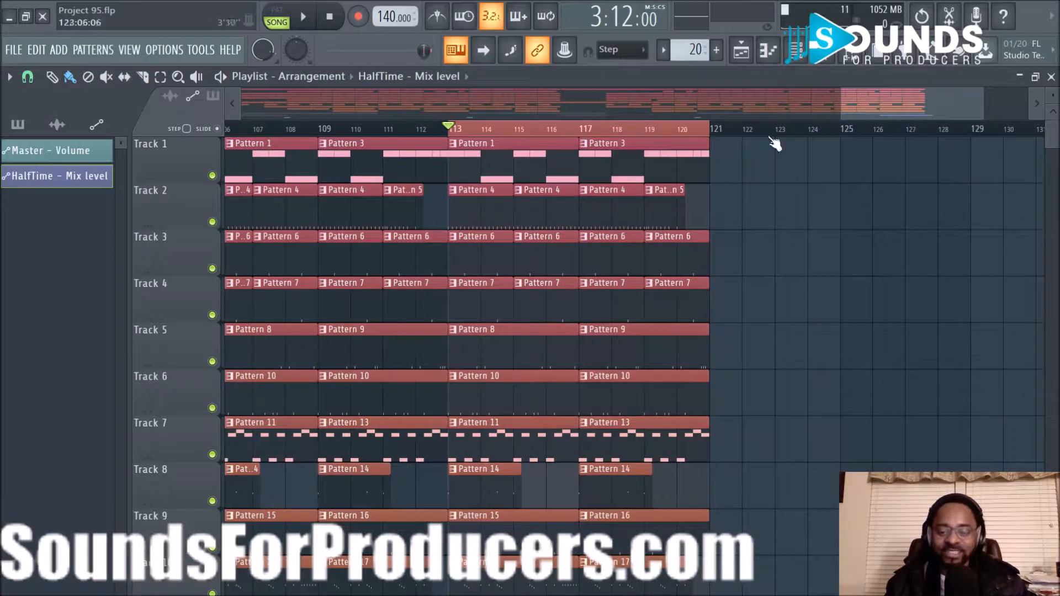
{"action": "scroll", "coordinate": [828, 219], "scroll_direction": "down", "scroll_amount": 5}
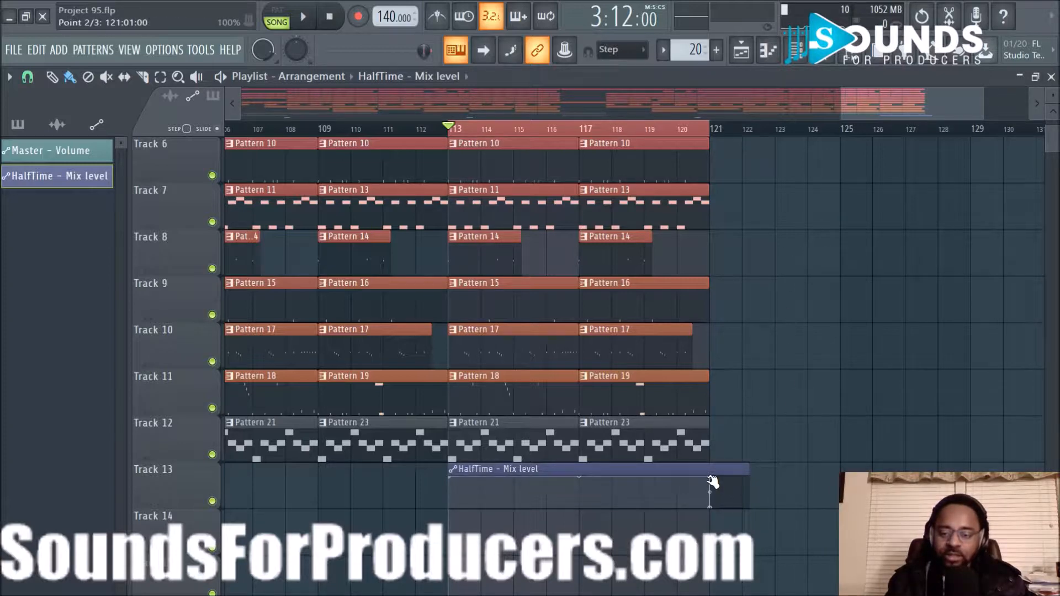
{"action": "right_click", "coordinate": [672, 132]}
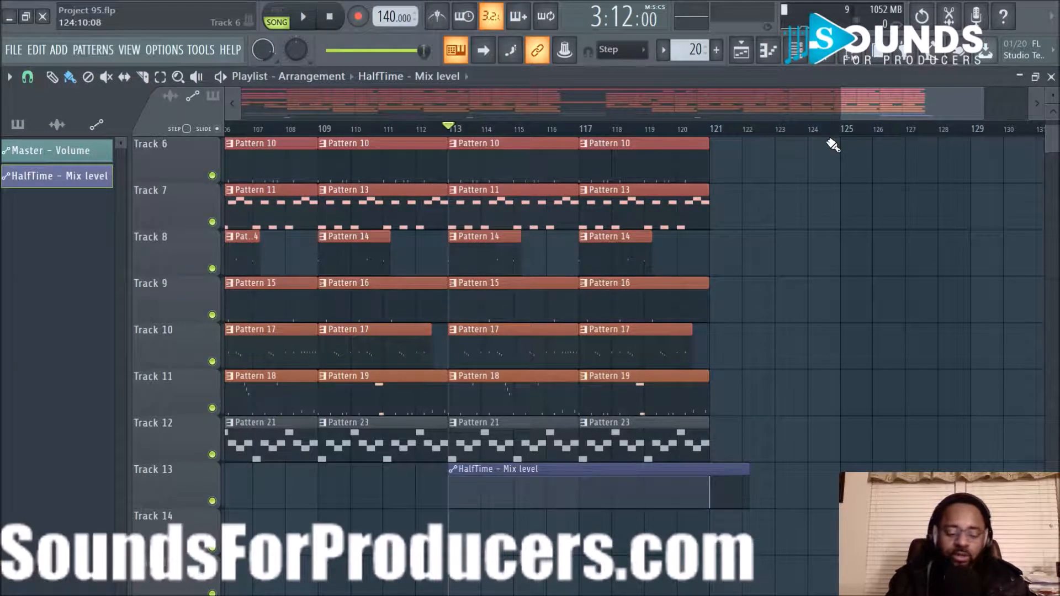
{"action": "key", "text": "alt+t"}
{"action": "type", "text": "End"}
{"action": "key", "text": "Return"}
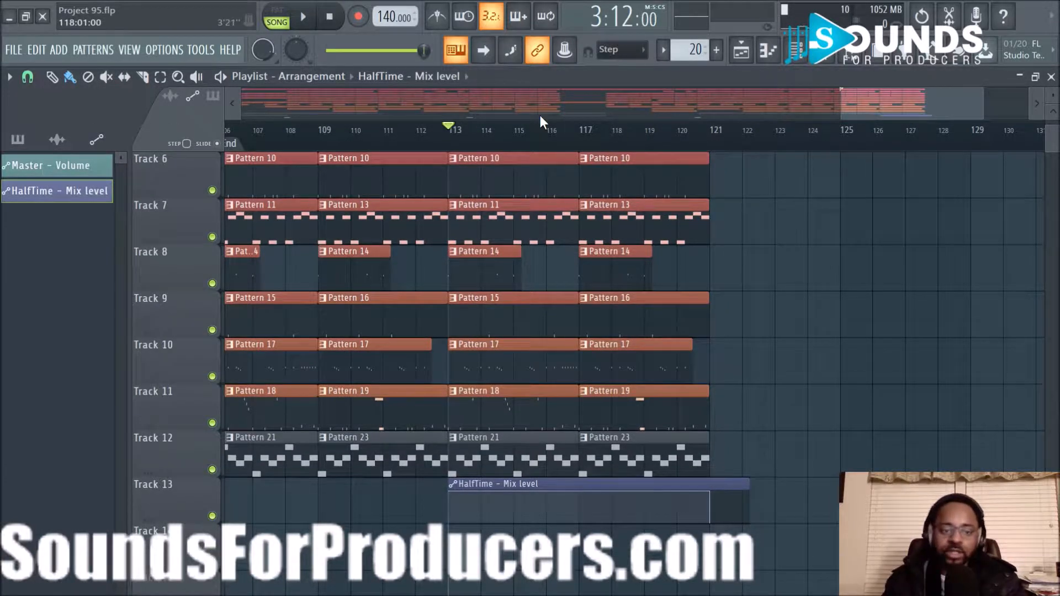
{"action": "mouse_move", "coordinate": [428, 152]}
{"action": "left_mouse_down"}
{"action": "mouse_move", "coordinate": [942, 189]}
{"action": "mouse_move", "coordinate": [819, 182]}
{"action": "left_mouse_up"}
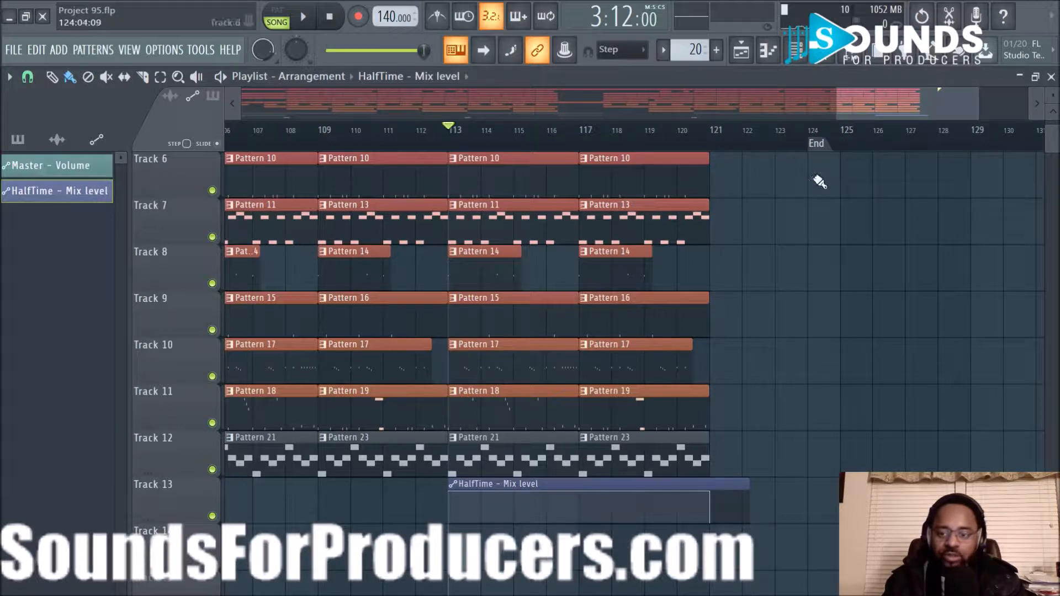
Step: Play the song from bar 109 past bar 121 to audition the outro's ending, and stop
{"action": "key", "text": "space"}
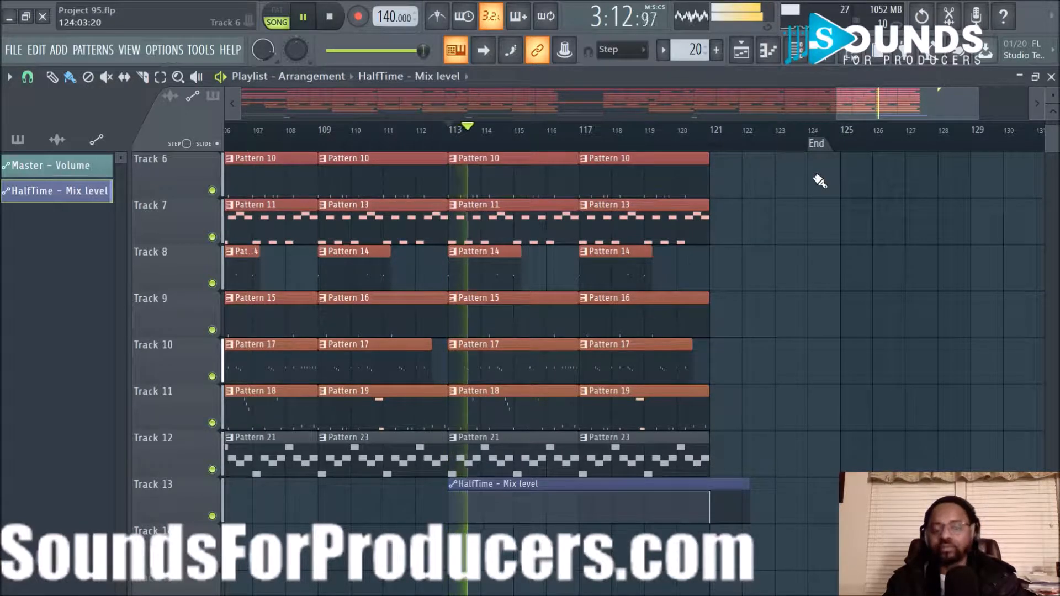
{"action": "left_click", "coordinate": [324, 131]}
{"action": "key", "text": "space"}
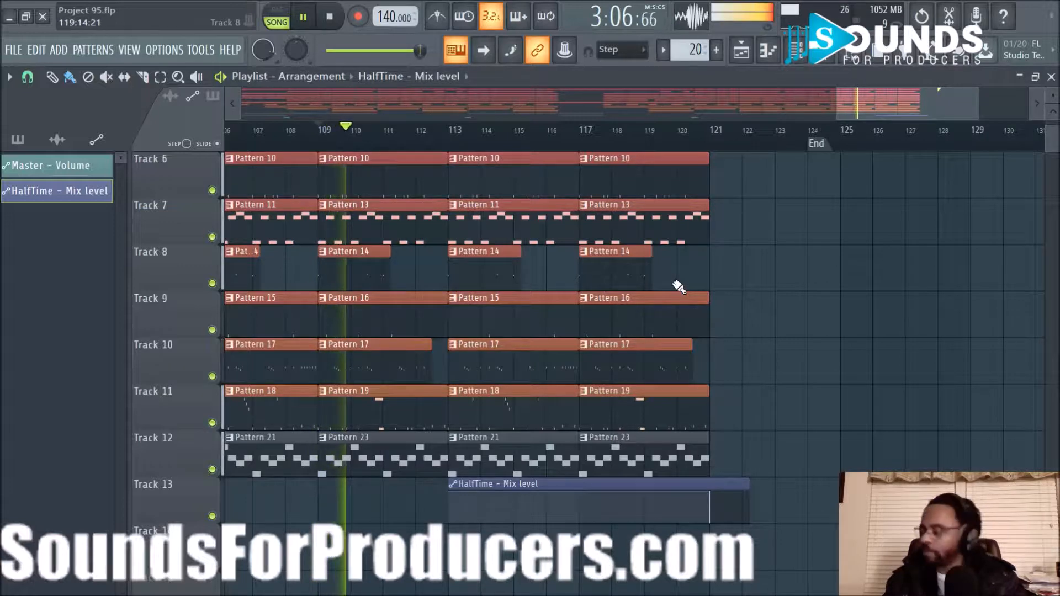
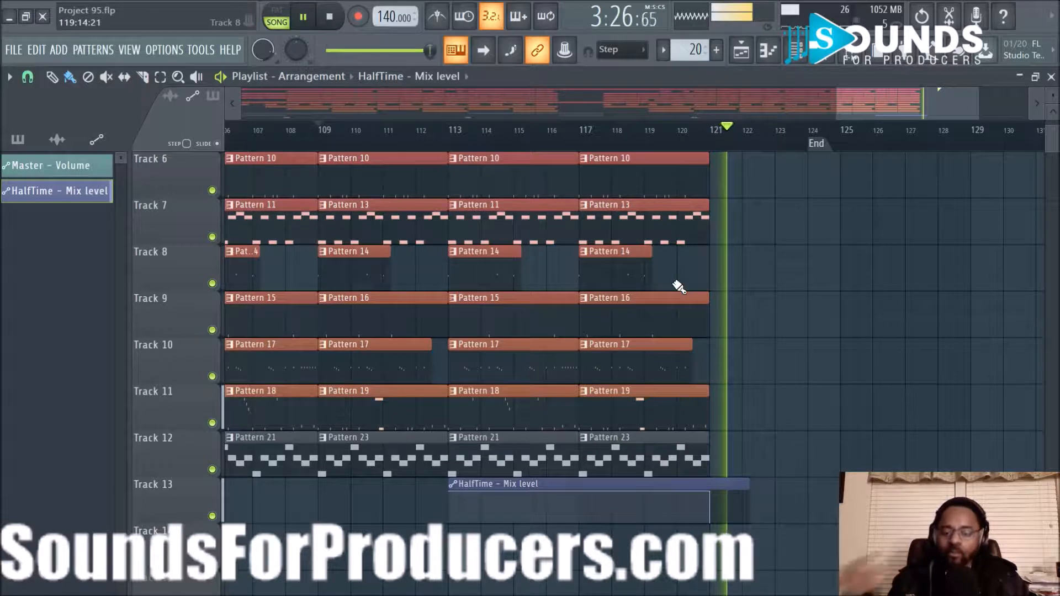
{"action": "key", "text": "space"}
Step: Copy the last Pattern 14 clip on Track 8 to bar 121 and shorten it to about 1.5 bars, checking it during playback
{"action": "scroll", "coordinate": [675, 147], "scroll_direction": "up", "scroll_amount": 2}
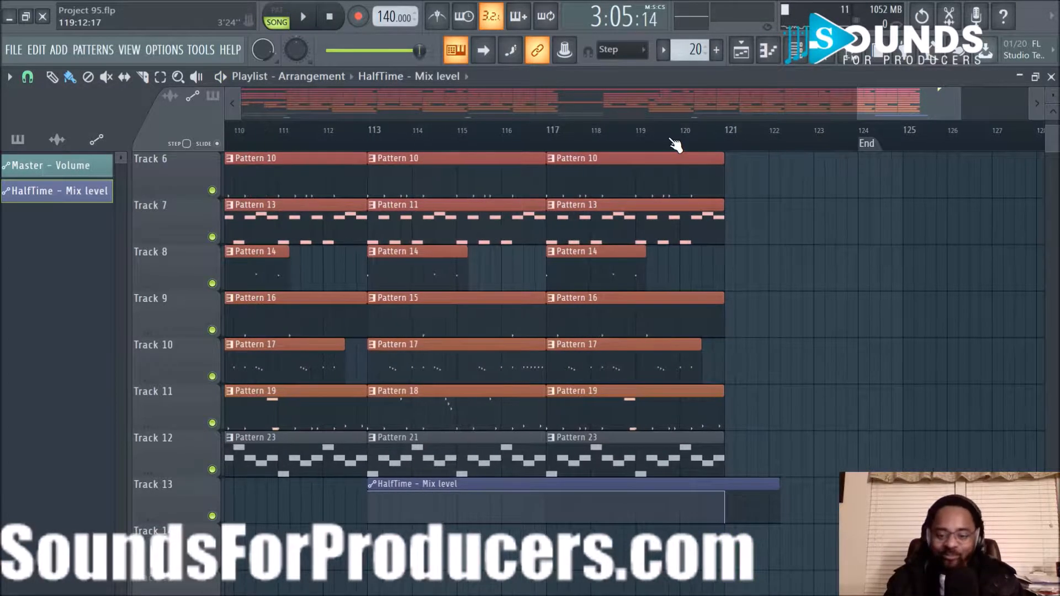
{"action": "scroll", "coordinate": [751, 304], "scroll_direction": "up", "scroll_amount": 5}
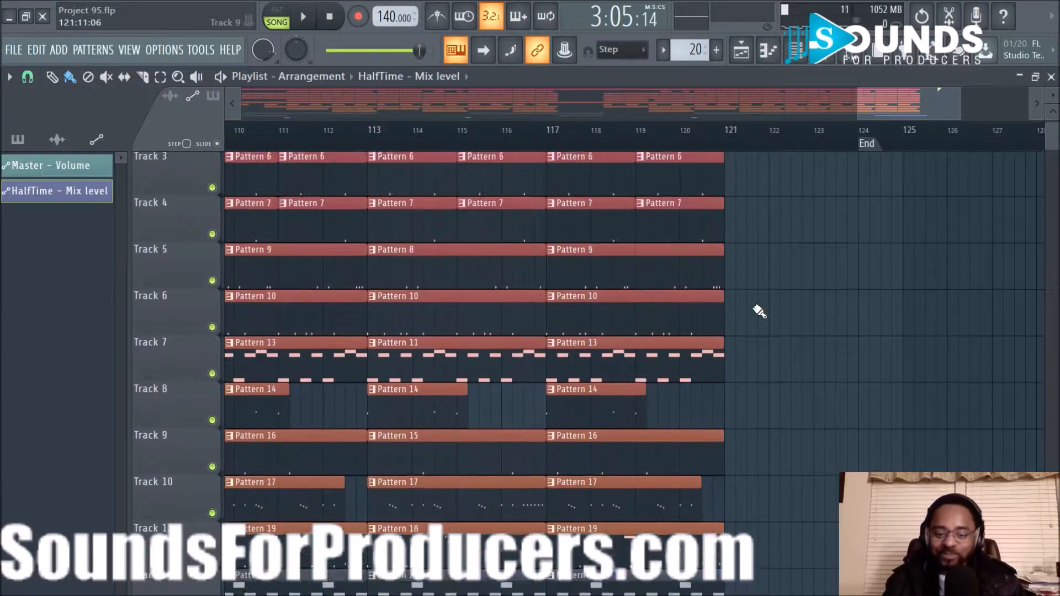
{"action": "scroll", "coordinate": [759, 312], "scroll_direction": "down", "scroll_amount": 3}
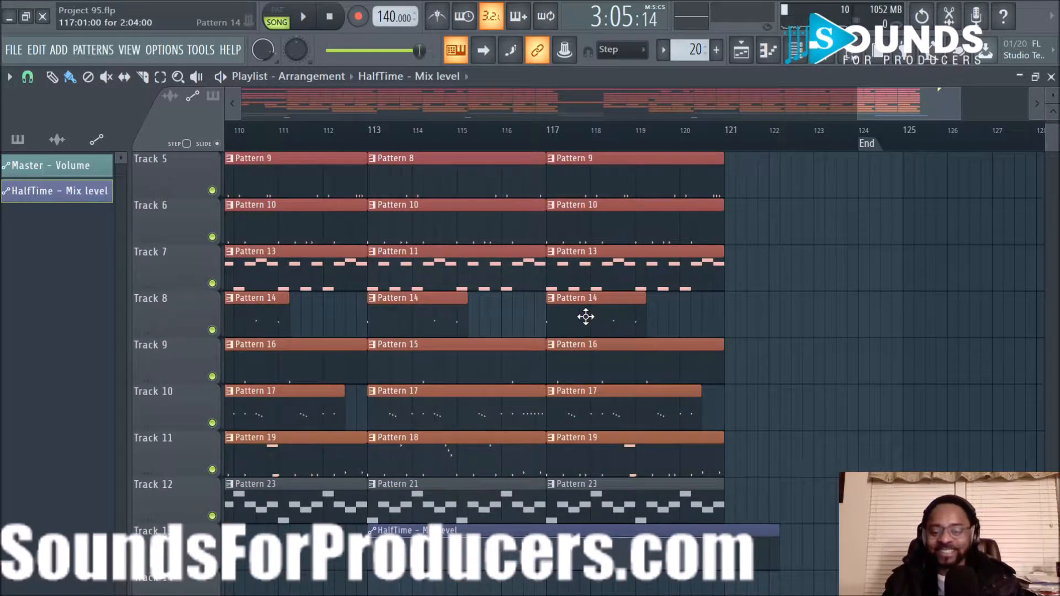
{"action": "left_click_drag", "start_coordinate": [586, 317], "coordinate": [769, 314]}
{"action": "left_click", "coordinate": [626, 130]}
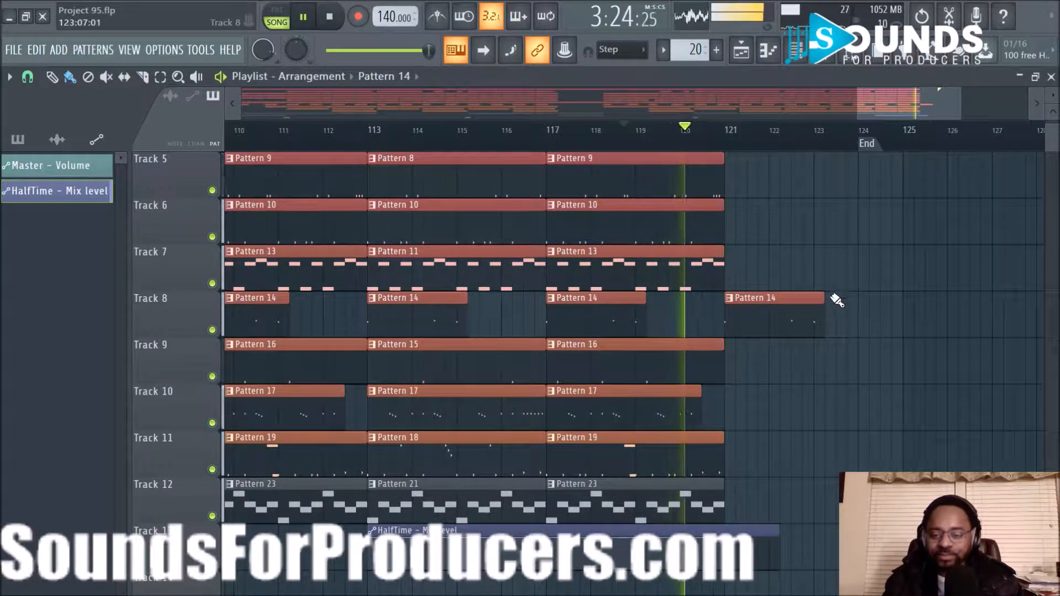
{"action": "left_click_drag", "start_coordinate": [825, 298], "coordinate": [793, 300]}
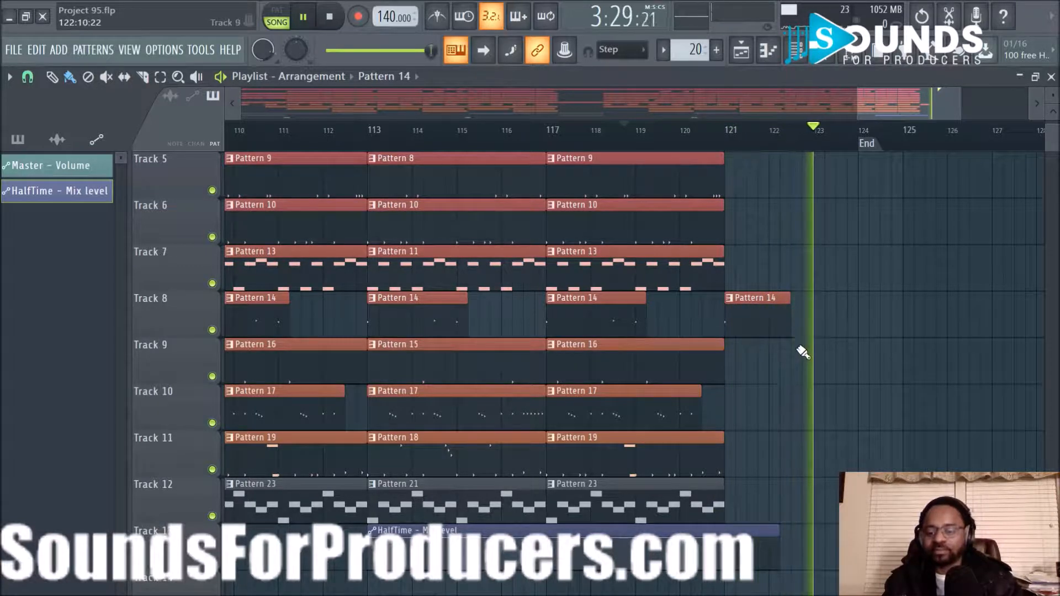
{"action": "key", "text": "space"}
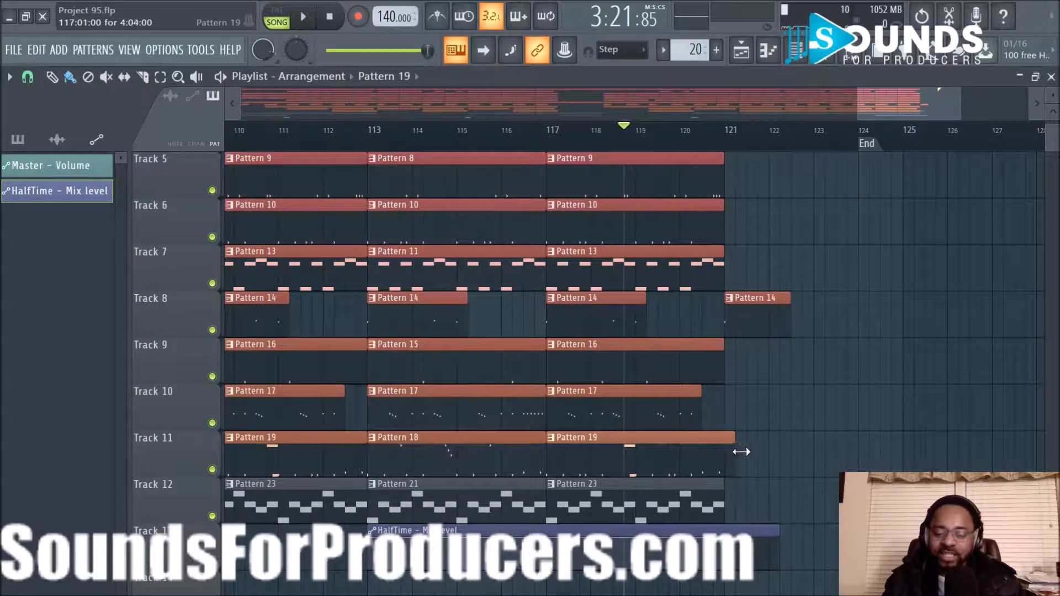
Step: Extend the Pattern 19 clip at bar 117 on Track 11 to just past bar 122 and make it unique
{"action": "left_click_drag", "start_coordinate": [737, 451], "coordinate": [779, 451]}
{"action": "left_click", "coordinate": [549, 436]}
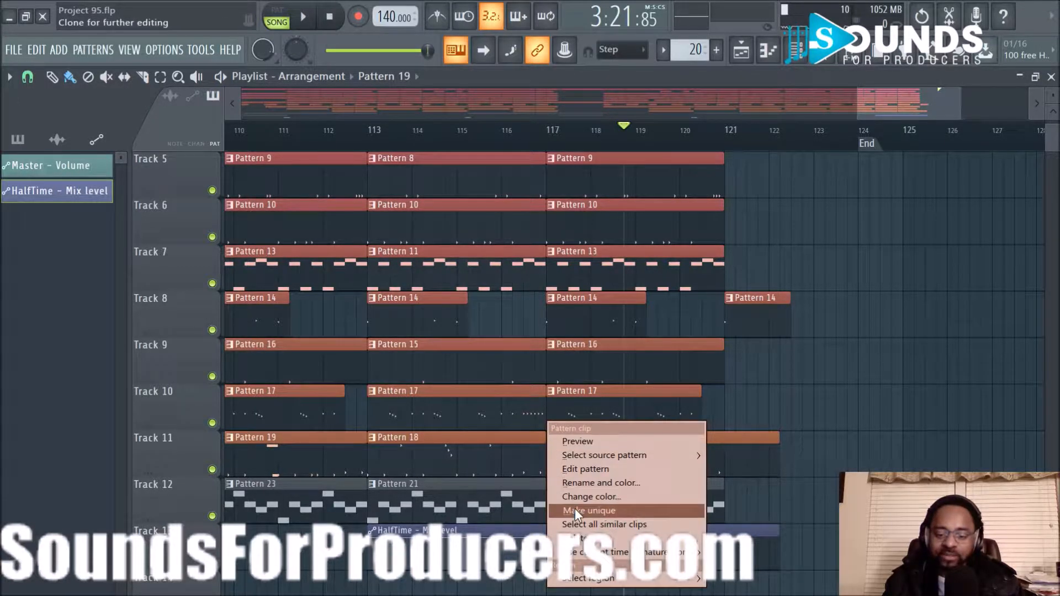
{"action": "left_click", "coordinate": [575, 509]}
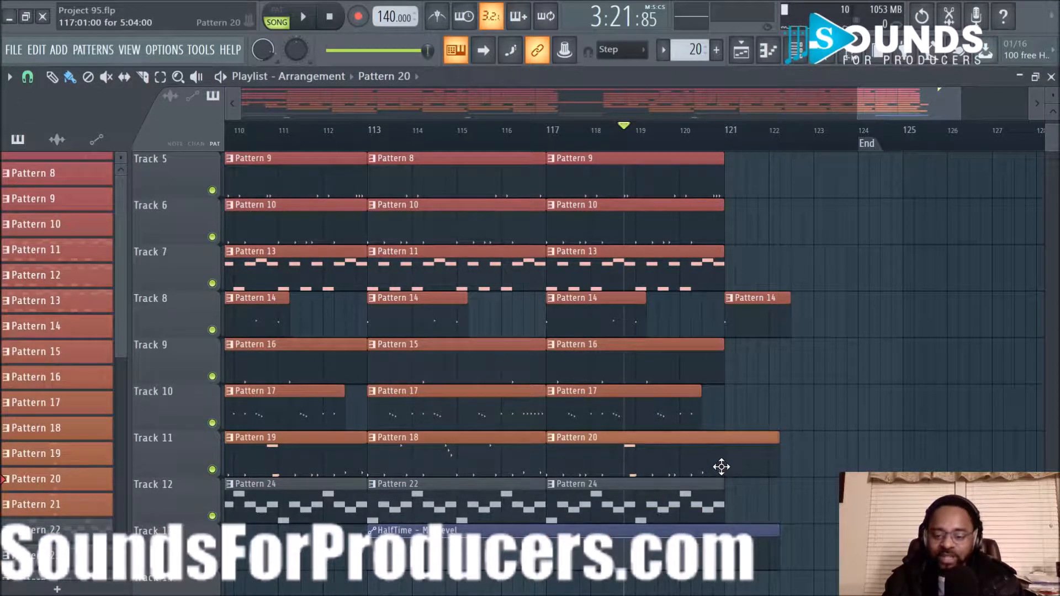
Step: Add a B1 note at the start of bar 5 to the unique 808 pattern and play back the song's ending
{"action": "double_click", "coordinate": [720, 466]}
{"action": "left_click_drag", "start_coordinate": [602, 101], "coordinate": [544, 101]}
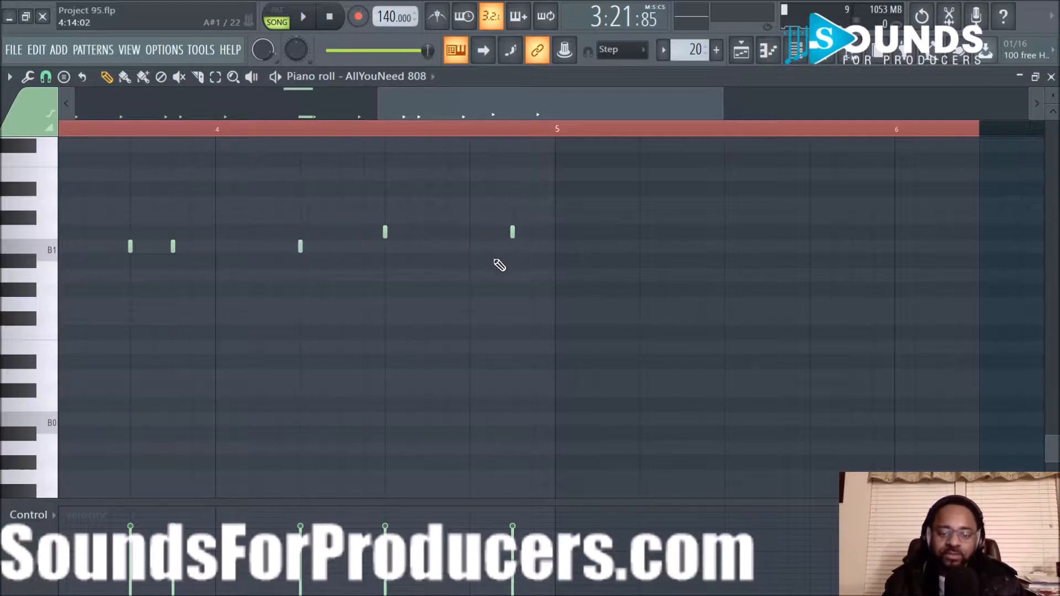
{"action": "left_click", "coordinate": [554, 248]}
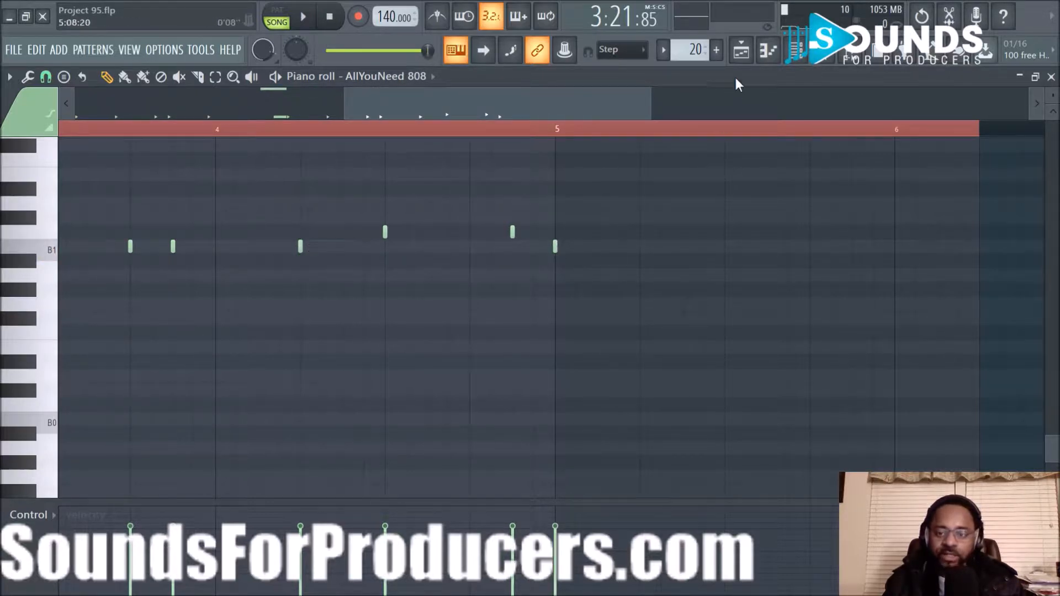
{"action": "left_click", "coordinate": [740, 59]}
{"action": "key", "text": "space"}
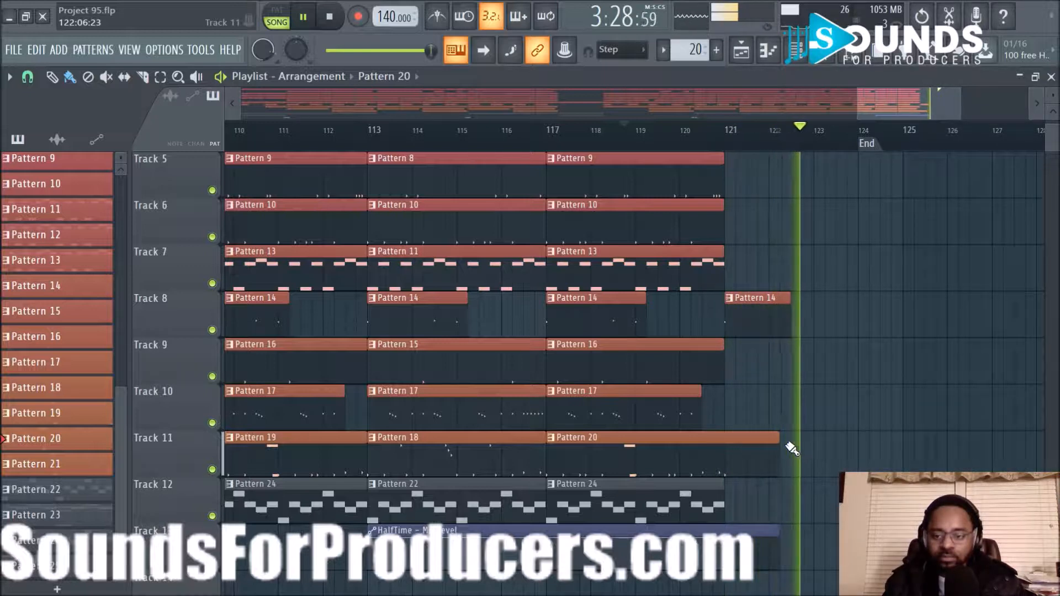
{"action": "key", "text": "space"}
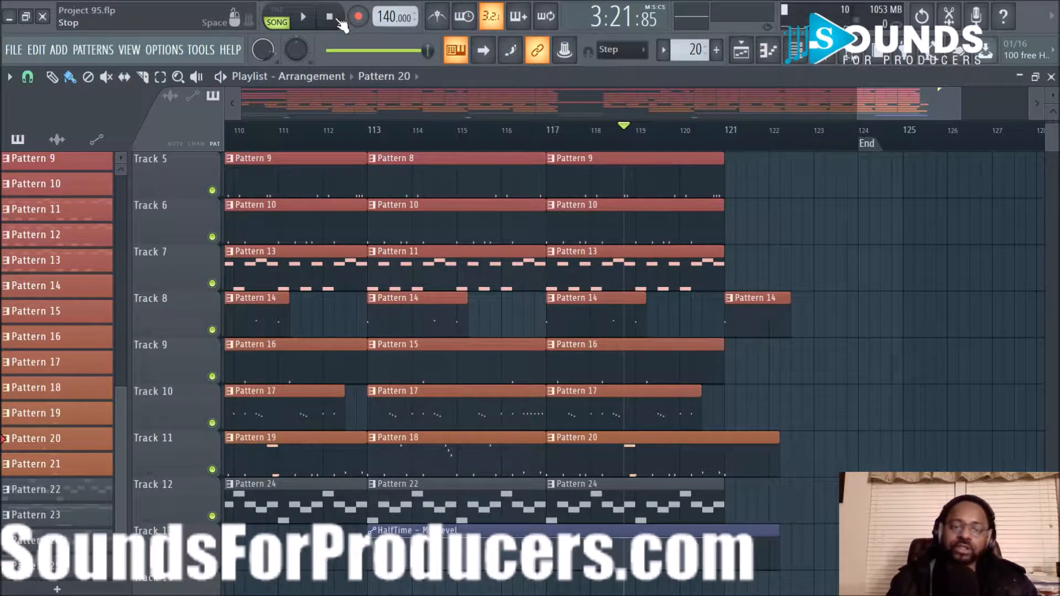
Step: Open the mixer and play the song's ending to check the track levels, then stop
{"action": "left_click", "coordinate": [819, 57]}
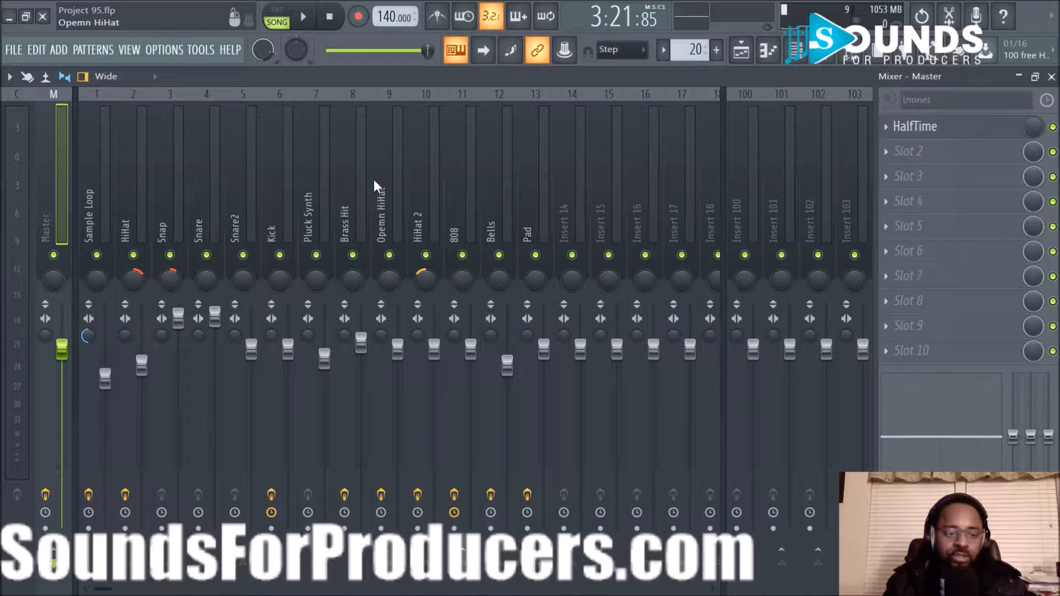
{"action": "key", "text": "space"}
{"action": "key", "text": "space"}
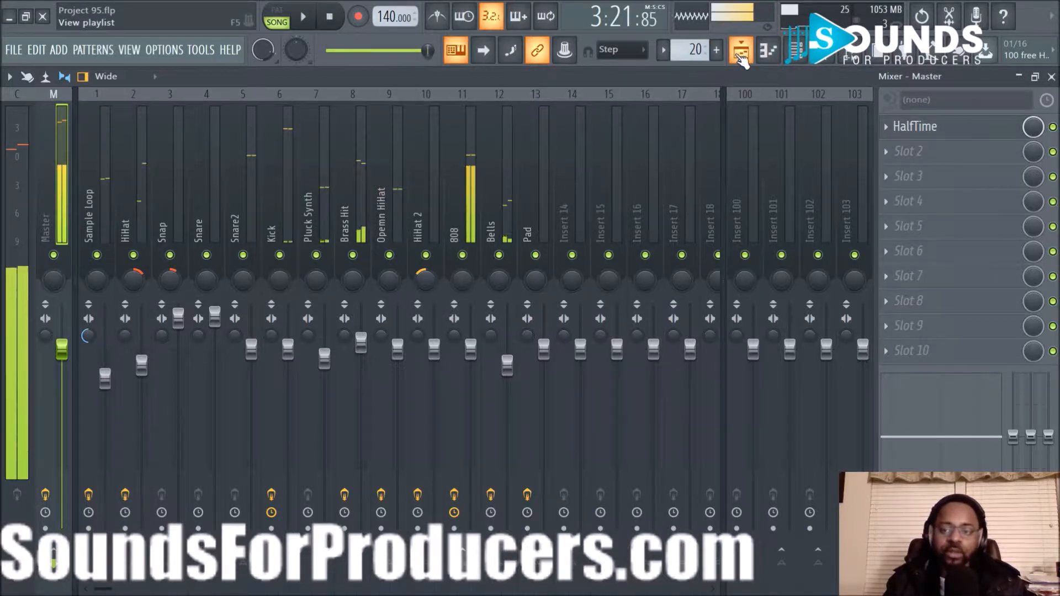
Step: Select bars 89 to 113 in the playlist as the loop range and play it with the mixer open
{"action": "left_click", "coordinate": [740, 50]}
{"action": "left_click_drag", "start_coordinate": [861, 94], "coordinate": [711, 93]}
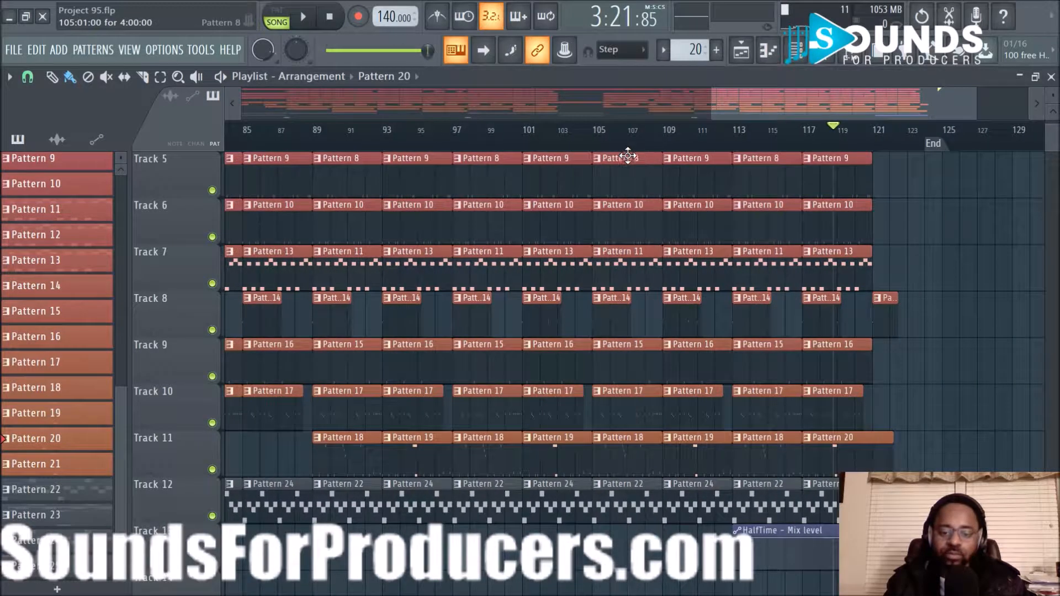
{"action": "scroll", "coordinate": [633, 149], "scroll_direction": "down", "scroll_amount": 3}
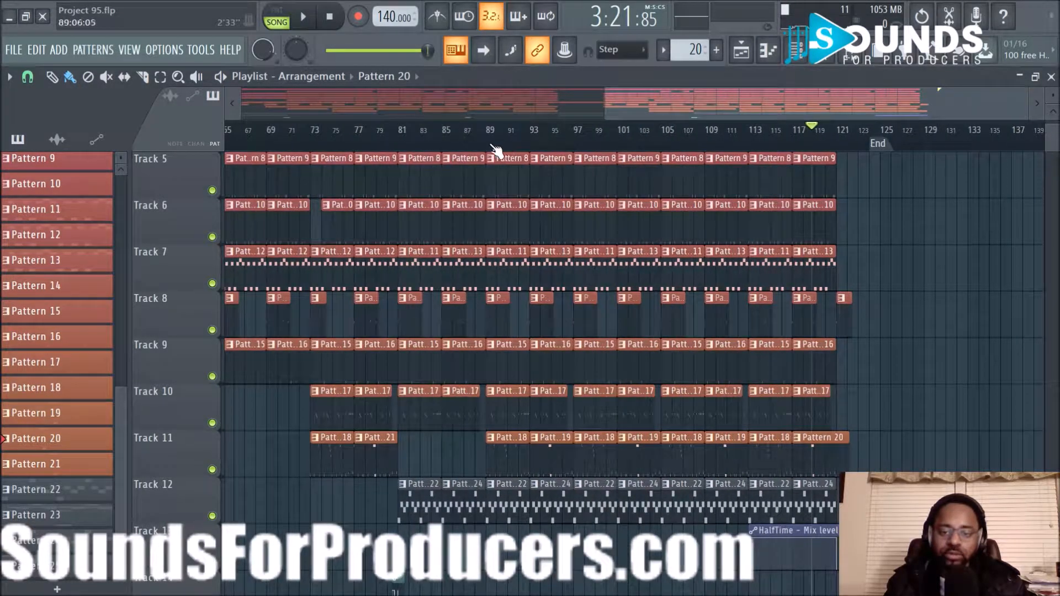
{"action": "left_click_drag", "start_coordinate": [491, 150], "coordinate": [744, 159]}
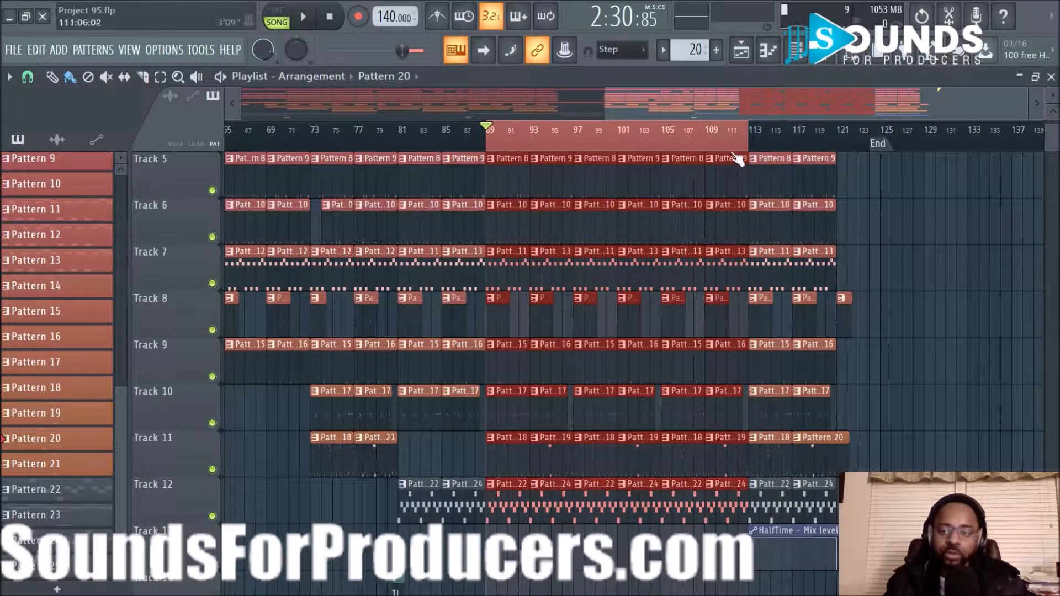
{"action": "scroll", "coordinate": [658, 331], "scroll_direction": "up", "scroll_amount": 4}
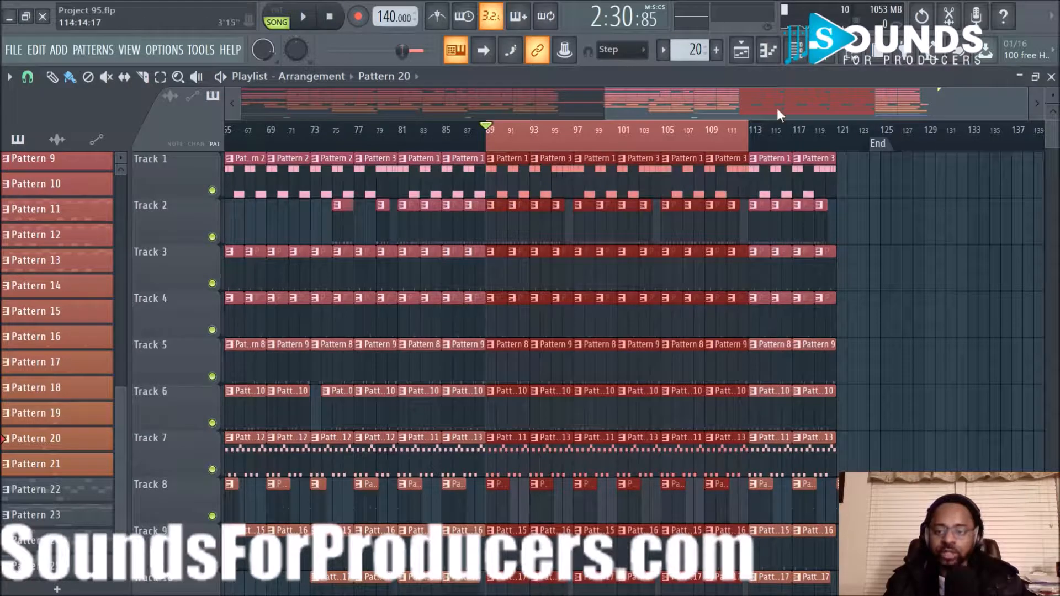
{"action": "left_click", "coordinate": [823, 57]}
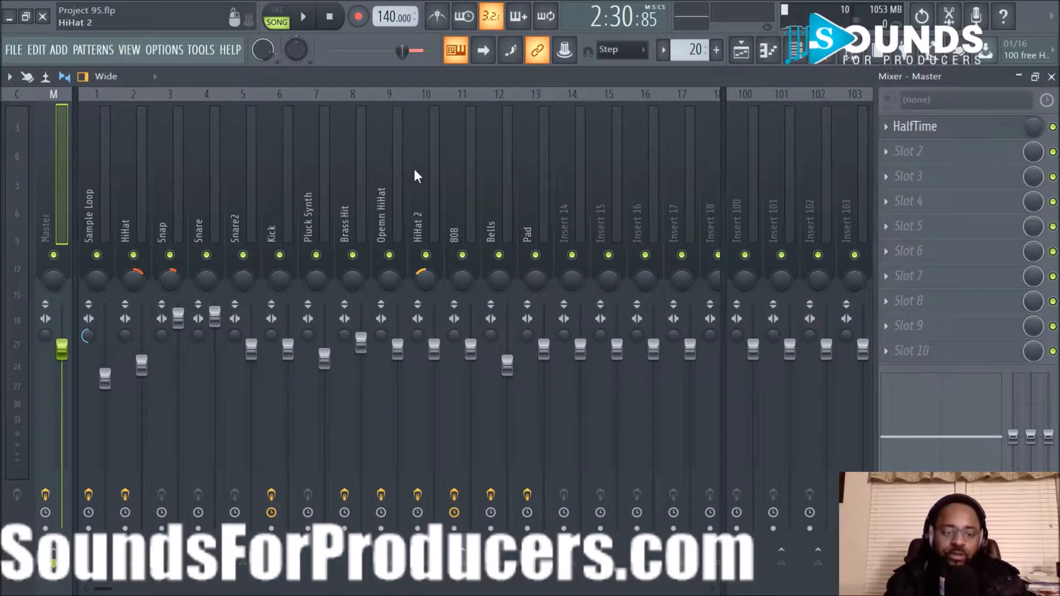
{"action": "key", "text": "space"}
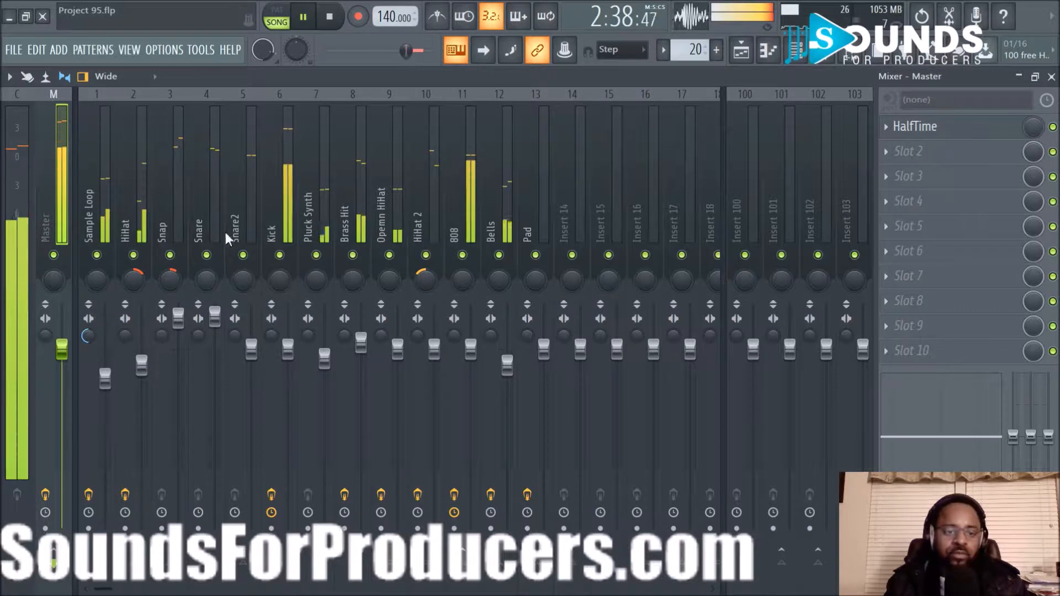
Step: Open the channel rack during playback and slightly adjust the snare punch channel's volume
{"action": "left_click", "coordinate": [796, 50]}
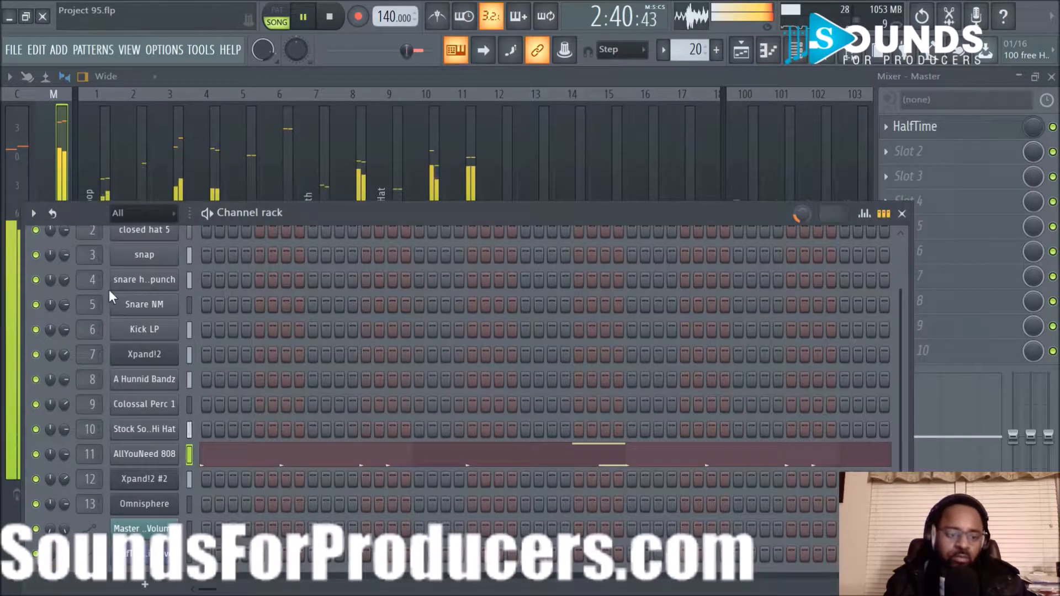
{"action": "scroll", "coordinate": [57, 290], "scroll_direction": "up", "scroll_amount": 1}
{"action": "left_click_drag", "start_coordinate": [59, 305], "coordinate": [62, 305]}
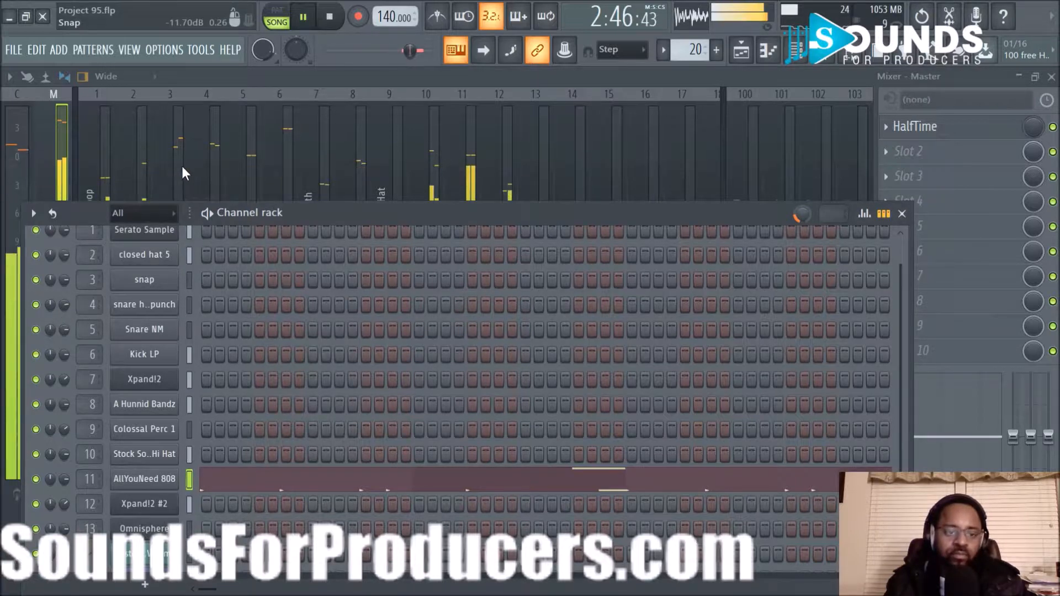
Step: Inspect the time settings of the snap and snare high end punch channels during playback
{"action": "left_click", "coordinate": [159, 284]}
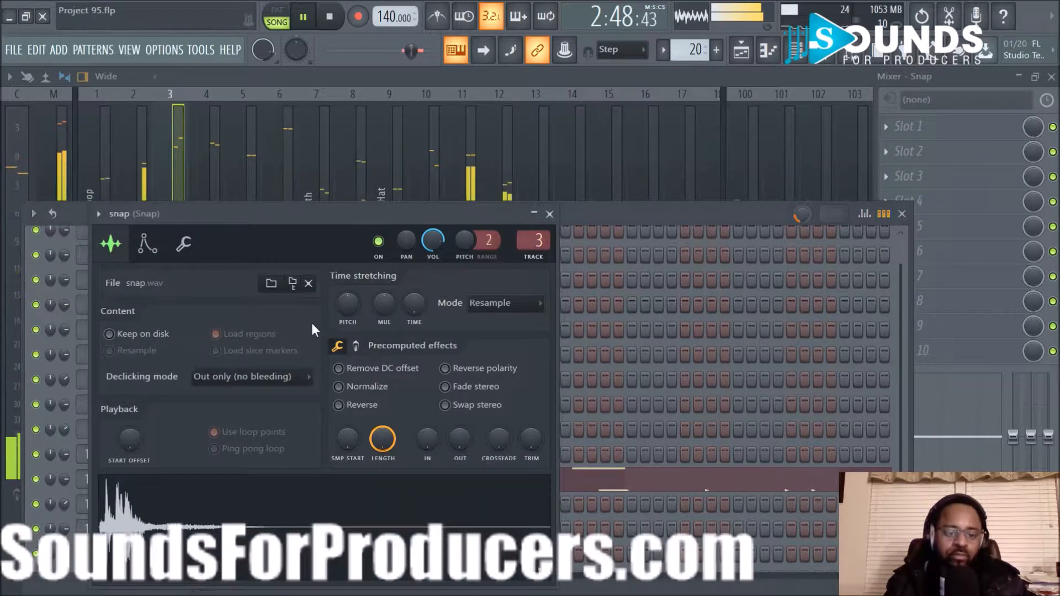
{"action": "left_click", "coordinate": [184, 243]}
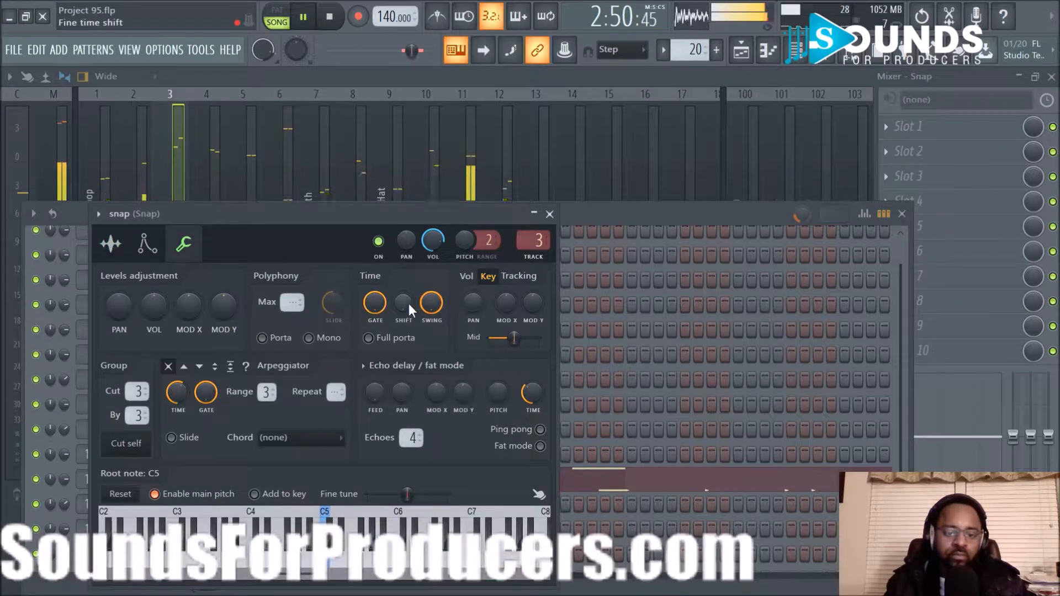
{"action": "left_click", "coordinate": [549, 214]}
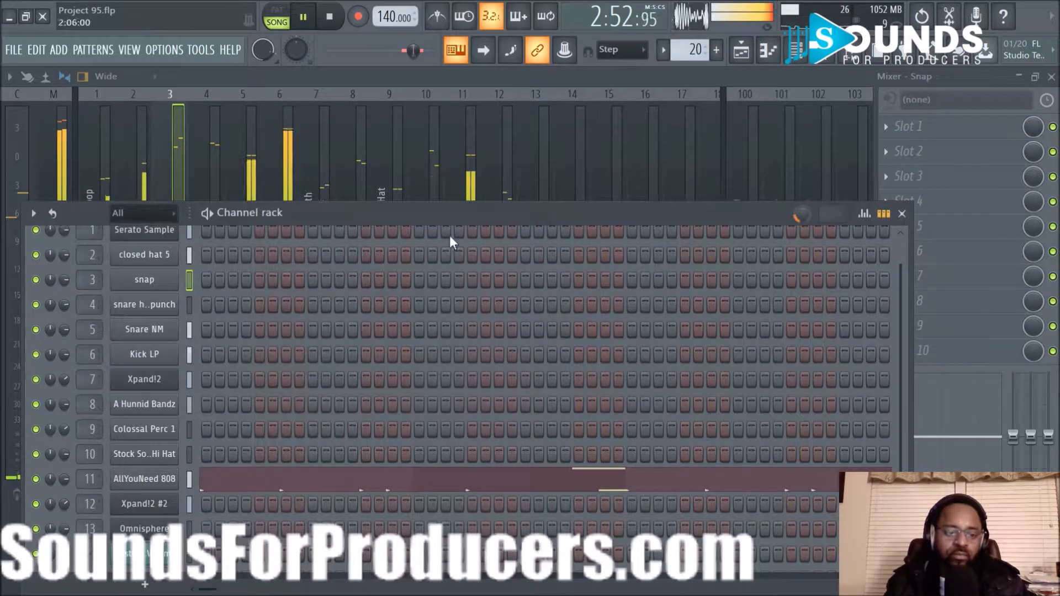
{"action": "left_click", "coordinate": [161, 307]}
{"action": "left_click", "coordinate": [207, 267]}
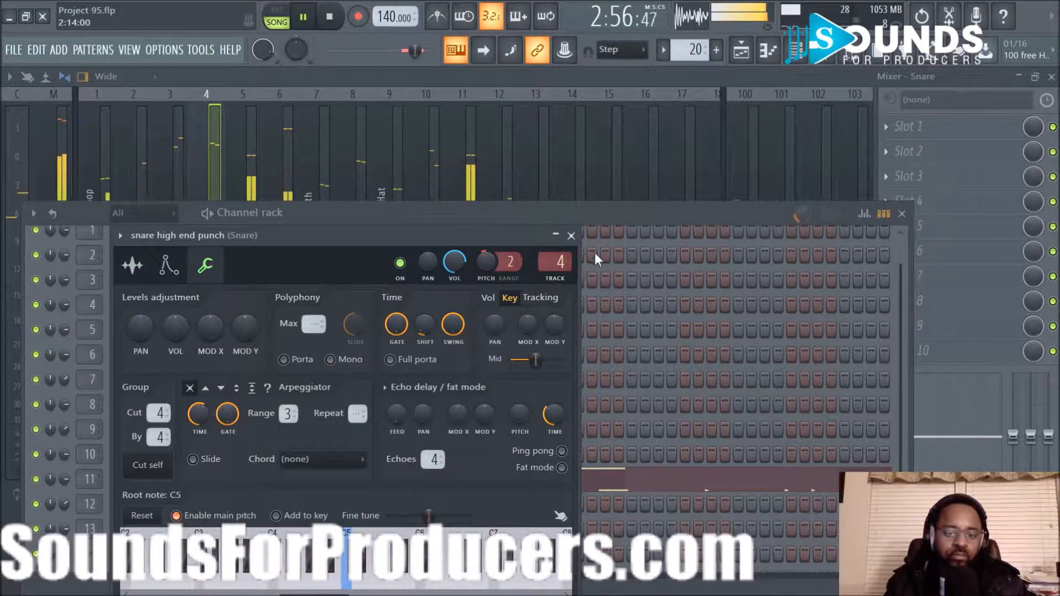
{"action": "left_click", "coordinate": [570, 236]}
Step: Raise the Snare2 mixer track's volume slightly and load Fruity Parametric EQ 2 into its first effect slot
{"action": "left_click", "coordinate": [207, 148]}
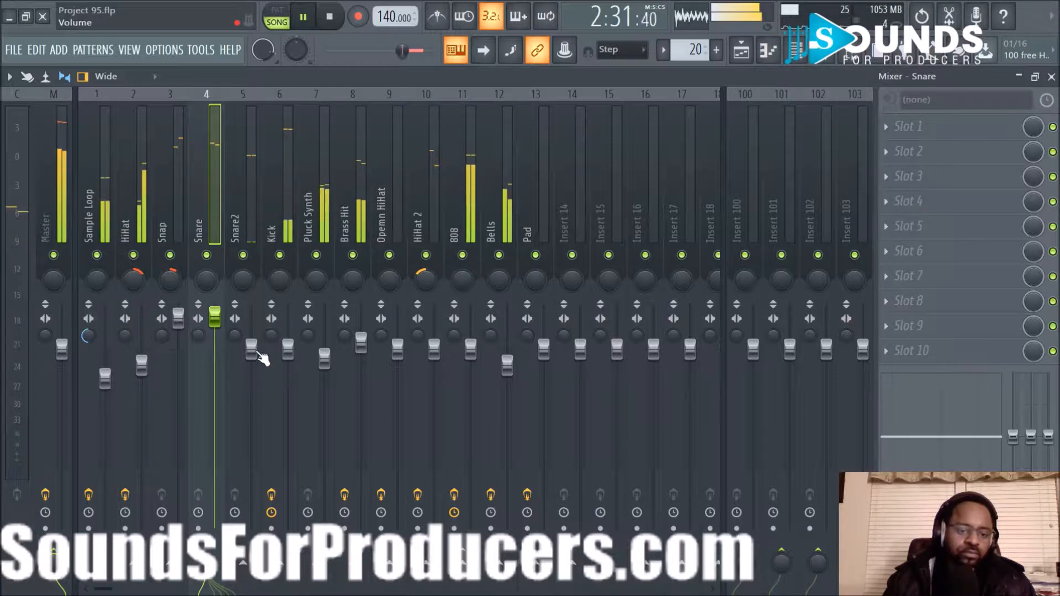
{"action": "scroll", "coordinate": [262, 357], "scroll_direction": "up", "scroll_amount": 2}
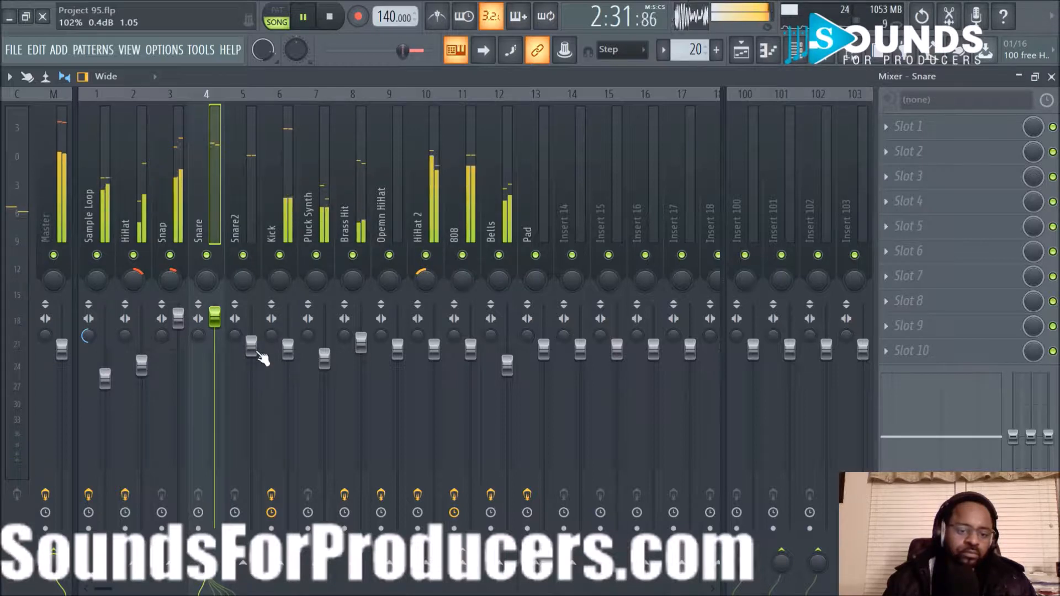
{"action": "left_click", "coordinate": [243, 204]}
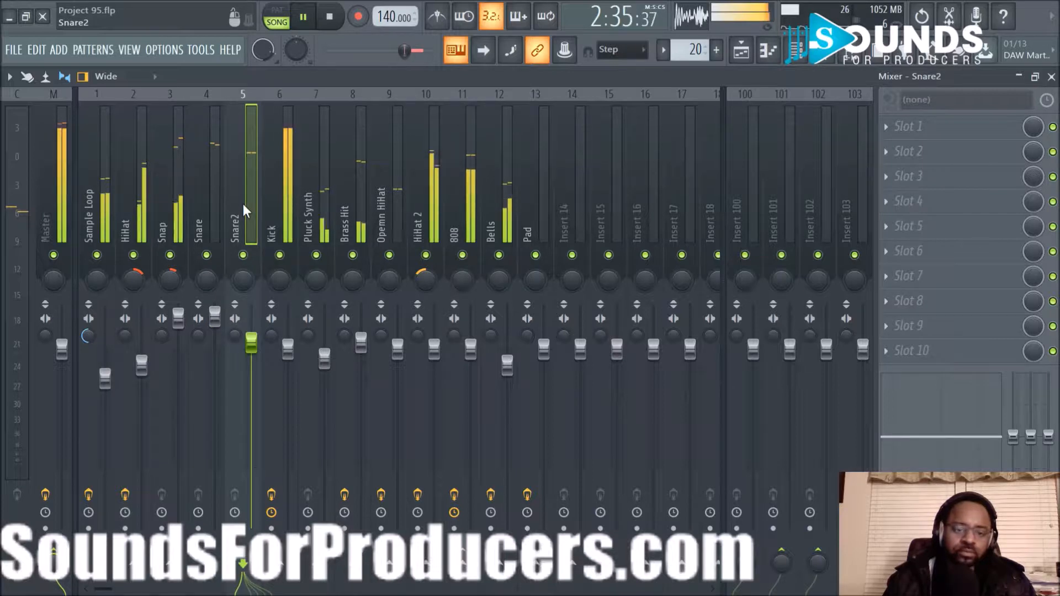
{"action": "left_click", "coordinate": [886, 127]}
{"action": "left_click", "coordinate": [648, 27]}
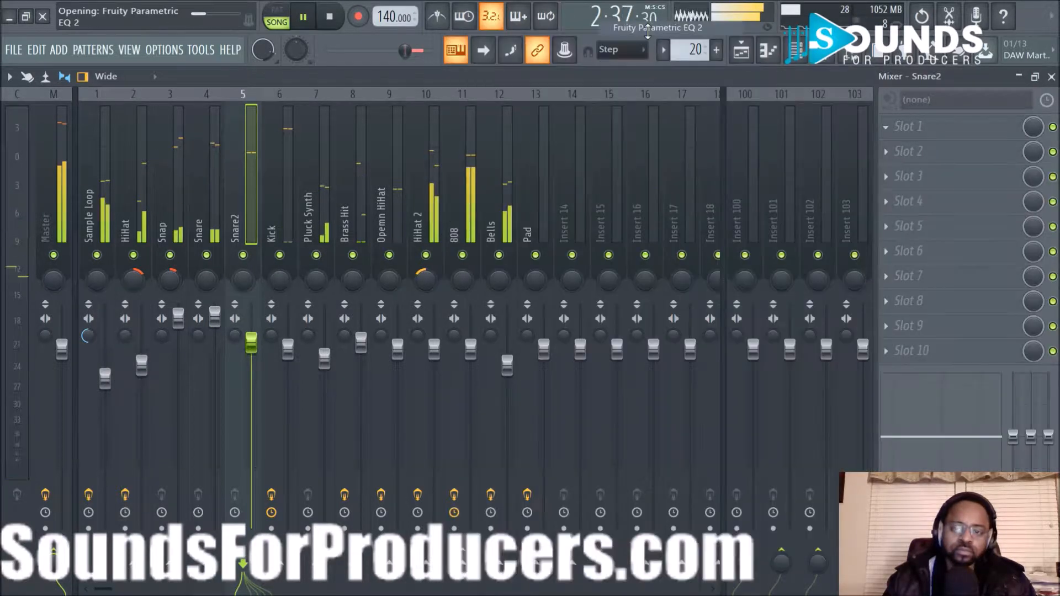
Step: Shape the Snare2 EQ with a band 4 boost, a high-shelf boost and a steep band 1 low cut at about 211 Hz
{"action": "left_click_drag", "start_coordinate": [279, 351], "coordinate": [273, 330]}
{"action": "left_click_drag", "start_coordinate": [168, 348], "coordinate": [202, 421]}
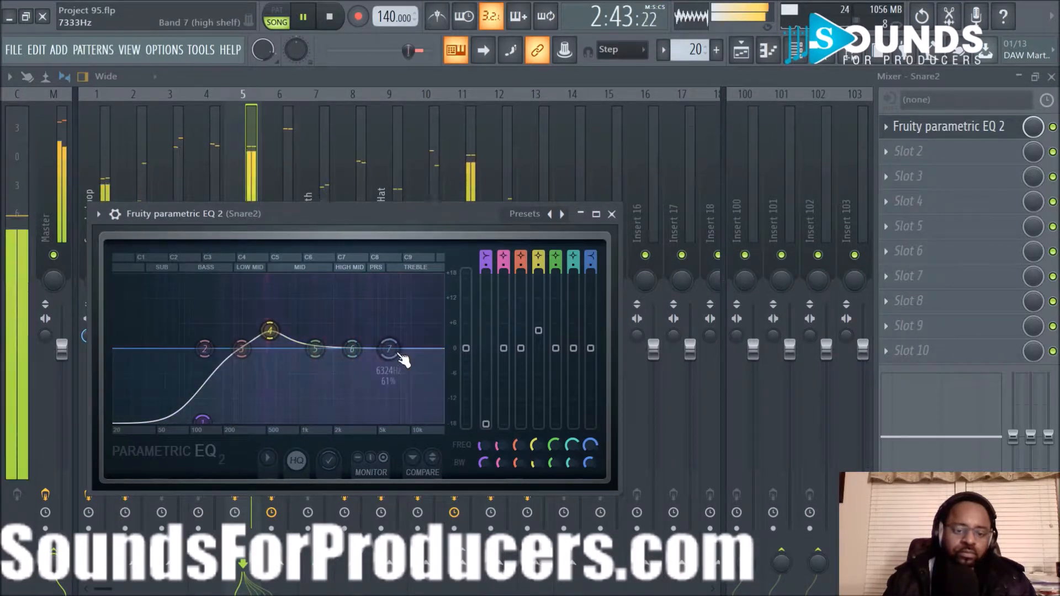
{"action": "left_click_drag", "start_coordinate": [388, 349], "coordinate": [353, 331]}
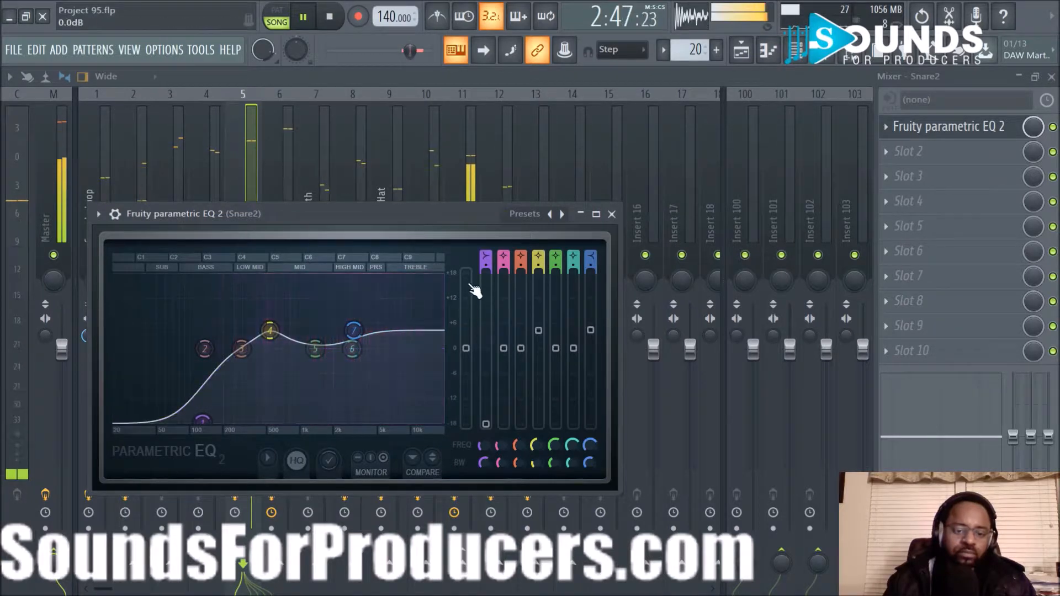
{"action": "left_click_drag", "start_coordinate": [482, 262], "coordinate": [490, 284]}
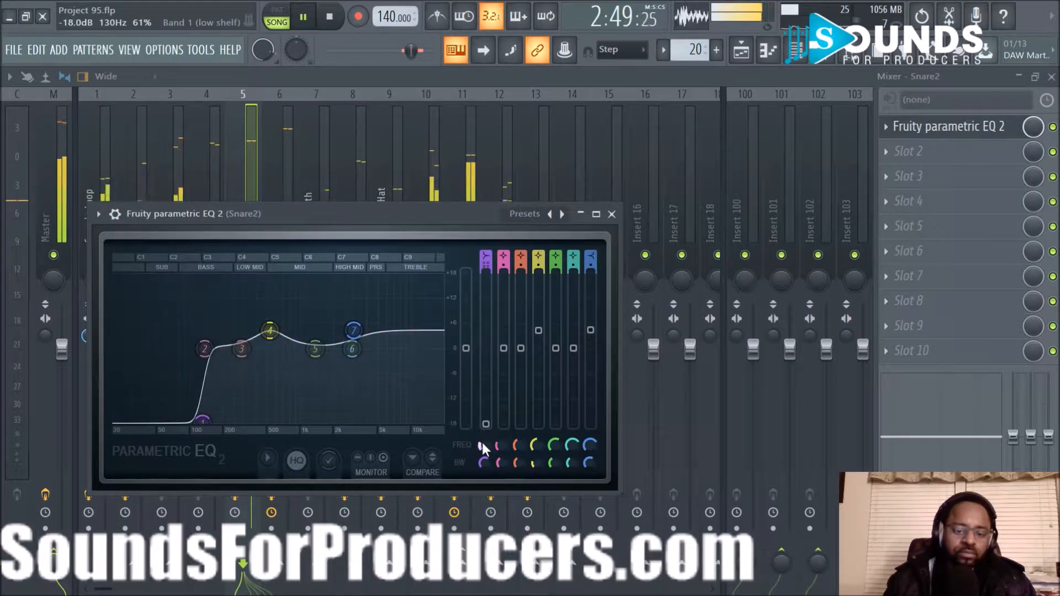
{"action": "scroll", "coordinate": [482, 442], "scroll_direction": "up", "scroll_amount": 3}
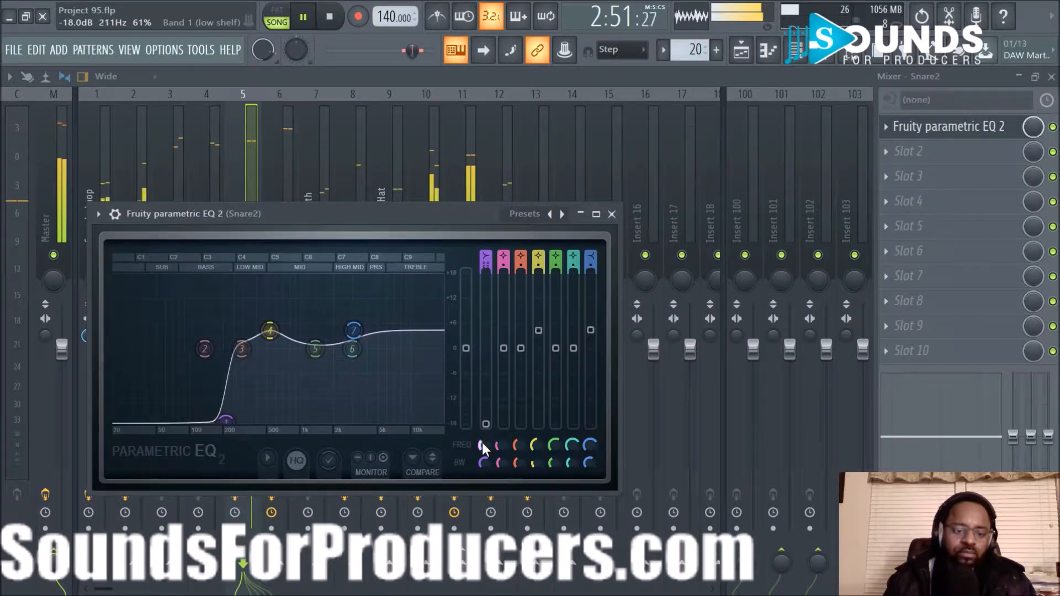
{"action": "left_click", "coordinate": [611, 214]}
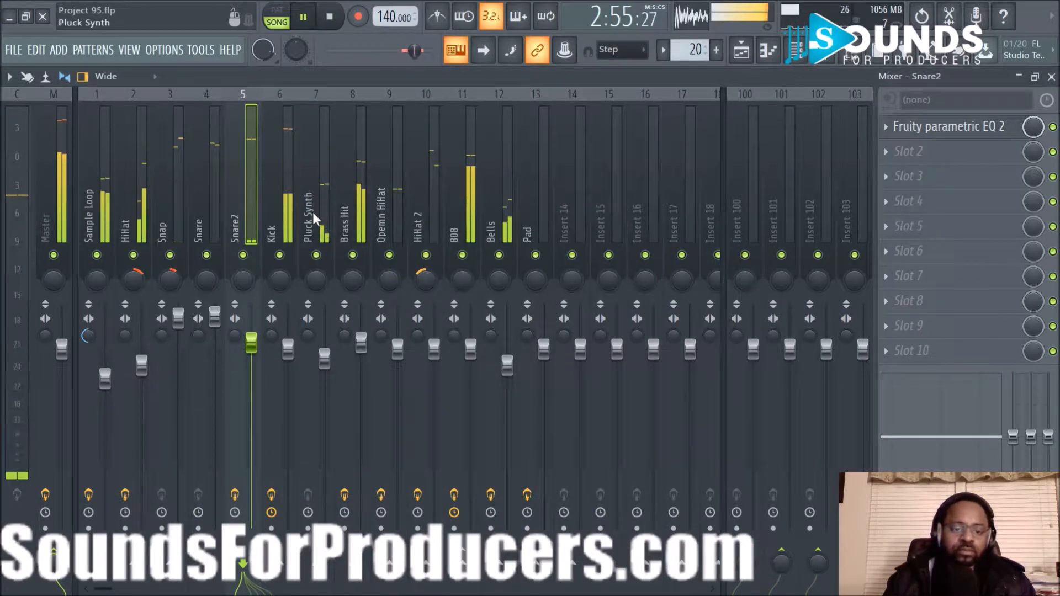
Step: Check the effect slots of the Pluck Synth, Sample Loop and HiHat mixer tracks
{"action": "left_click", "coordinate": [314, 180]}
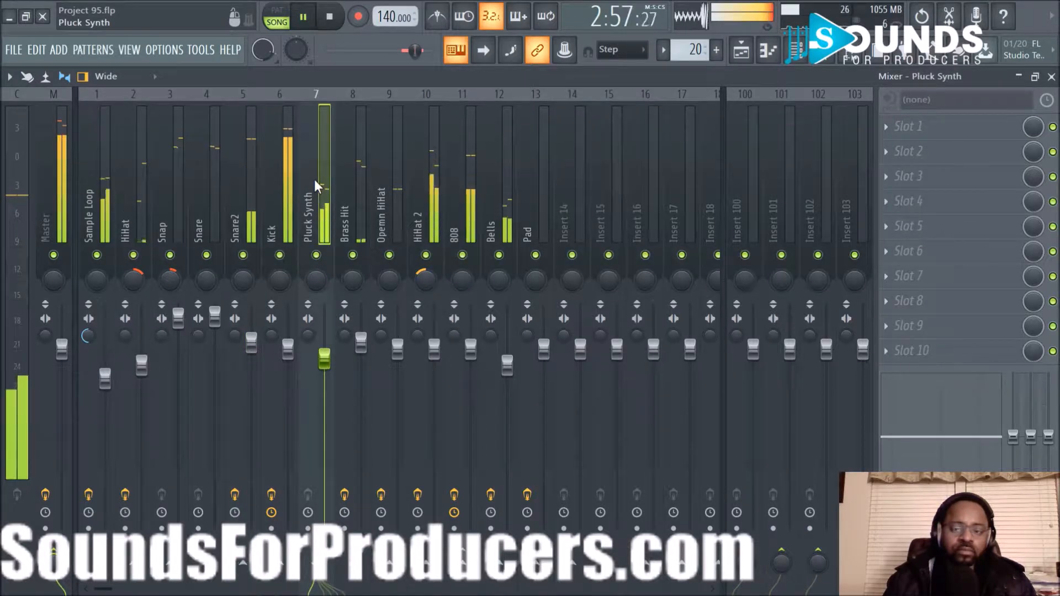
{"action": "left_click", "coordinate": [91, 204]}
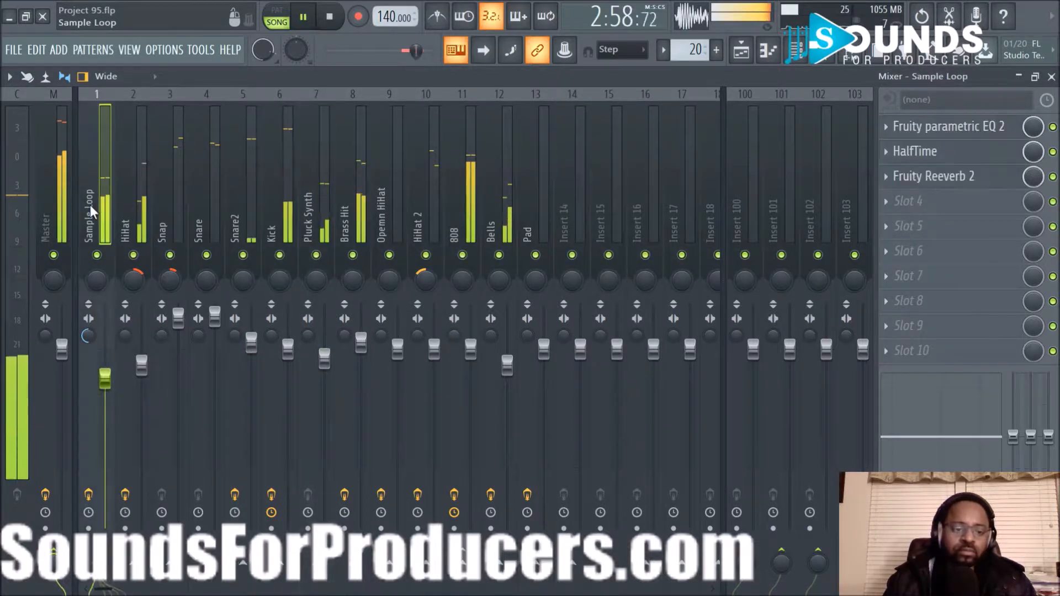
{"action": "left_click", "coordinate": [132, 206]}
Step: Add Fruity Parametric EQ 2 to the Snap track, cutting the lows with band 1 and slightly boosting band 6
{"action": "left_click", "coordinate": [166, 206]}
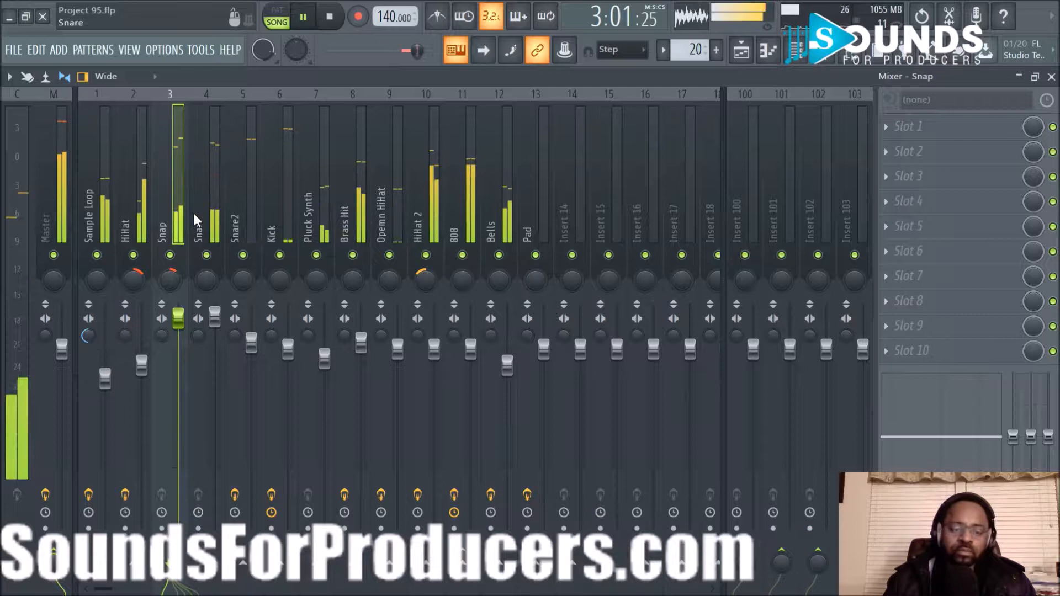
{"action": "left_click", "coordinate": [886, 127]}
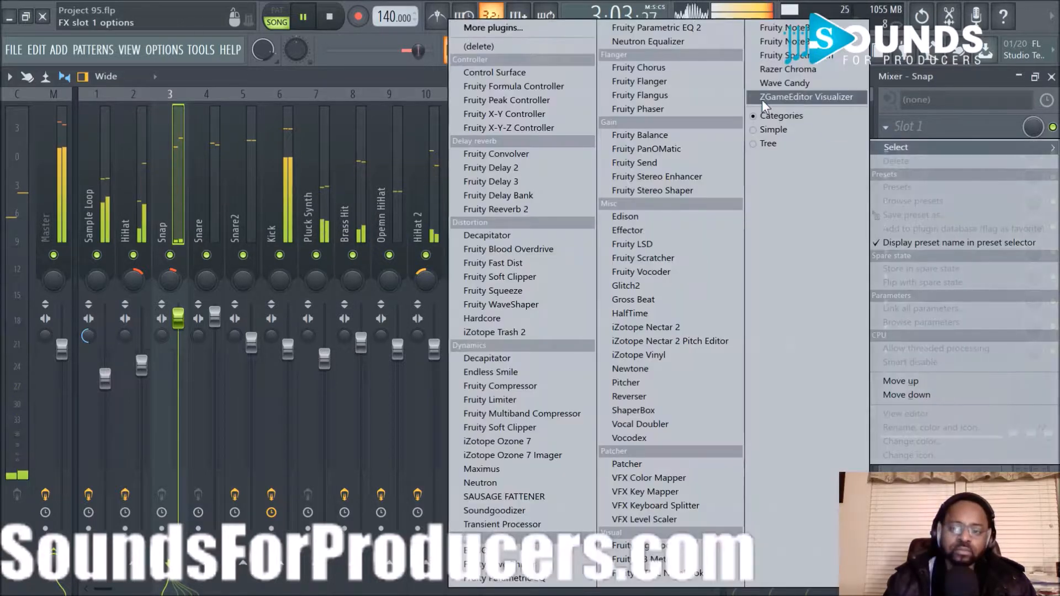
{"action": "left_click", "coordinate": [679, 22]}
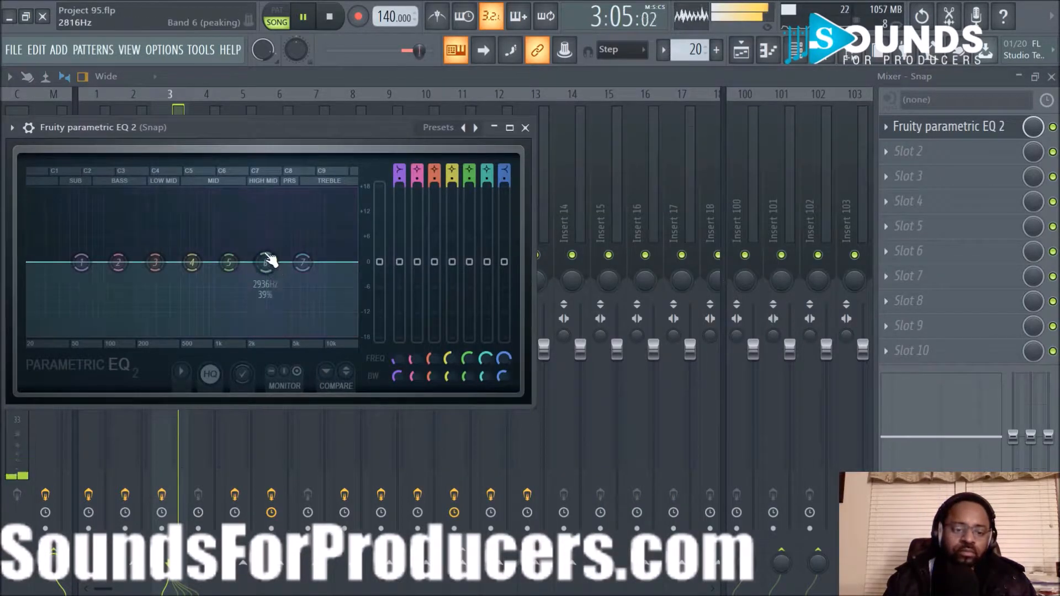
{"action": "left_click_drag", "start_coordinate": [265, 261], "coordinate": [260, 252]}
{"action": "left_click_drag", "start_coordinate": [82, 261], "coordinate": [161, 334]}
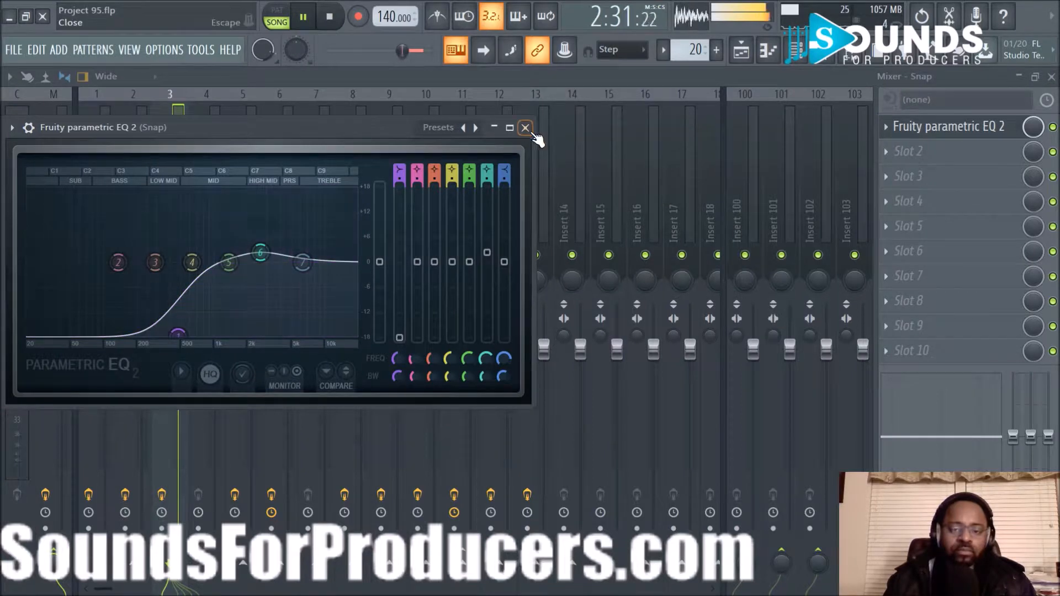
{"action": "left_click", "coordinate": [525, 127]}
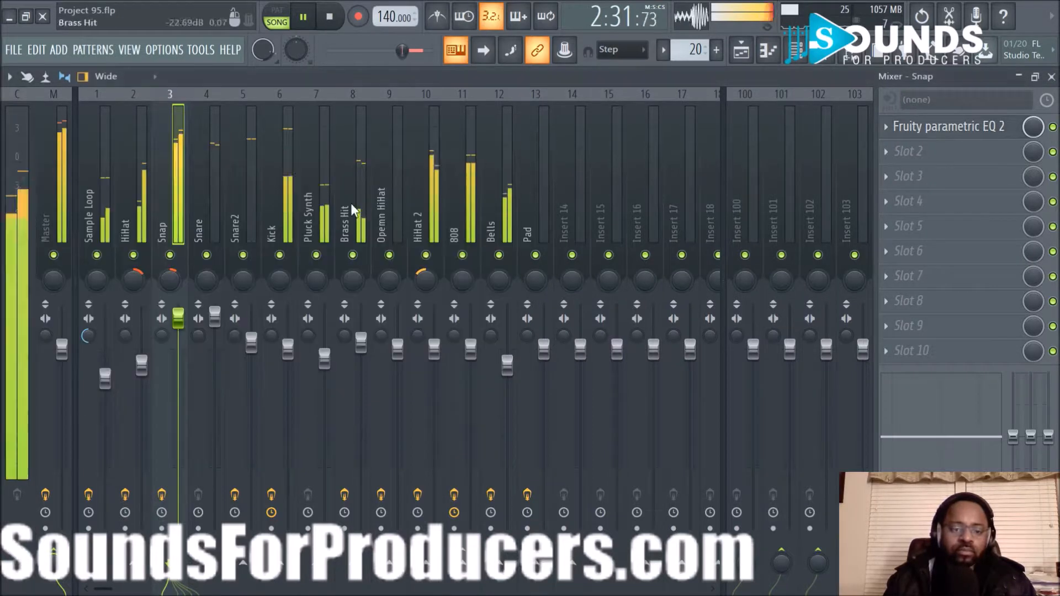
Step: Add Fruity Parametric EQ 2 to the Snare track with a steep low cut at about 140 Hz and a small band 5 boost
{"action": "left_click", "coordinate": [200, 206]}
{"action": "left_click", "coordinate": [890, 130]}
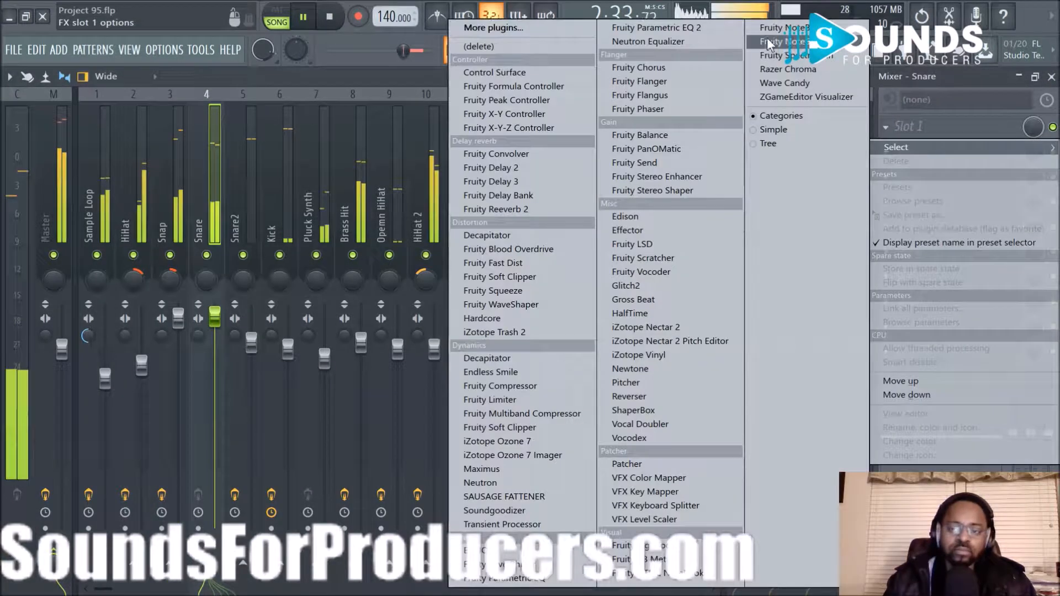
{"action": "left_click", "coordinate": [670, 27]}
{"action": "left_click_drag", "start_coordinate": [125, 307], "coordinate": [152, 378]}
{"action": "left_click_drag", "start_coordinate": [243, 320], "coordinate": [276, 296]}
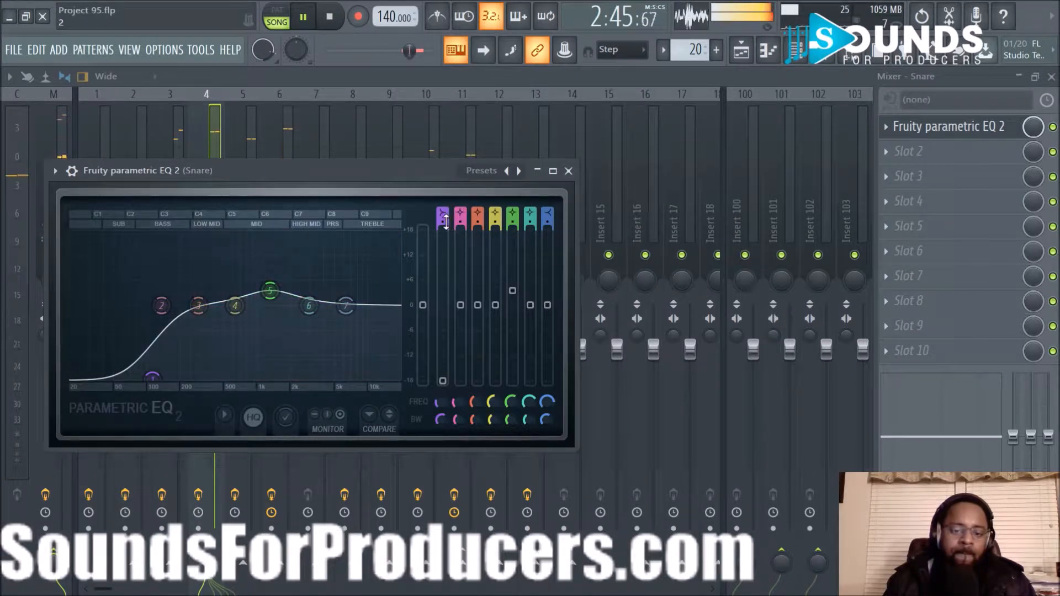
{"action": "scroll", "coordinate": [437, 401], "scroll_direction": "up", "scroll_amount": 6}
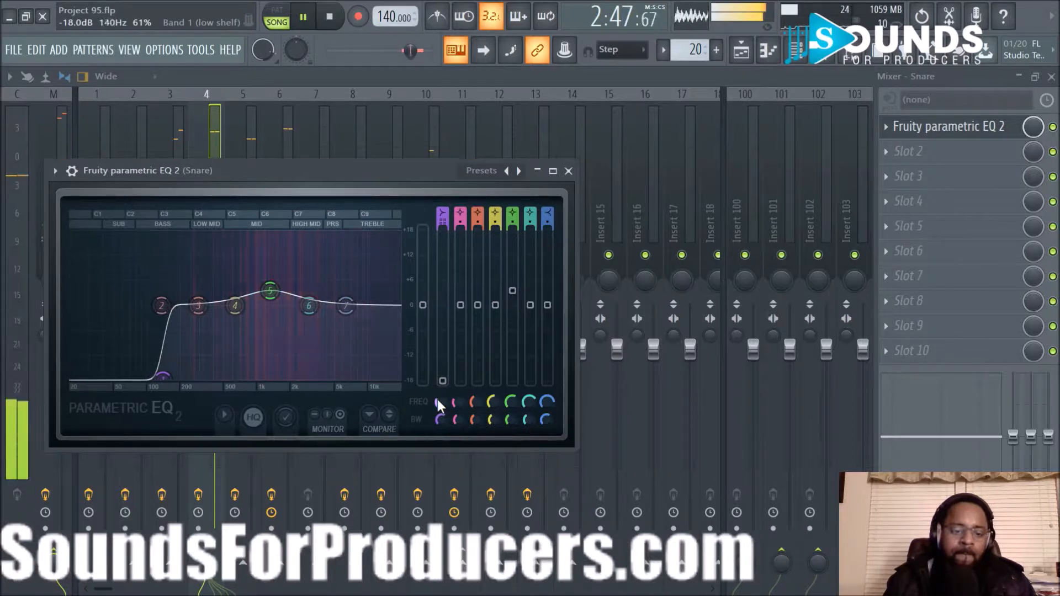
{"action": "left_click", "coordinate": [568, 171]}
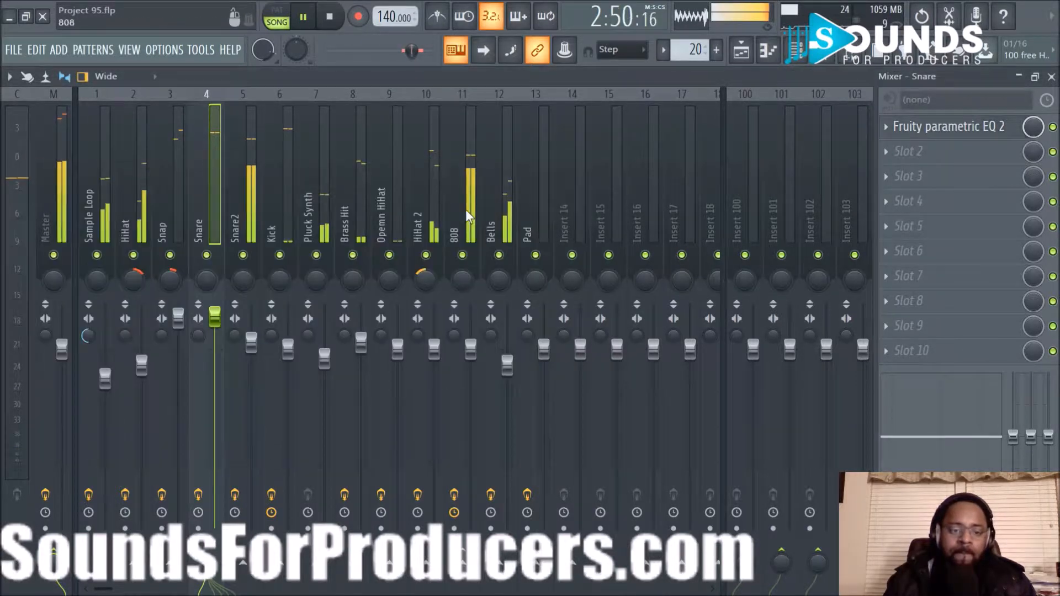
Step: Add Fruity Parametric EQ 2 to the Pluck Synth track and cut its lows steeply with band 1
{"action": "left_click", "coordinate": [240, 206]}
{"action": "left_click", "coordinate": [270, 210]}
{"action": "left_click", "coordinate": [314, 210]}
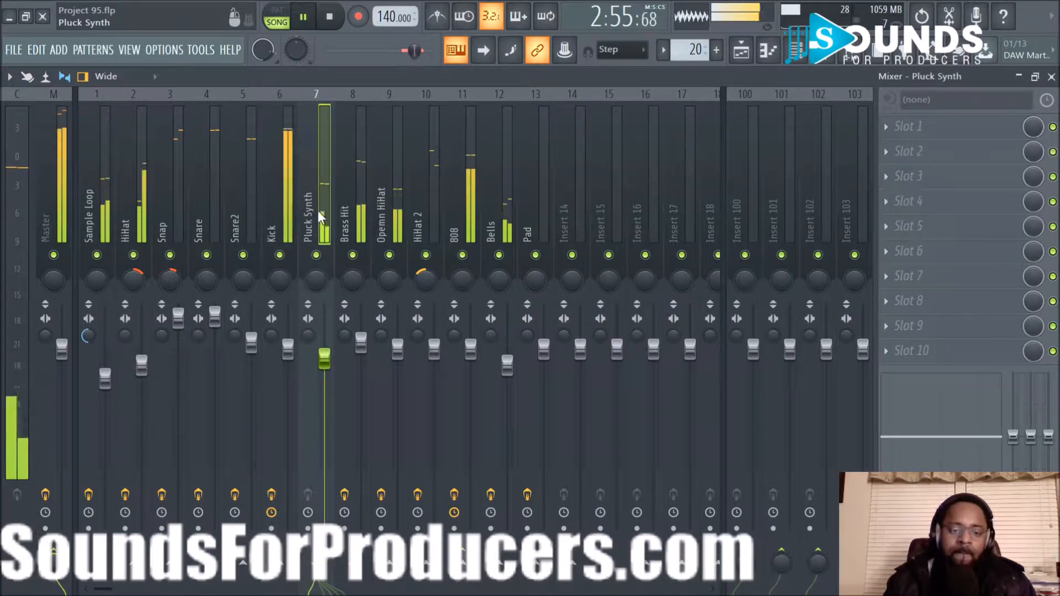
{"action": "left_click", "coordinate": [906, 127]}
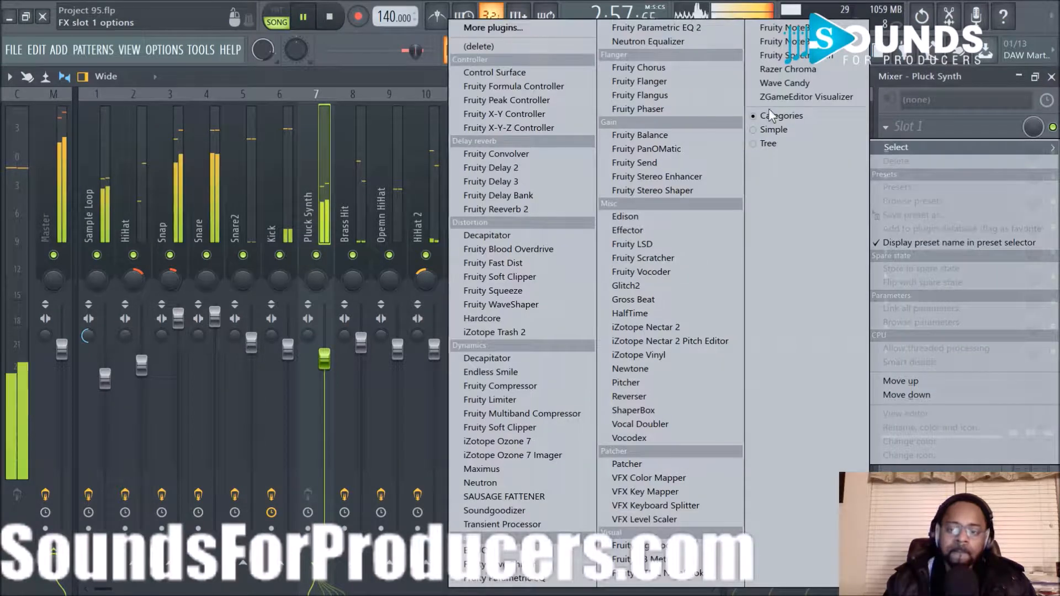
{"action": "left_click", "coordinate": [656, 28]}
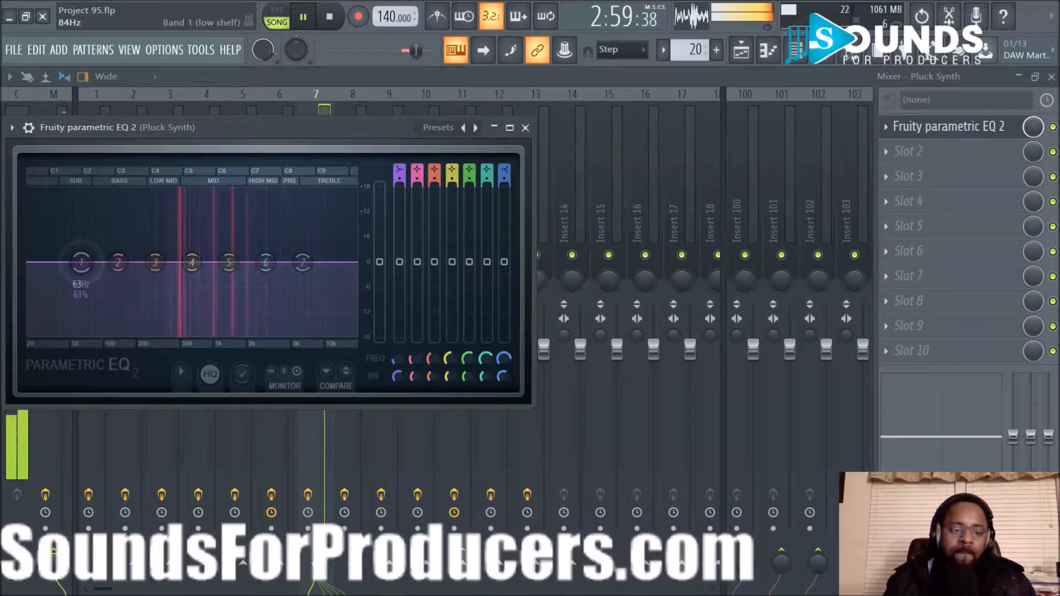
{"action": "left_click_drag", "start_coordinate": [81, 262], "coordinate": [156, 335]}
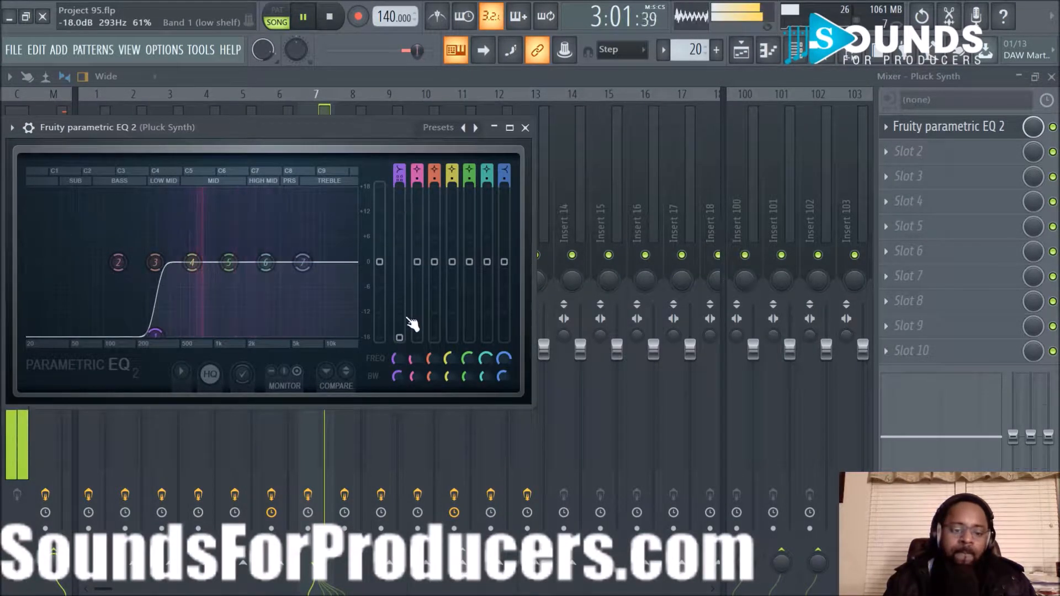
{"action": "left_click_drag", "start_coordinate": [397, 360], "coordinate": [398, 373]}
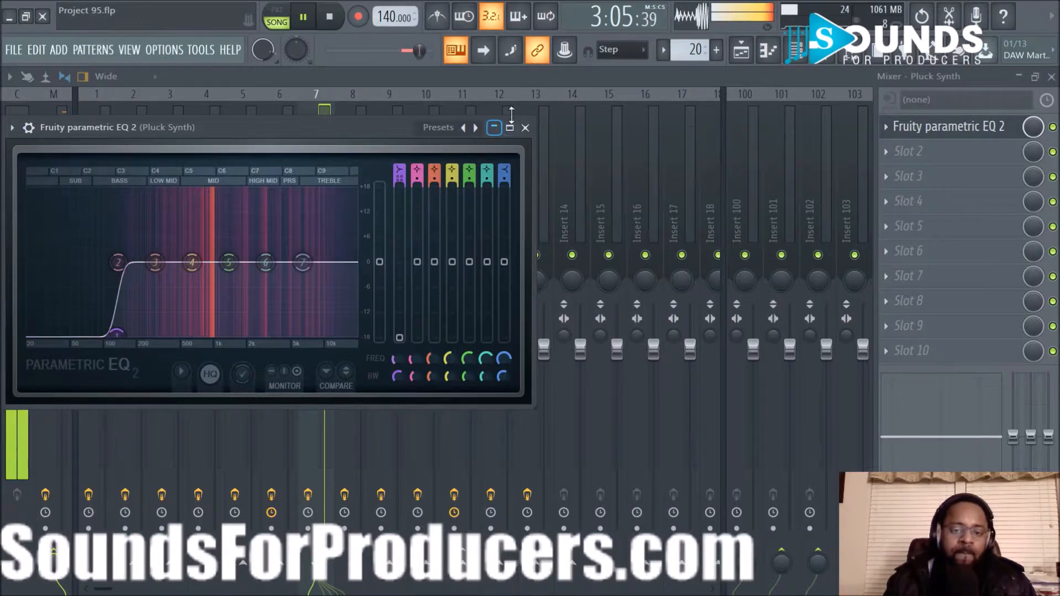
{"action": "left_click", "coordinate": [524, 127]}
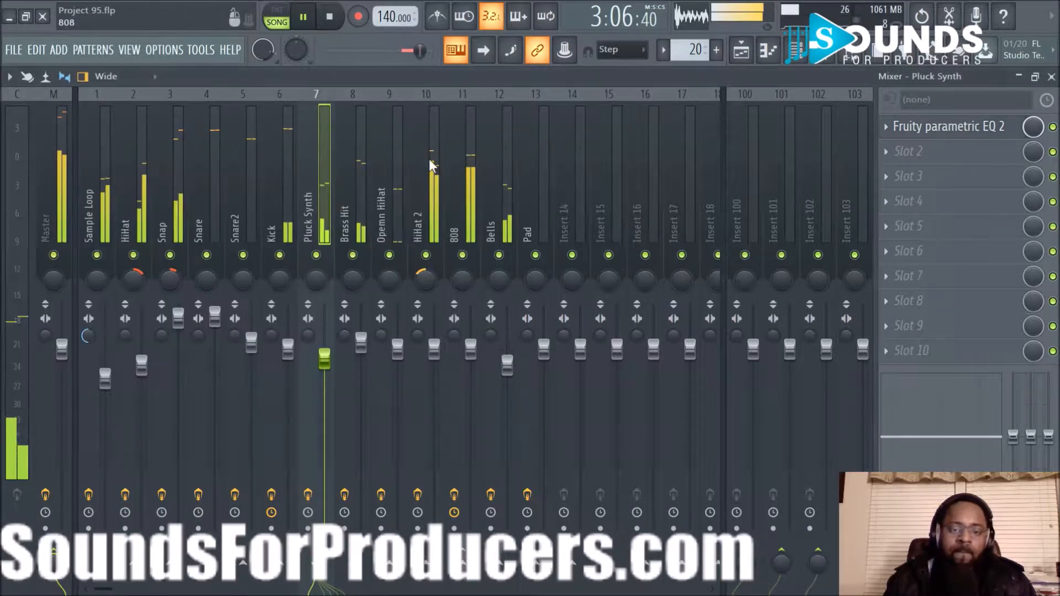
Step: Check the effect slots of the Brass Hit, Opemn HiHat, HiHat 2, 808, Bells and Pad tracks
{"action": "left_click", "coordinate": [349, 198]}
{"action": "left_click", "coordinate": [395, 177]}
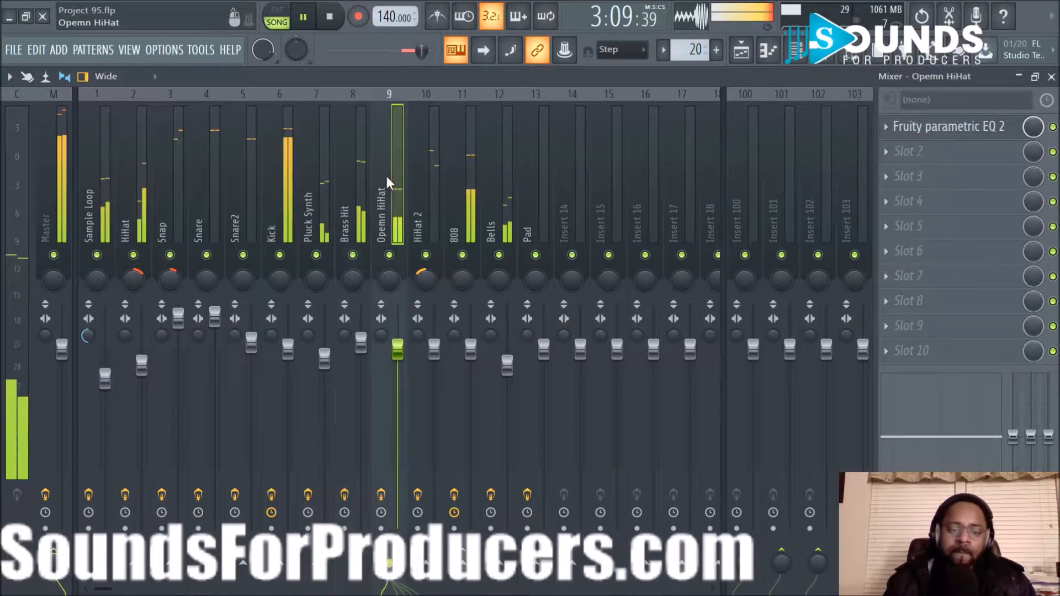
{"action": "left_click", "coordinate": [422, 200]}
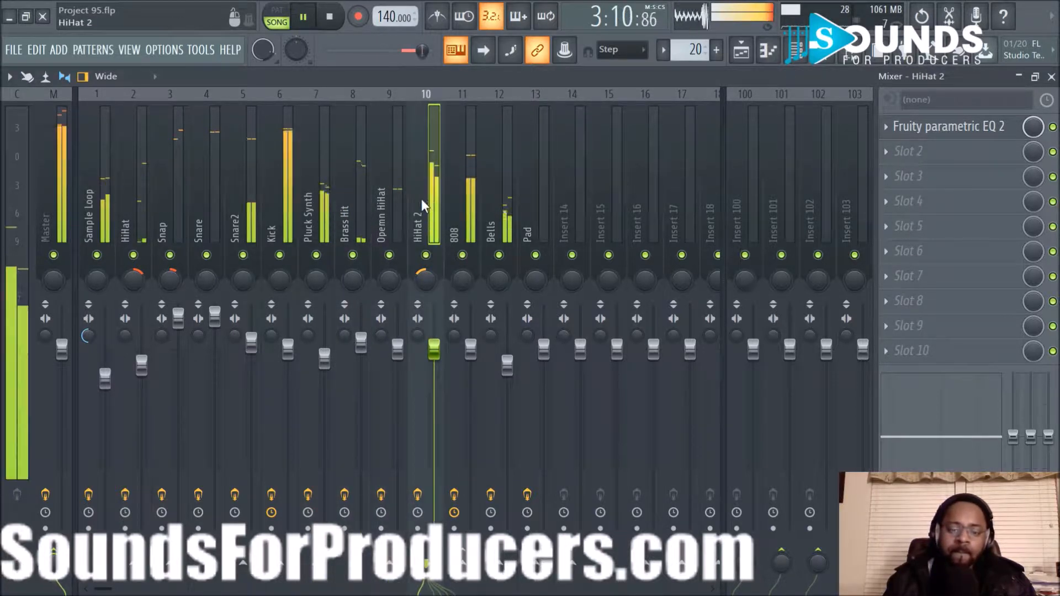
{"action": "left_click", "coordinate": [454, 196]}
{"action": "left_click", "coordinate": [502, 192]}
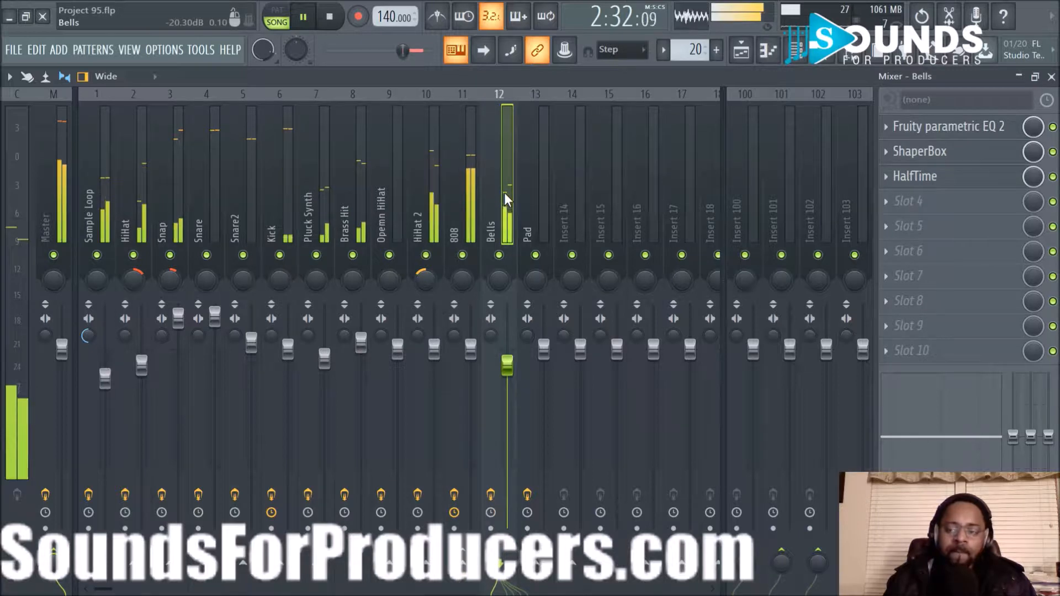
{"action": "left_click", "coordinate": [526, 191]}
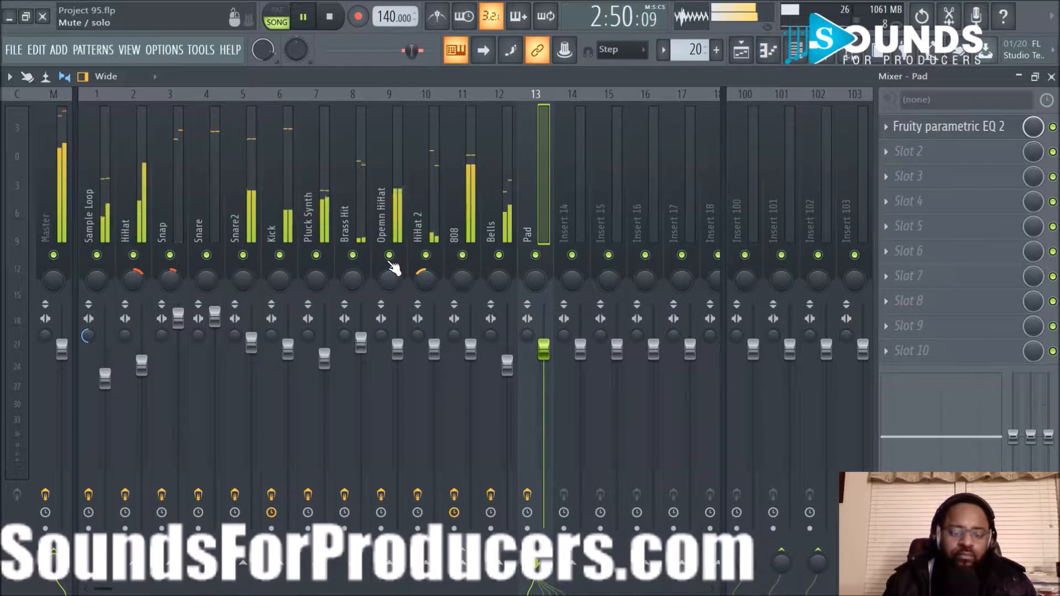
Step: Adjust the Opemn HiHat track's stereo separation and raise its volume to about 0.8 dB
{"action": "left_click", "coordinate": [391, 318]}
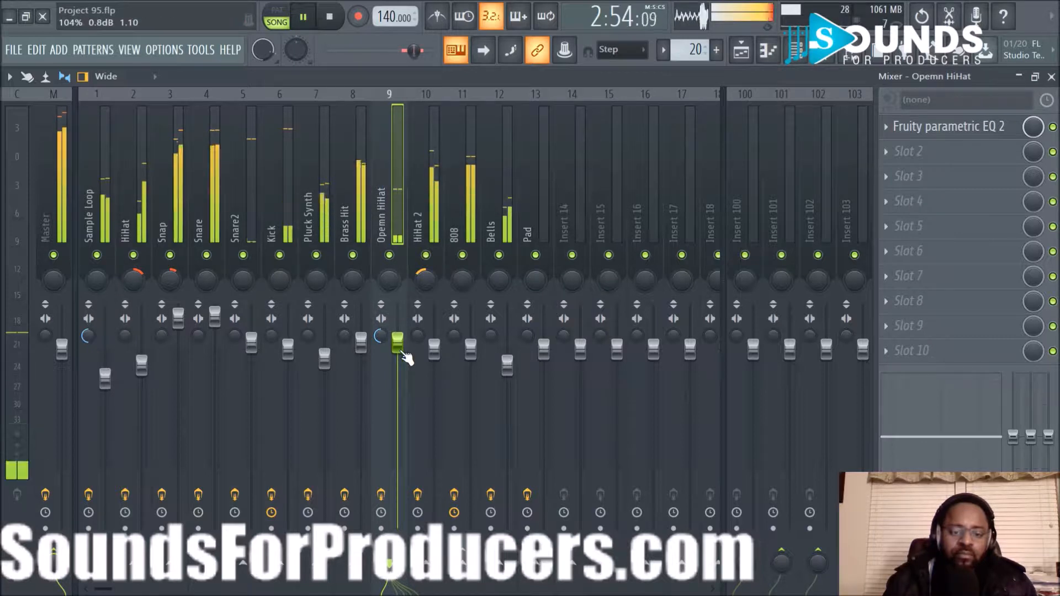
Step: Pan the Bells track about 25% to the right
{"action": "left_click_drag", "start_coordinate": [398, 347], "coordinate": [399, 326]}
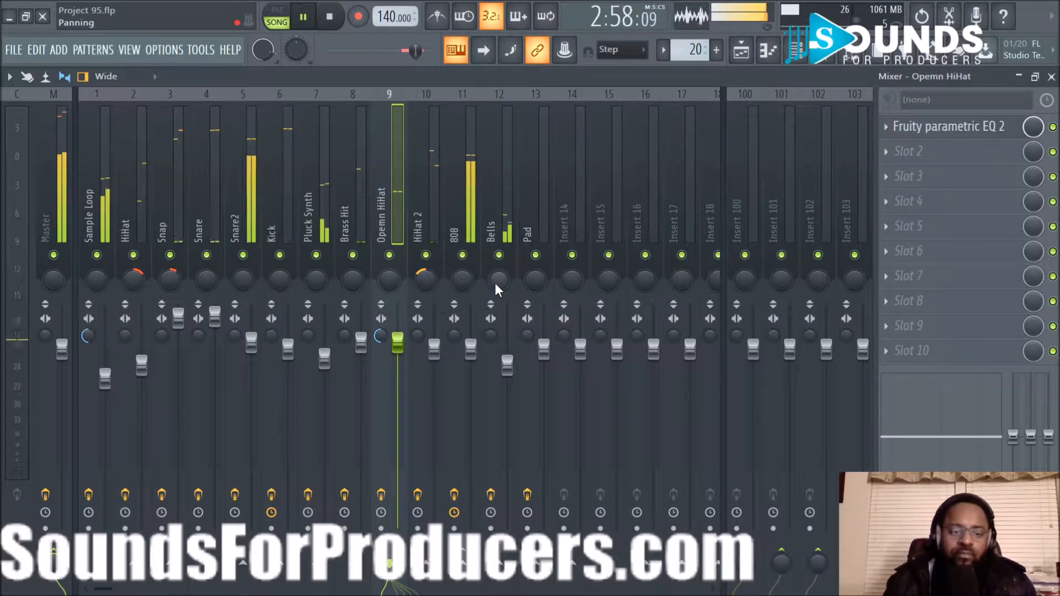
{"action": "scroll", "coordinate": [503, 283], "scroll_direction": "up", "scroll_amount": 5}
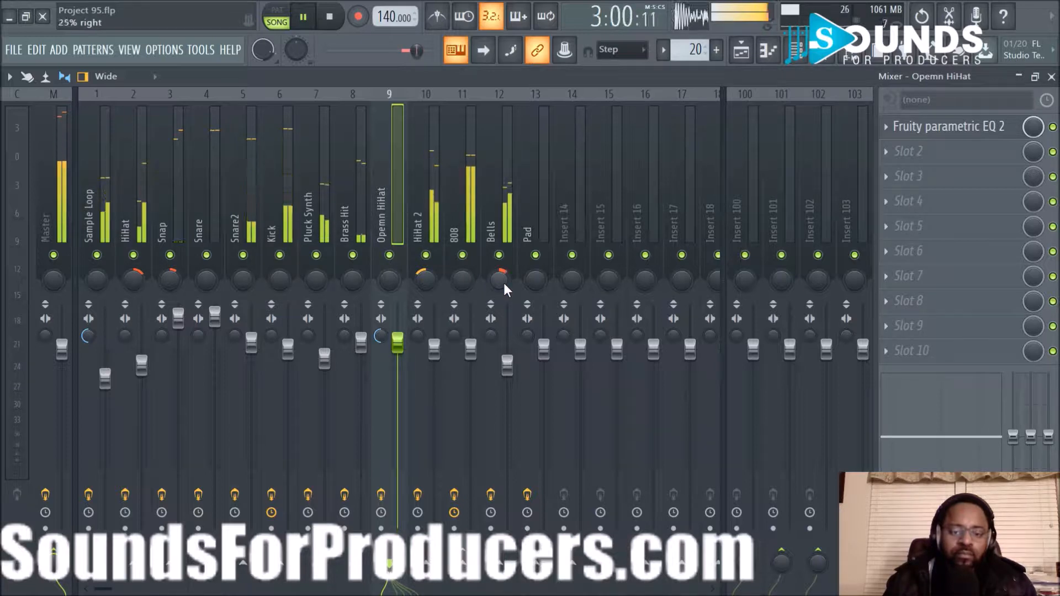
{"action": "scroll", "coordinate": [503, 282], "scroll_direction": "up", "scroll_amount": 1}
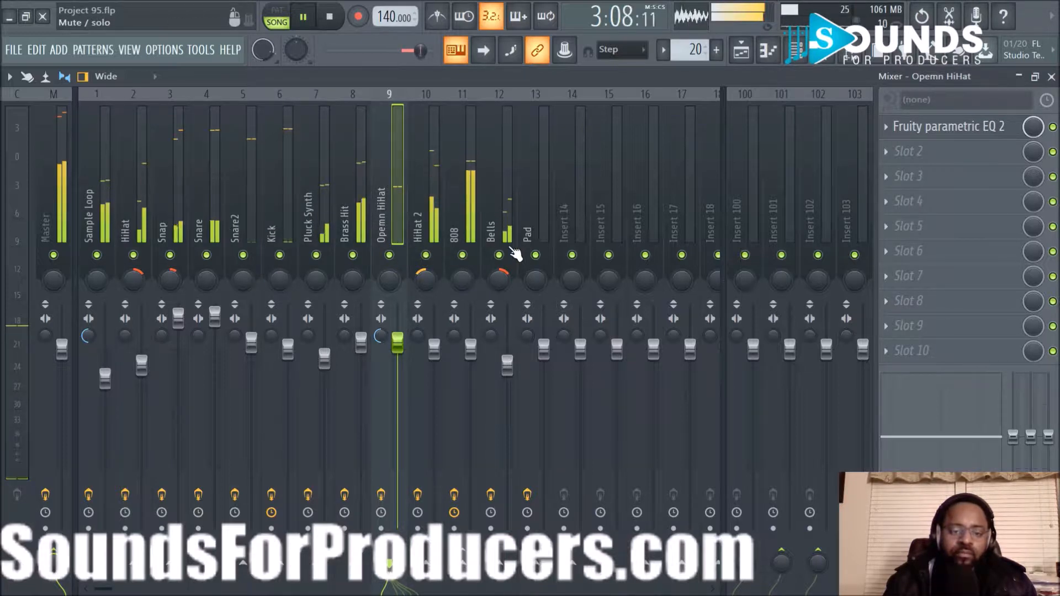
Step: Stop playback, return the song position to bar 1 and play the intro where the pad pattern comes in
{"action": "left_click", "coordinate": [740, 50]}
{"action": "left_click", "coordinate": [331, 22]}
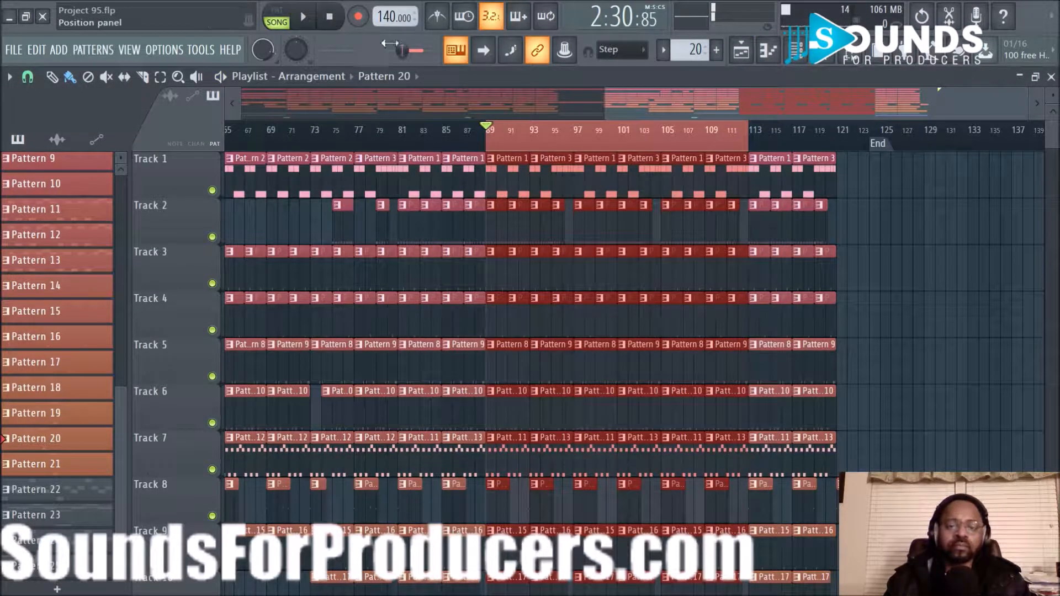
{"action": "left_click_drag", "start_coordinate": [663, 107], "coordinate": [157, 117]}
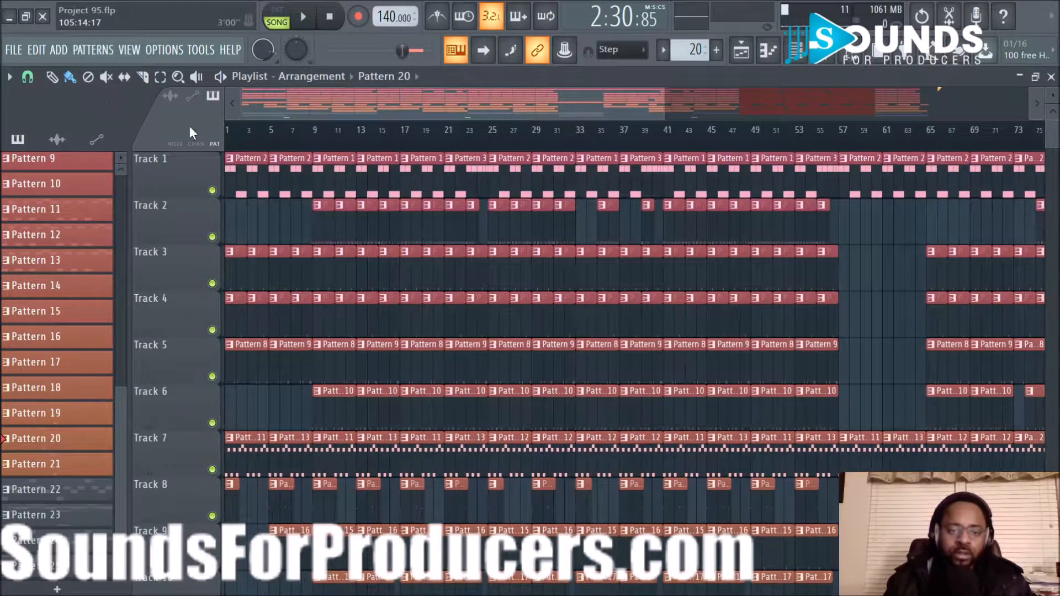
{"action": "left_click", "coordinate": [239, 143]}
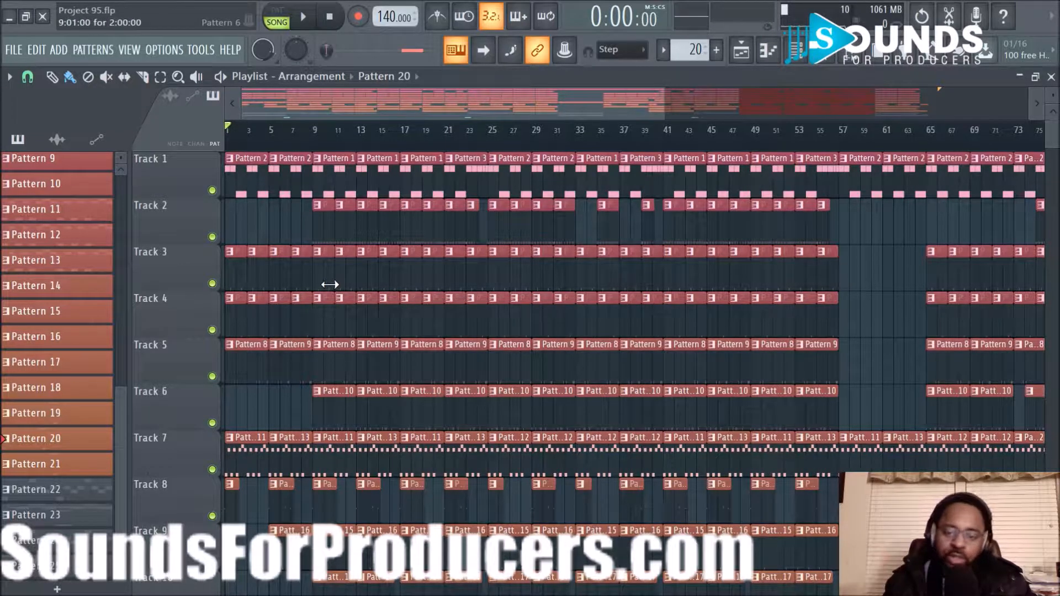
{"action": "scroll", "coordinate": [329, 284], "scroll_direction": "down", "scroll_amount": 2}
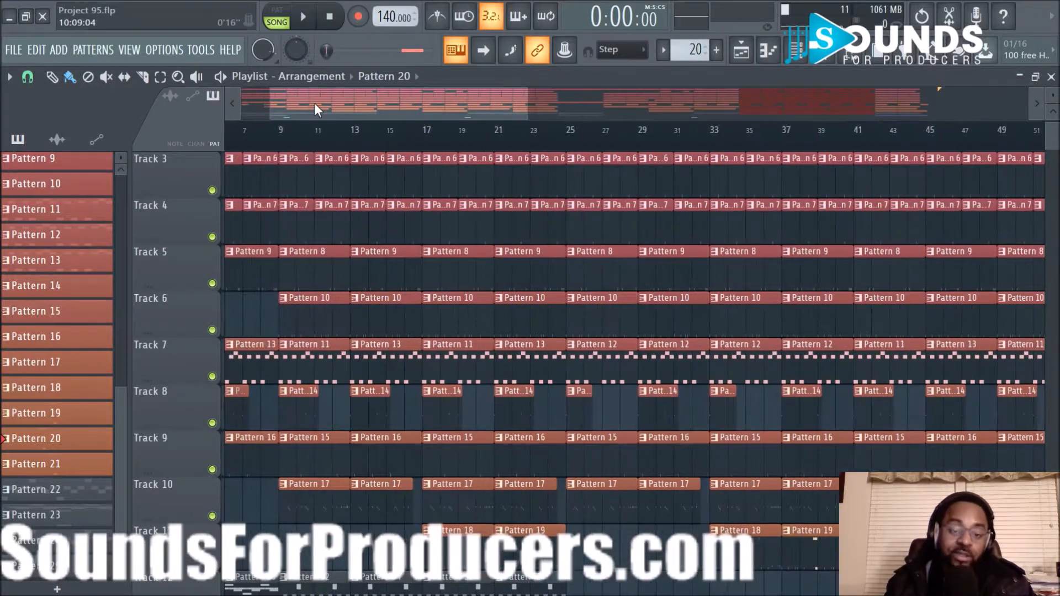
{"action": "left_click_drag", "start_coordinate": [314, 103], "coordinate": [205, 109]}
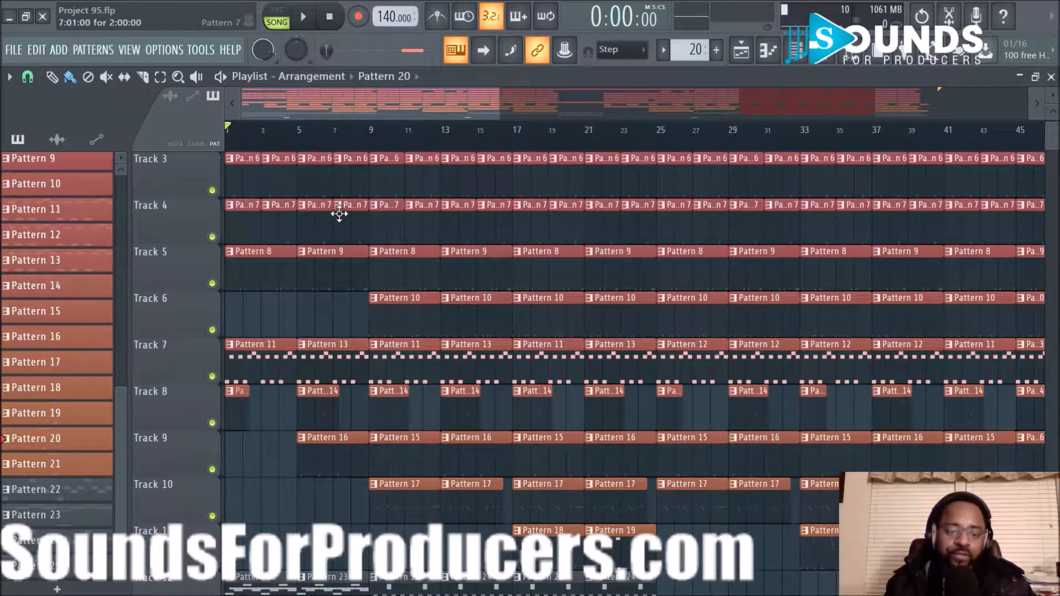
{"action": "scroll", "coordinate": [339, 214], "scroll_direction": "down", "scroll_amount": 3}
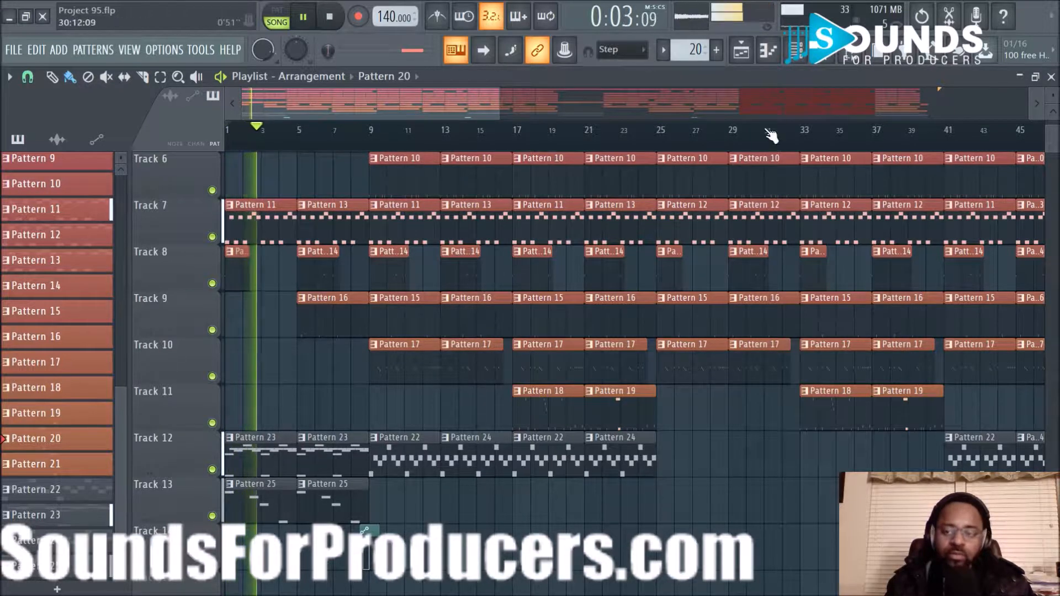
Step: Adjust the Pad track's stereo separation and lower its volume to about -2.1 dB, checking it against playback
{"action": "key", "text": "F9"}
{"action": "left_click", "coordinate": [536, 283]}
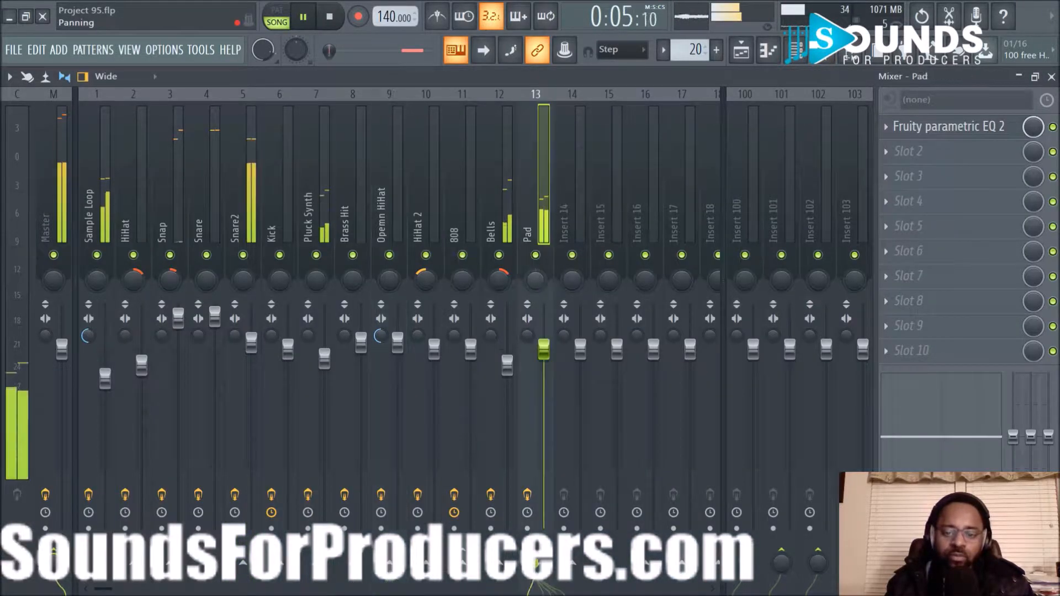
{"action": "right_click", "coordinate": [537, 284]}
{"action": "left_click", "coordinate": [571, 290]}
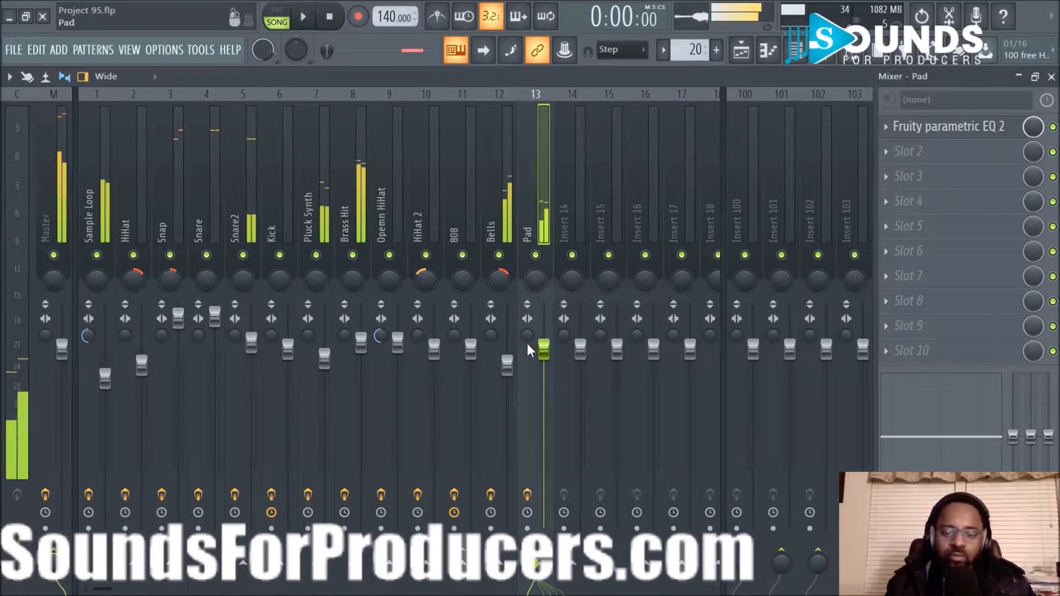
{"action": "left_click_drag", "start_coordinate": [530, 336], "coordinate": [530, 320]}
{"action": "scroll", "coordinate": [542, 346], "scroll_direction": "down", "scroll_amount": 5}
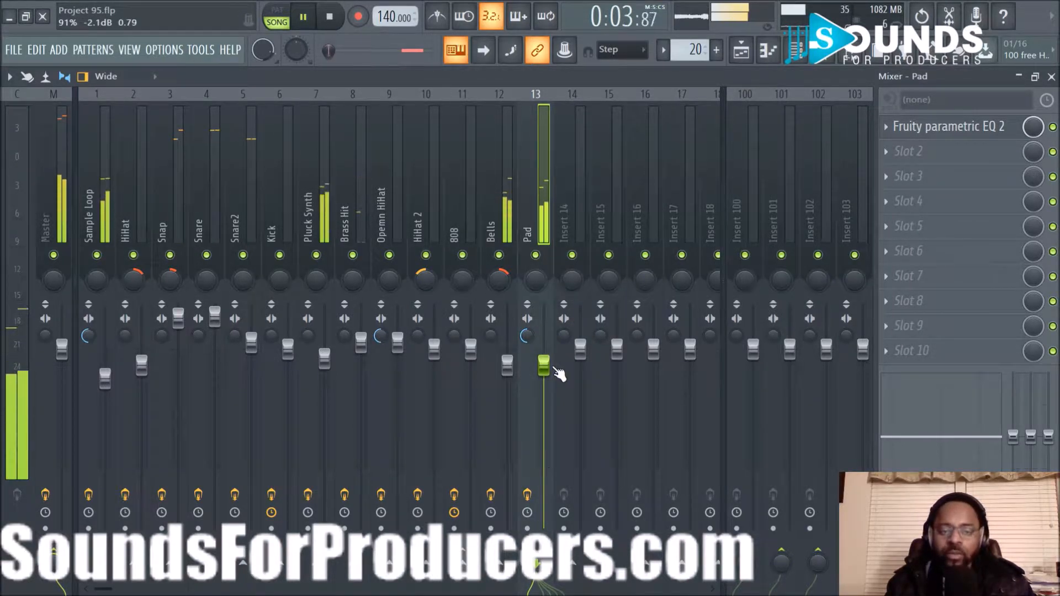
{"action": "key", "text": "space"}
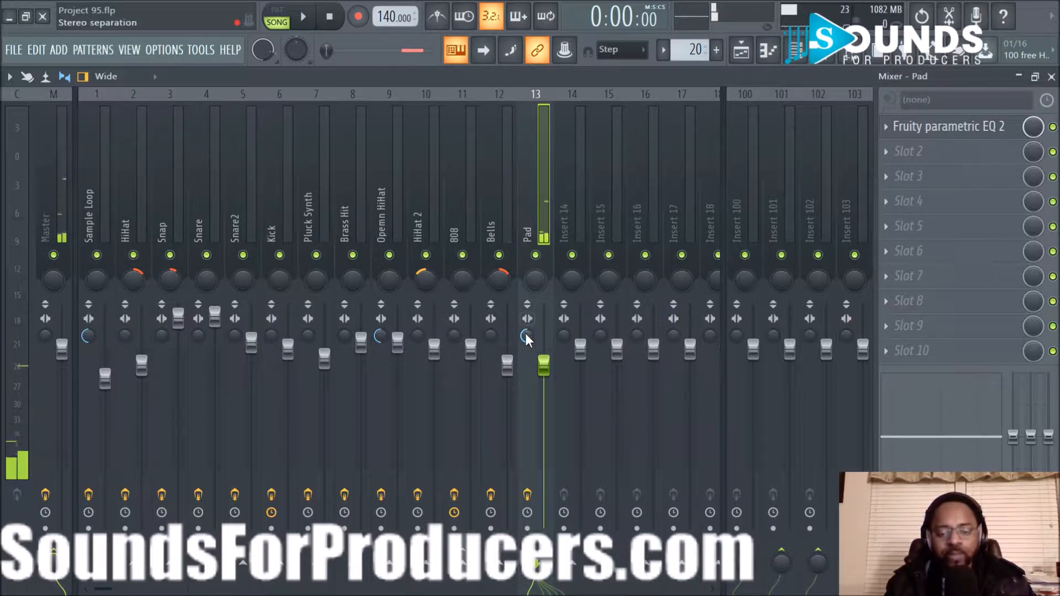
{"action": "key", "text": "space"}
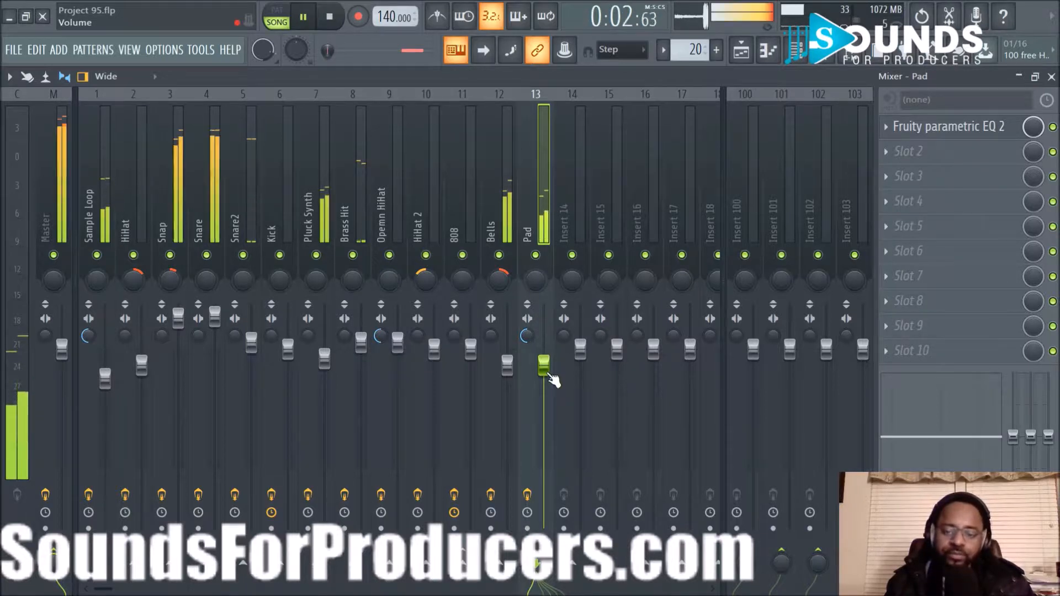
{"action": "key", "text": "space"}
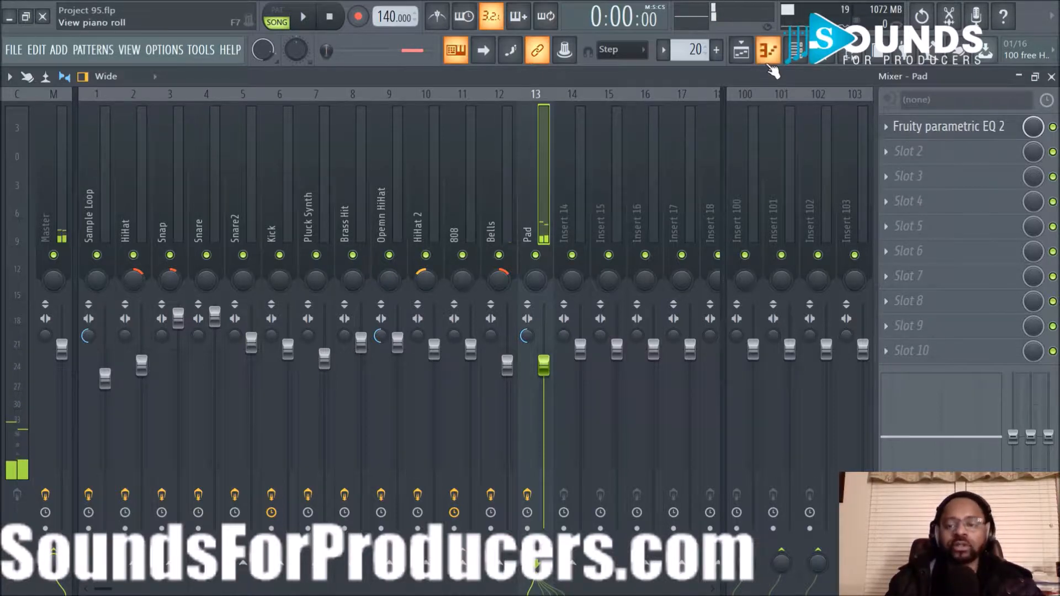
Step: Move the song position to the start of the selected section at bar 89
{"action": "left_click", "coordinate": [740, 50]}
{"action": "left_click_drag", "start_coordinate": [502, 104], "coordinate": [837, 106]}
{"action": "left_click", "coordinate": [566, 145]}
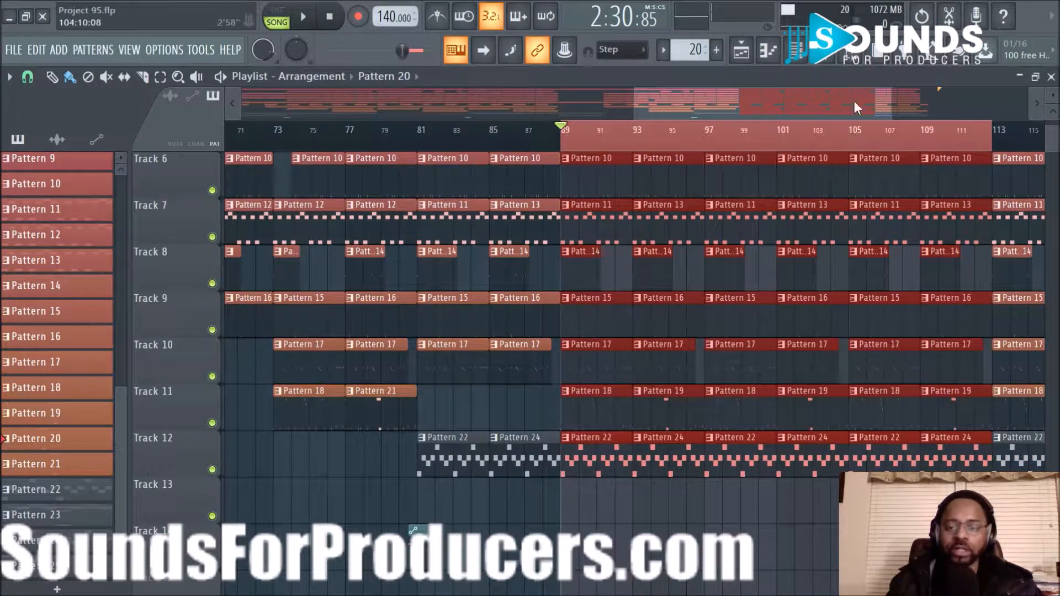
Step: Check the effect slots of the Opemn HiHat, Pluck Synth, Kick and Pad tracks in the mixer
{"action": "left_click", "coordinate": [821, 50]}
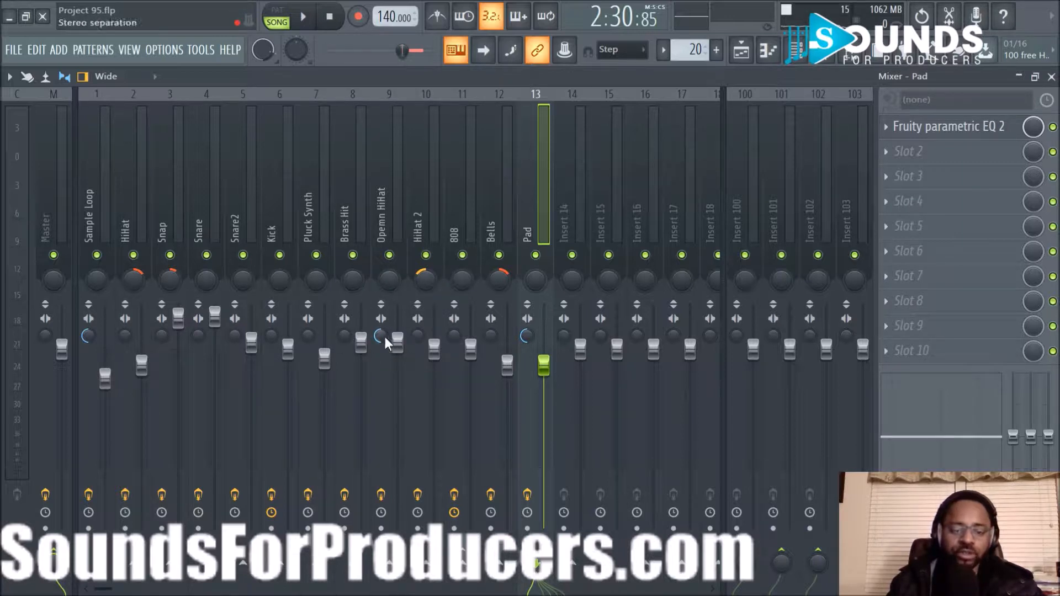
{"action": "left_click", "coordinate": [375, 164]}
{"action": "left_click", "coordinate": [314, 163]}
{"action": "left_click", "coordinate": [283, 163]}
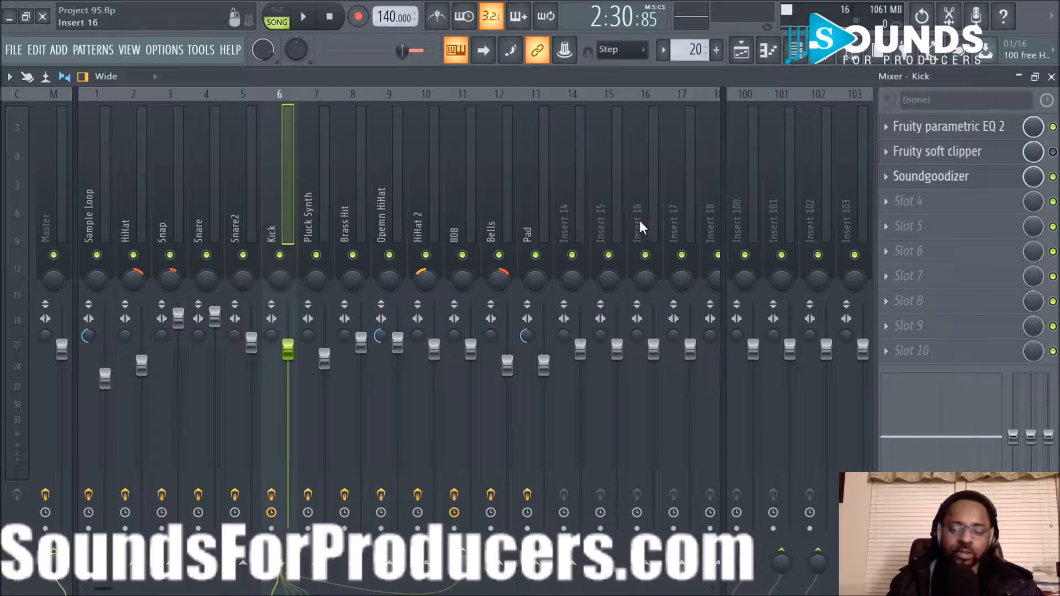
{"action": "left_click", "coordinate": [520, 196]}
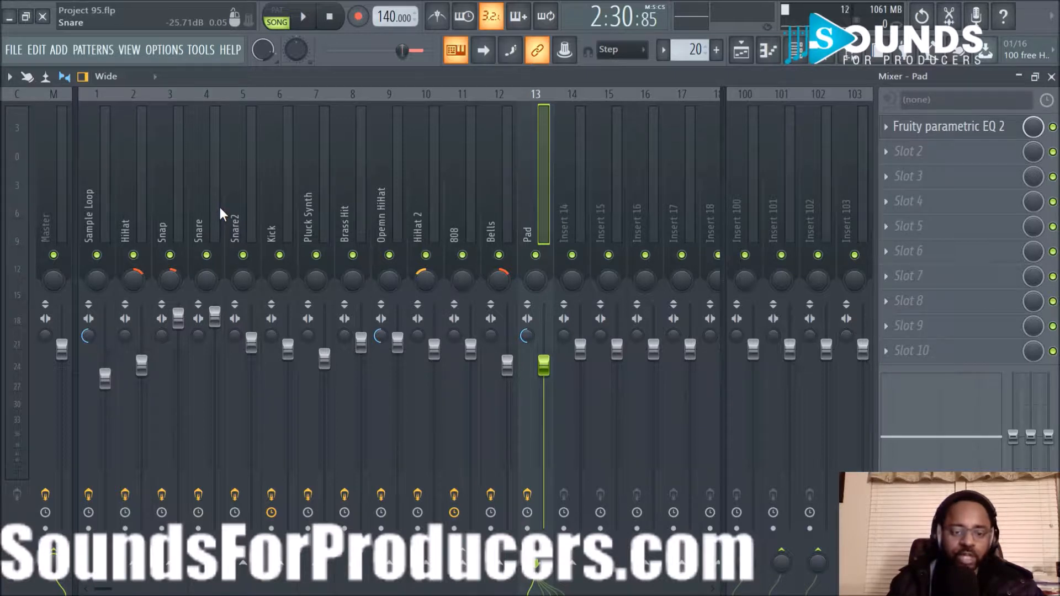
Step: Play the song from bar 89 with the 808 mixer track soloed
{"action": "left_click", "coordinate": [304, 21]}
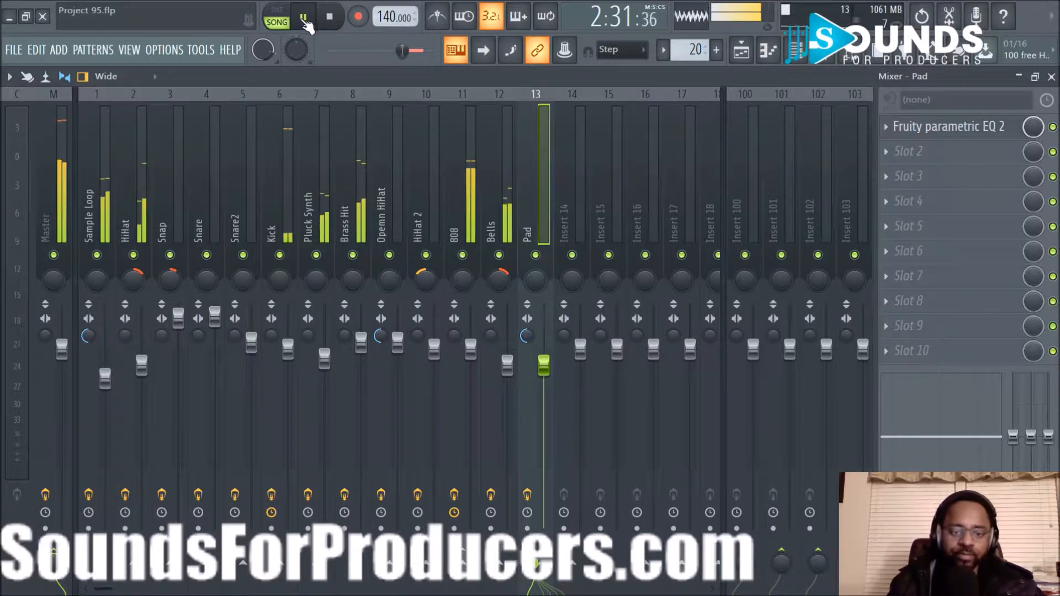
{"action": "right_click", "coordinate": [462, 255]}
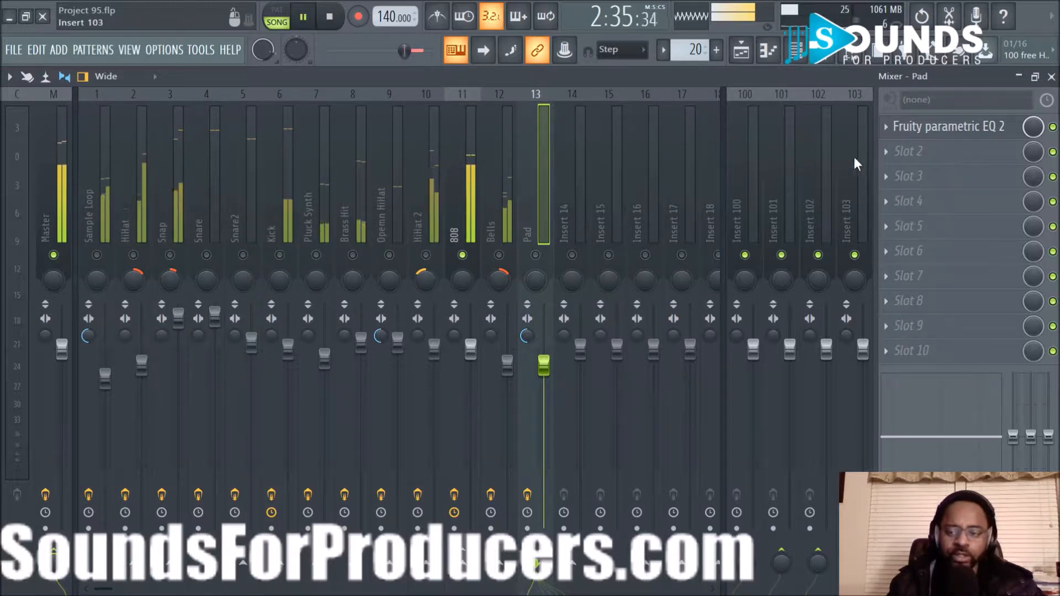
{"action": "left_click", "coordinate": [886, 153]}
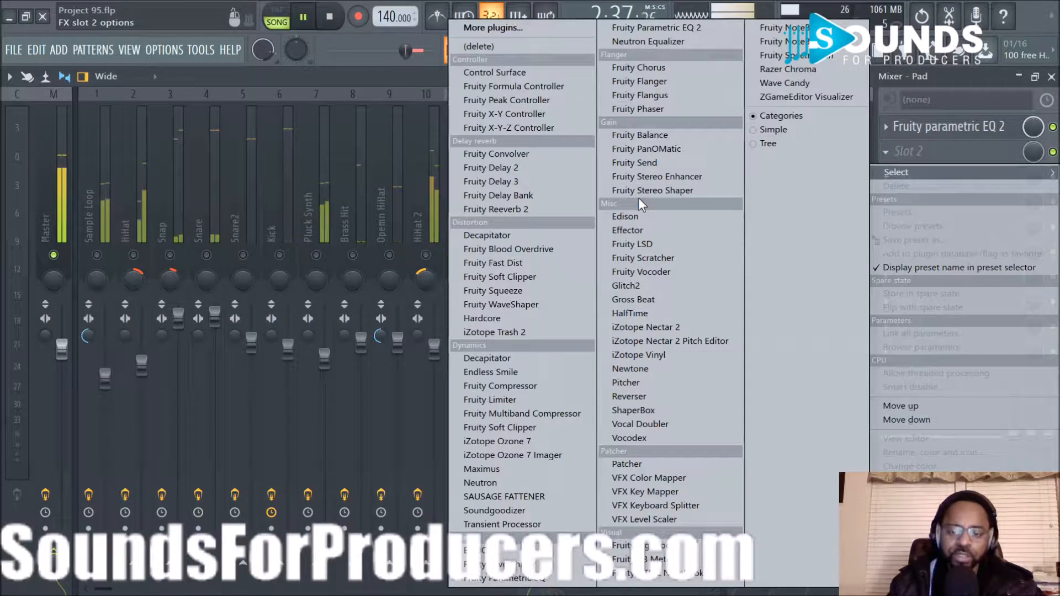
{"action": "left_click", "coordinate": [417, 76]}
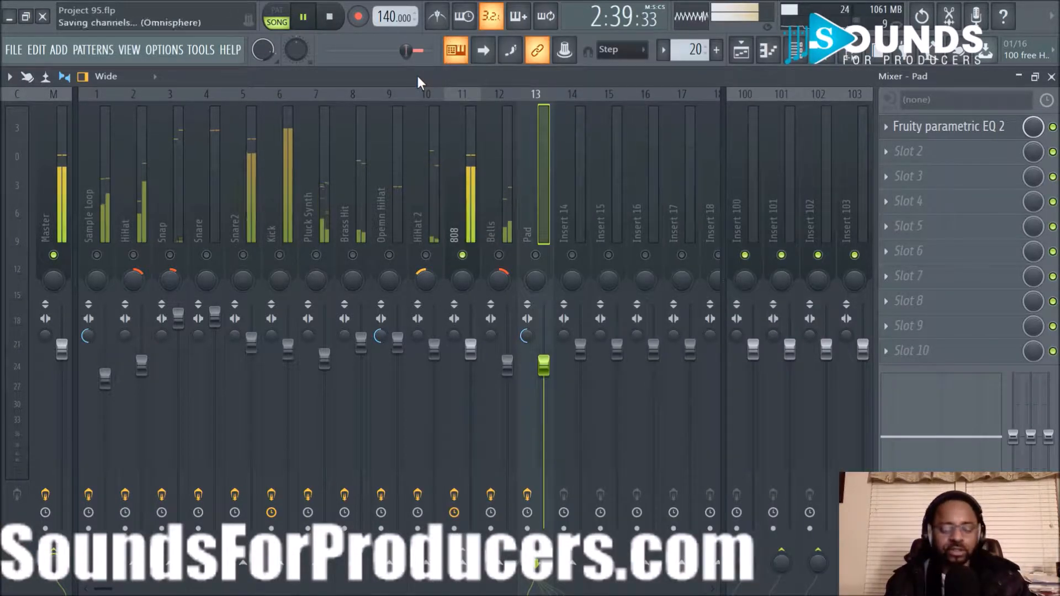
Step: Add Decapitator to the Pad track's second effect slot and try its drive at 0 and 10
{"action": "left_click", "coordinate": [886, 152]}
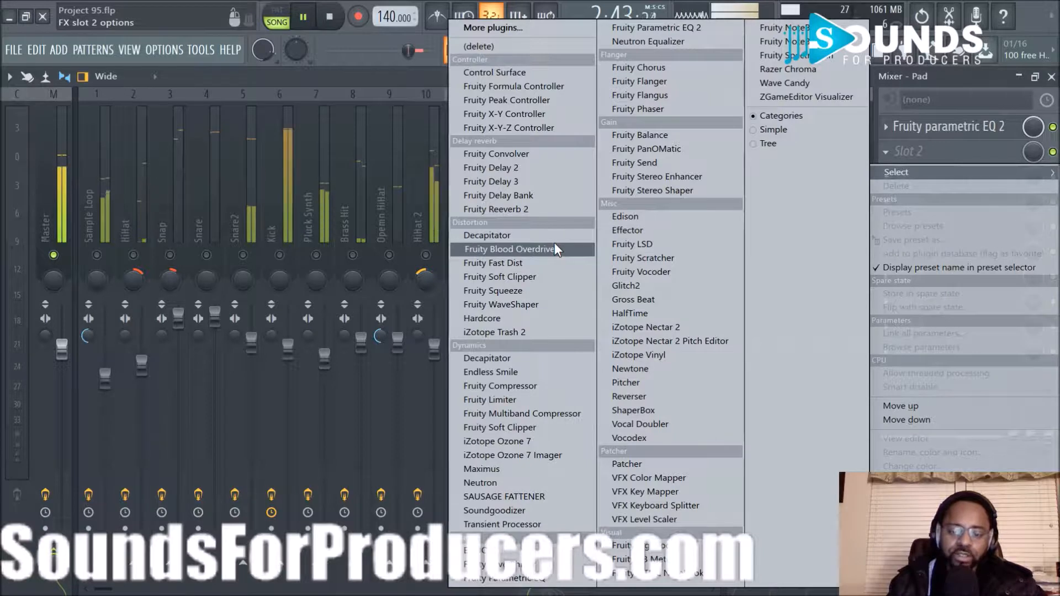
{"action": "left_click", "coordinate": [538, 236]}
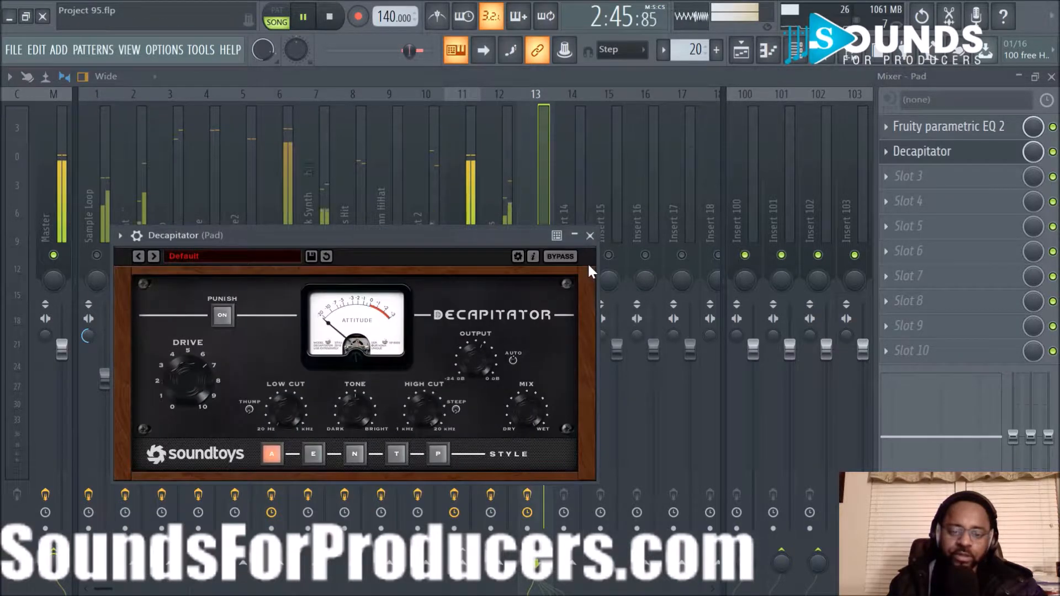
{"action": "left_click_drag", "start_coordinate": [190, 391], "coordinate": [187, 462]}
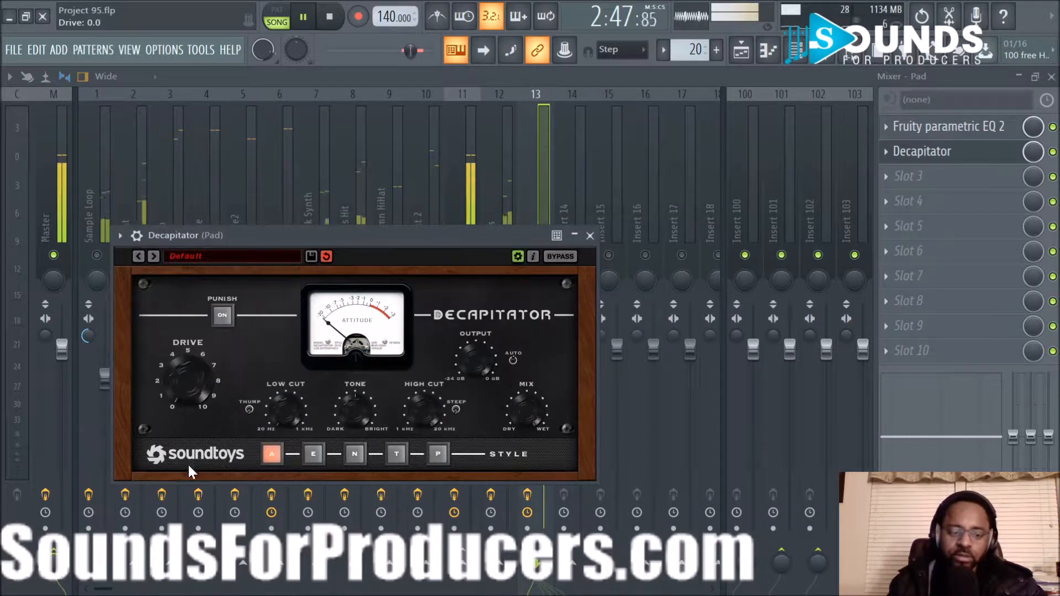
{"action": "left_click_drag", "start_coordinate": [197, 392], "coordinate": [197, 287]}
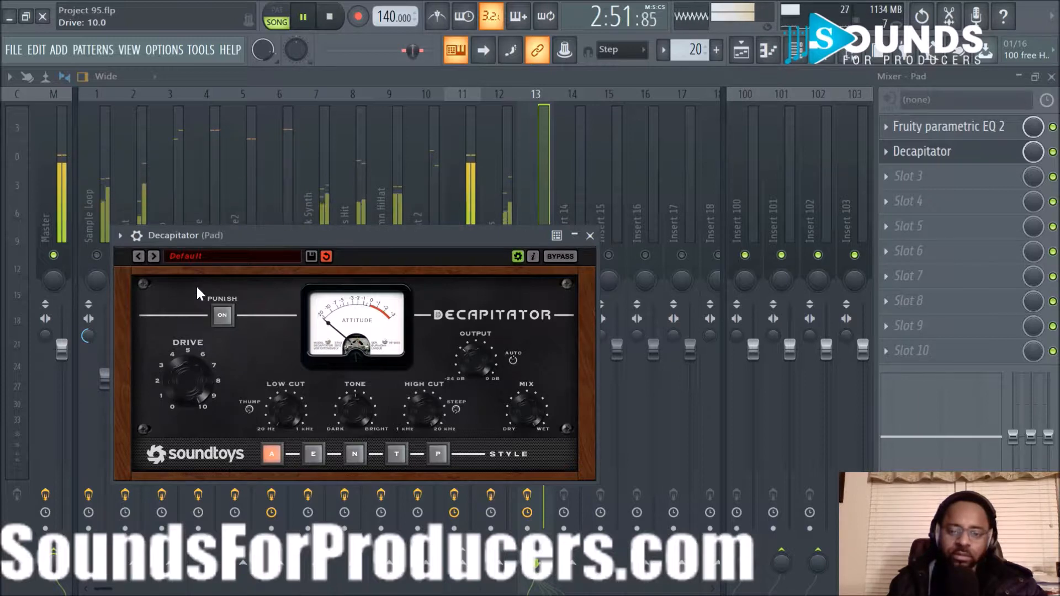
{"action": "left_click_drag", "start_coordinate": [252, 237], "coordinate": [305, 293]}
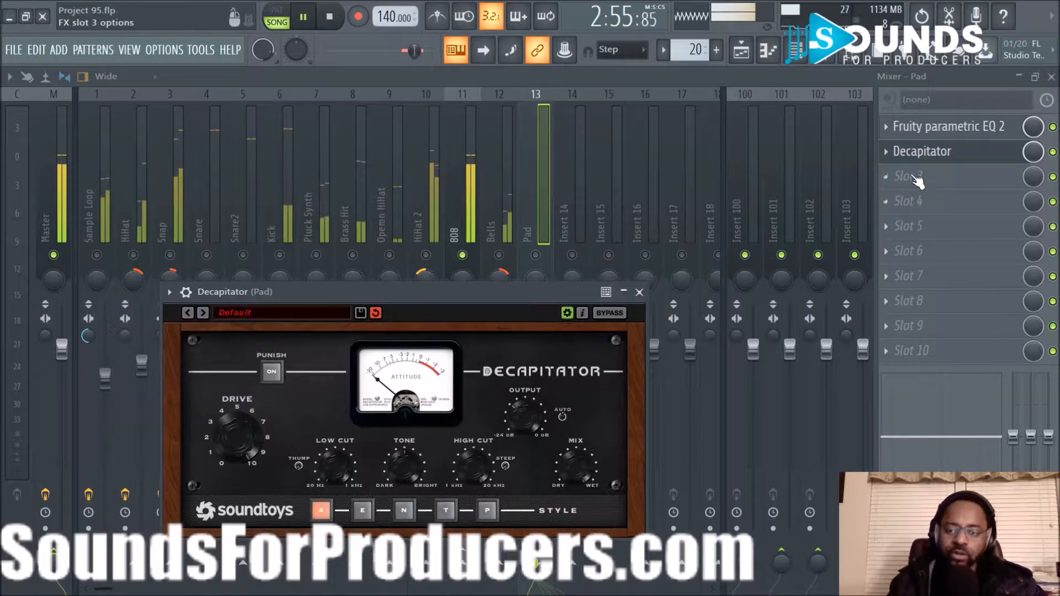
Step: Add Decapitator to the third effect slot of the 808 track and close its window
{"action": "left_click", "coordinate": [881, 151]}
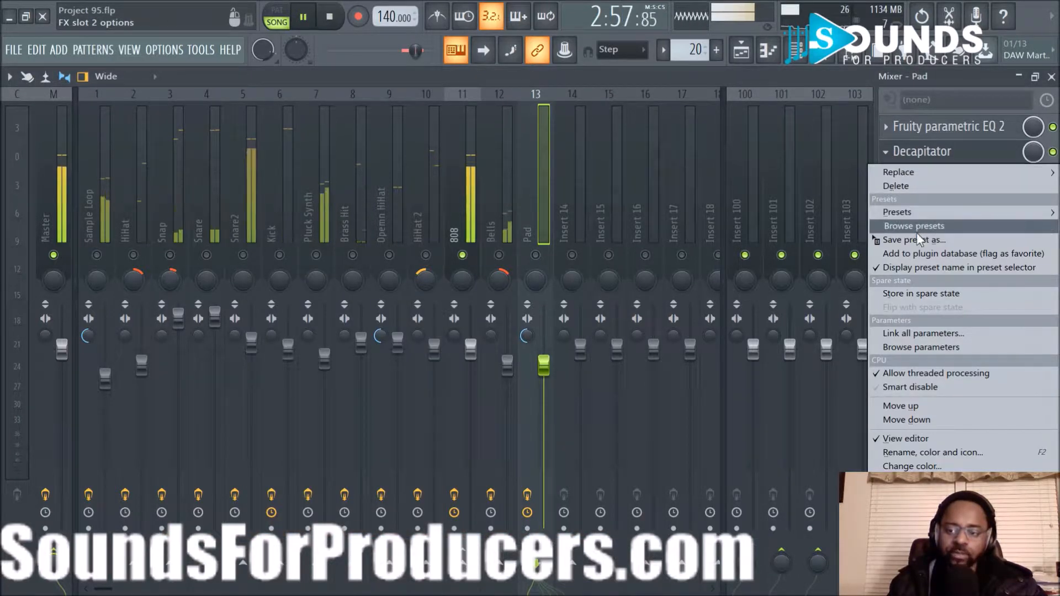
{"action": "left_click_drag", "start_coordinate": [916, 241], "coordinate": [461, 205]}
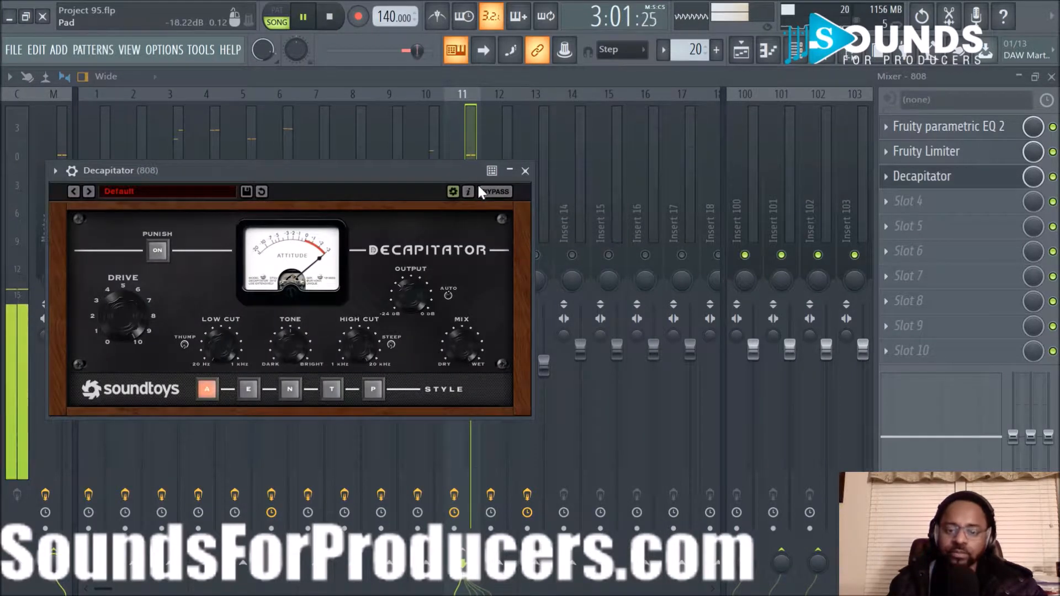
{"action": "left_click", "coordinate": [525, 171]}
Step: Delete Decapitator from the Pad track's second effect slot
{"action": "left_click", "coordinate": [527, 227]}
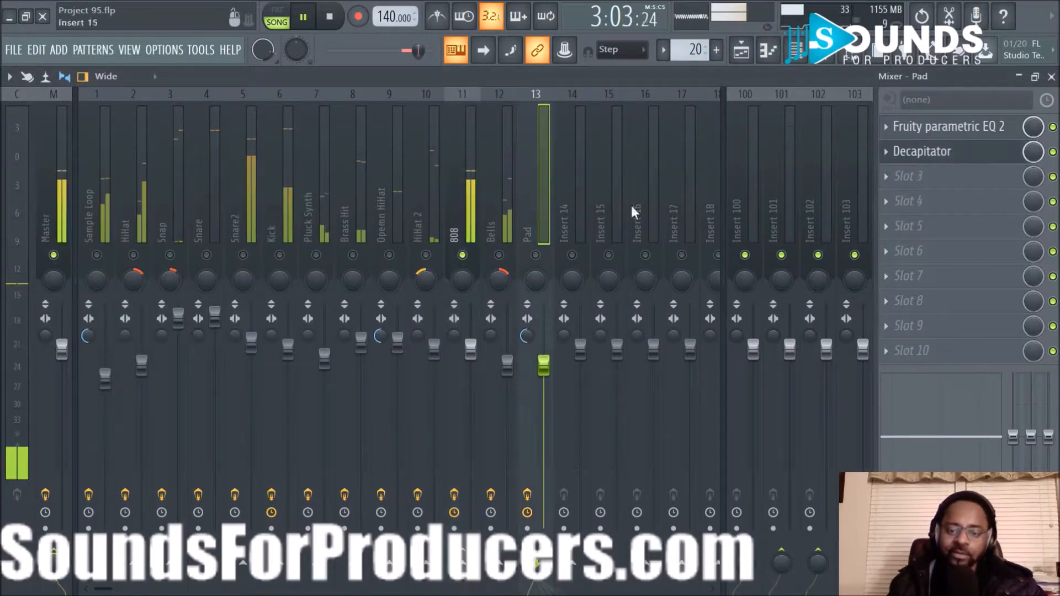
{"action": "left_click", "coordinate": [883, 153]}
{"action": "mouse_move", "coordinate": [880, 171]}
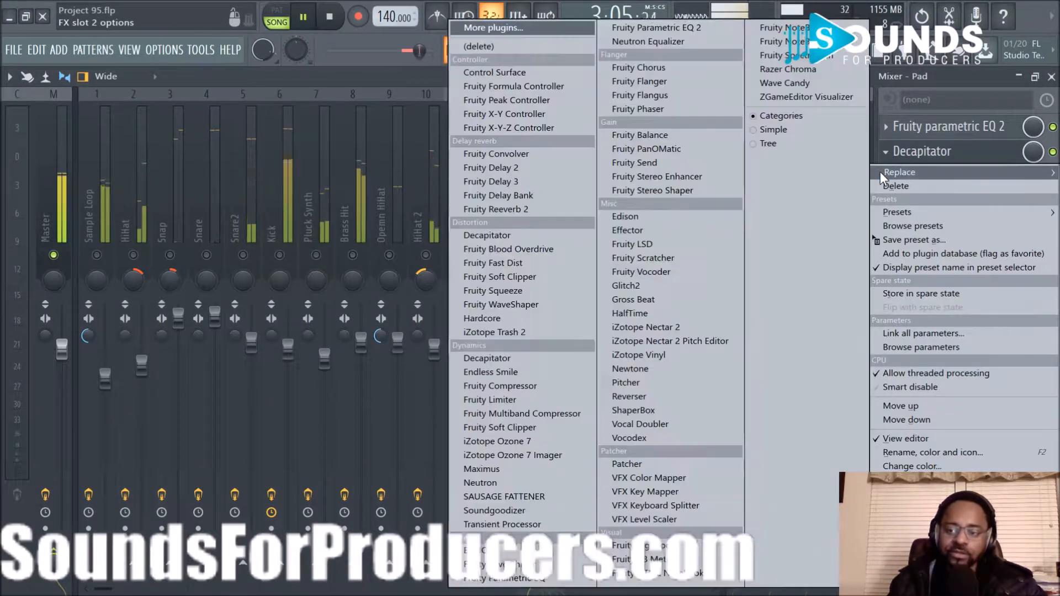
{"action": "left_click", "coordinate": [538, 48]}
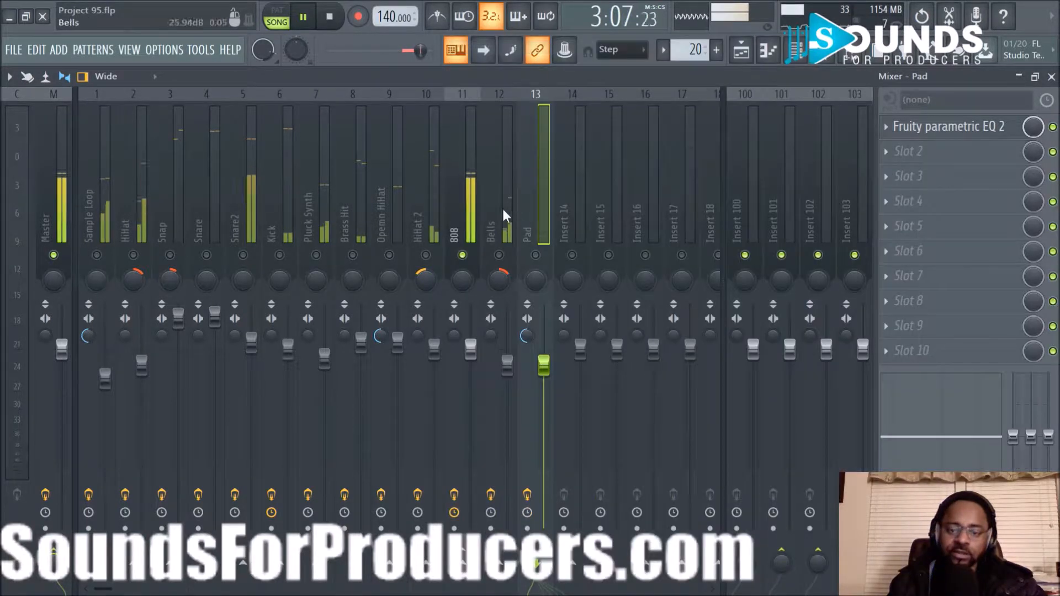
Step: Open the 808 track's Decapitator and lower its drive to about 0.3
{"action": "left_click", "coordinate": [451, 208]}
{"action": "left_click", "coordinate": [949, 187]}
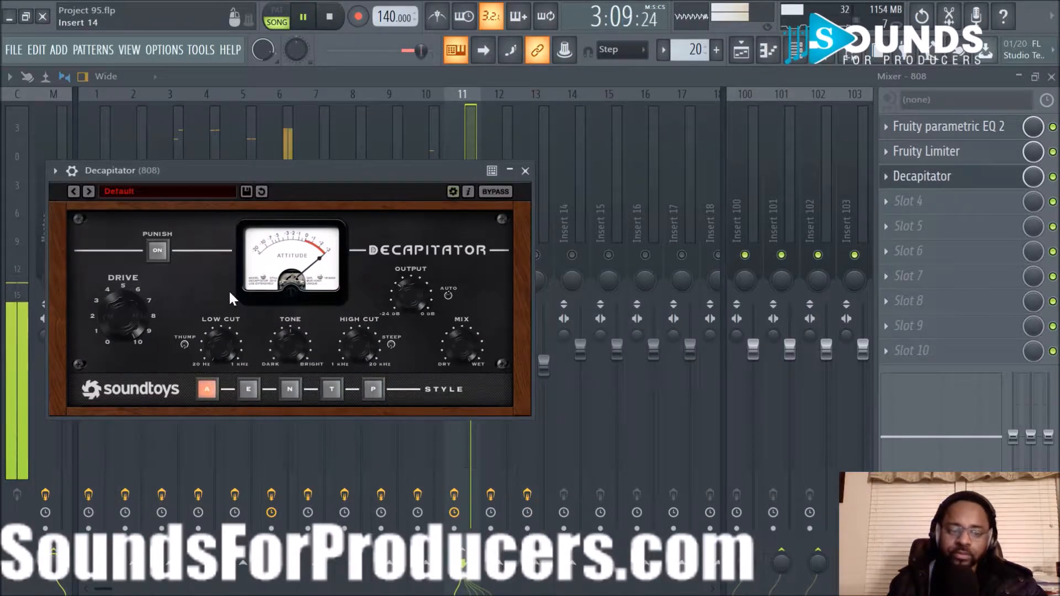
{"action": "left_click_drag", "start_coordinate": [130, 327], "coordinate": [123, 435]}
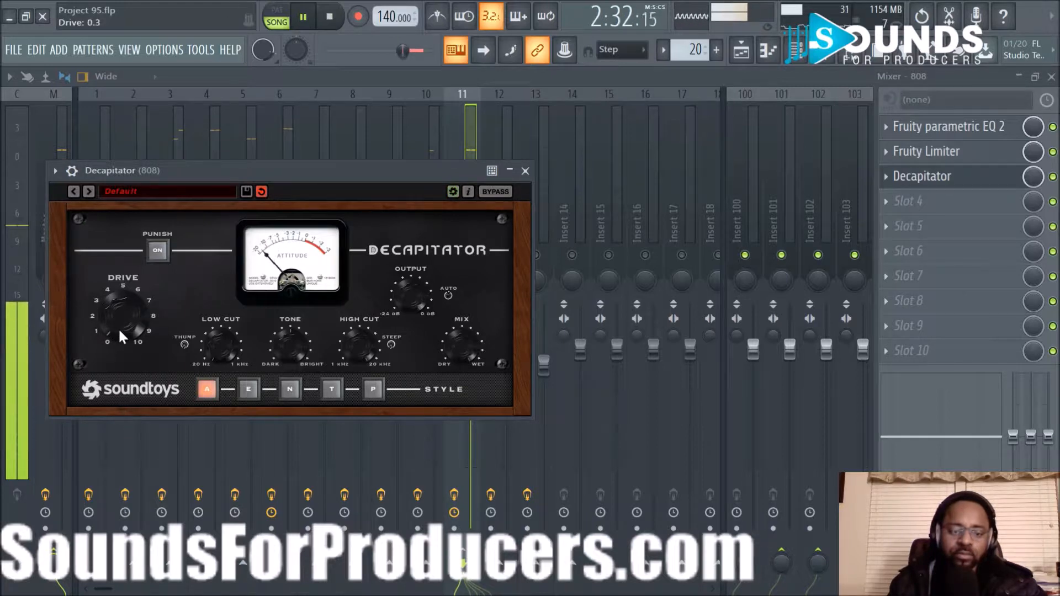
Step: Compare the 808 track's Decapitator bypassed and active, raise its drive to about 4.1, and close the plugin window
{"action": "left_click", "coordinate": [488, 191]}
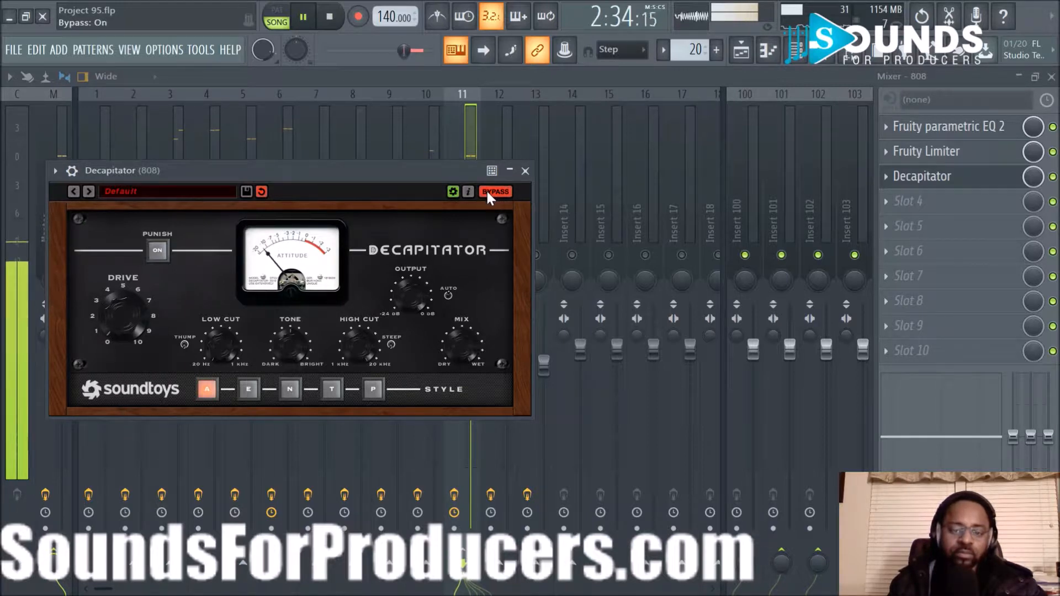
{"action": "left_click", "coordinate": [488, 191]}
{"action": "left_click_drag", "start_coordinate": [125, 334], "coordinate": [122, 304]}
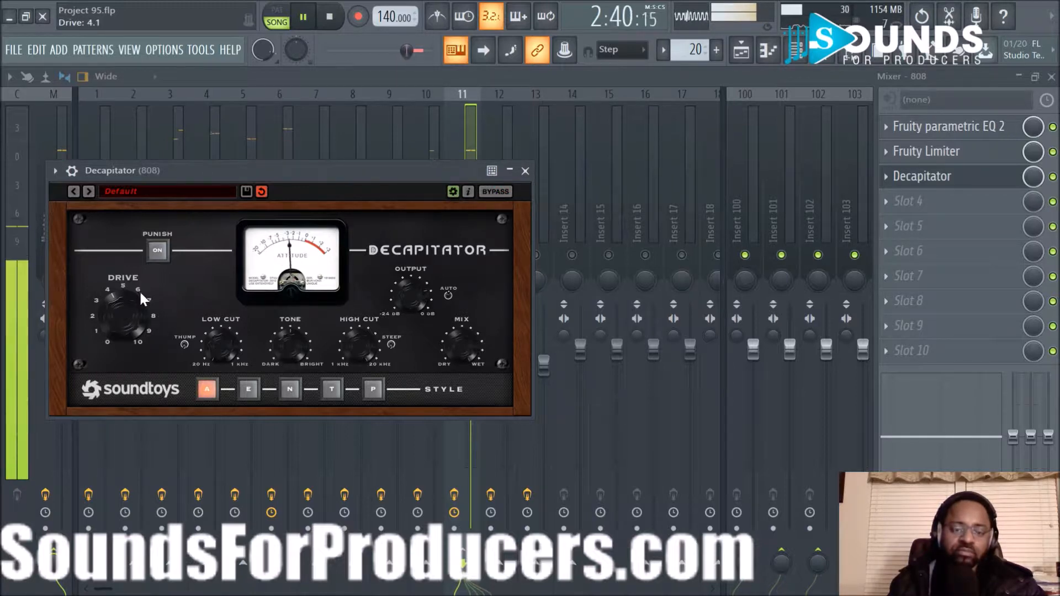
{"action": "left_click", "coordinate": [525, 170]}
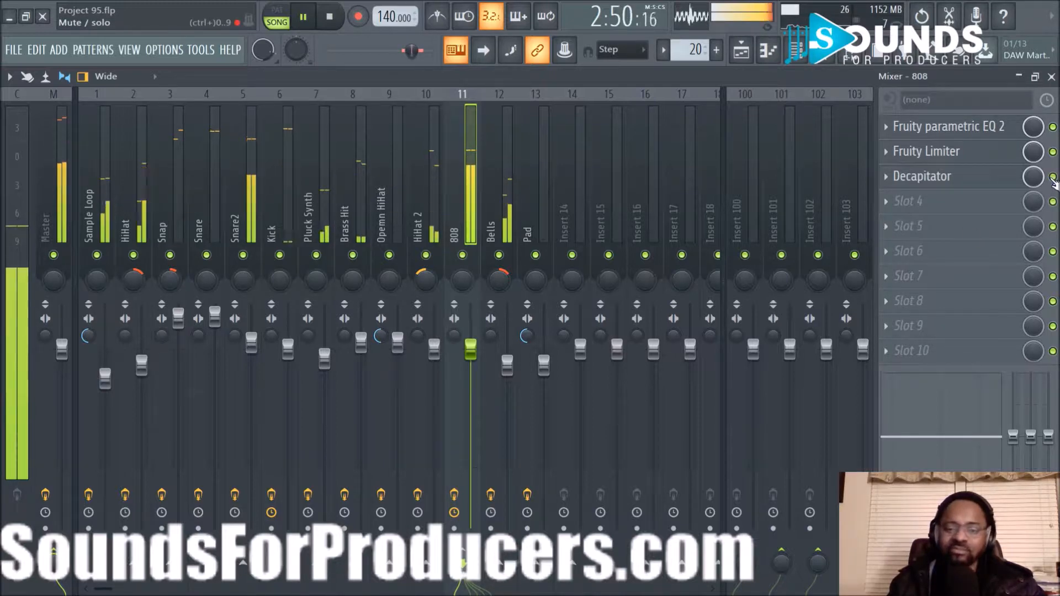
Step: Replay the song section to listen to the current mix, stopping playback at the end
{"action": "left_click", "coordinate": [340, 24]}
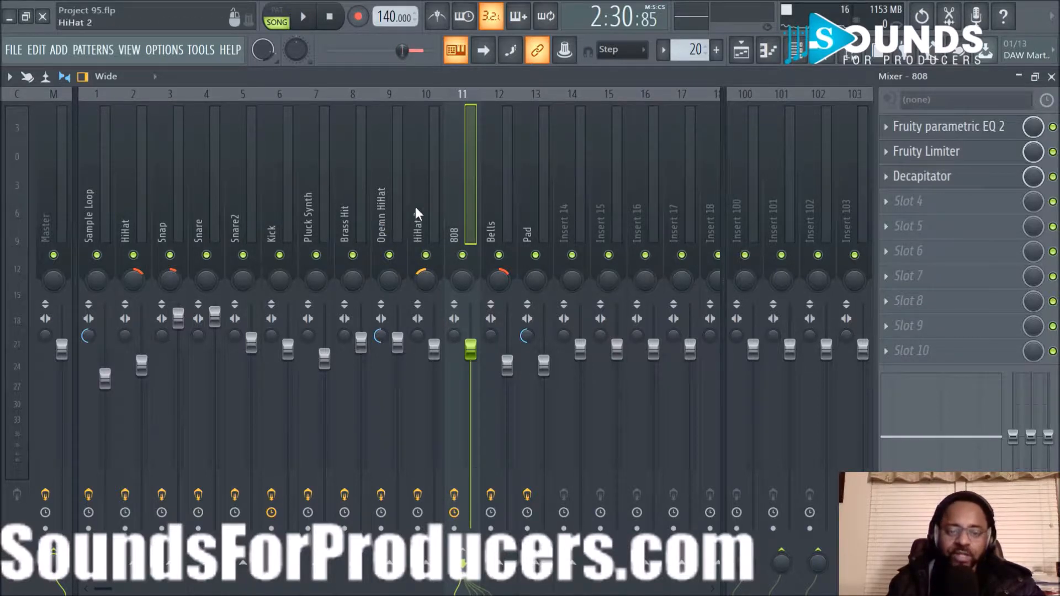
{"action": "left_click", "coordinate": [317, 23]}
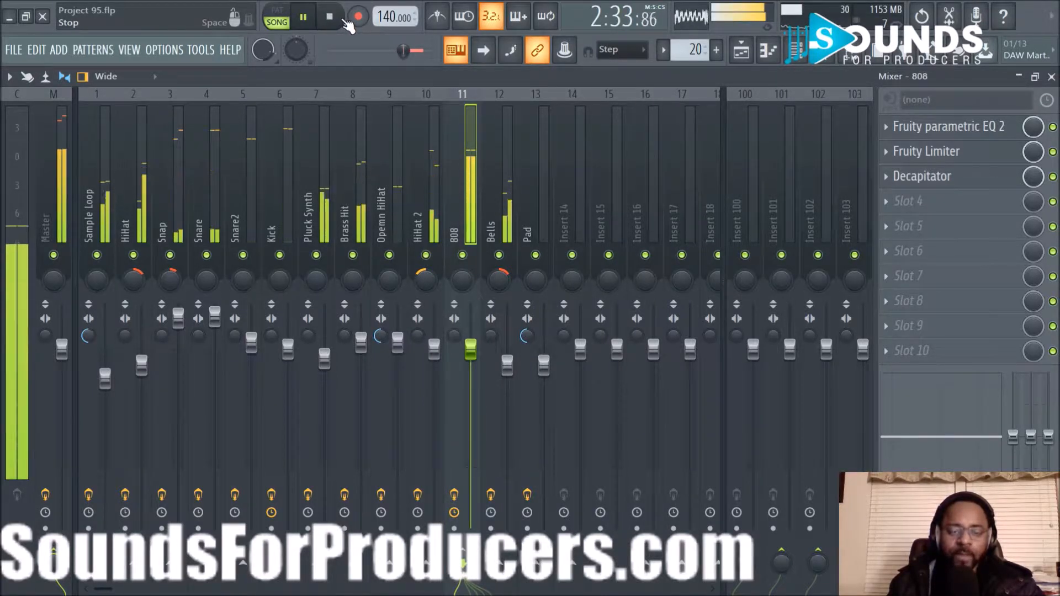
{"action": "left_click", "coordinate": [346, 21]}
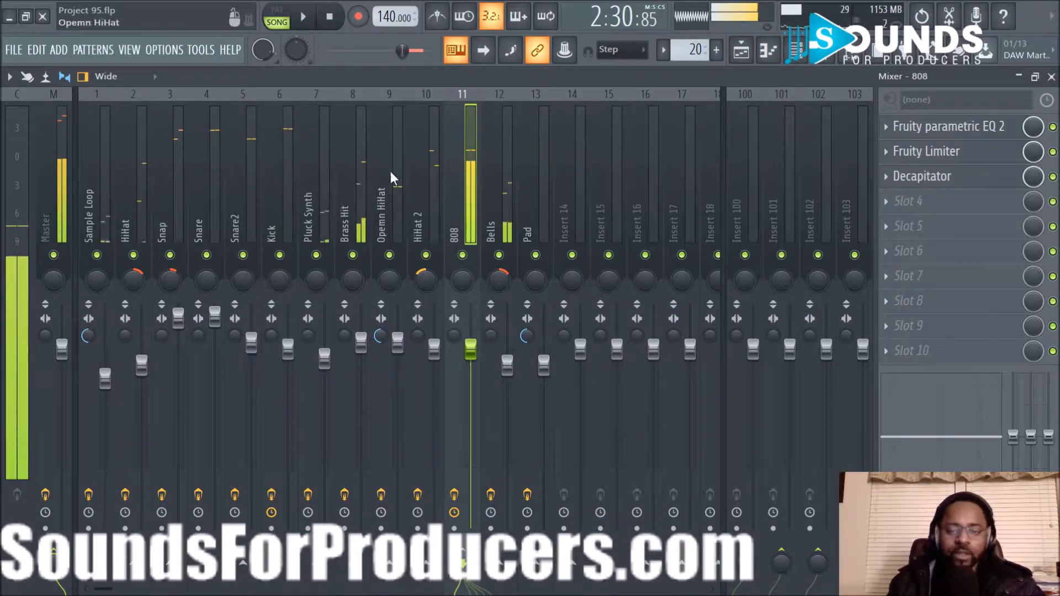
Step: Rename mixer track 15 to Sound Group and mixer track 16 to Drum Group
{"action": "left_click", "coordinate": [609, 194]}
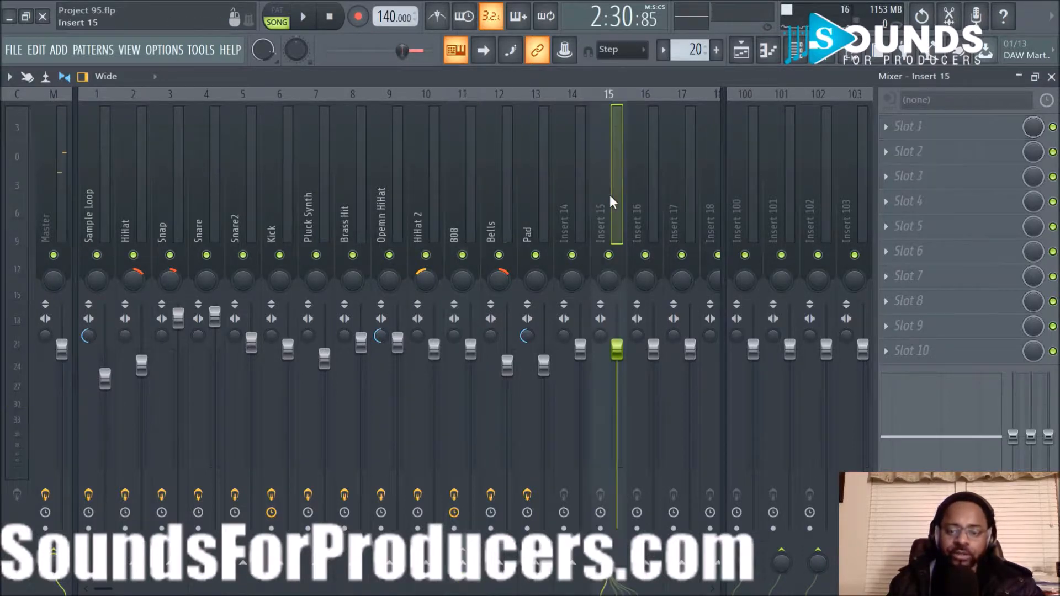
{"action": "right_click", "coordinate": [609, 194]}
{"action": "left_click", "coordinate": [669, 111]}
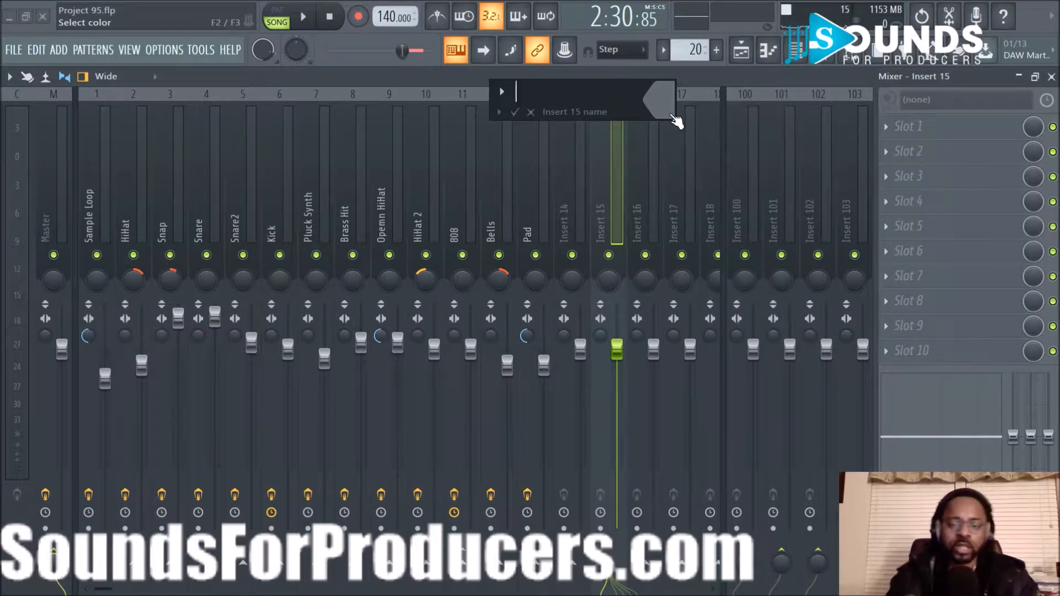
{"action": "type", "text": "Sound "}
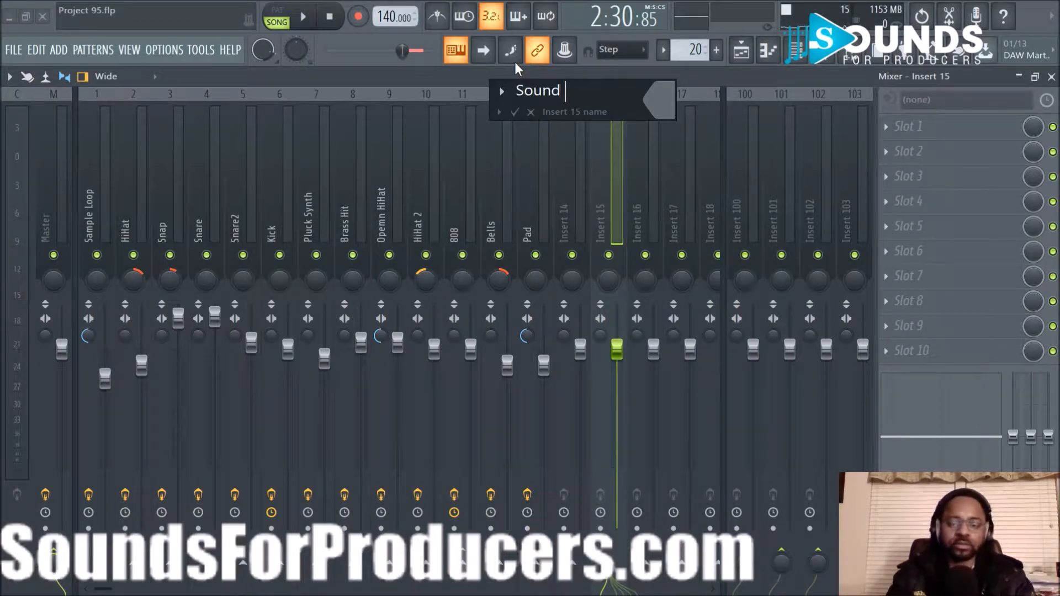
{"action": "type", "text": "Group"}
{"action": "key", "text": "Return"}
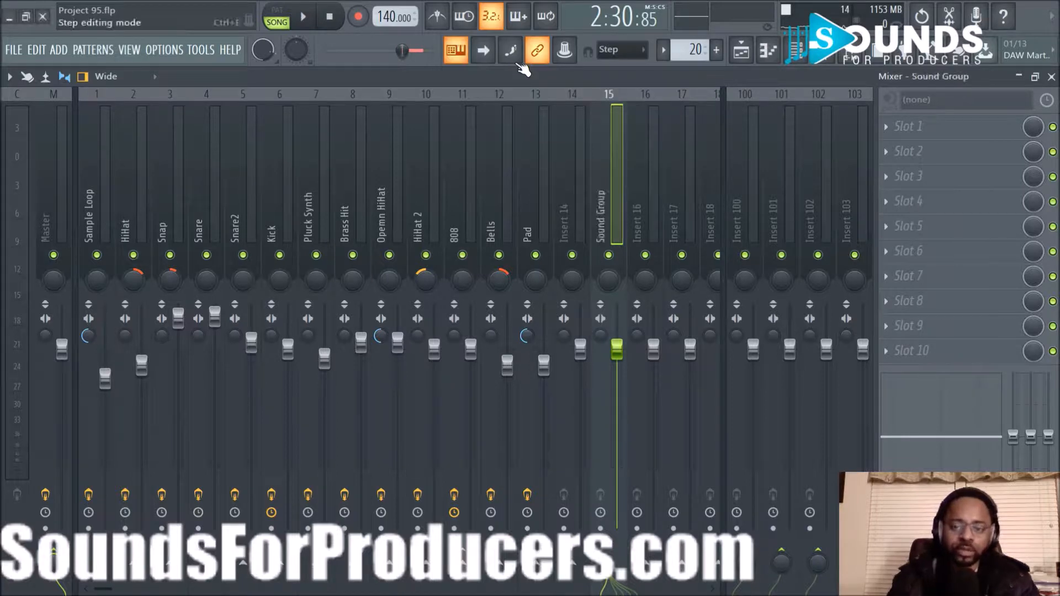
{"action": "right_click", "coordinate": [644, 213]}
{"action": "left_click", "coordinate": [704, 115]}
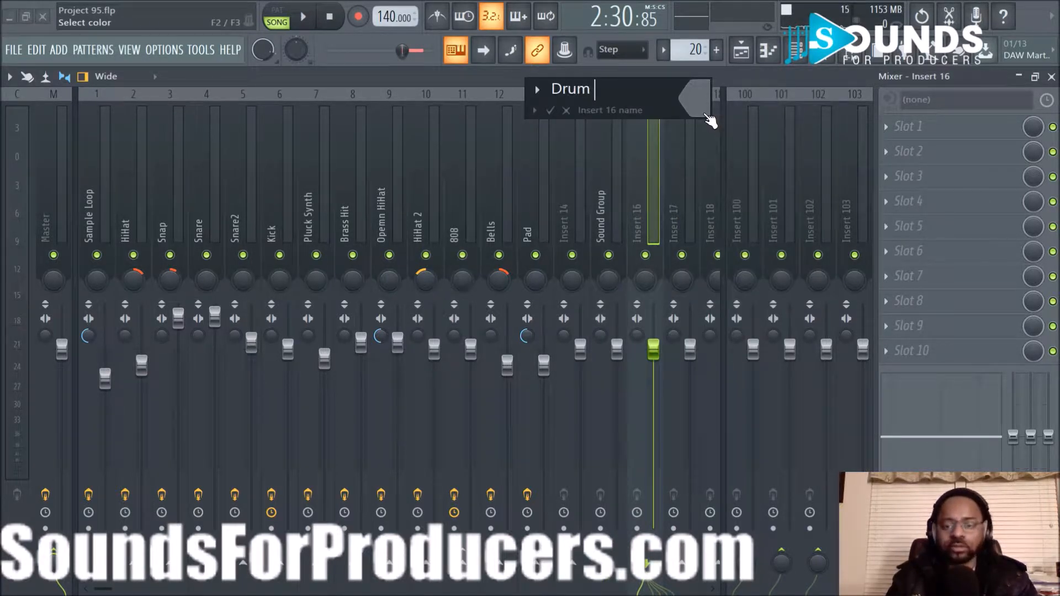
{"action": "key", "text": "Return"}
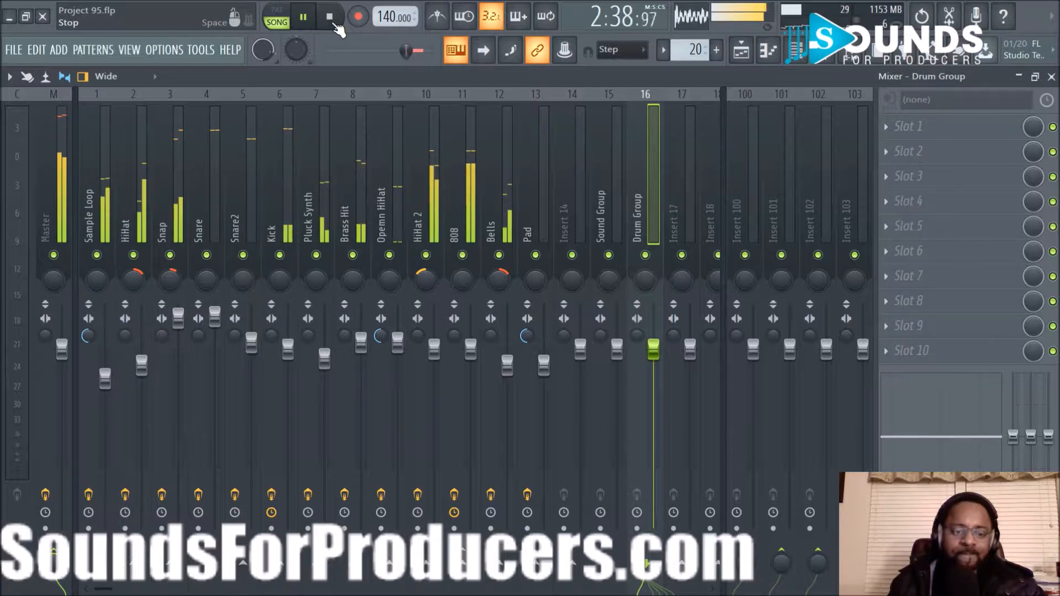
Step: Solo the drum tracks together during playback: HiHat, Snap, Snare, Snare2, Kick, Opemn HiHat, HiHat 2 and 808
{"action": "right_click", "coordinate": [133, 255]}
{"action": "left_click", "coordinate": [206, 255]}
{"action": "left_click", "coordinate": [279, 257]}
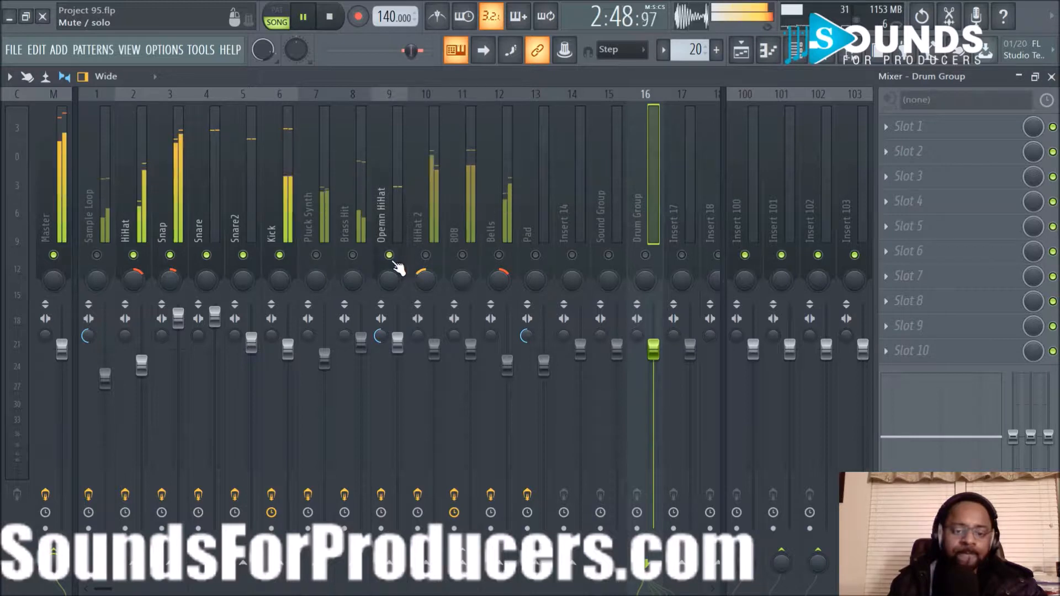
{"action": "left_click", "coordinate": [425, 256]}
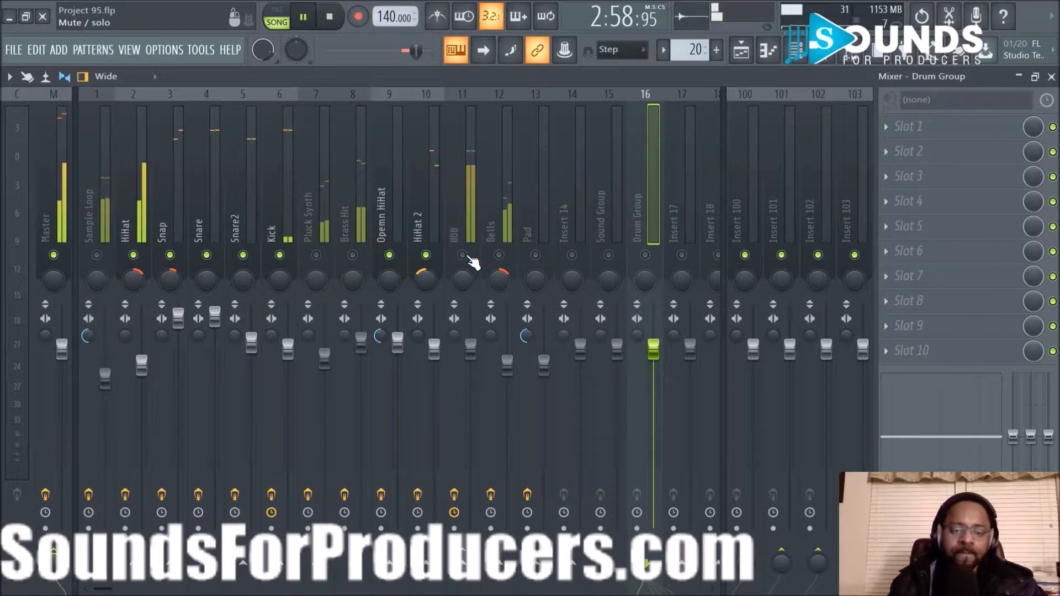
{"action": "left_click", "coordinate": [463, 255]}
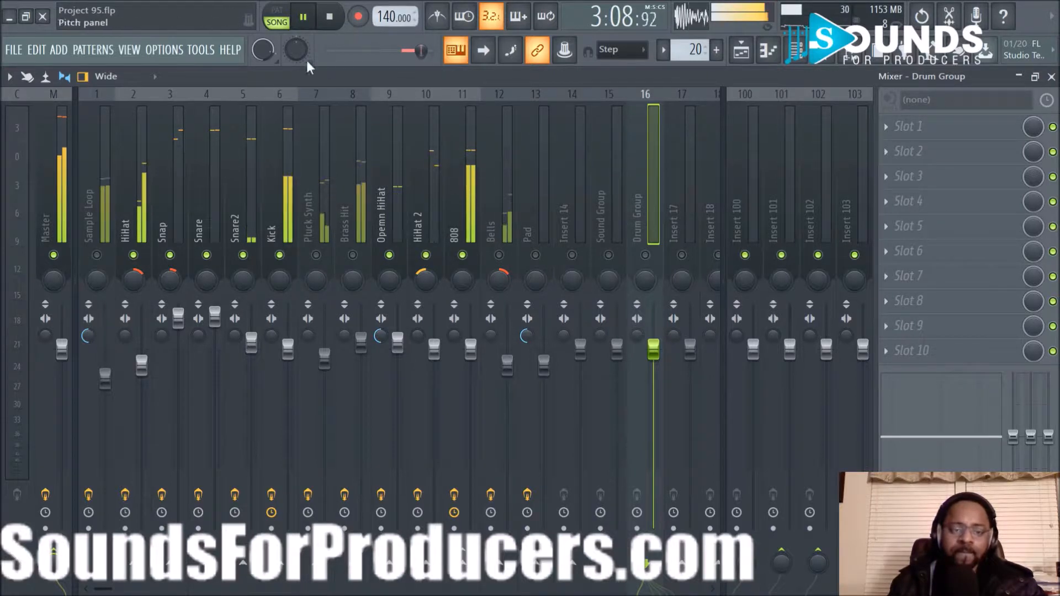
Step: Try routing the HiHat, Snap and Snare tracks only to the Sound Group track
{"action": "left_click", "coordinate": [135, 212]}
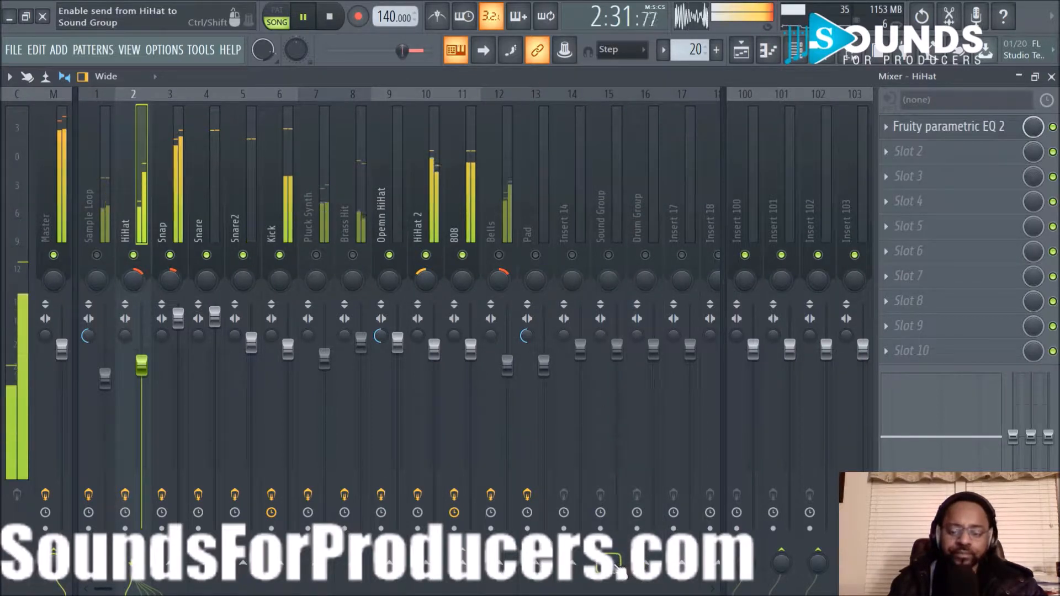
{"action": "right_click", "coordinate": [612, 551]}
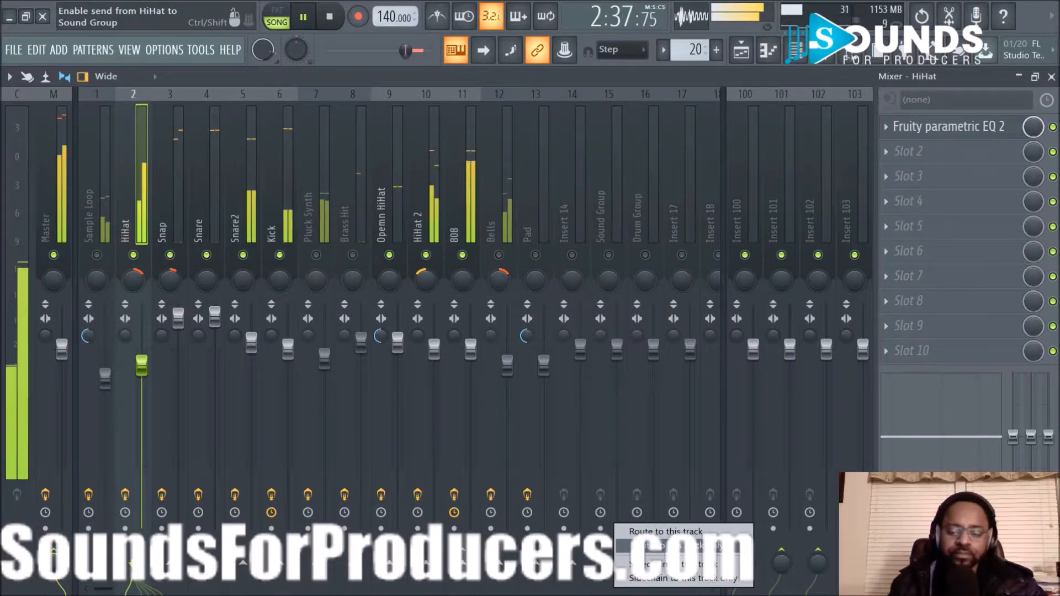
{"action": "left_click", "coordinate": [681, 545]}
{"action": "left_click", "coordinate": [162, 199]}
{"action": "right_click", "coordinate": [608, 551]}
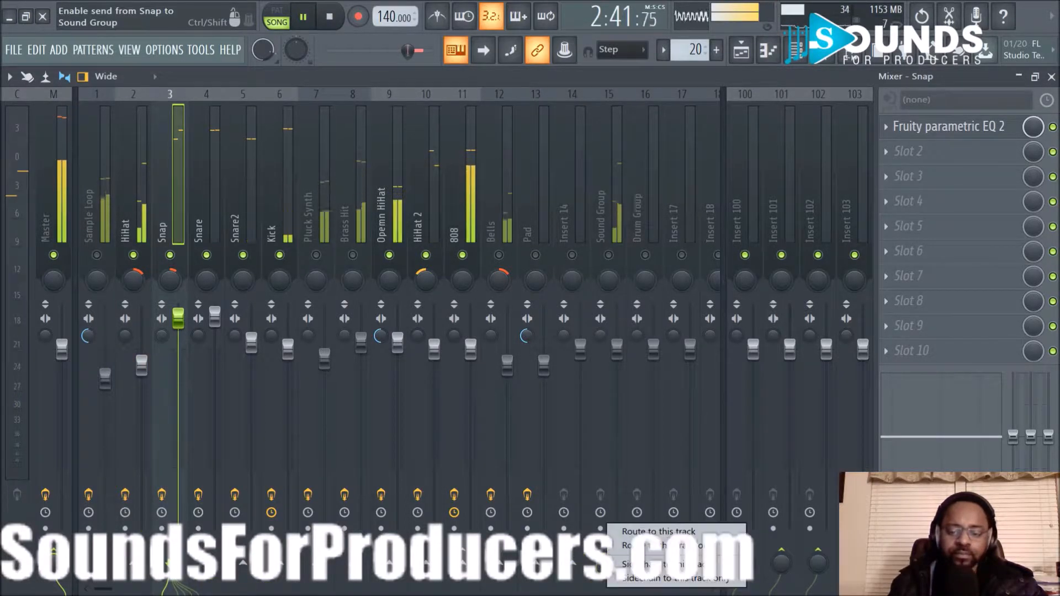
{"action": "left_click", "coordinate": [643, 546]}
{"action": "left_click", "coordinate": [214, 201]}
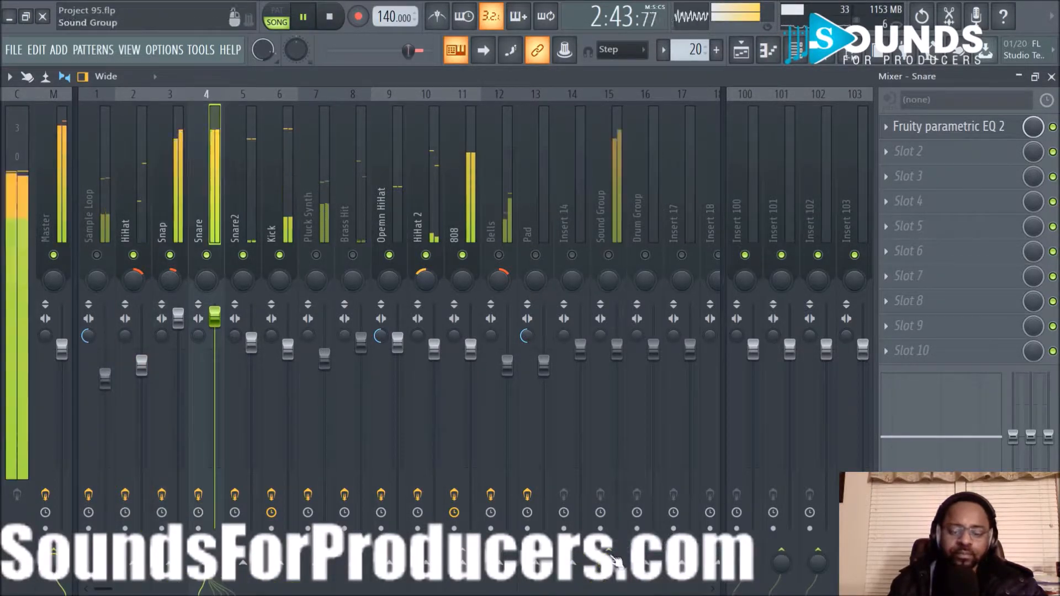
{"action": "right_click", "coordinate": [607, 550]}
{"action": "left_click", "coordinate": [643, 545]}
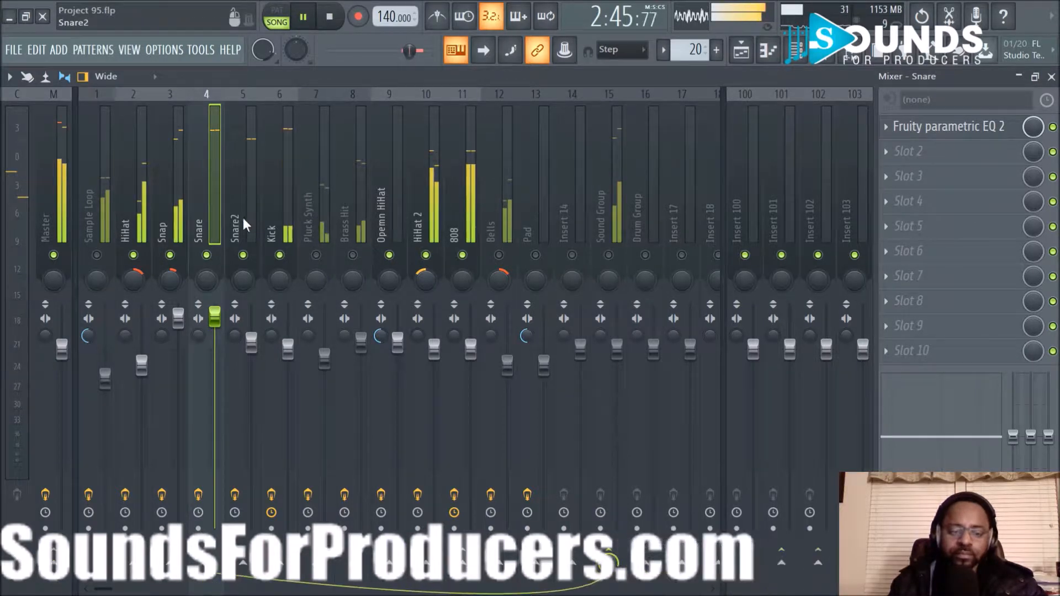
{"action": "left_click", "coordinate": [243, 215]}
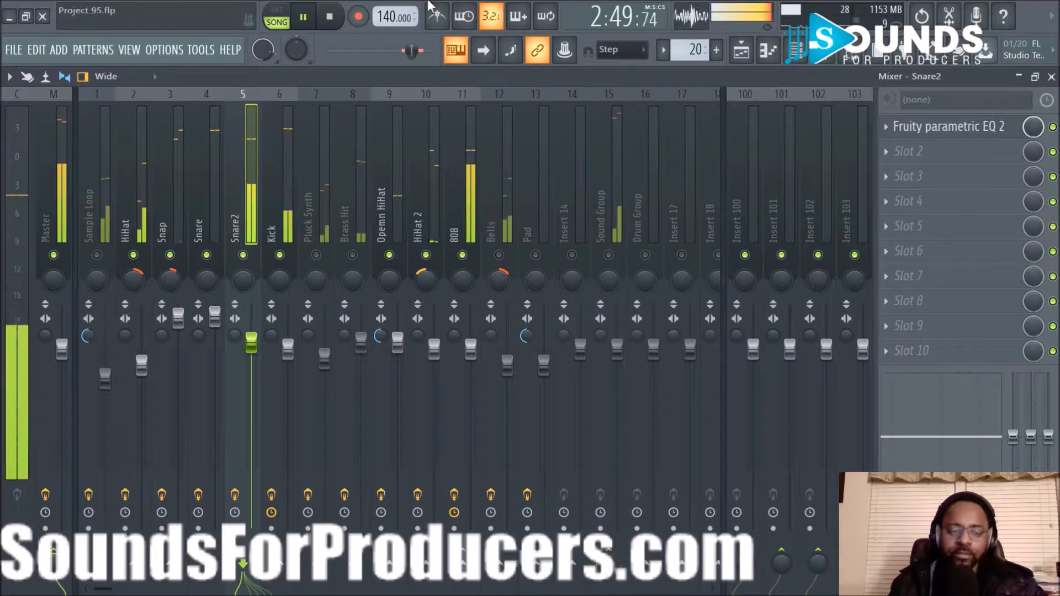
Step: Reroute the HiHat, Snap and Snare tracks so that they feed only the Drum Group track
{"action": "left_click", "coordinate": [128, 173]}
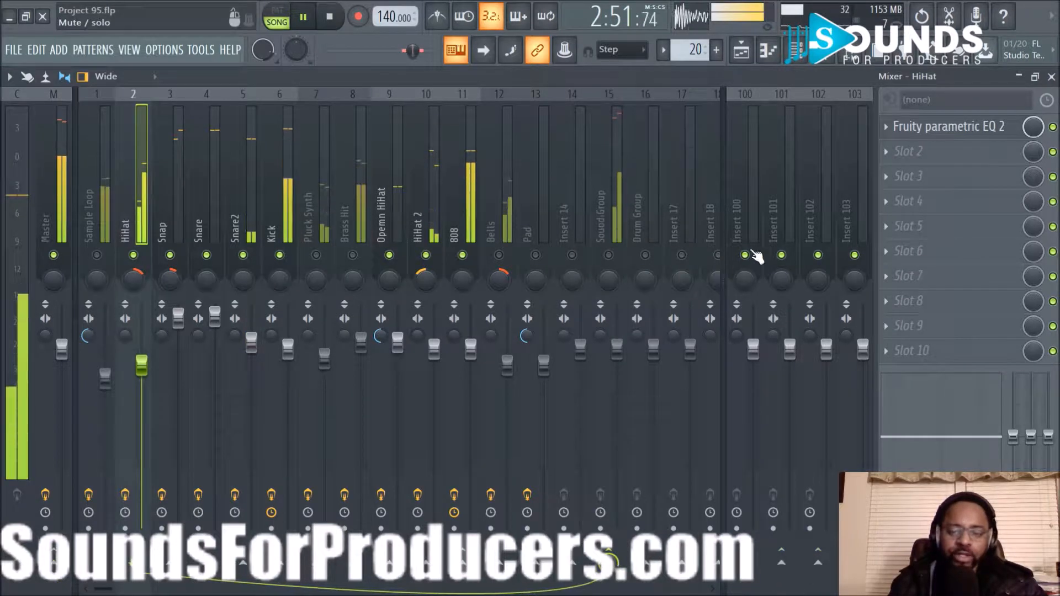
{"action": "right_click", "coordinate": [640, 551]}
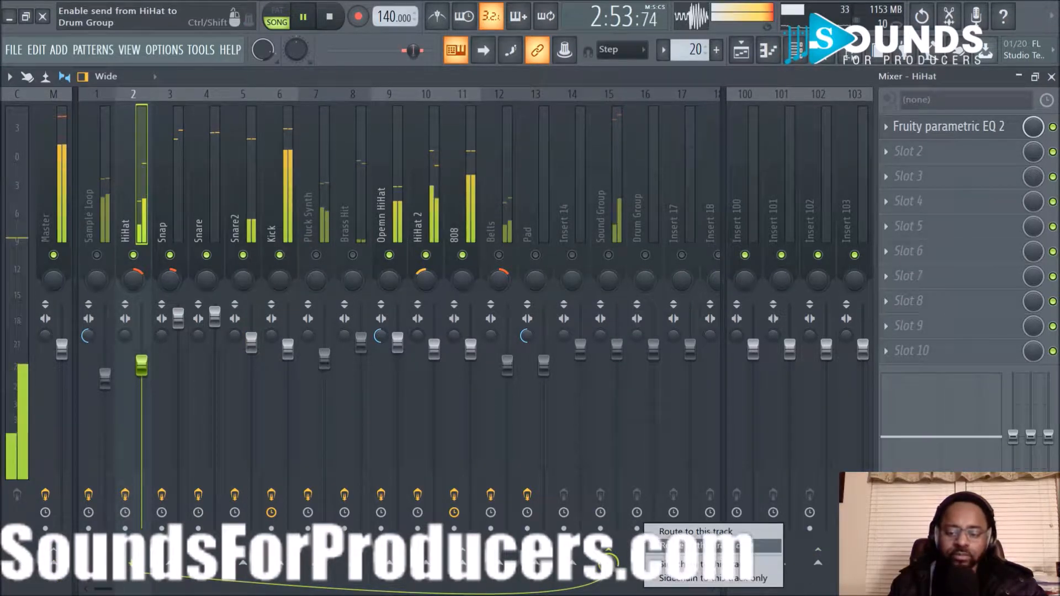
{"action": "left_click", "coordinate": [665, 564]}
{"action": "left_click", "coordinate": [176, 205]}
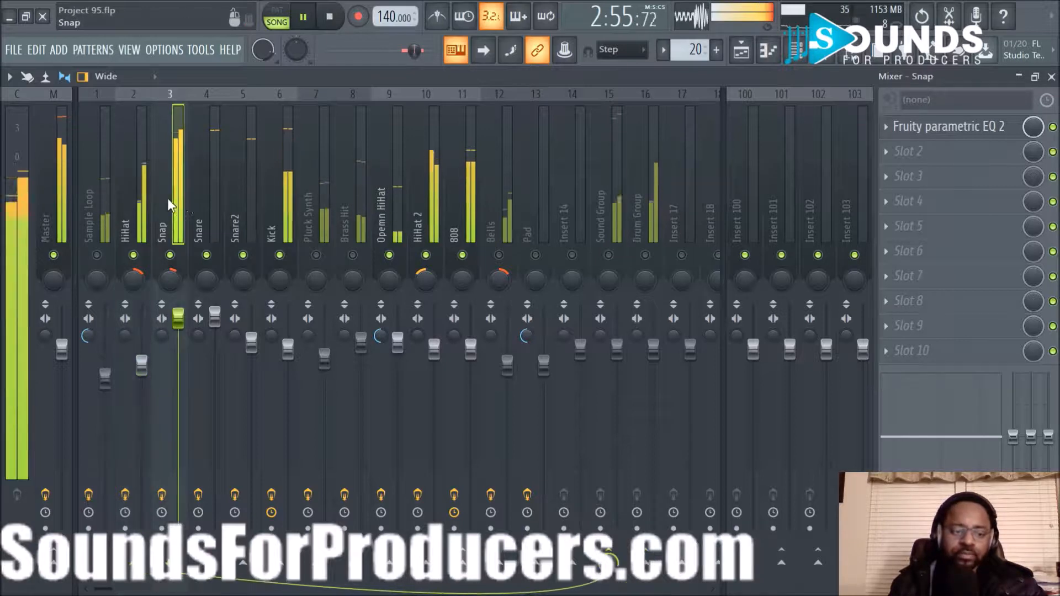
{"action": "left_click", "coordinate": [644, 562]}
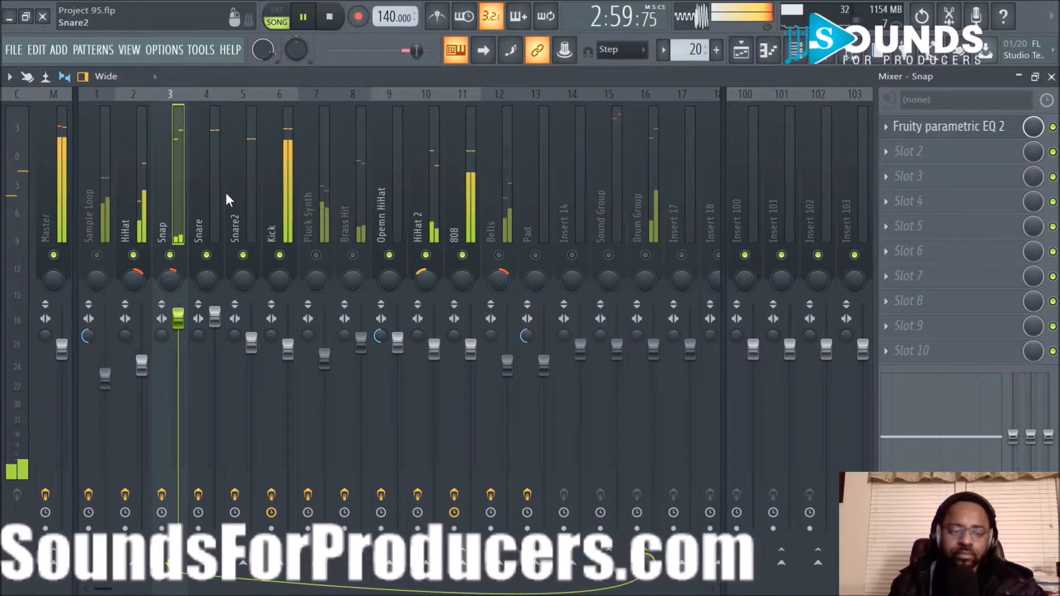
{"action": "left_click", "coordinate": [197, 211]}
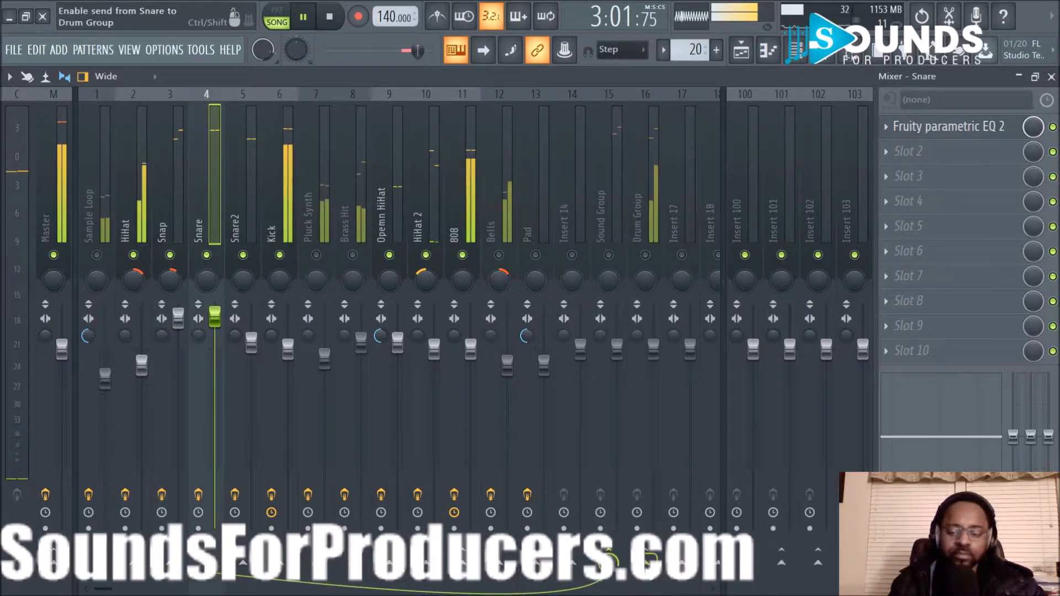
{"action": "right_click", "coordinate": [644, 561]}
{"action": "left_click", "coordinate": [679, 545]}
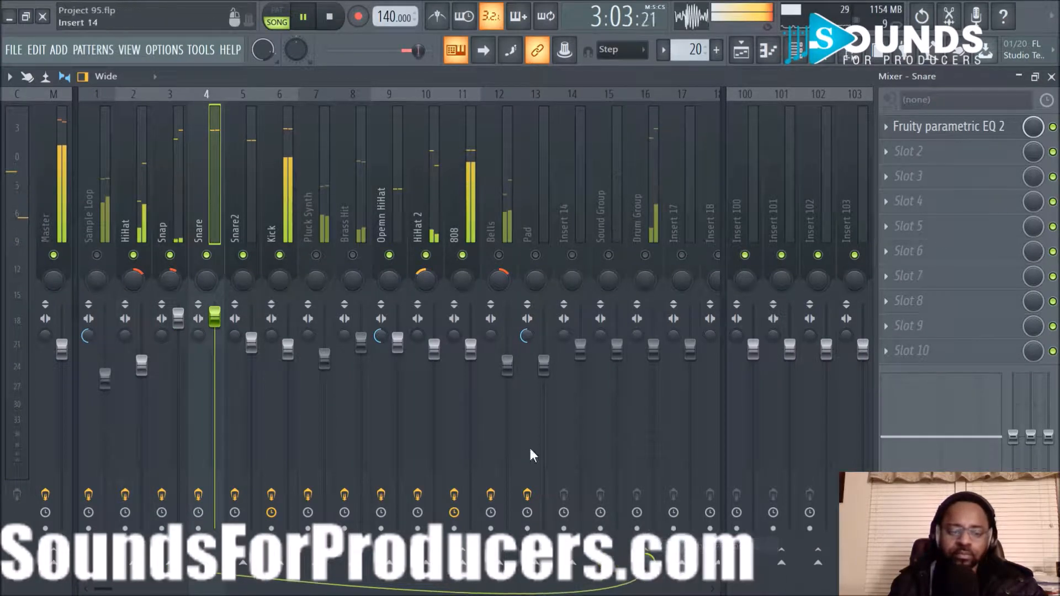
Step: Route the Snare2 and Kick tracks only to the Drum Group track
{"action": "left_click", "coordinate": [246, 210]}
{"action": "right_click", "coordinate": [662, 574]}
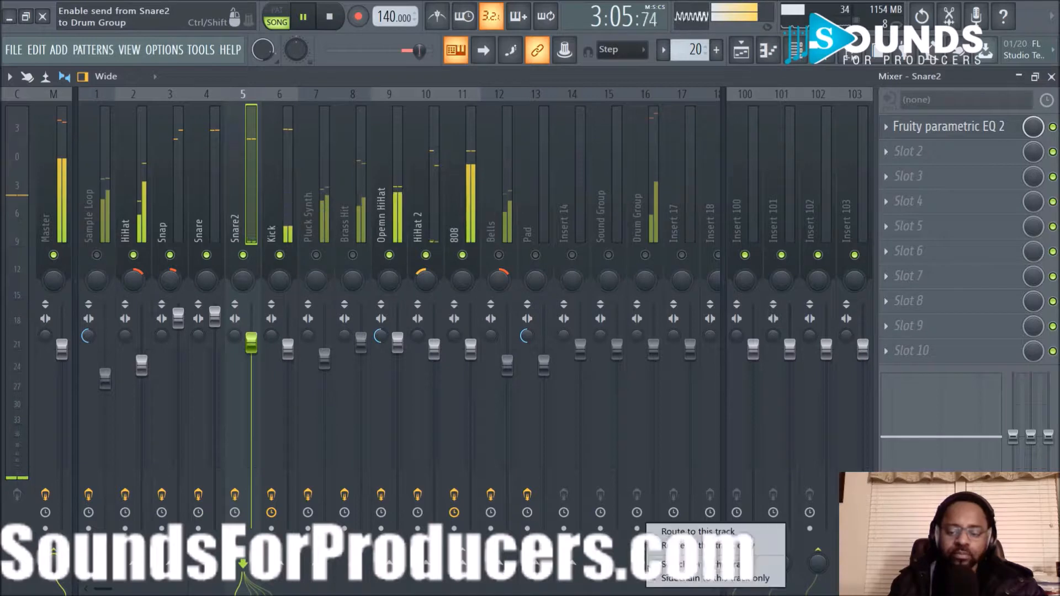
{"action": "left_click", "coordinate": [679, 545]}
{"action": "left_click", "coordinate": [272, 217]}
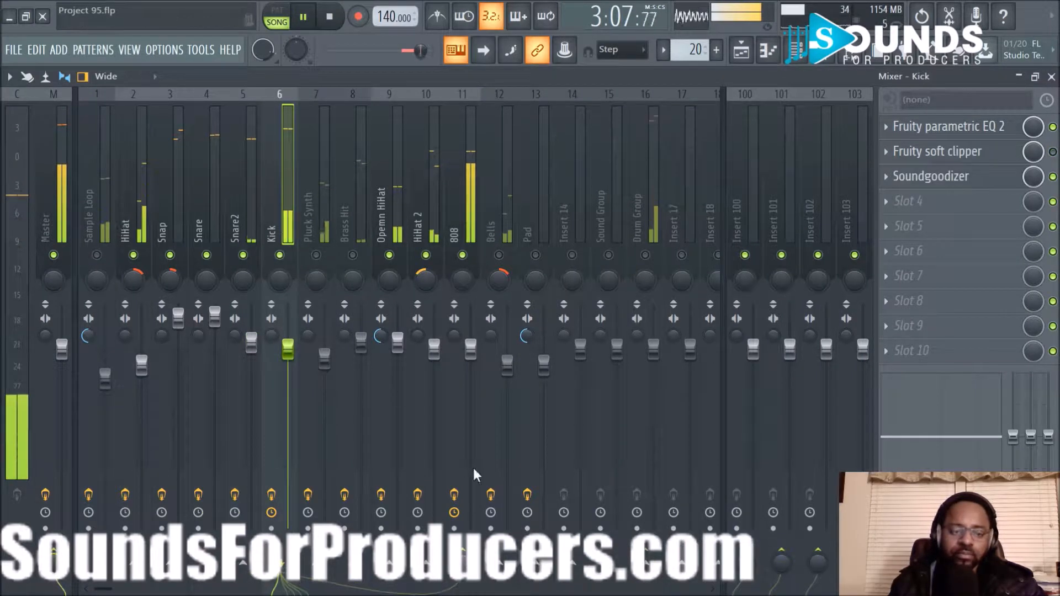
{"action": "right_click", "coordinate": [656, 569]}
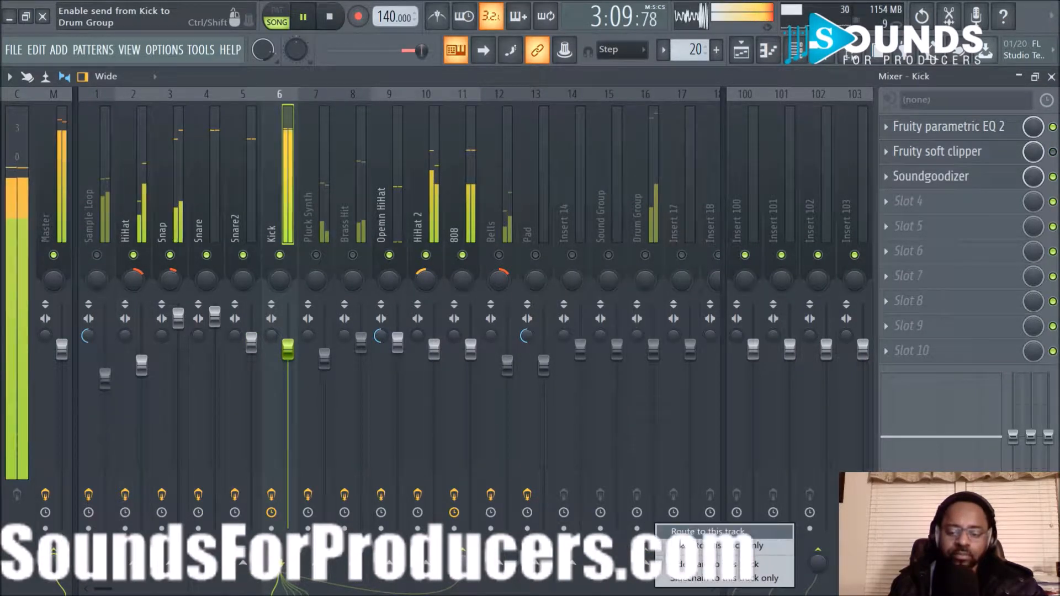
{"action": "left_click", "coordinate": [718, 545]}
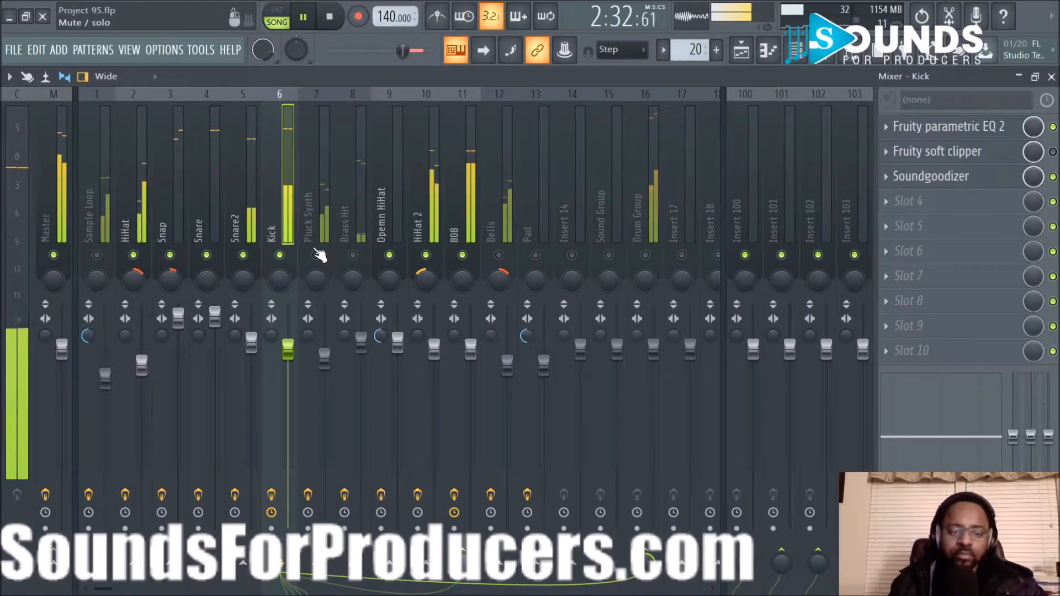
Step: Route the Opemn HiHat and HiHat 2 tracks only to the Drum Group track
{"action": "left_click", "coordinate": [385, 183]}
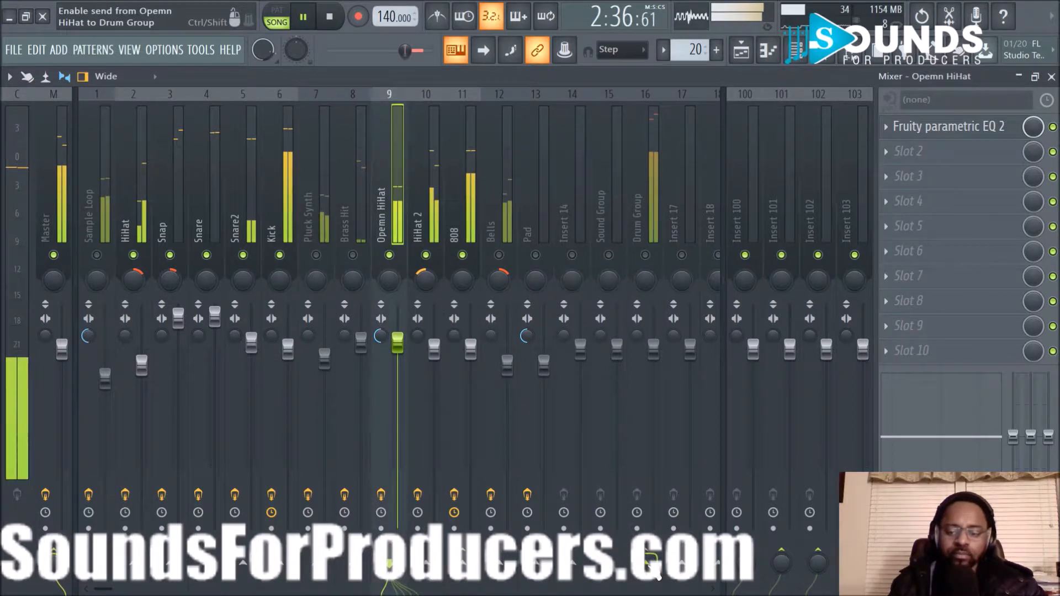
{"action": "right_click", "coordinate": [645, 554]}
{"action": "left_click", "coordinate": [712, 545]}
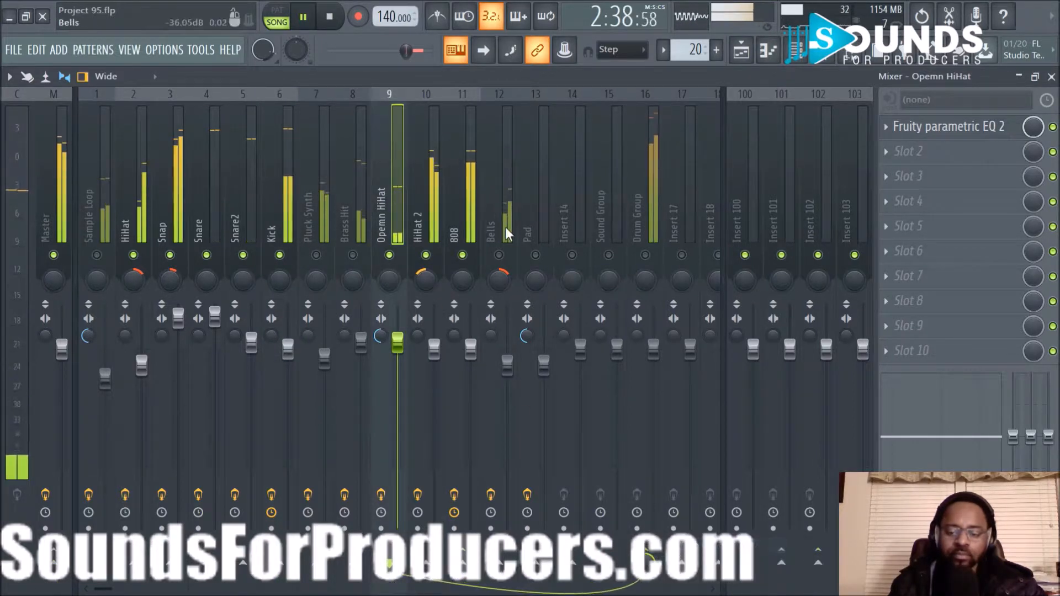
{"action": "left_click", "coordinate": [417, 191]}
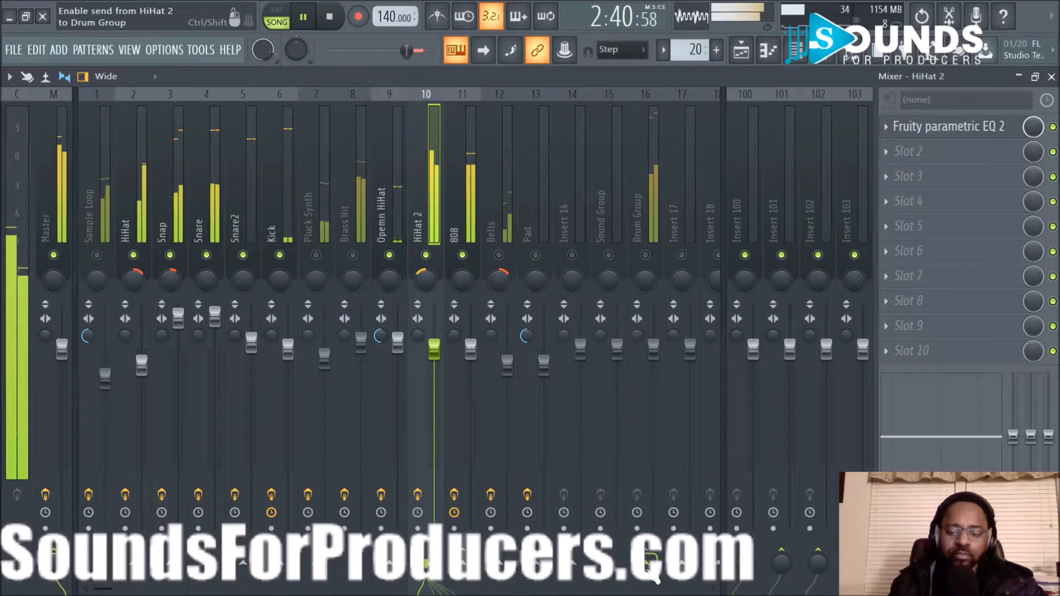
{"action": "right_click", "coordinate": [645, 554]}
{"action": "left_click", "coordinate": [712, 546]}
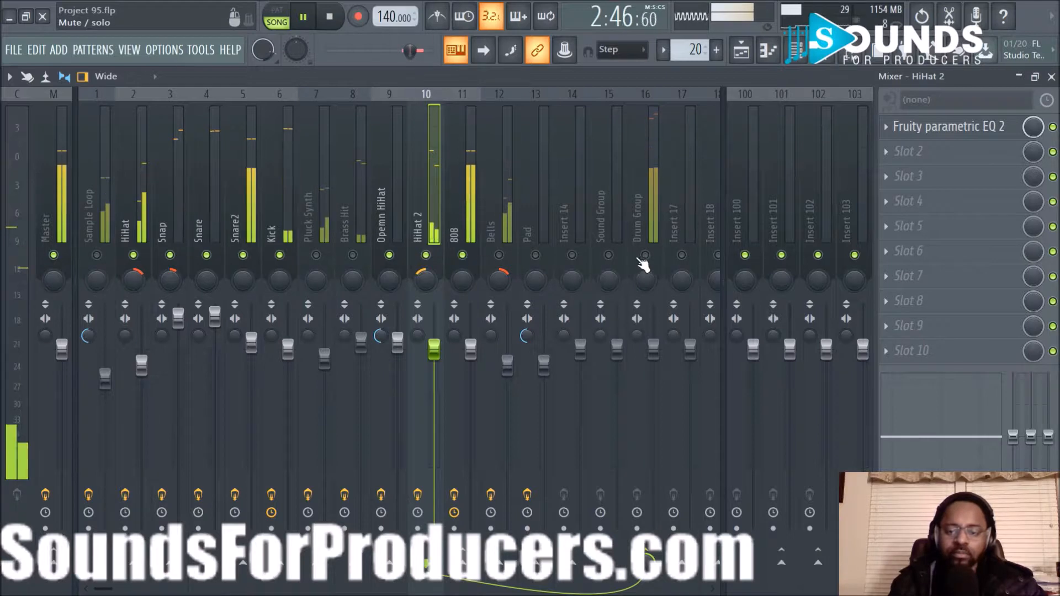
Step: Check the HiHat 2 track's part in the drum mix by briefly muting it during playback
{"action": "left_click", "coordinate": [426, 255]}
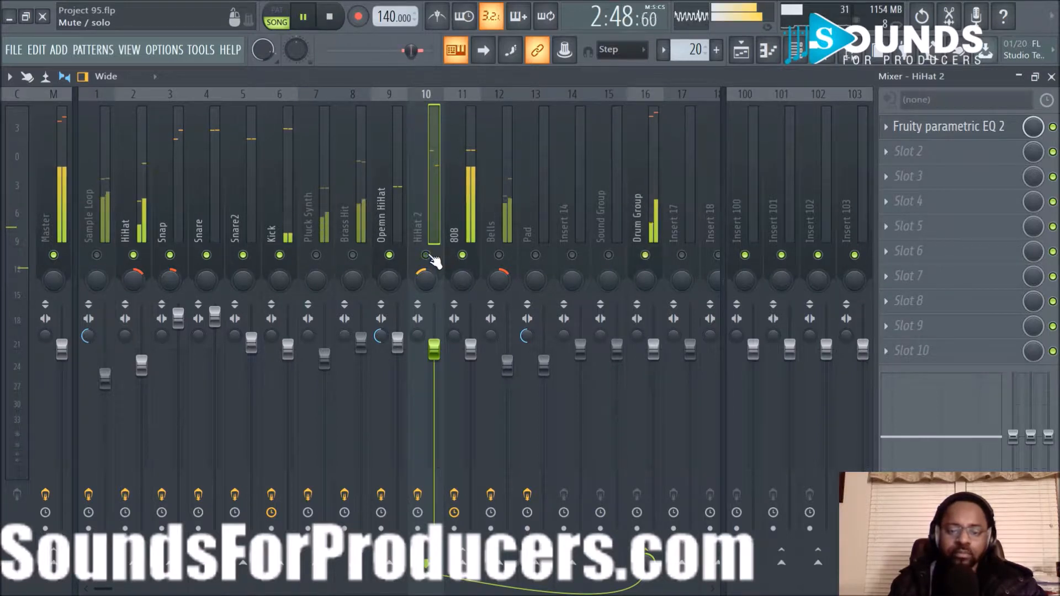
{"action": "left_click", "coordinate": [427, 256]}
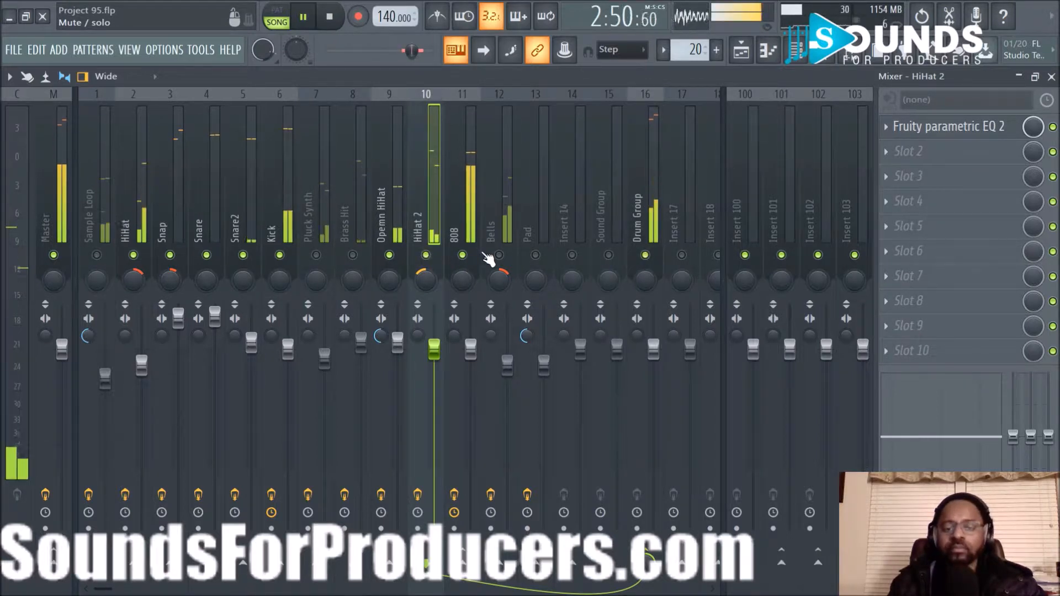
Step: Add Soundgoodizer to the first effect slot of the Drum Group track and close its editor
{"action": "left_click", "coordinate": [633, 180]}
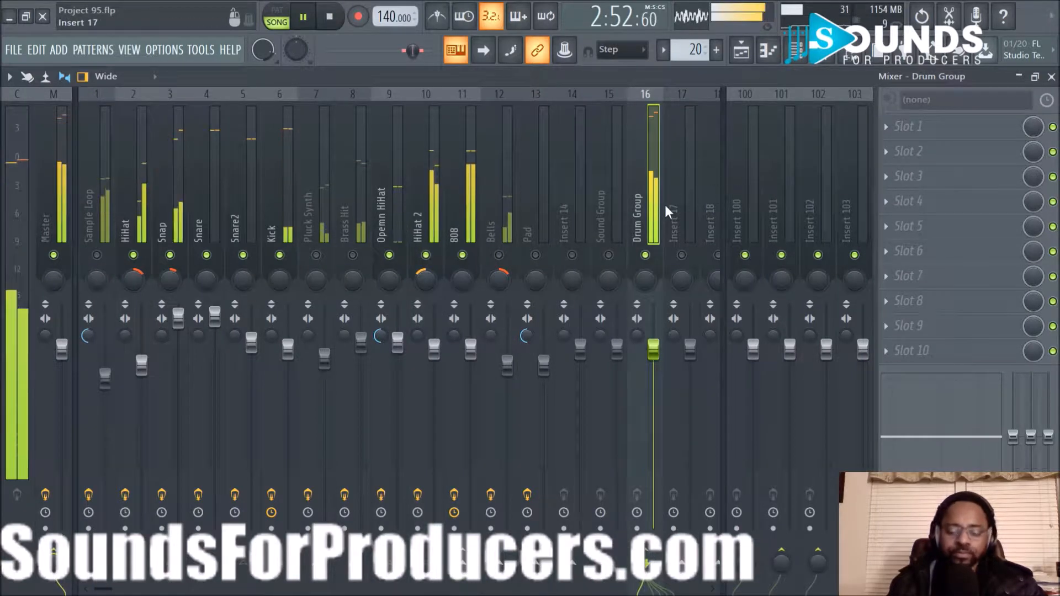
{"action": "key", "text": "space"}
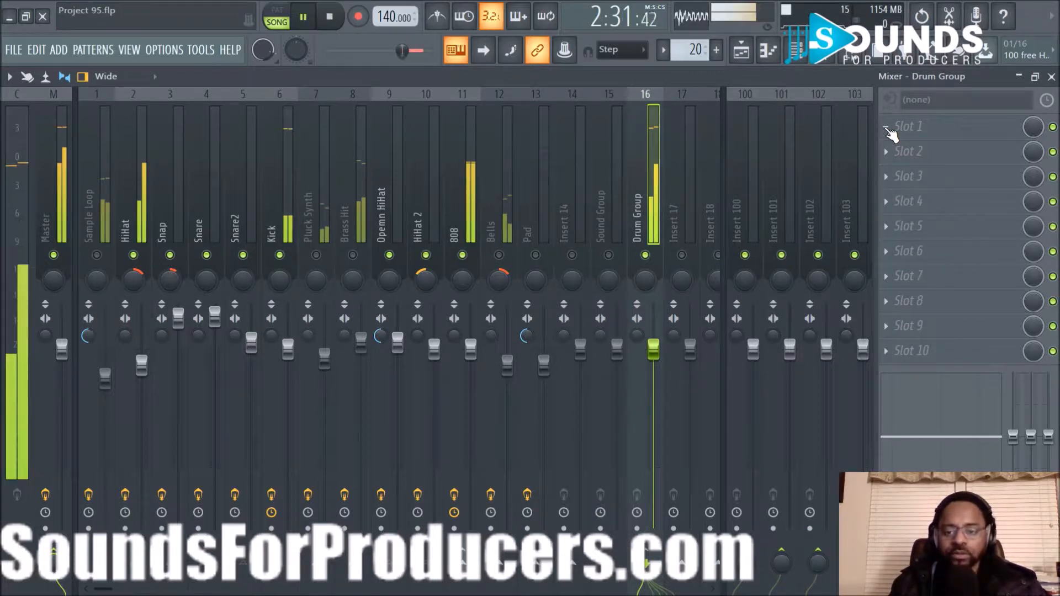
{"action": "left_click", "coordinate": [885, 127]}
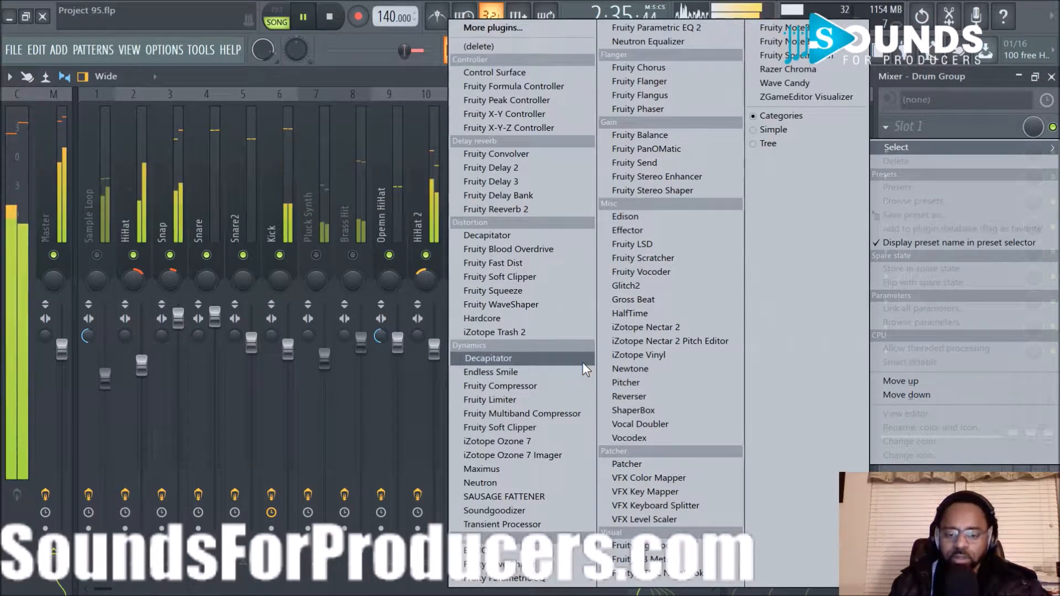
{"action": "left_click", "coordinate": [568, 506]}
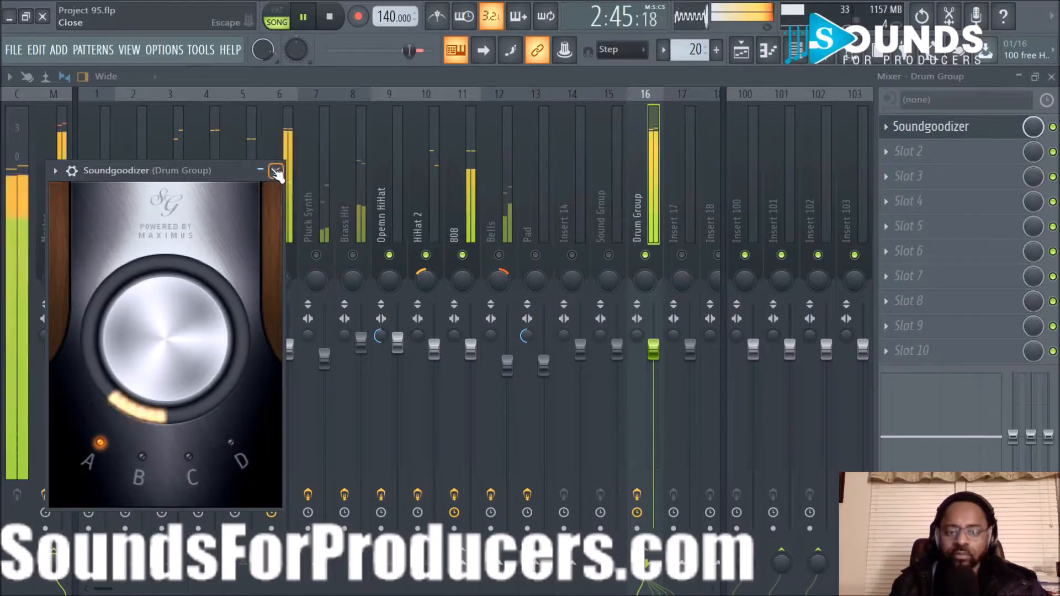
{"action": "left_click", "coordinate": [276, 170]}
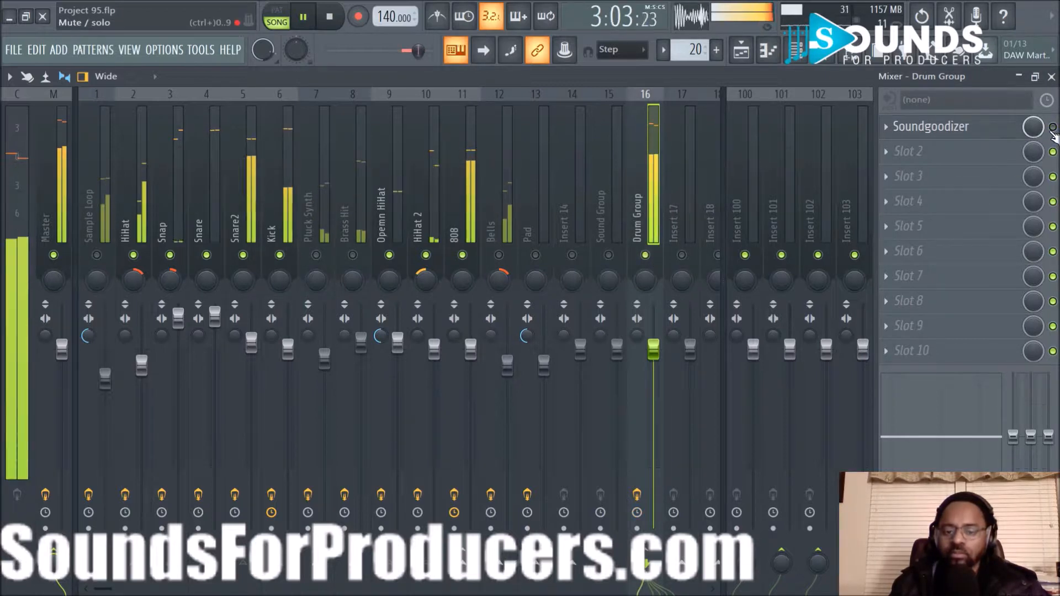
Step: Compare the Drum Group with and without Soundgoodizer during playback, leaving the effect bypassed
{"action": "left_click", "coordinate": [1052, 129]}
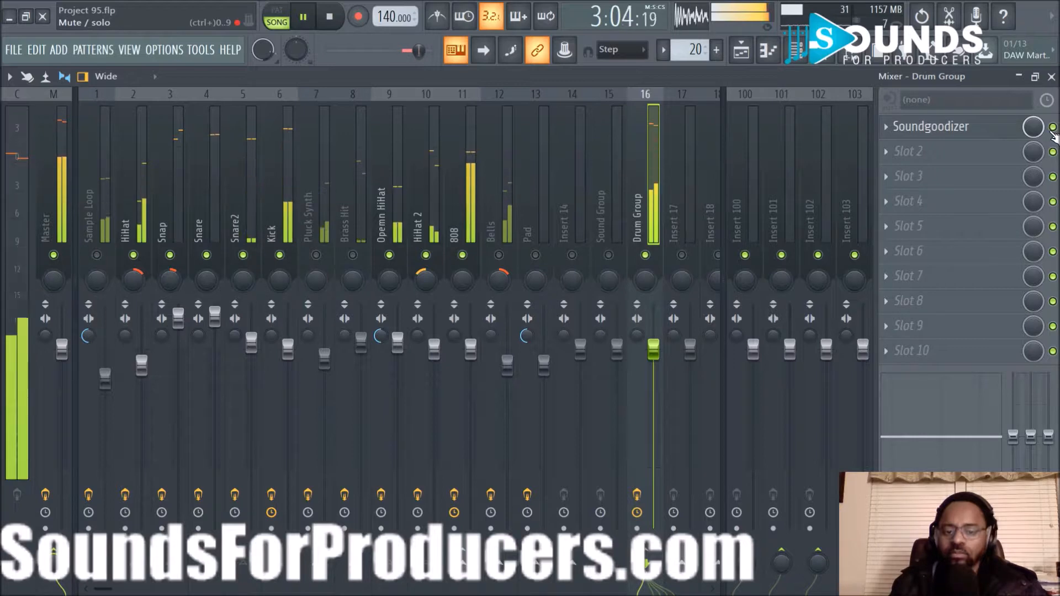
{"action": "left_click", "coordinate": [889, 129]}
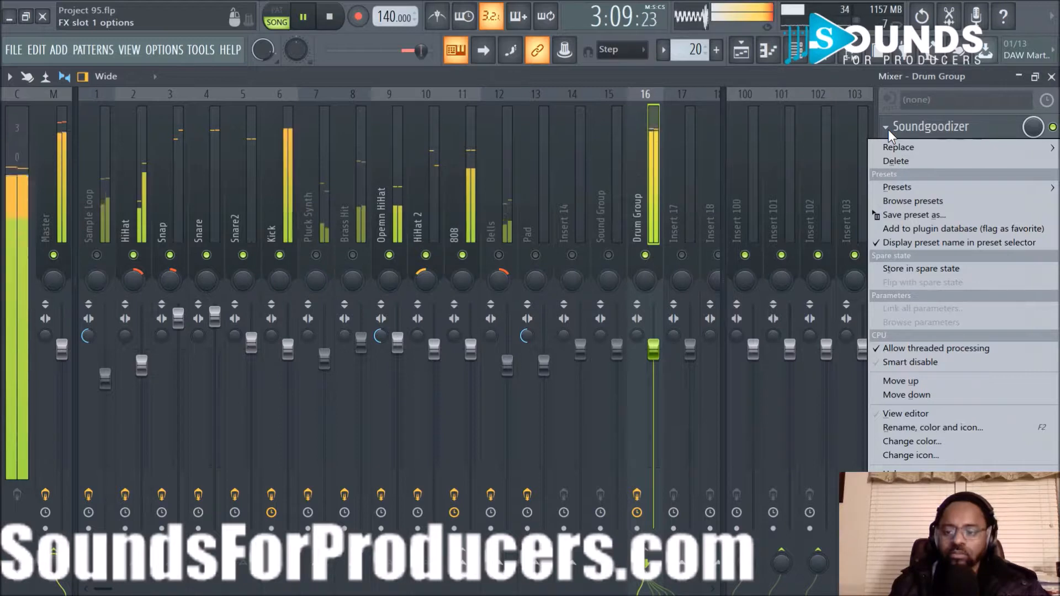
{"action": "left_click", "coordinate": [920, 126]}
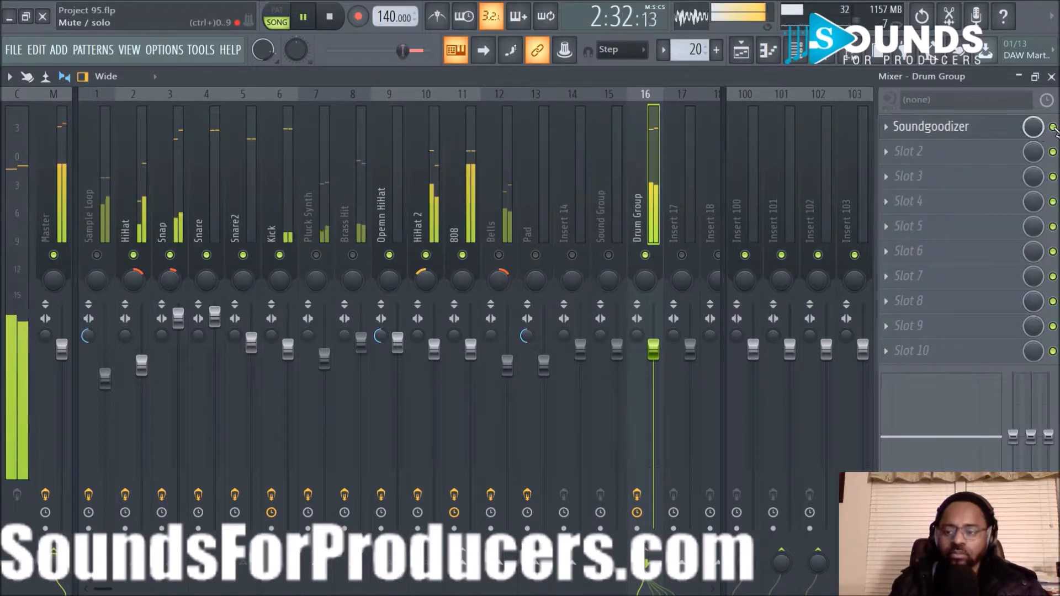
{"action": "left_click", "coordinate": [1053, 127]}
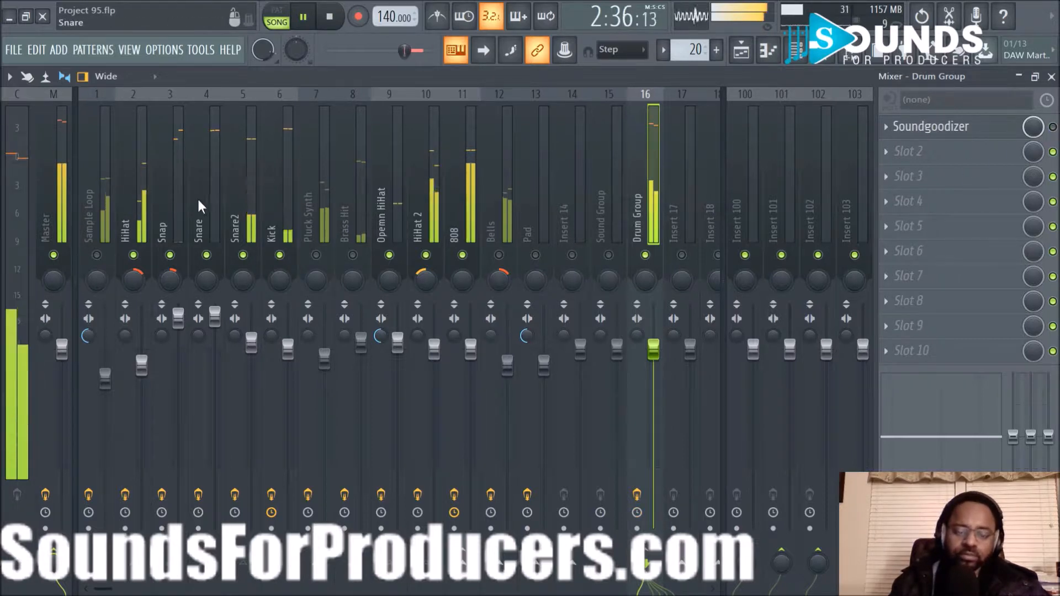
{"action": "key", "text": "space"}
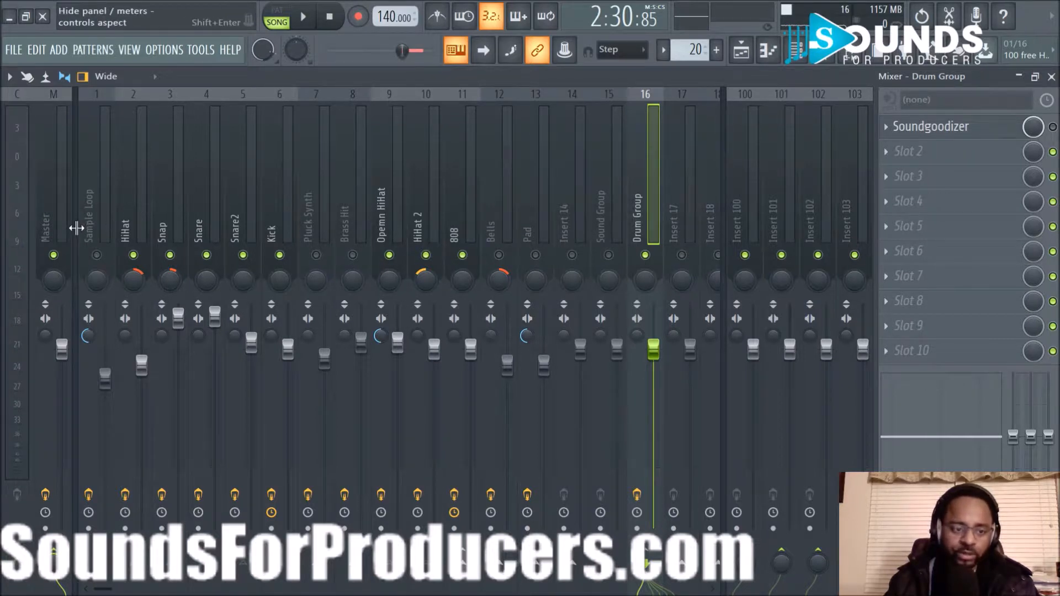
Step: Unmute the Sample Loop and all other silenced tracks, and send the Drum Group track to the Sound Group track
{"action": "left_click", "coordinate": [97, 256]}
{"action": "key", "text": "space"}
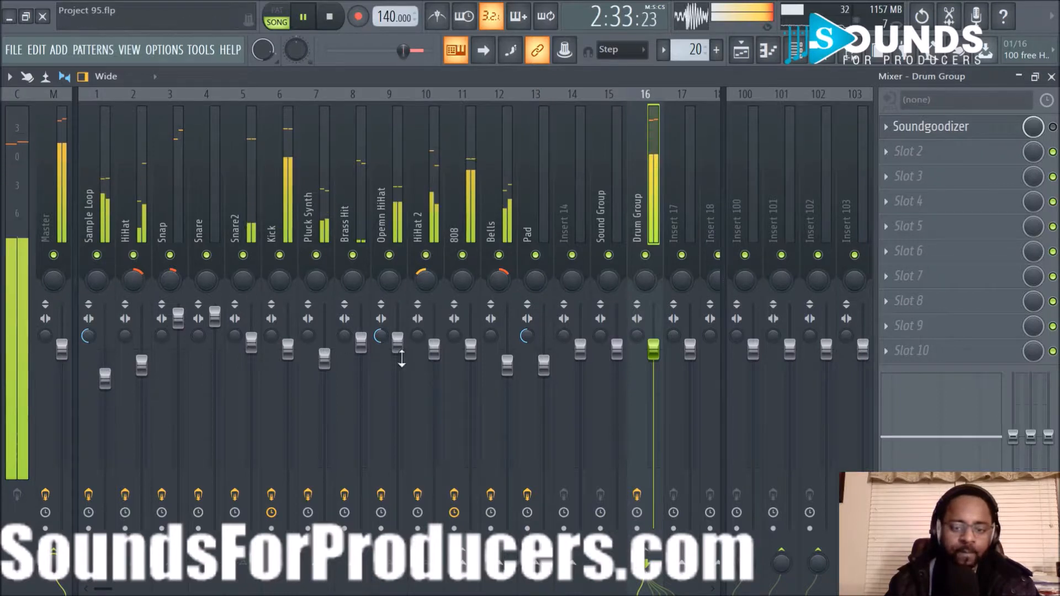
{"action": "left_click", "coordinate": [619, 568]}
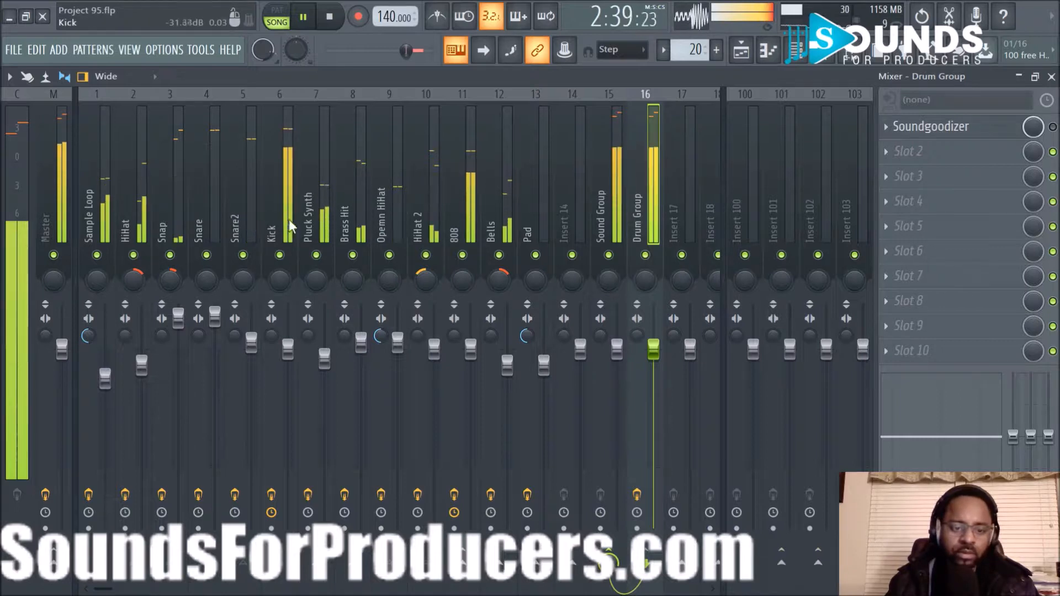
Step: Route the Pluck Synth and Brass Hit tracks only to the Sound Group track
{"action": "left_click", "coordinate": [307, 213]}
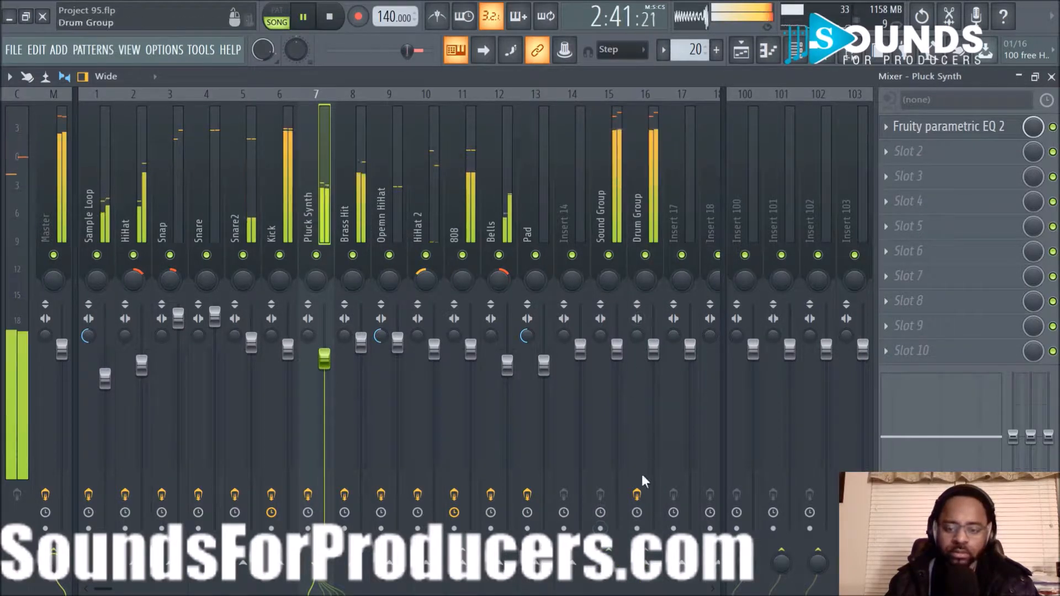
{"action": "right_click", "coordinate": [615, 564]}
{"action": "left_click", "coordinate": [621, 565]}
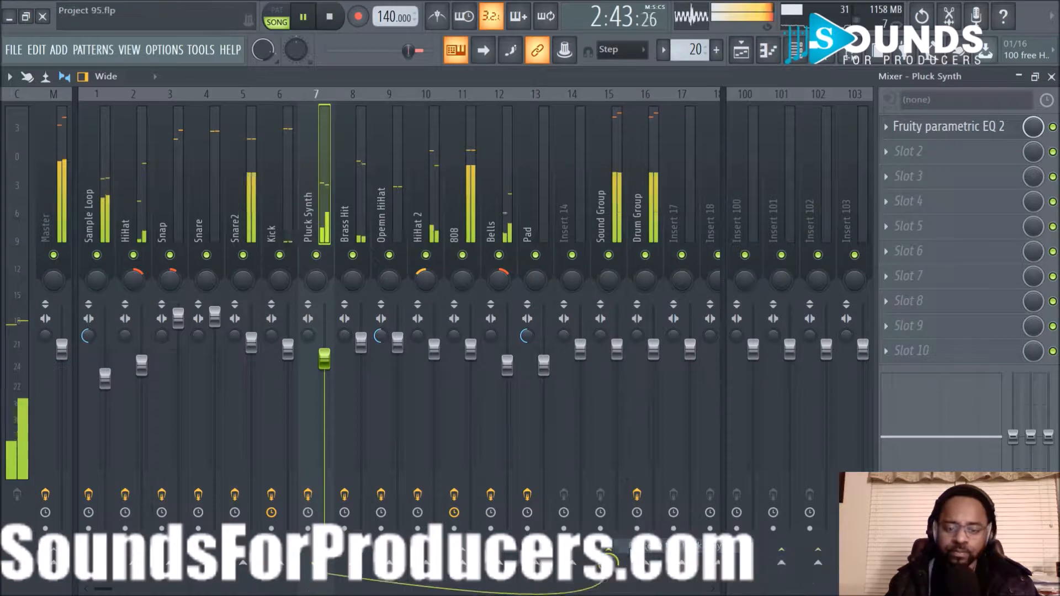
{"action": "left_click", "coordinate": [351, 201]}
{"action": "left_click", "coordinate": [608, 551]}
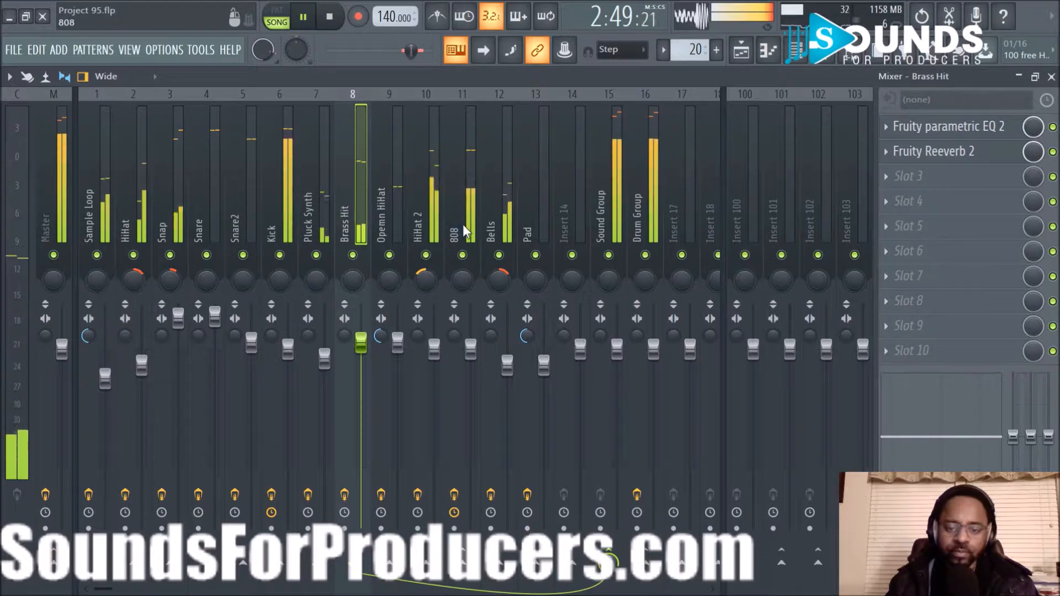
Step: Route the Bells and Pad tracks only to the Sound Group track and stop playback
{"action": "left_click", "coordinate": [492, 209]}
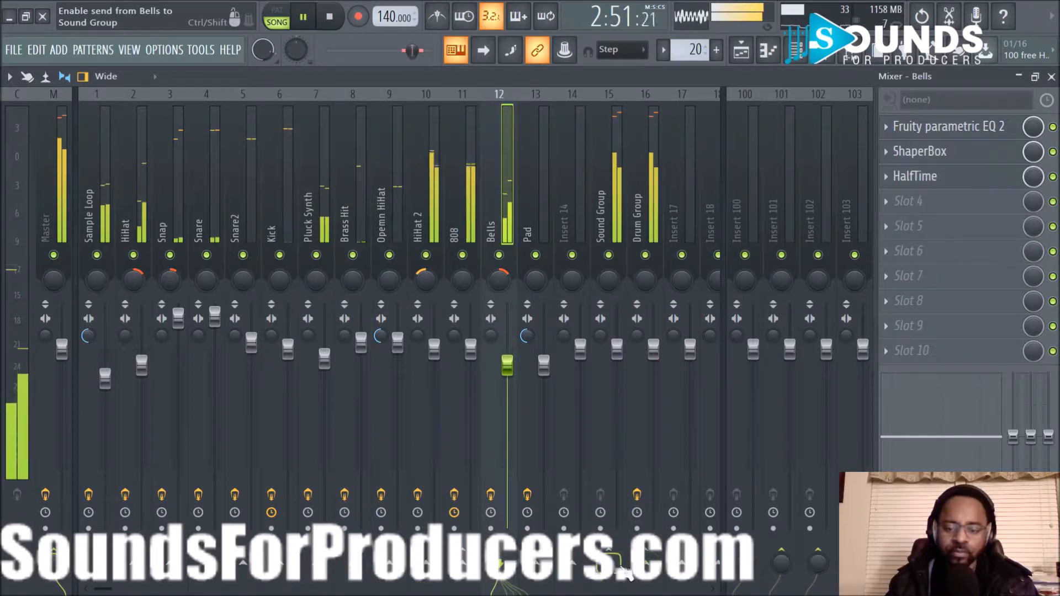
{"action": "right_click", "coordinate": [609, 551]}
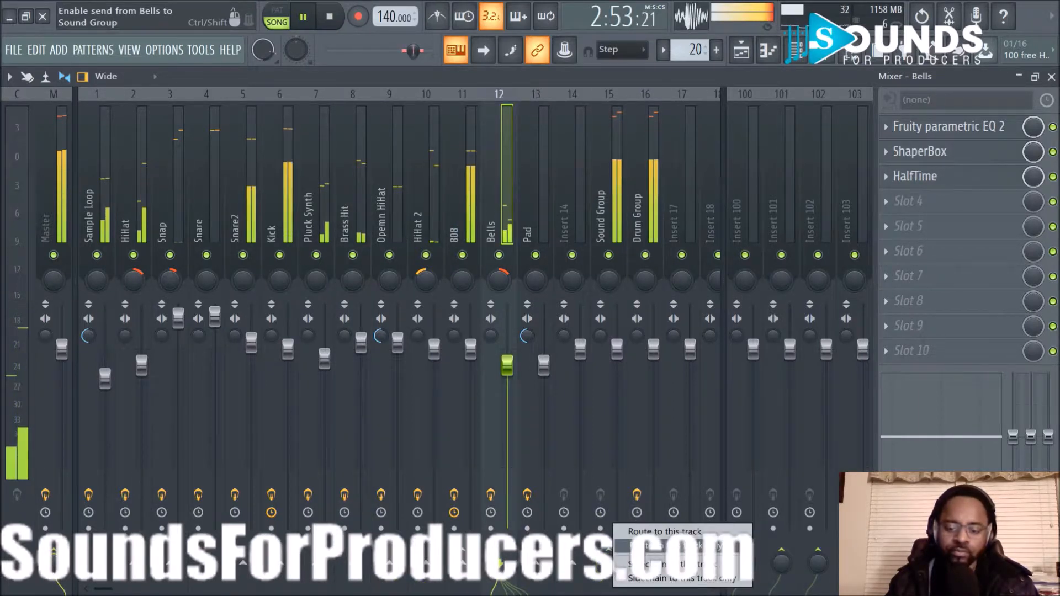
{"action": "left_click", "coordinate": [679, 546]}
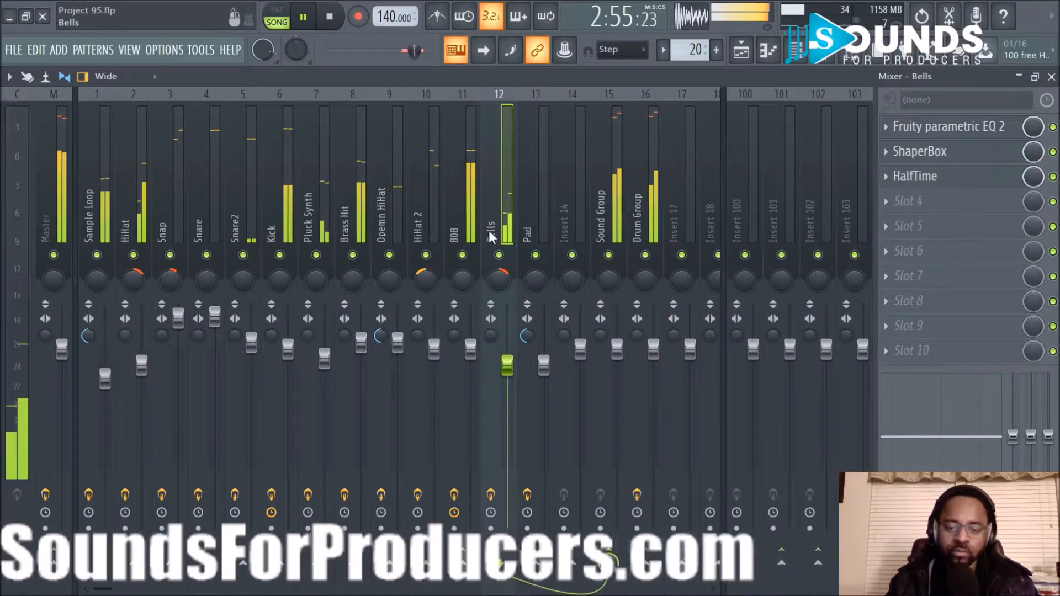
{"action": "left_click", "coordinate": [524, 200]}
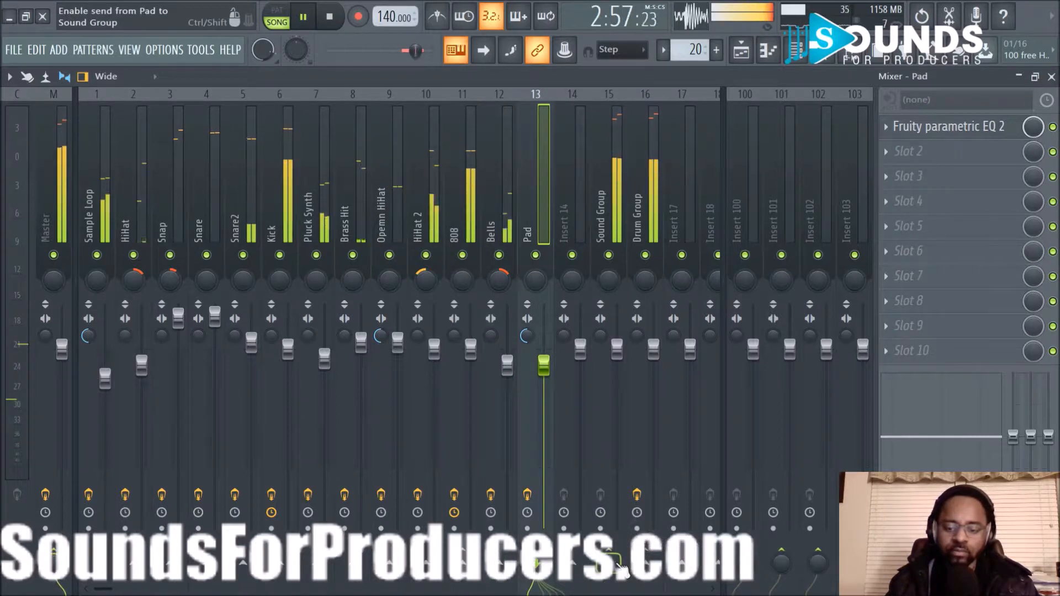
{"action": "right_click", "coordinate": [609, 550]}
{"action": "left_click", "coordinate": [679, 545]}
{"action": "key", "text": "space"}
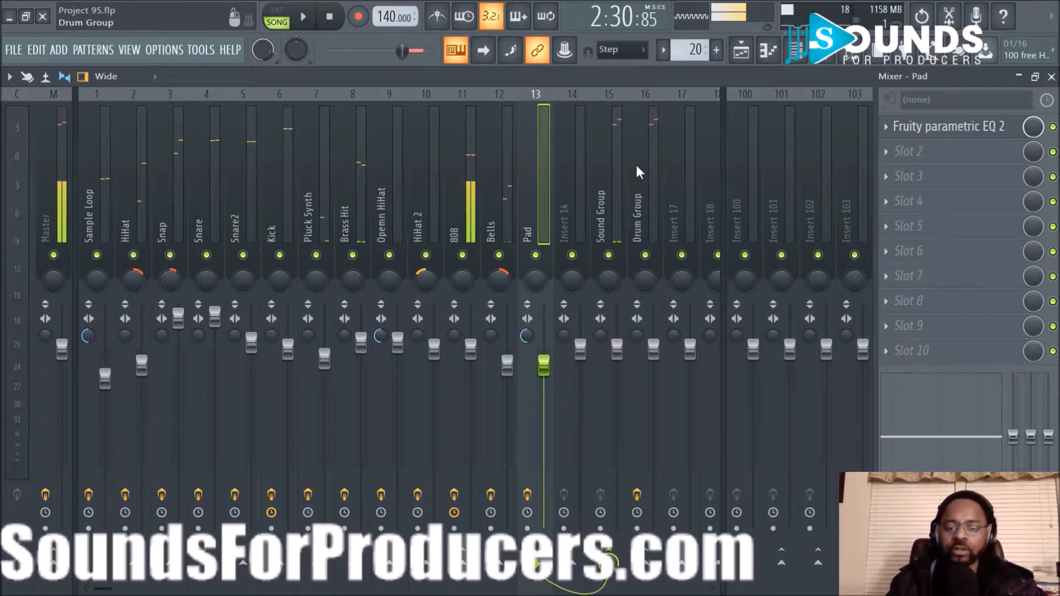
Step: Check the Drum Group bus by briefly muting it while the song plays
{"action": "left_click", "coordinate": [612, 167]}
{"action": "left_click", "coordinate": [630, 175]}
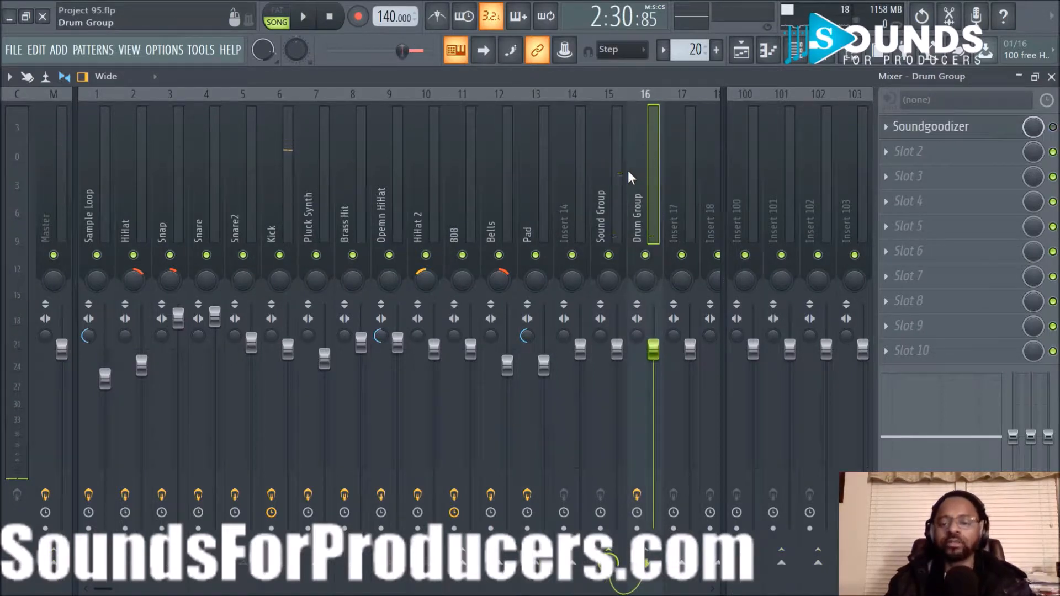
{"action": "key", "text": "space"}
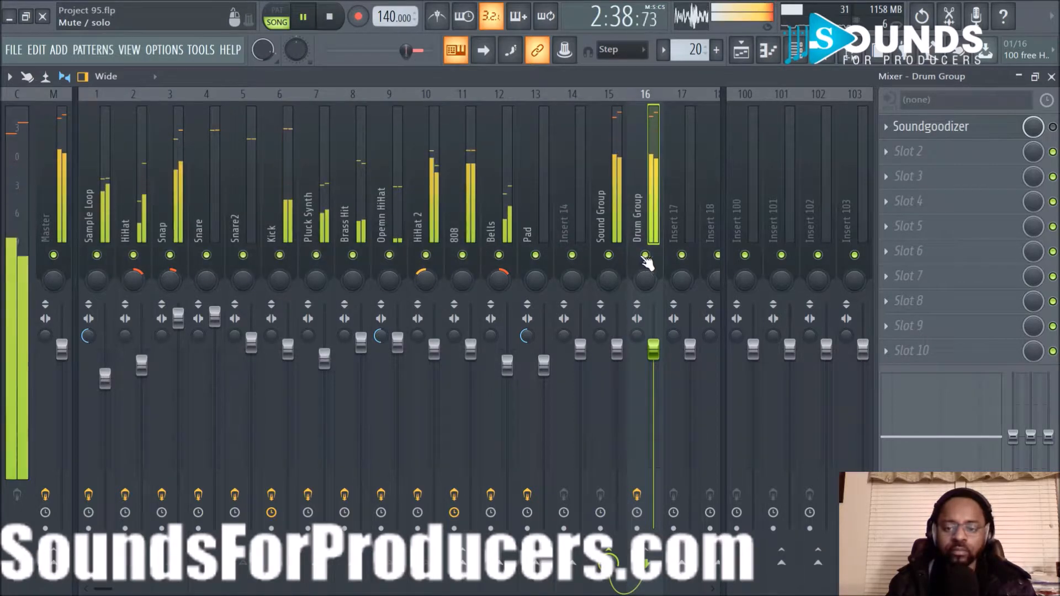
{"action": "left_click", "coordinate": [644, 255]}
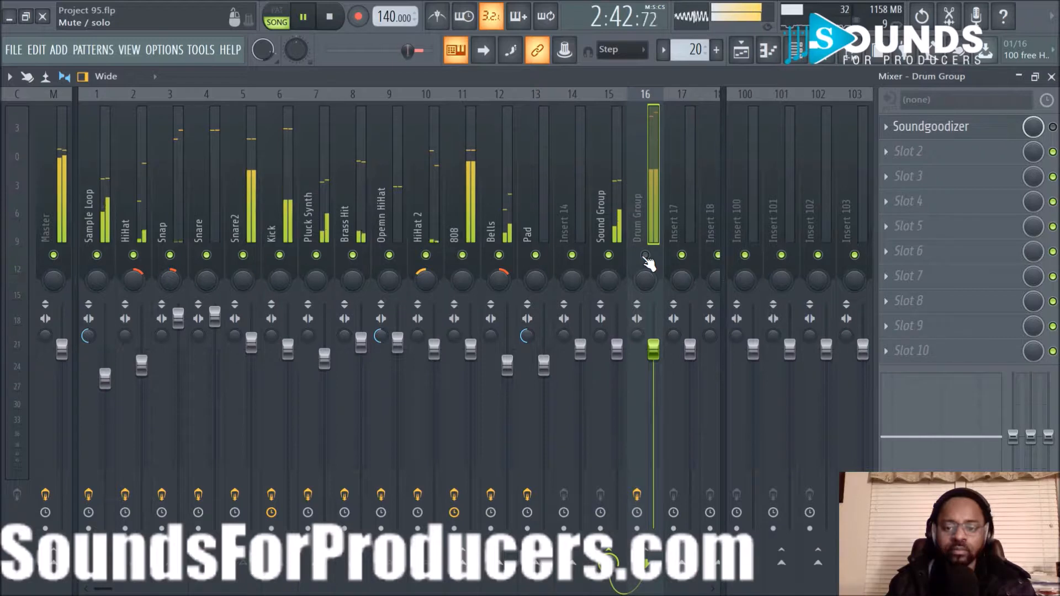
{"action": "left_click", "coordinate": [644, 255]}
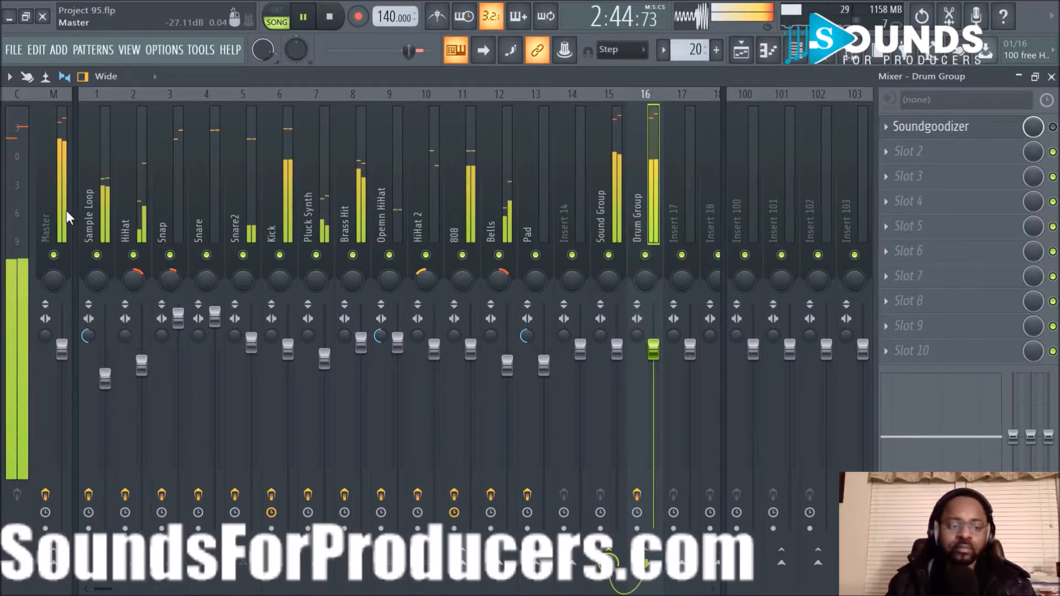
{"action": "key", "text": "space"}
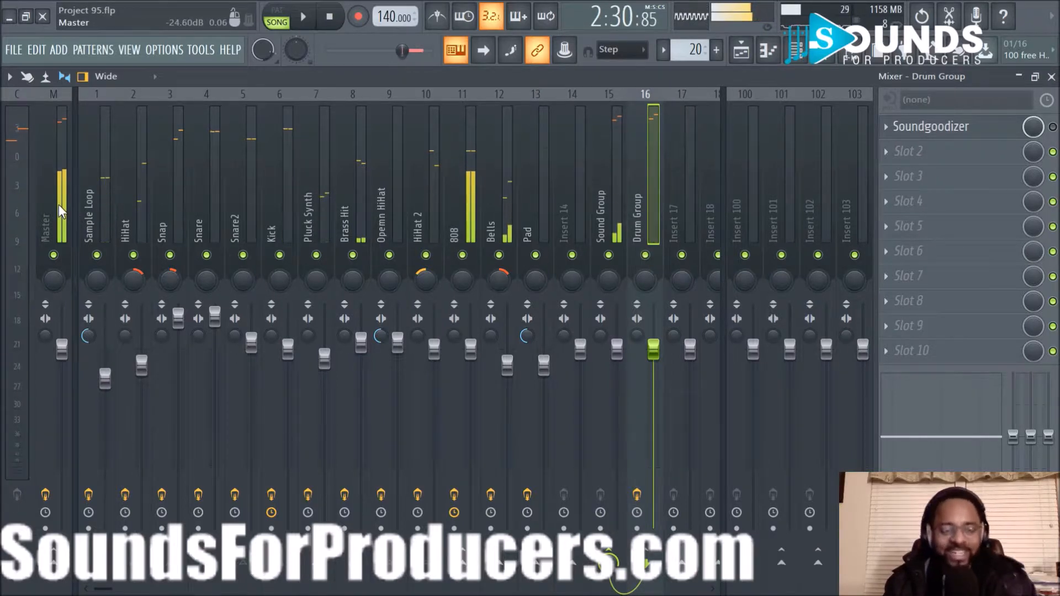
Step: Add Neutron to the second effect slot of the Master track and dismiss its preset manager
{"action": "left_click", "coordinate": [50, 178]}
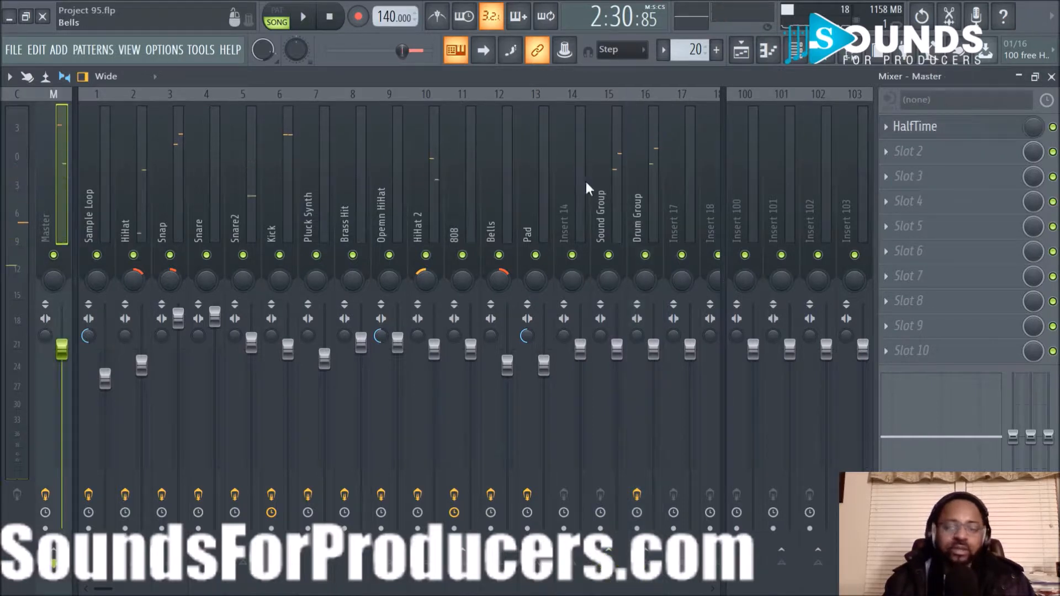
{"action": "left_click", "coordinate": [884, 153]}
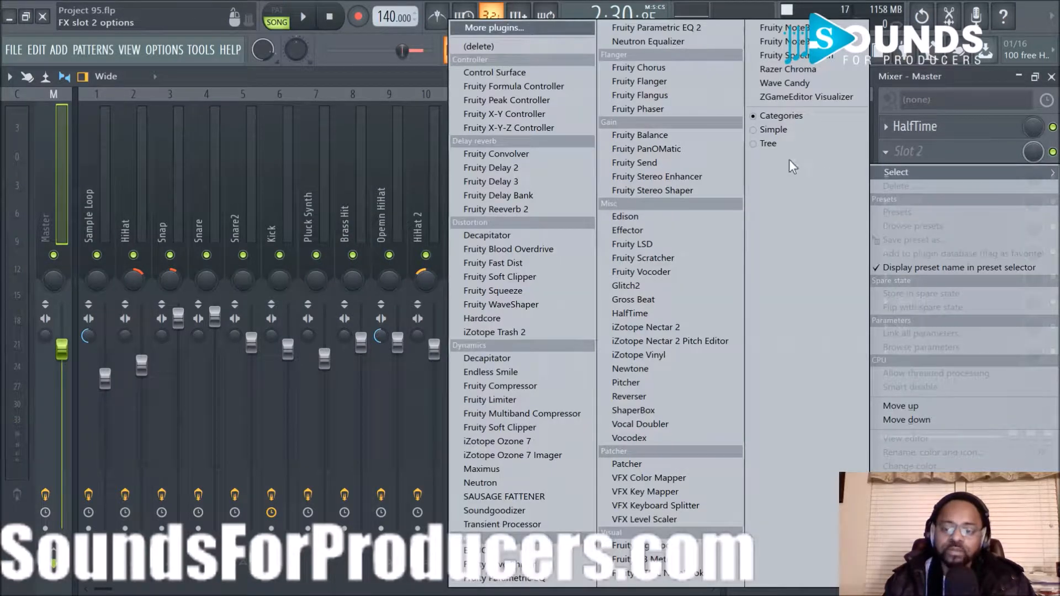
{"action": "left_click", "coordinate": [556, 482]}
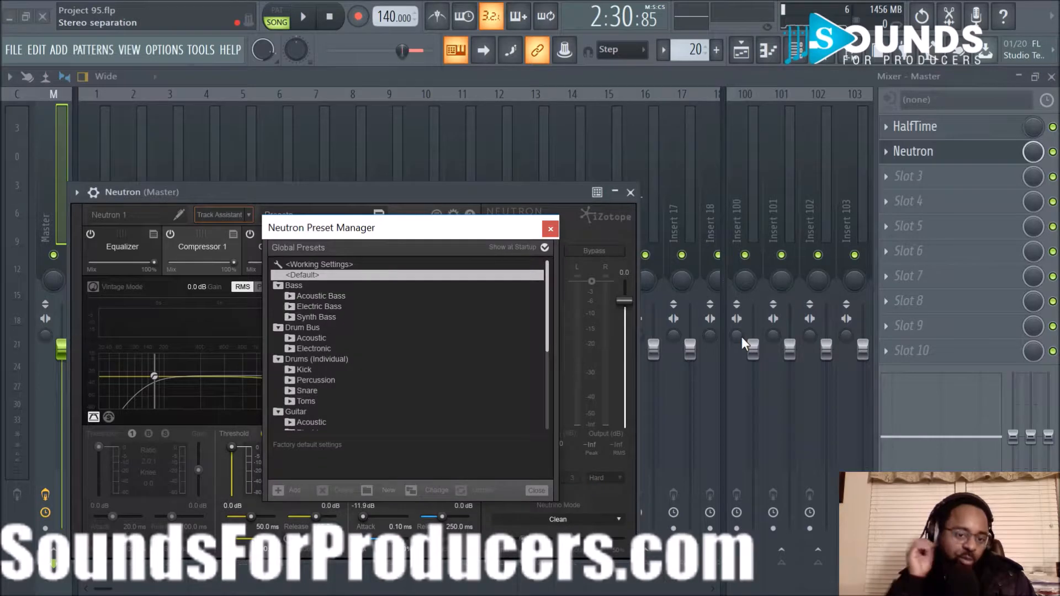
{"action": "left_click", "coordinate": [536, 491]}
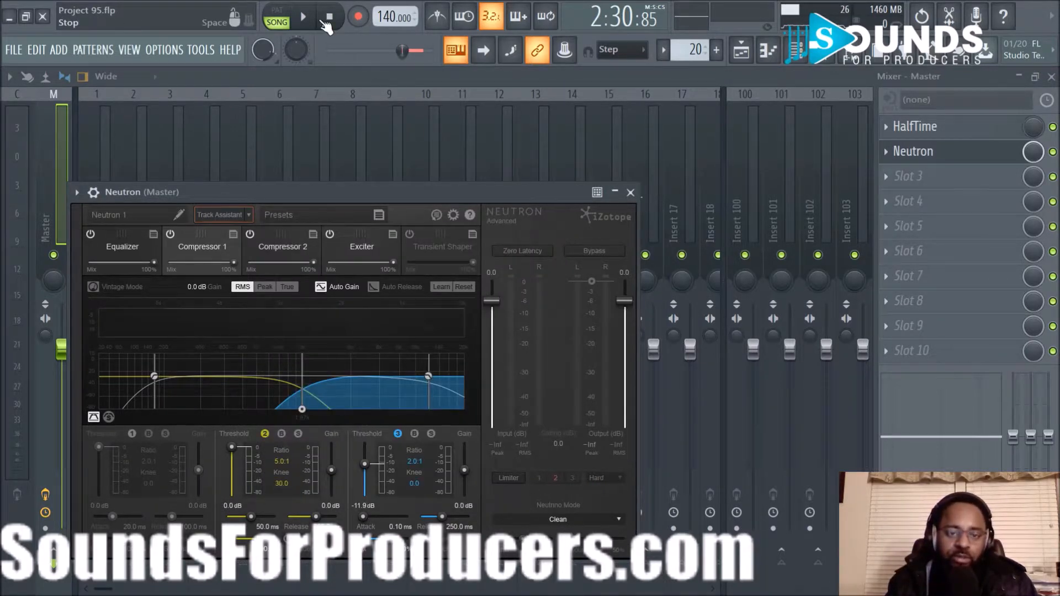
Step: Run Neutron's Track Assistant on the Master during playback and disable the low-cut band in its Equalizer
{"action": "key", "text": "space"}
{"action": "left_click_drag", "start_coordinate": [316, 185], "coordinate": [437, 143]}
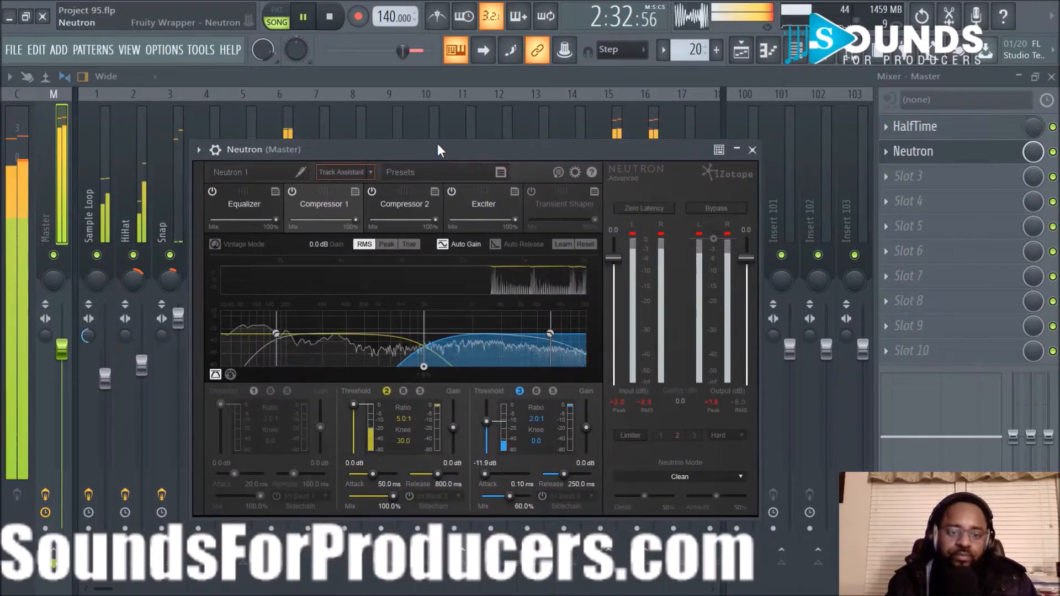
{"action": "left_click", "coordinate": [346, 171]}
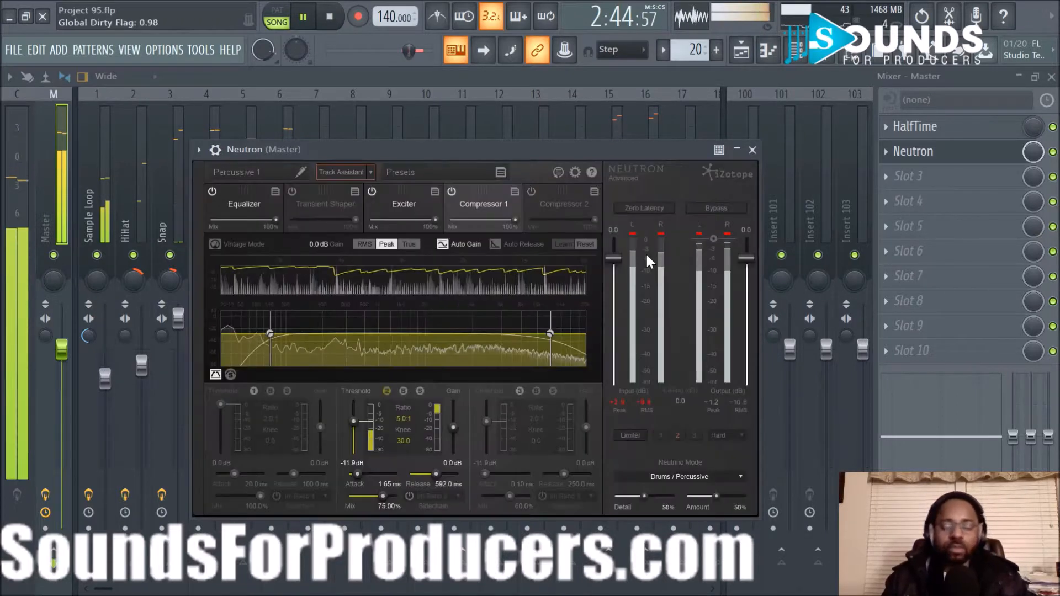
{"action": "left_click", "coordinate": [221, 202]}
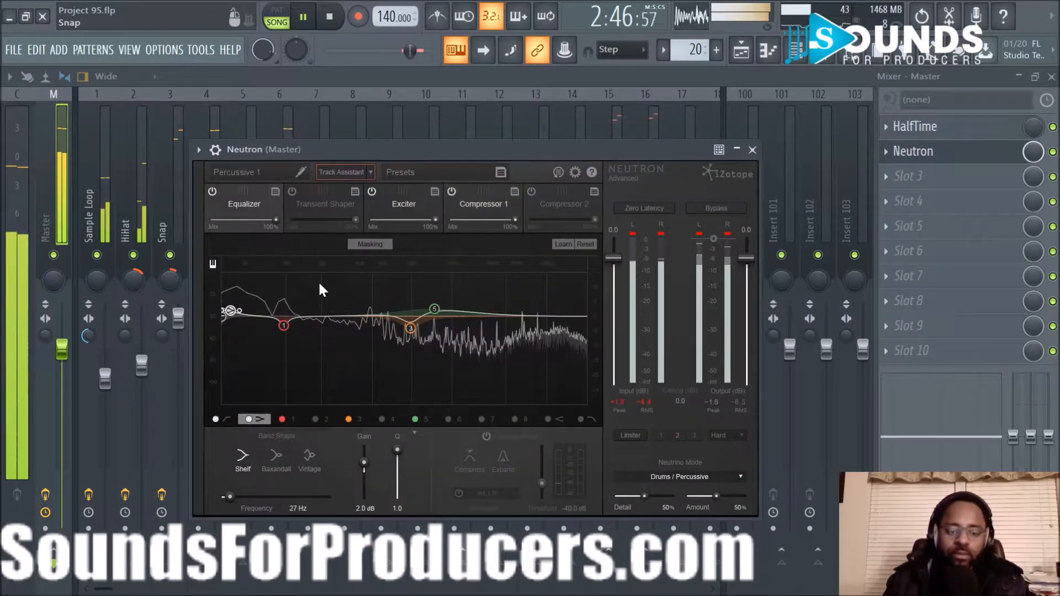
{"action": "left_click", "coordinate": [216, 419]}
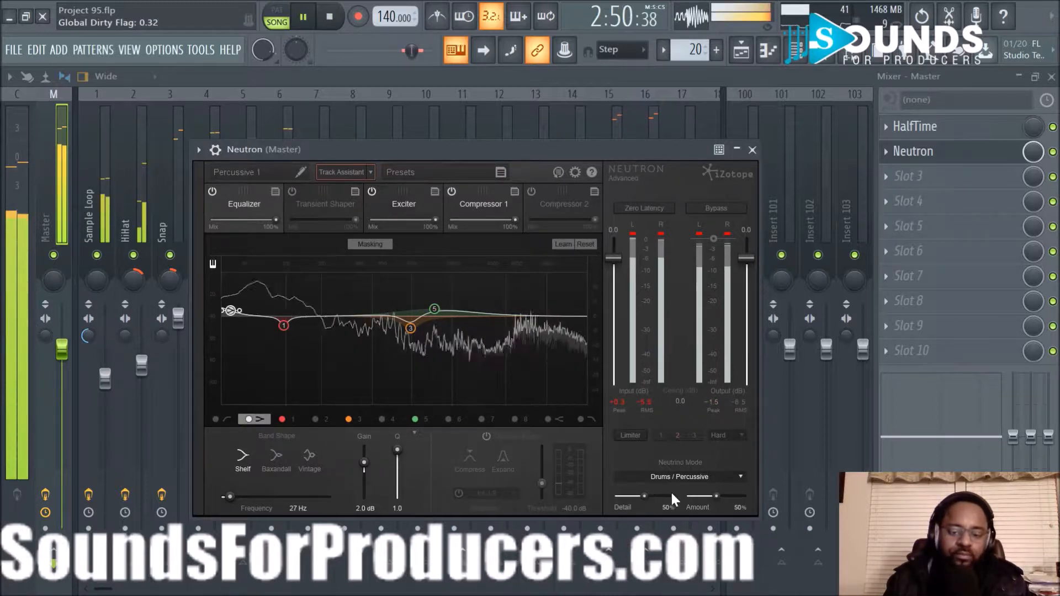
Step: Set Neutron's Neutrino Mode to Clean and bypass the Equalizer's low-shelf band after comparing it on and off
{"action": "left_click", "coordinate": [738, 475]}
{"action": "left_click", "coordinate": [681, 534]}
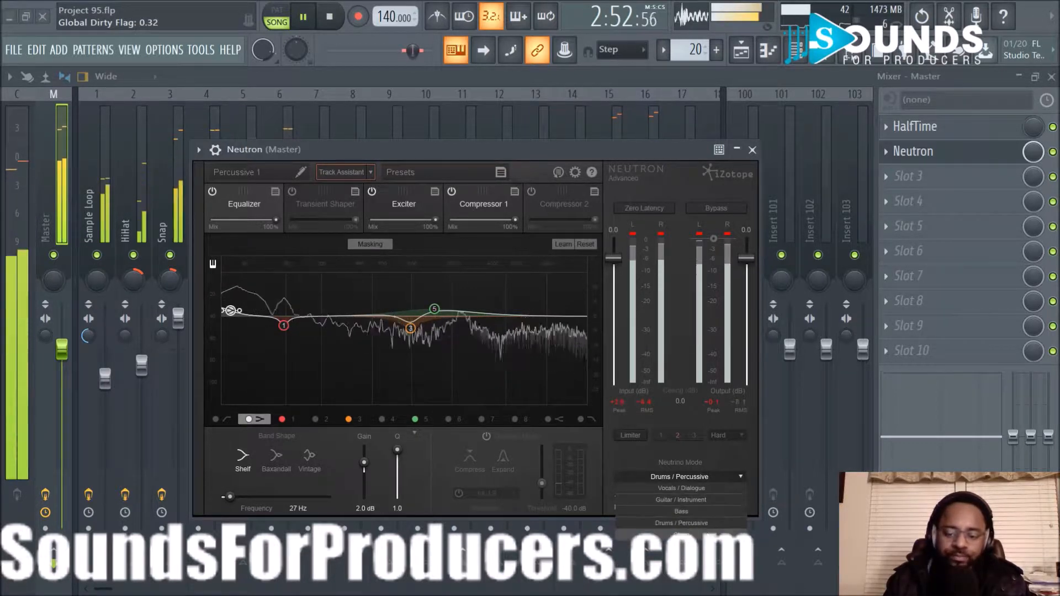
{"action": "left_click", "coordinate": [247, 418]}
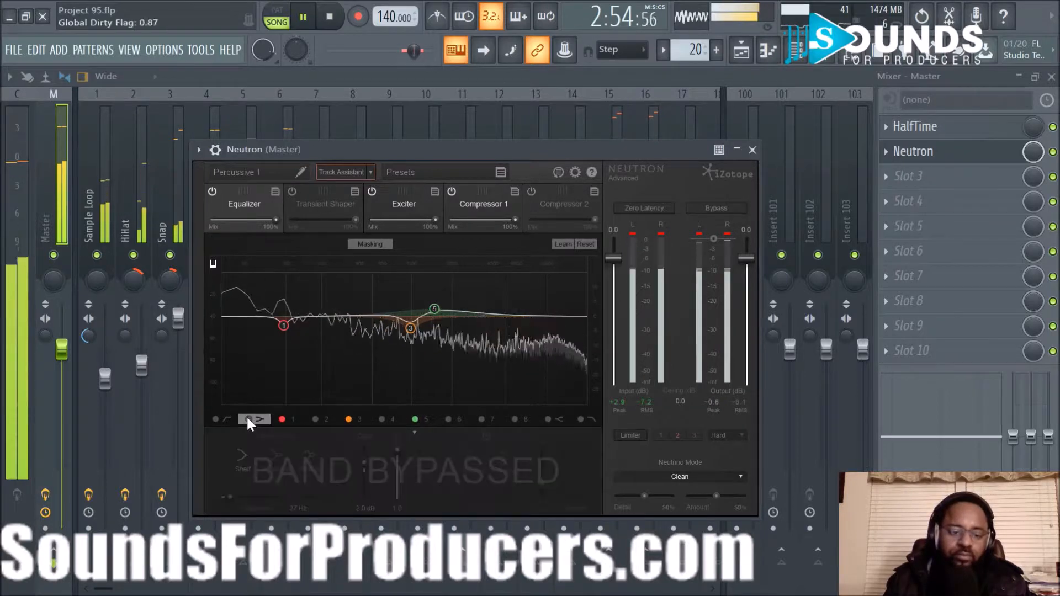
{"action": "left_click", "coordinate": [247, 418]}
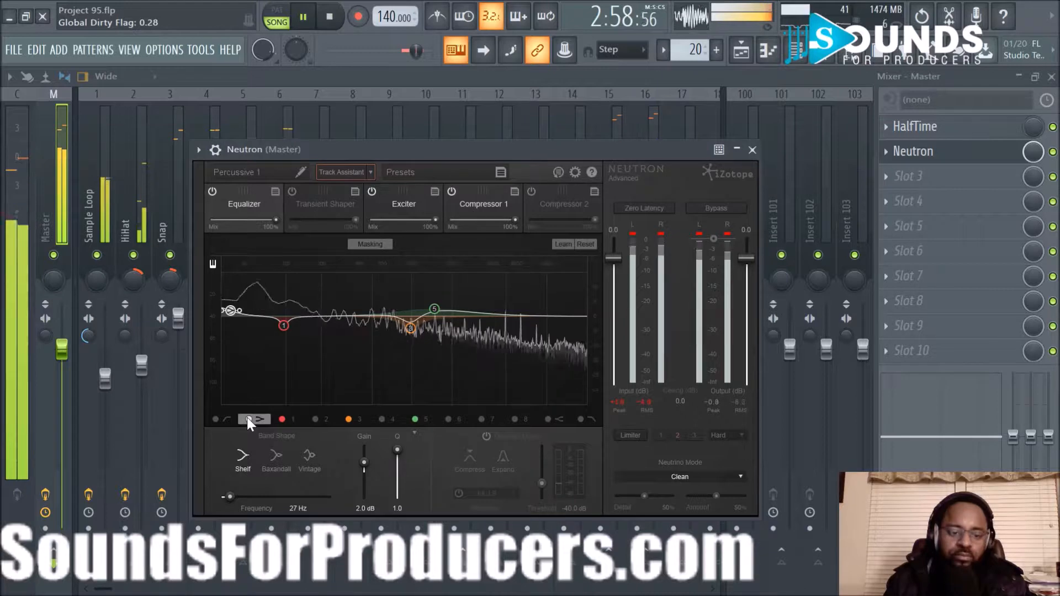
{"action": "left_click", "coordinate": [247, 418]}
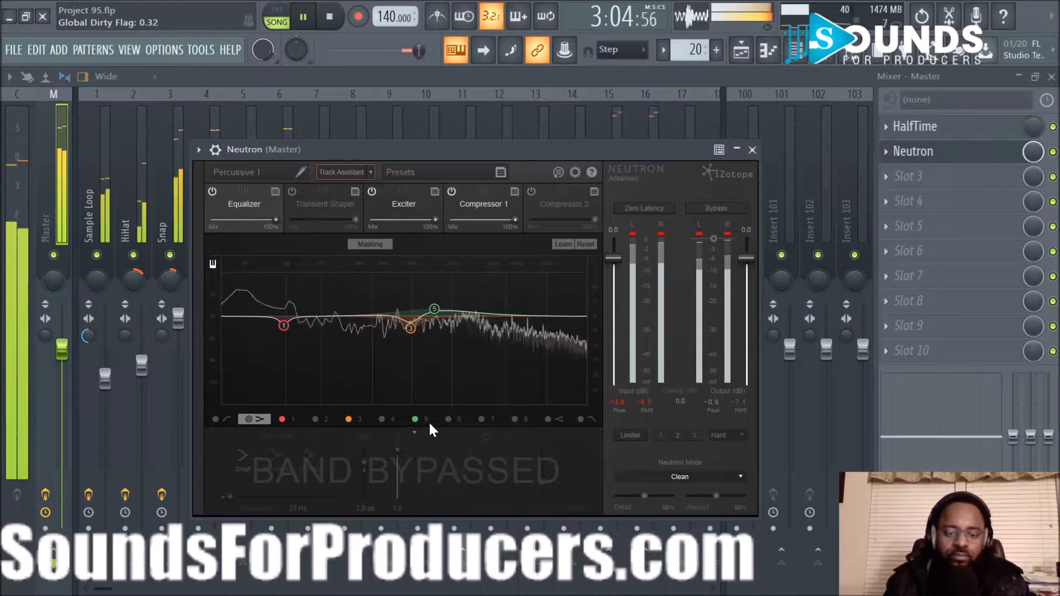
Step: Enable the high-shelf band in Neutron's Equalizer and shape it to about 0.5 dB at about 7345 Hz
{"action": "left_click", "coordinate": [579, 420]}
{"action": "left_click", "coordinate": [580, 419]}
{"action": "left_click", "coordinate": [549, 419]}
{"action": "left_click_drag", "start_coordinate": [519, 313], "coordinate": [525, 311]}
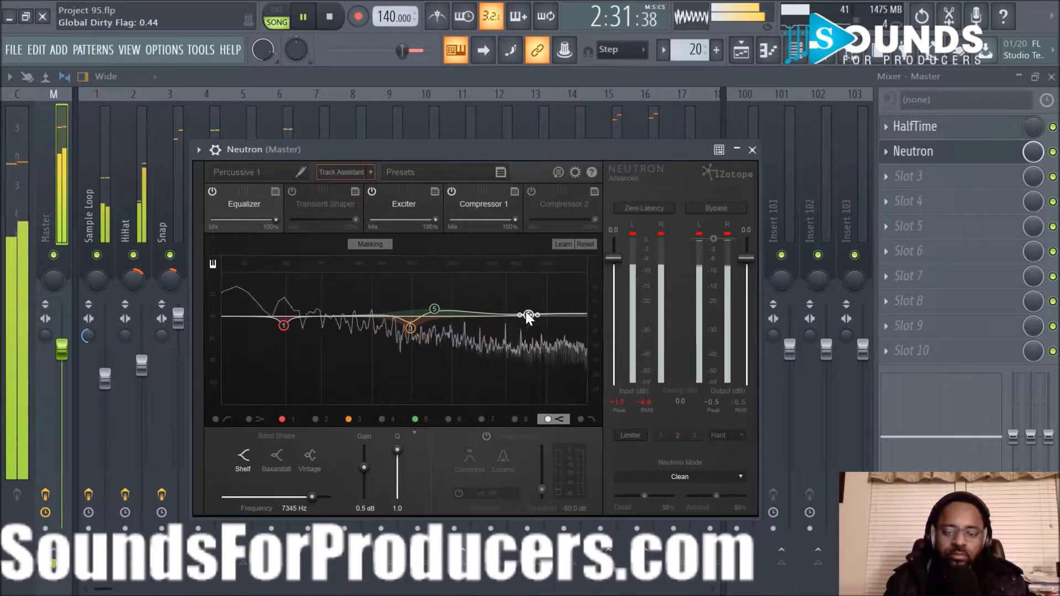
Step: Compare the playing song with Neutron's Exciter bypassed and active, leaving the module enabled
{"action": "left_click", "coordinate": [393, 201]}
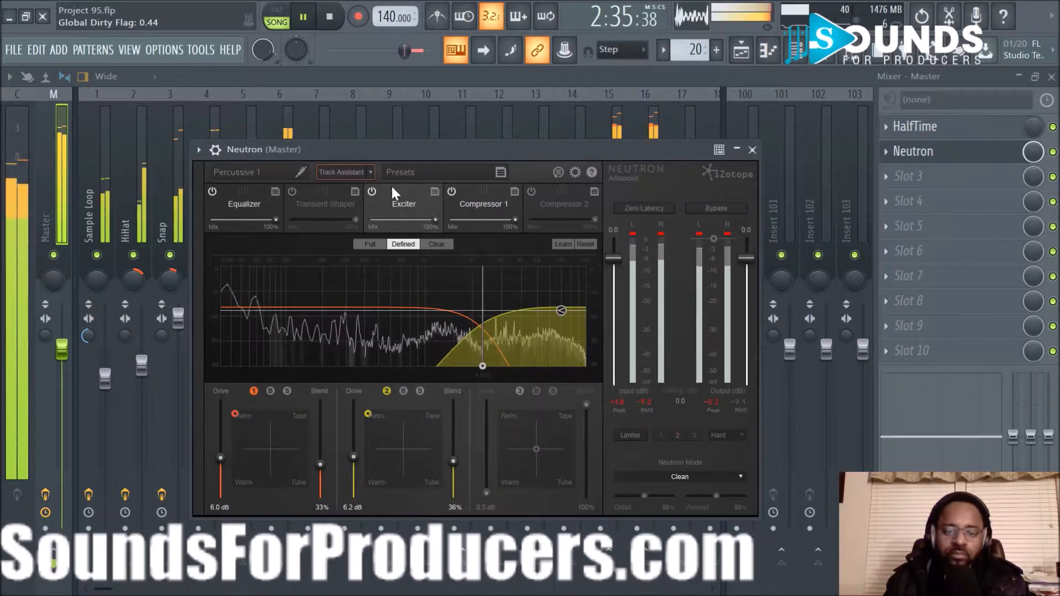
{"action": "left_click", "coordinate": [373, 191]}
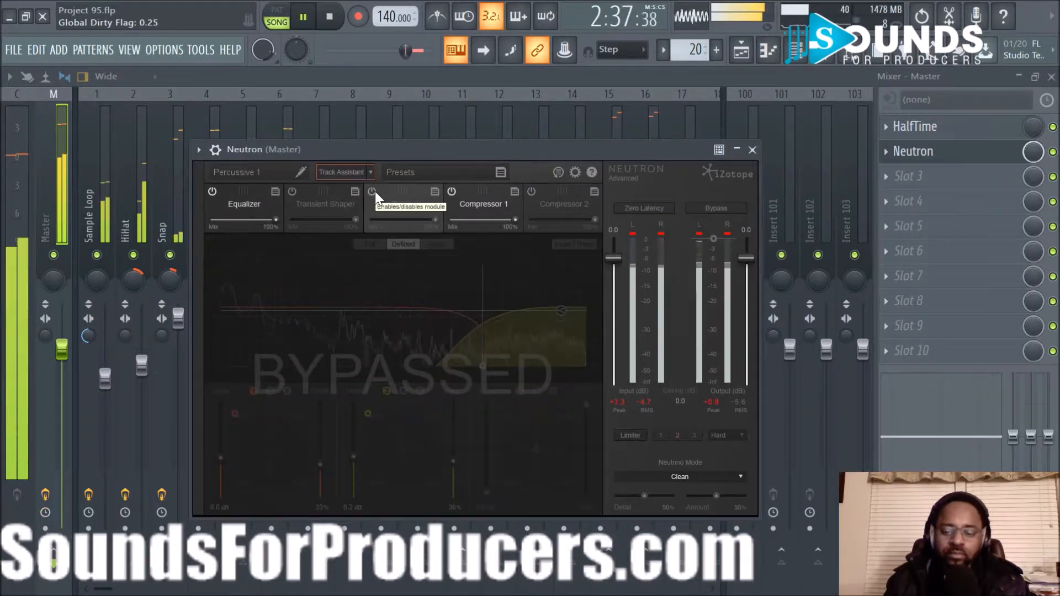
{"action": "left_click", "coordinate": [374, 191]}
{"action": "left_click", "coordinate": [374, 191]}
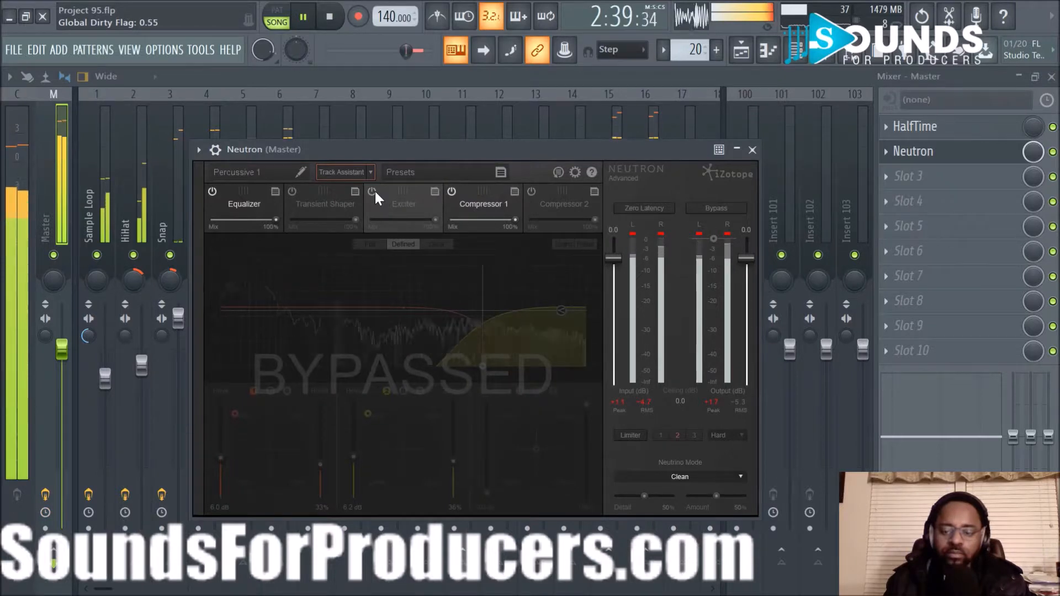
{"action": "left_click", "coordinate": [374, 191]}
Step: Raise Neutron's Compressor 1 threshold to about -1.5 dB and stop playback
{"action": "left_click", "coordinate": [466, 196]}
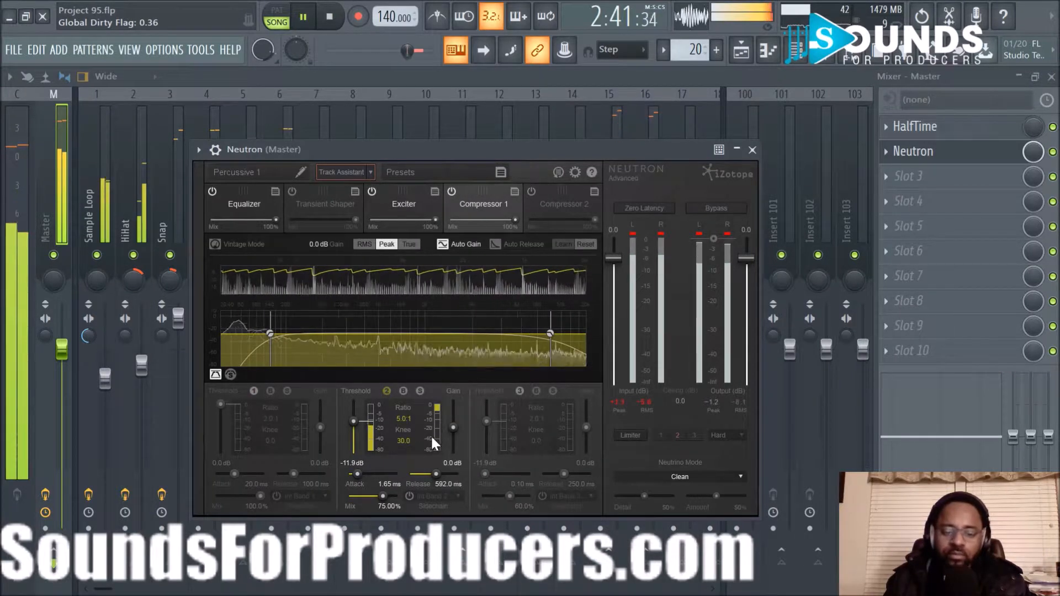
{"action": "left_click_drag", "start_coordinate": [356, 420], "coordinate": [354, 405]}
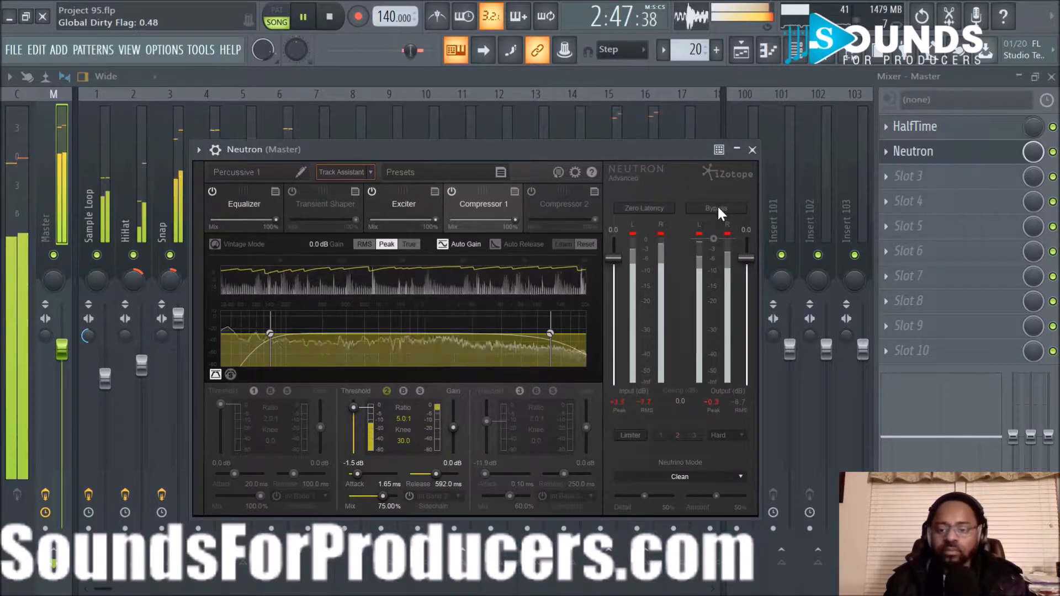
{"action": "key", "text": "space"}
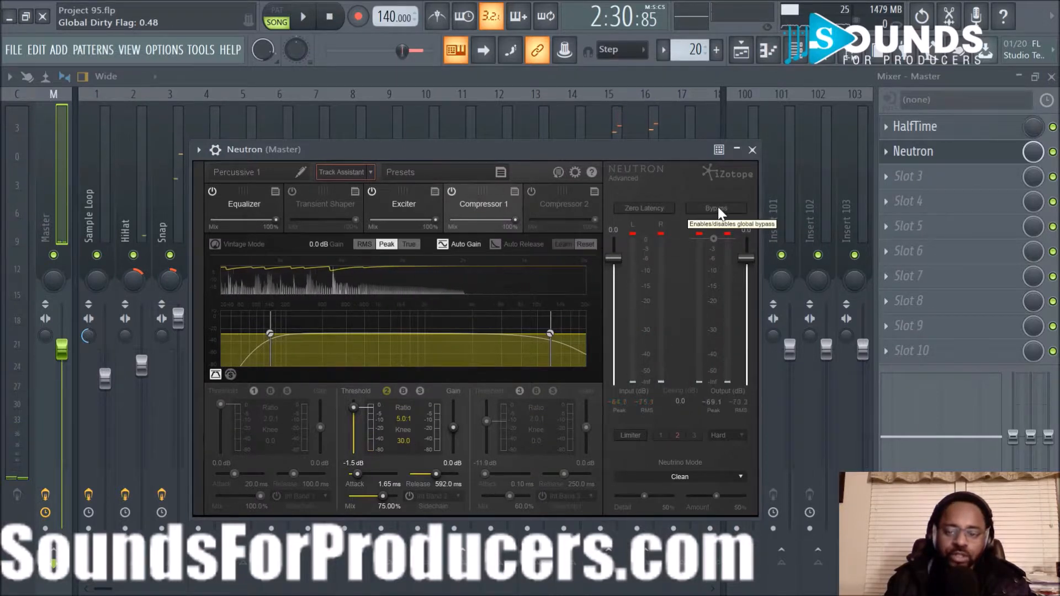
Step: Compare the song with Neutron globally bypassed and active, leave it active, and close its window
{"action": "left_click", "coordinate": [716, 209]}
{"action": "key", "text": "space"}
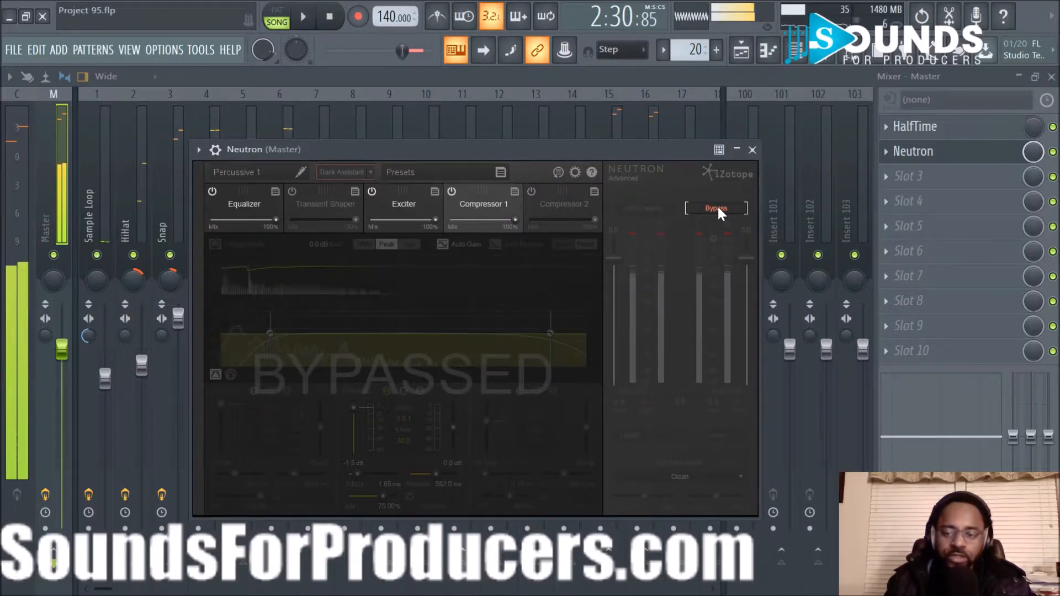
{"action": "left_click", "coordinate": [716, 208]}
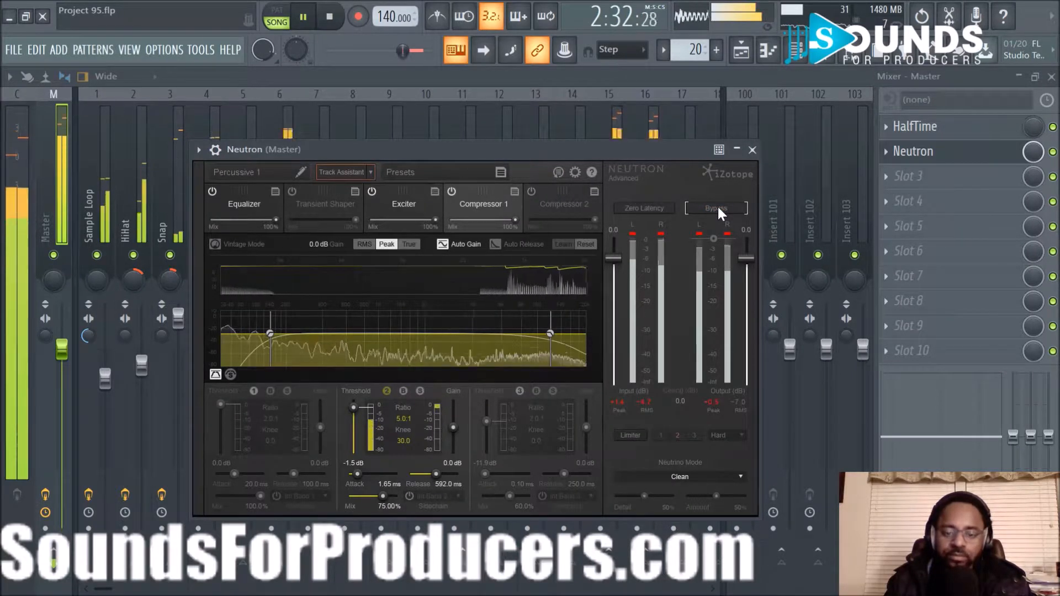
{"action": "key", "text": "space"}
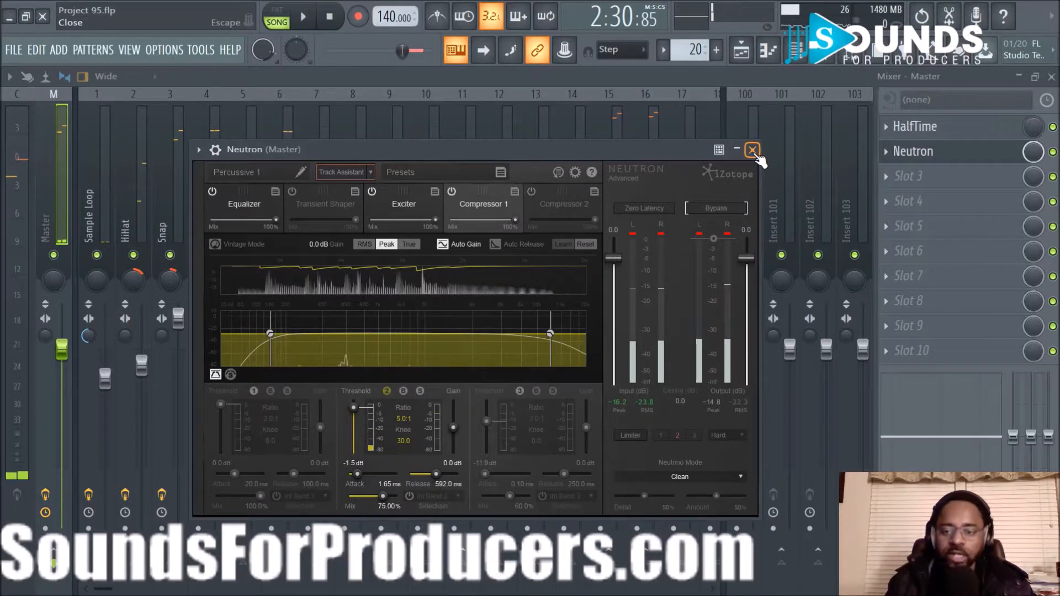
{"action": "left_click", "coordinate": [752, 150]}
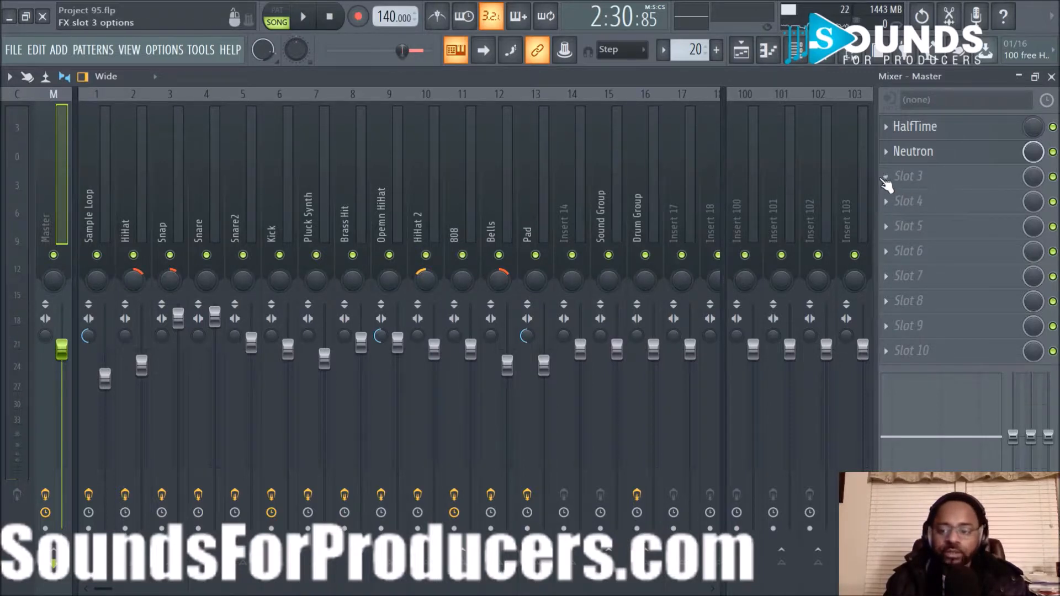
Step: Add iZotope Ozone 7 to the third effect slot of the Master track, dismiss its preset manager, and bypass its Maximizer
{"action": "left_click", "coordinate": [880, 177]}
{"action": "left_click", "coordinate": [574, 441]}
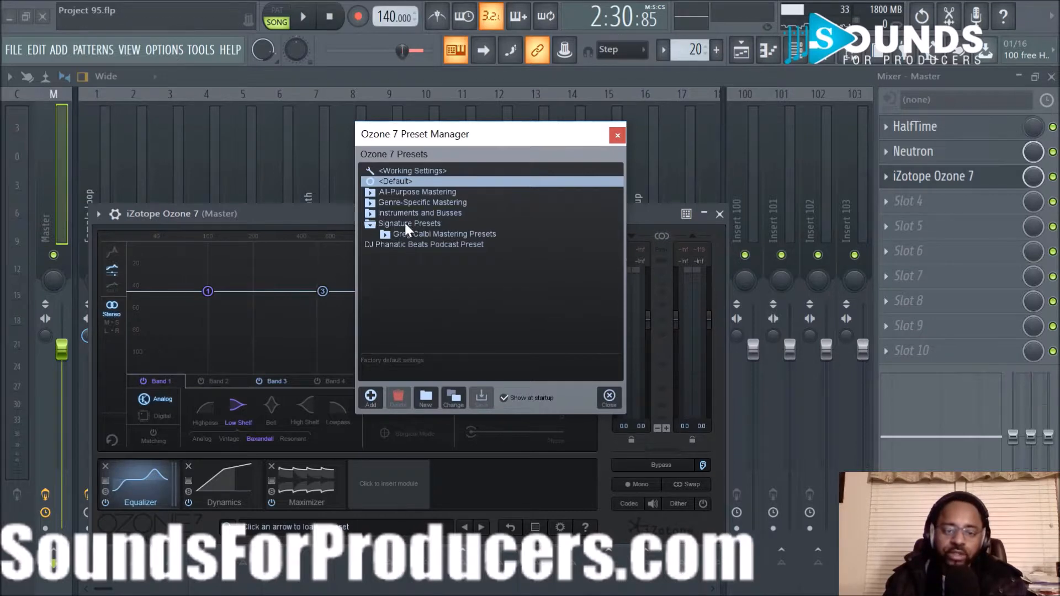
{"action": "left_click", "coordinate": [610, 397]}
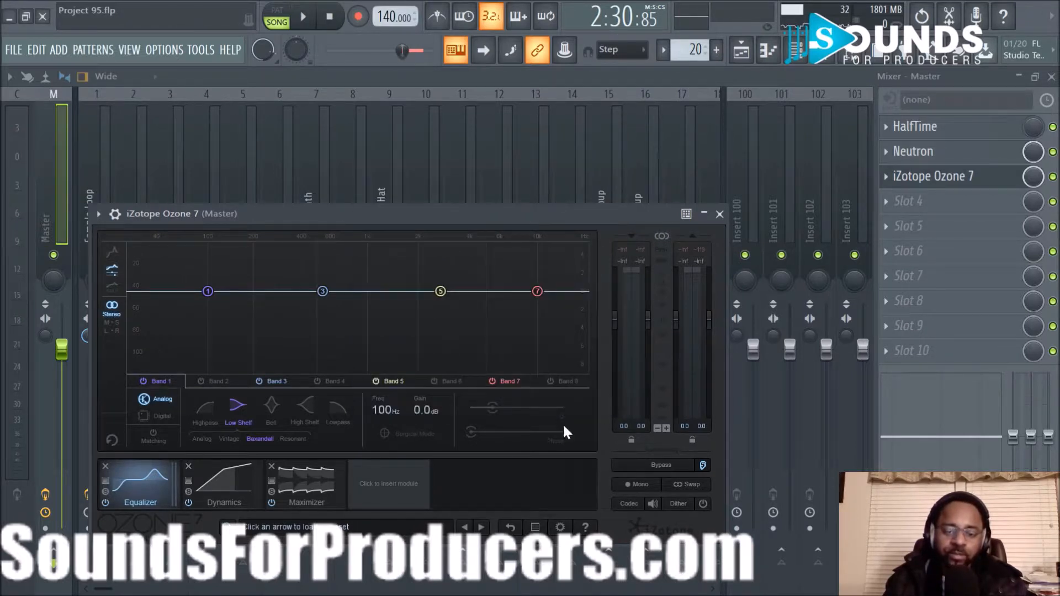
{"action": "left_click", "coordinate": [269, 502]}
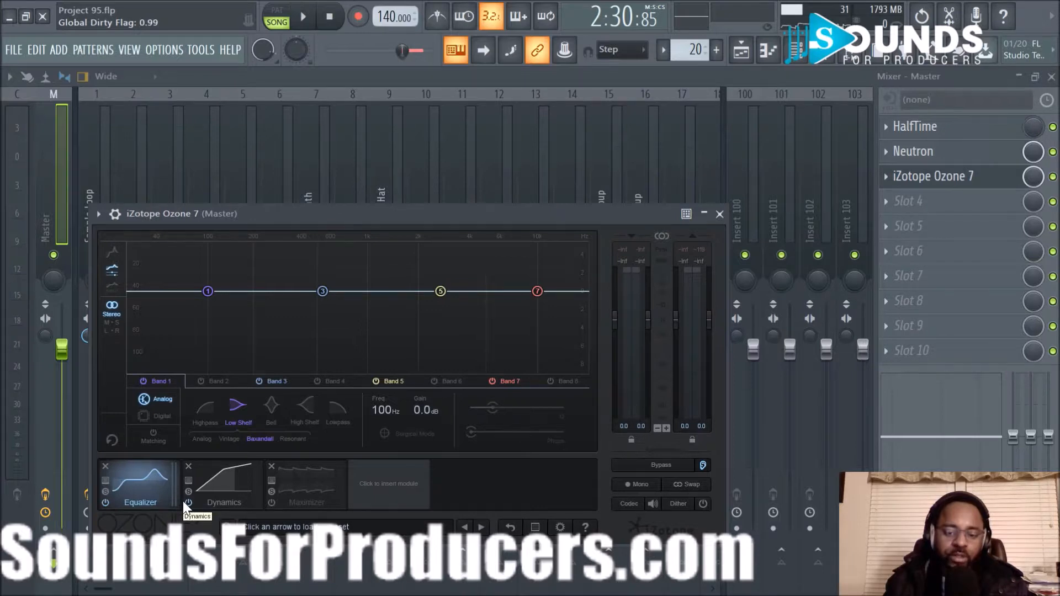
Step: Play the song and compare it with Ozone's Dynamics module bypassed and active
{"action": "key", "text": "space"}
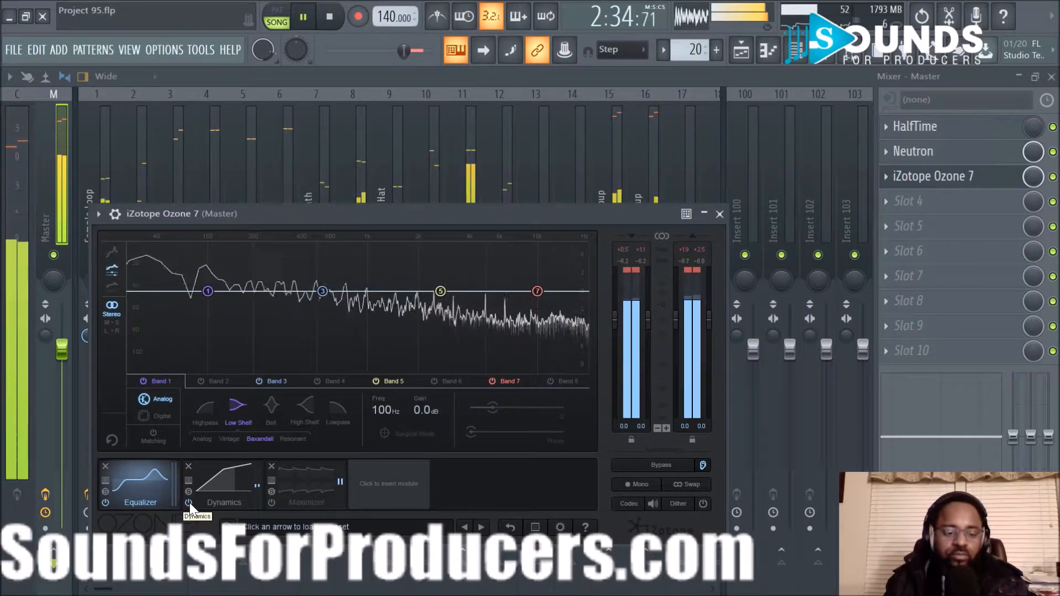
{"action": "left_click", "coordinate": [189, 501]}
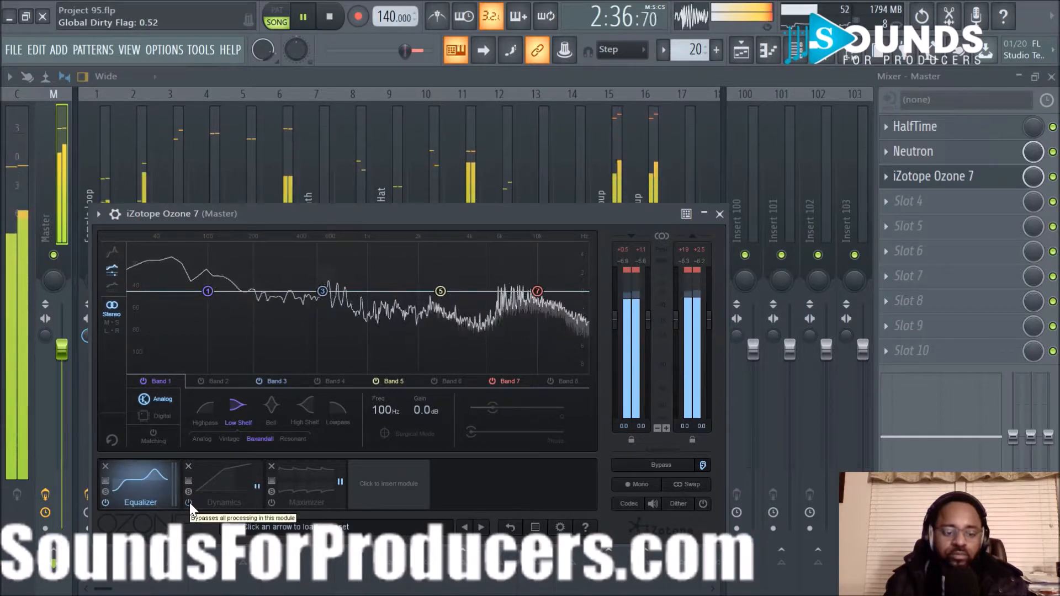
{"action": "left_click", "coordinate": [190, 503]}
Step: Set Band 2 of Ozone's Dynamics module to a compressor threshold of about -22.8 dB and a gain of about 1.5 dB
{"action": "left_click", "coordinate": [214, 491]}
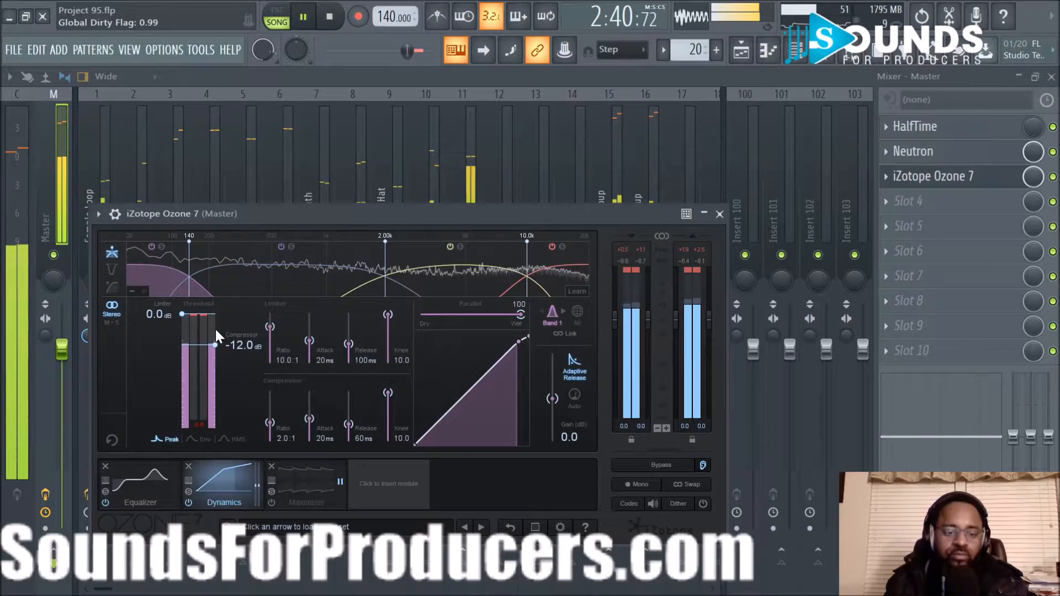
{"action": "left_click", "coordinate": [322, 275]}
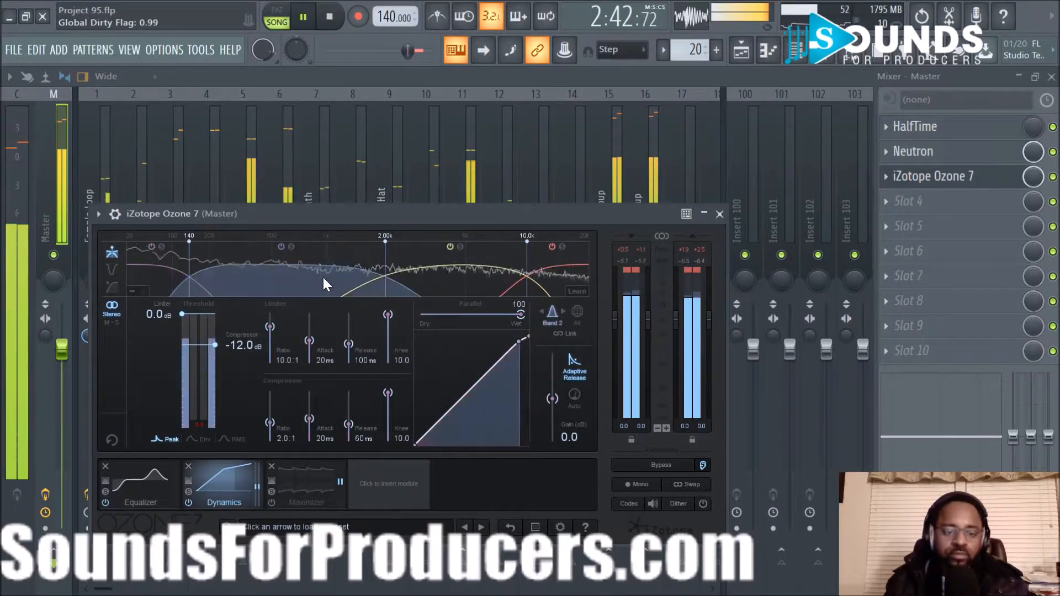
{"action": "left_click_drag", "start_coordinate": [215, 348], "coordinate": [214, 364]}
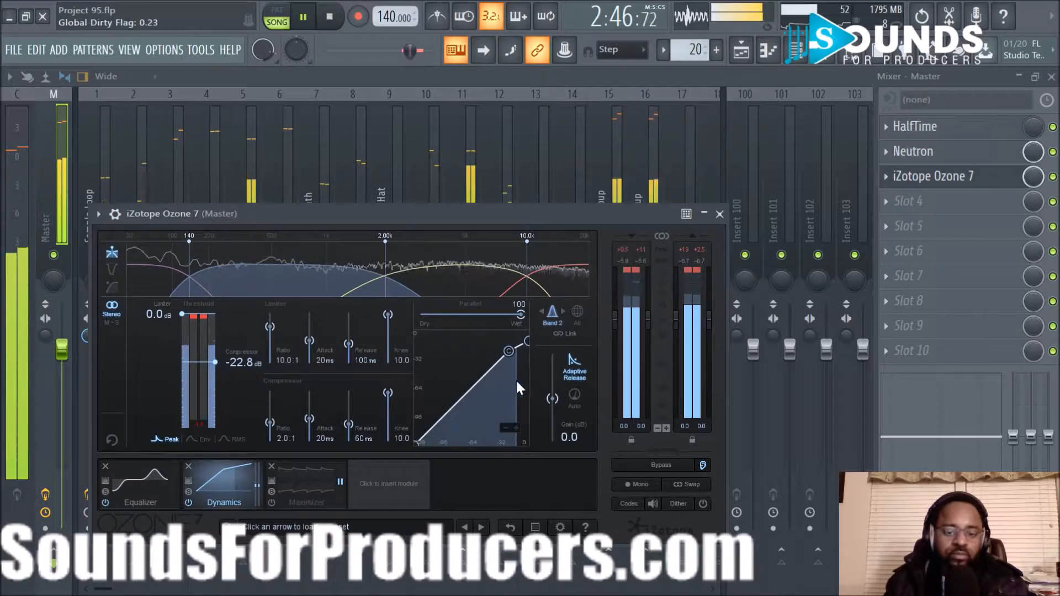
{"action": "left_click_drag", "start_coordinate": [556, 396], "coordinate": [554, 393]}
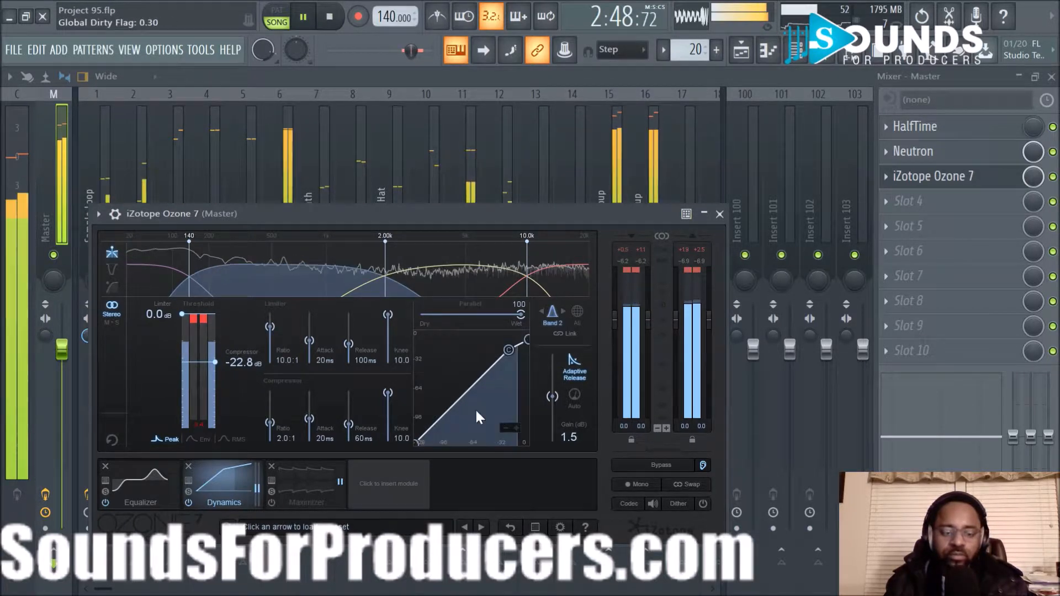
Step: Set Band 3 of the Dynamics module to a compressor threshold of about -20.8 dB and a gain of 0.5 dB, checking it during playback
{"action": "left_click", "coordinate": [160, 283]}
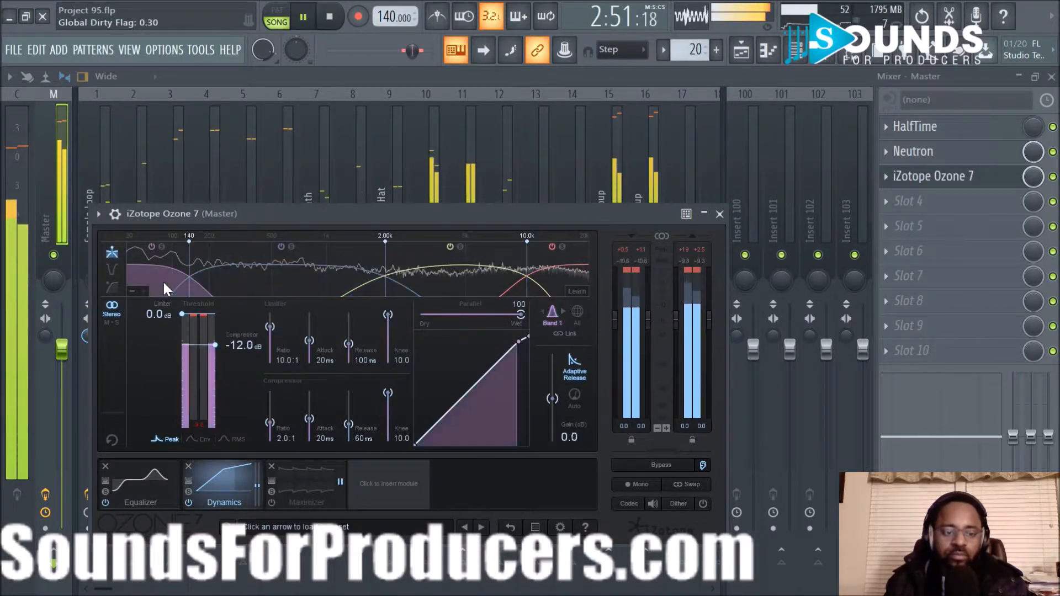
{"action": "left_click", "coordinate": [433, 287]}
{"action": "left_click_drag", "start_coordinate": [215, 343], "coordinate": [214, 353]}
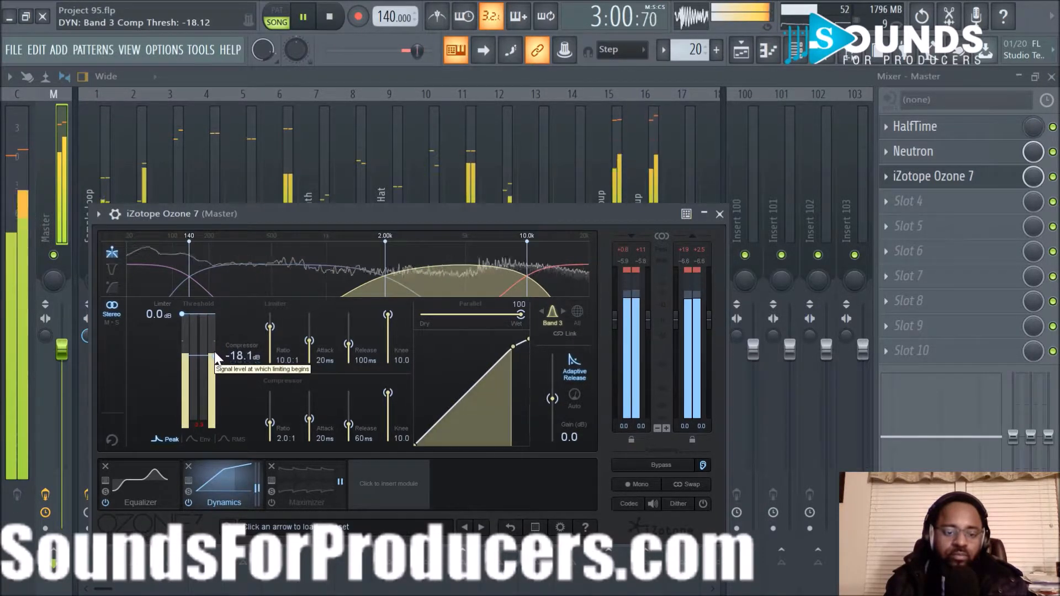
{"action": "key", "text": "space"}
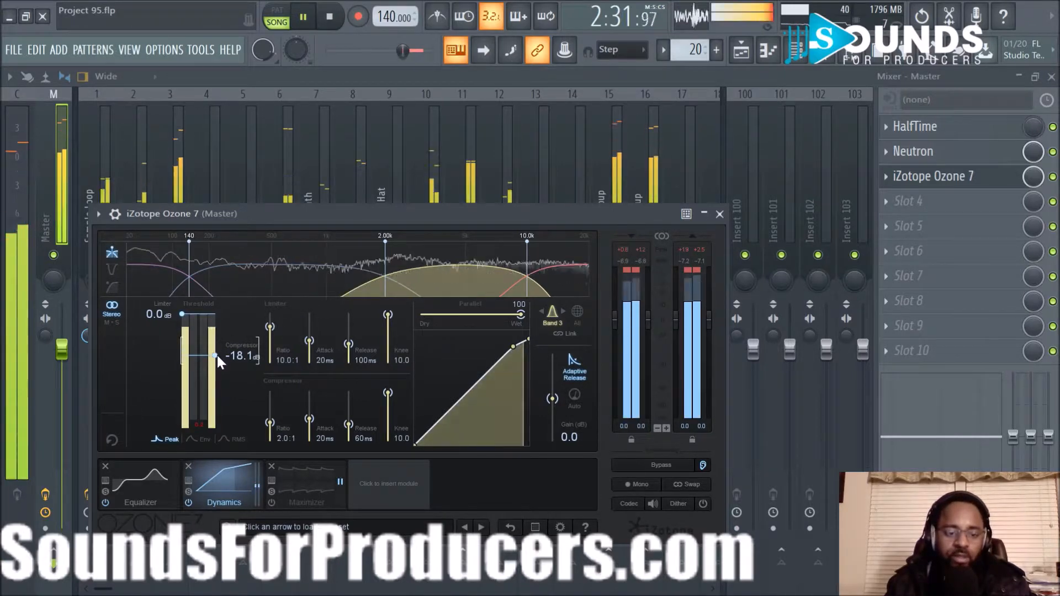
{"action": "key", "text": "space"}
{"action": "key", "text": "space"}
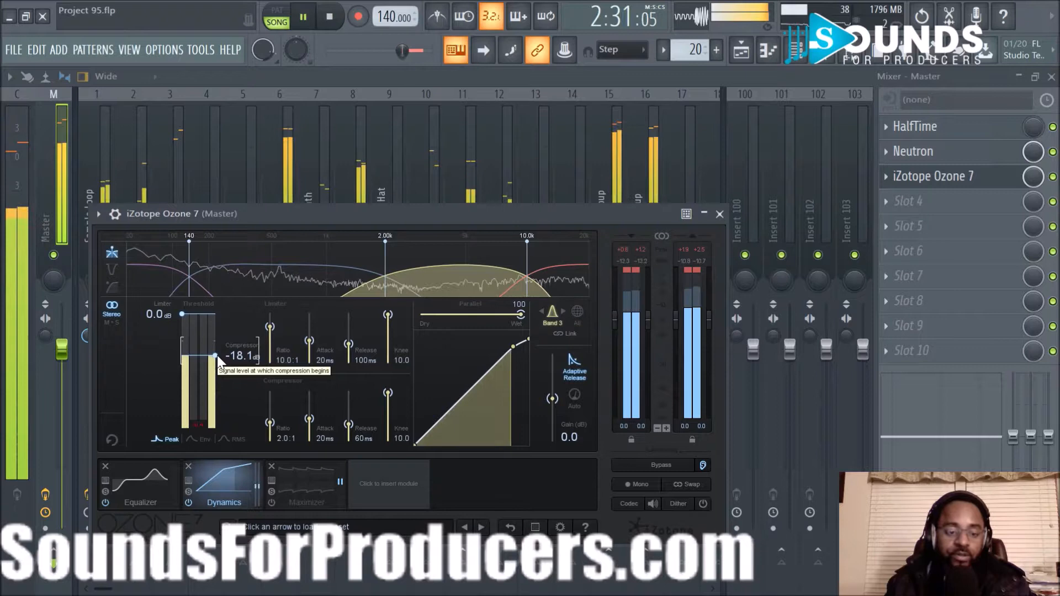
{"action": "left_click_drag", "start_coordinate": [214, 356], "coordinate": [214, 359]}
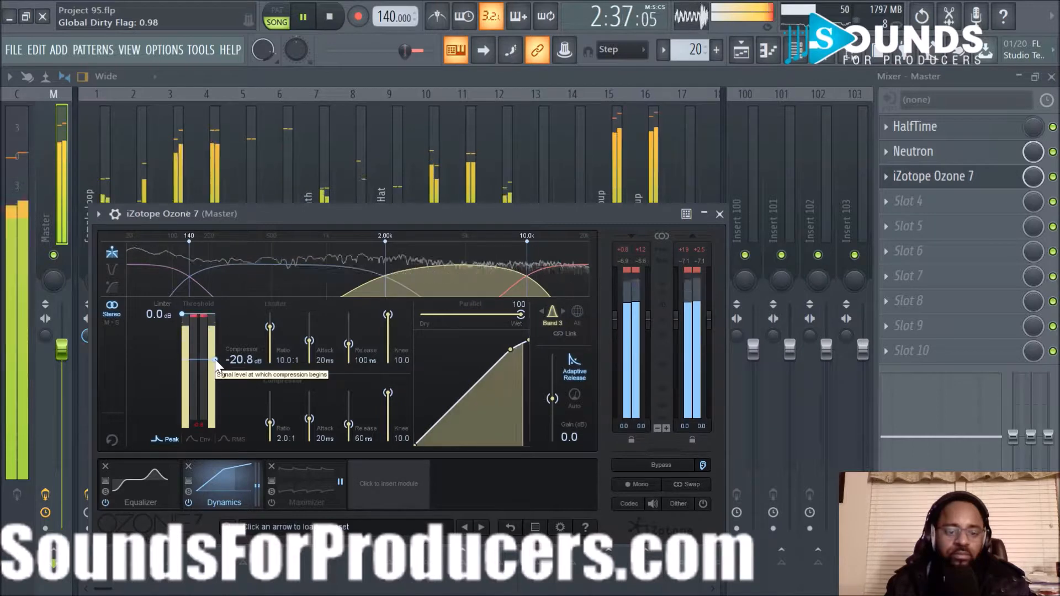
{"action": "double_click", "coordinate": [570, 436]}
{"action": "type", "text": ".5"}
{"action": "key", "text": "Return"}
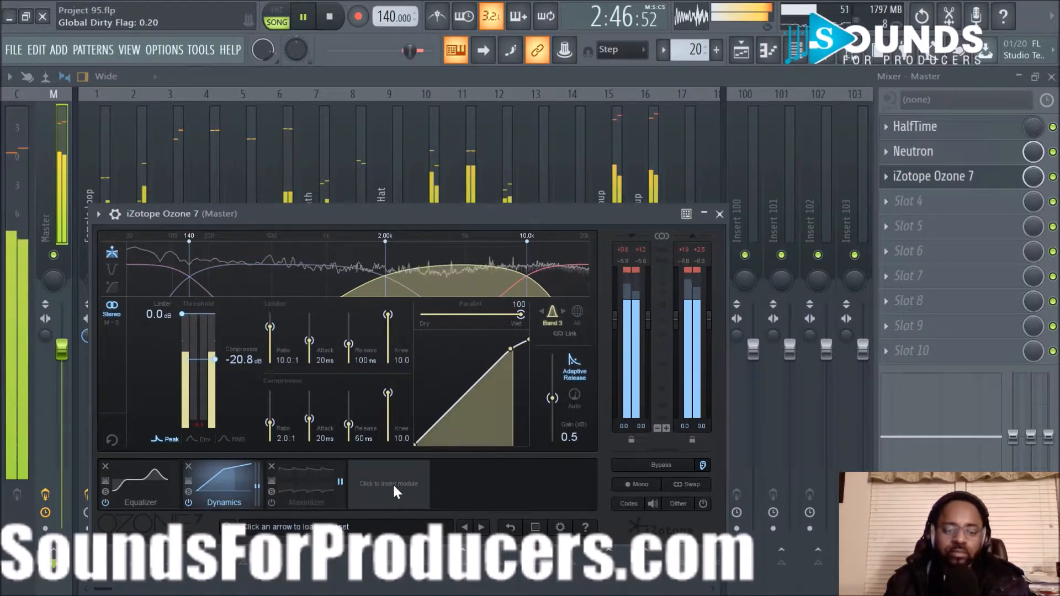
{"action": "key", "text": "space"}
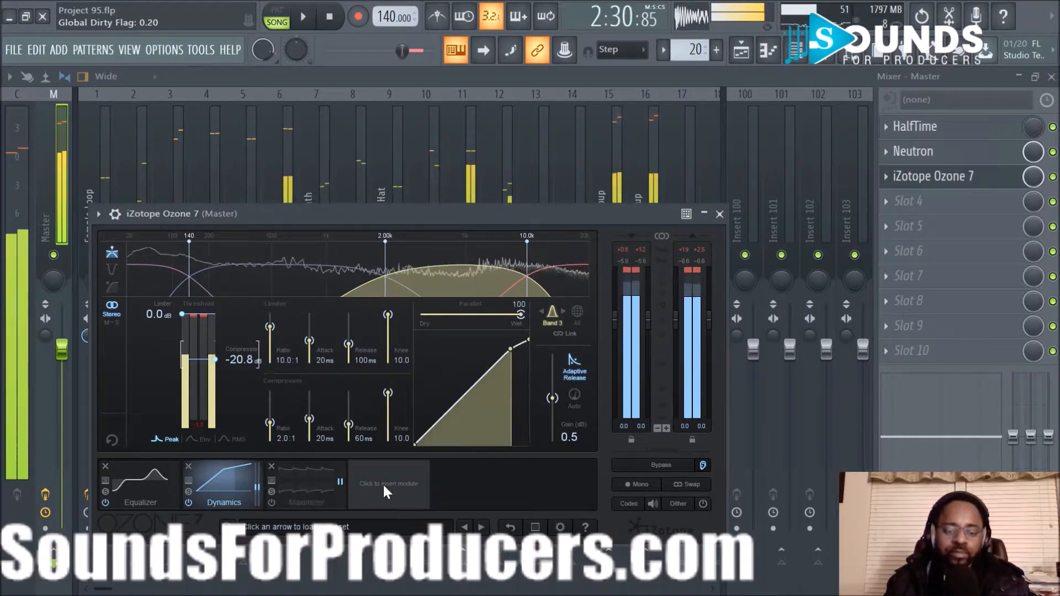
Step: Insert an Imager module into the Ozone chain and narrow its Band 1 width to -100.0 during playback
{"action": "left_click", "coordinate": [376, 486]}
{"action": "left_click", "coordinate": [190, 403]}
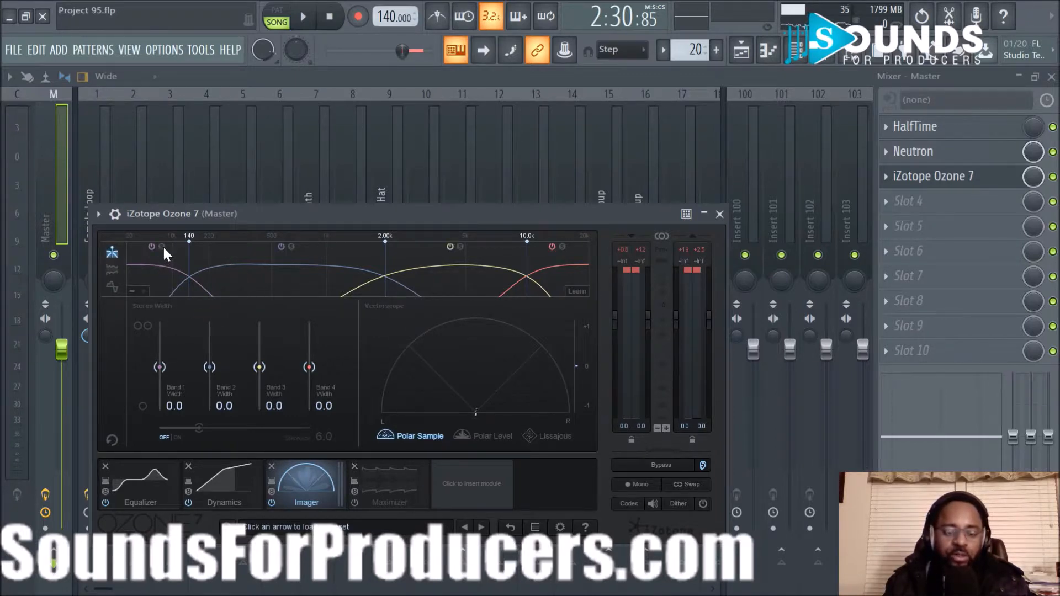
{"action": "key", "text": "space"}
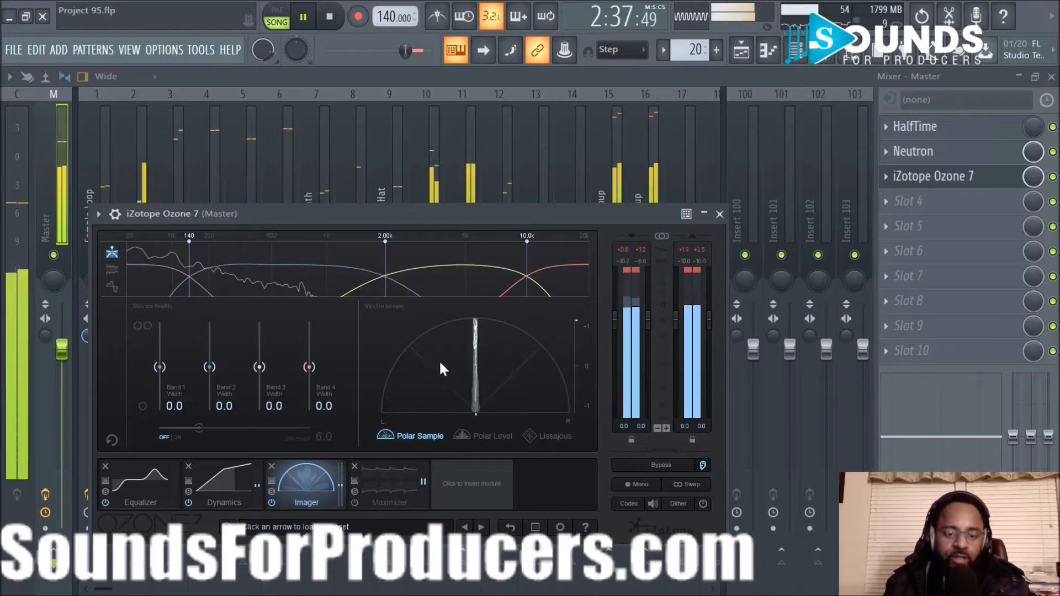
{"action": "left_click_drag", "start_coordinate": [160, 367], "coordinate": [159, 455]}
{"action": "mouse_move", "coordinate": [164, 250]}
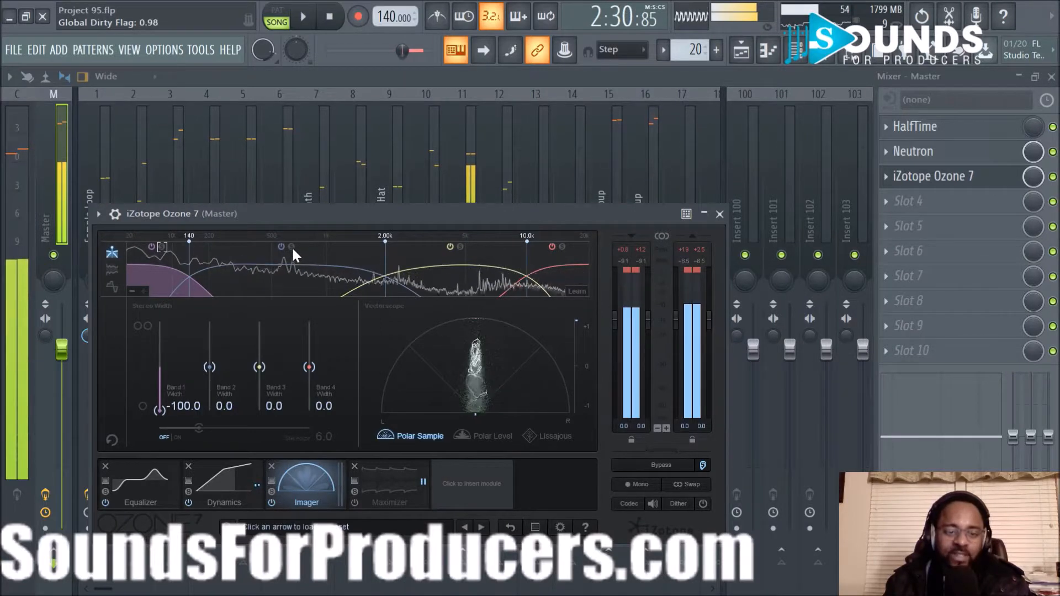
{"action": "key", "text": "space"}
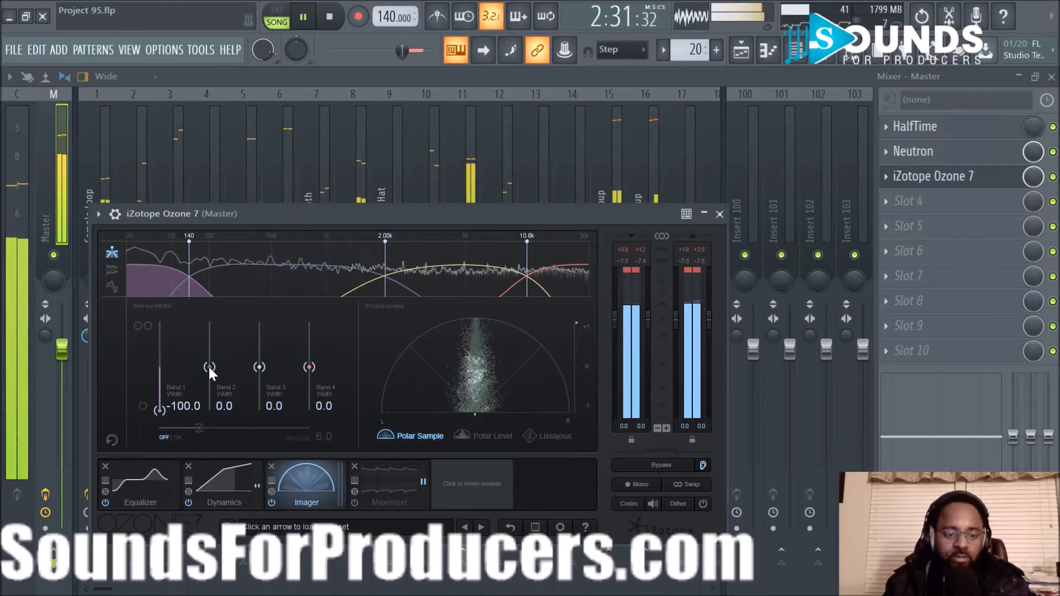
Step: Set the Imager's Band 2 width to 0.0, Band 3 to 36.7 and Band 4 to 40.5 while auditioning the song
{"action": "mouse_move", "coordinate": [209, 367]}
{"action": "left_mouse_down"}
{"action": "mouse_move", "coordinate": [210, 322]}
{"action": "mouse_move", "coordinate": [210, 407]}
{"action": "mouse_move", "coordinate": [204, 377]}
{"action": "left_mouse_up"}
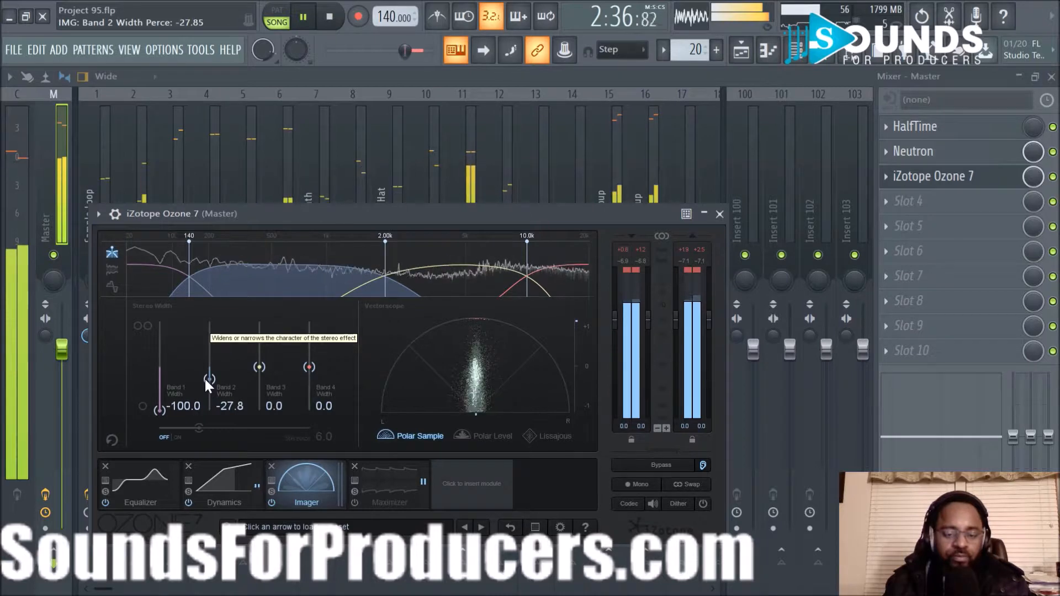
{"action": "left_click_drag", "start_coordinate": [210, 379], "coordinate": [209, 364]}
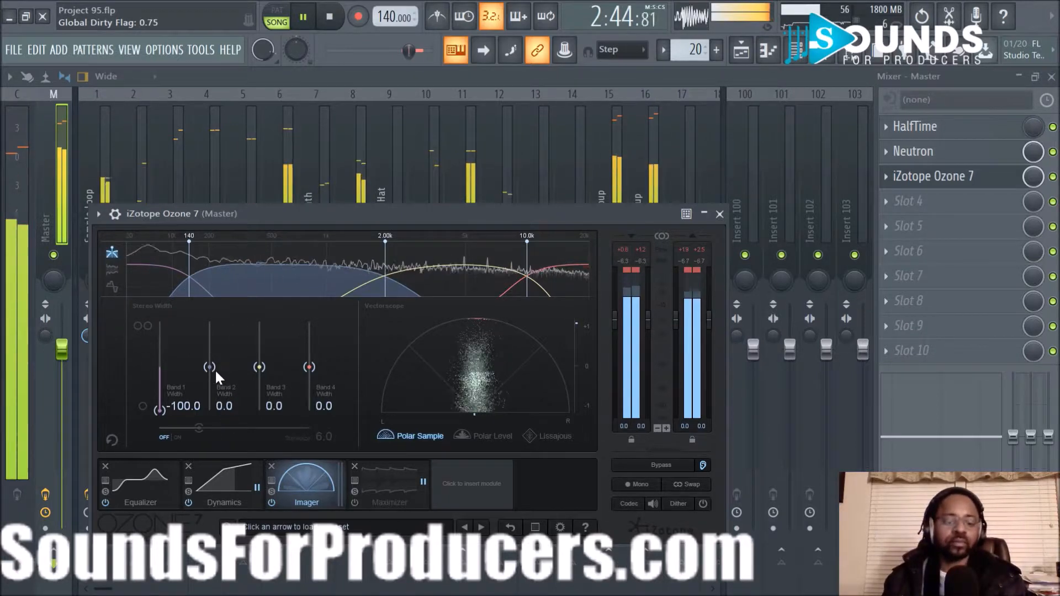
{"action": "mouse_move", "coordinate": [209, 367]}
{"action": "left_mouse_down"}
{"action": "mouse_move", "coordinate": [209, 376]}
{"action": "mouse_move", "coordinate": [209, 344]}
{"action": "mouse_move", "coordinate": [209, 426]}
{"action": "mouse_move", "coordinate": [207, 349]}
{"action": "left_mouse_up"}
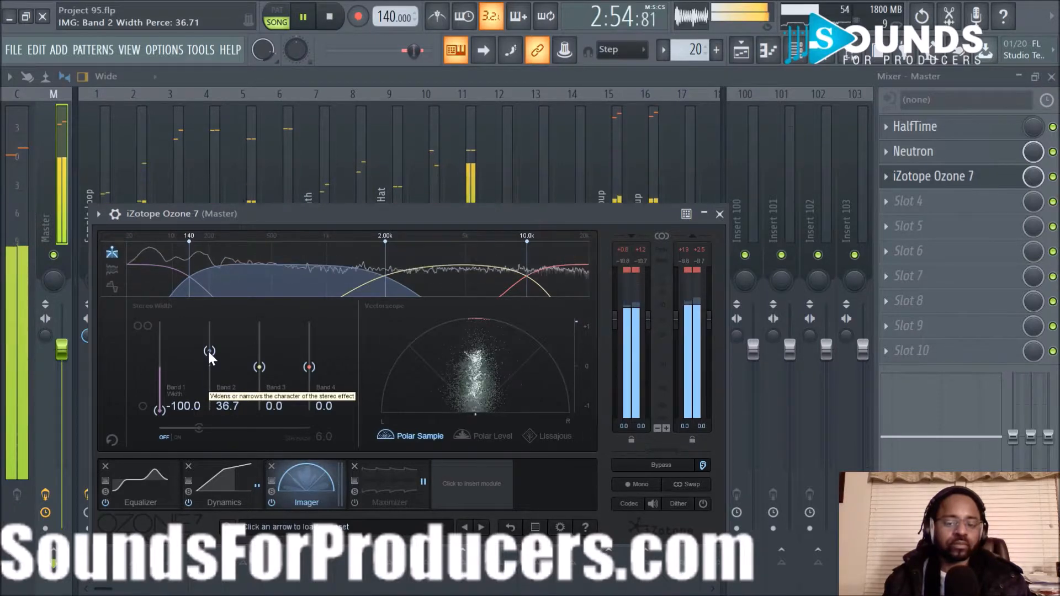
{"action": "left_click_drag", "start_coordinate": [208, 352], "coordinate": [208, 381]}
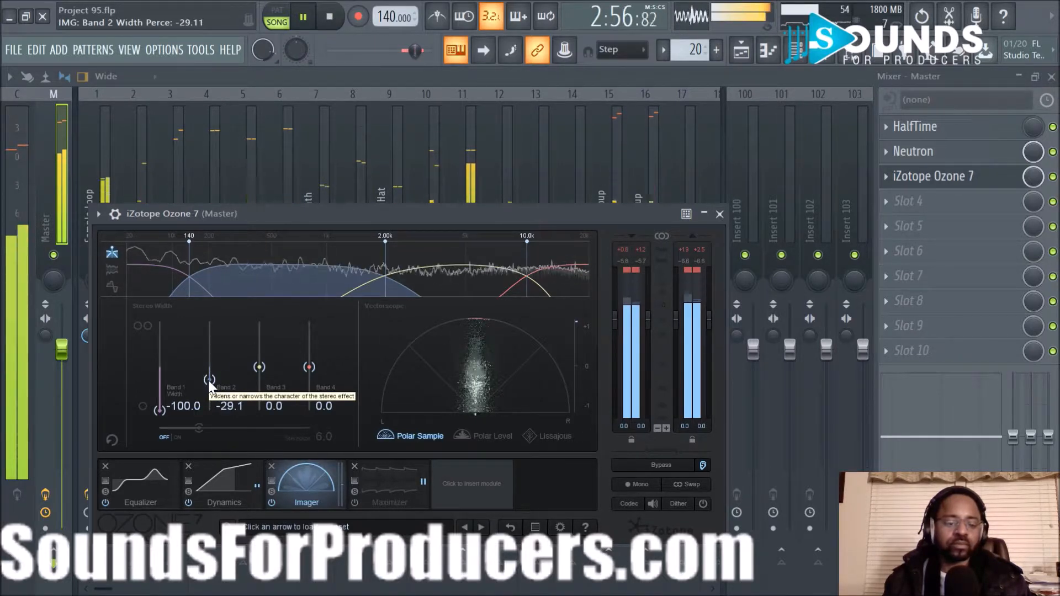
{"action": "mouse_move", "coordinate": [208, 380]}
{"action": "left_mouse_down"}
{"action": "mouse_move", "coordinate": [208, 334]}
{"action": "mouse_move", "coordinate": [209, 375]}
{"action": "mouse_move", "coordinate": [209, 359]}
{"action": "left_mouse_up"}
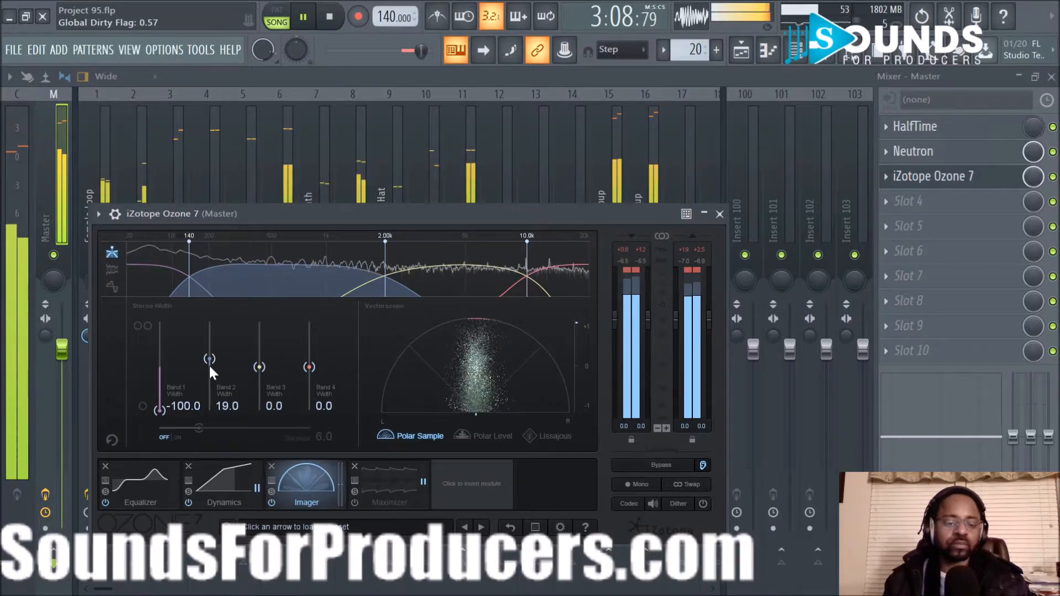
{"action": "left_click_drag", "start_coordinate": [209, 356], "coordinate": [306, 346]}
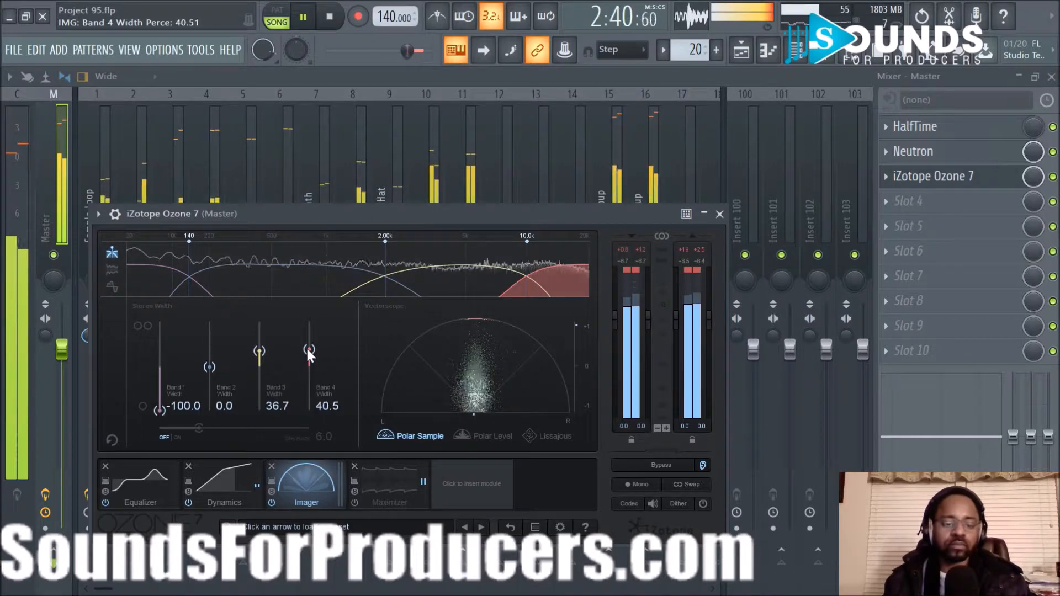
{"action": "key", "text": "space"}
Step: Enable Ozone's Maximizer module and compare the playing song with the whole Ozone chain bypassed and active
{"action": "left_click", "coordinate": [387, 489]}
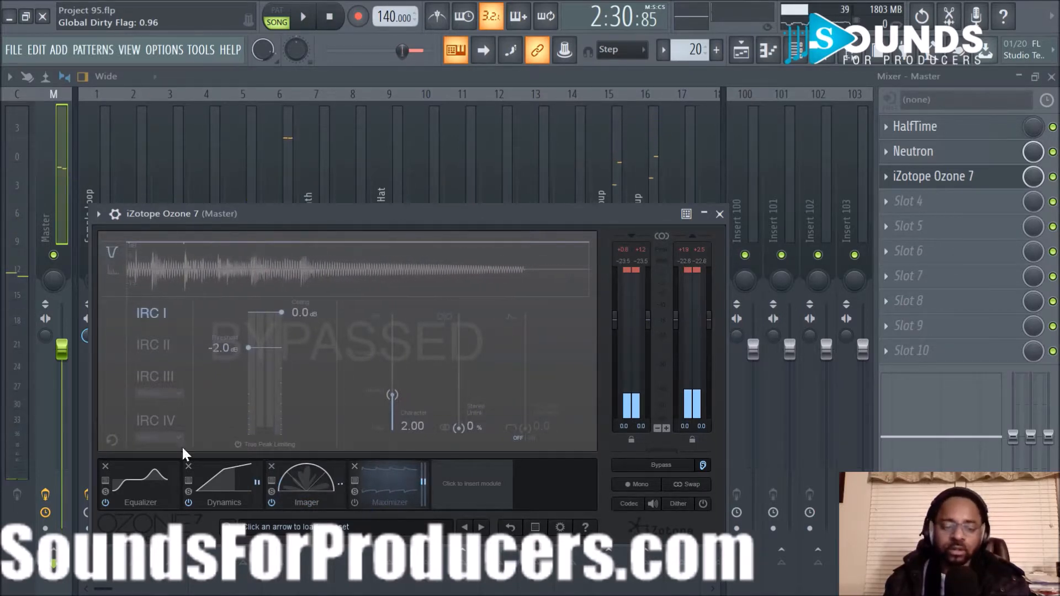
{"action": "left_click", "coordinate": [354, 502]}
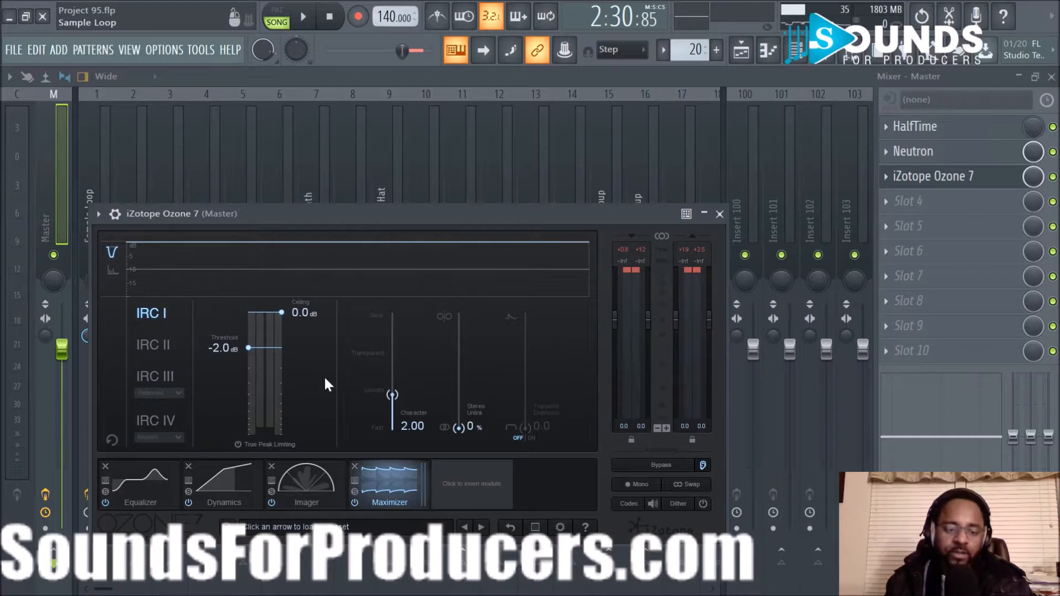
{"action": "left_click", "coordinate": [651, 467]}
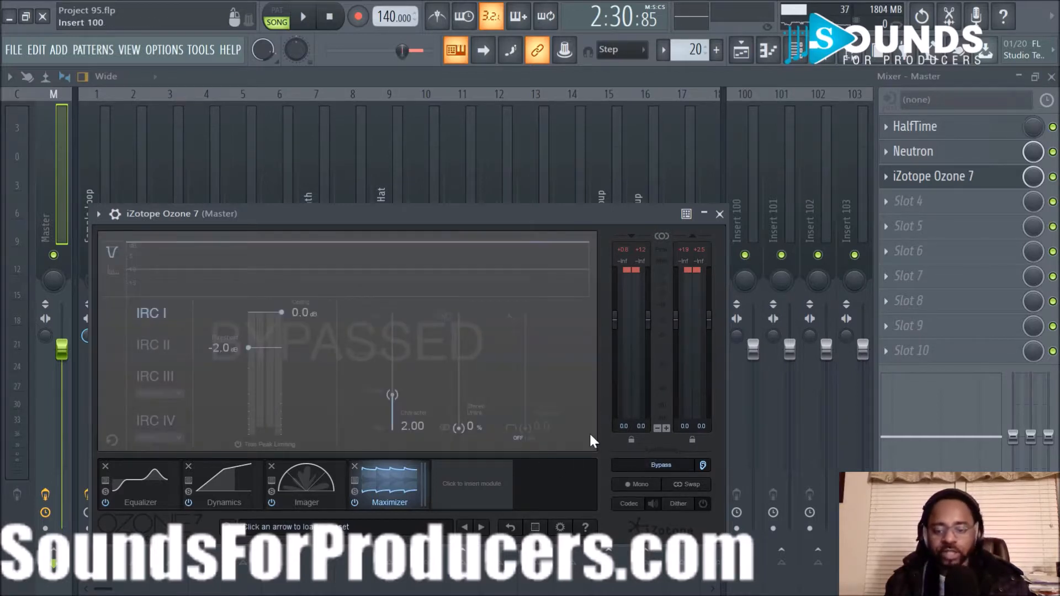
{"action": "key", "text": "space"}
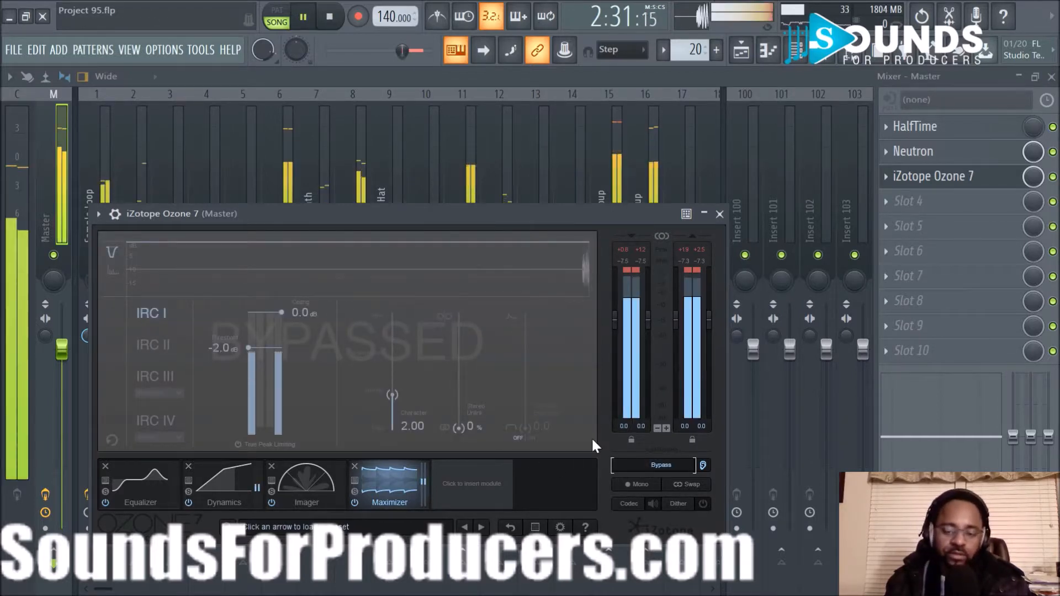
{"action": "left_click", "coordinate": [658, 465]}
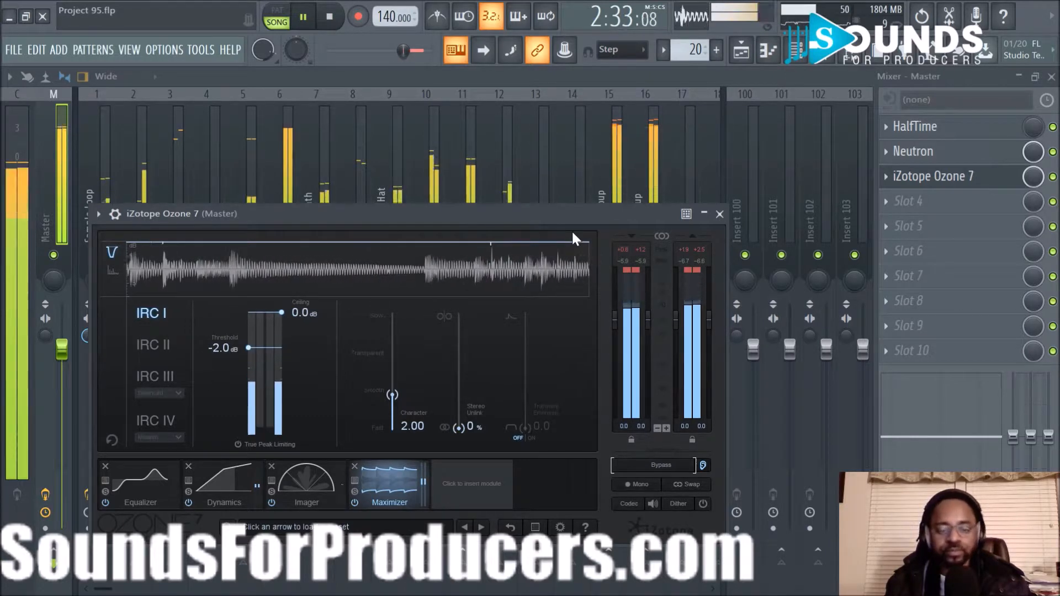
{"action": "left_click", "coordinate": [670, 467]}
{"action": "left_click", "coordinate": [667, 466]}
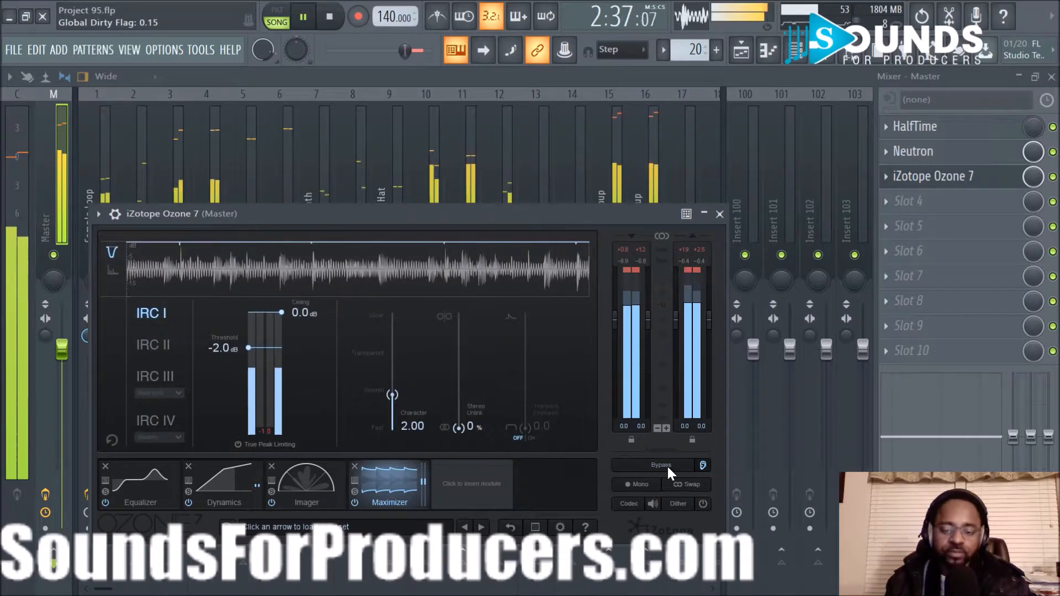
{"action": "key", "text": "space"}
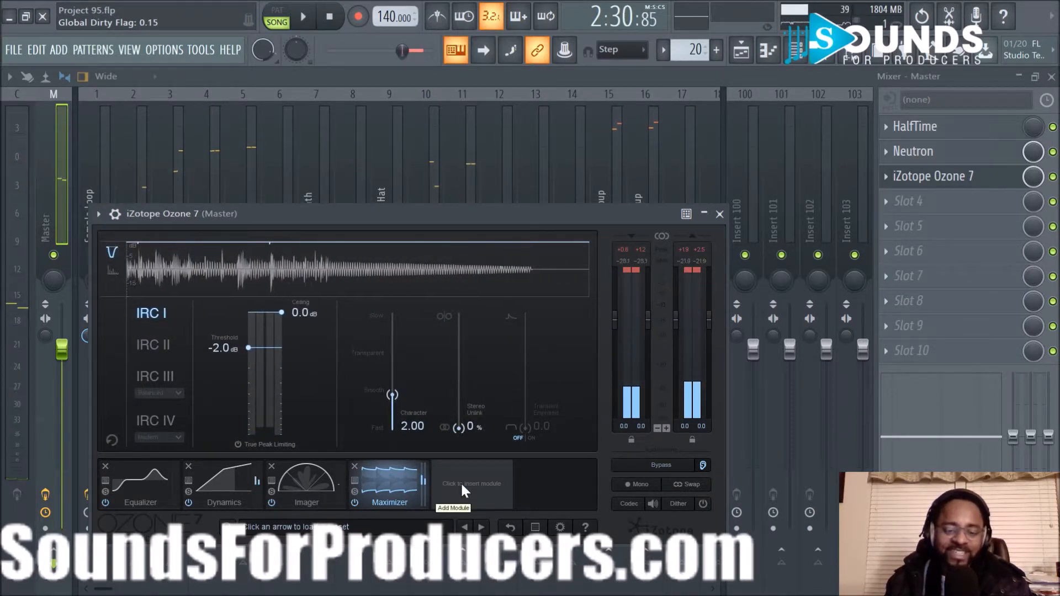
Step: Insert a Vintage Tape module into the Ozone chain and place it between Dynamics and Imager
{"action": "left_click", "coordinate": [460, 483]}
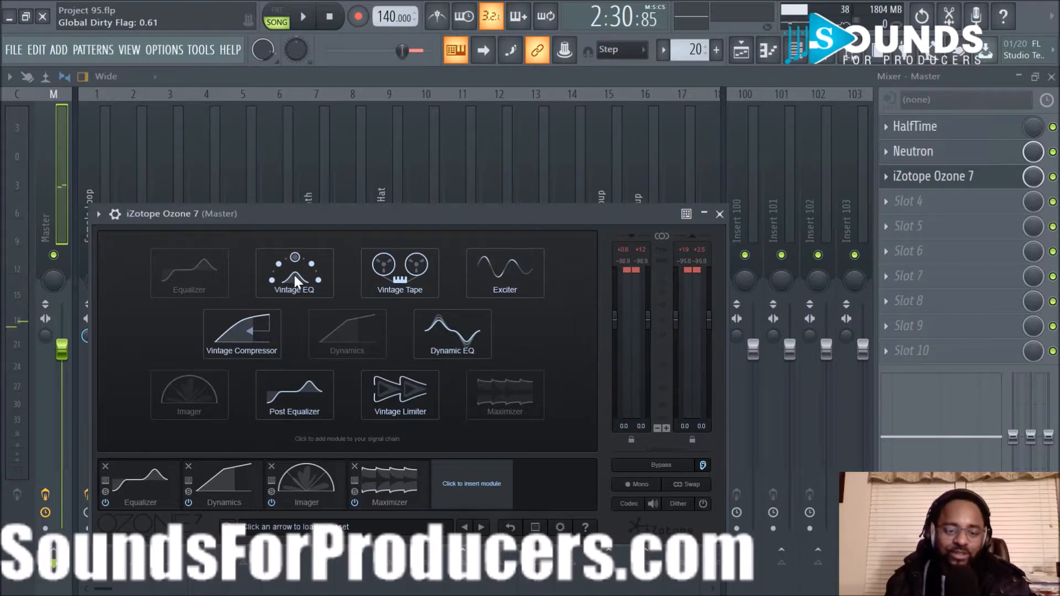
{"action": "left_click", "coordinate": [411, 267]}
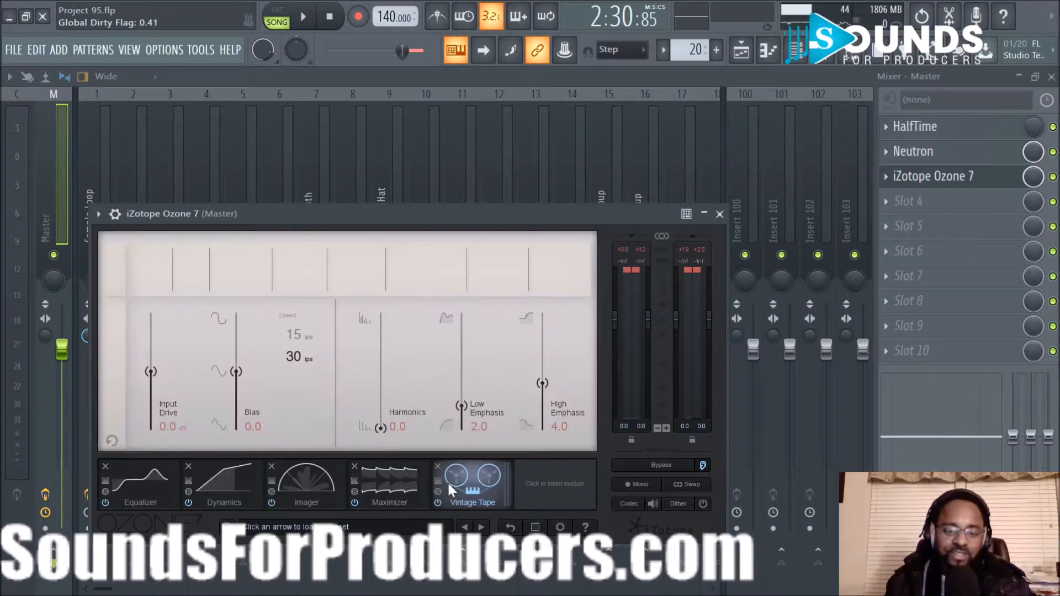
{"action": "left_click_drag", "start_coordinate": [466, 479], "coordinate": [298, 474]}
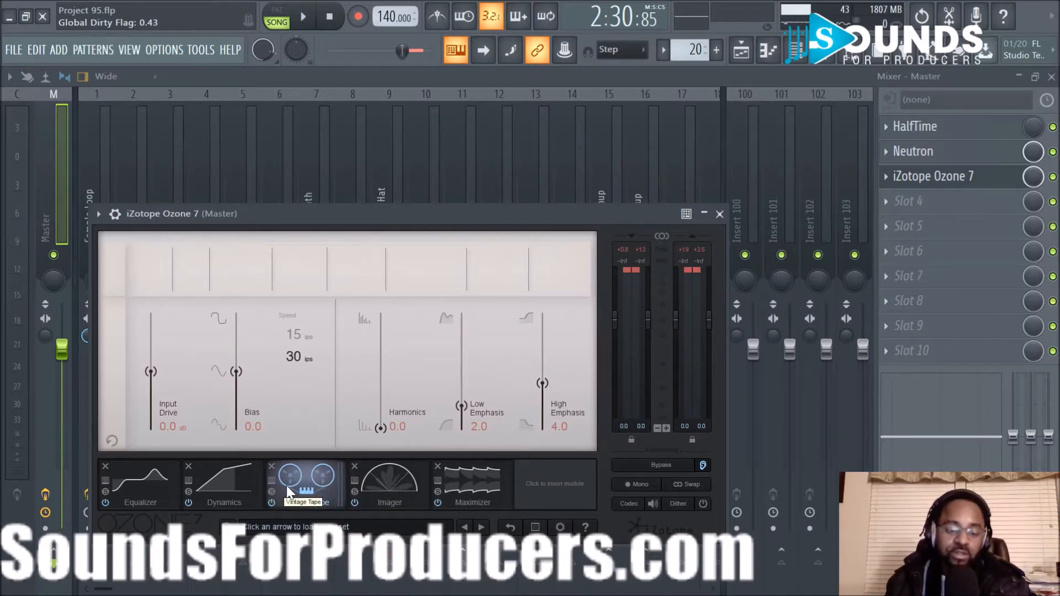
Step: Play the song with Vintage Tape bypassed and active, turning the Maximizer off during the comparison
{"action": "key", "text": "space"}
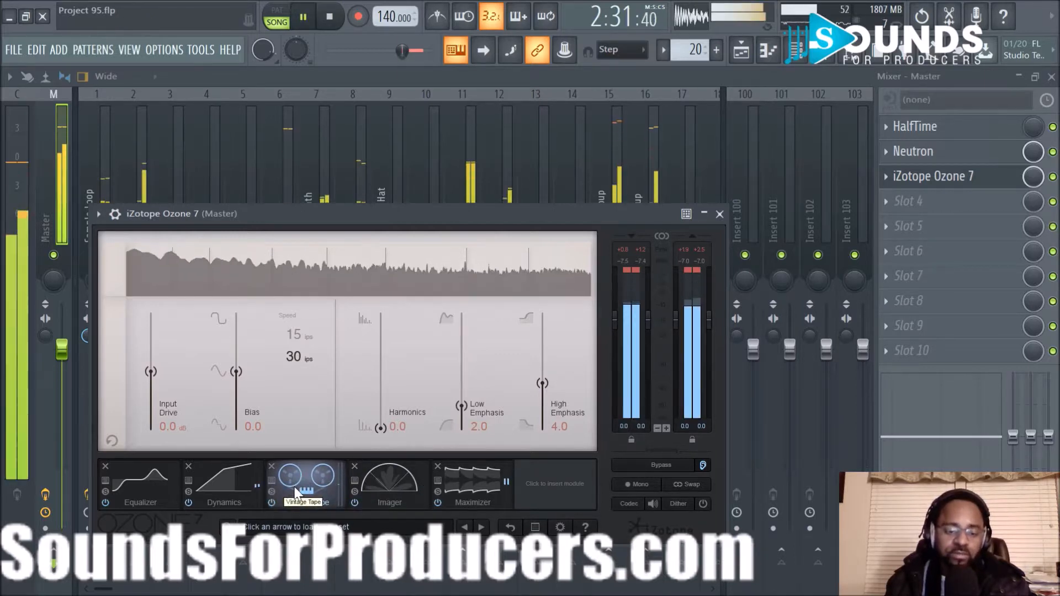
{"action": "left_click", "coordinate": [271, 502]}
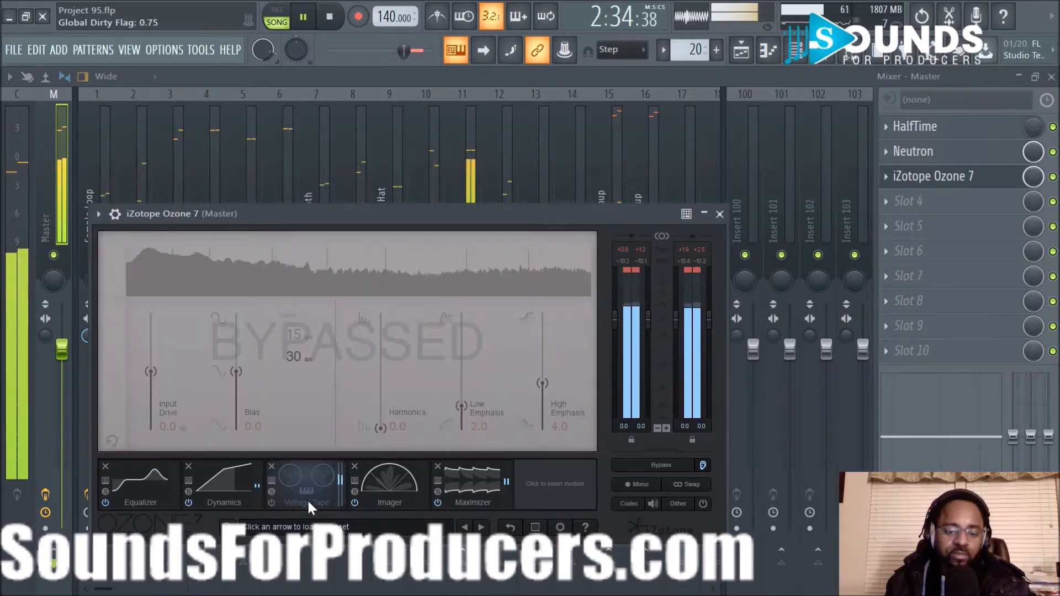
{"action": "left_click", "coordinate": [271, 501]}
{"action": "left_click", "coordinate": [438, 502]}
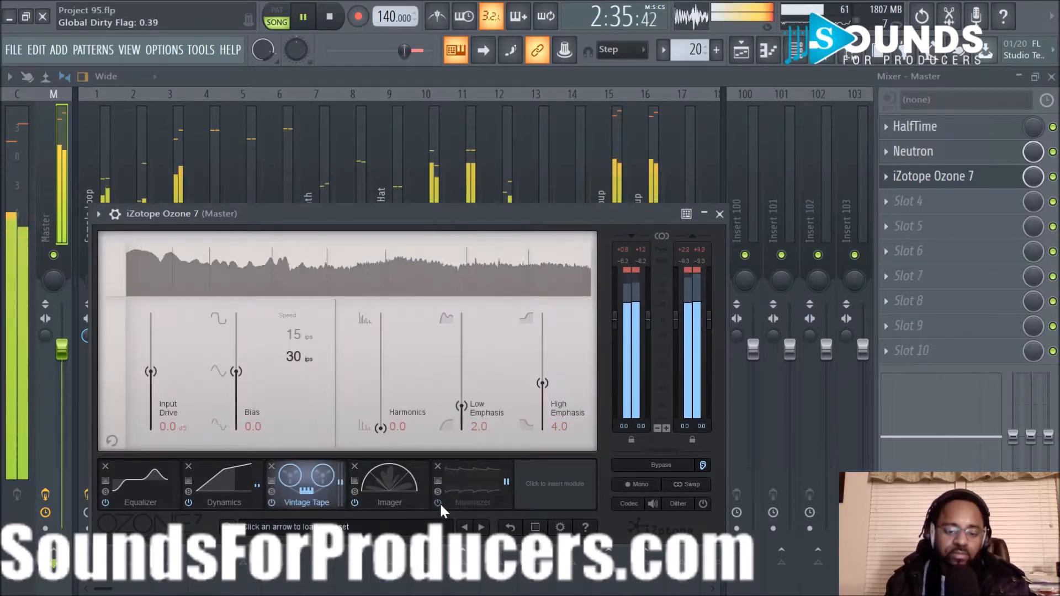
{"action": "left_click", "coordinate": [272, 502]}
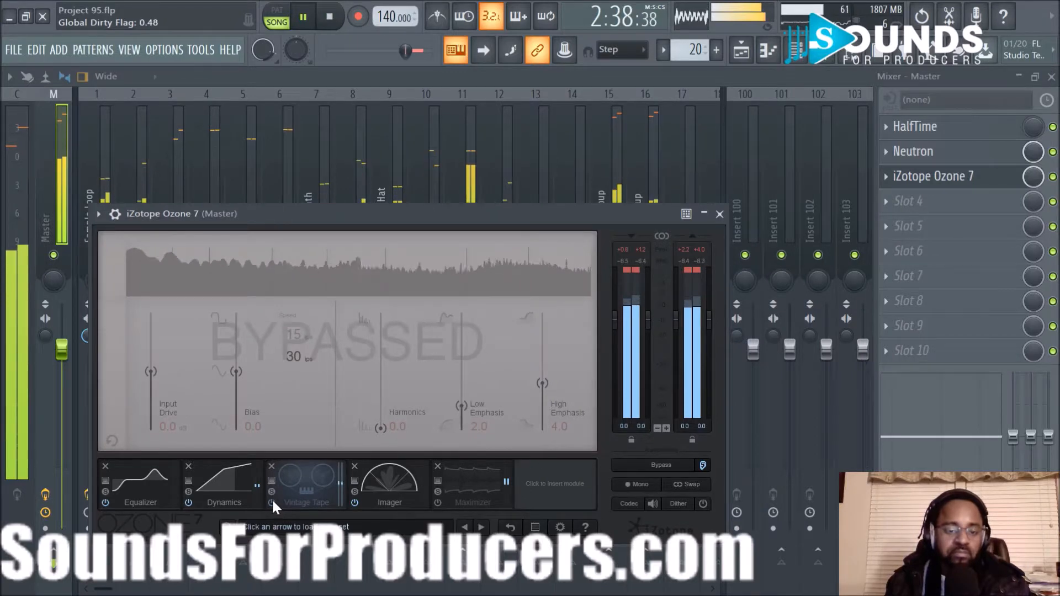
{"action": "left_click", "coordinate": [272, 501]}
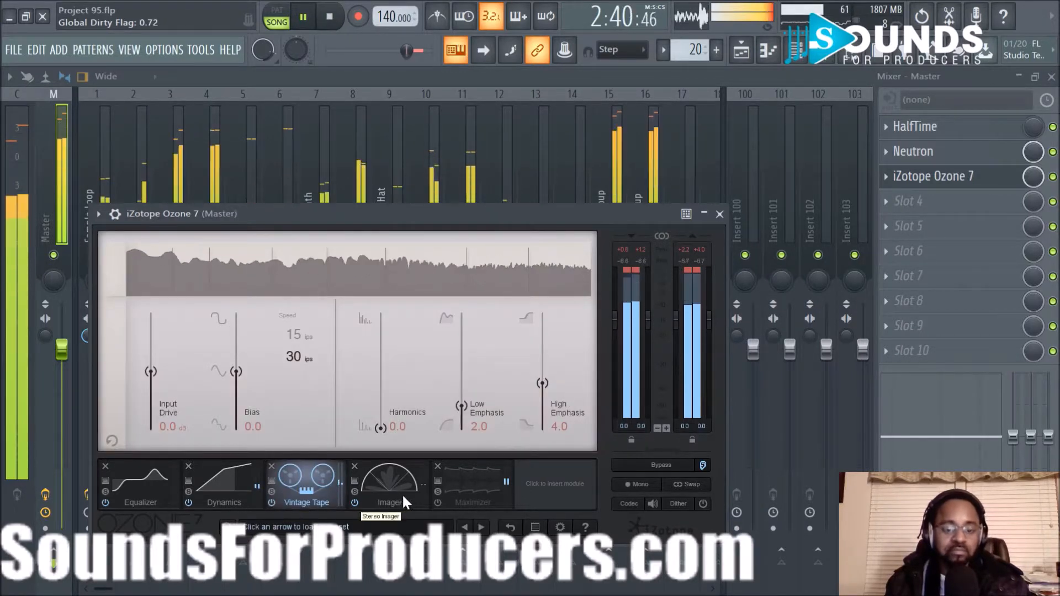
{"action": "left_click", "coordinate": [547, 483]}
{"action": "key", "text": "space"}
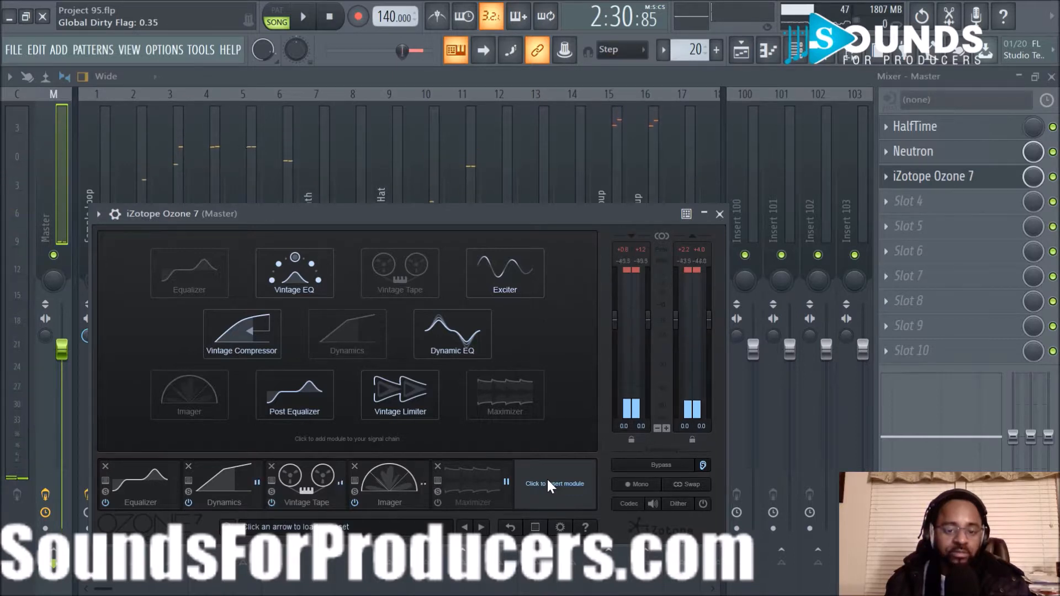
Step: Reopen the Vintage Tape module and compare its bypassed and active sound once more during playback
{"action": "left_click", "coordinate": [303, 500]}
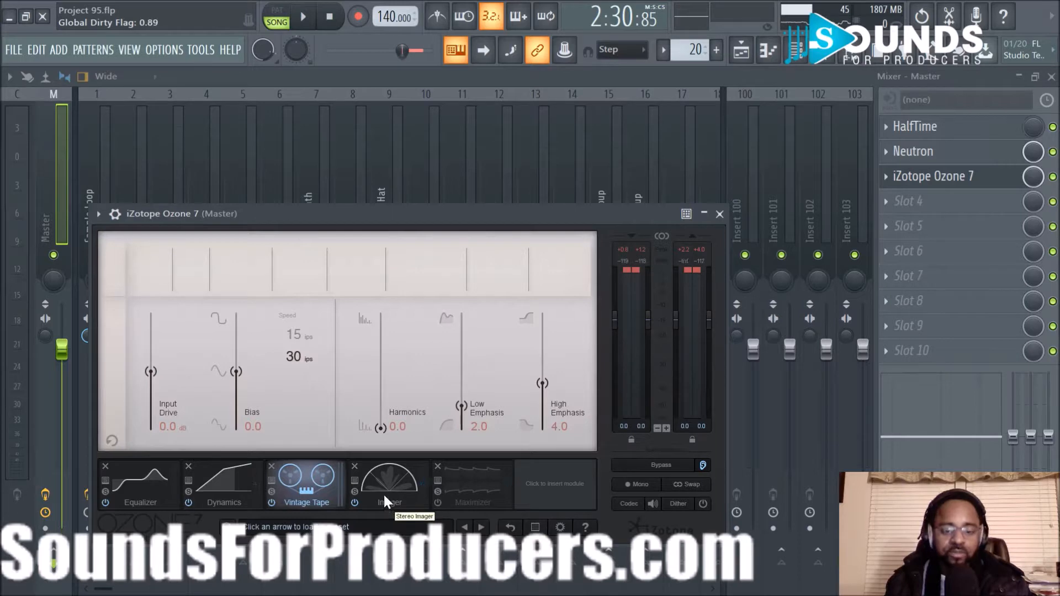
{"action": "key", "text": "space"}
{"action": "left_click", "coordinate": [270, 502]}
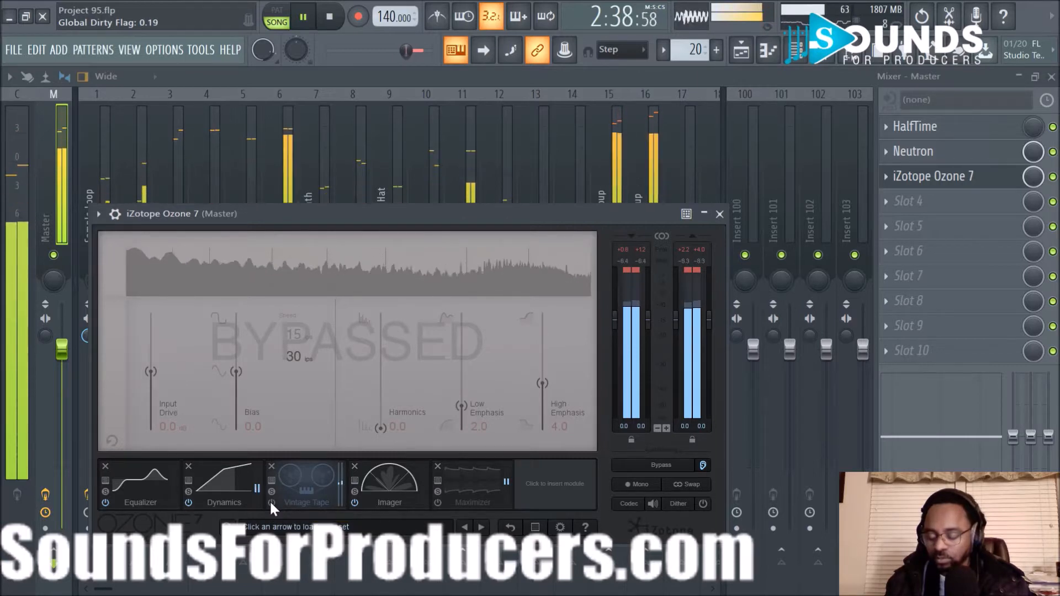
{"action": "left_click", "coordinate": [271, 502]}
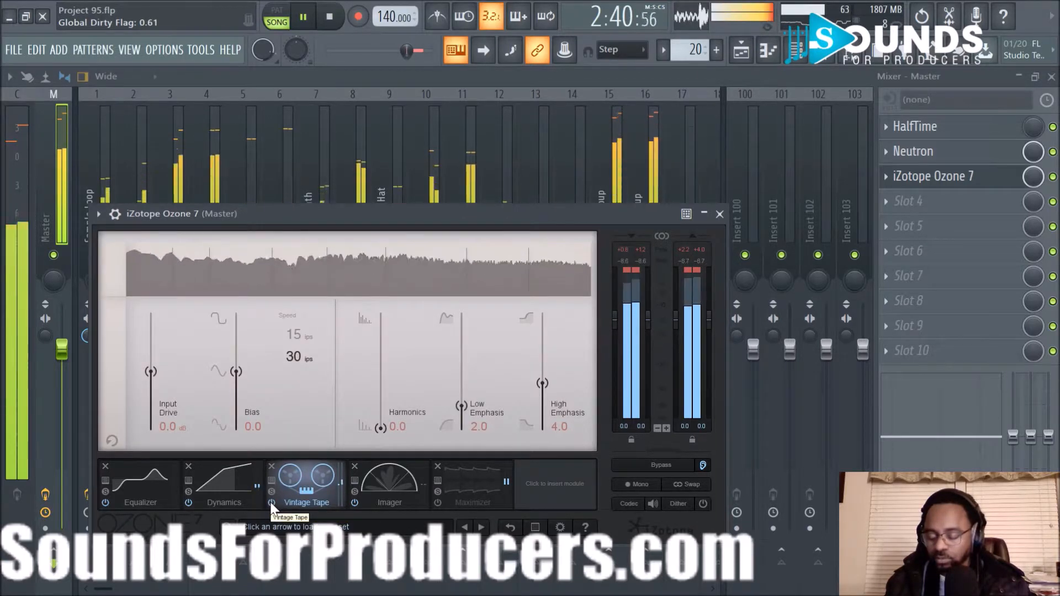
{"action": "key", "text": "space"}
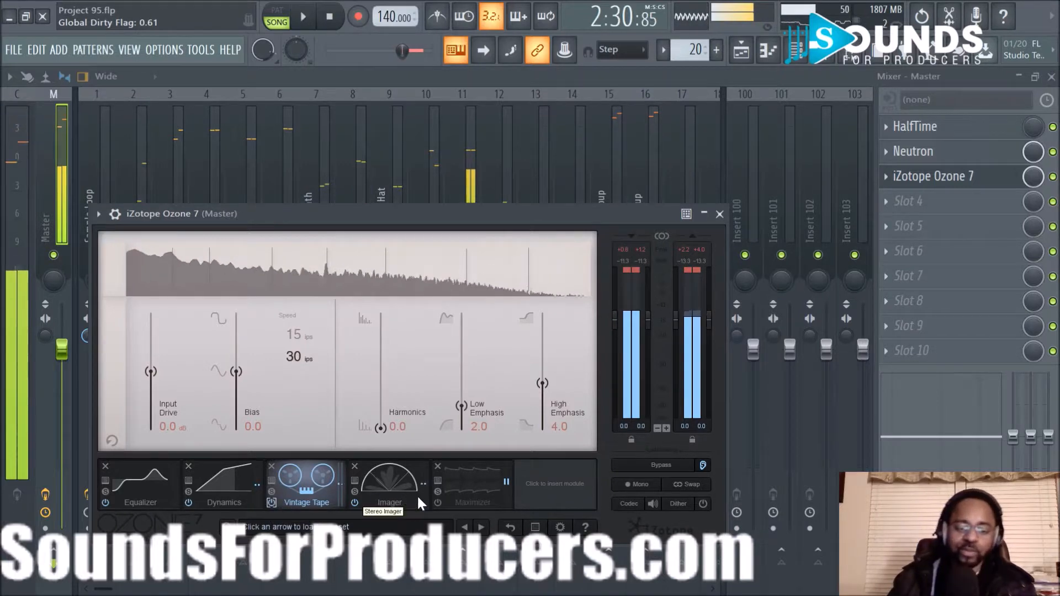
Step: Turn the Maximizer module back on and start song playback
{"action": "left_click", "coordinate": [470, 476]}
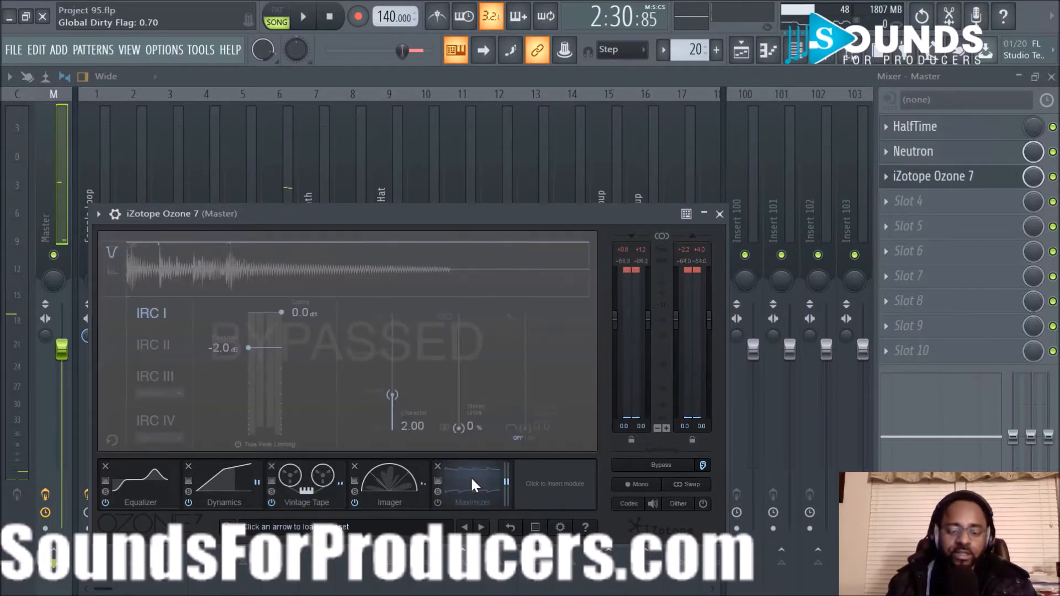
{"action": "left_click", "coordinate": [438, 502]}
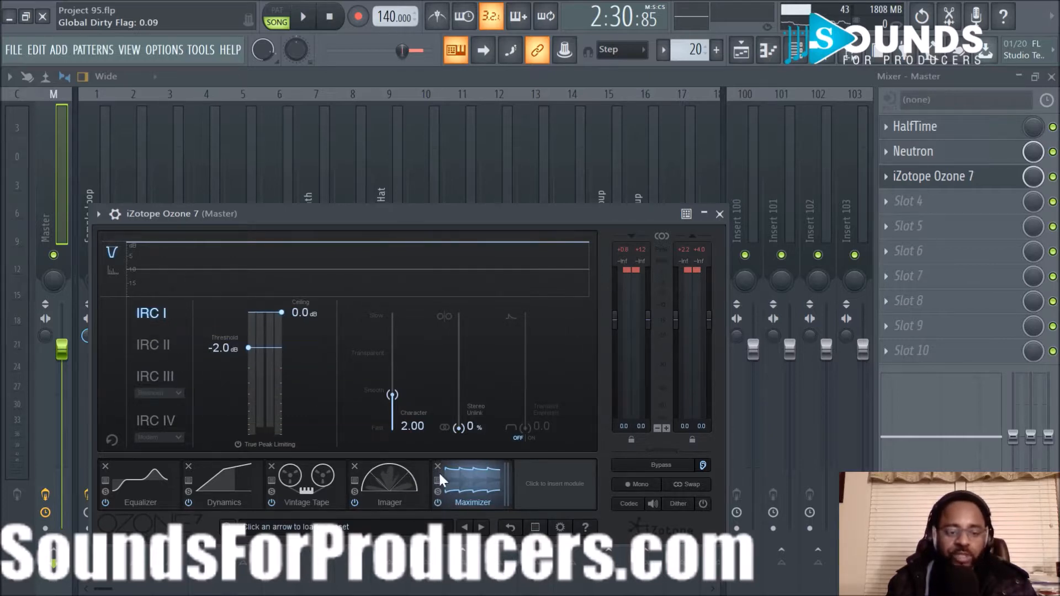
{"action": "key", "text": "space"}
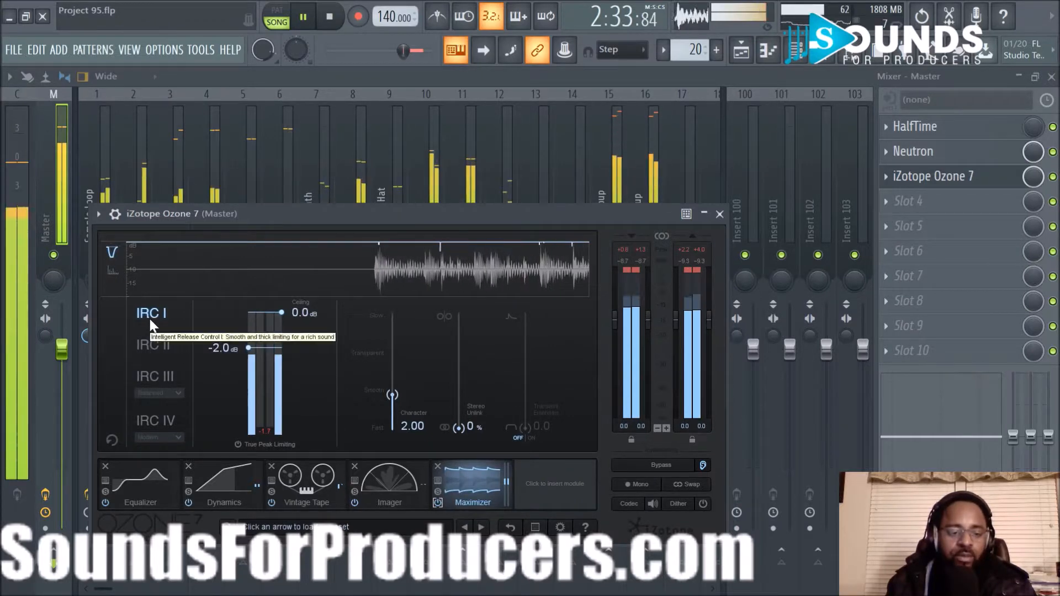
Step: Compare the Maximizer's IRC II, IRC III and IRC IV modes with IRC I during playback, ending on IRC I
{"action": "left_click", "coordinate": [148, 345]}
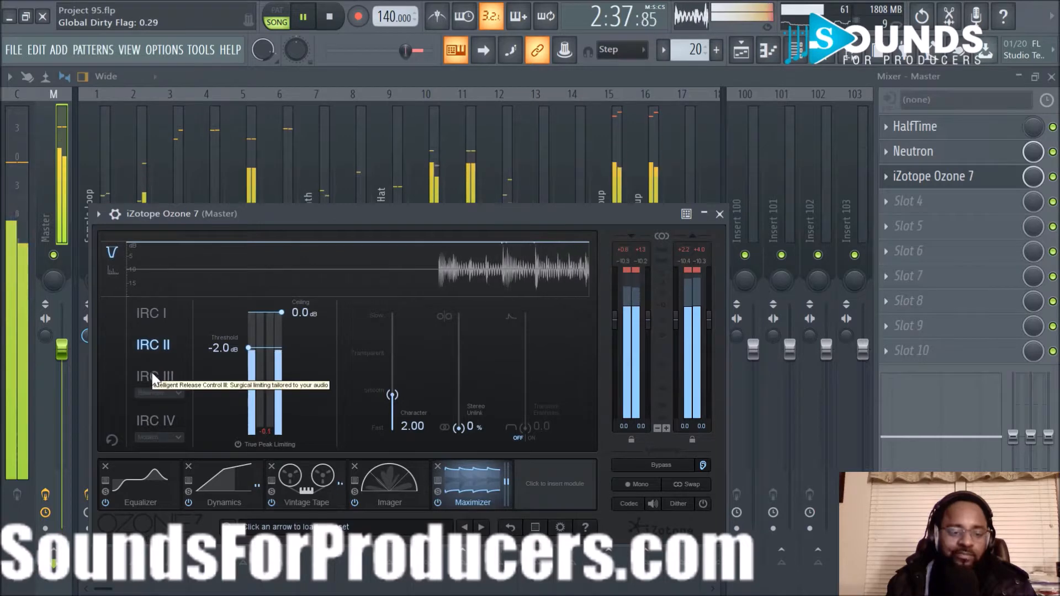
{"action": "left_click", "coordinate": [150, 315]}
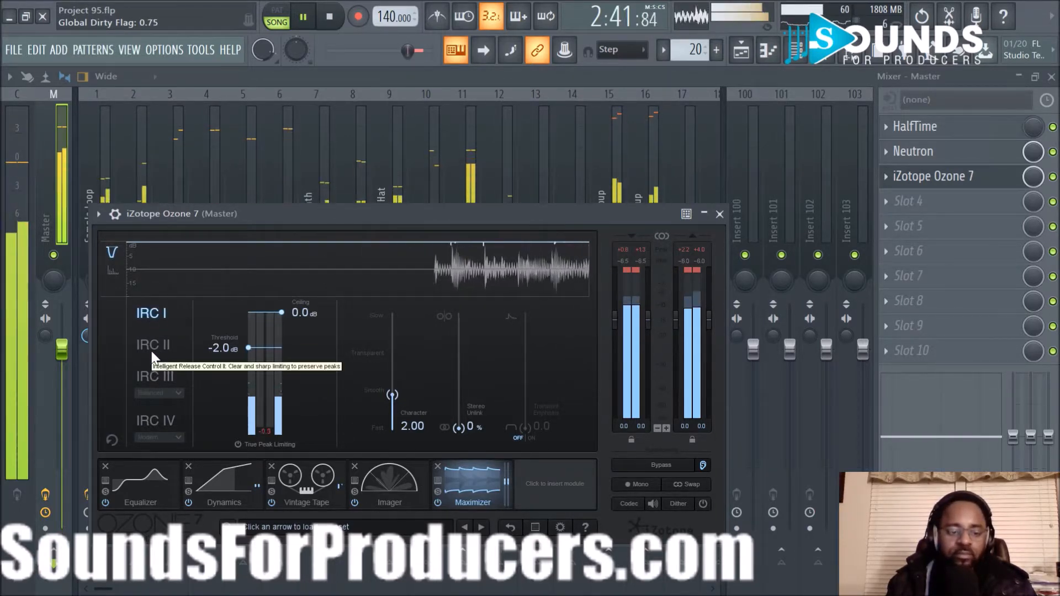
{"action": "left_click", "coordinate": [150, 344]}
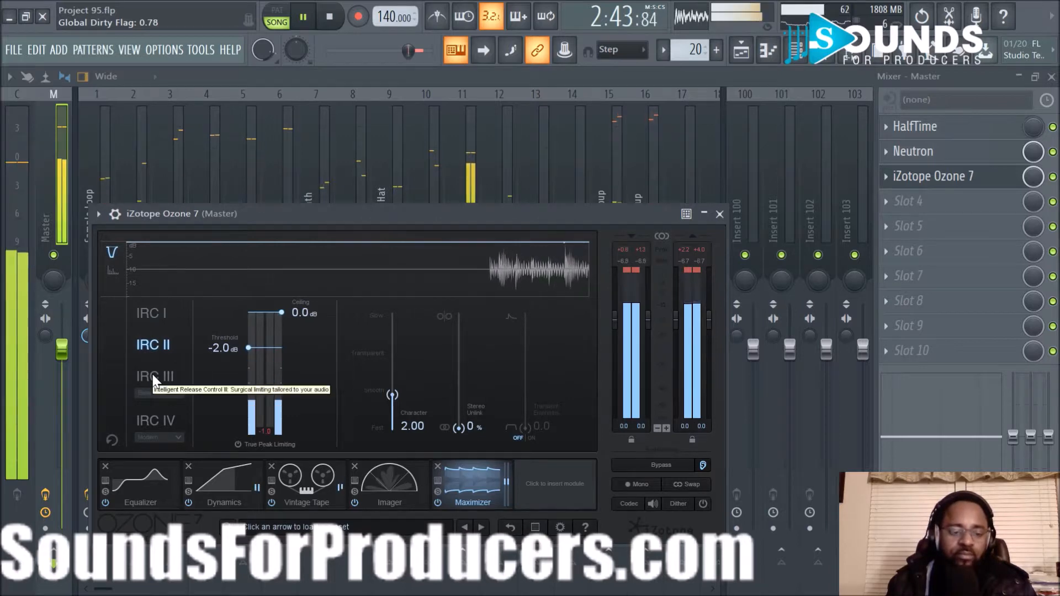
{"action": "left_click", "coordinate": [152, 375]}
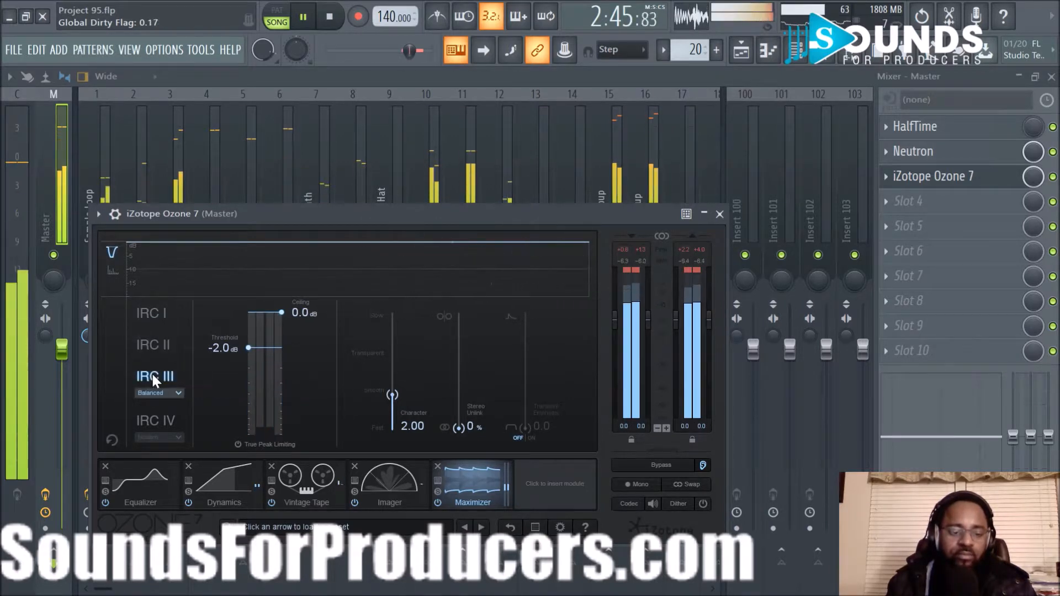
{"action": "left_click", "coordinate": [159, 429]}
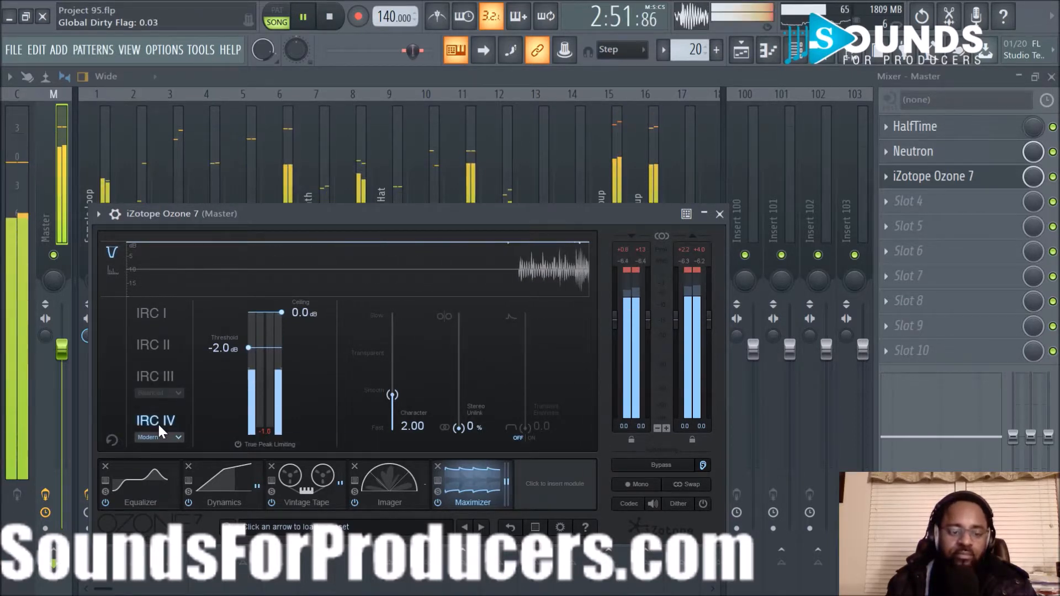
{"action": "left_click", "coordinate": [158, 312]}
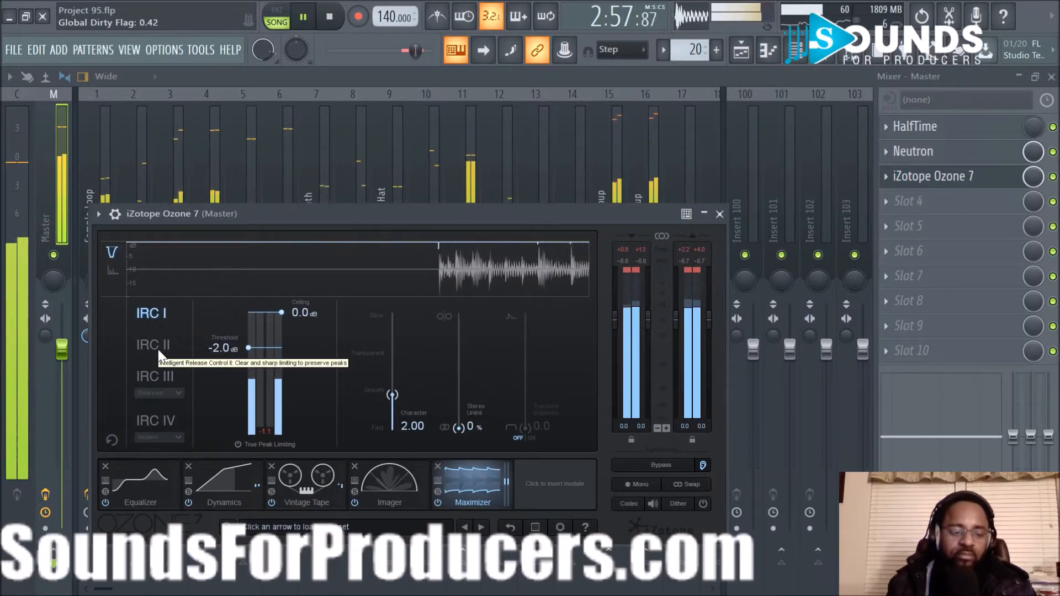
Step: Compare the Maximizer's IRC II and IRC III modes during playback, settle on IRC II, and save the project
{"action": "left_click", "coordinate": [154, 342]}
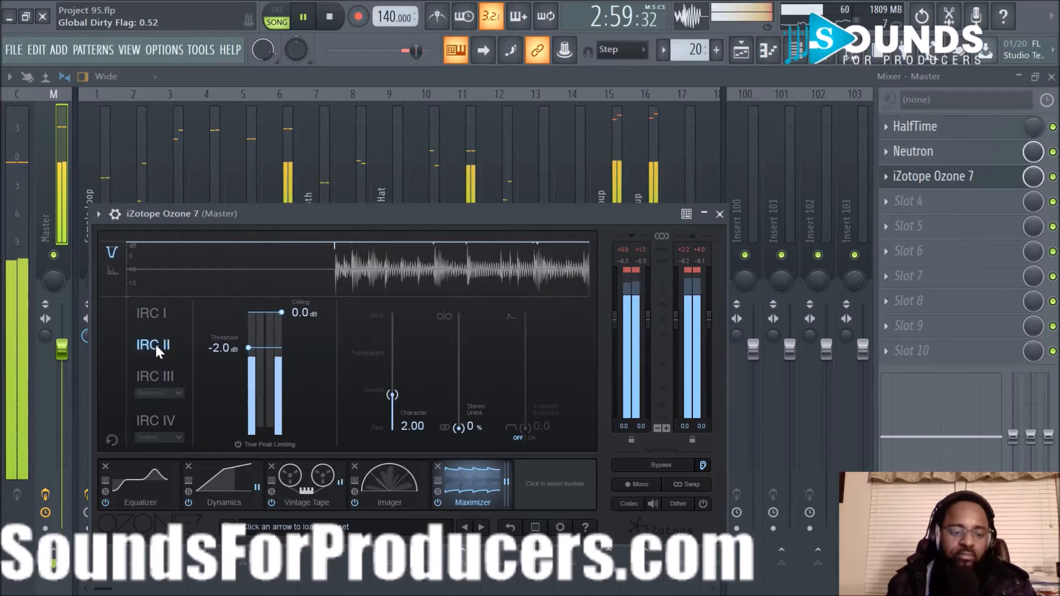
{"action": "left_click", "coordinate": [155, 378]}
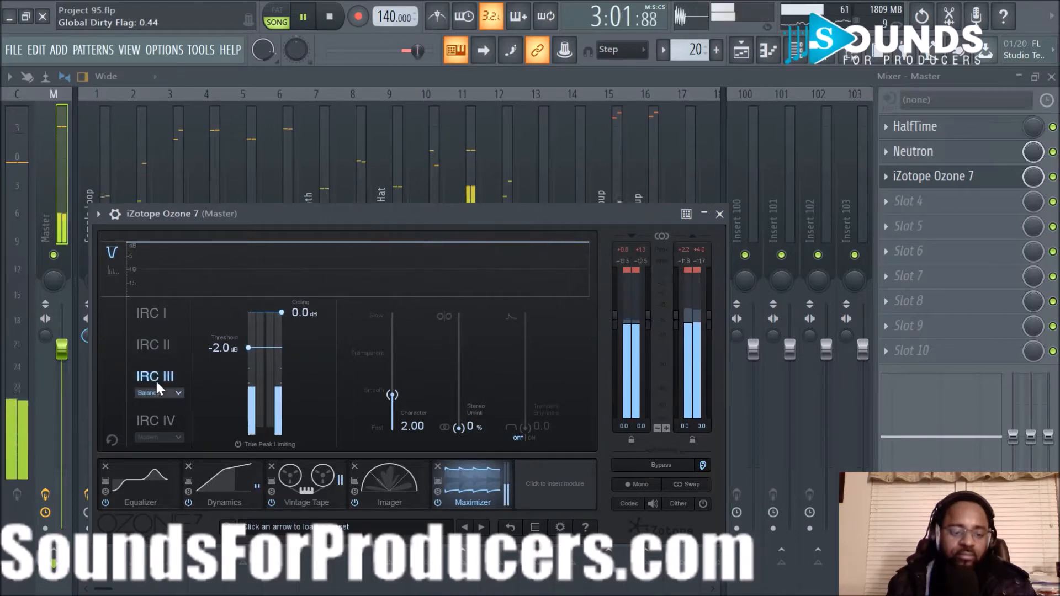
{"action": "left_click", "coordinate": [159, 351]}
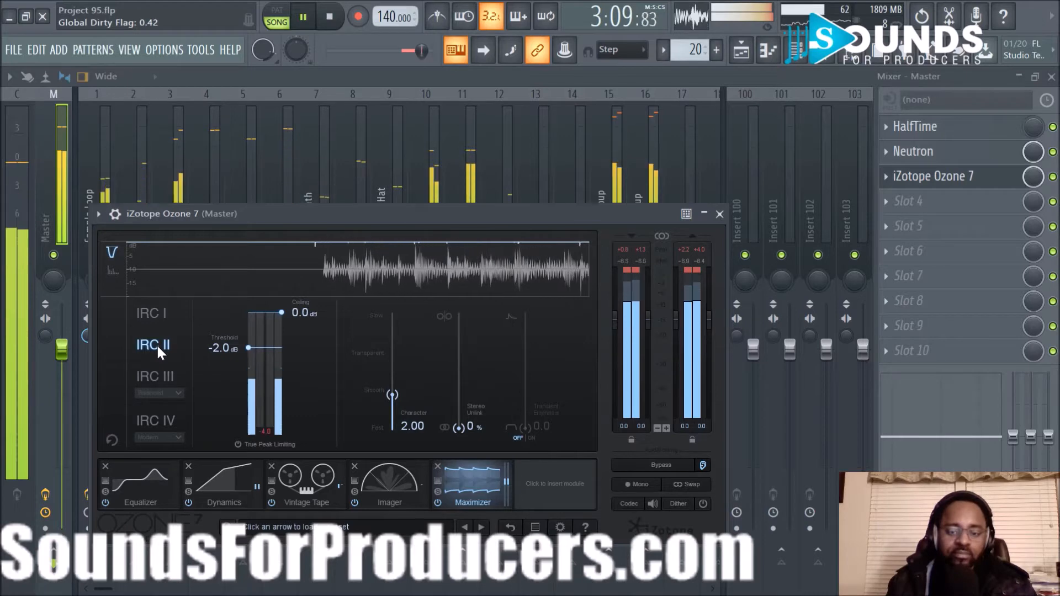
{"action": "left_click", "coordinate": [157, 375]}
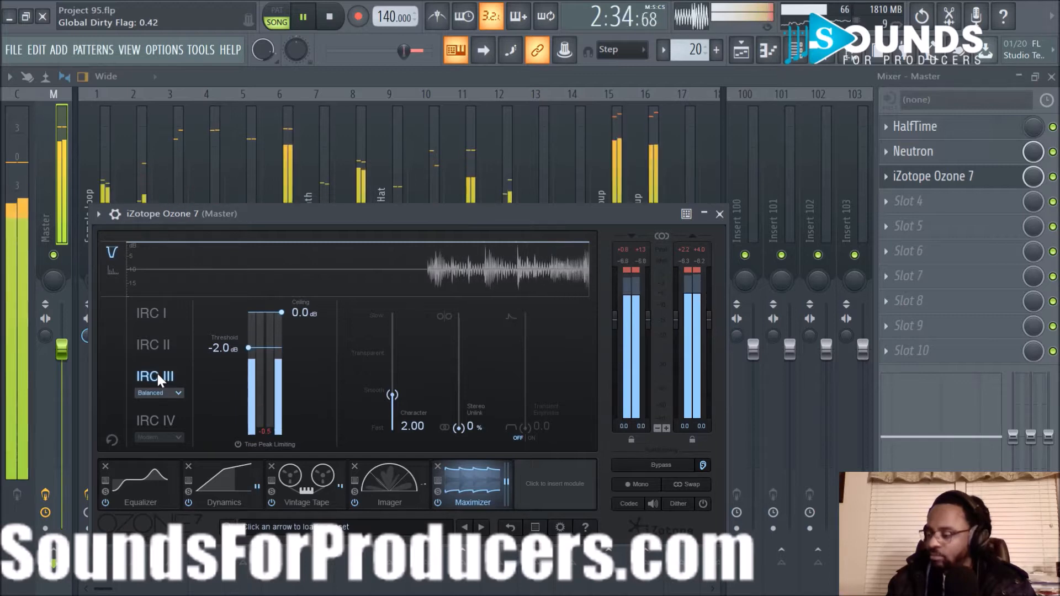
{"action": "left_click", "coordinate": [157, 343]}
{"action": "key", "text": "space"}
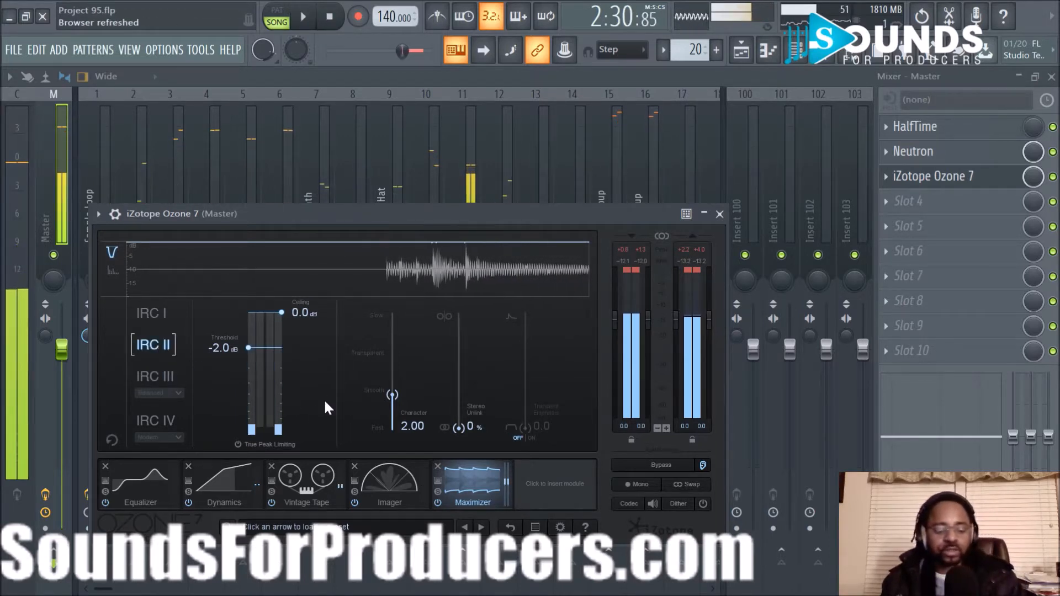
{"action": "key", "text": "ctrl+s"}
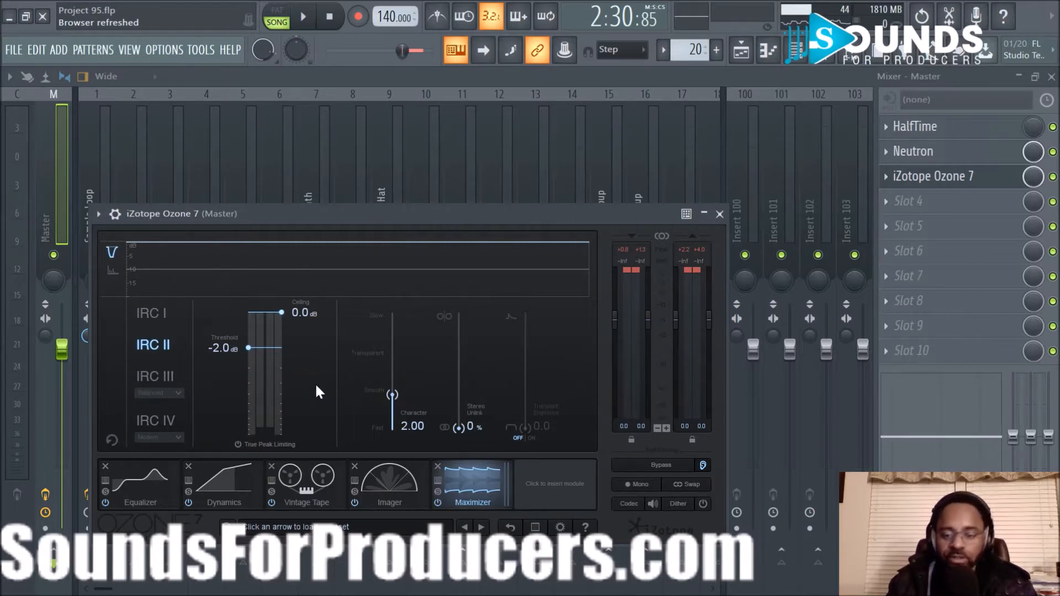
Step: Lower the Maximizer's threshold to -6.5 dB while the song plays, and stop playback
{"action": "key", "text": "space"}
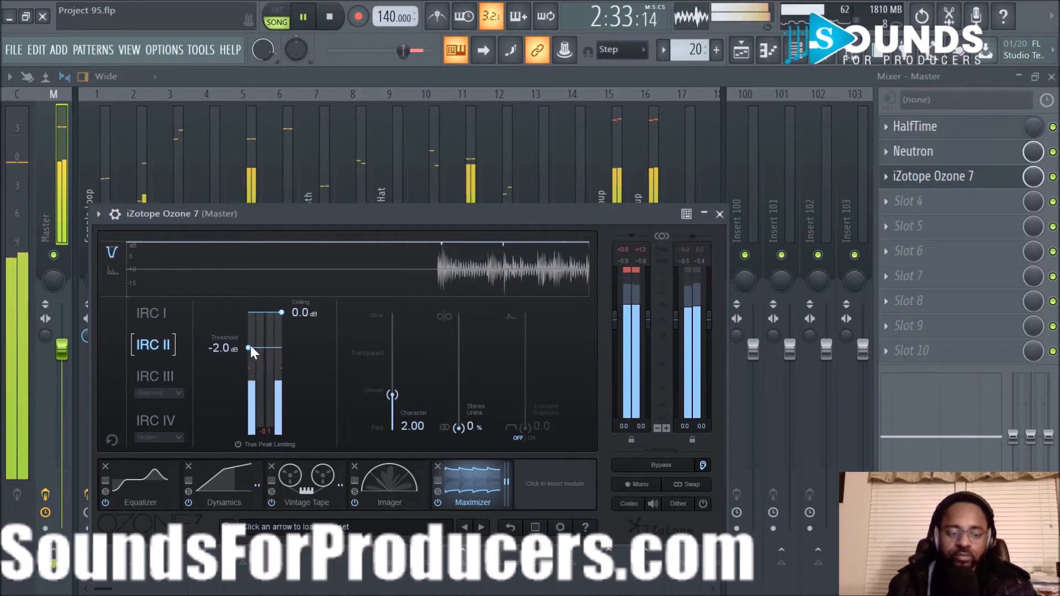
{"action": "key", "text": "space"}
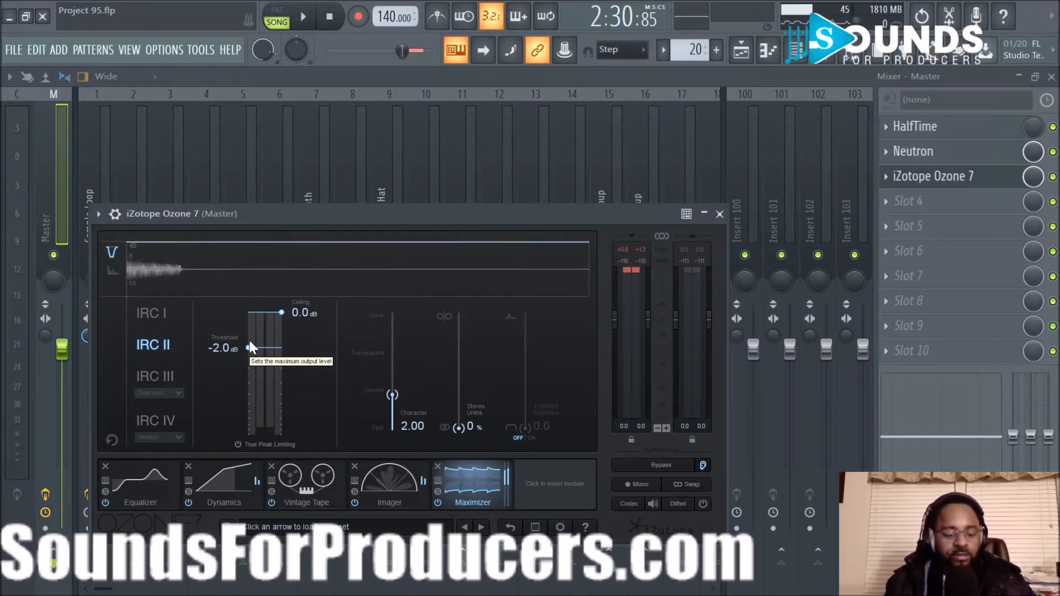
{"action": "key", "text": "space"}
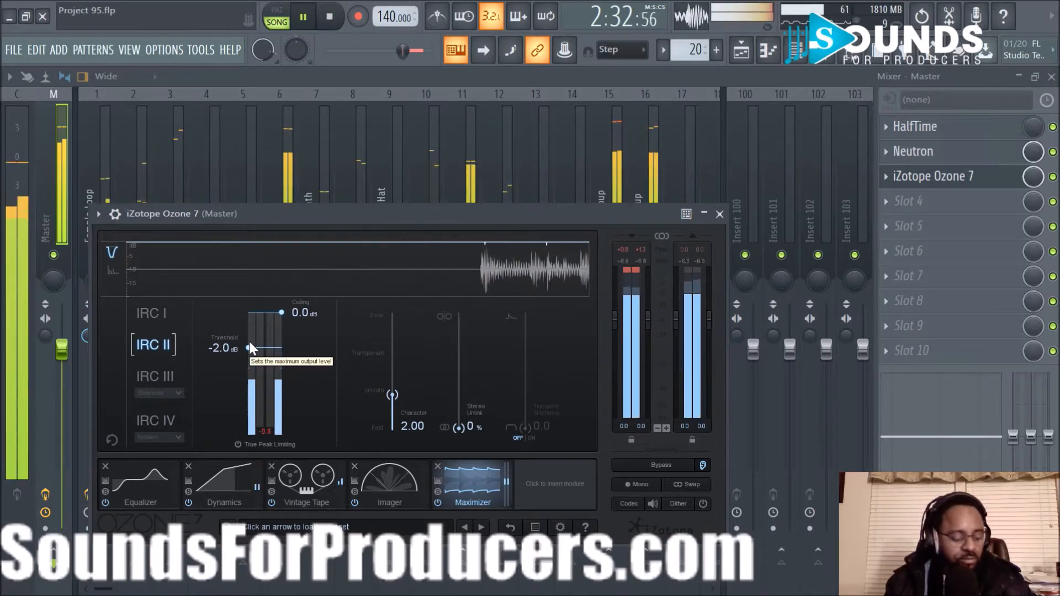
{"action": "left_click_drag", "start_coordinate": [250, 347], "coordinate": [249, 398]}
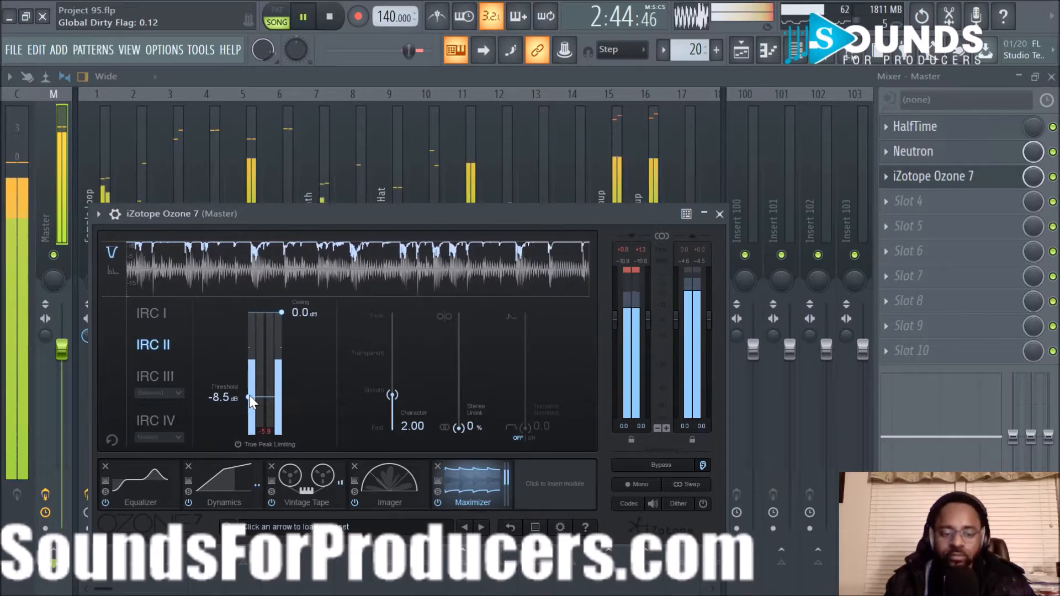
{"action": "scroll", "coordinate": [250, 396], "scroll_direction": "up", "scroll_amount": 1}
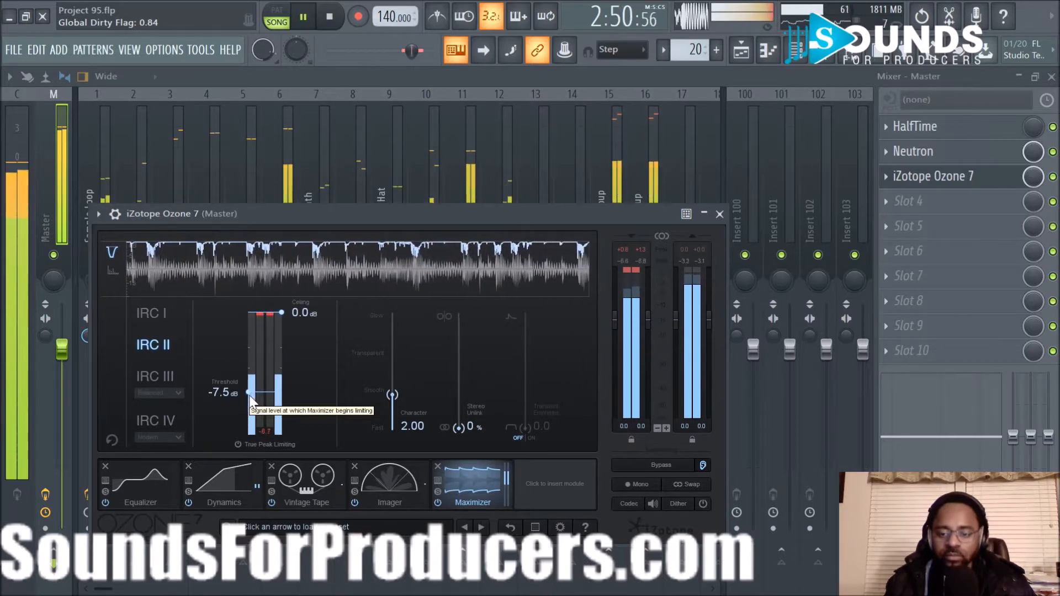
{"action": "left_click_drag", "start_coordinate": [249, 392], "coordinate": [249, 388]}
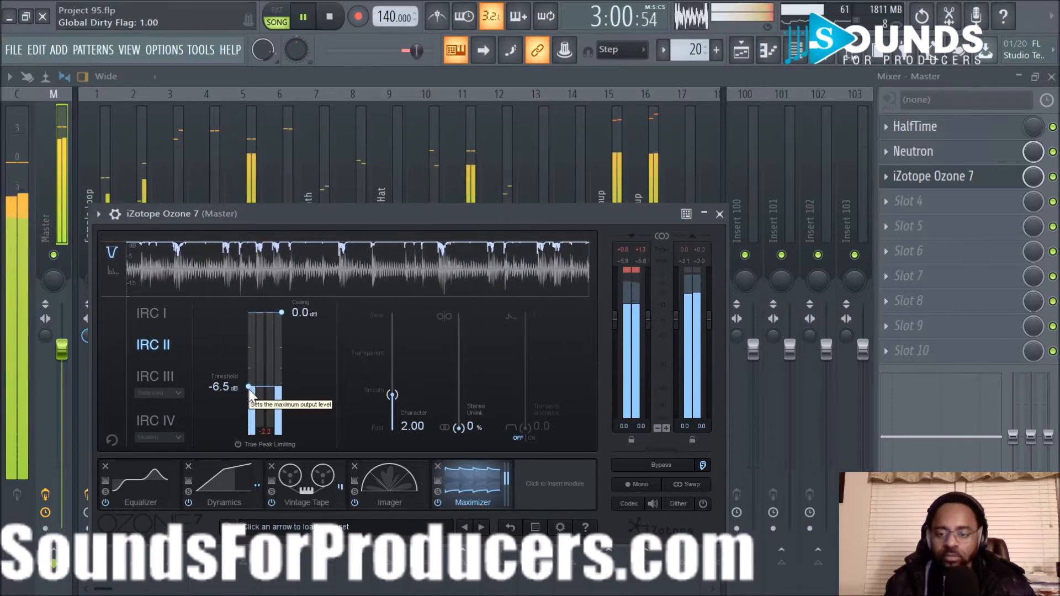
{"action": "left_click", "coordinate": [330, 17]}
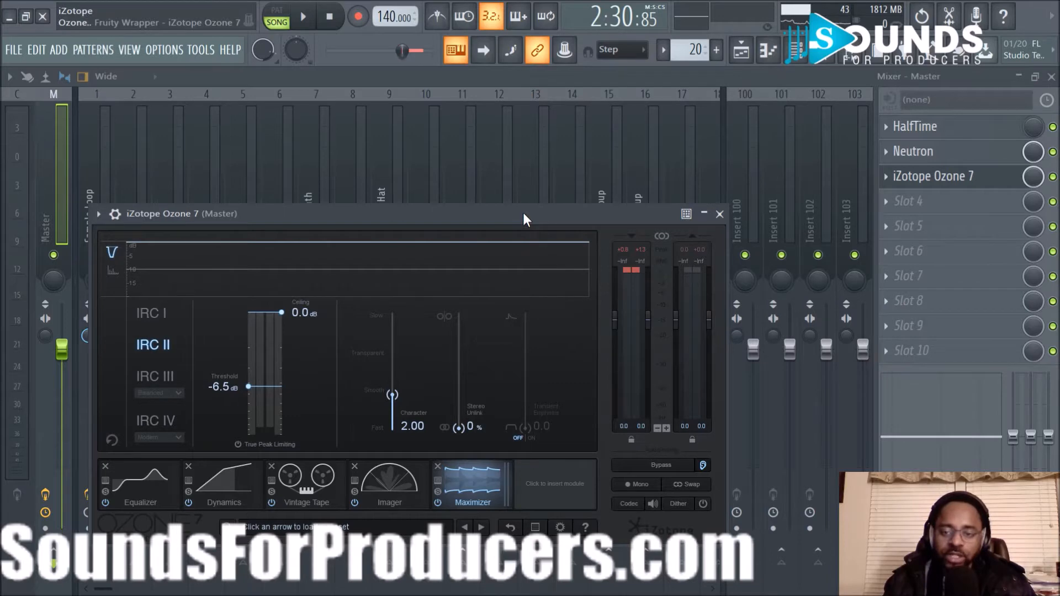
Step: Open the Playlist and clear the time selection over bars 89 to 113, placing the playhead near bar 105
{"action": "left_click_drag", "start_coordinate": [522, 210], "coordinate": [522, 214]}
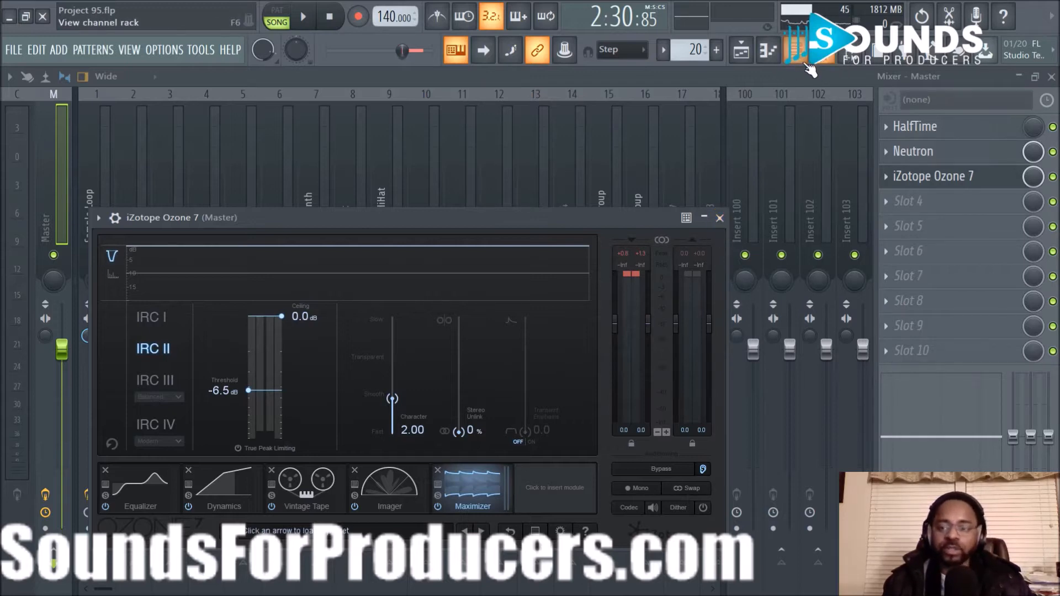
{"action": "left_click", "coordinate": [804, 61]}
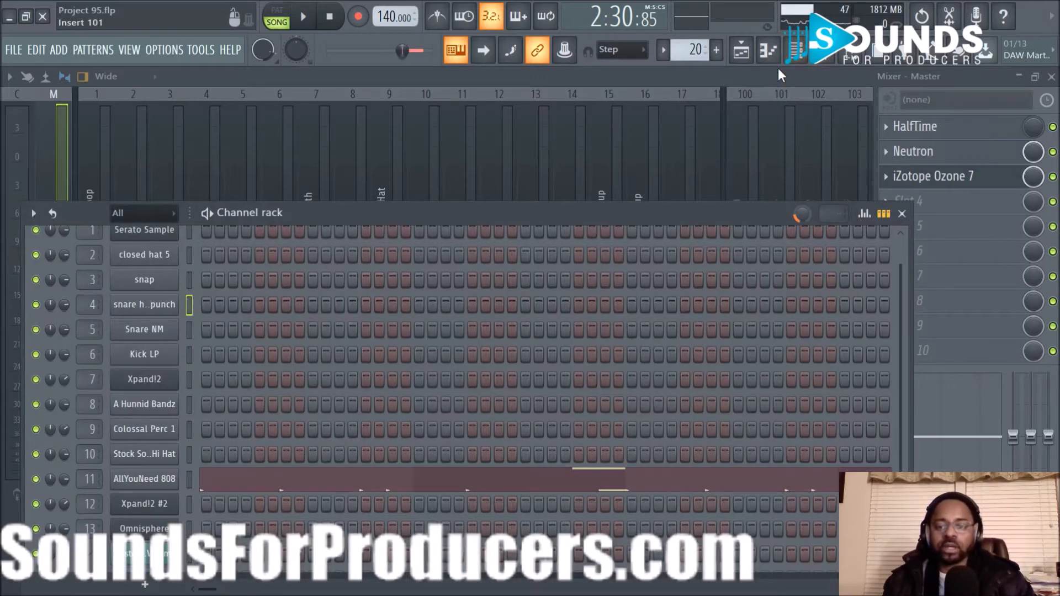
{"action": "left_click", "coordinate": [751, 61]}
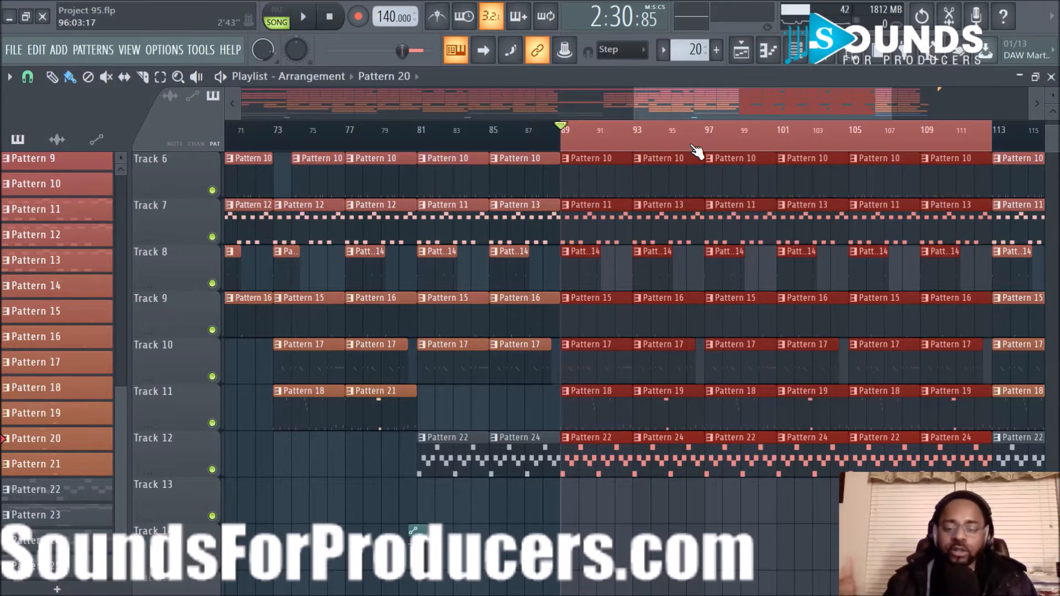
{"action": "scroll", "coordinate": [696, 150], "scroll_direction": "down", "scroll_amount": 2}
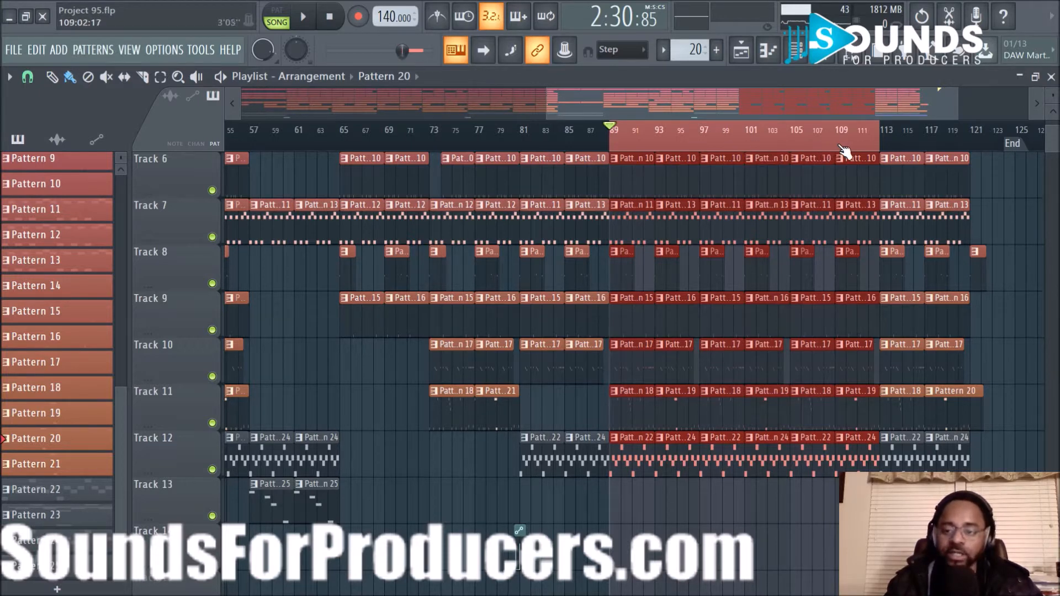
{"action": "scroll", "coordinate": [851, 147], "scroll_direction": "up", "scroll_amount": 3}
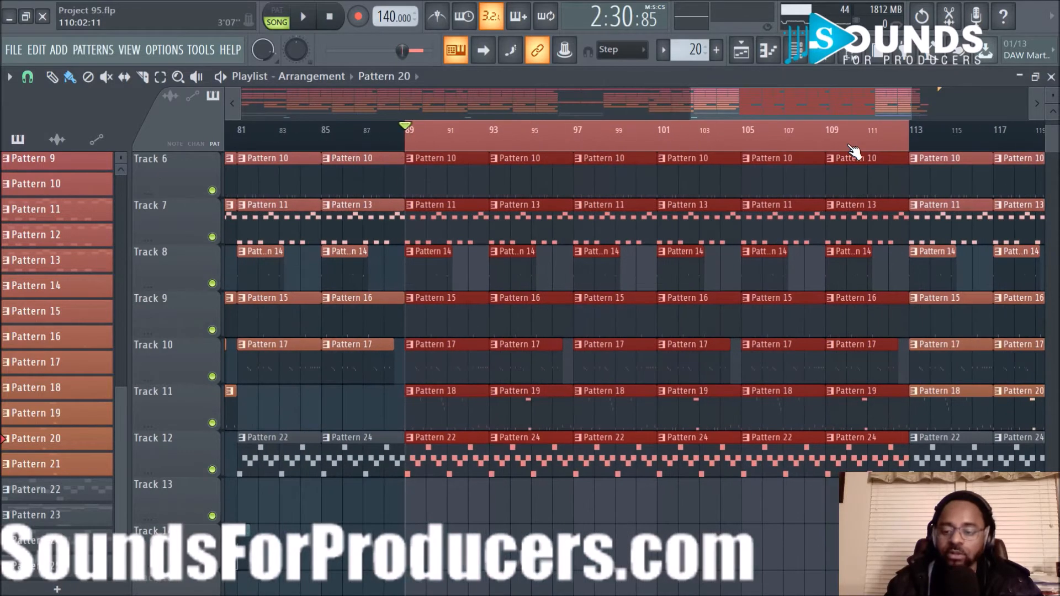
{"action": "left_click_drag", "start_coordinate": [800, 105], "coordinate": [838, 106]}
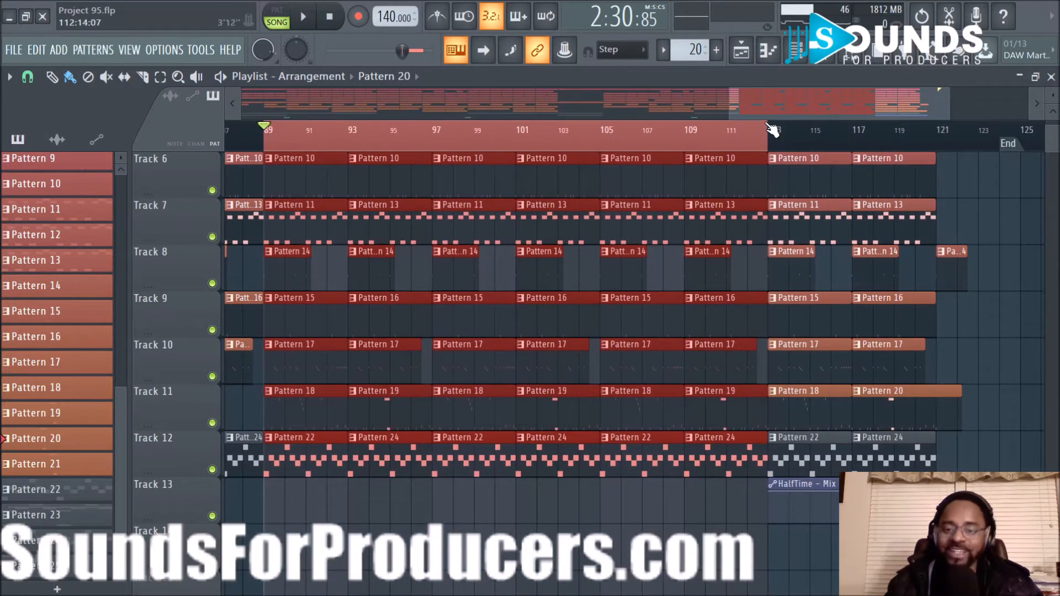
{"action": "left_click", "coordinate": [610, 148]}
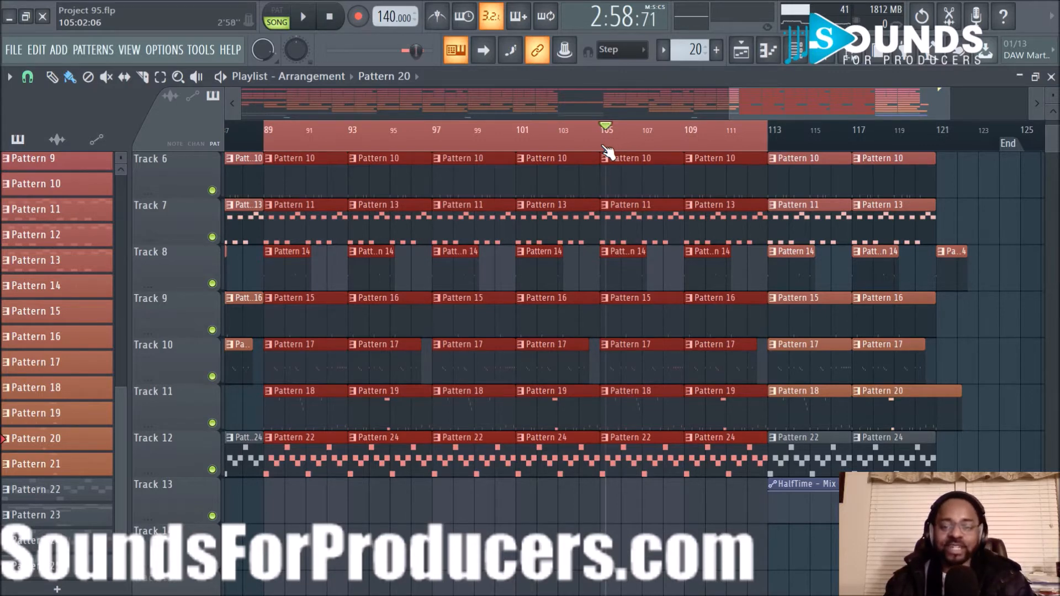
{"action": "left_click", "coordinate": [603, 145]}
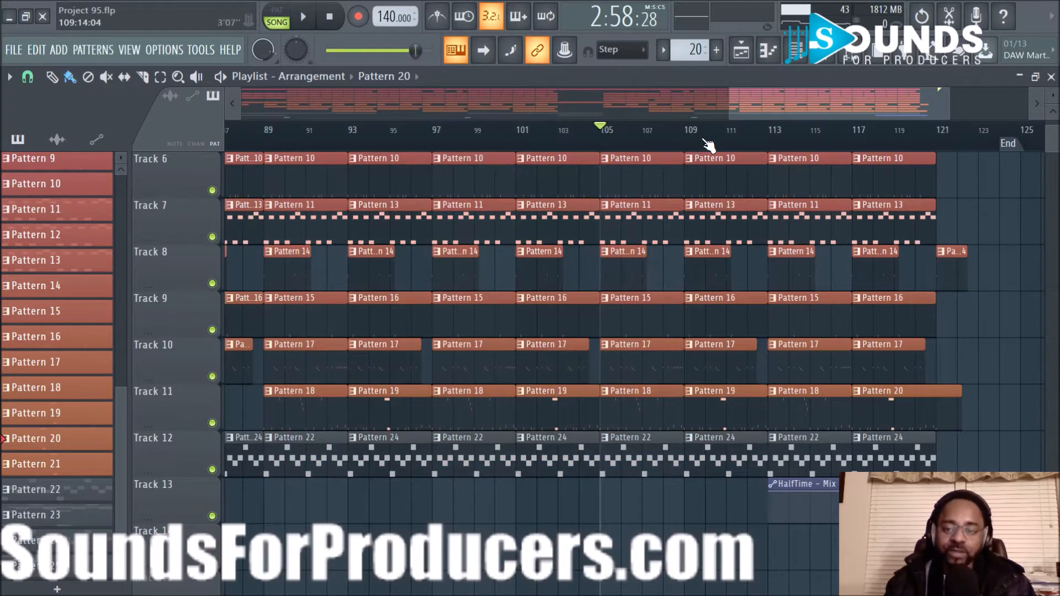
Step: Look over the full arrangement in the Playlist, from the HalfTime outro back through the earlier sections
{"action": "scroll", "coordinate": [704, 146], "scroll_direction": "down", "scroll_amount": 3}
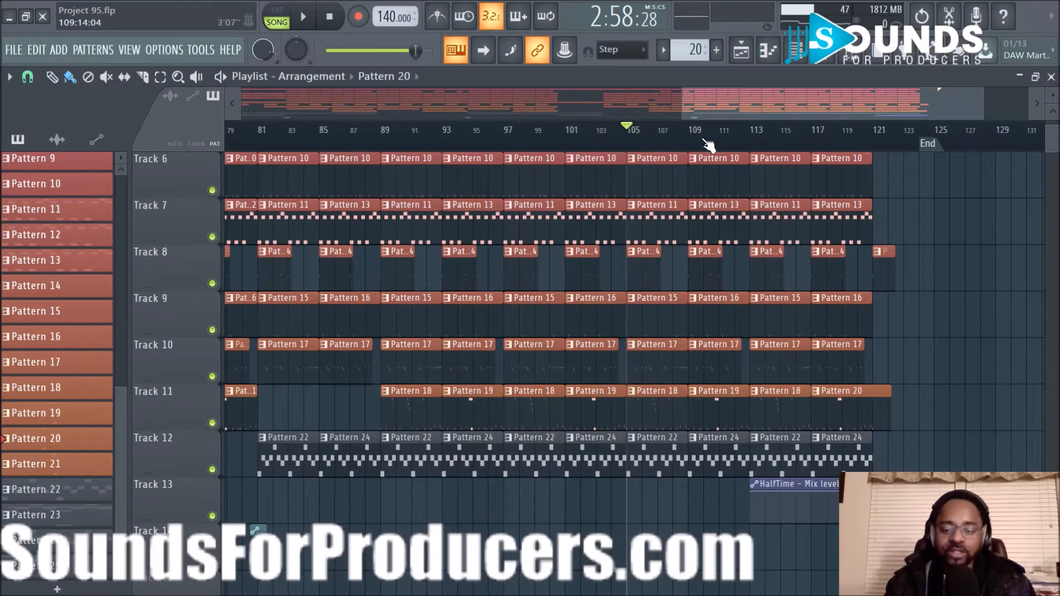
{"action": "scroll", "coordinate": [977, 346], "scroll_direction": "up", "scroll_amount": 4}
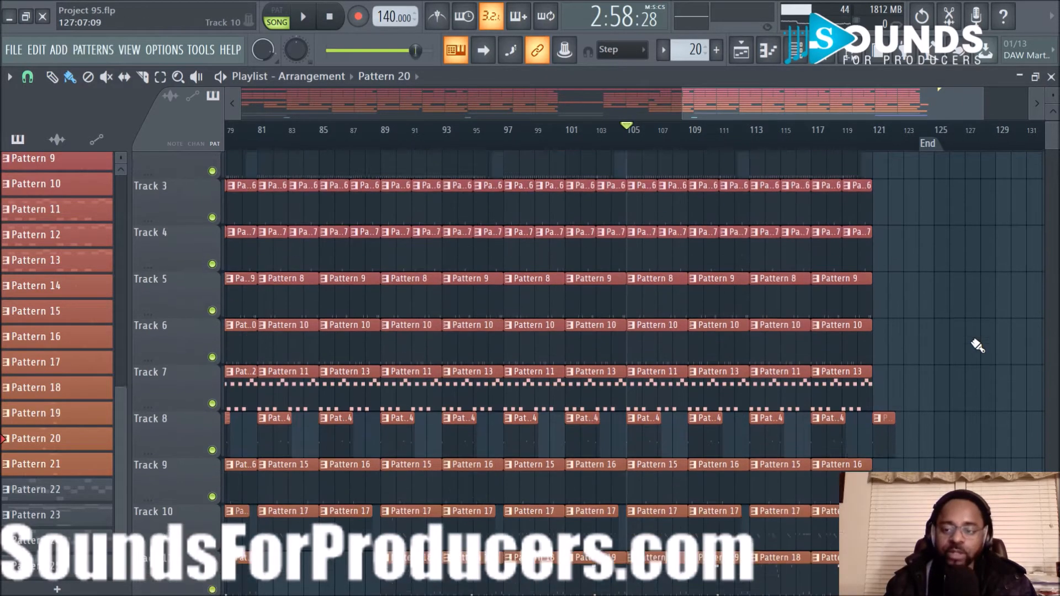
{"action": "scroll", "coordinate": [894, 240], "scroll_direction": "up", "scroll_amount": 1}
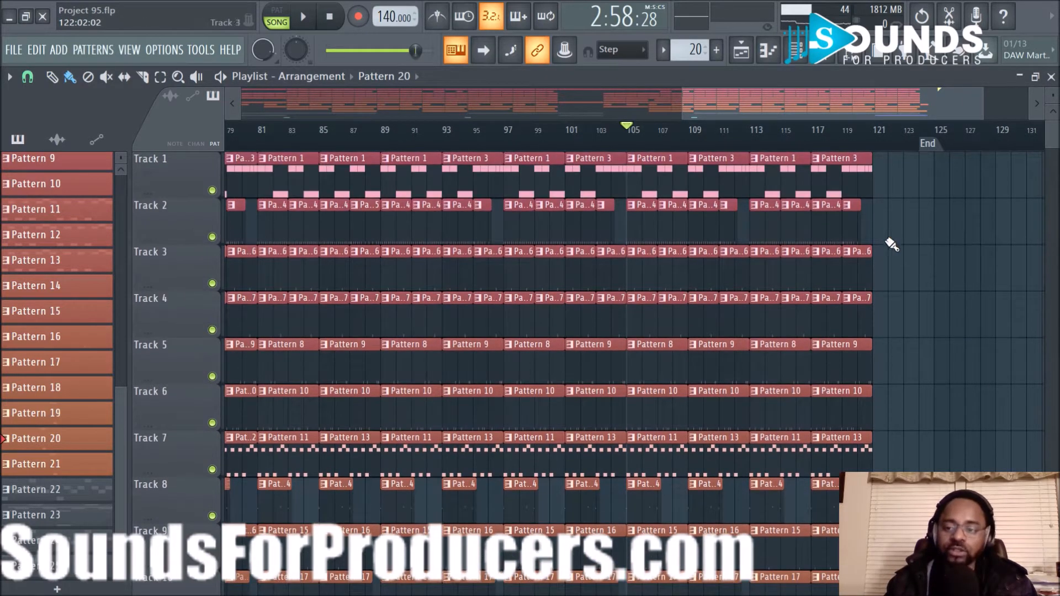
{"action": "scroll", "coordinate": [778, 146], "scroll_direction": "down", "scroll_amount": 1}
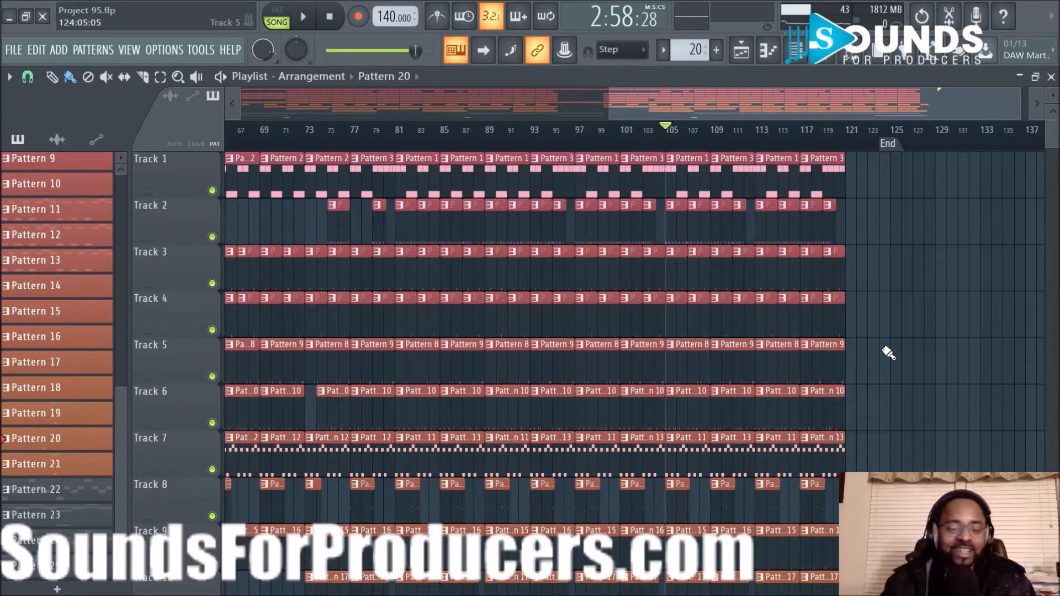
{"action": "left_click_drag", "start_coordinate": [742, 111], "coordinate": [585, 119]}
{"action": "scroll", "coordinate": [464, 146], "scroll_direction": "down", "scroll_amount": 3}
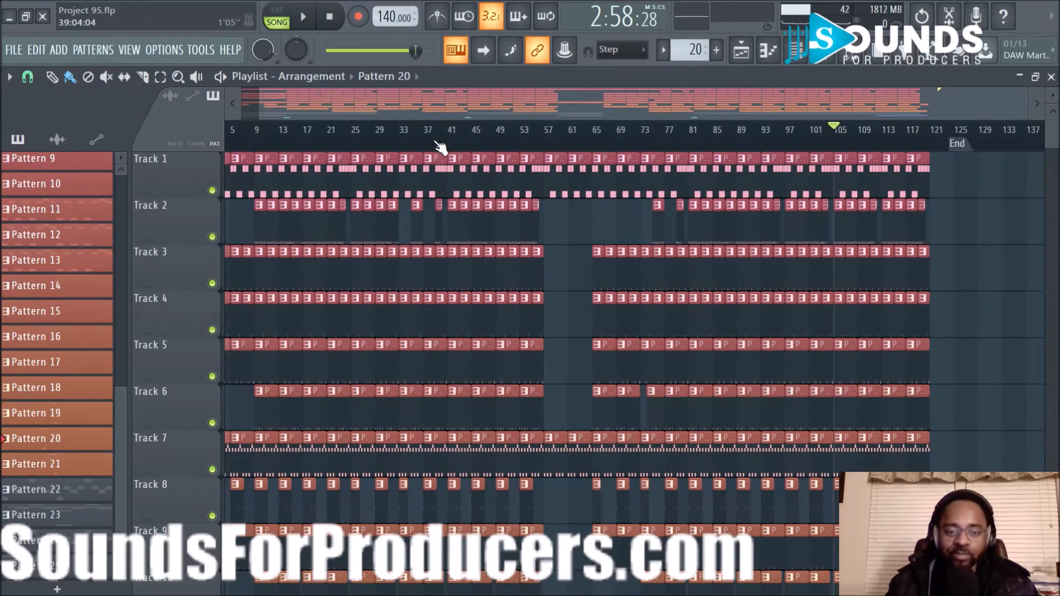
{"action": "scroll", "coordinate": [435, 147], "scroll_direction": "up", "scroll_amount": 2}
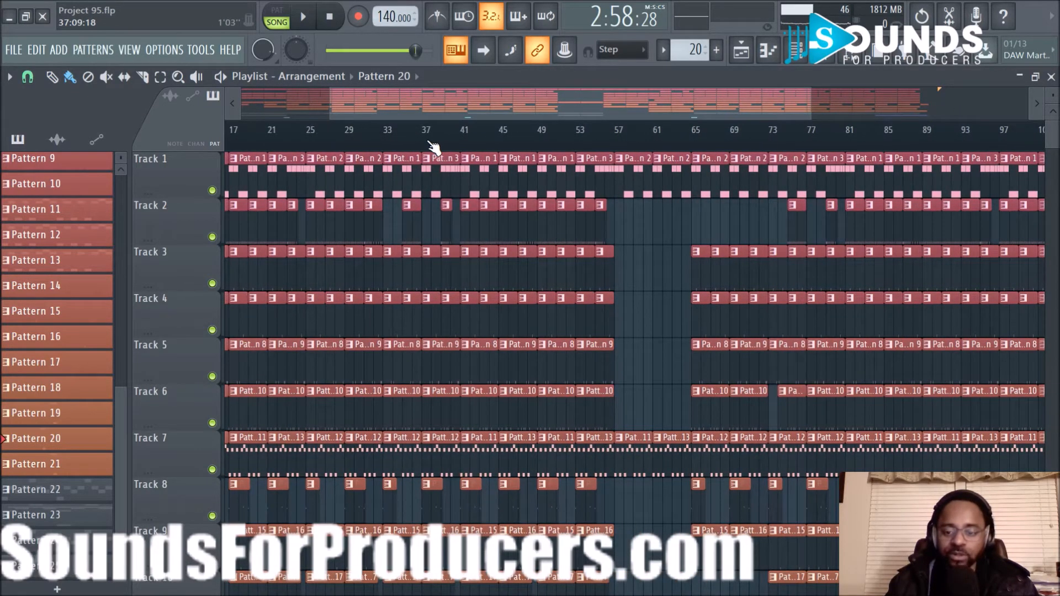
Step: Play the breakdown from around bar 62 and again from just before bar 57, saving the project during playback
{"action": "left_click", "coordinate": [669, 149]}
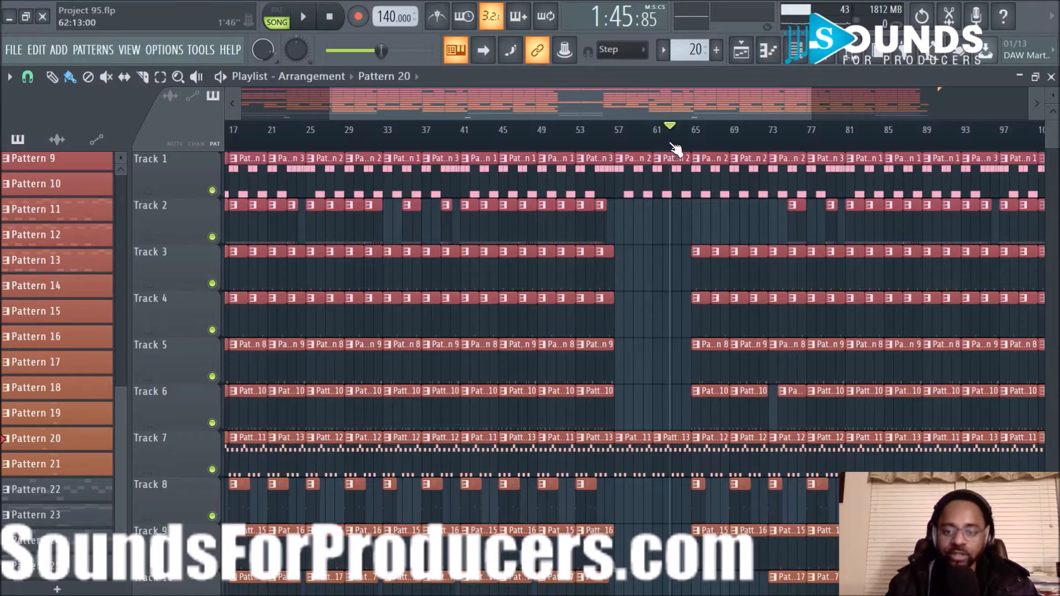
{"action": "key", "text": "space"}
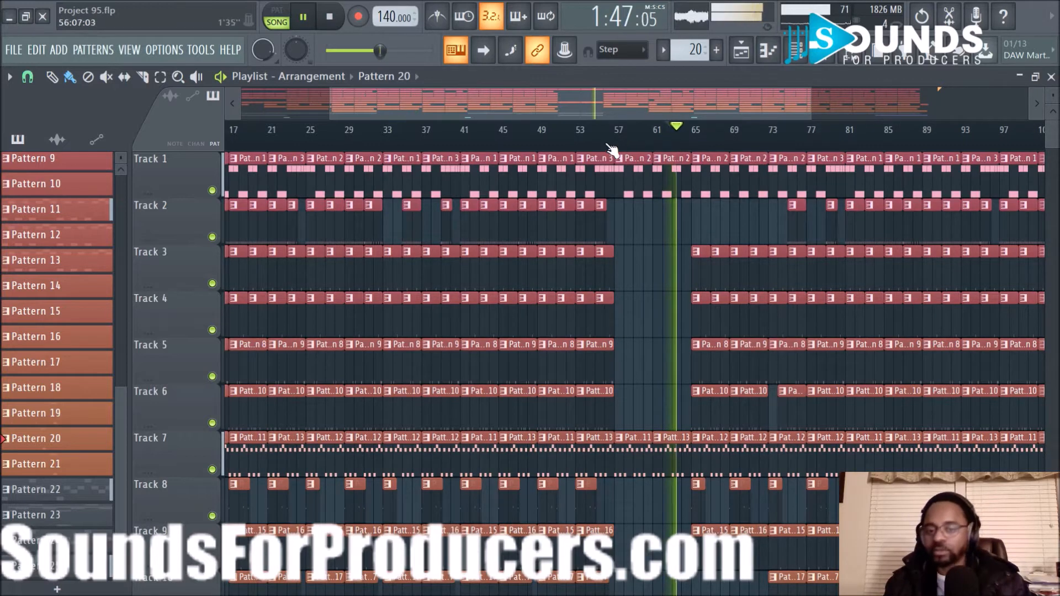
{"action": "left_click", "coordinate": [614, 148]}
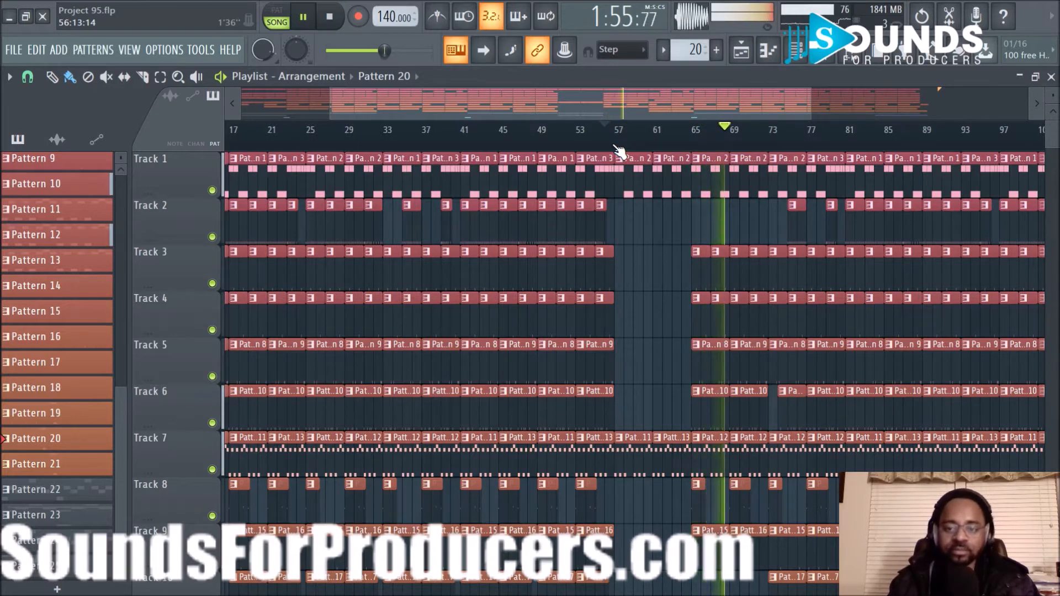
{"action": "key", "text": "ctrl+s"}
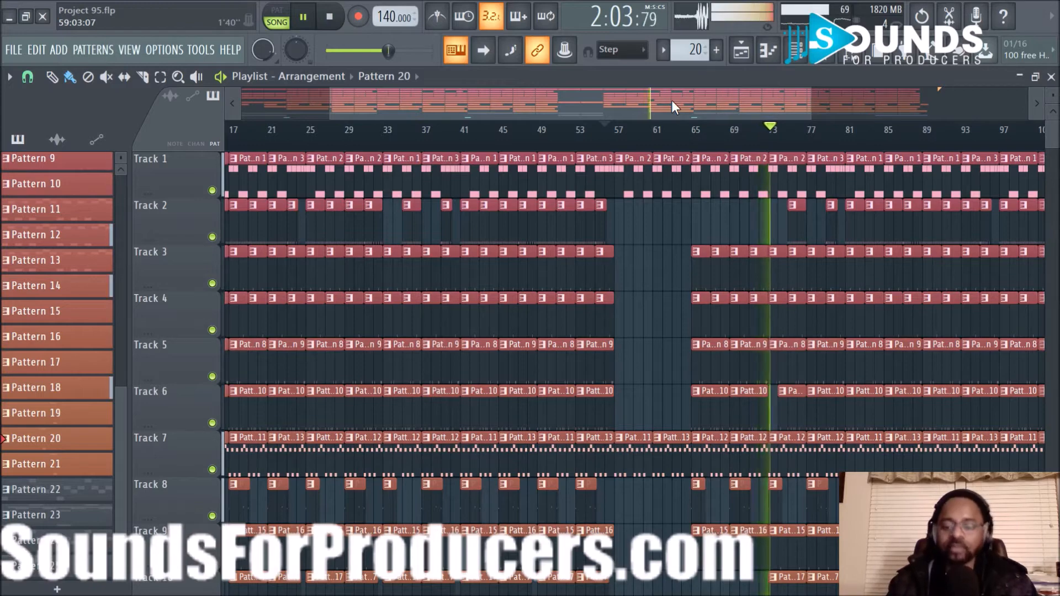
{"action": "left_click_drag", "start_coordinate": [671, 100], "coordinate": [799, 101]}
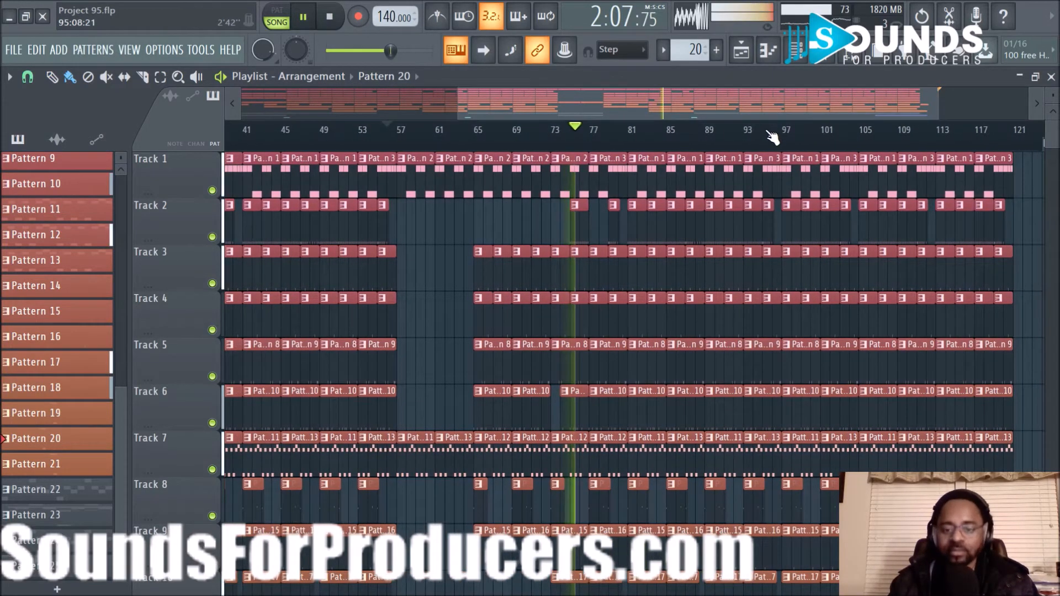
{"action": "key", "text": "space"}
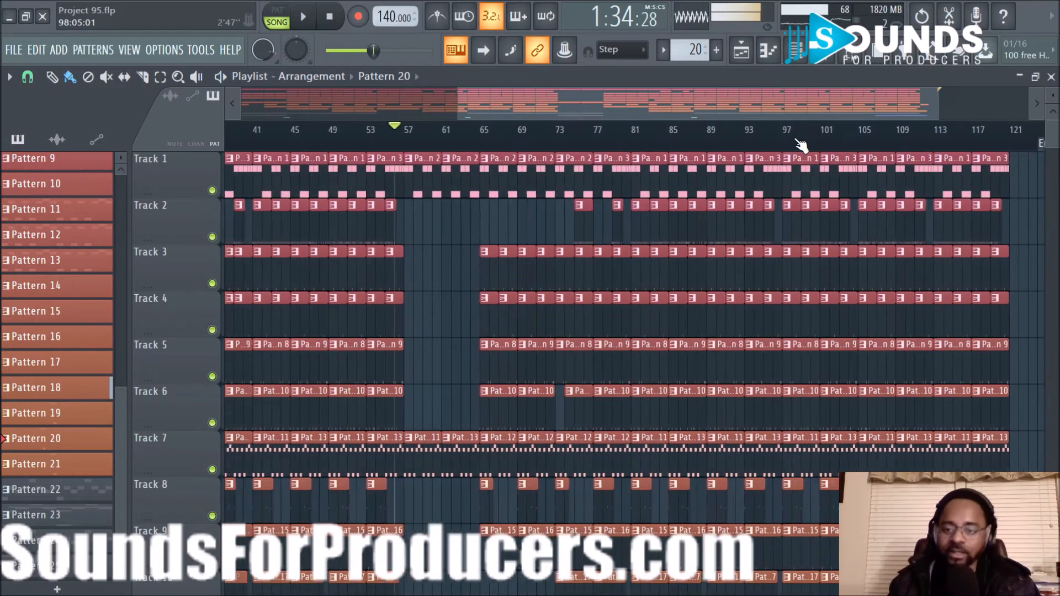
Step: Play the song's ending from around bar 111 through the HalfTime outro, and restart it from the same point
{"action": "left_click_drag", "start_coordinate": [797, 88], "coordinate": [880, 110]}
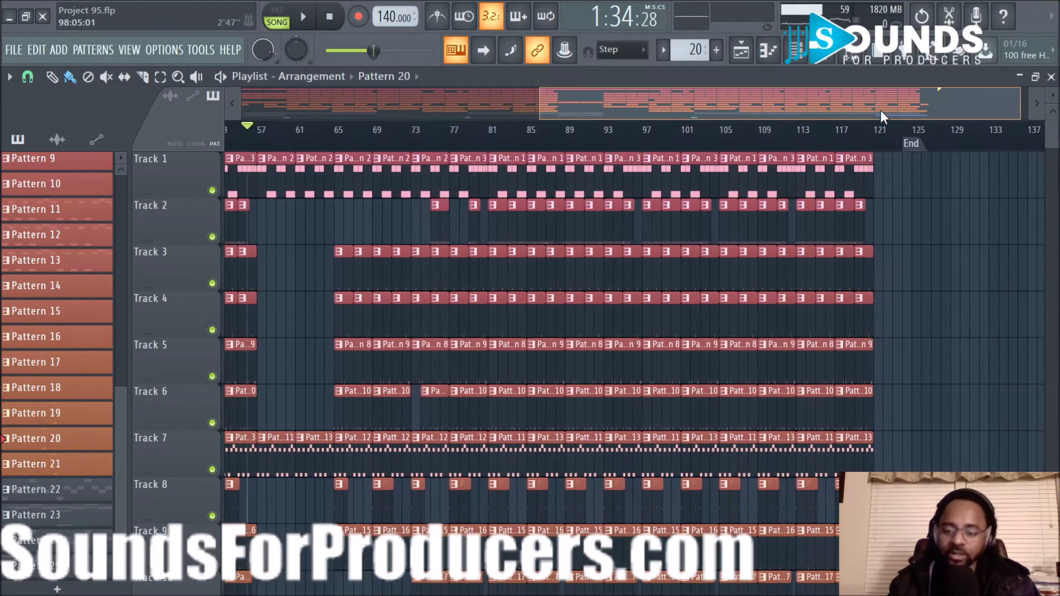
{"action": "left_click", "coordinate": [782, 142]}
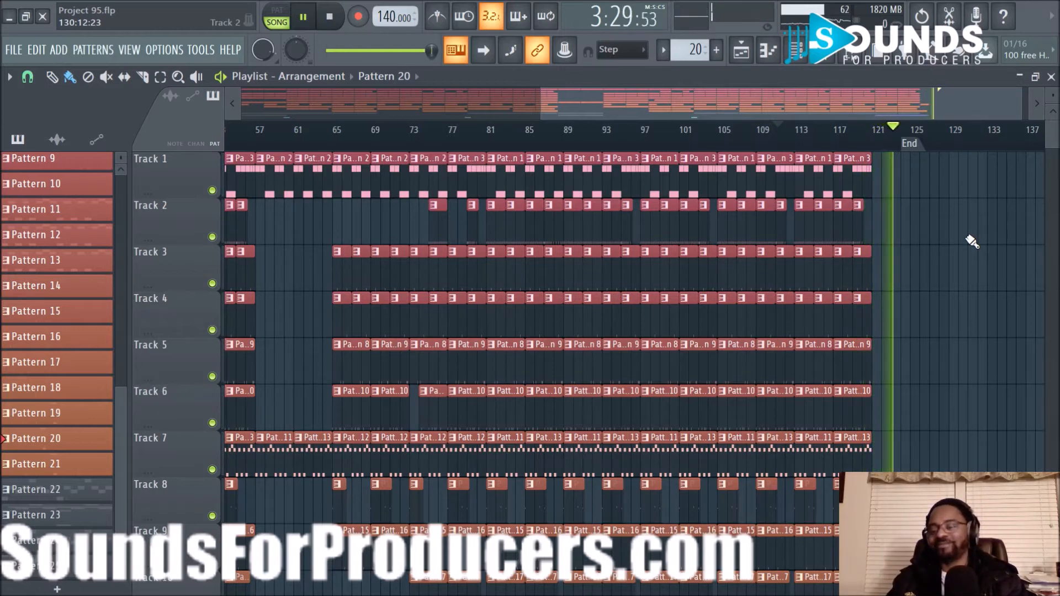
{"action": "key", "text": "space"}
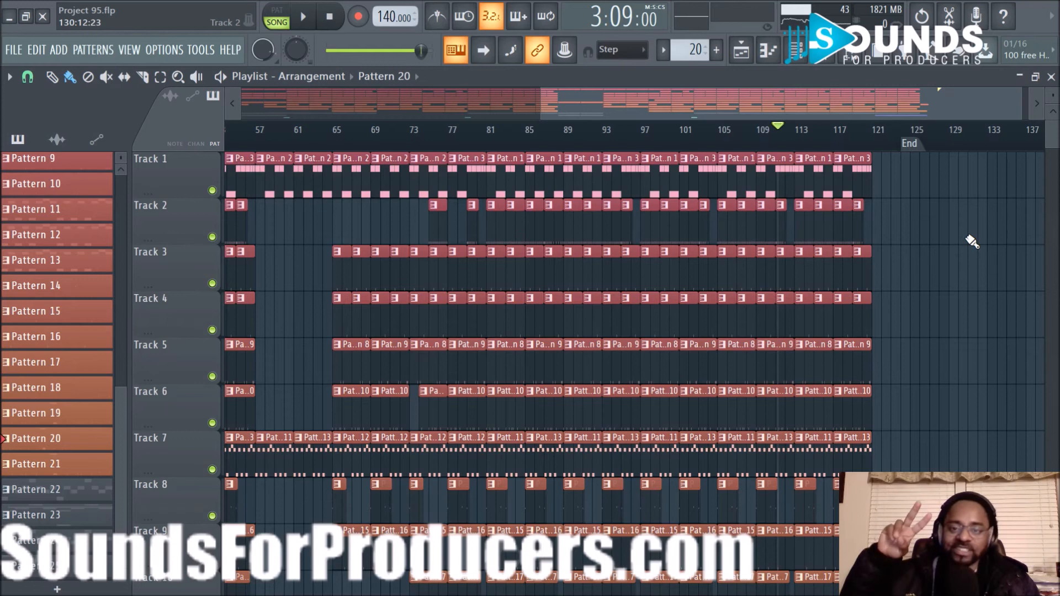
{"action": "key", "text": "space"}
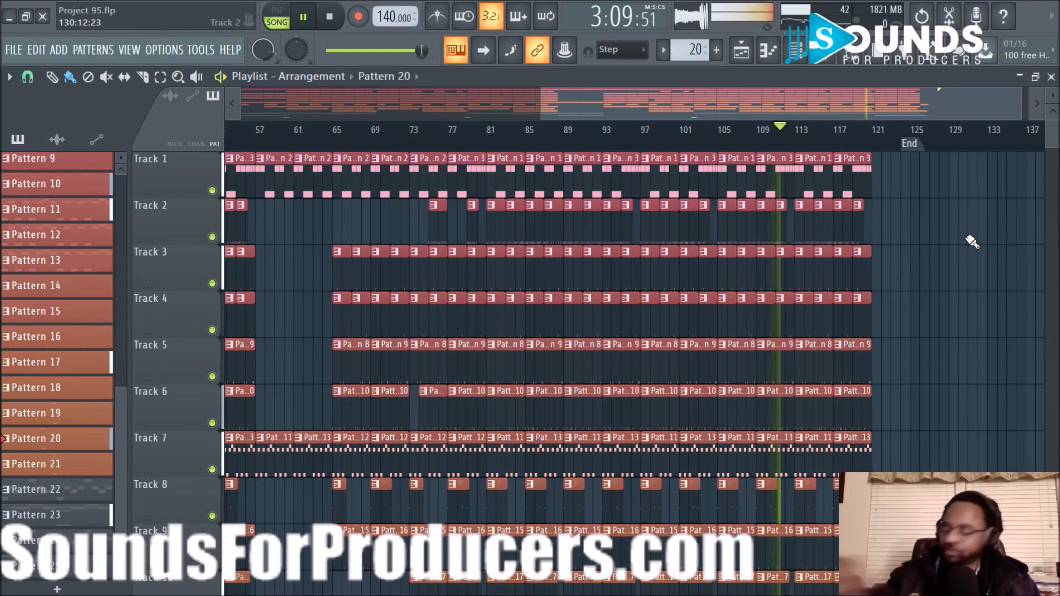